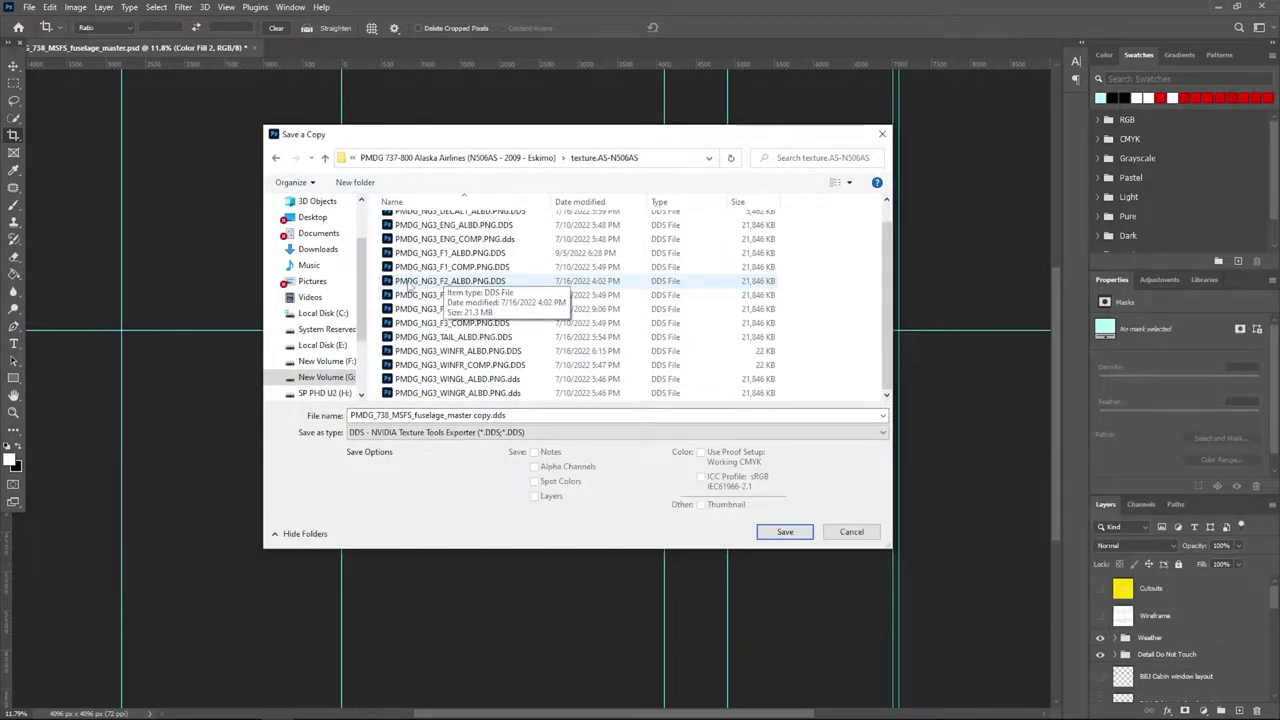
# Export the cropped section over PMDG_NG3_F2_ALBD.PNG.DDS with the NVIDIA Texture Tools Exporter and return to the document.
pyautogui.click(408, 283)
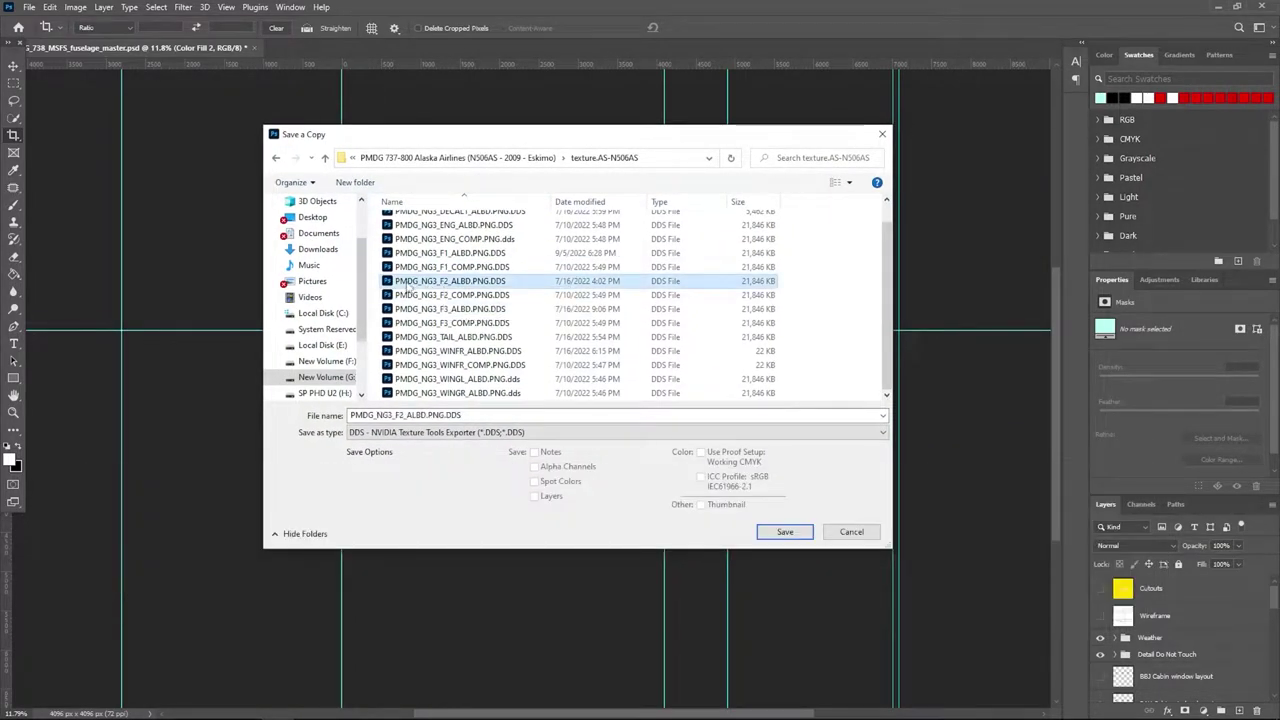
pyautogui.click(783, 531)
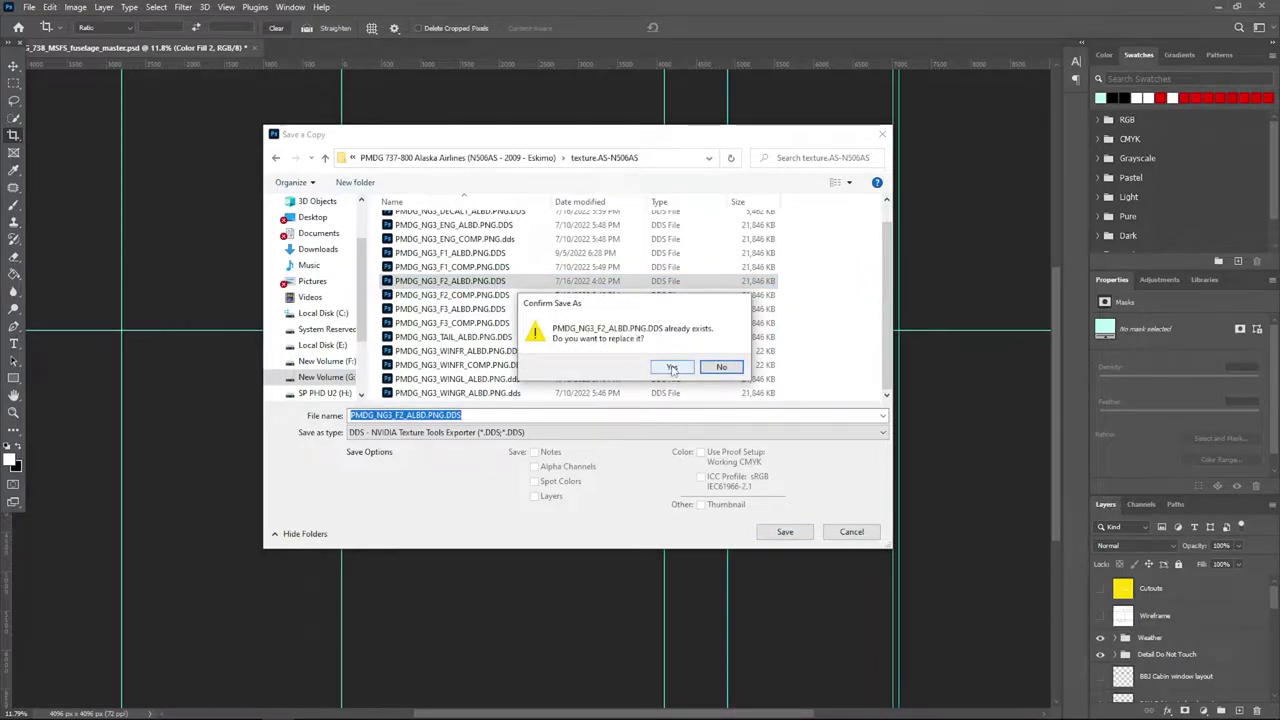
pyautogui.click(672, 368)
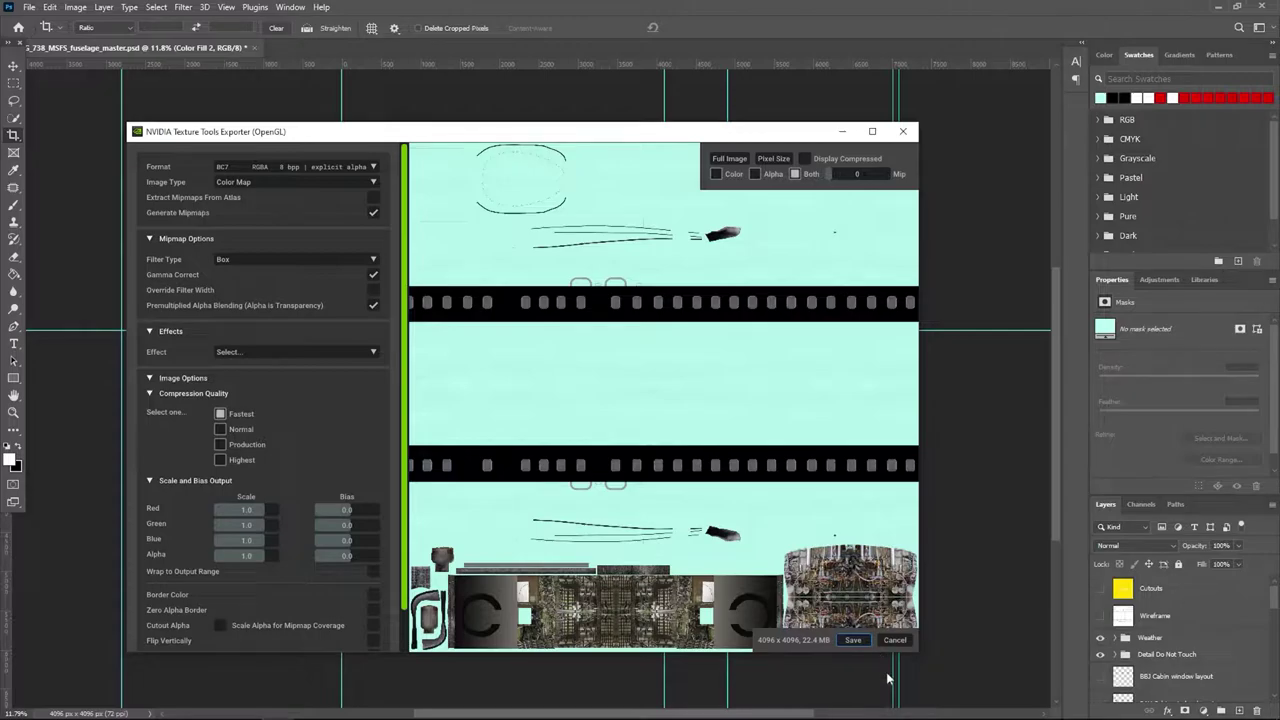
pyautogui.click(852, 641)
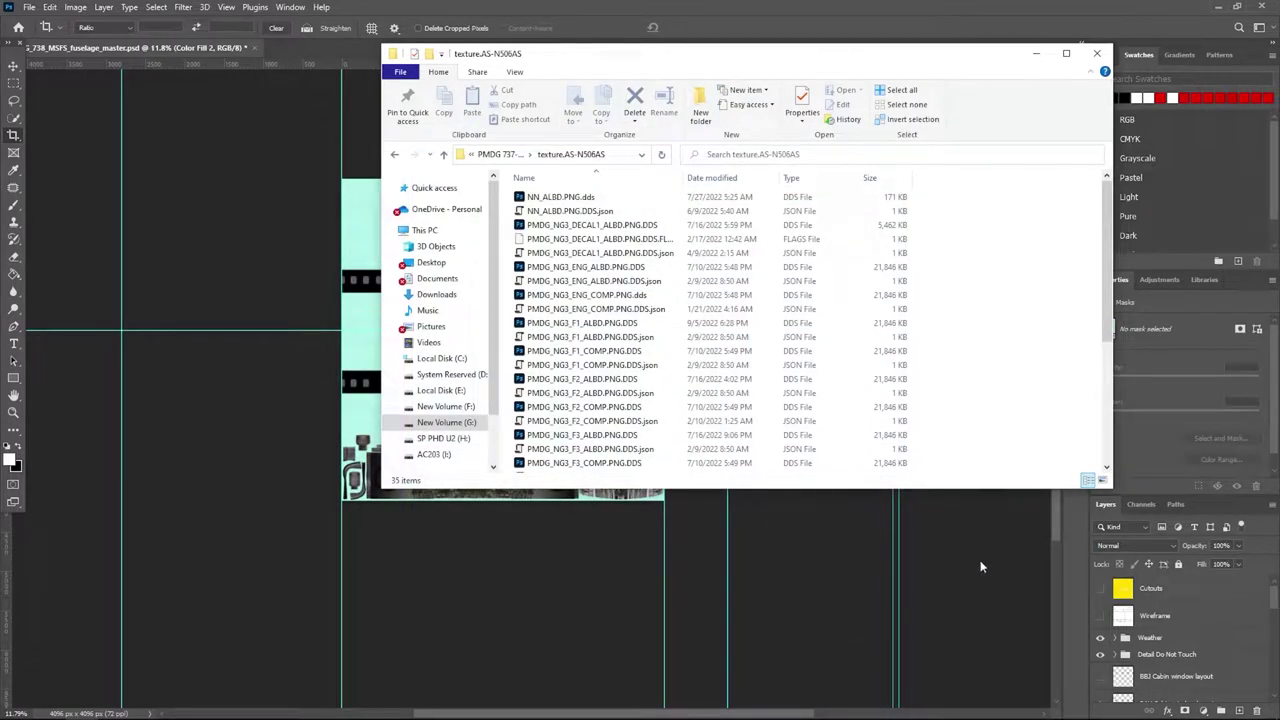
pyautogui.click(1153, 458)
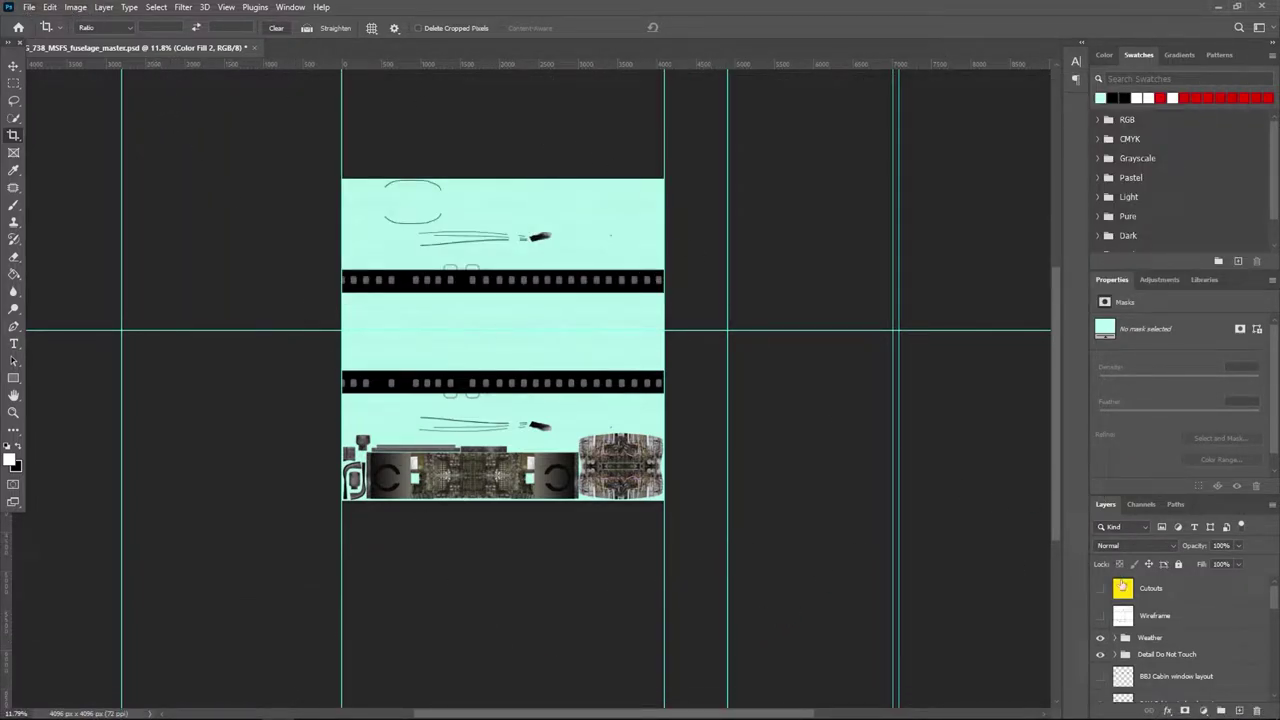
# Undo the previous crop and crop the canvas to the last third of the fuselage texture, from the guide to the canvas's far edge.
pyautogui.hotkey('ctrl', 'z')
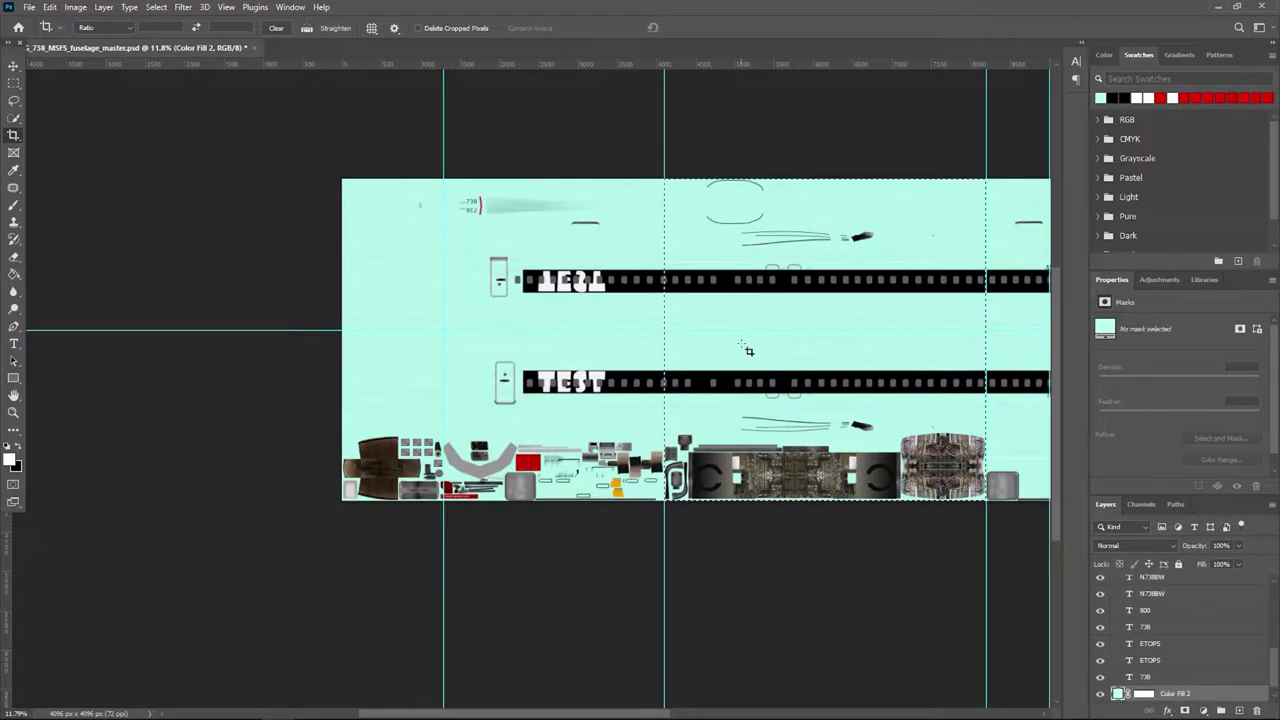
pyautogui.moveTo(770, 431); pyautogui.dragTo(387, 437)
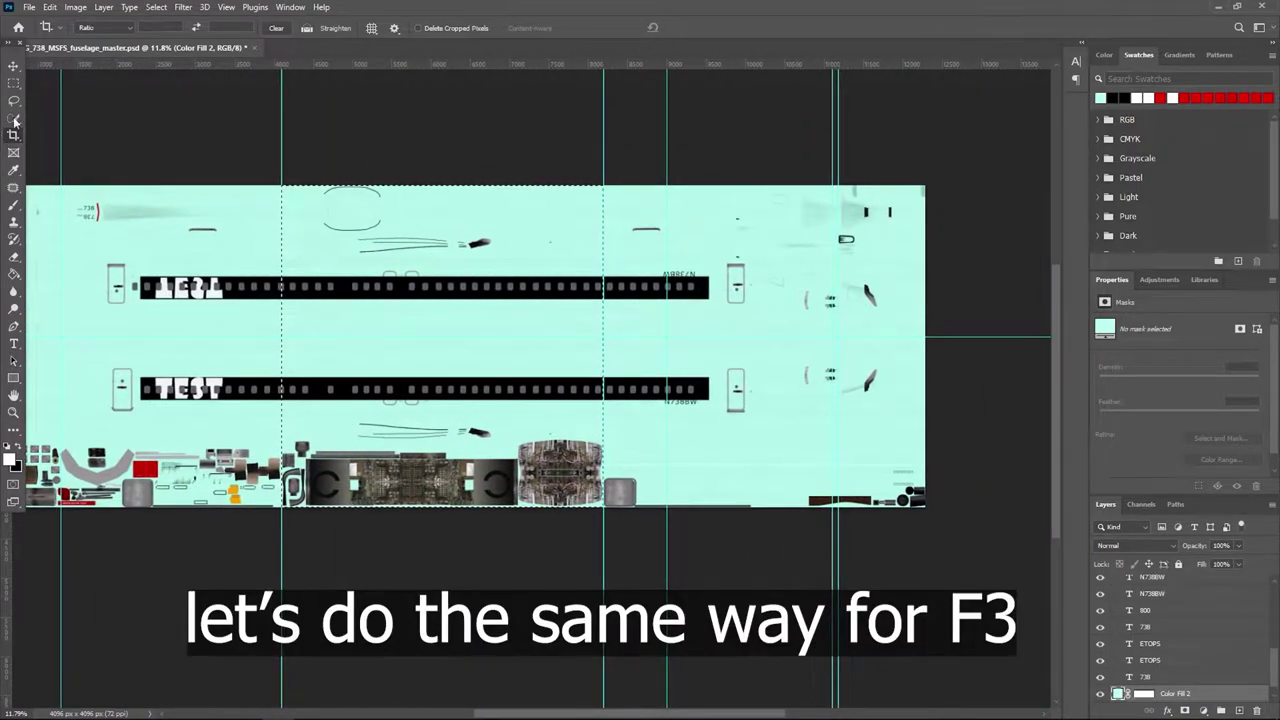
pyautogui.click(14, 83)
pyautogui.moveTo(928, 176); pyautogui.dragTo(600, 578)
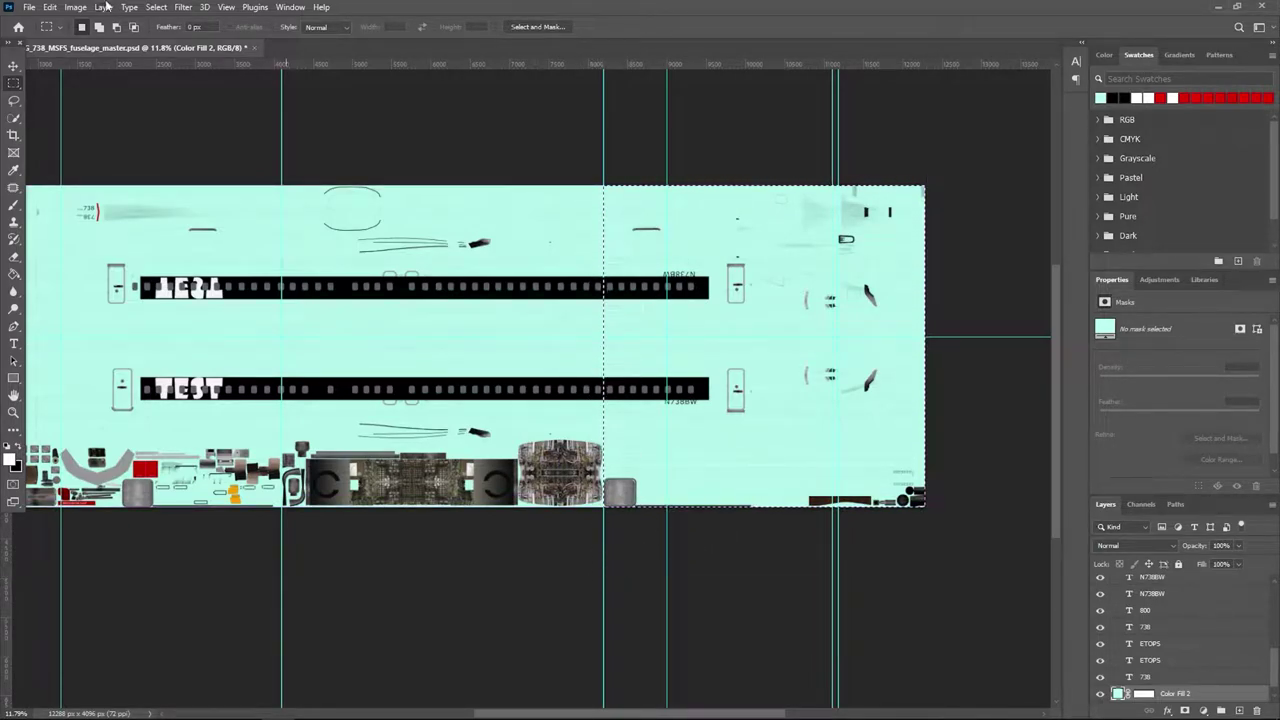
pyautogui.click(14, 135)
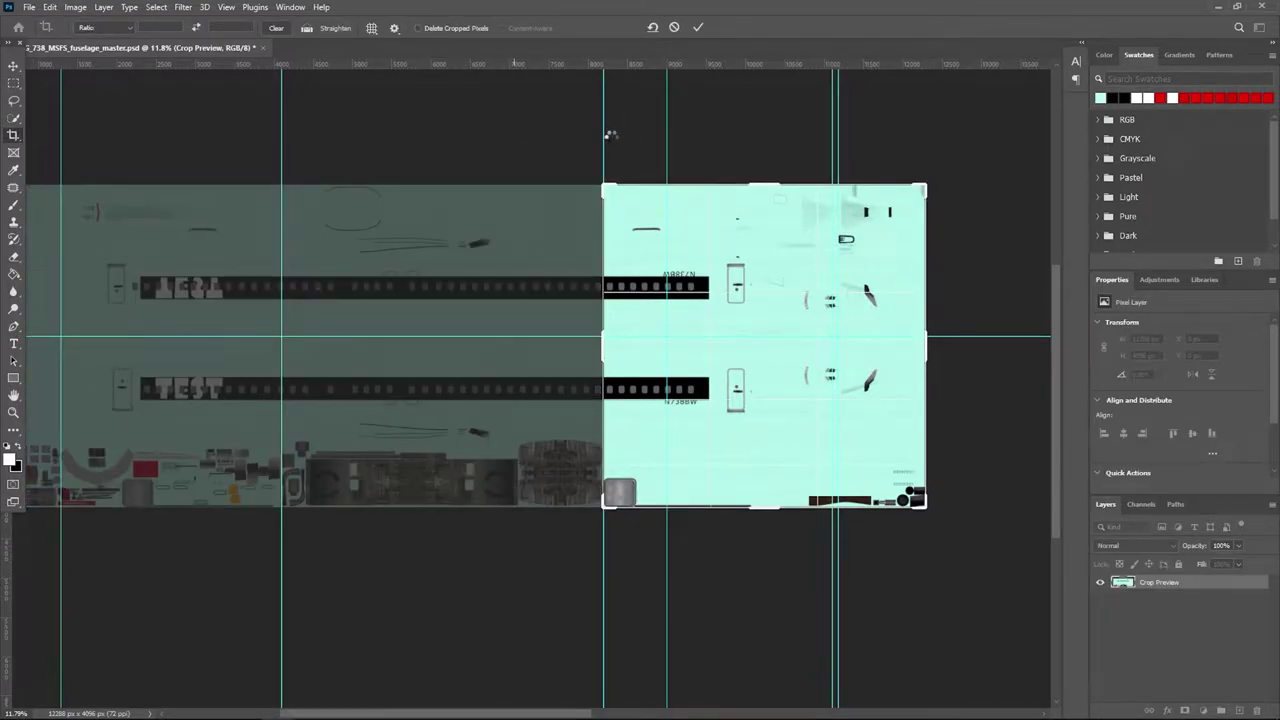
pyautogui.press('Return')
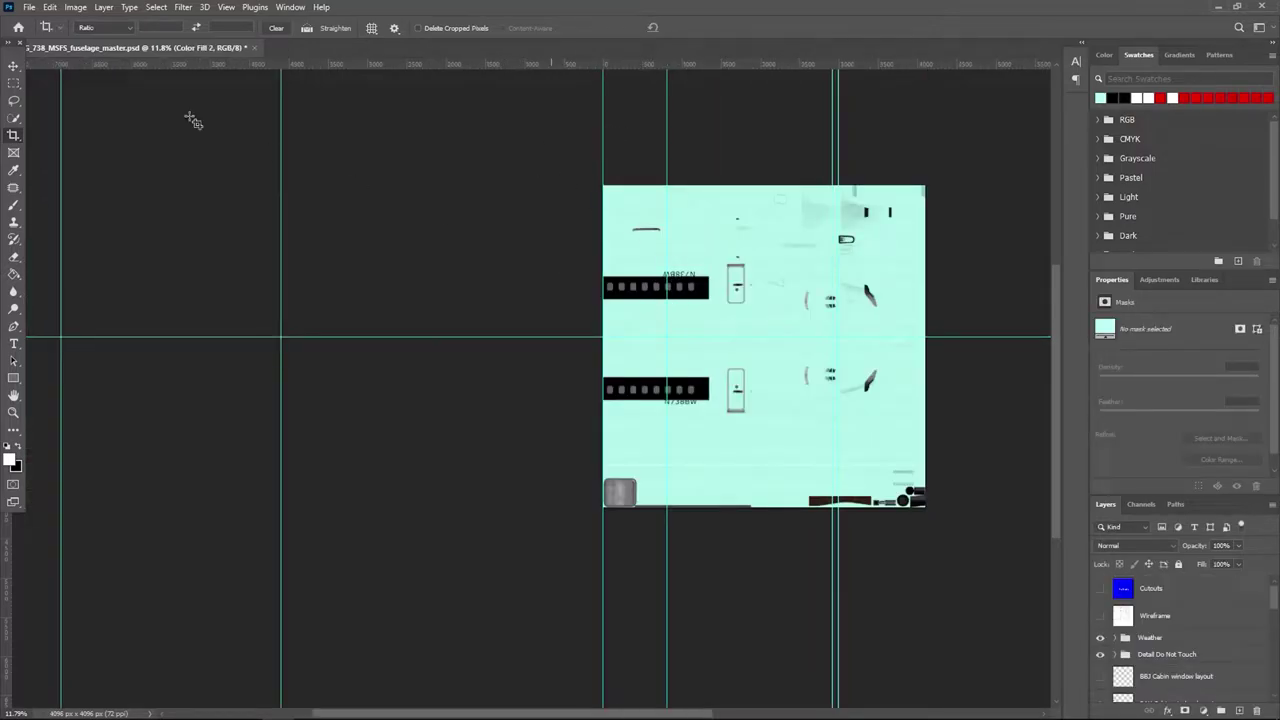
# Start saving a copy in the texture.AS-N506AS folder with the DDS - NVIDIA Texture Tools Exporter format.
pyautogui.click(30, 7)
pyautogui.click(92, 182)
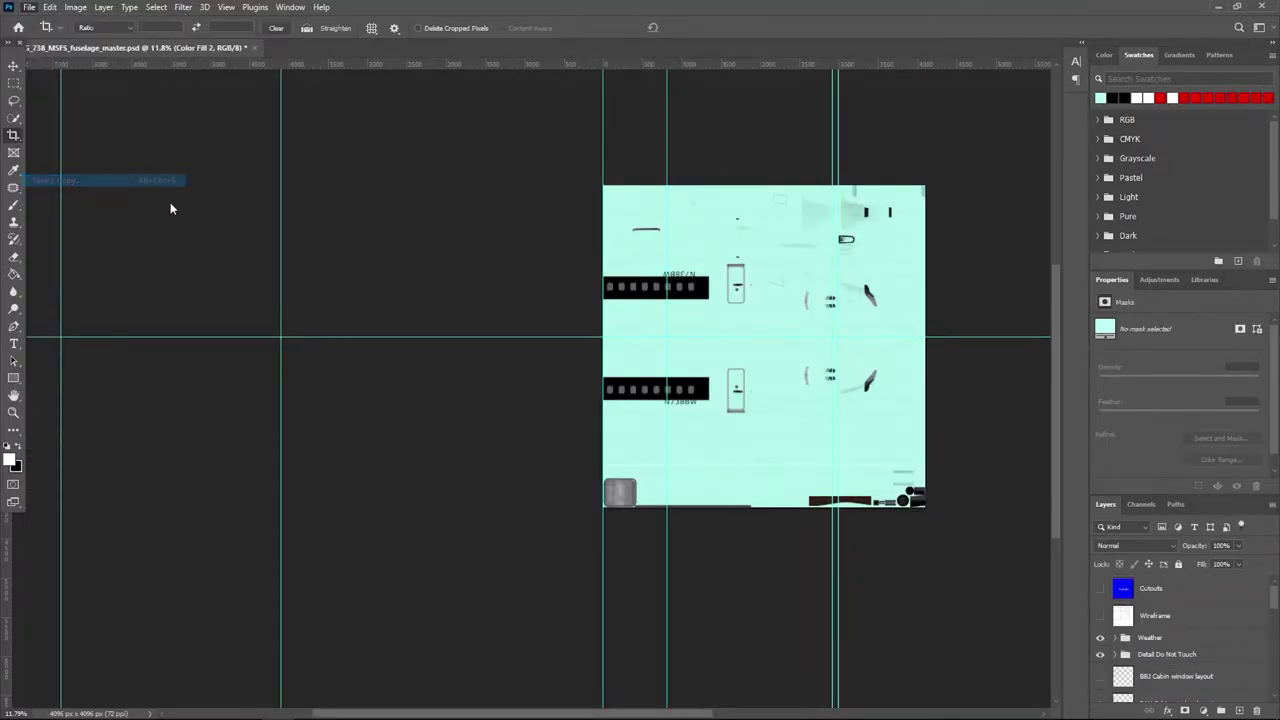
pyautogui.click(689, 161)
pyautogui.hotkey('ctrl', 'v')
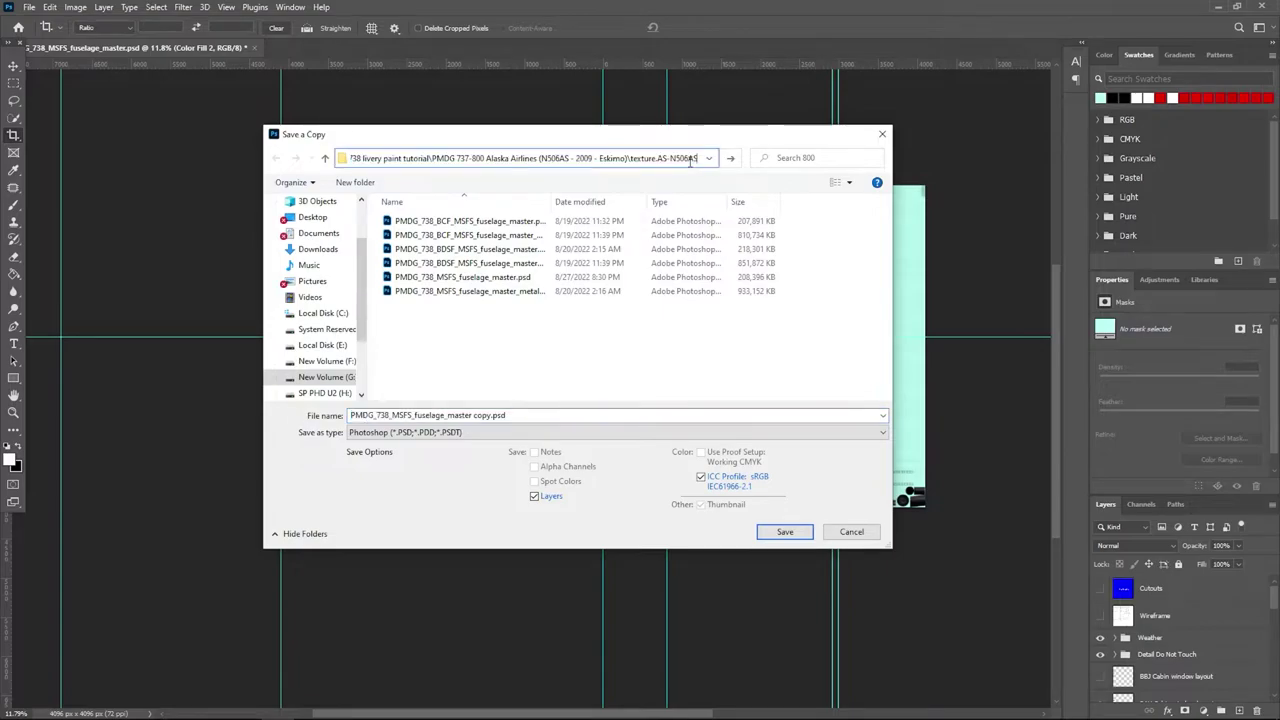
pyautogui.press('Return')
pyautogui.click(478, 433)
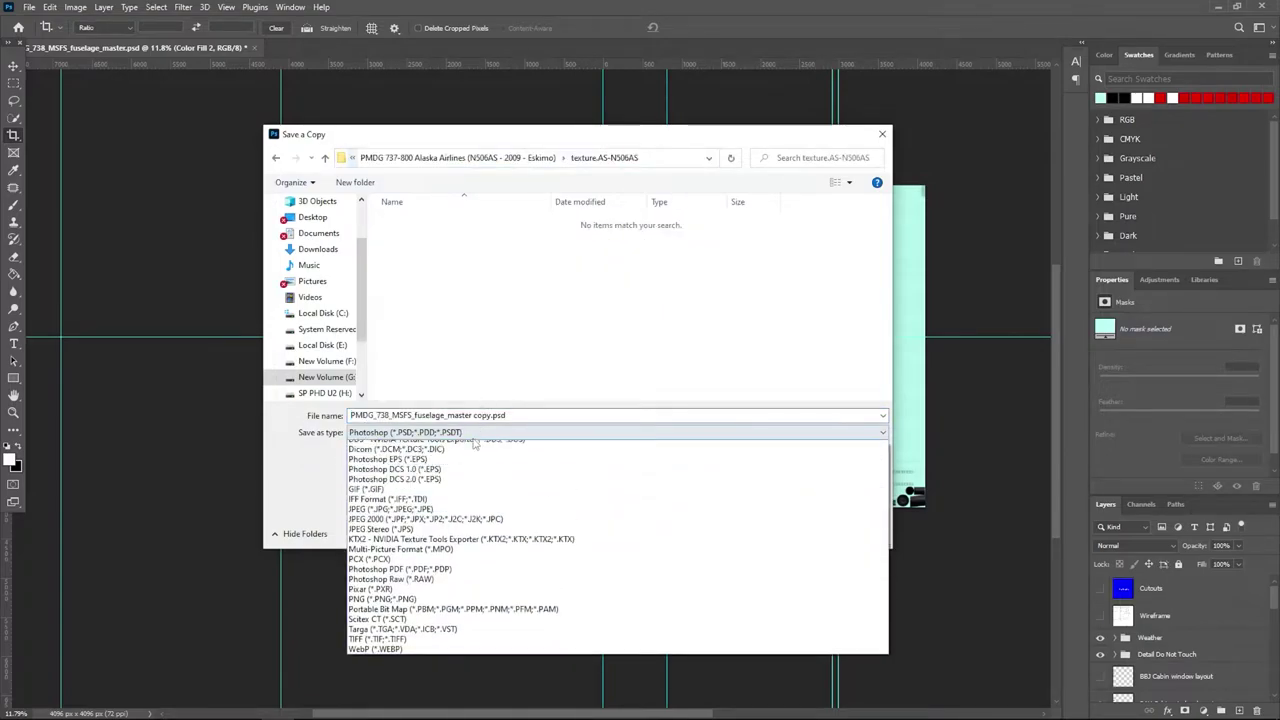
pyautogui.click(436, 476)
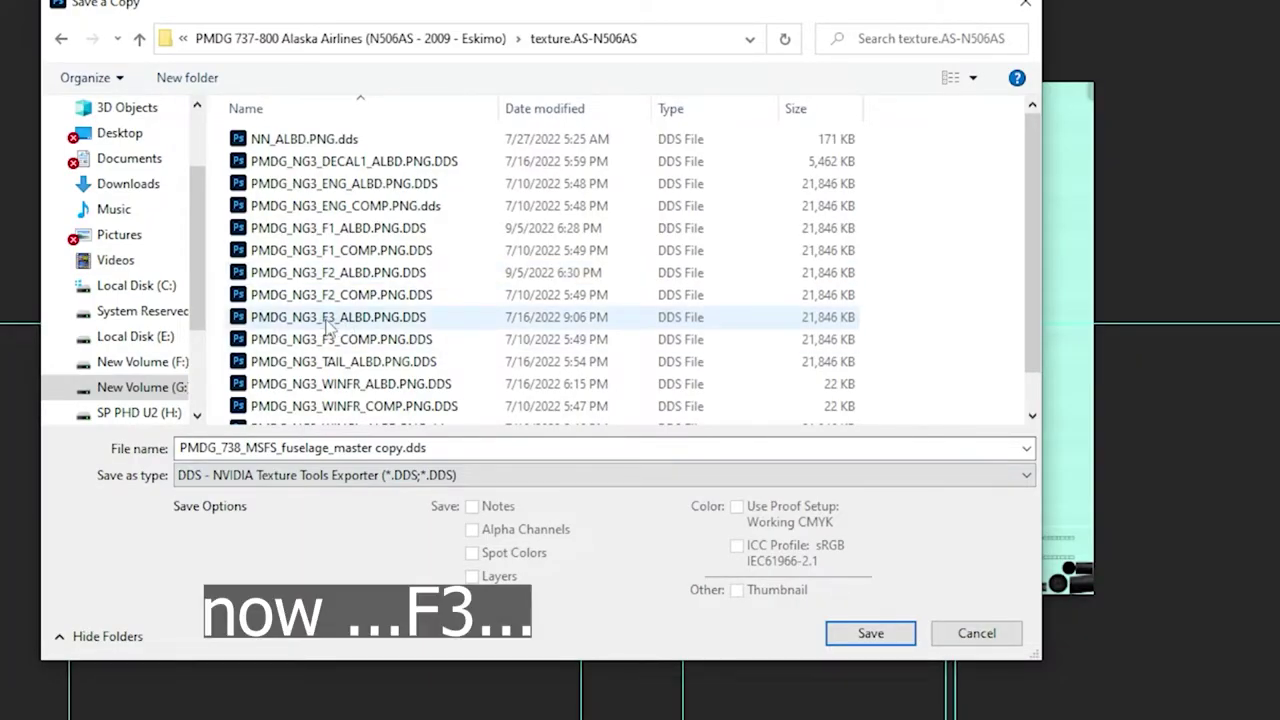
# Export the copy over PMDG_NG3_F3_ALBD.PNG.DDS and return to the document.
pyautogui.click(330, 318)
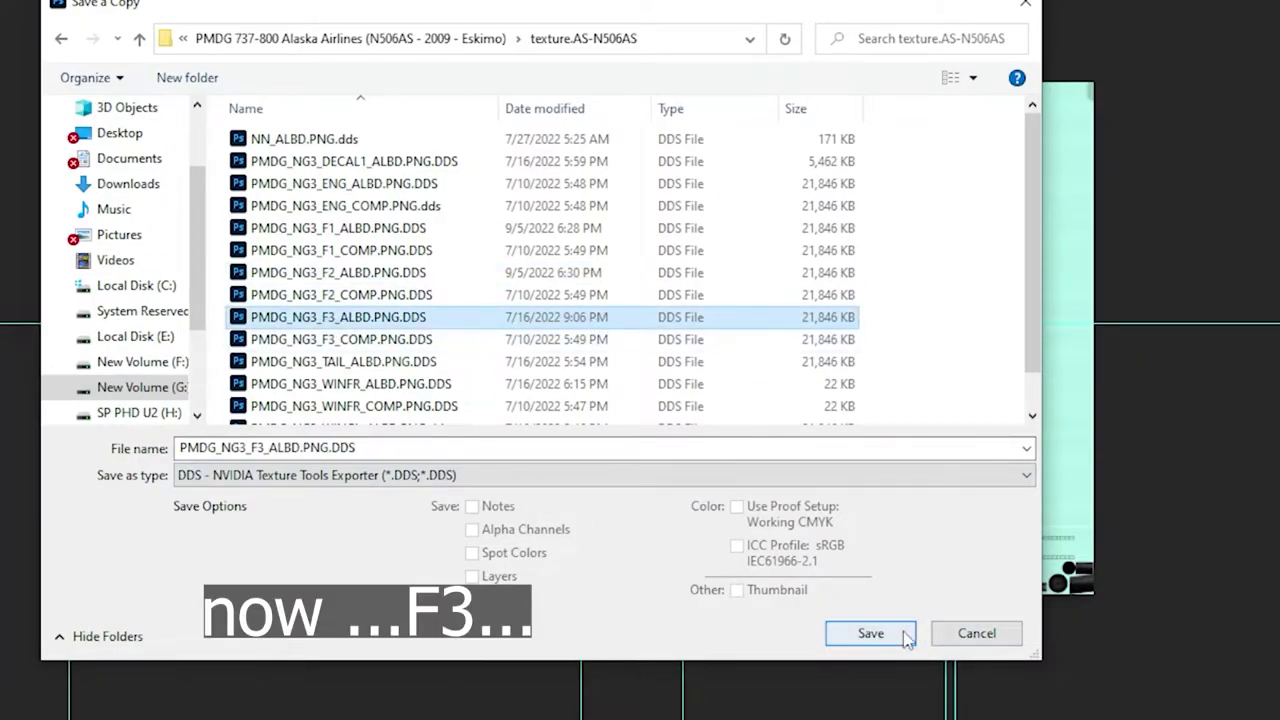
pyautogui.click(866, 634)
pyautogui.click(691, 372)
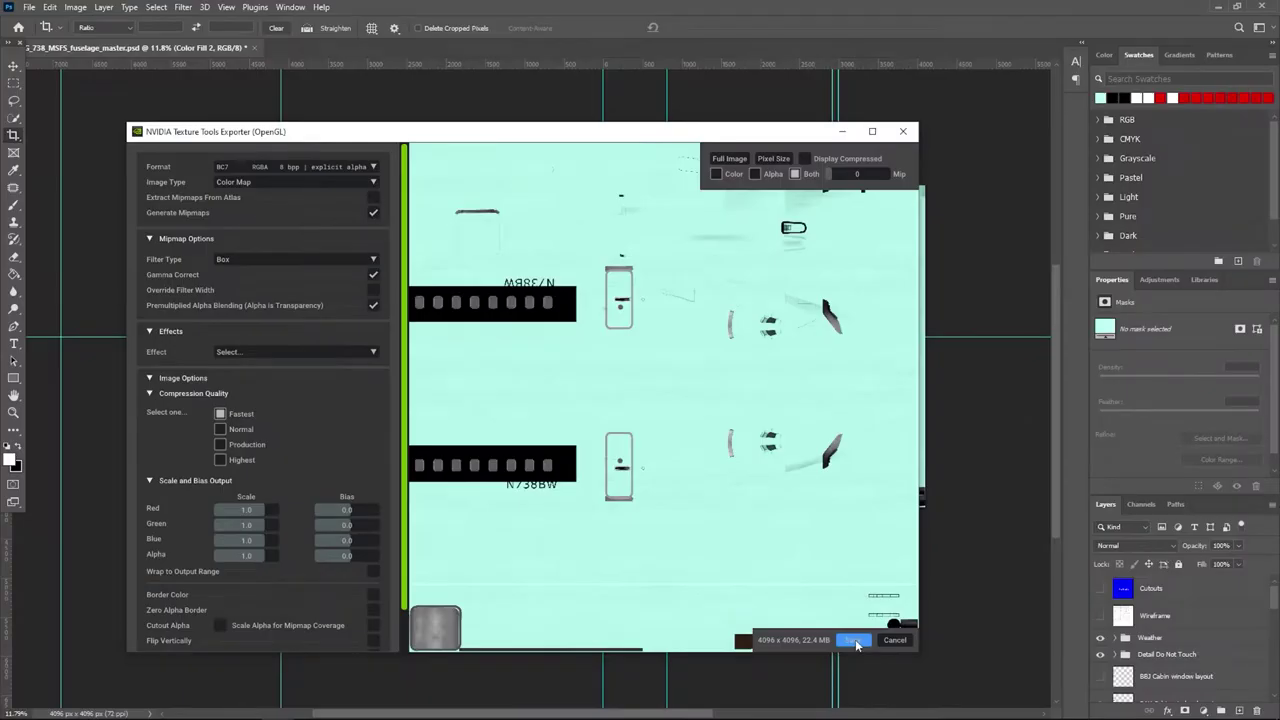
pyautogui.click(855, 639)
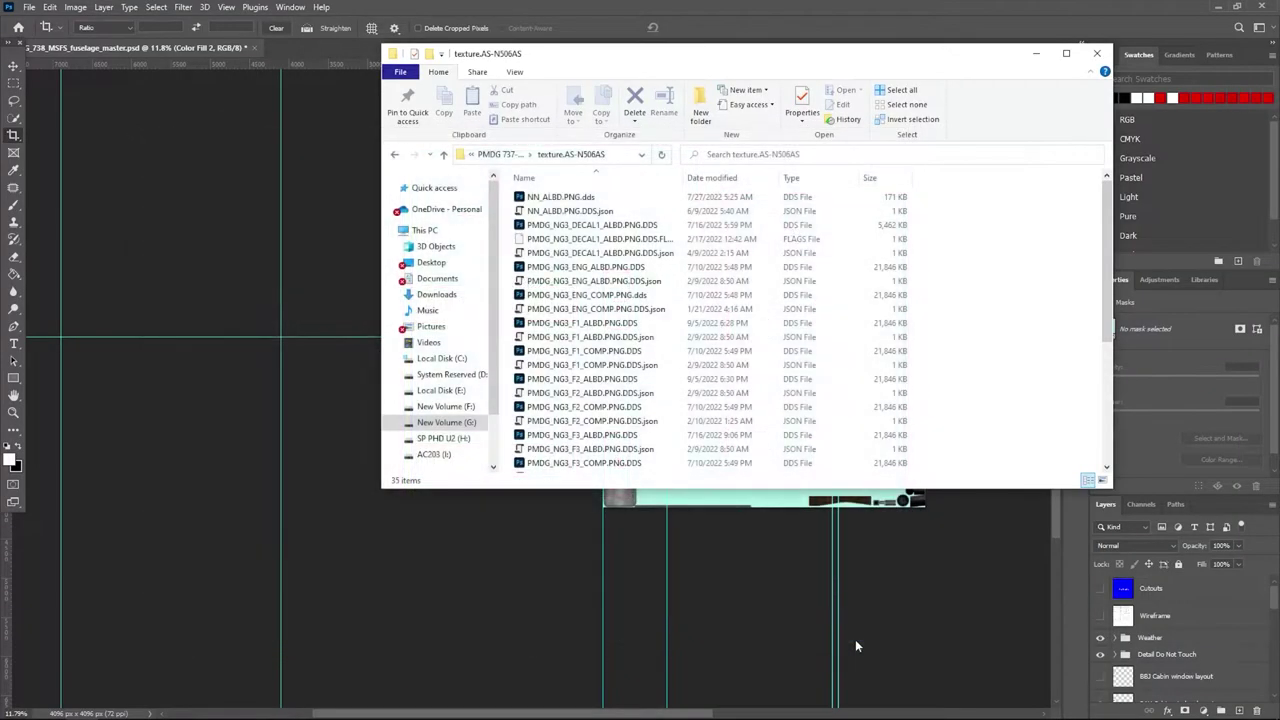
pyautogui.click(1152, 460)
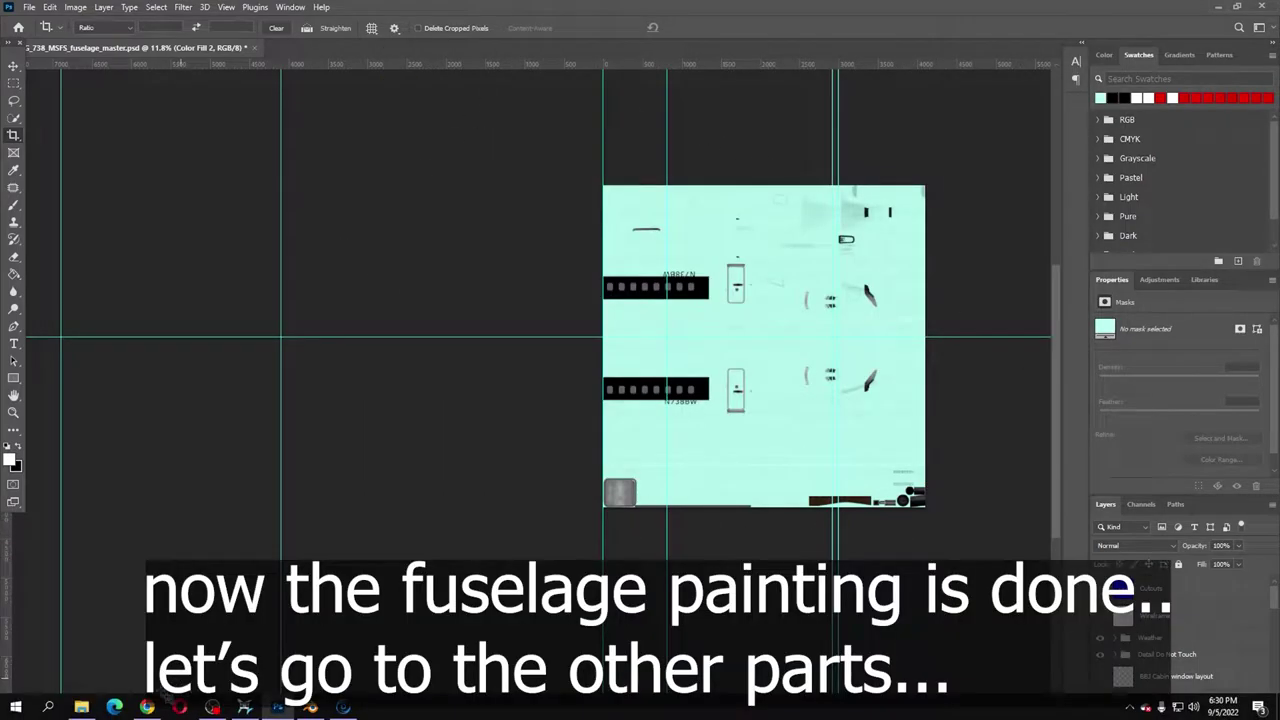
# Undo the crop to restore the full fuselage canvas and clear the selection.
pyautogui.moveTo(93, 710)
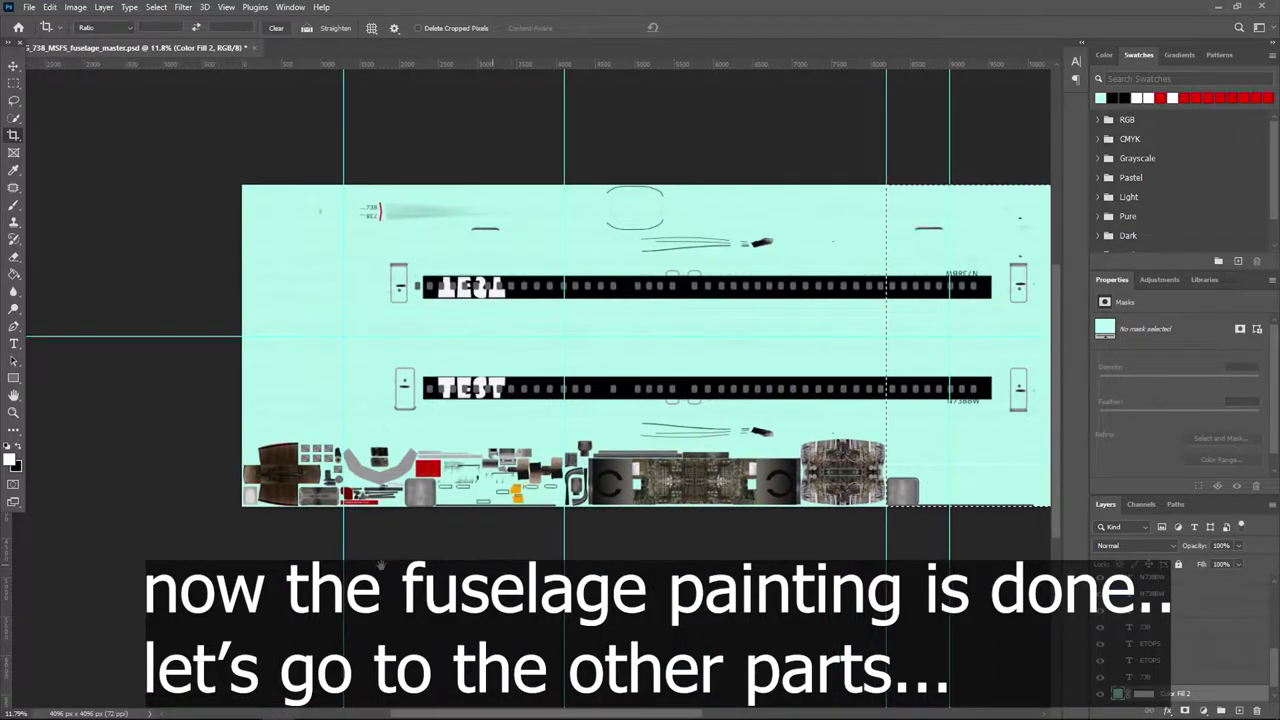
pyautogui.keyDown('alt'); pyautogui.scroll(-3, 677, 560); pyautogui.keyUp('alt')
pyautogui.hotkey('ctrl', 'd')
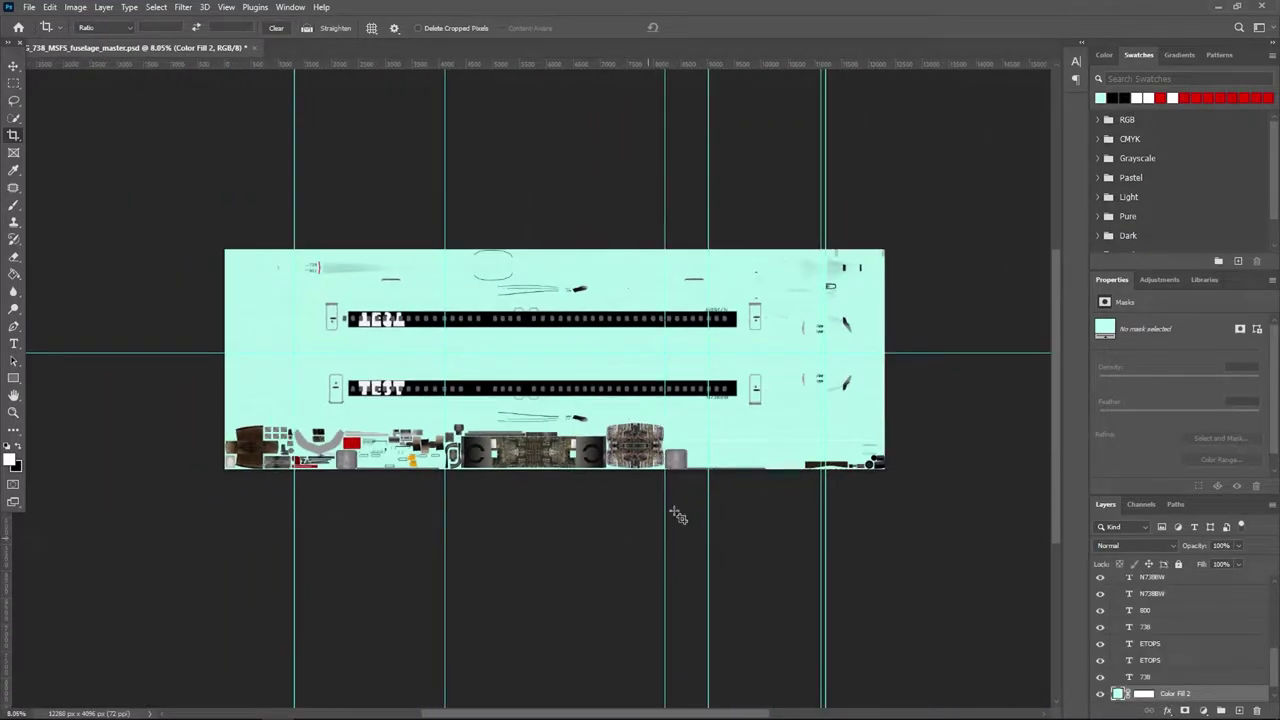
pyautogui.click(30, 7)
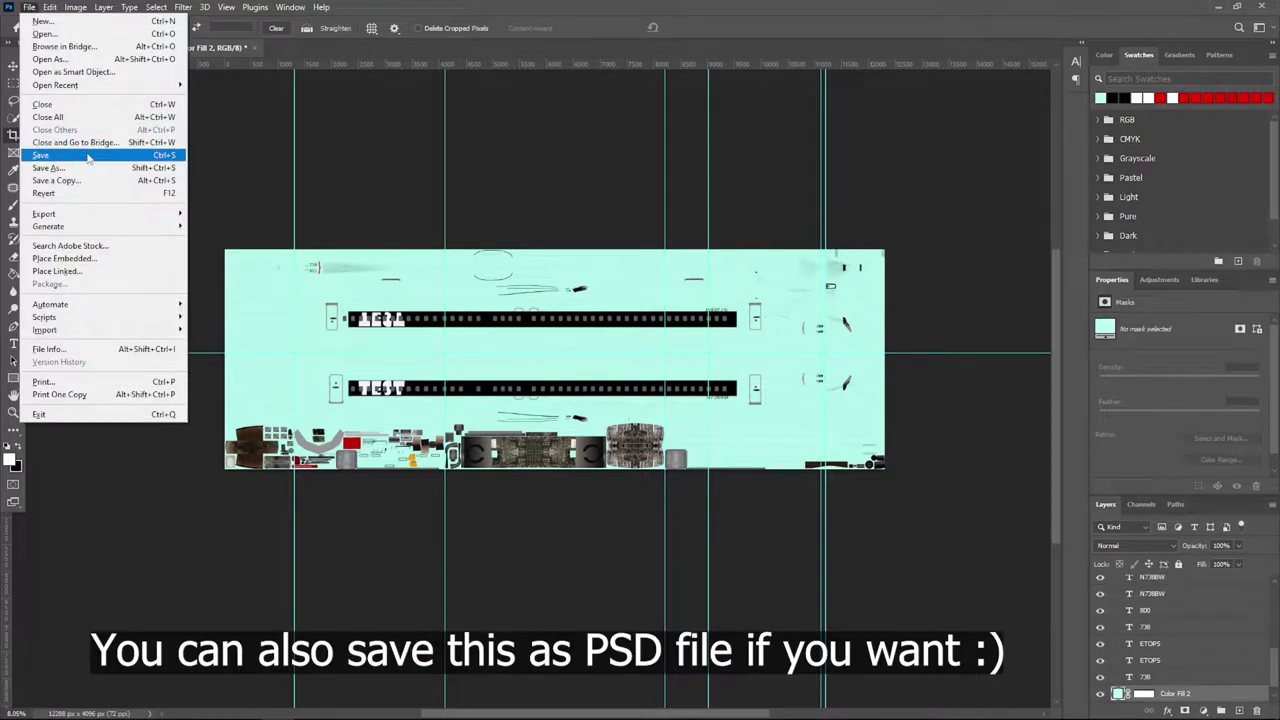
pyautogui.click(1180, 308)
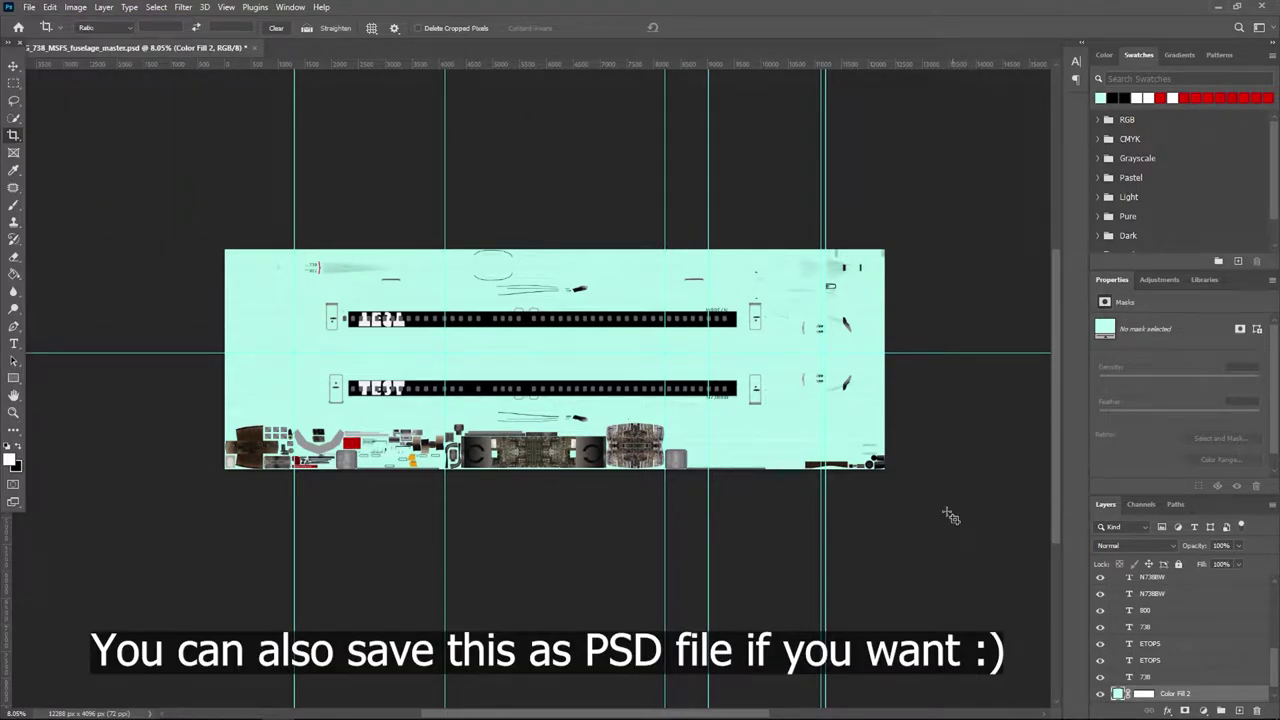
pyautogui.scroll(-1, 1215, 636)
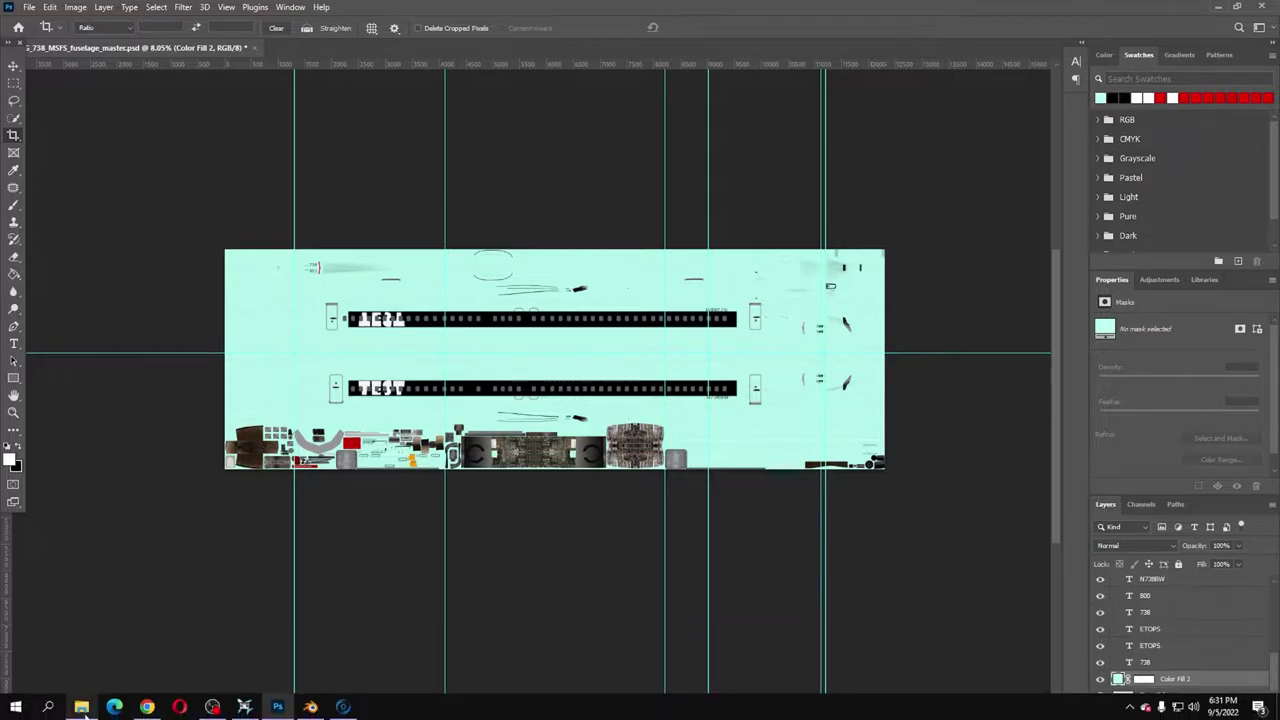
# Switch to File Explorer and open the PMDG_737-800_MSFS_Paintkit folder.
pyautogui.click(81, 706)
pyautogui.scroll(-2, 626, 372)
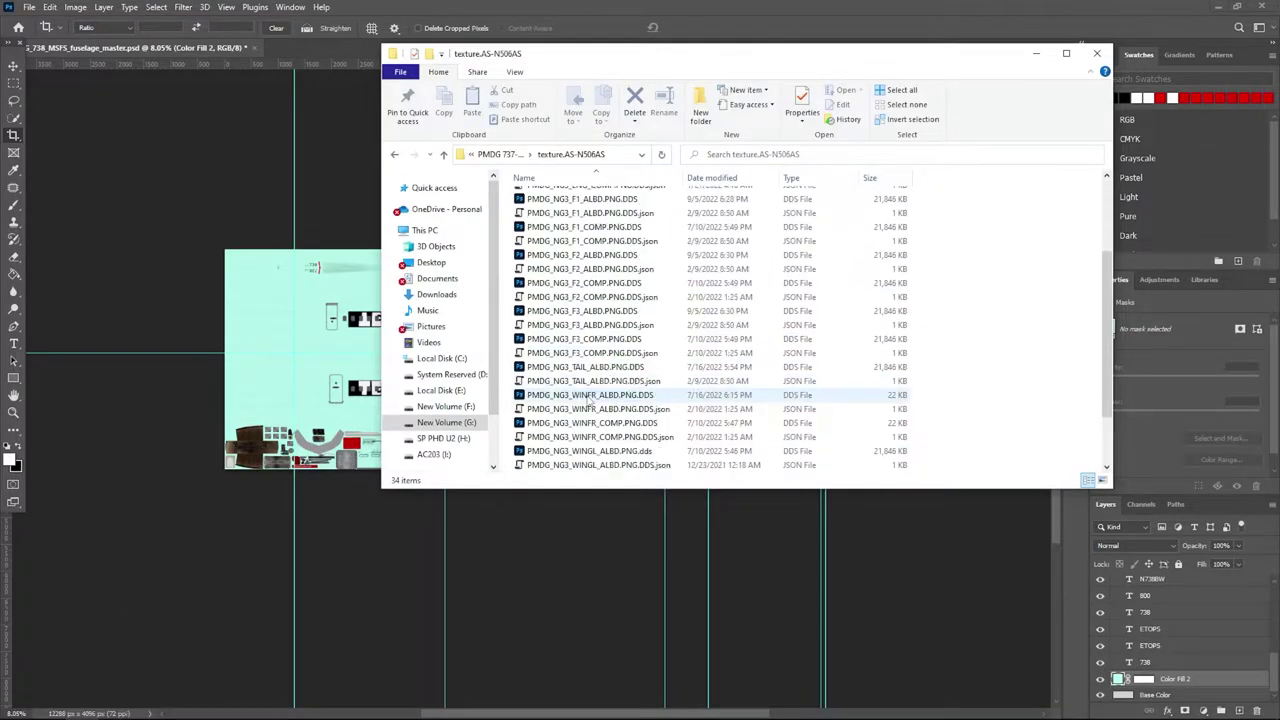
pyautogui.hotkey('alt', 'Tab')
pyautogui.doubleClick(632, 241)
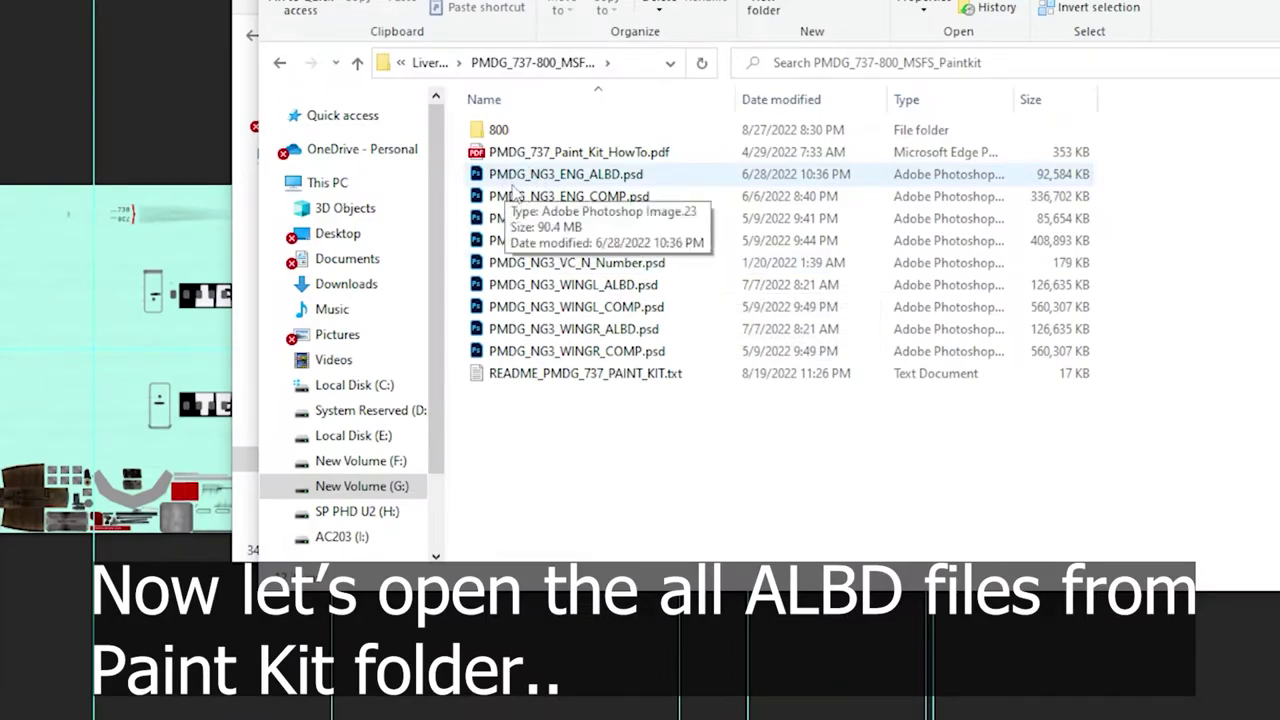
# Open the paint kit's ENG_ALBD, TAIL_ALBD, VC_N_Number, WINGL_ALBD and WINGR_ALBD PSD files together in Photoshop.
pyautogui.click(505, 176)
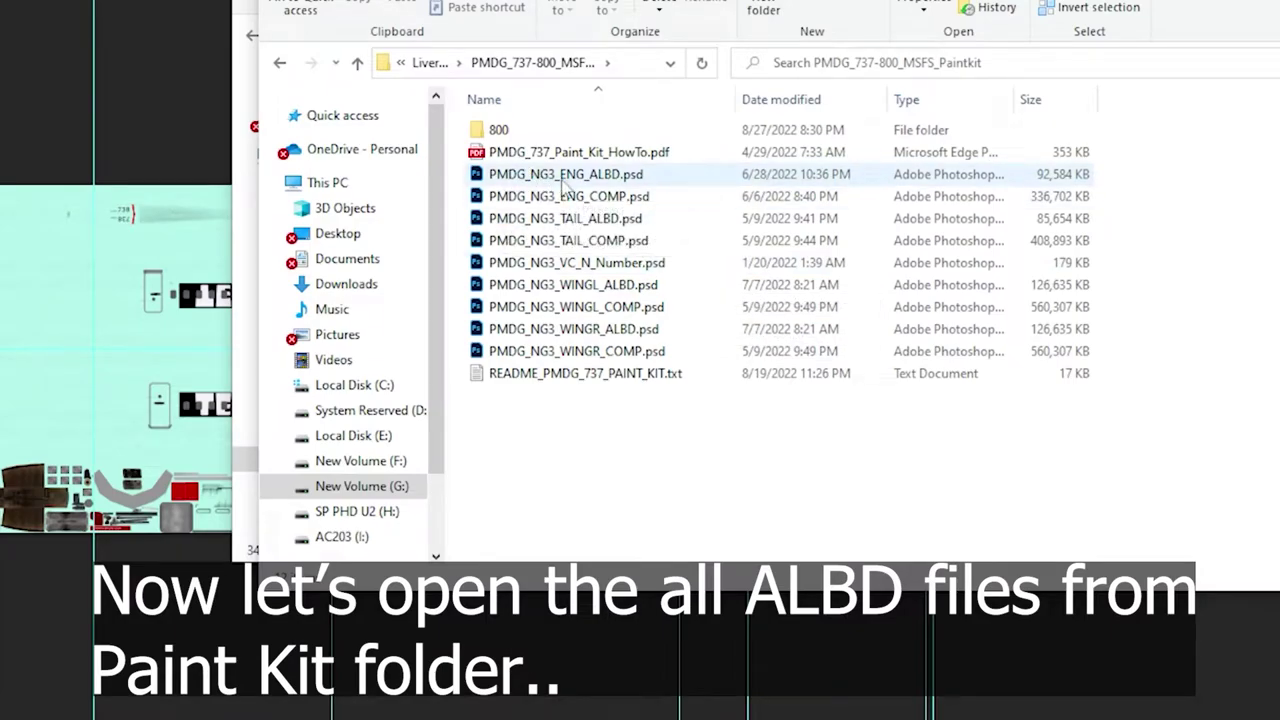
pyautogui.keyDown('ctrl'); pyautogui.click(570, 220); pyautogui.keyUp('ctrl')
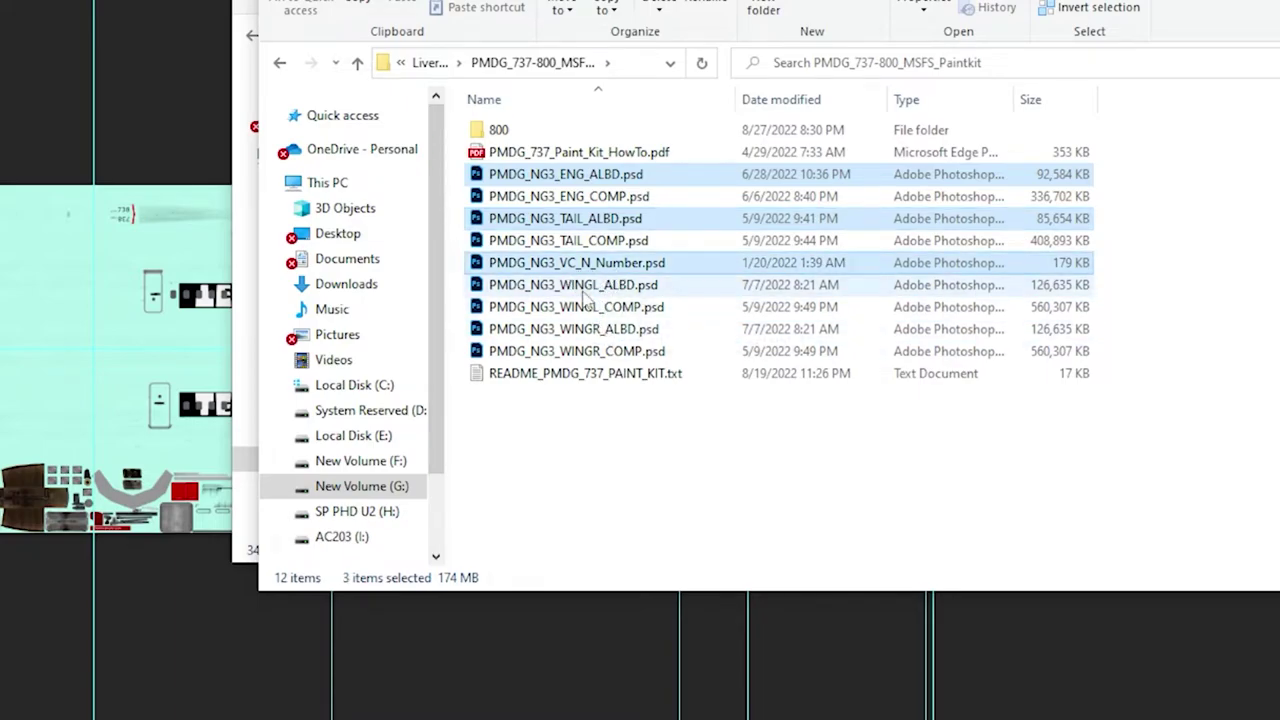
pyautogui.keyDown('ctrl'); pyautogui.click(608, 329); pyautogui.keyUp('ctrl')
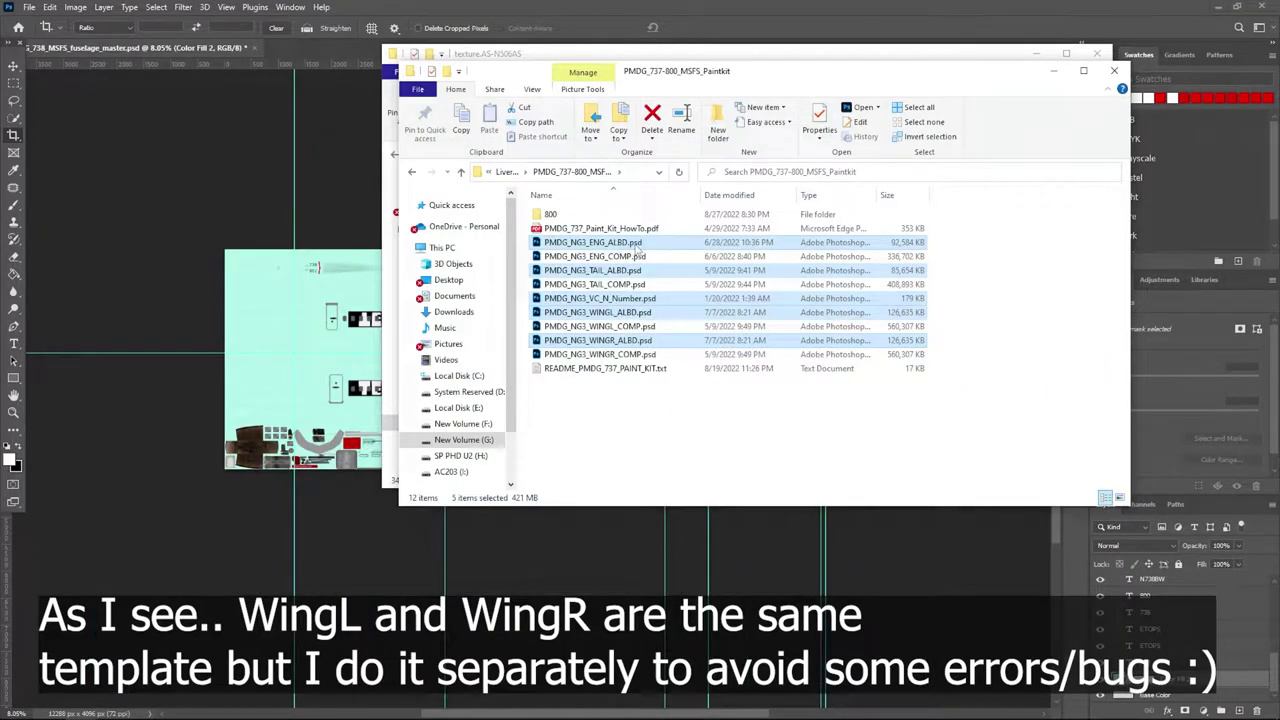
pyautogui.moveTo(627, 244); pyautogui.dragTo(358, 44)
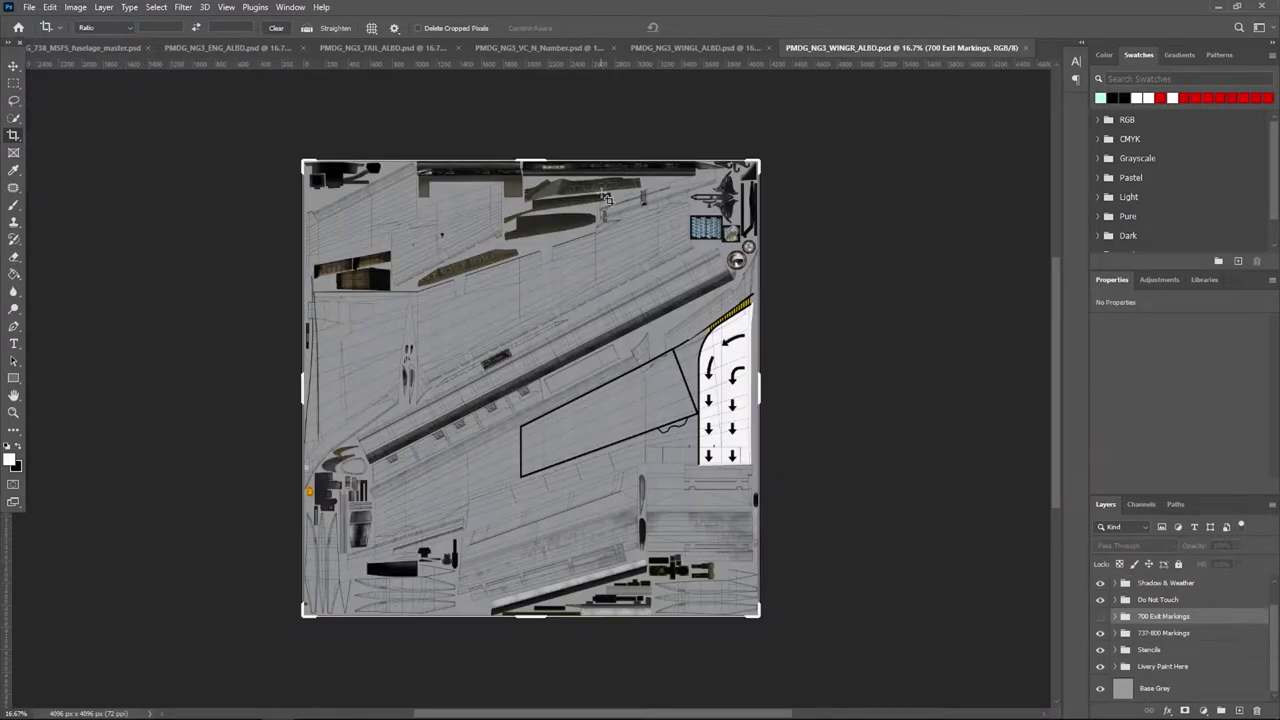
# Switch to the PMDG_NG3_ENG_ALBD.psd document and show its Wireframe layer.
pyautogui.click(236, 48)
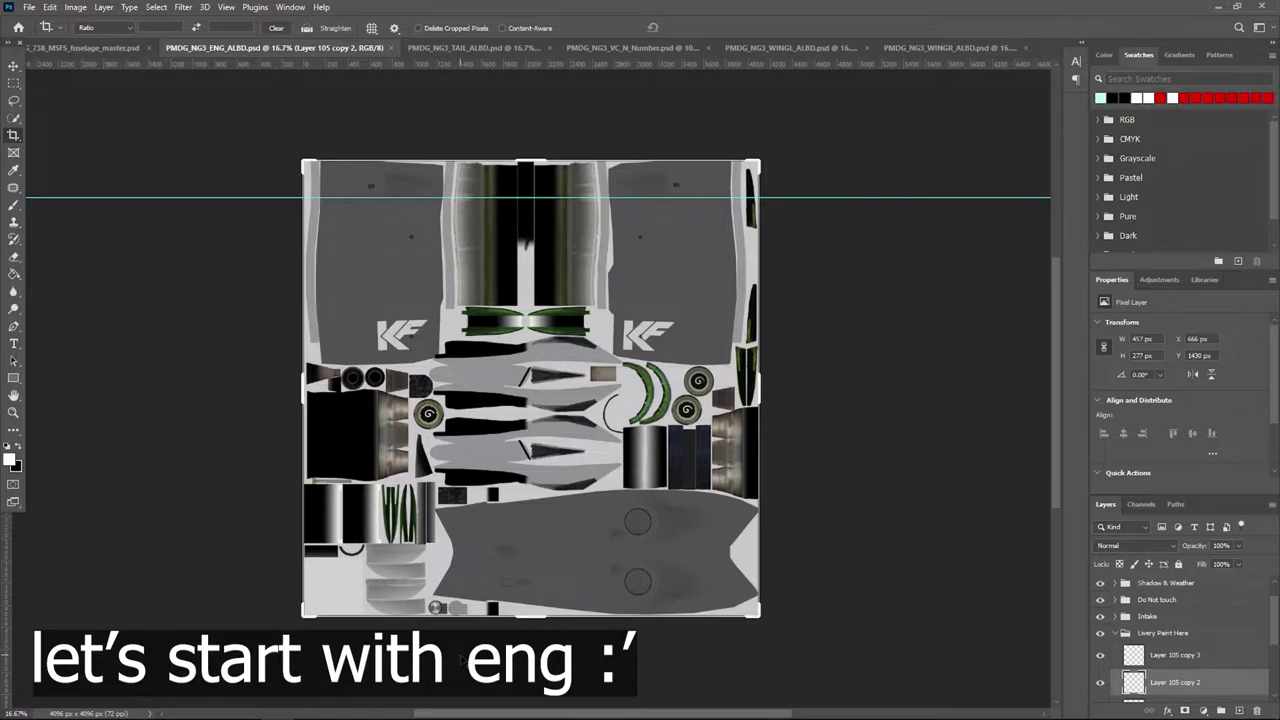
pyautogui.scroll(1, 1141, 612)
pyautogui.click(1100, 588)
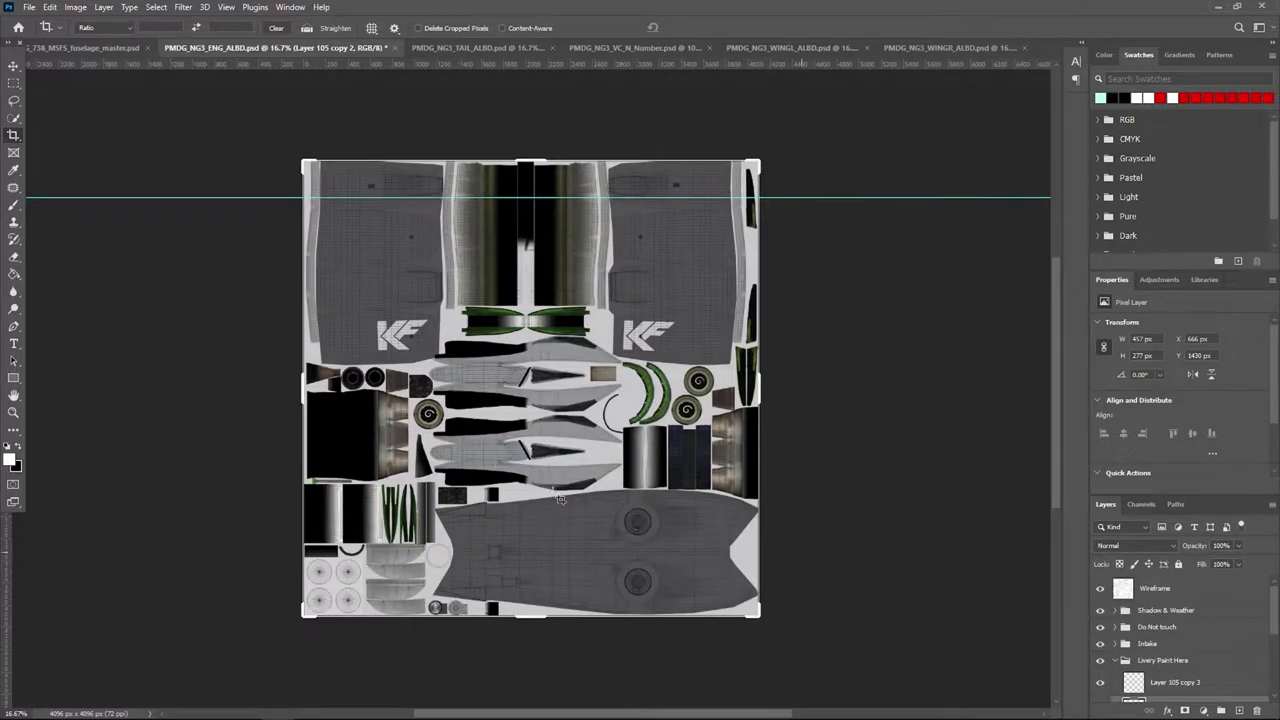
# Add a new empty layer at the top of the Livery Paint Here group and activate the Brush tool.
pyautogui.keyDown('alt'); pyautogui.scroll(3, 494, 441); pyautogui.keyUp('alt')
pyautogui.keyDown('alt'); pyautogui.scroll(-1, 502, 443); pyautogui.keyUp('alt')
pyautogui.scroll(-2, 1183, 640)
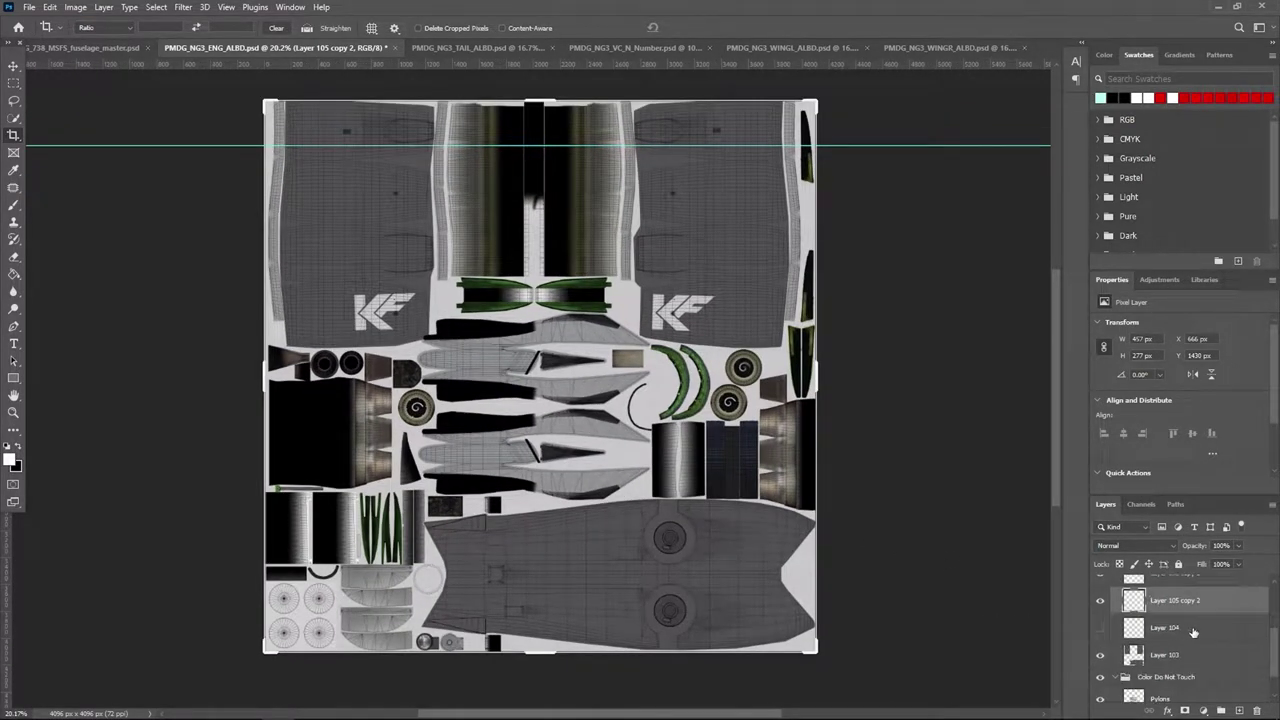
pyautogui.click(1185, 636)
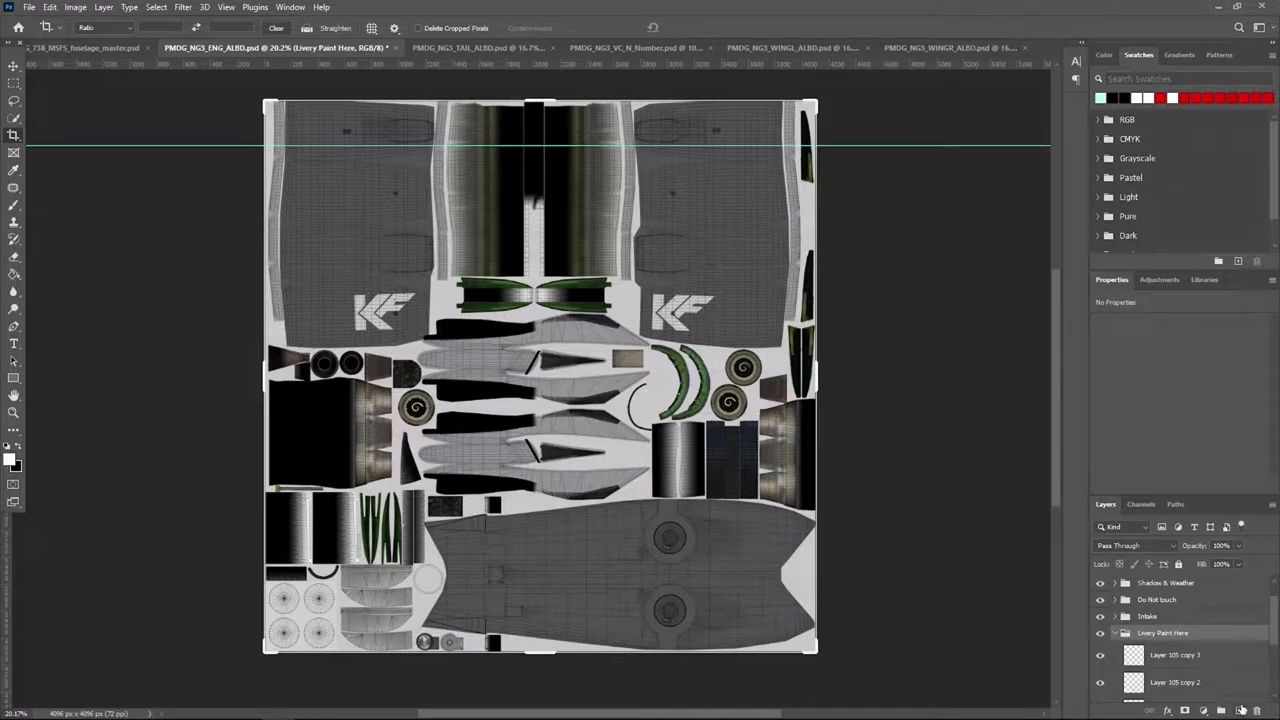
pyautogui.click(1240, 708)
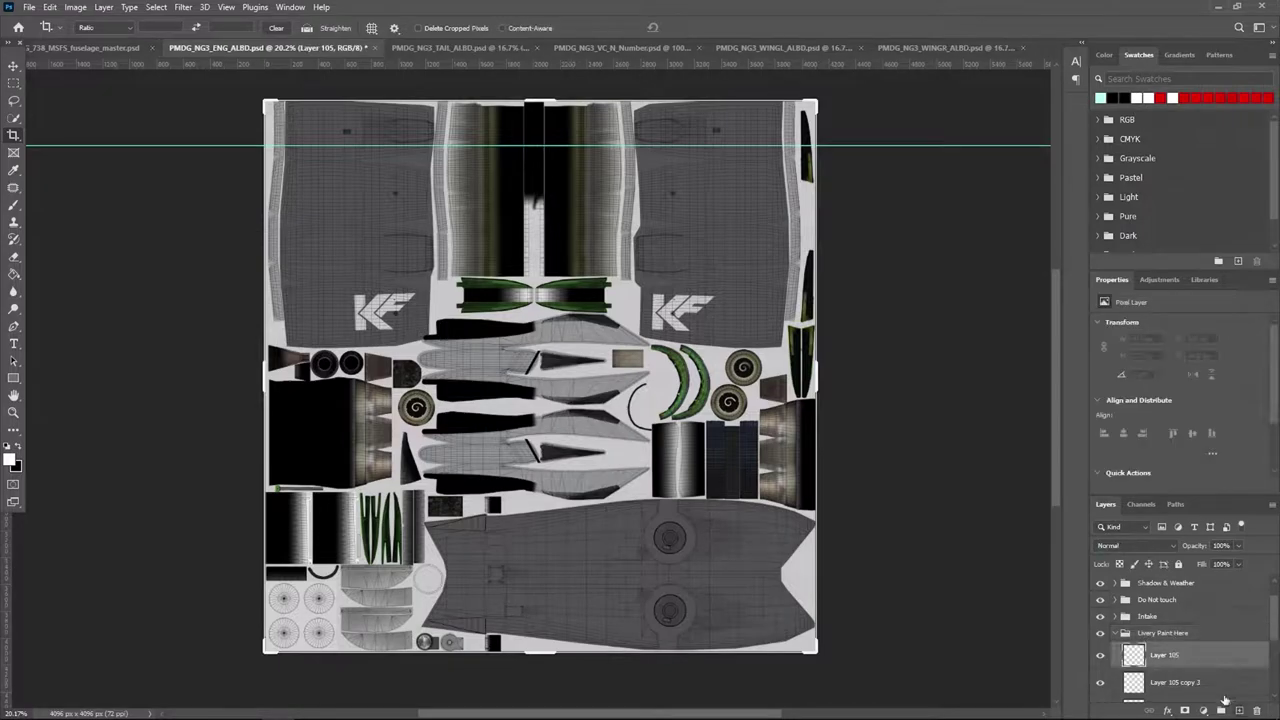
pyautogui.click(16, 206)
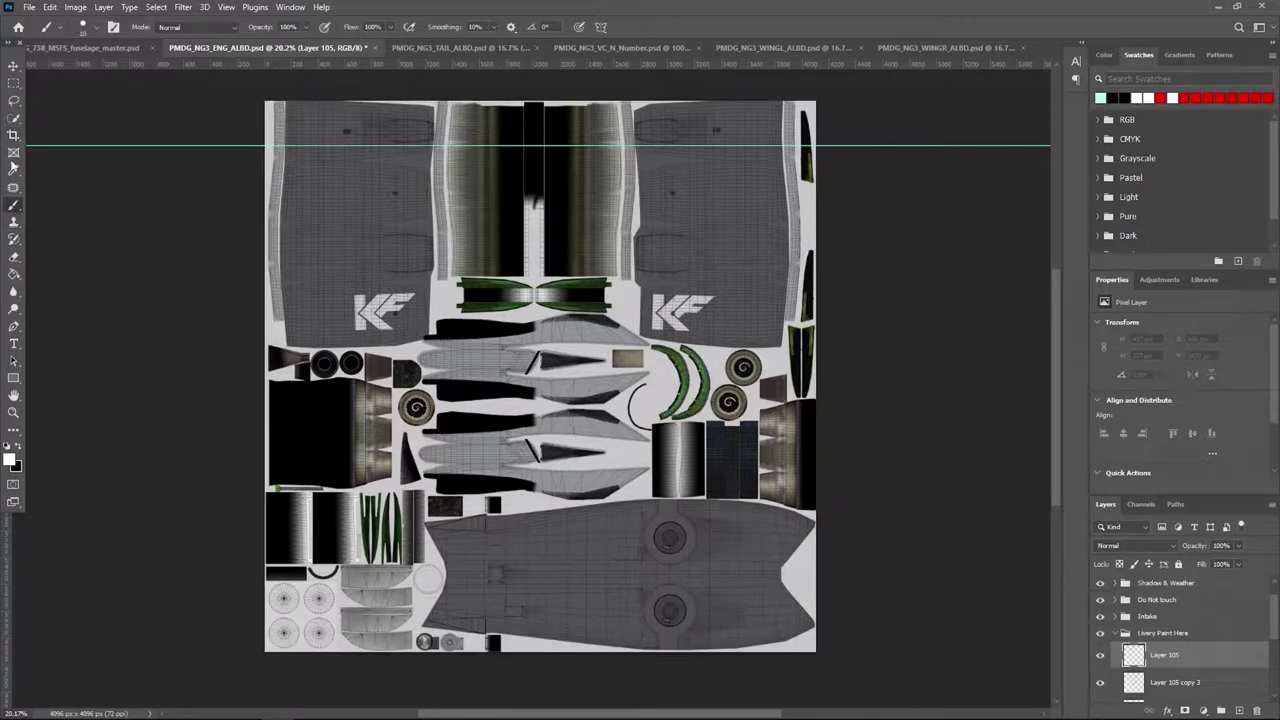
# Draw a white pentagon with a thick black outline over the KF logo on the first engine cowling panel, using the Polygon tool.
pyautogui.click(14, 328)
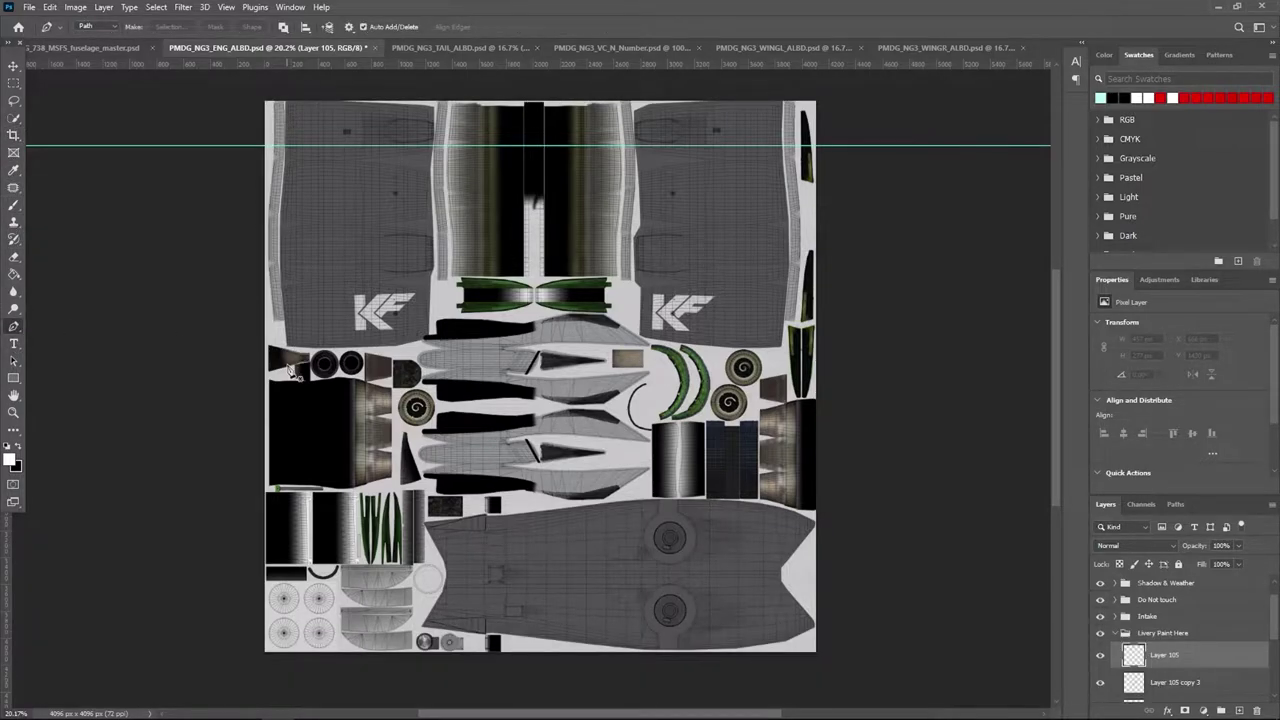
pyautogui.keyDown('alt'); pyautogui.scroll(-1, 295, 370); pyautogui.keyUp('alt')
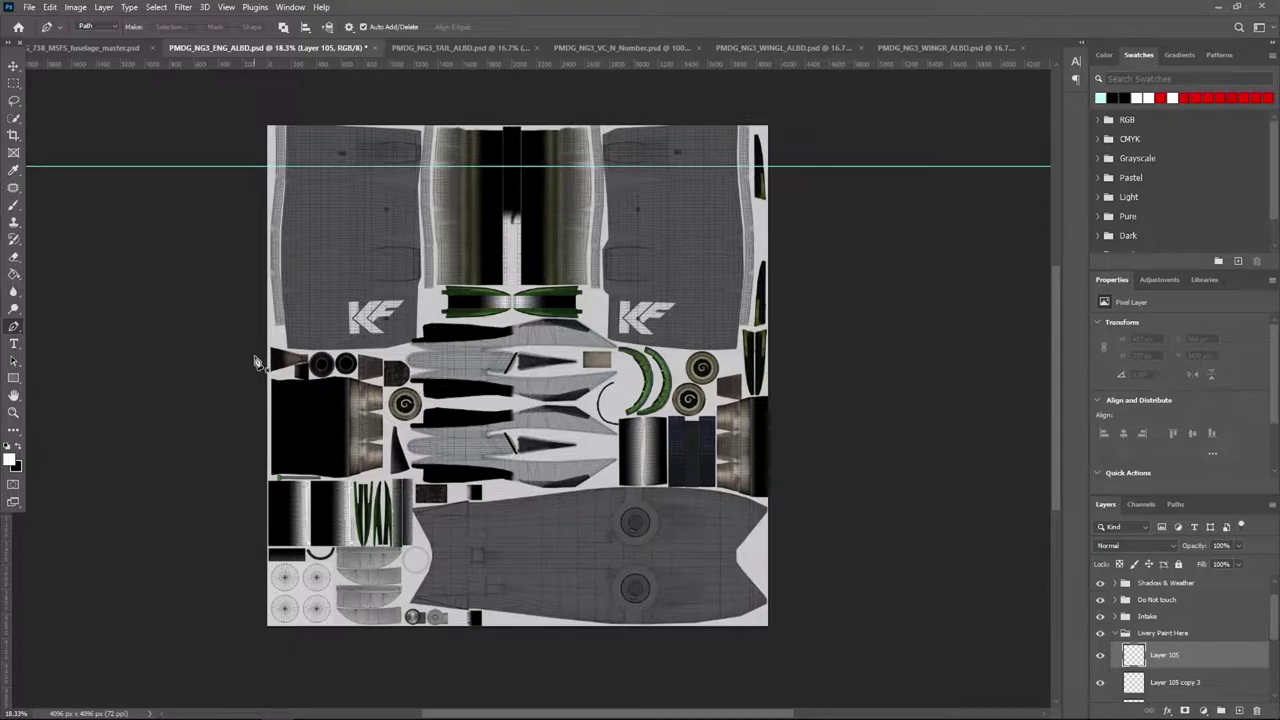
pyautogui.keyDown('alt'); pyautogui.scroll(5, 340, 346); pyautogui.keyUp('alt')
pyautogui.keyDown('alt'); pyautogui.scroll(-1, 340, 346); pyautogui.keyUp('alt')
pyautogui.moveTo(340, 346); pyautogui.dragTo(326, 457)
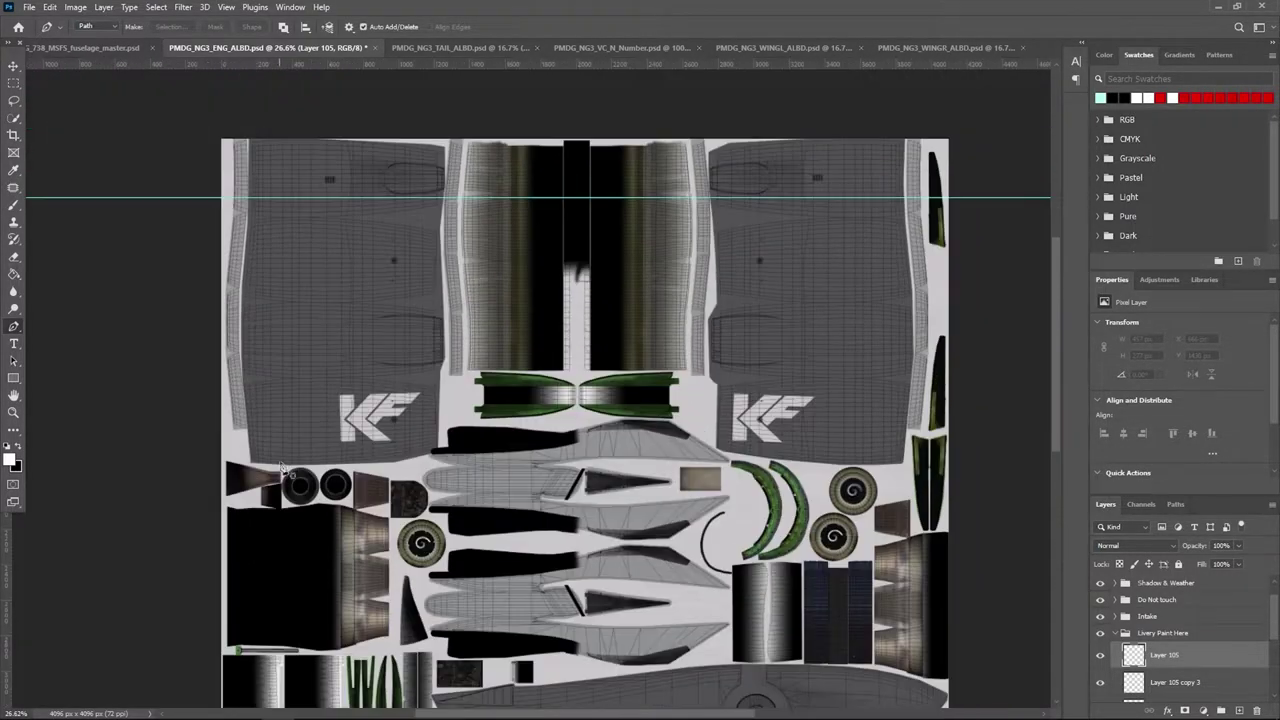
pyautogui.press('u')
pyautogui.moveTo(300, 392); pyautogui.dragTo(376, 451)
# Add a mint-green solid color fill layer beneath the pentagon to cover the engine template's painted areas.
pyautogui.press('z')
pyautogui.keyDown('alt'); pyautogui.scroll(3, 367, 432); pyautogui.keyUp('alt')
pyautogui.keyDown('ctrl'); pyautogui.click(1239, 710); pyautogui.keyUp('ctrl')
pyautogui.moveTo(1100, 97); pyautogui.dragTo(600, 243)
pyautogui.keyDown('alt'); pyautogui.scroll(-3, 600, 243); pyautogui.keyUp('alt')
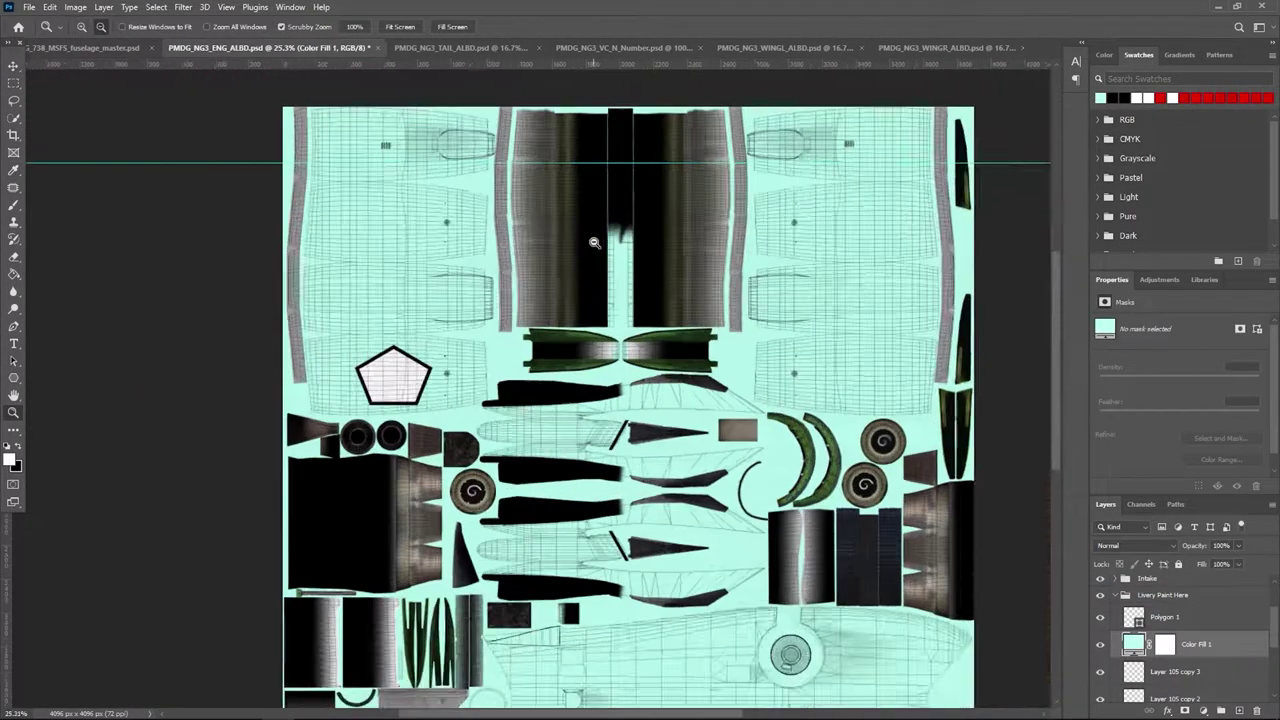
# Duplicate the pentagon and place the copy in the matching spot on the other engine cowling panel.
pyautogui.keyDown('alt'); pyautogui.scroll(2, 600, 243); pyautogui.keyUp('alt')
pyautogui.keyDown('ctrl'); pyautogui.keyDown('alt'); pyautogui.moveTo(350, 404); pyautogui.dragTo(899, 404); pyautogui.keyUp('alt'); pyautogui.keyUp('ctrl')
pyautogui.hotkey('ctrl', 't')
pyautogui.press('Return')
# Hide the engine template's Wireframe layer and start saving a copy of the document.
pyautogui.keyDown('alt'); pyautogui.scroll(-4, 278, 301); pyautogui.keyUp('alt')
pyautogui.scroll(2, 1170, 630)
pyautogui.click(1100, 588)
pyautogui.keyDown('alt'); pyautogui.scroll(8, 612, 205); pyautogui.keyUp('alt')
pyautogui.keyDown('alt'); pyautogui.scroll(-8, 700, 221); pyautogui.keyUp('alt')
pyautogui.click(29, 7)
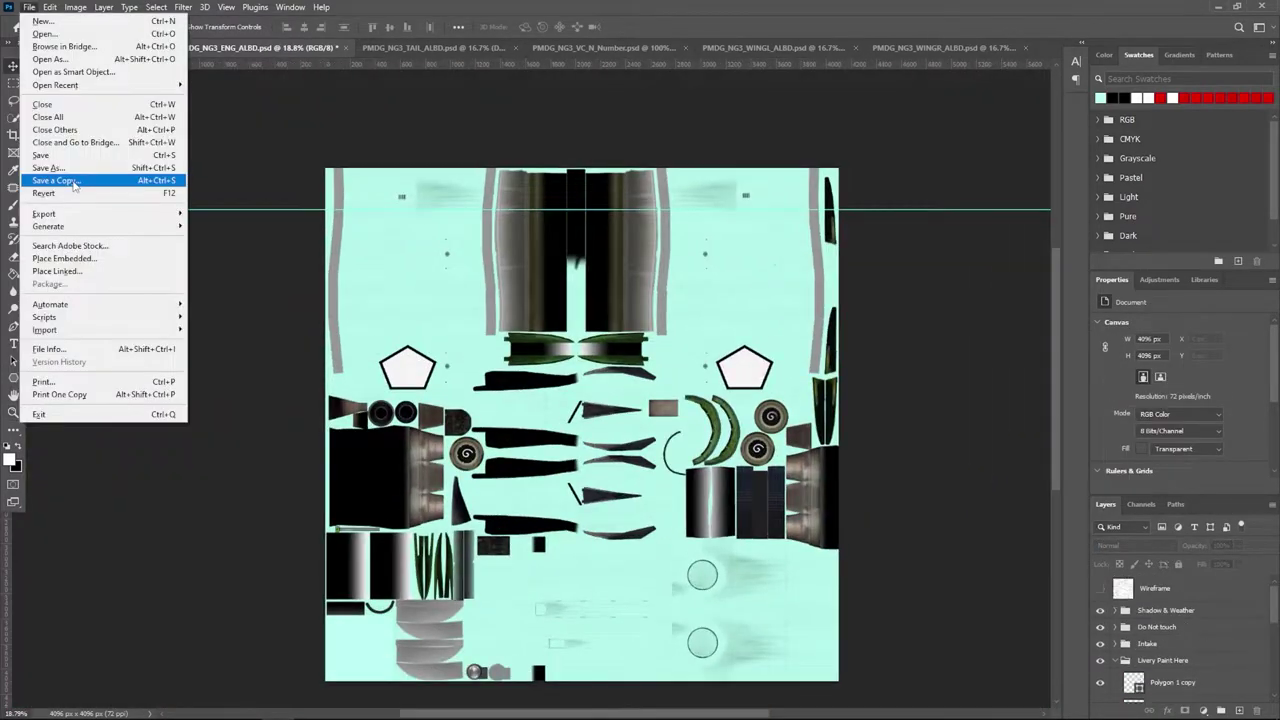
pyautogui.click(72, 181)
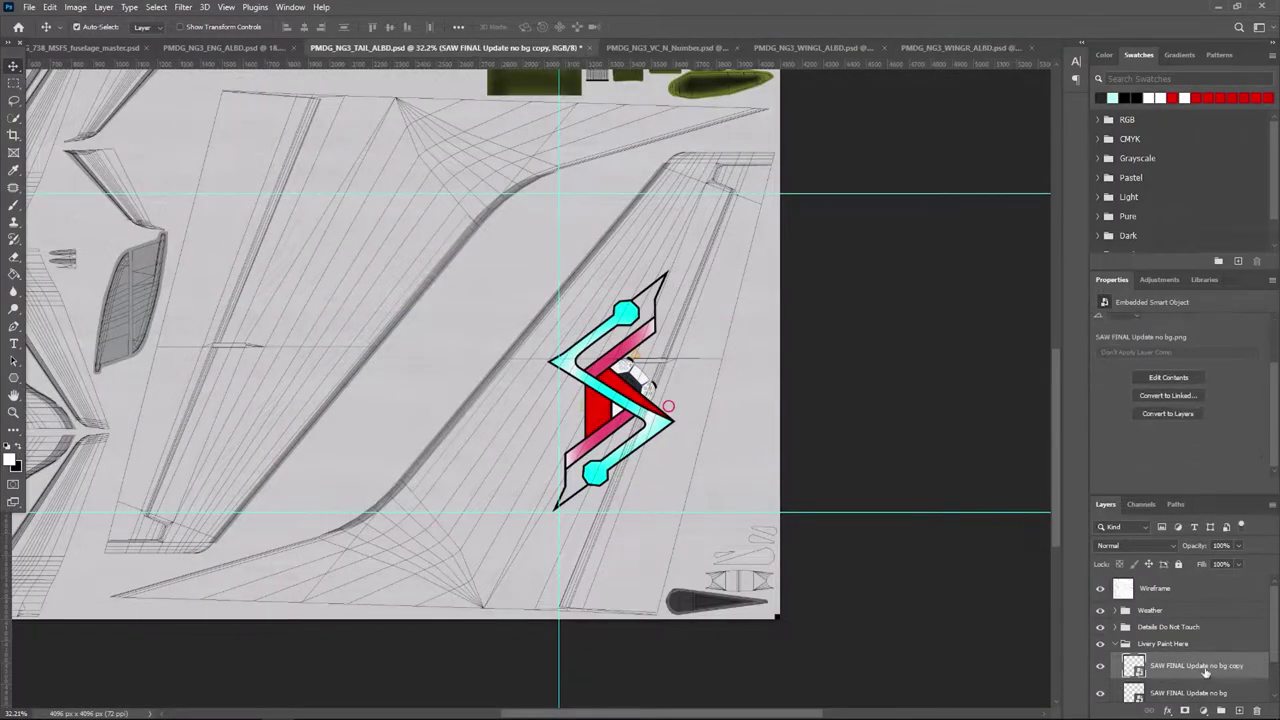
# Place a duplicate of the SAW logo on the other tail fin and hide the tail template's Wireframe layer.
pyautogui.keyDown('alt'); pyautogui.moveTo(623, 371); pyautogui.dragTo(303, 275); pyautogui.keyUp('alt')
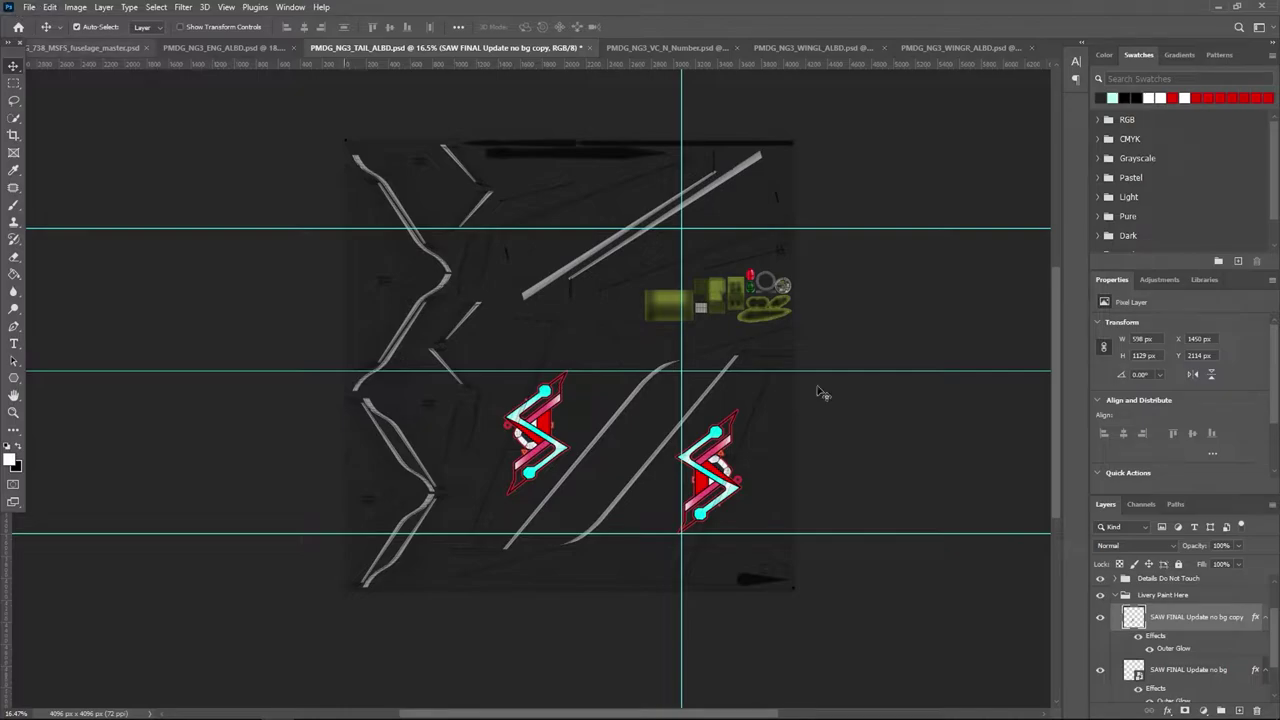
pyautogui.scroll(1, 1217, 627)
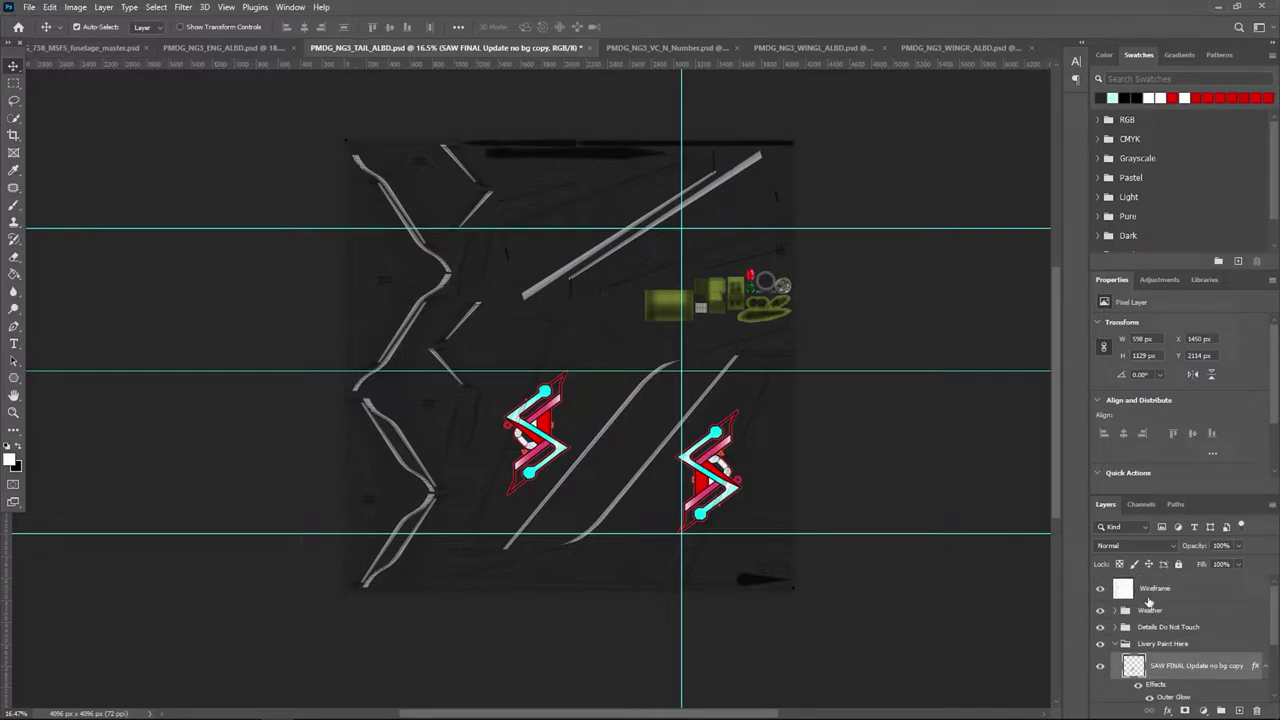
pyautogui.click(1124, 592)
pyautogui.click(1100, 590)
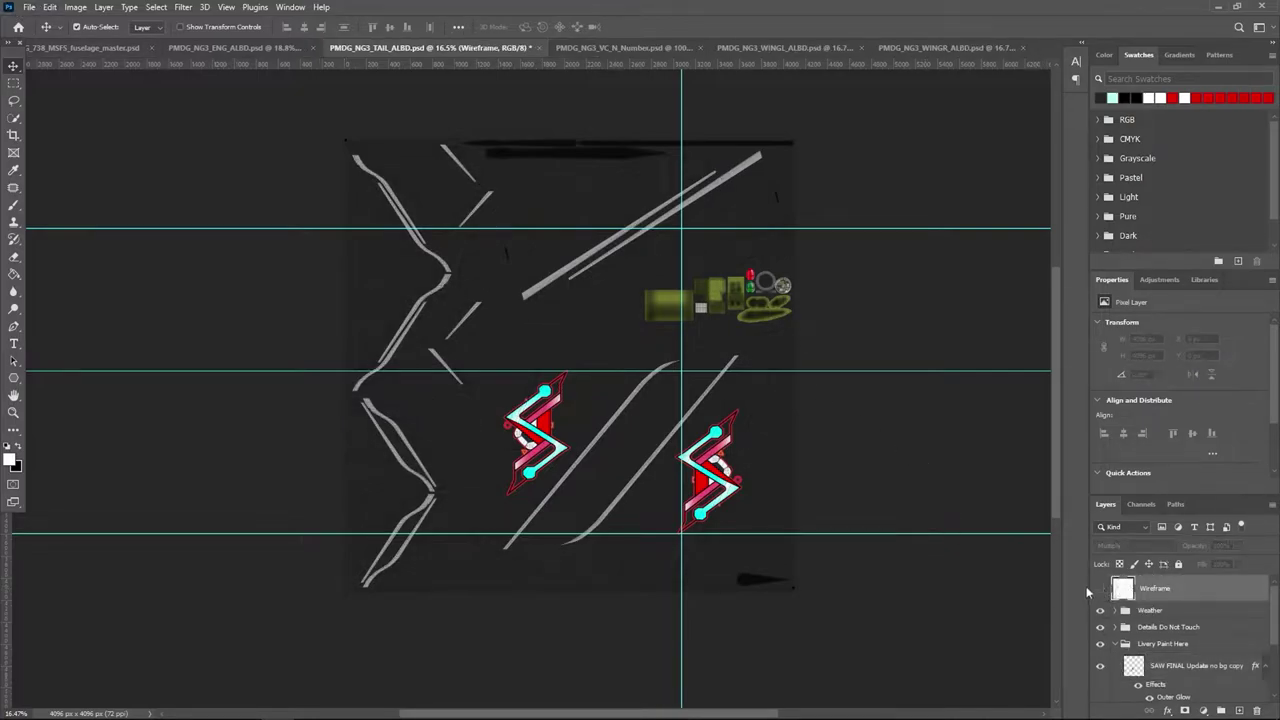
pyautogui.keyDown('alt'); pyautogui.scroll(3, 643, 457); pyautogui.keyUp('alt')
pyautogui.keyDown('alt'); pyautogui.scroll(-2, 658, 420); pyautogui.keyUp('alt')
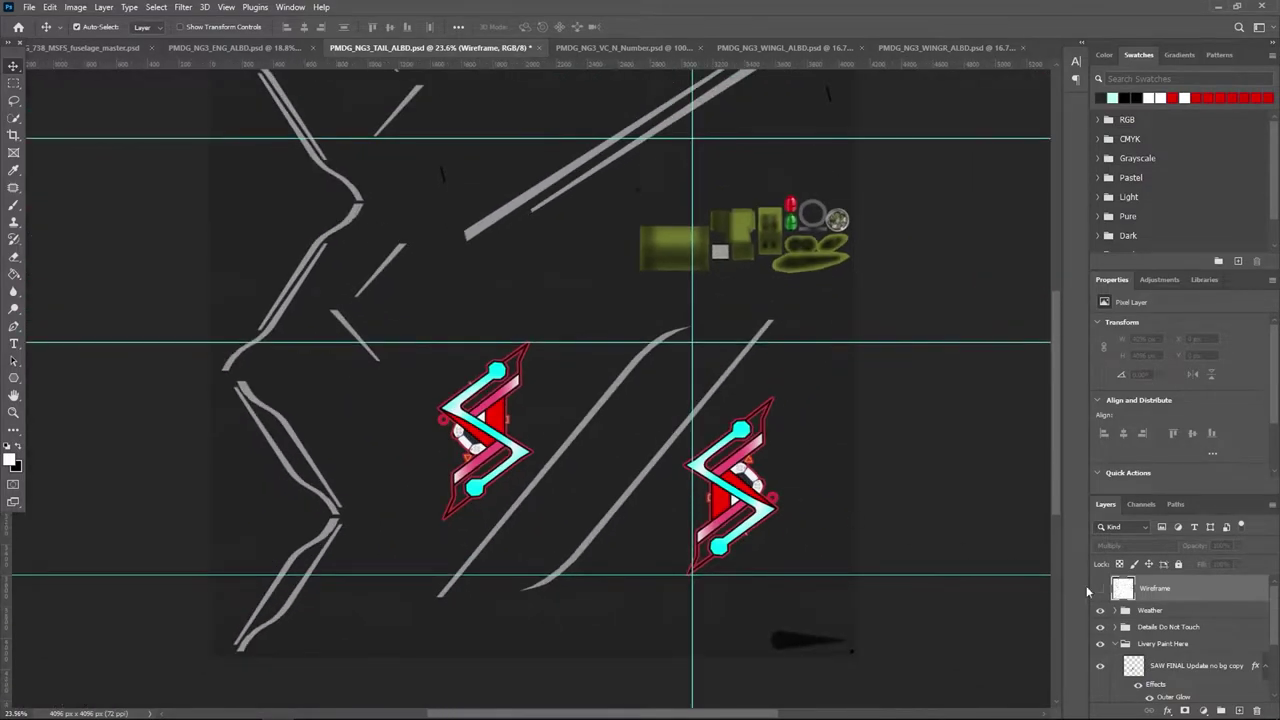
pyautogui.click(1100, 589)
pyautogui.click(1101, 589)
pyautogui.keyDown('alt'); pyautogui.scroll(-2, 470, 390); pyautogui.keyUp('alt')
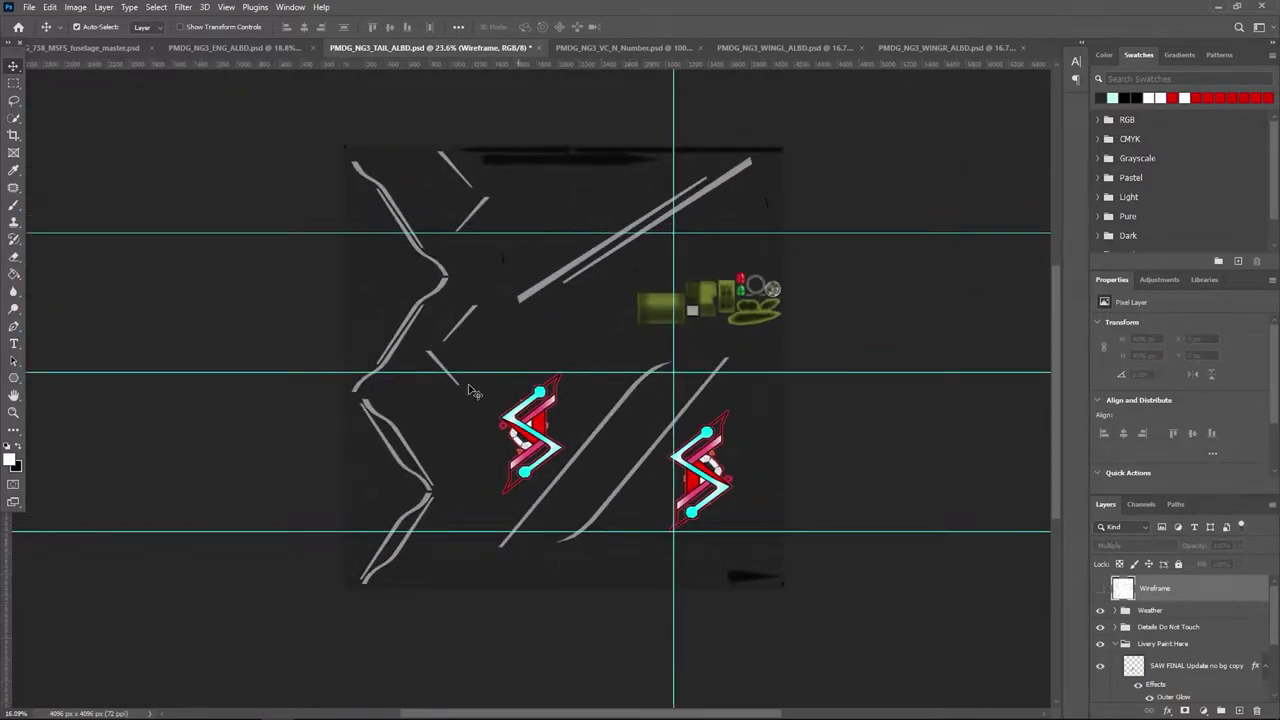
# Start saving a copy of the tail template into the texture.AS-N506AS folder, choosing the DDS - NVIDIA Texture Tools Exporter format.
pyautogui.click(30, 7)
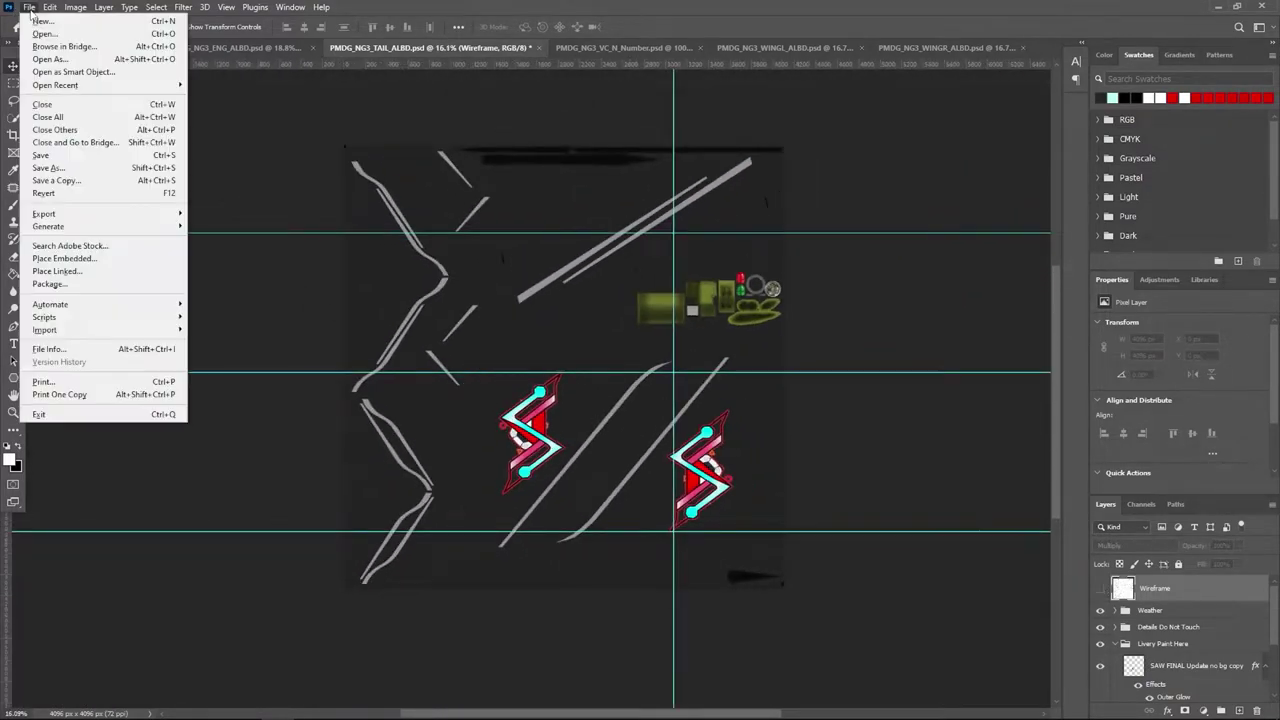
pyautogui.click(79, 181)
pyautogui.click(635, 188)
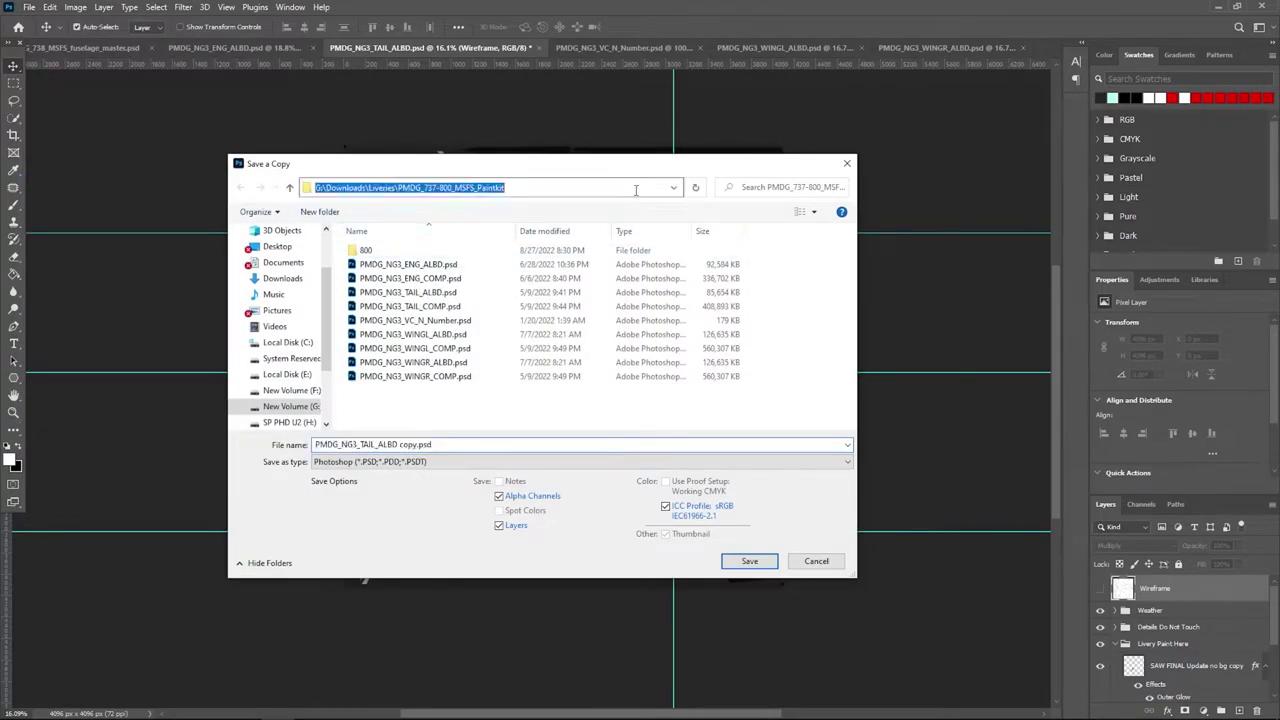
pyautogui.hotkey('ctrl', 'v')
pyautogui.press('Return')
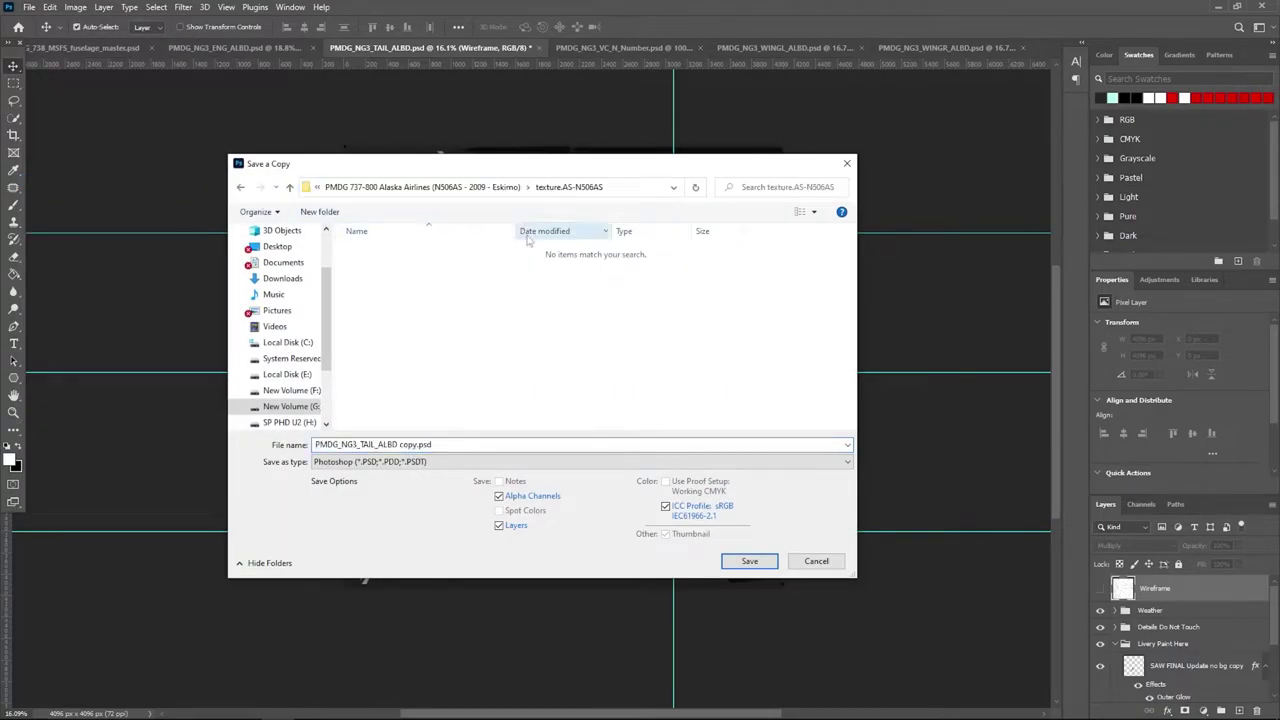
pyautogui.click(396, 466)
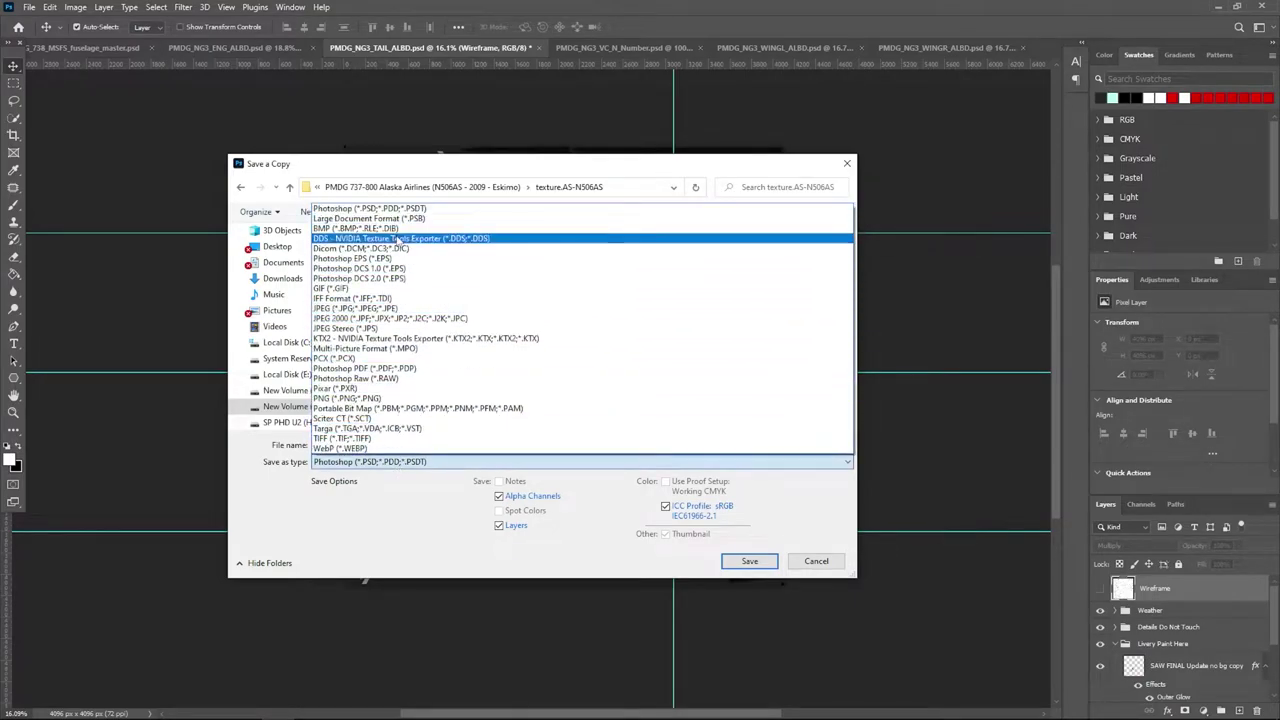
pyautogui.click(395, 240)
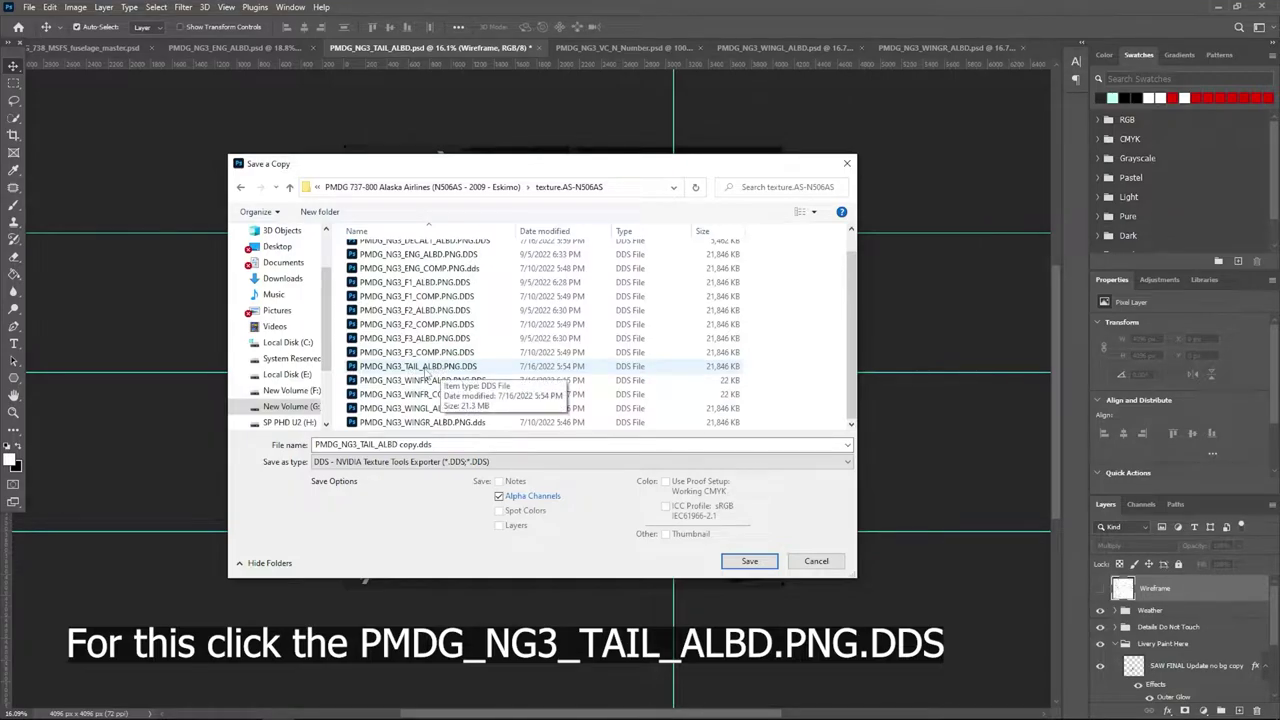
# Overwrite PMDG_NG3_TAIL_ALBD.PNG.DDS with the tail texture and complete the NVIDIA Texture Tools export.
pyautogui.click(430, 368)
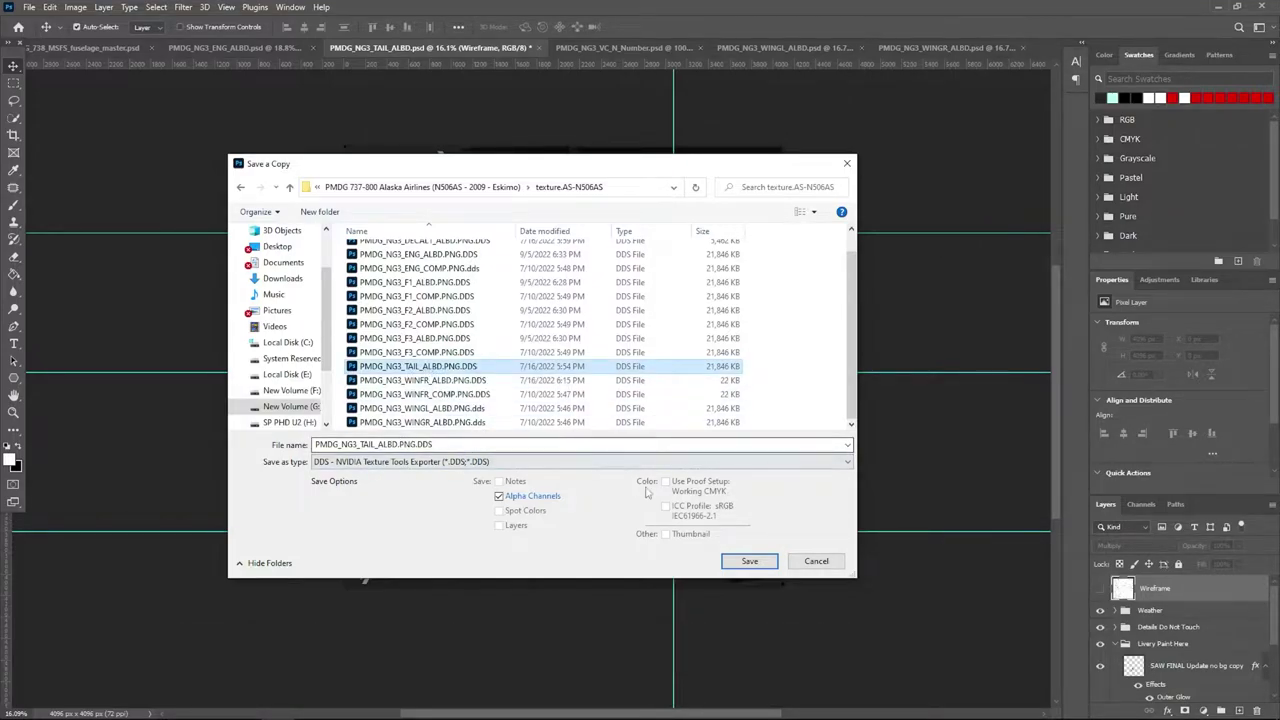
pyautogui.click(769, 565)
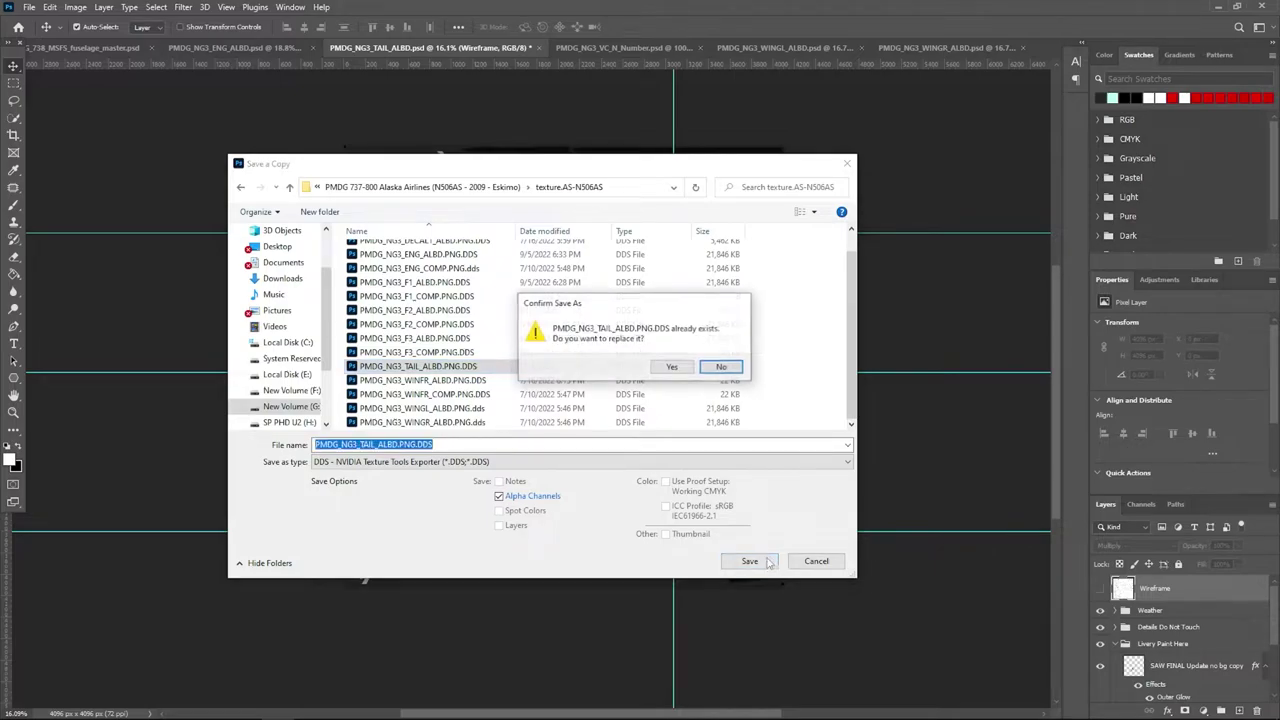
pyautogui.click(676, 369)
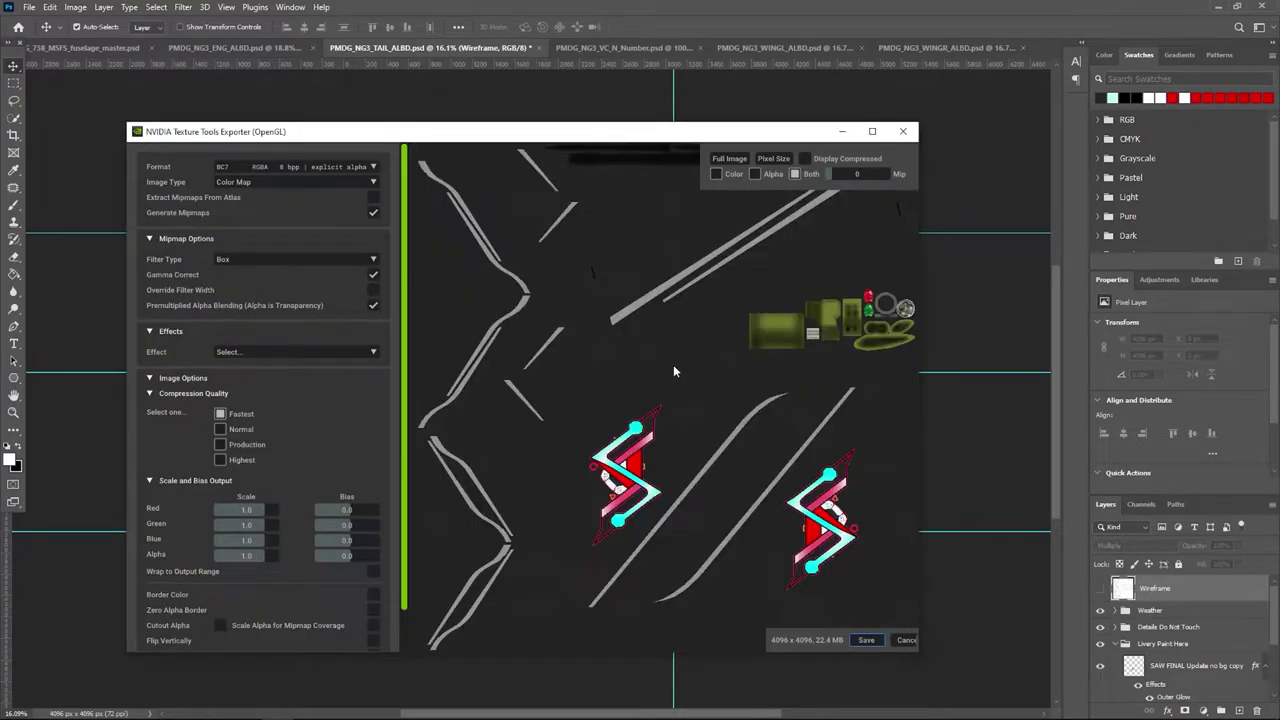
pyautogui.click(850, 641)
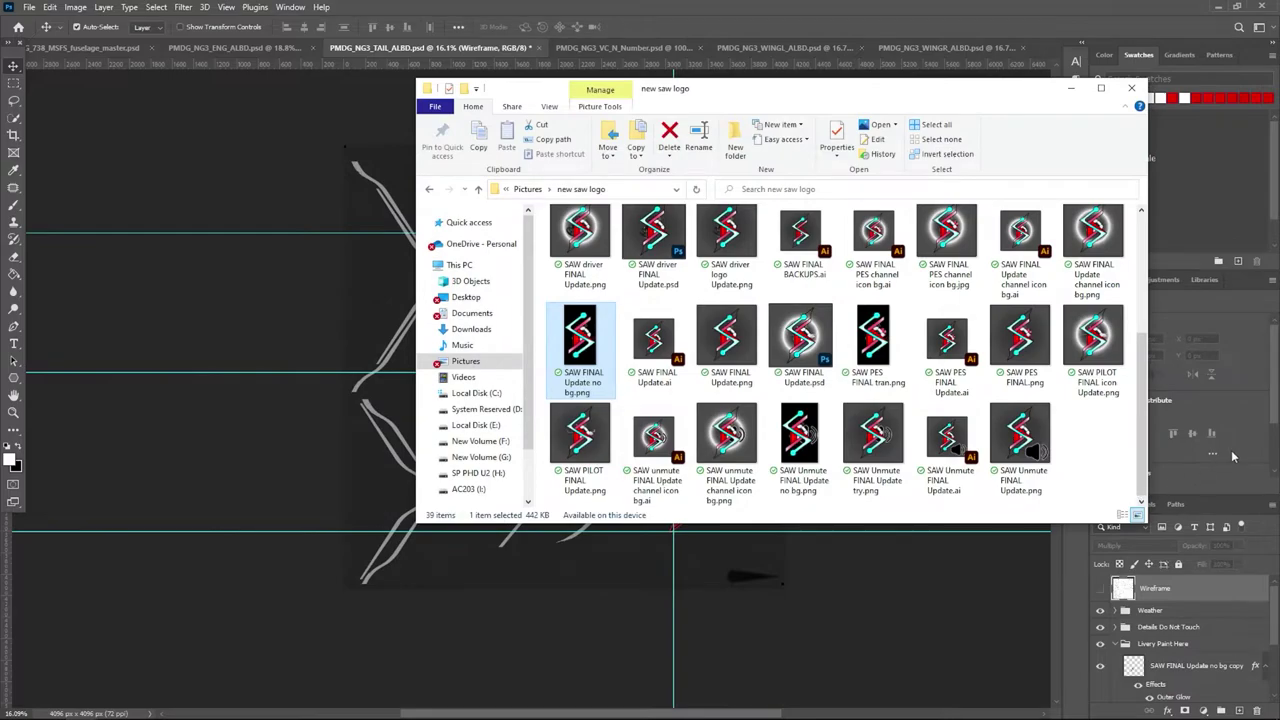
# Switch to the PMDG_NG3_VC_N_Number.psd document and show its ALPHA - HIDE B4 SAVE group.
pyautogui.click(1184, 494)
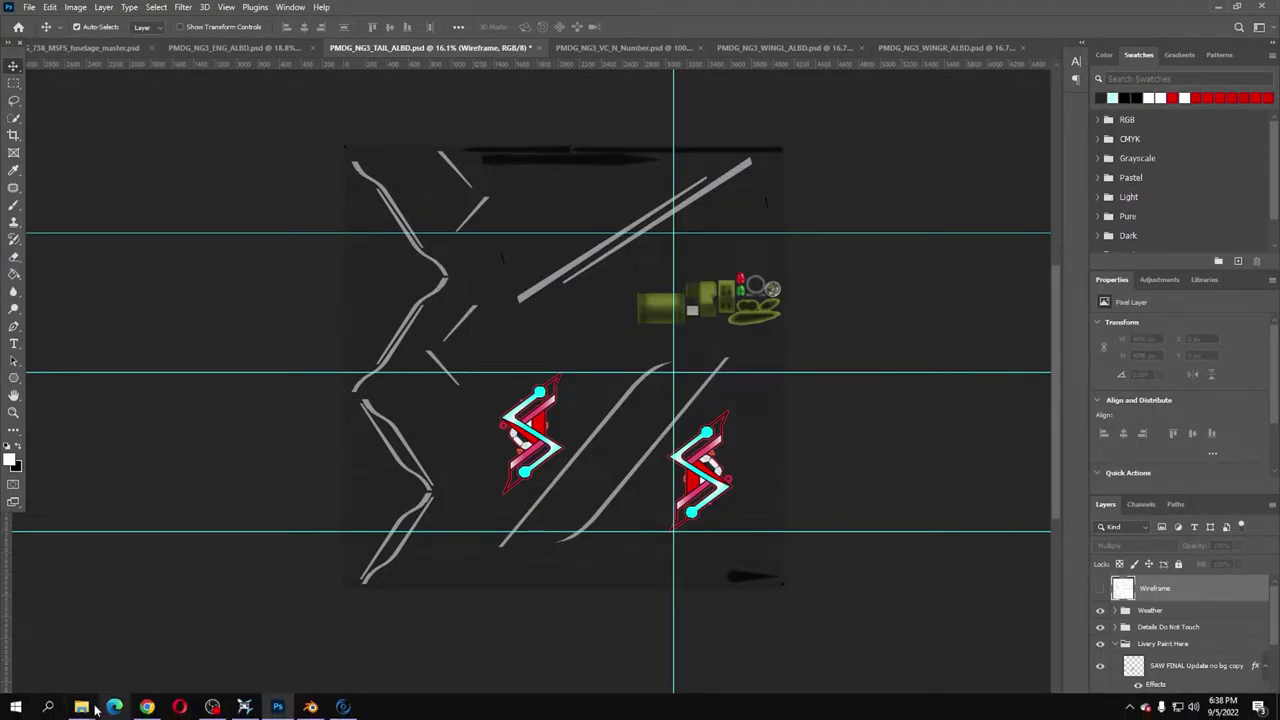
pyautogui.moveTo(81, 707)
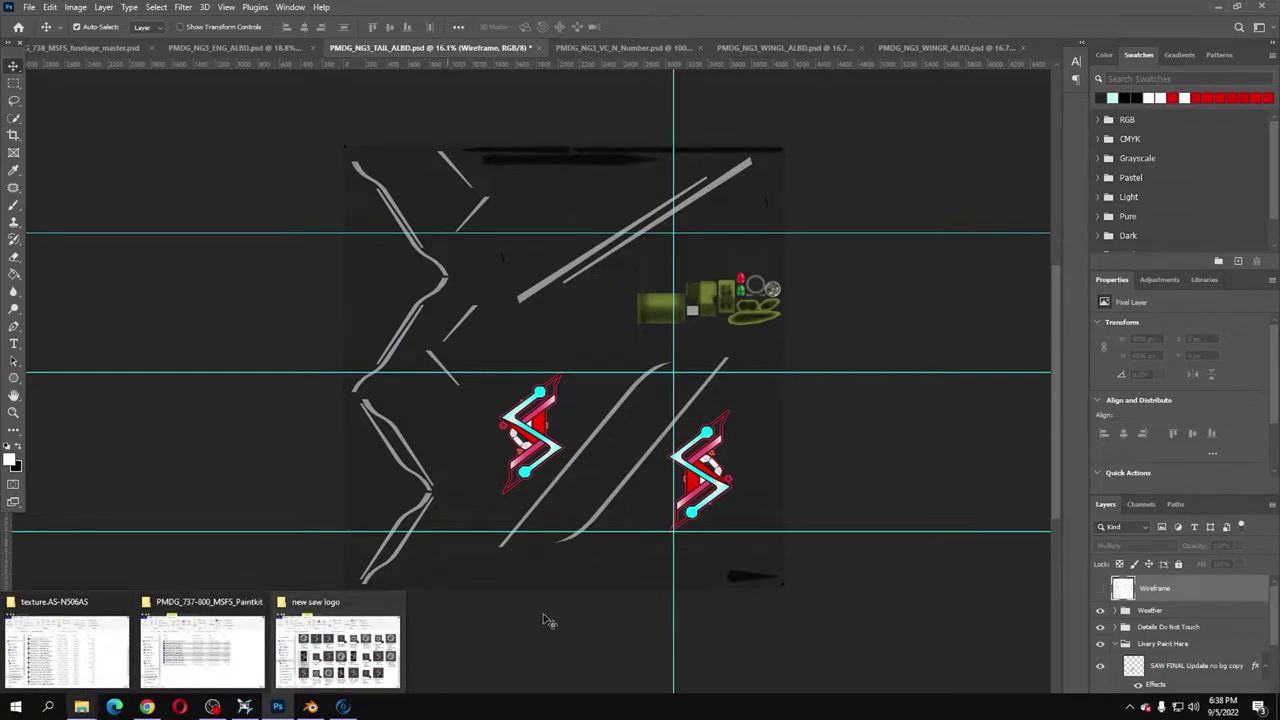
pyautogui.click(603, 48)
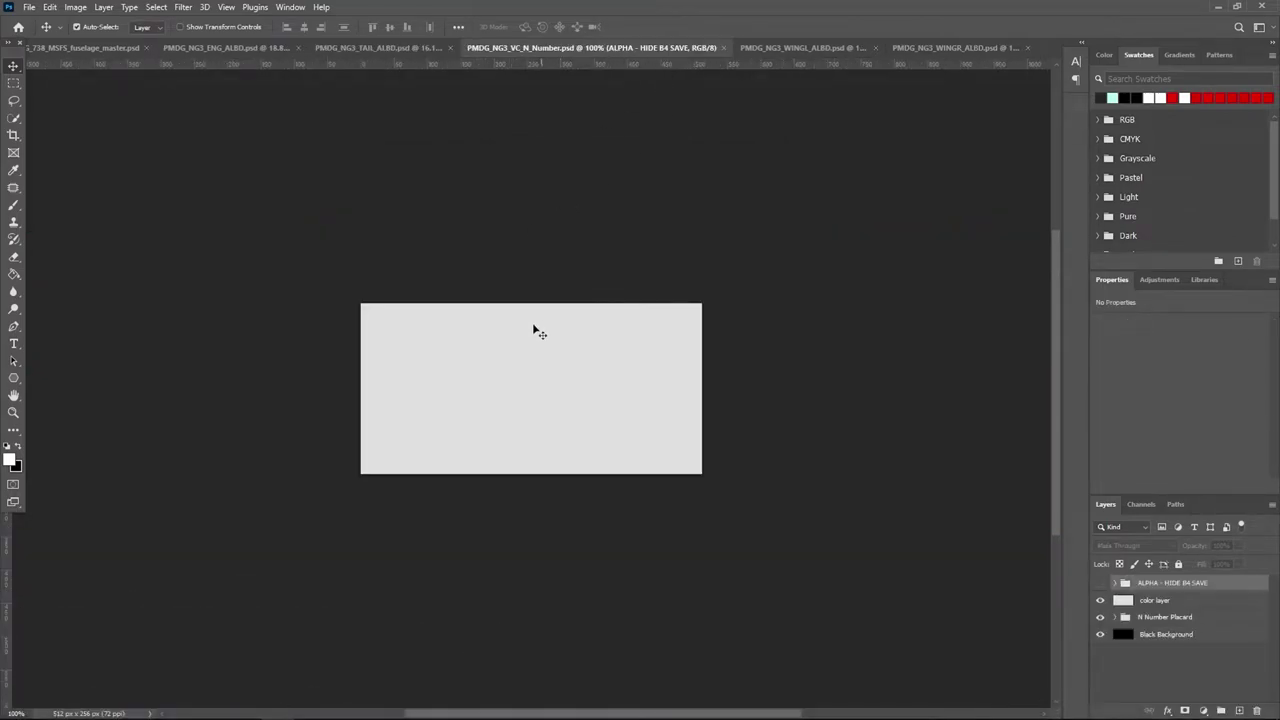
pyautogui.keyDown('alt'); pyautogui.scroll(8, 572, 256); pyautogui.keyUp('alt')
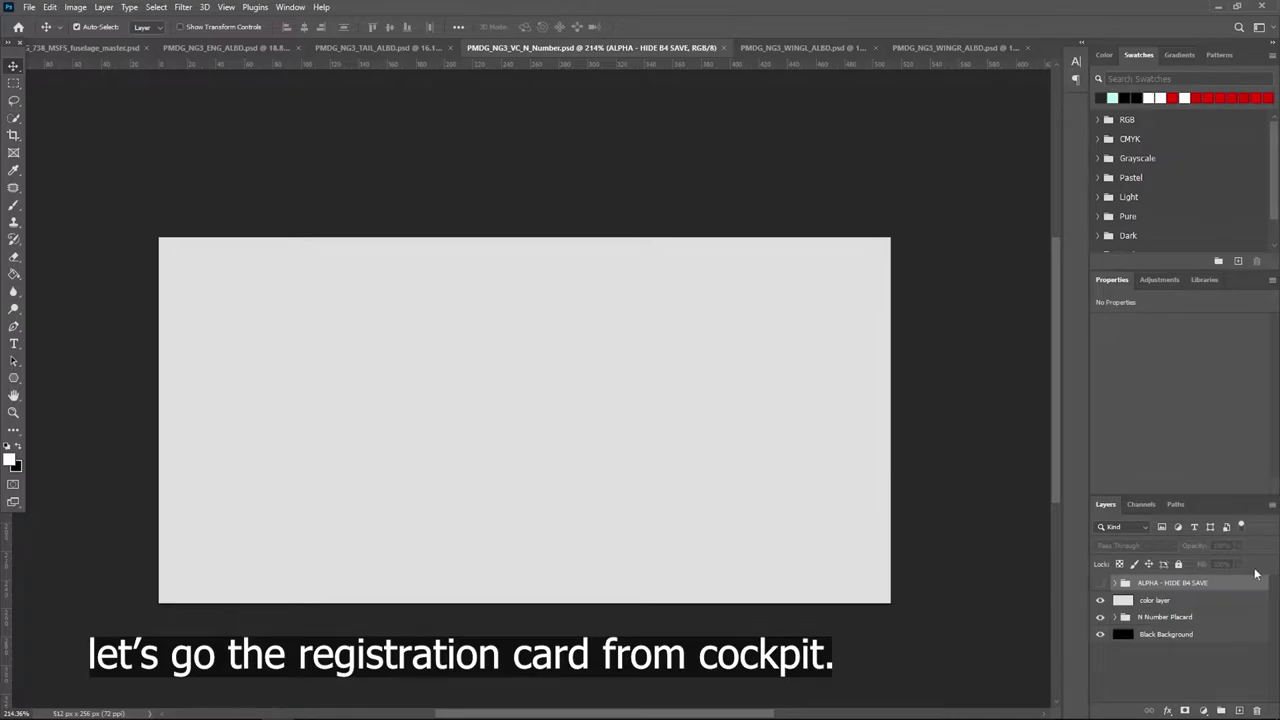
pyautogui.keyDown('alt'); pyautogui.scroll(-3, 660, 477); pyautogui.keyUp('alt')
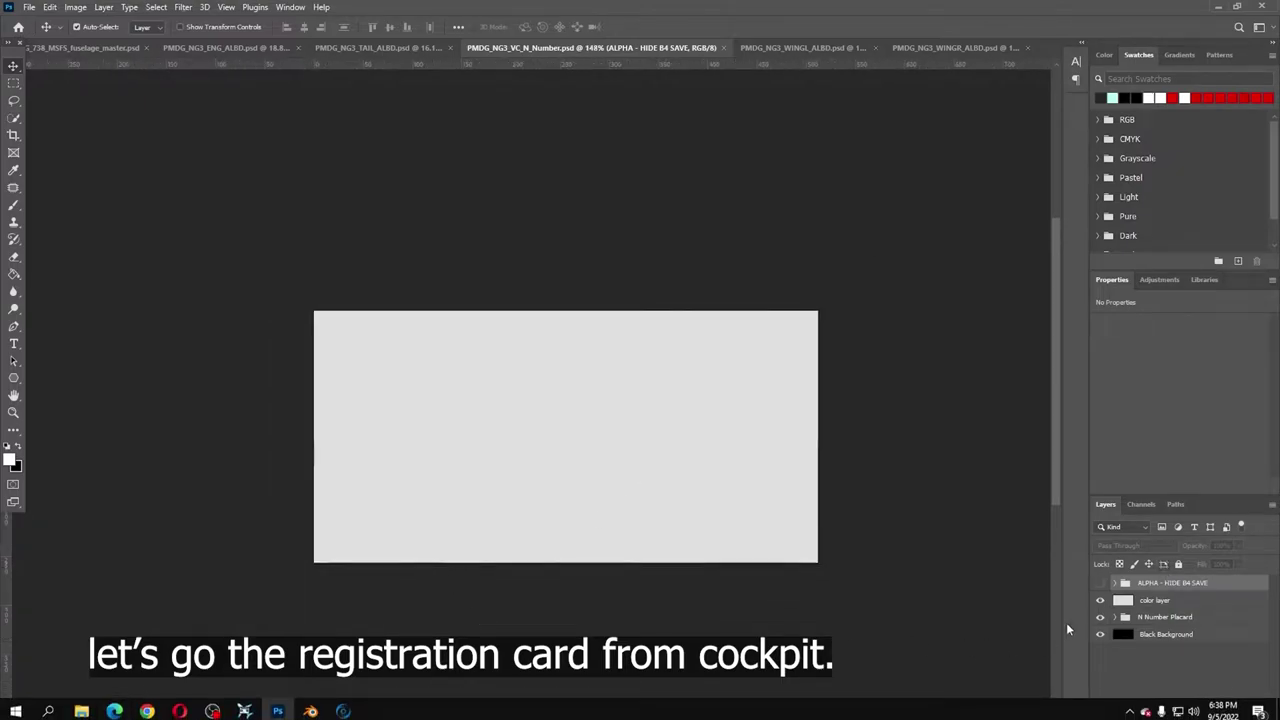
pyautogui.click(1100, 583)
pyautogui.click(1100, 583)
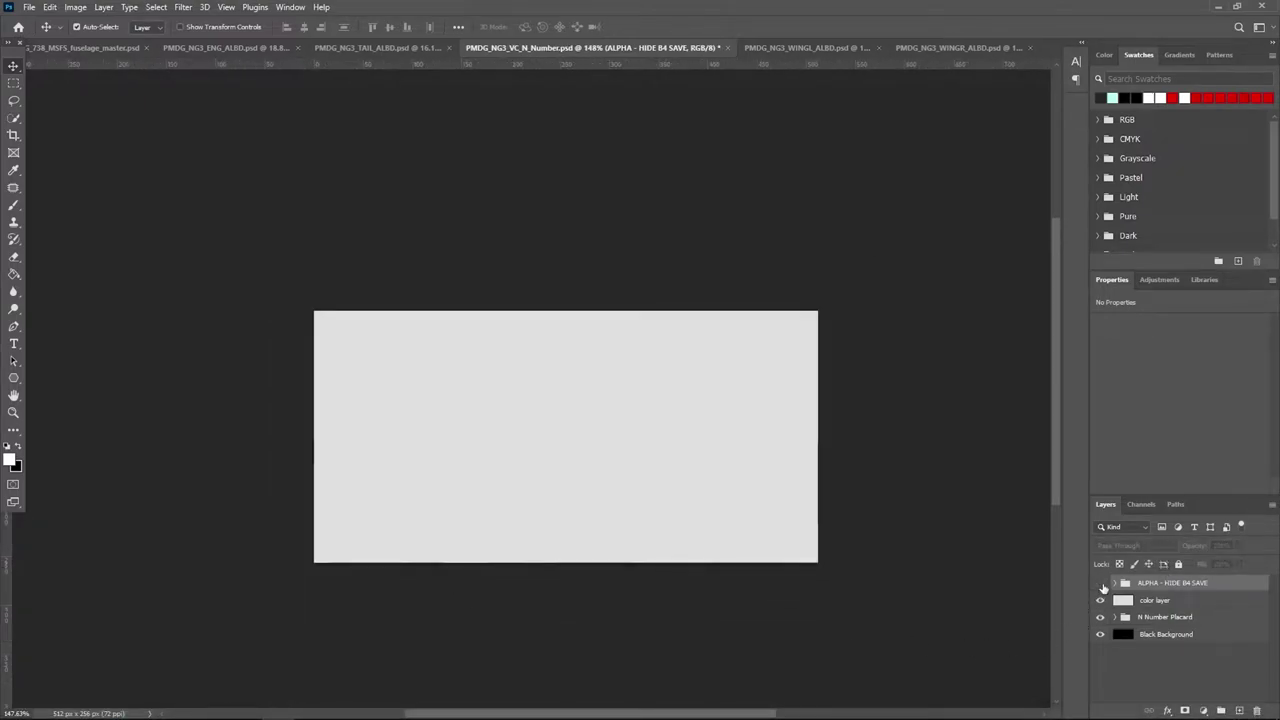
pyautogui.click(1100, 583)
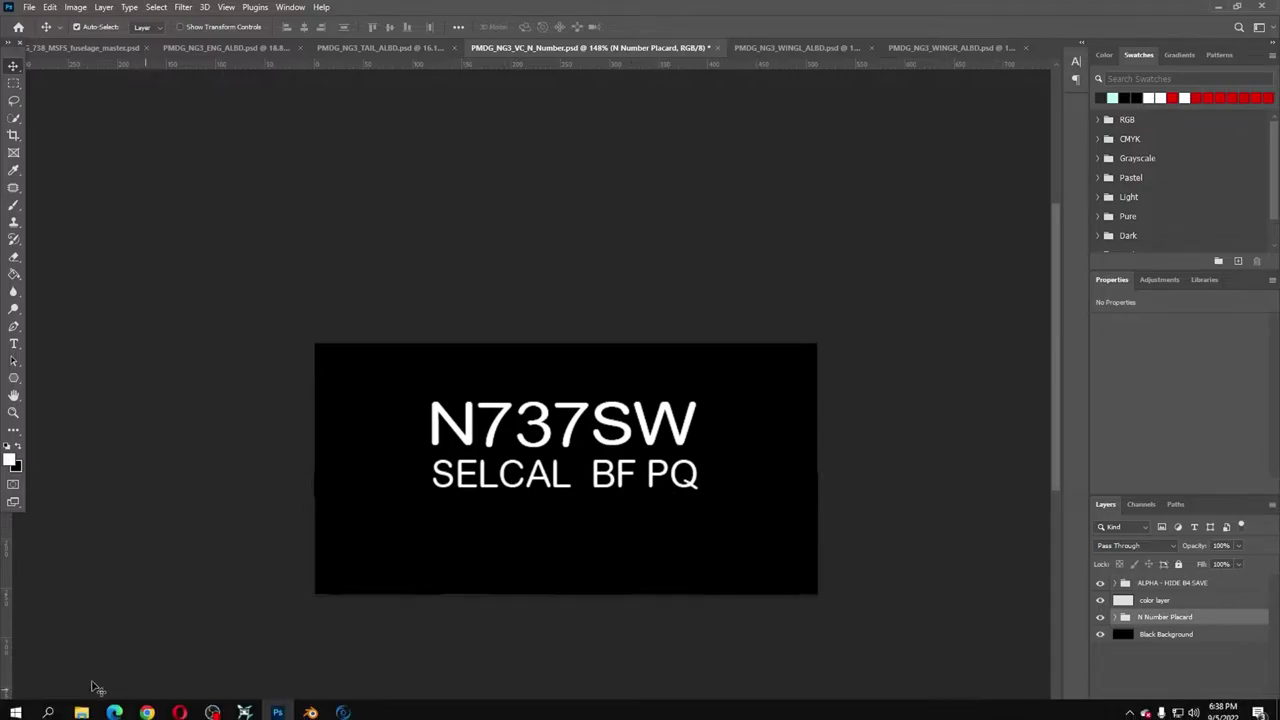
# Switch to File Explorer and look through the livery's texture.AS-N506AS folder for the cockpit registration texture.
pyautogui.click(82, 708)
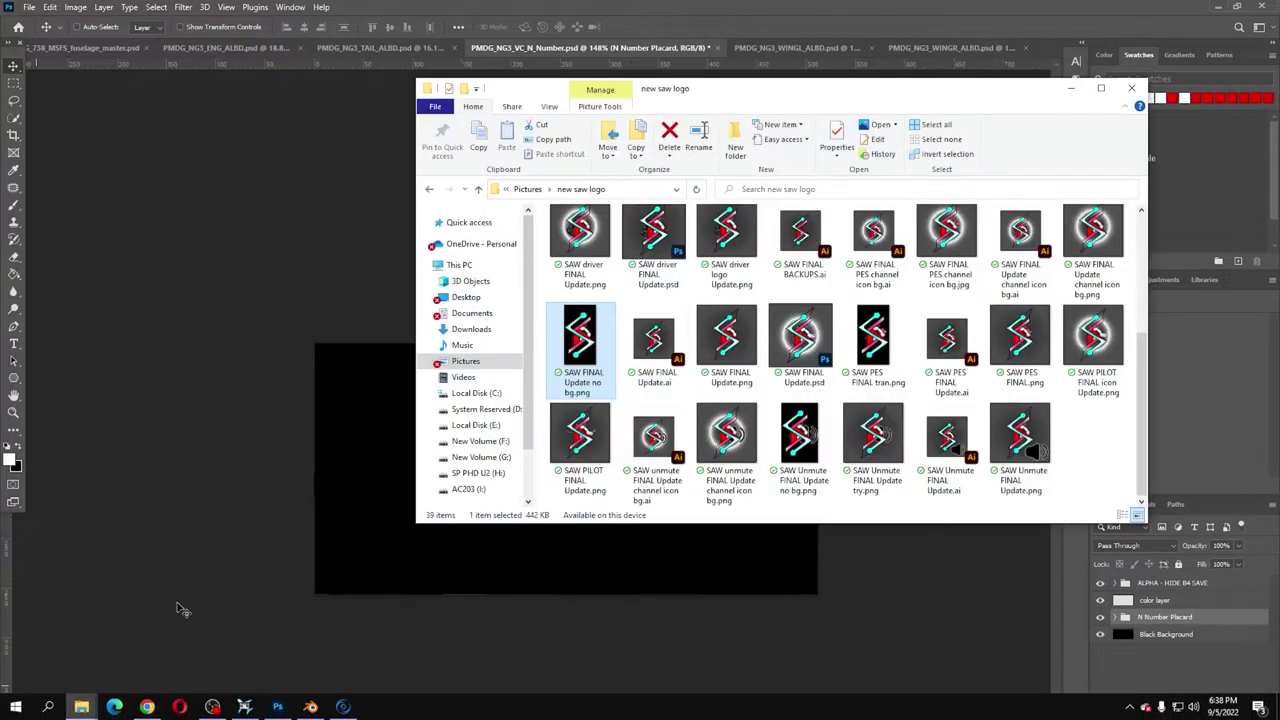
pyautogui.click(82, 708)
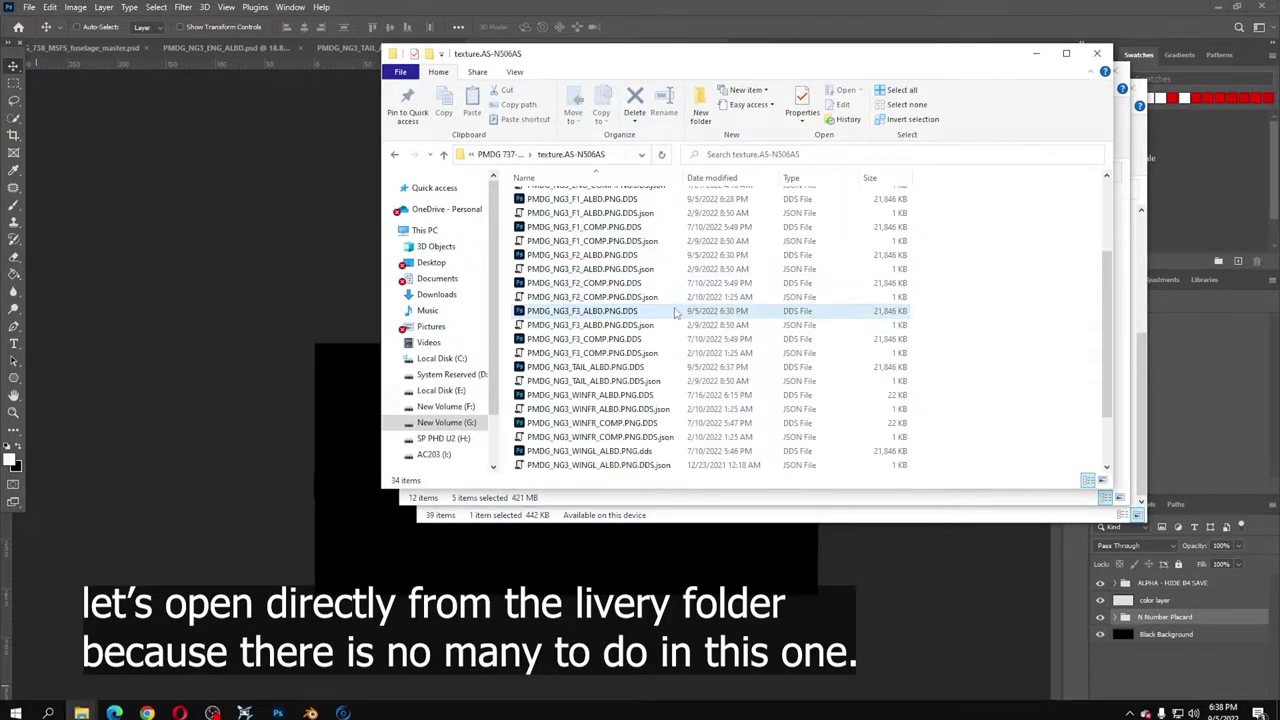
pyautogui.click(580, 311)
pyautogui.scroll(3, 570, 260)
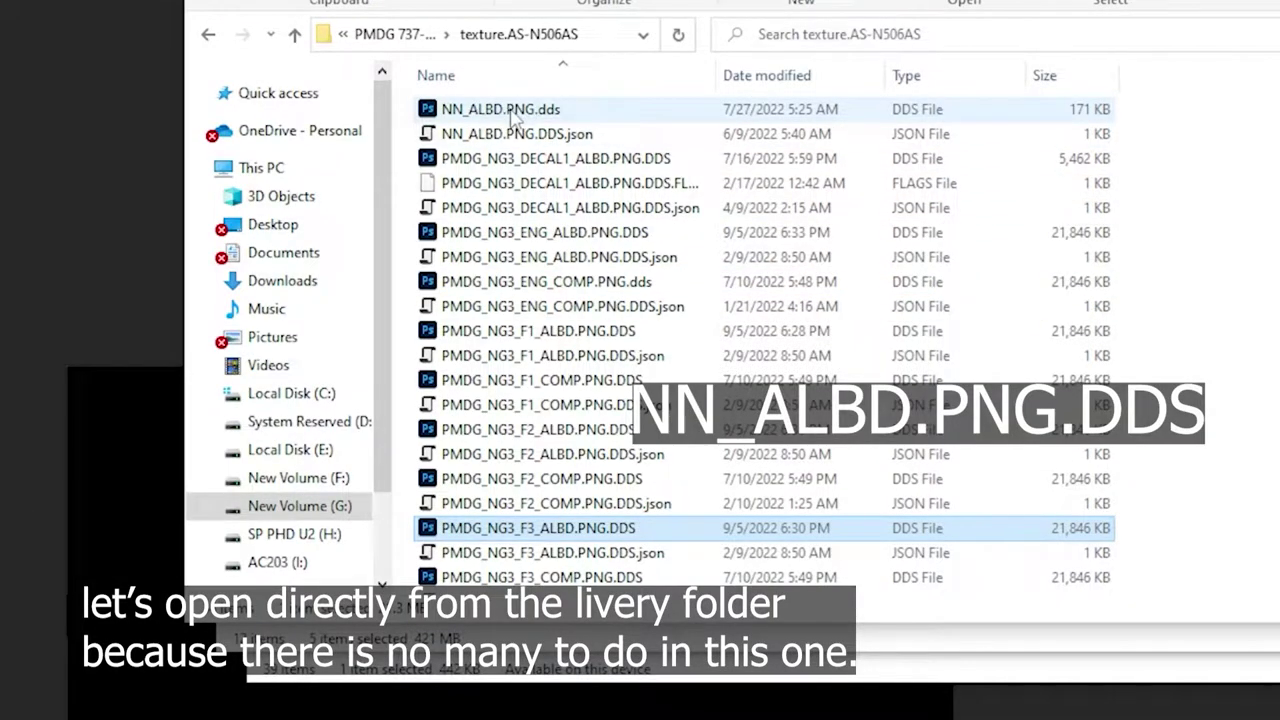
pyautogui.scroll(-3, 555, 172)
pyautogui.scroll(3, 557, 175)
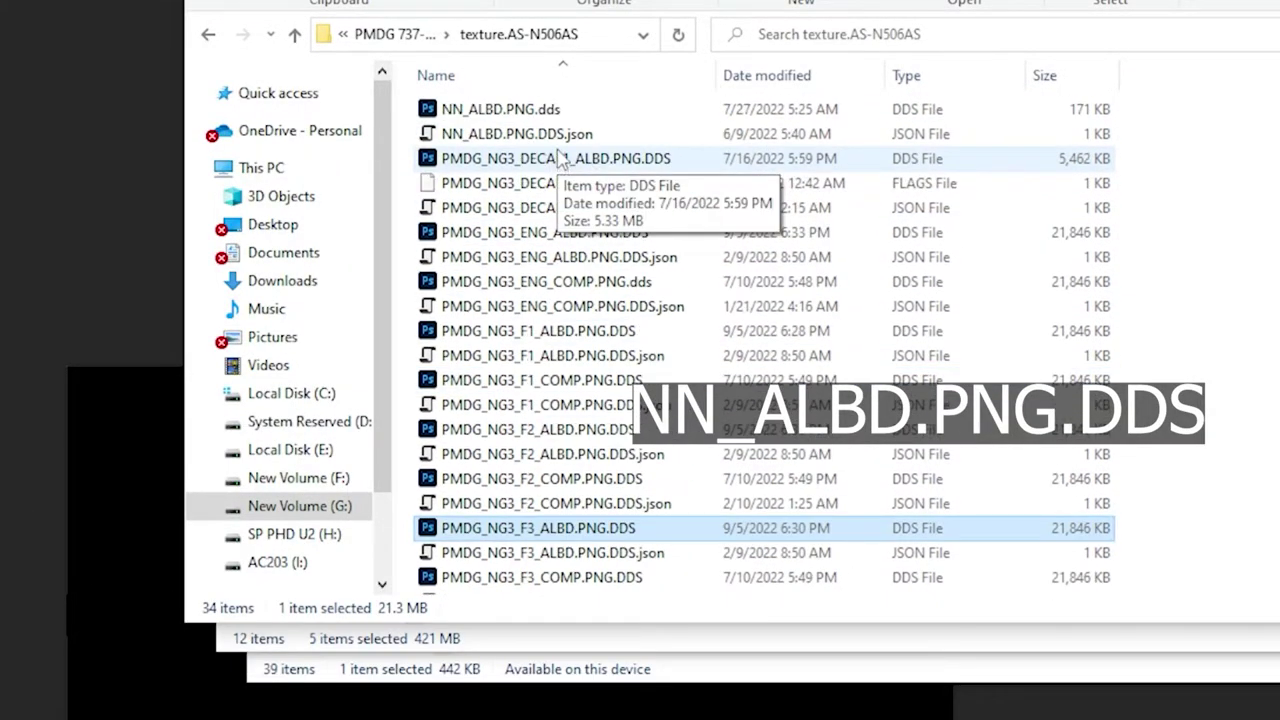
# Open NN_ALBD.PNG.dds in Photoshop with the default DDS read options and view its registration text up close.
pyautogui.click(486, 117)
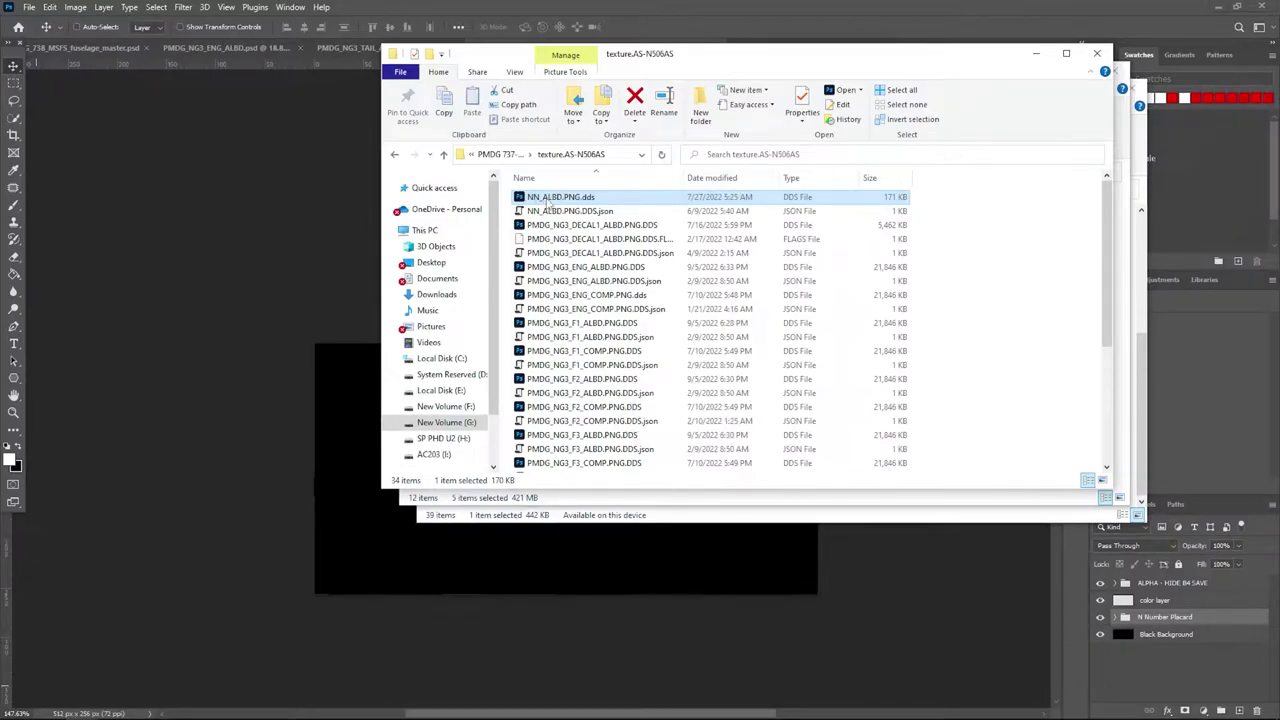
pyautogui.doubleClick(546, 199)
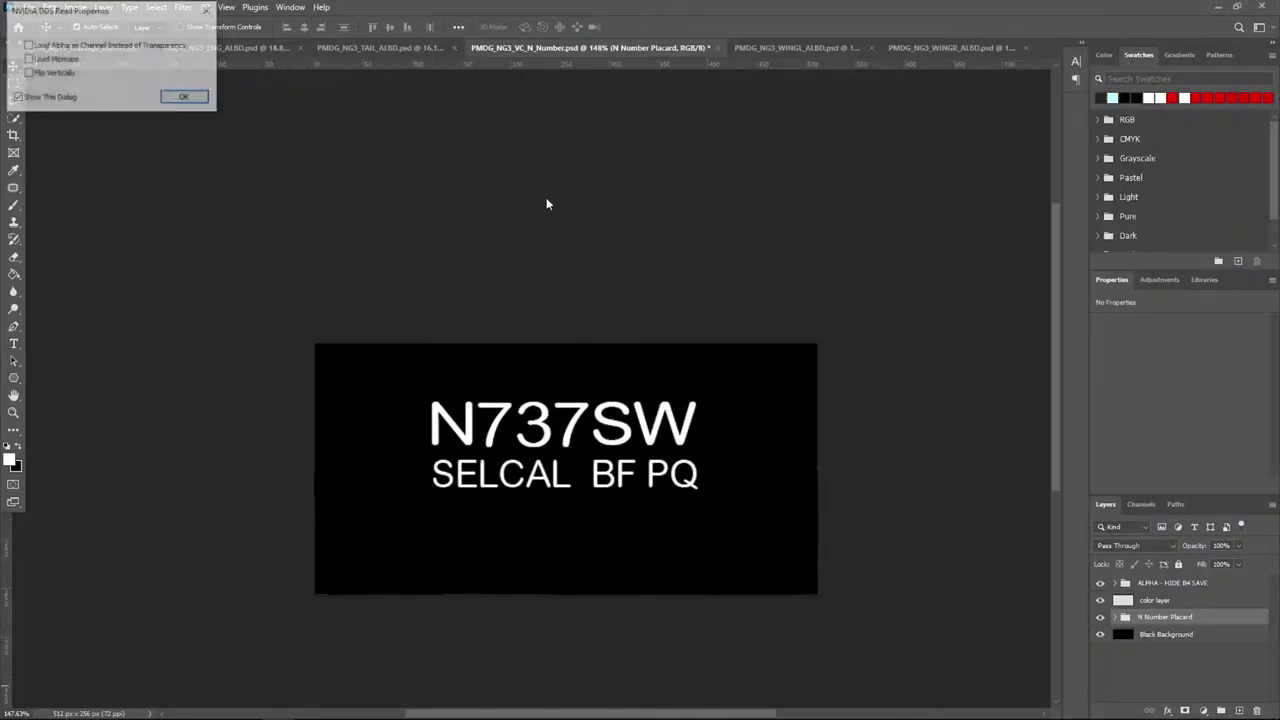
pyautogui.click(186, 98)
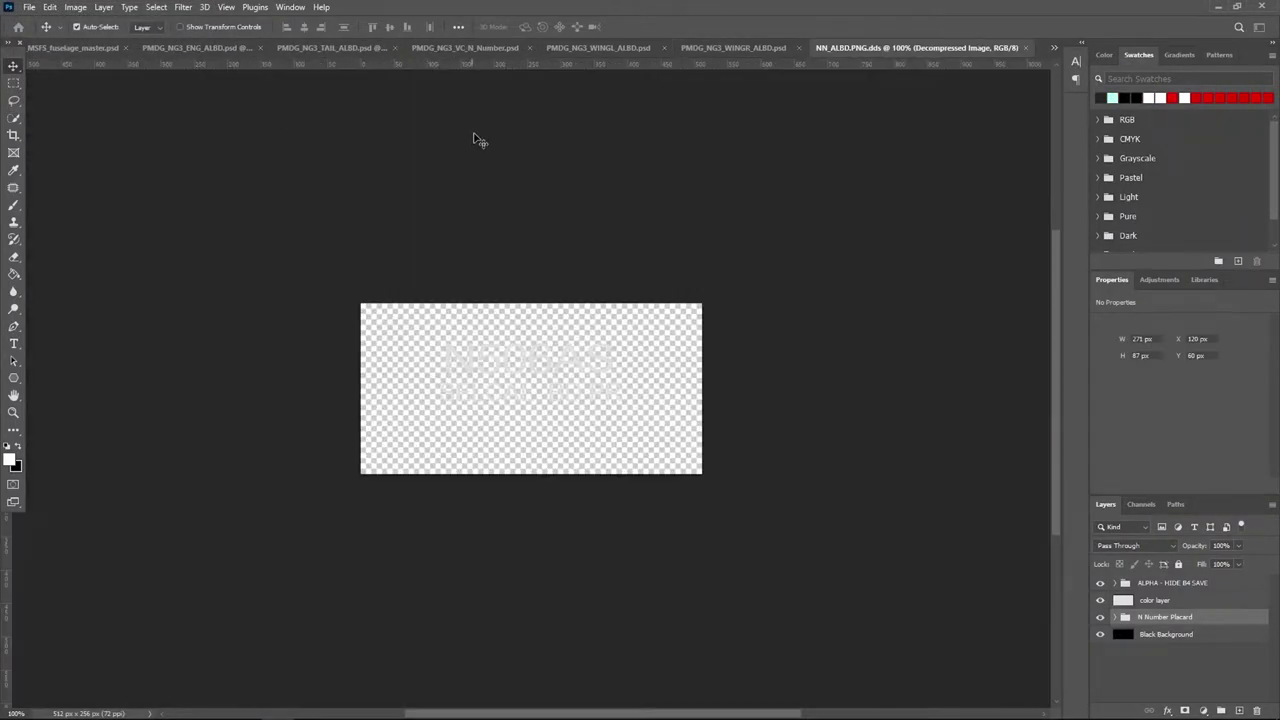
pyautogui.keyDown('alt'); pyautogui.scroll(5, 500, 400); pyautogui.keyUp('alt')
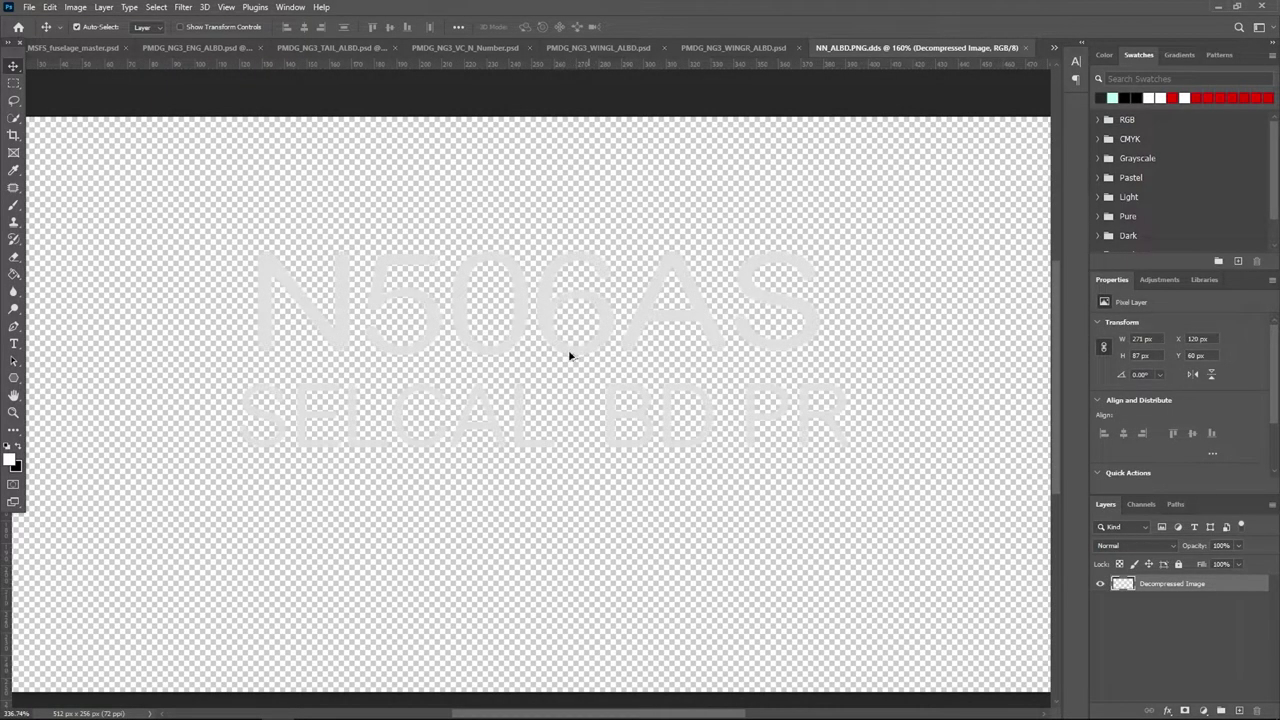
# Add a text layer reading "S-A-W" in white 90 pt Showcard Gothic over the original registration on the canvas.
pyautogui.keyDown('alt'); pyautogui.scroll(-4, 570, 356); pyautogui.keyUp('alt')
pyautogui.keyDown('alt'); pyautogui.scroll(2, 654, 423); pyautogui.keyUp('alt')
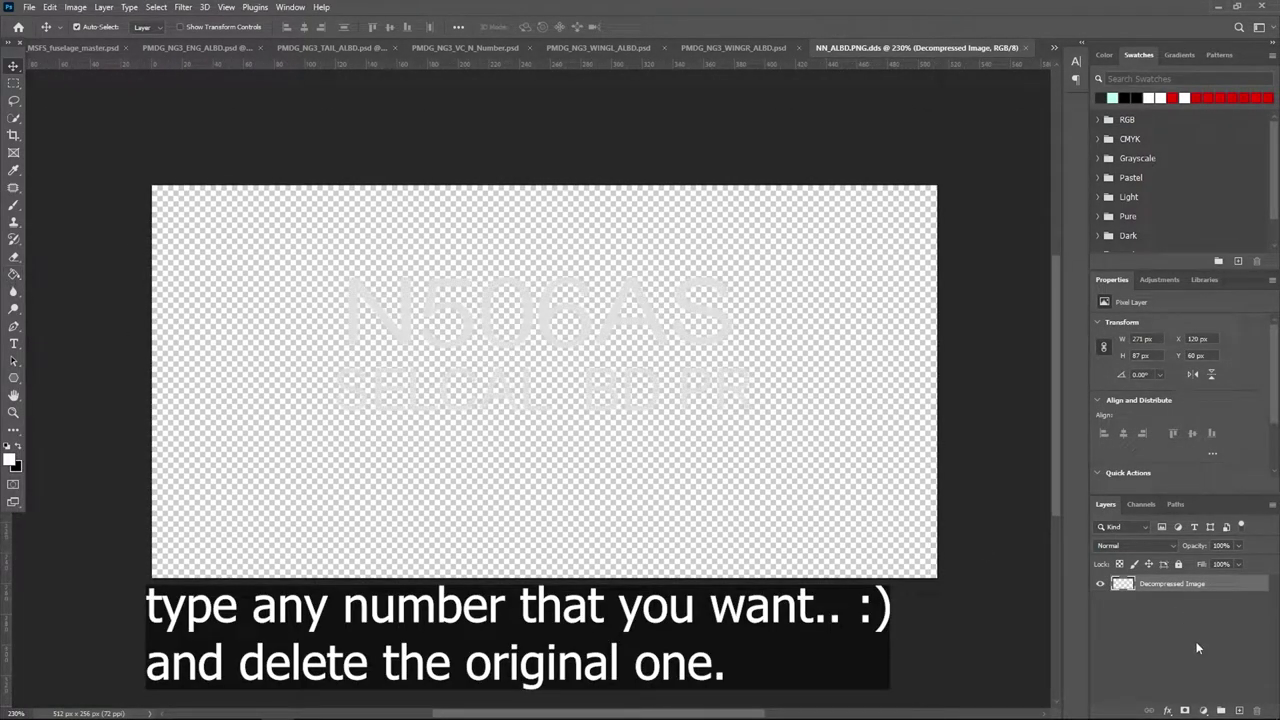
pyautogui.click(1240, 710)
pyautogui.click(14, 345)
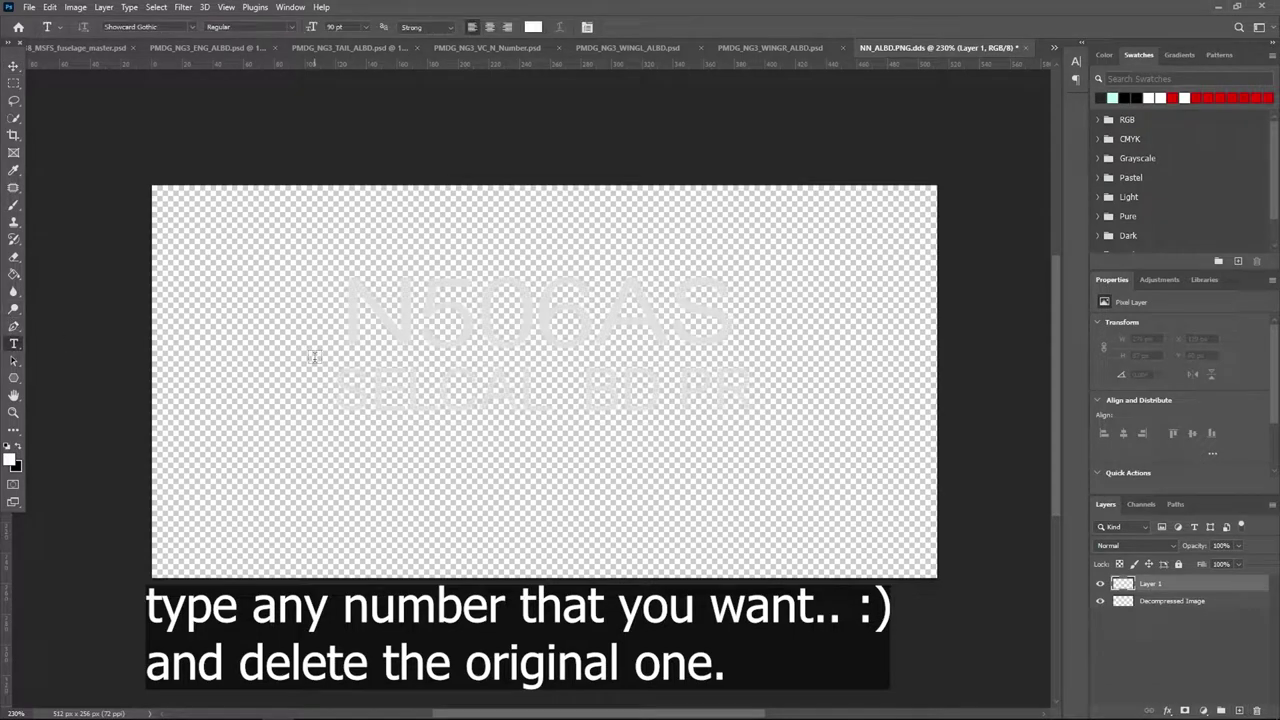
pyautogui.click(315, 358)
pyautogui.write('TES')
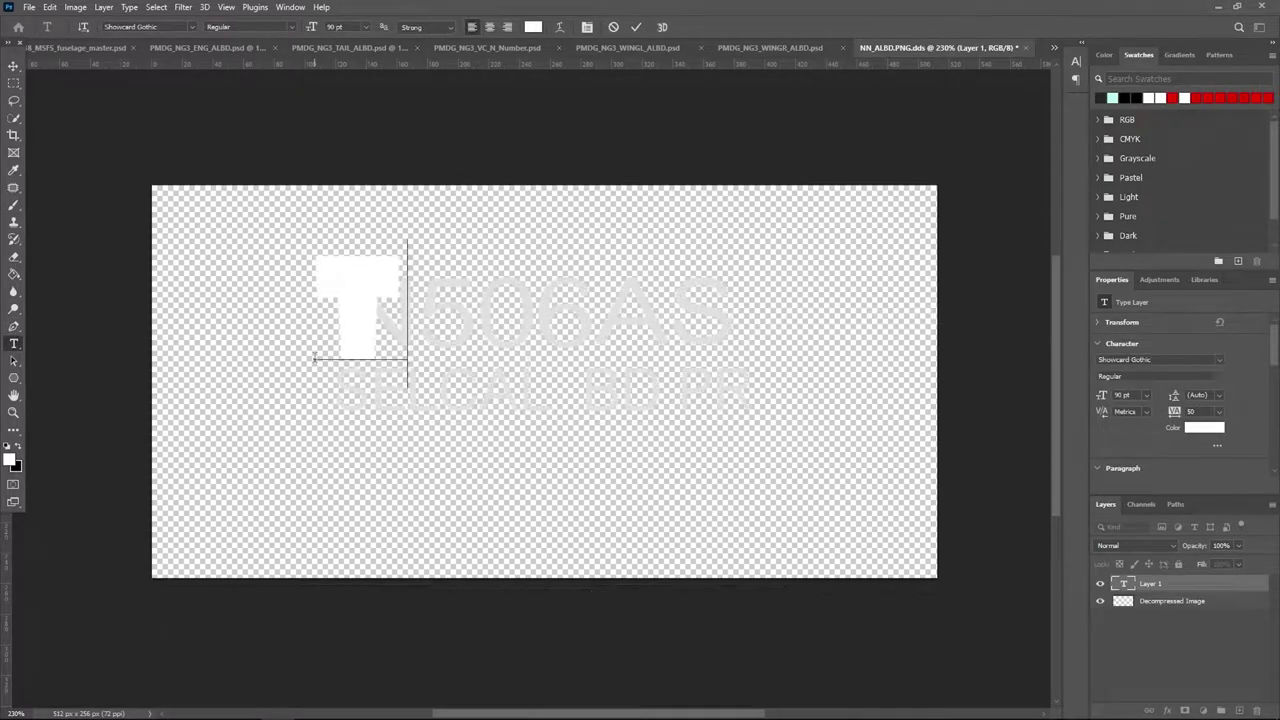
pyautogui.press('BackSpace')
pyautogui.press('BackSpace')
pyautogui.press('BackSpace')
pyautogui.write('S')
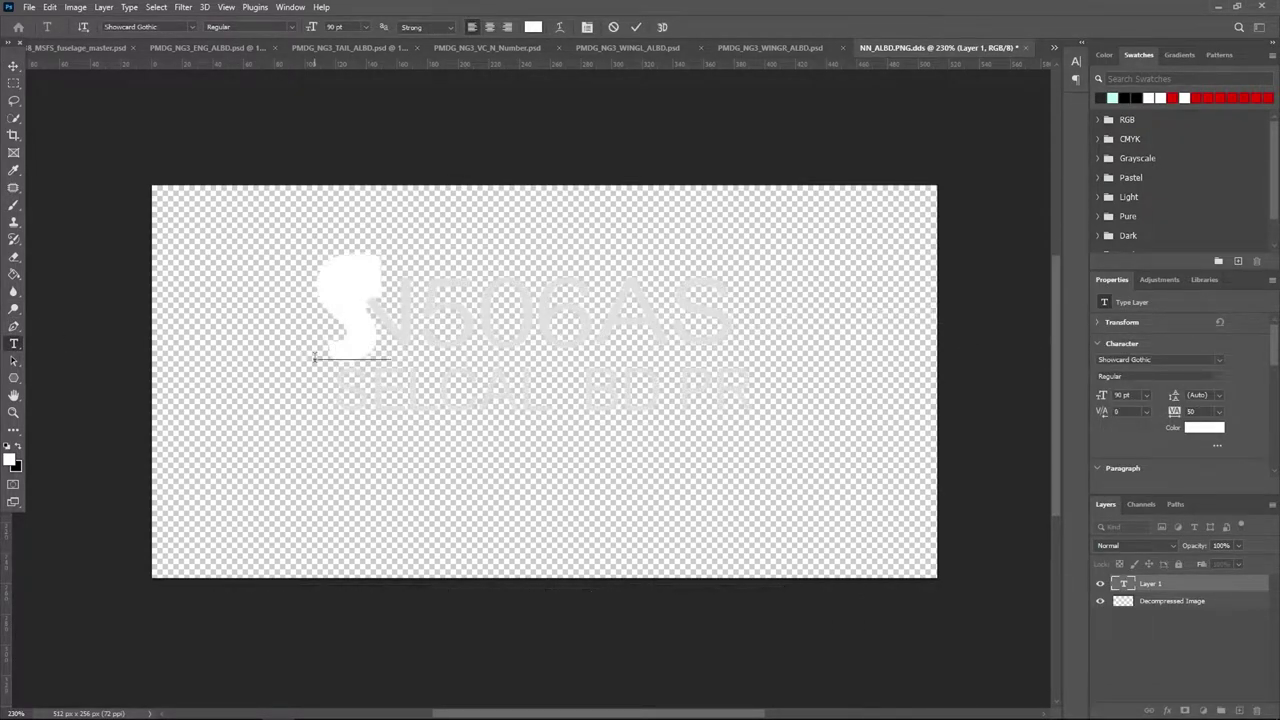
pyautogui.press('BackSpace')
pyautogui.write('S-A-W')
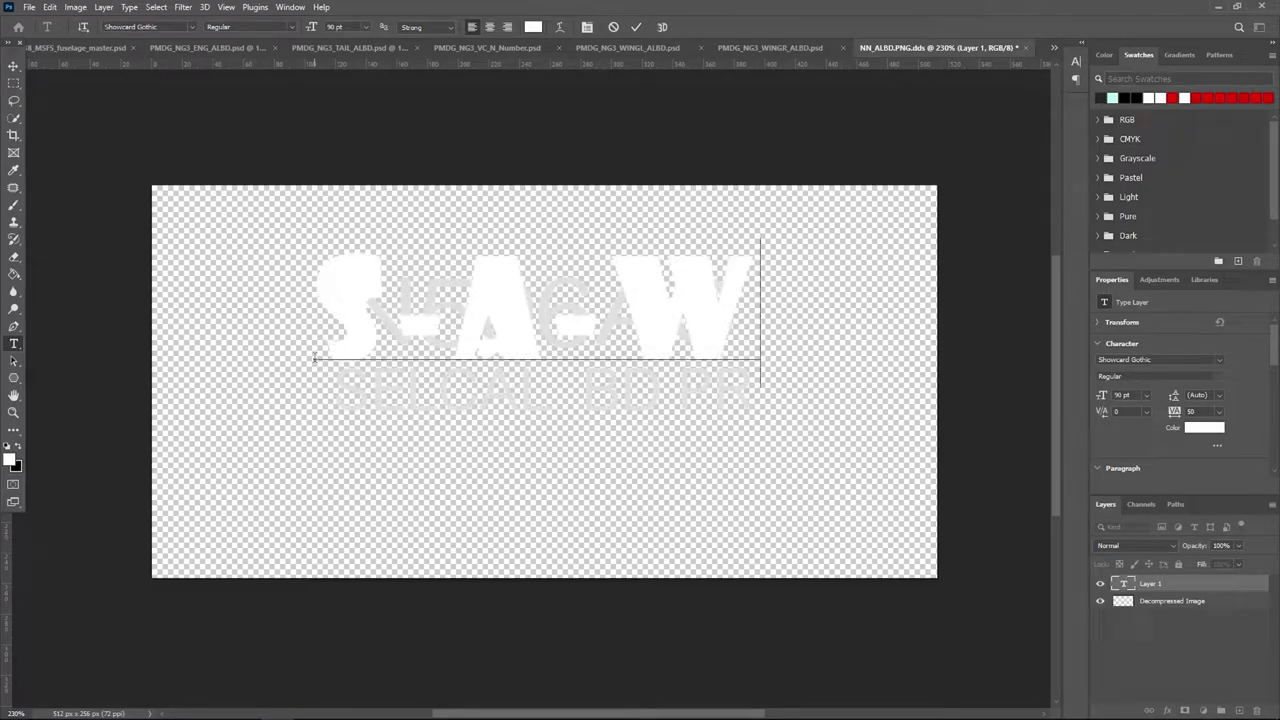
# Add "TEST" as a second line below S-A-W and finish the text.
pyautogui.press('Return')
pyautogui.write('TEST')
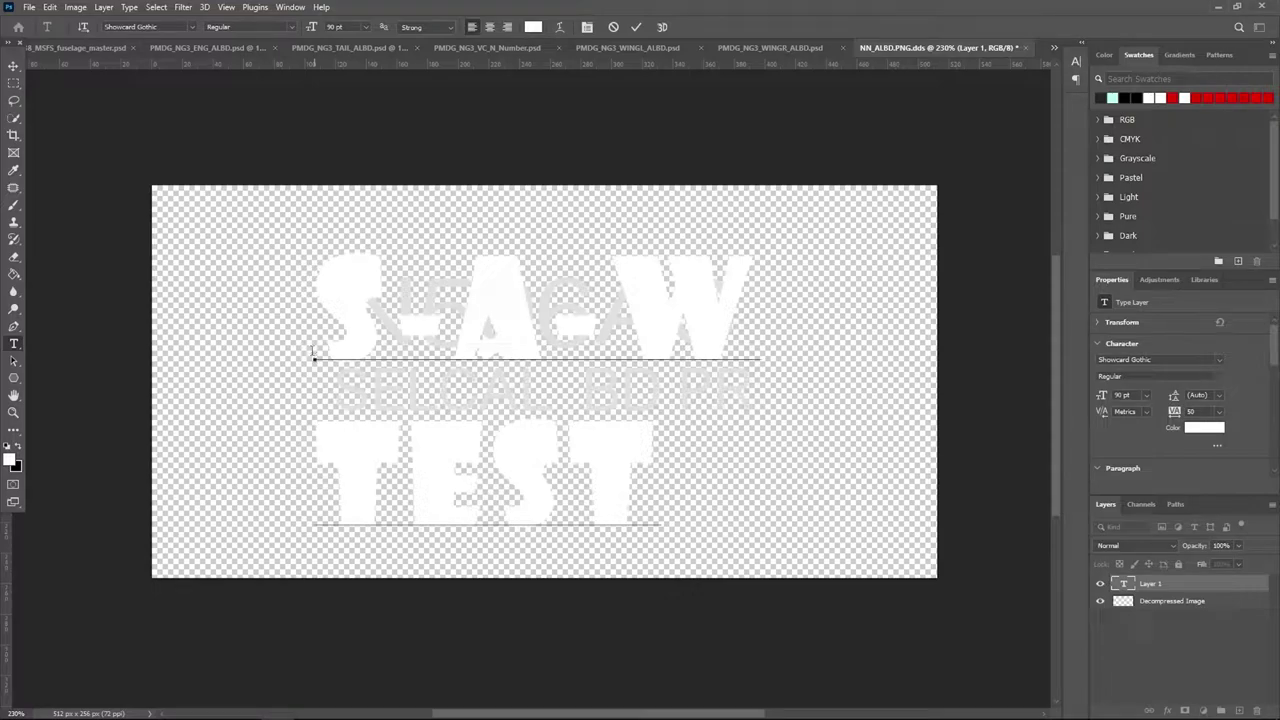
pyautogui.click(13, 66)
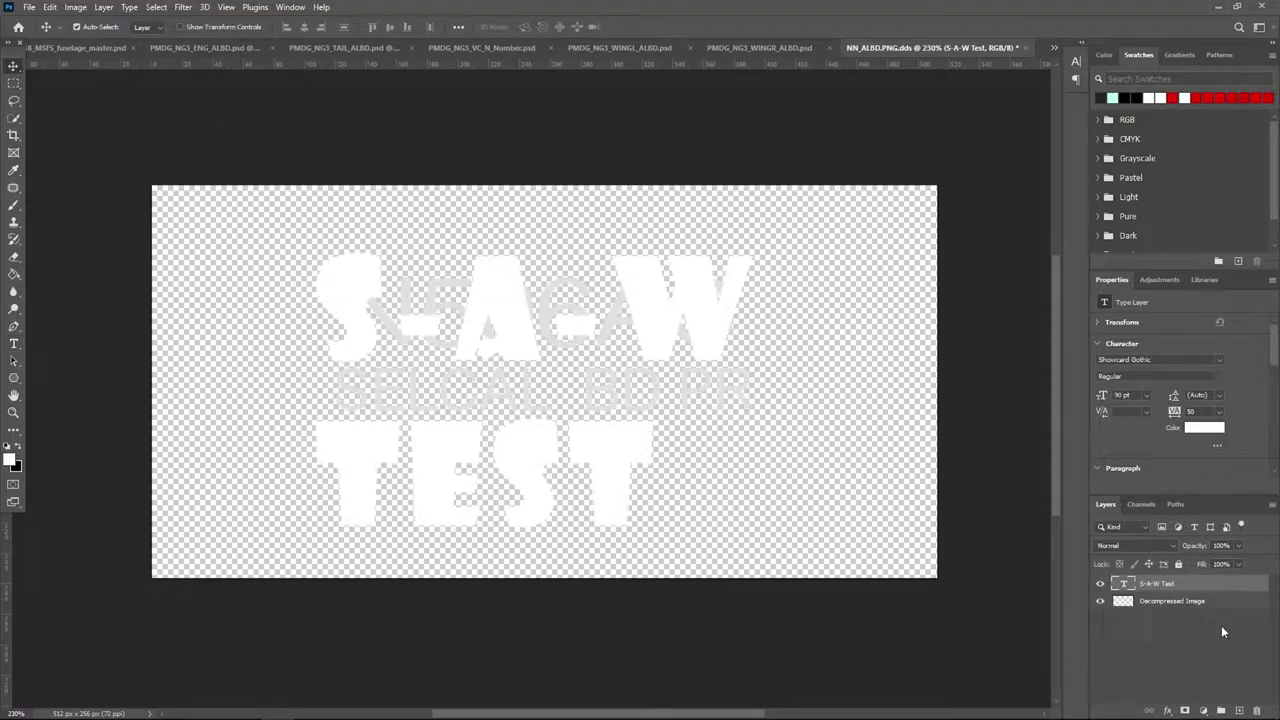
# Centre-align the two lines of the S-A-W TEST text.
pyautogui.scroll(-2, 1160, 460)
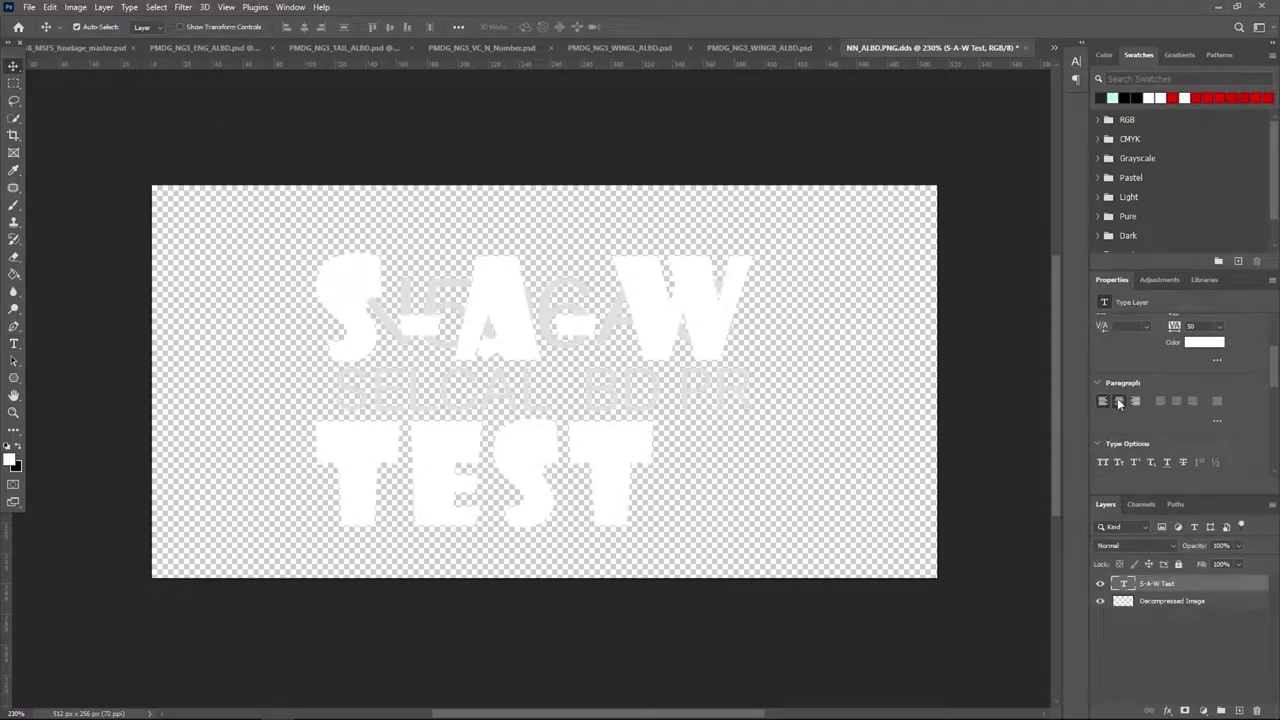
pyautogui.click(1118, 400)
pyautogui.hotkey('ctrl', 'r')
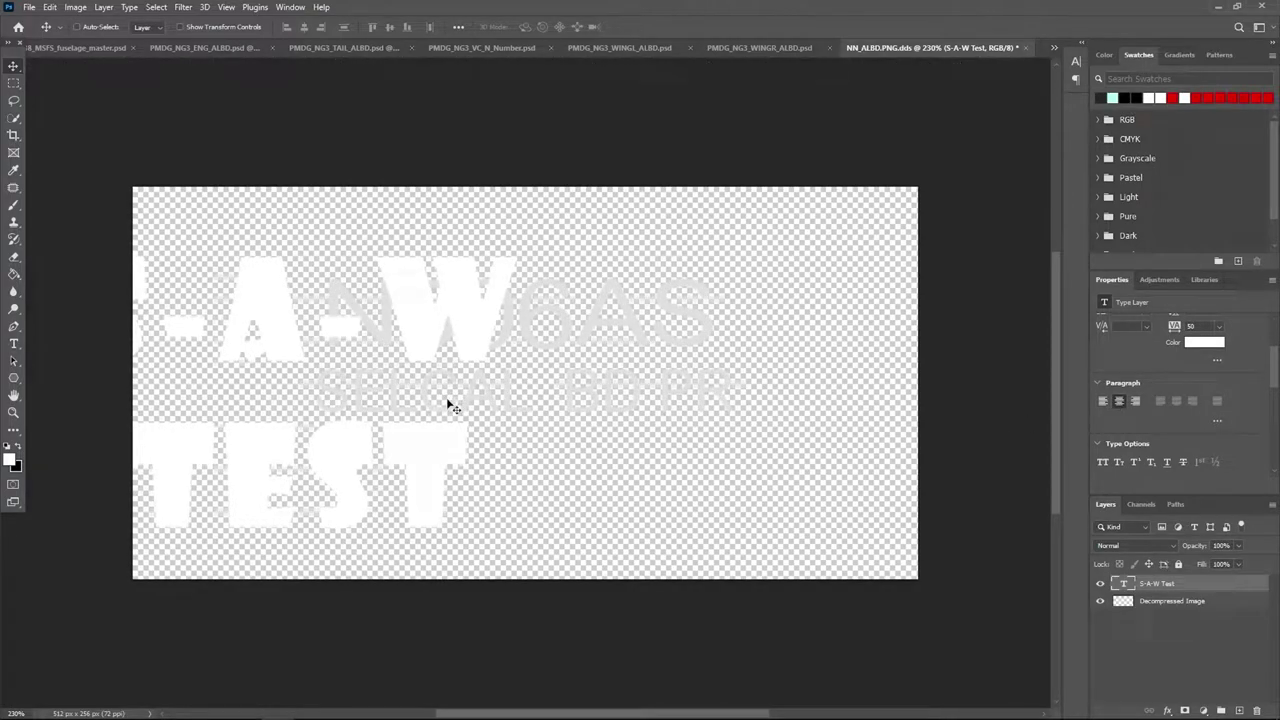
pyautogui.hotkey('ctrl', 'z')
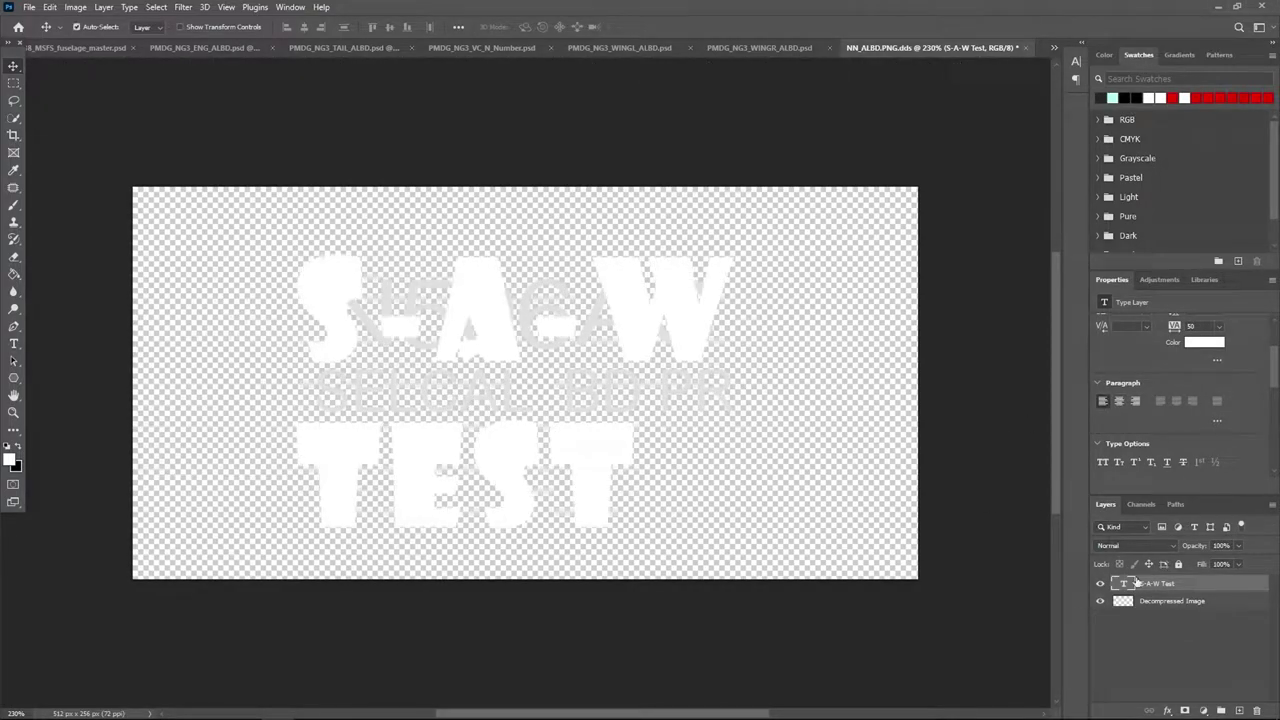
pyautogui.click(1129, 401)
pyautogui.click(1120, 401)
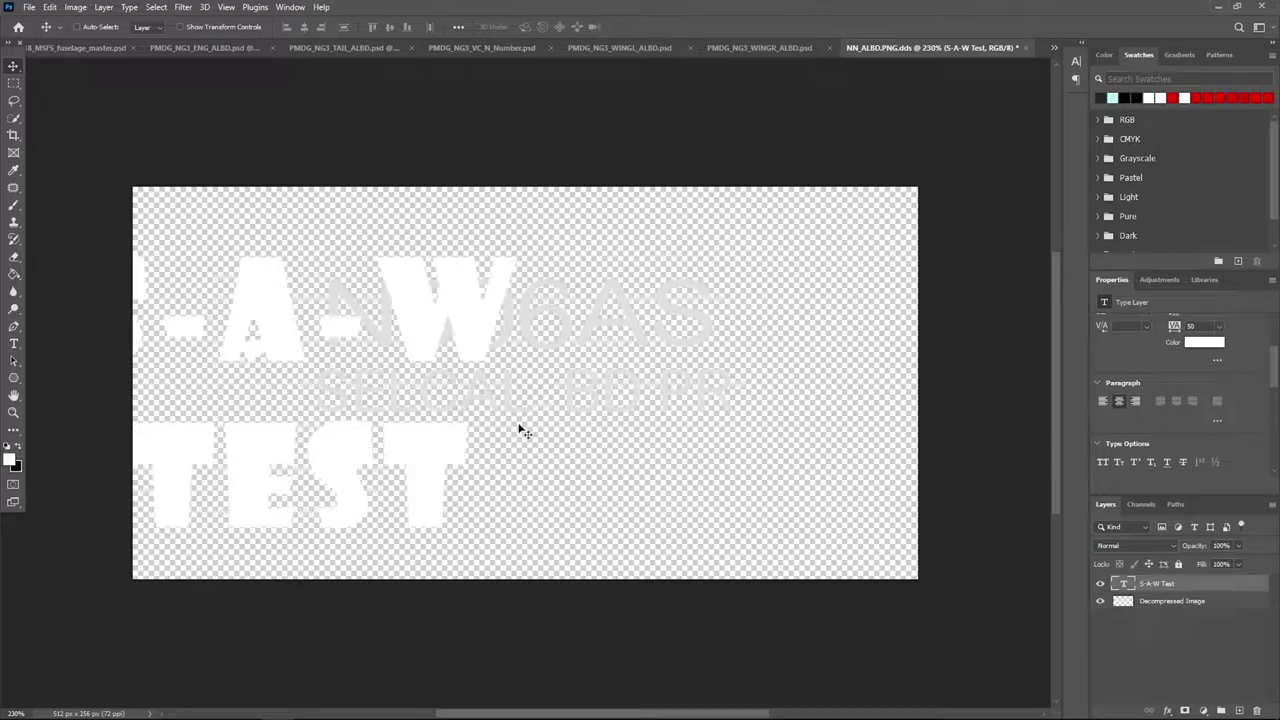
# Scale the S-A-W TEST text to 65.22%, centre it over the original registration, and place a horizontal guide through its middle.
pyautogui.hotkey('ctrl', 't')
pyautogui.moveTo(396, 430); pyautogui.dragTo(619, 414)
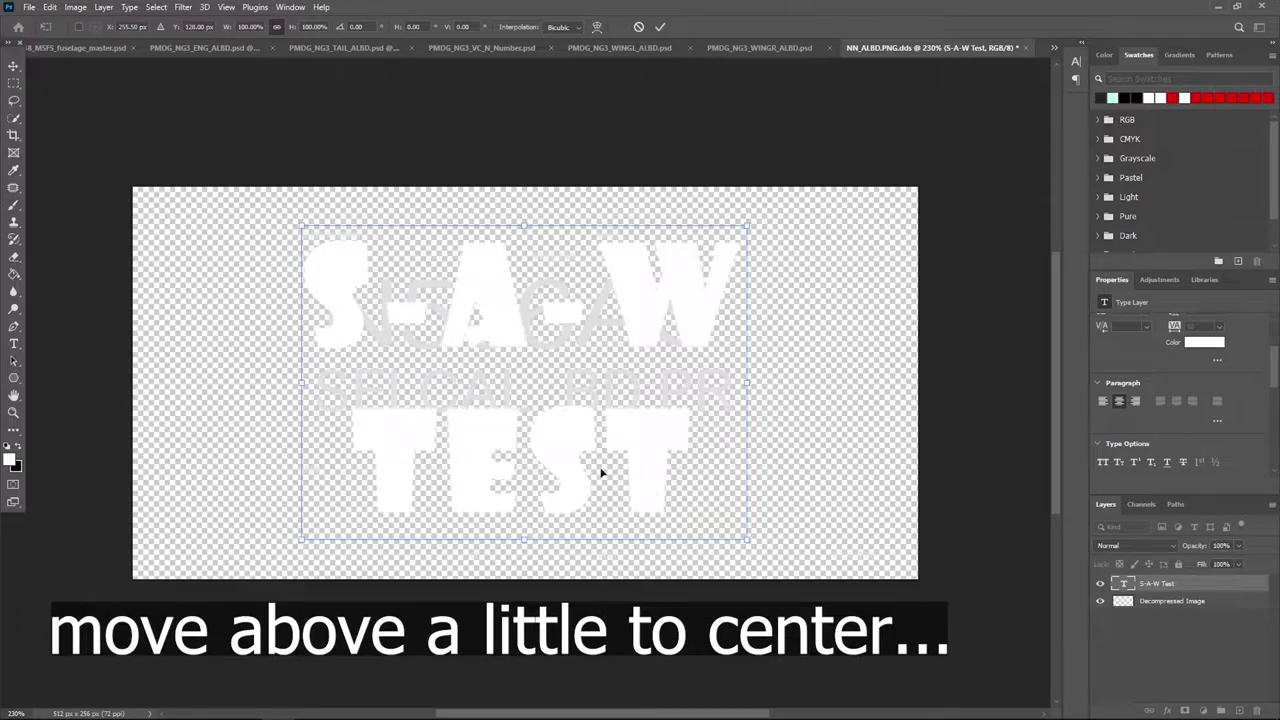
pyautogui.hotkey('ctrl', '+')
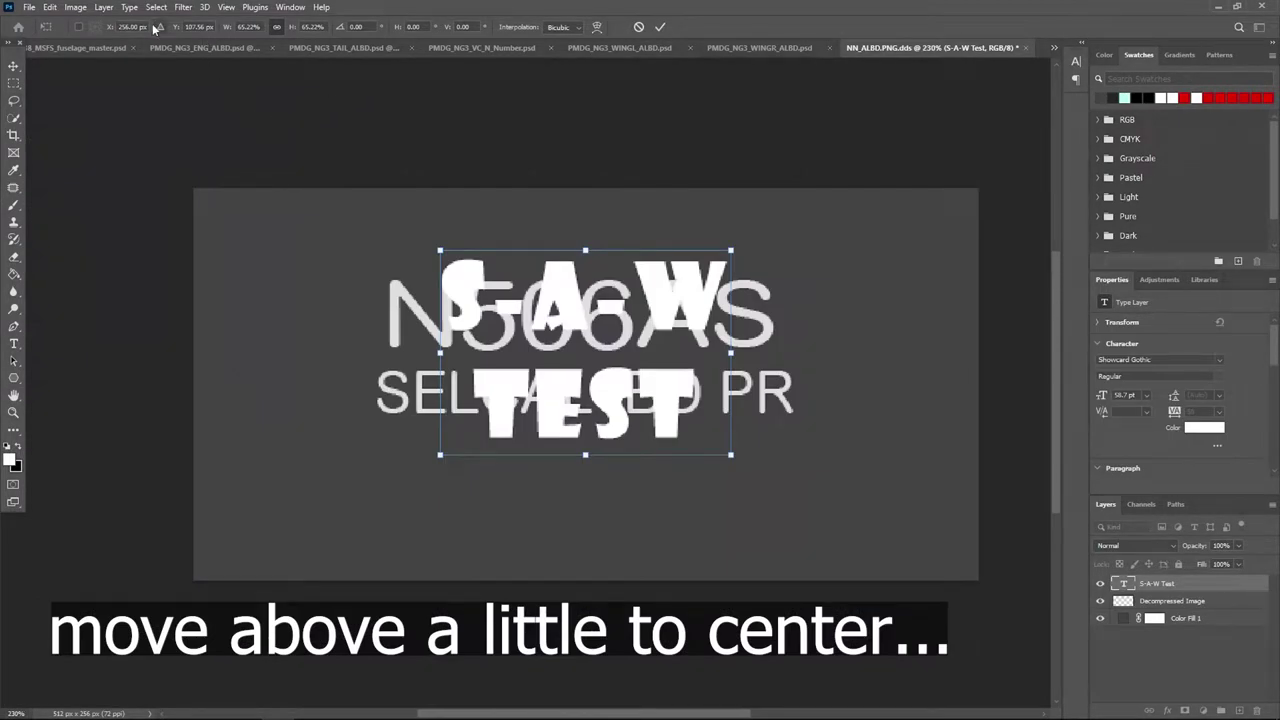
pyautogui.hotkey('ctrl', 'r')
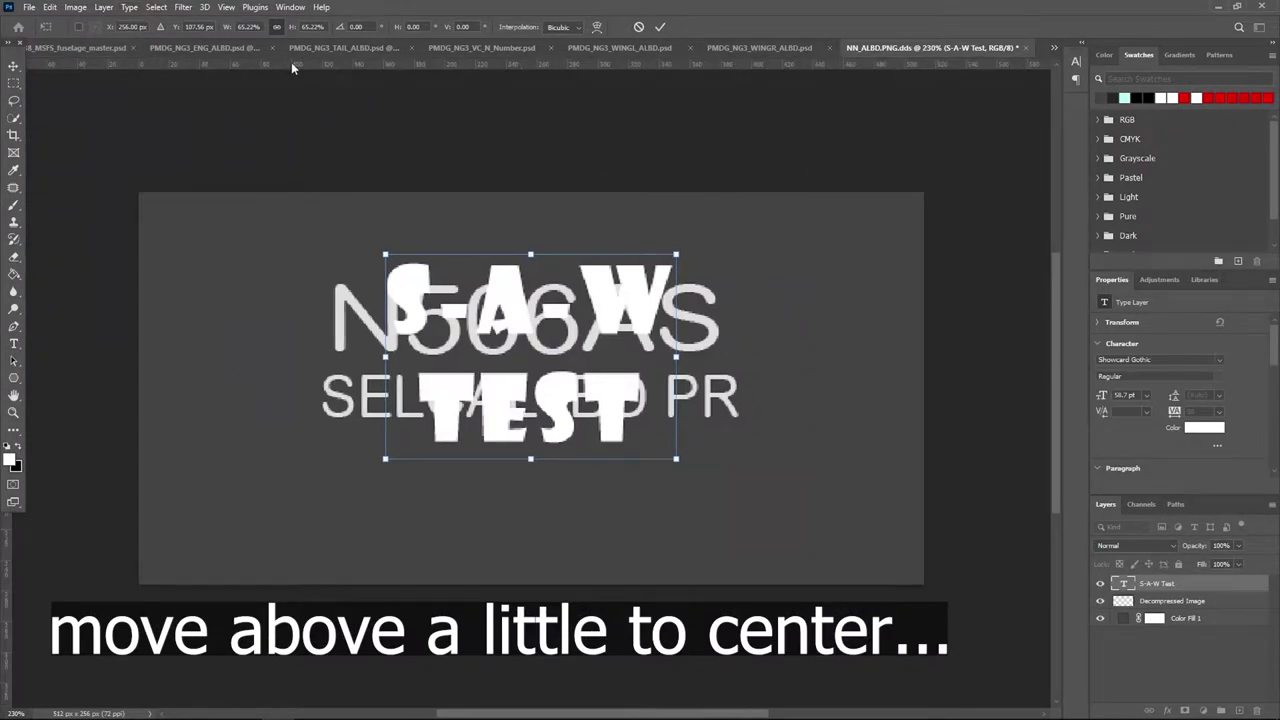
pyautogui.moveTo(291, 62); pyautogui.dragTo(174, 357)
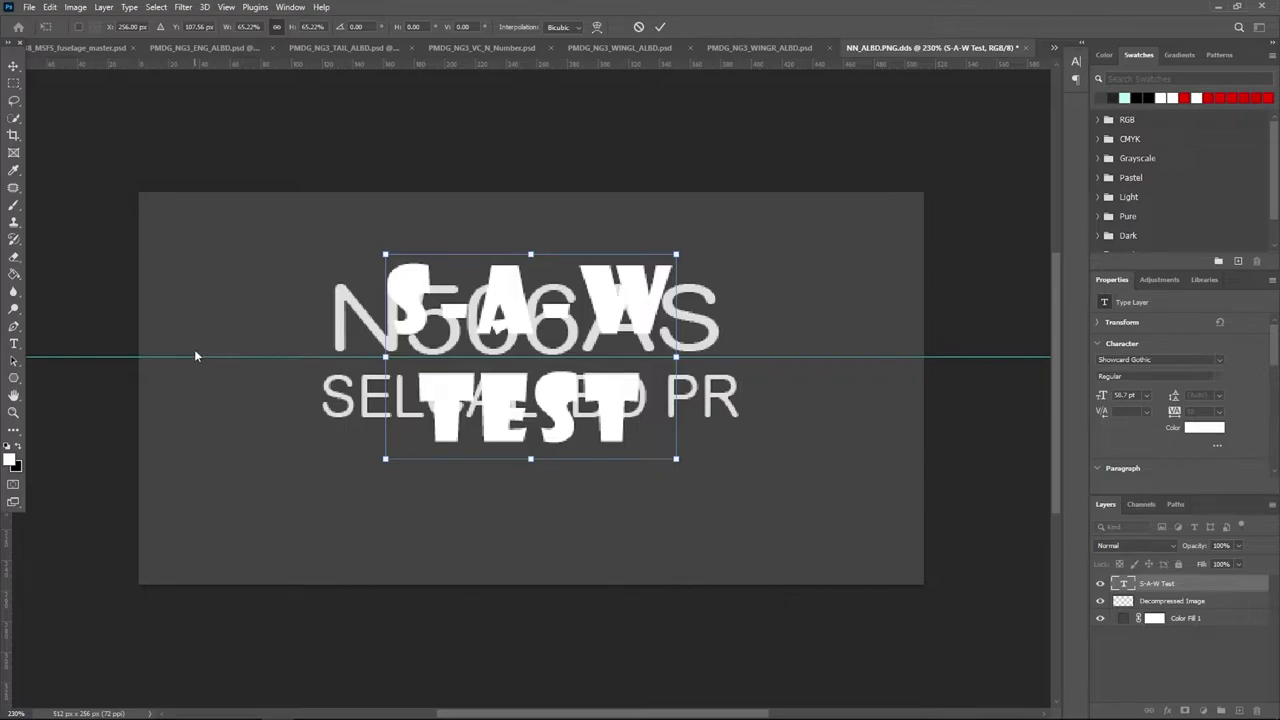
# Hide the Color Fill 1 background and erase the original registration and SELCAL text from the Decompressed Image layer.
pyautogui.click(1187, 617)
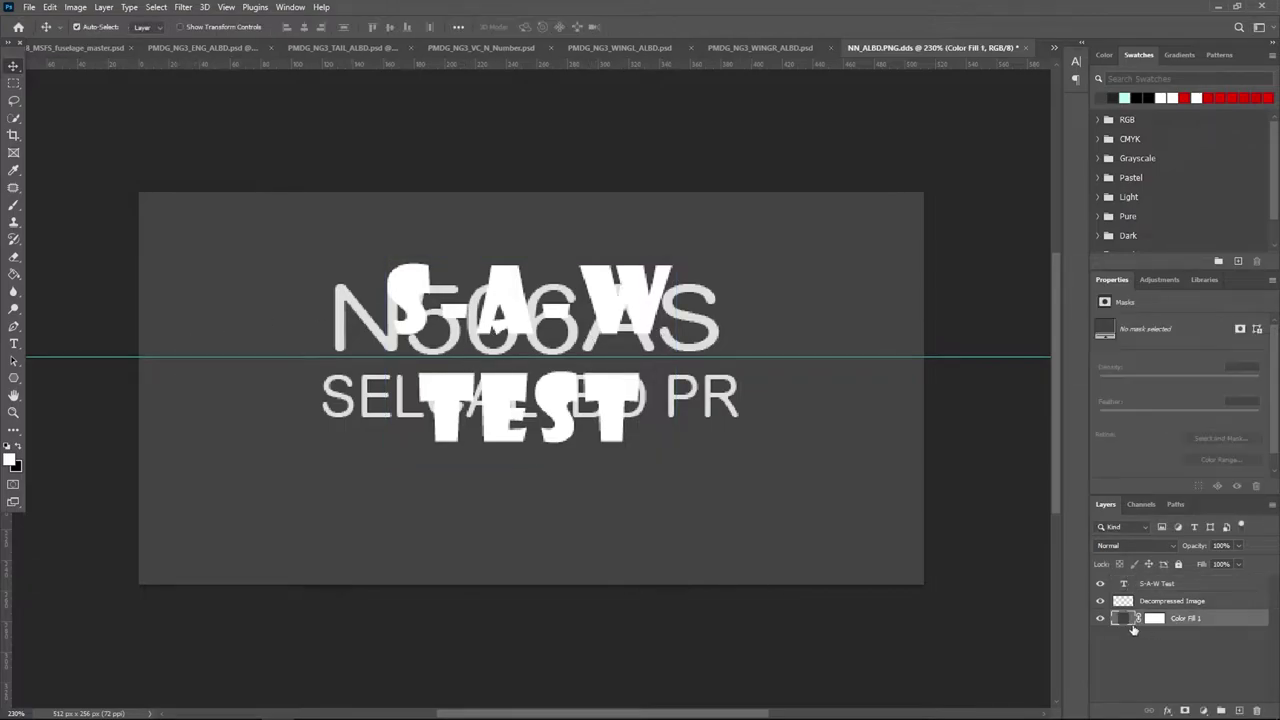
pyautogui.click(1100, 619)
pyautogui.click(1182, 606)
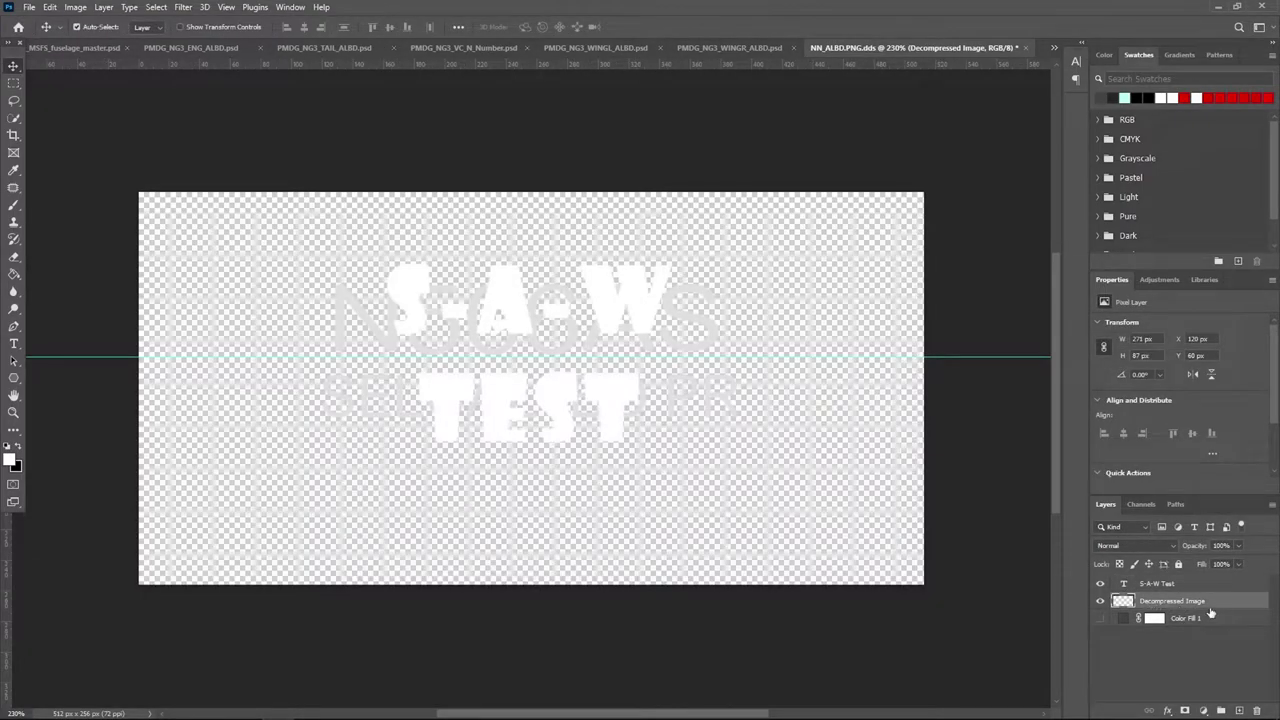
pyautogui.click(13, 257)
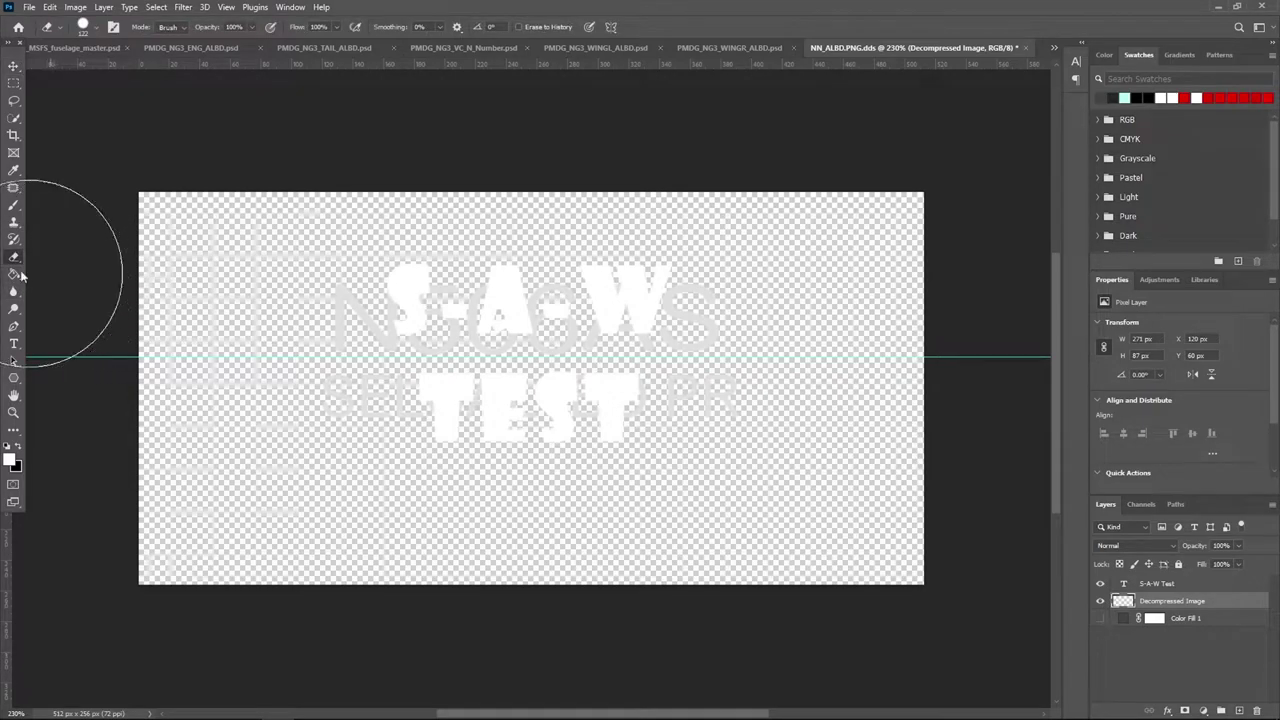
pyautogui.moveTo(346, 271)
pyautogui.mouseDown()
pyautogui.moveTo(414, 344)
pyautogui.moveTo(671, 286)
pyautogui.moveTo(771, 400)
pyautogui.mouseUp()
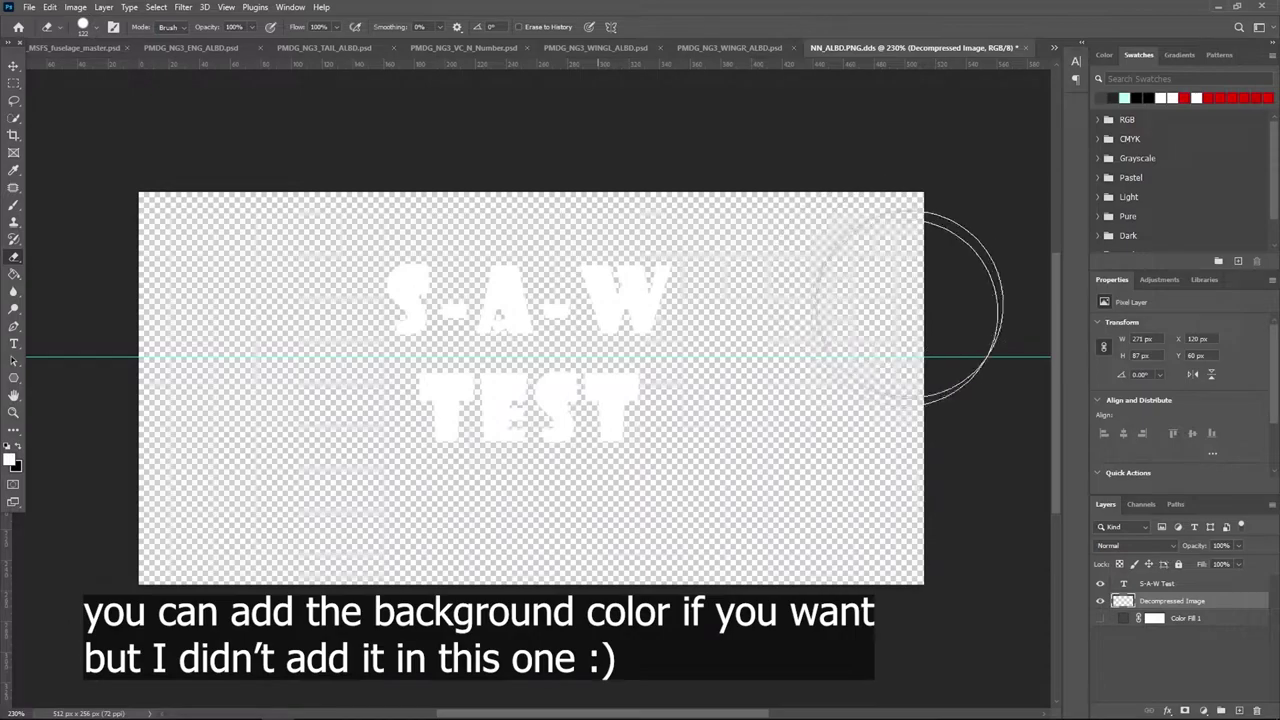
# Save a copy over NN_ALBD.PNG.dds, exporting it in BC7 format with mipmaps through the NVIDIA Texture Tools Exporter.
pyautogui.click(30, 8)
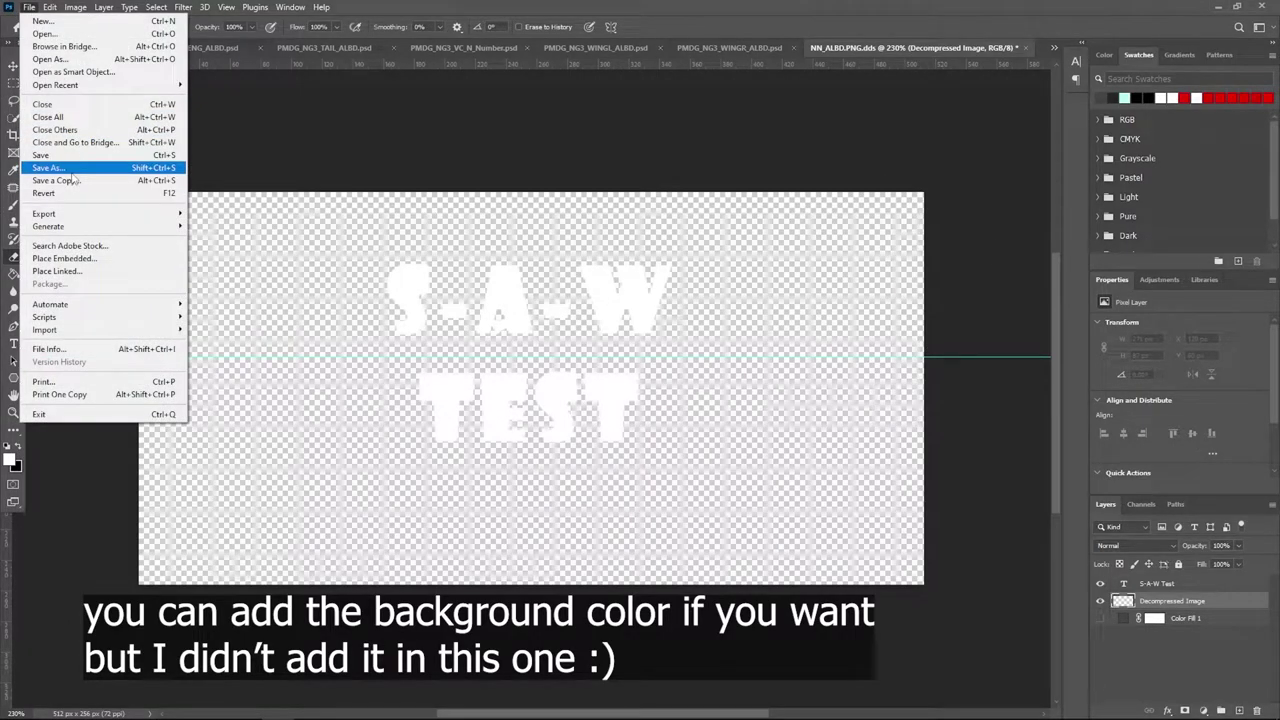
pyautogui.click(80, 181)
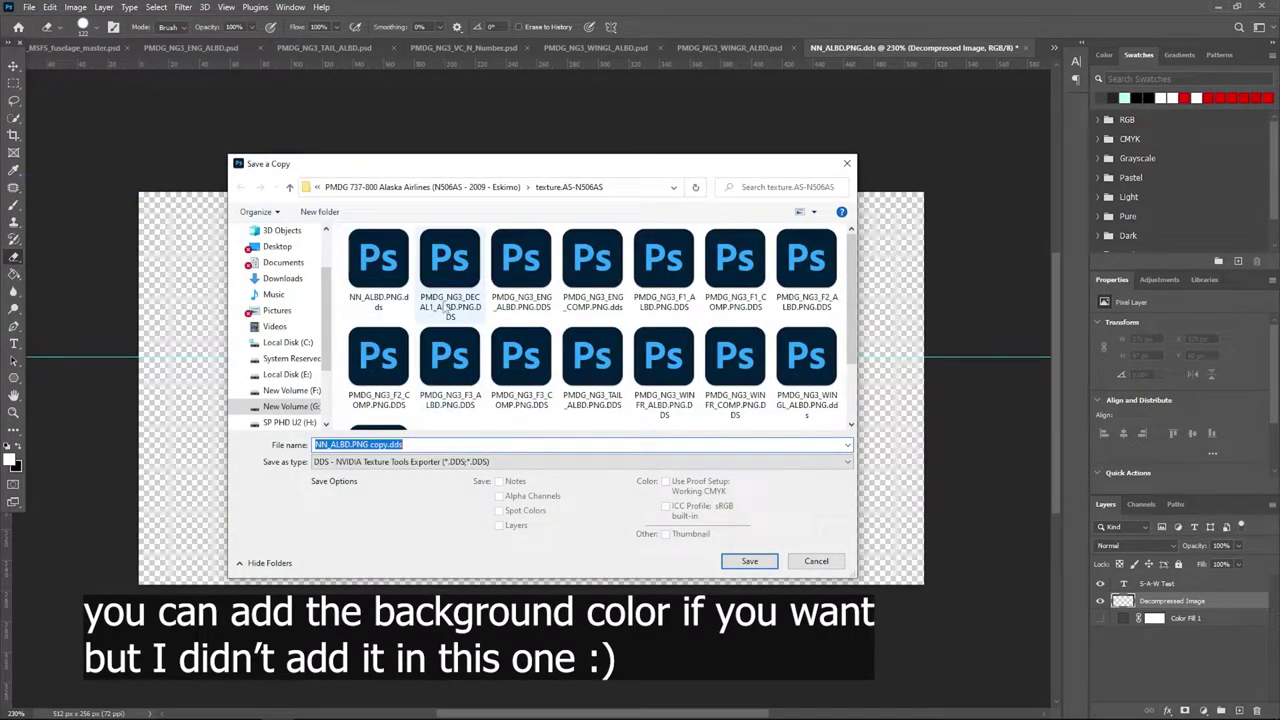
pyautogui.click(371, 283)
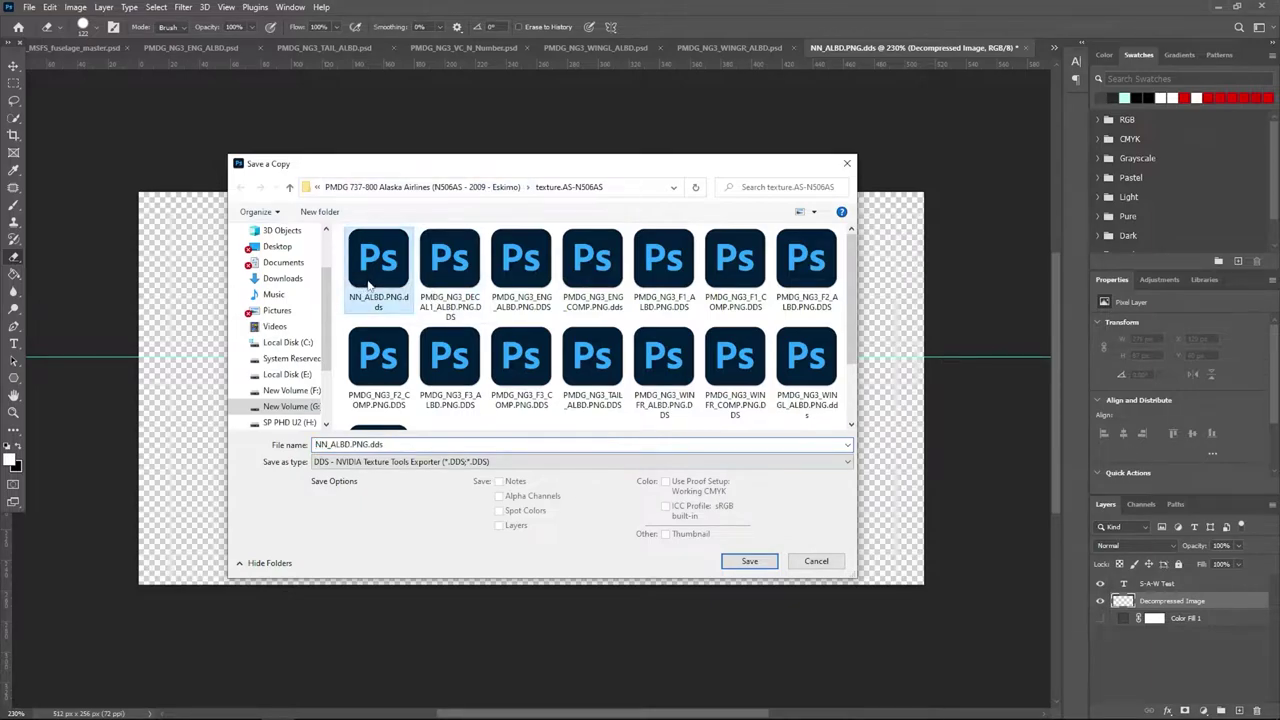
pyautogui.click(749, 561)
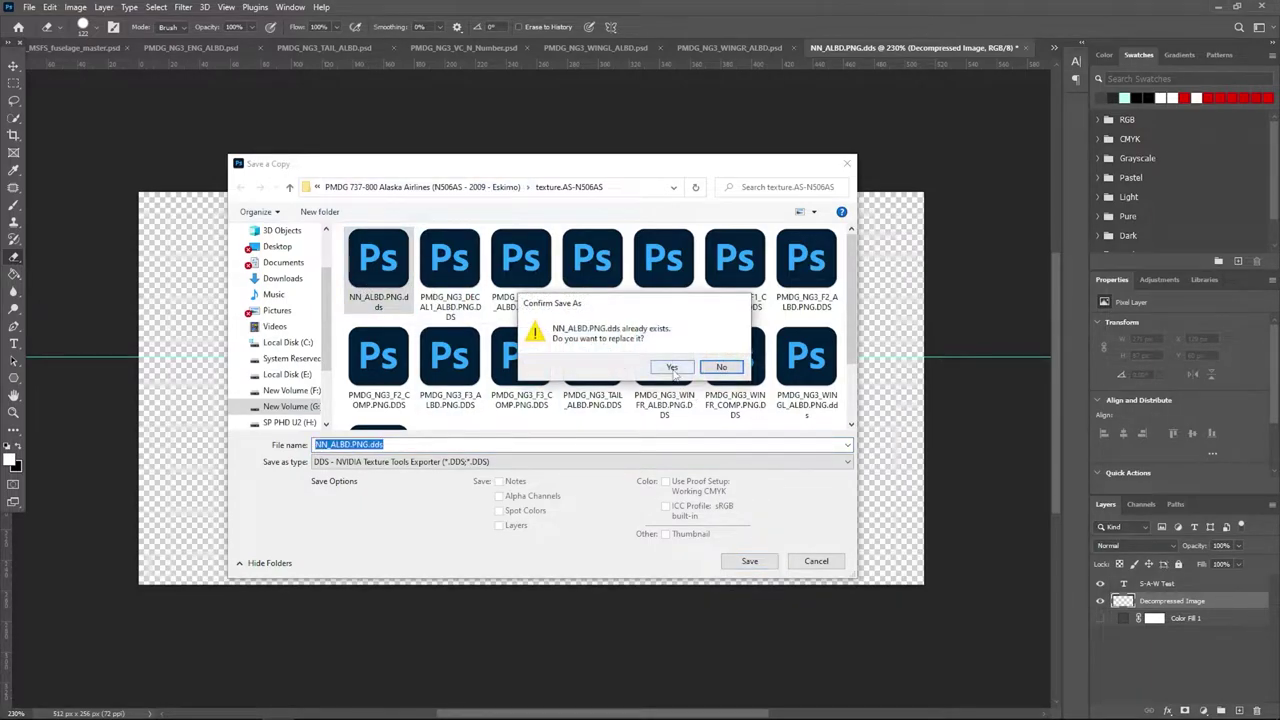
pyautogui.click(672, 367)
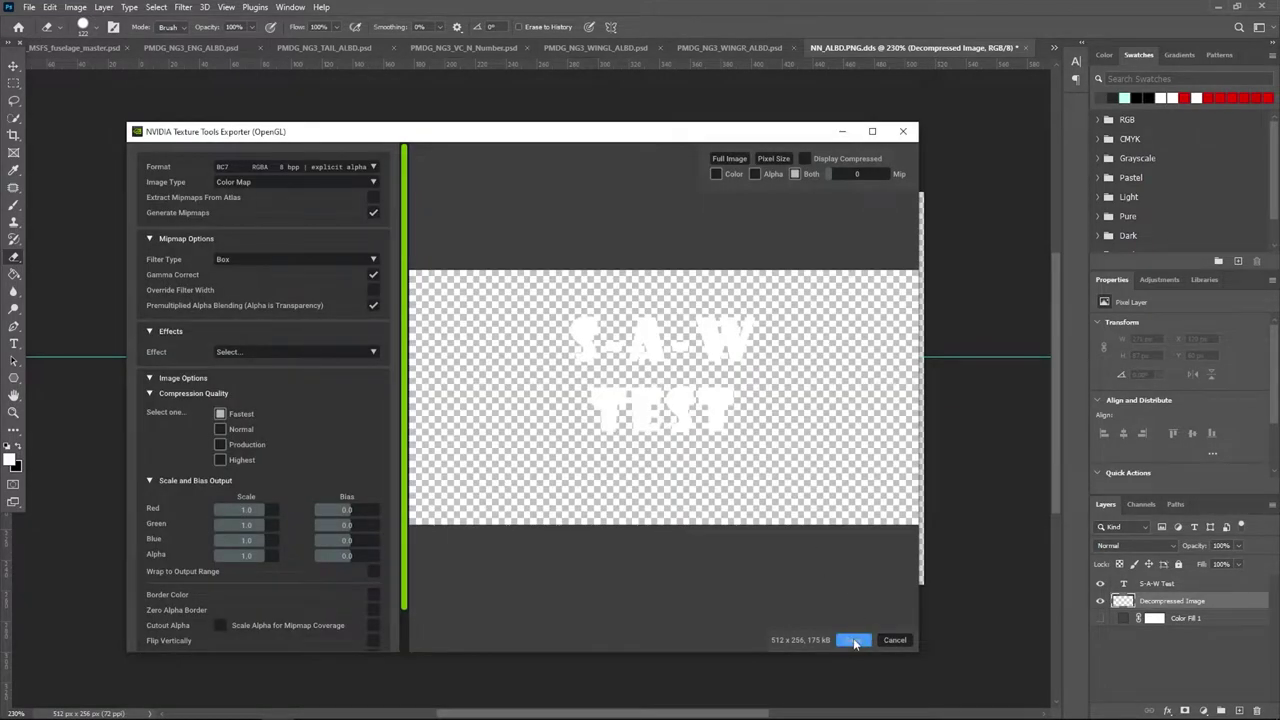
pyautogui.click(853, 638)
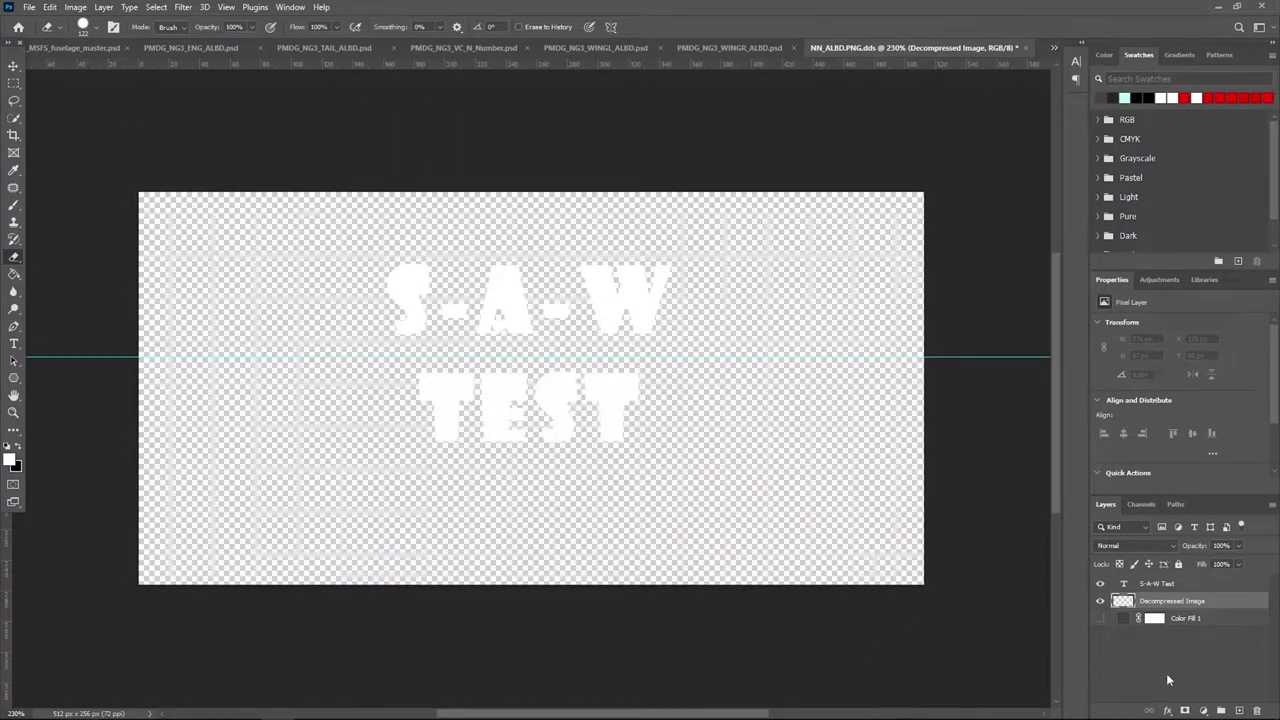
# Switch to the PMDG_NG3_WINGL_ALBD.psd document and bring the whole left wing texture into view.
pyautogui.click(680, 50)
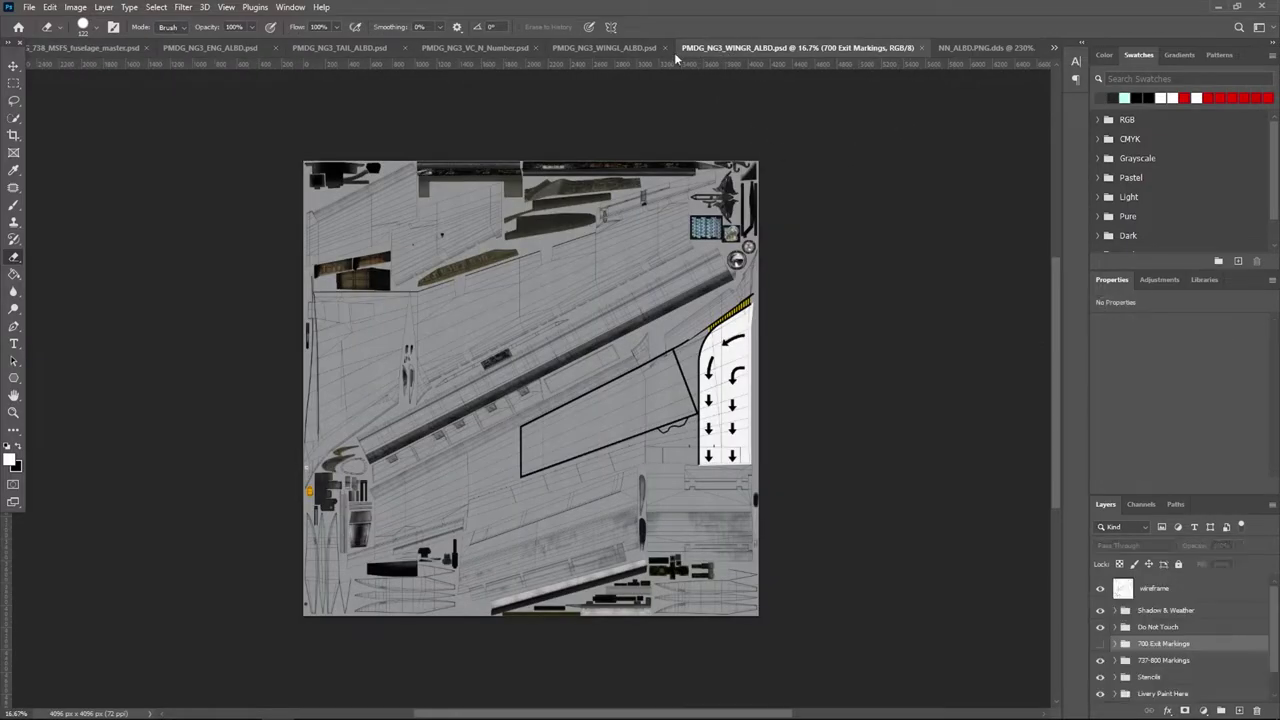
pyautogui.click(486, 48)
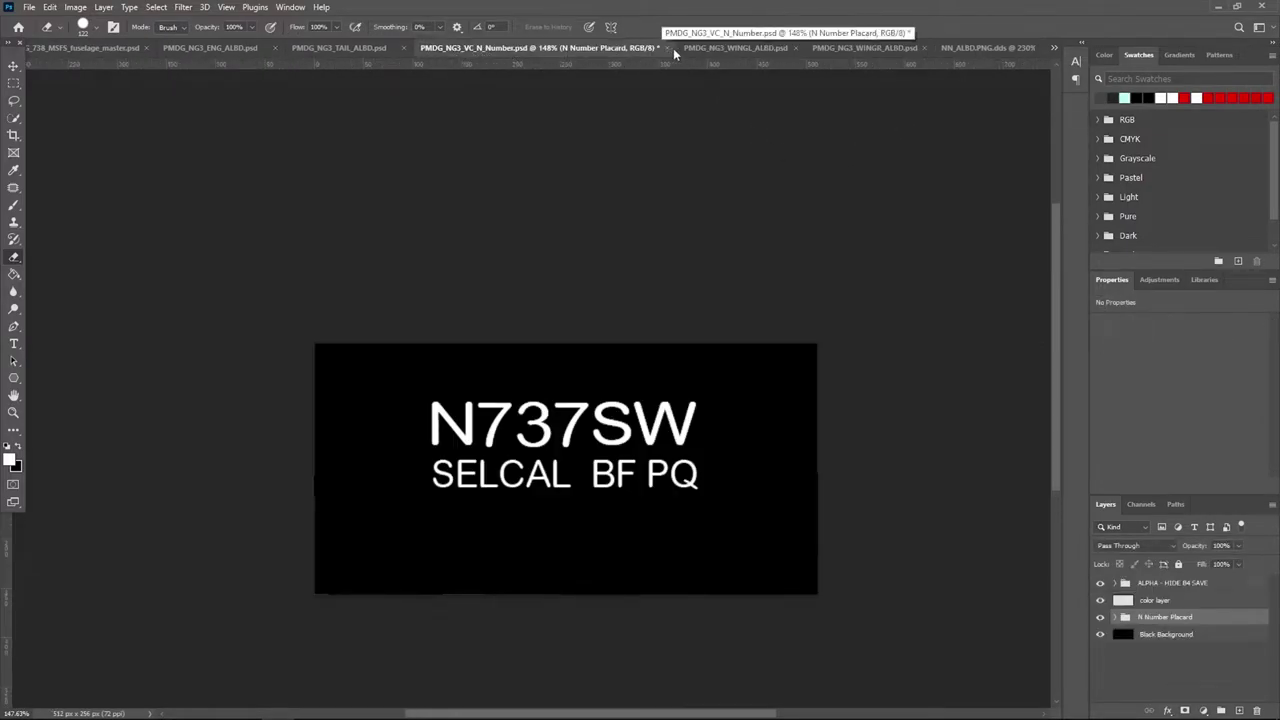
pyautogui.click(735, 48)
pyautogui.keyDown('alt'); pyautogui.scroll(-4, 616, 520); pyautogui.keyUp('alt')
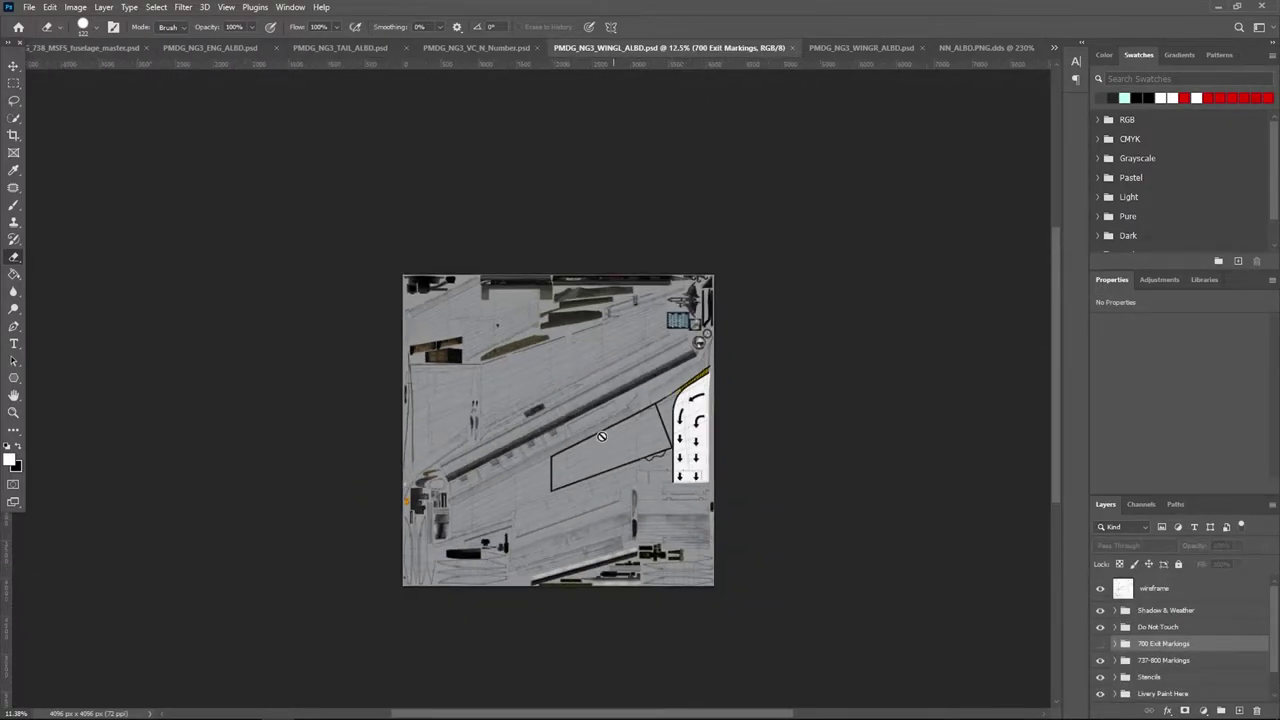
pyautogui.keyDown('alt'); pyautogui.scroll(5, 602, 426); pyautogui.keyUp('alt')
pyautogui.scroll(-1, 673, 431)
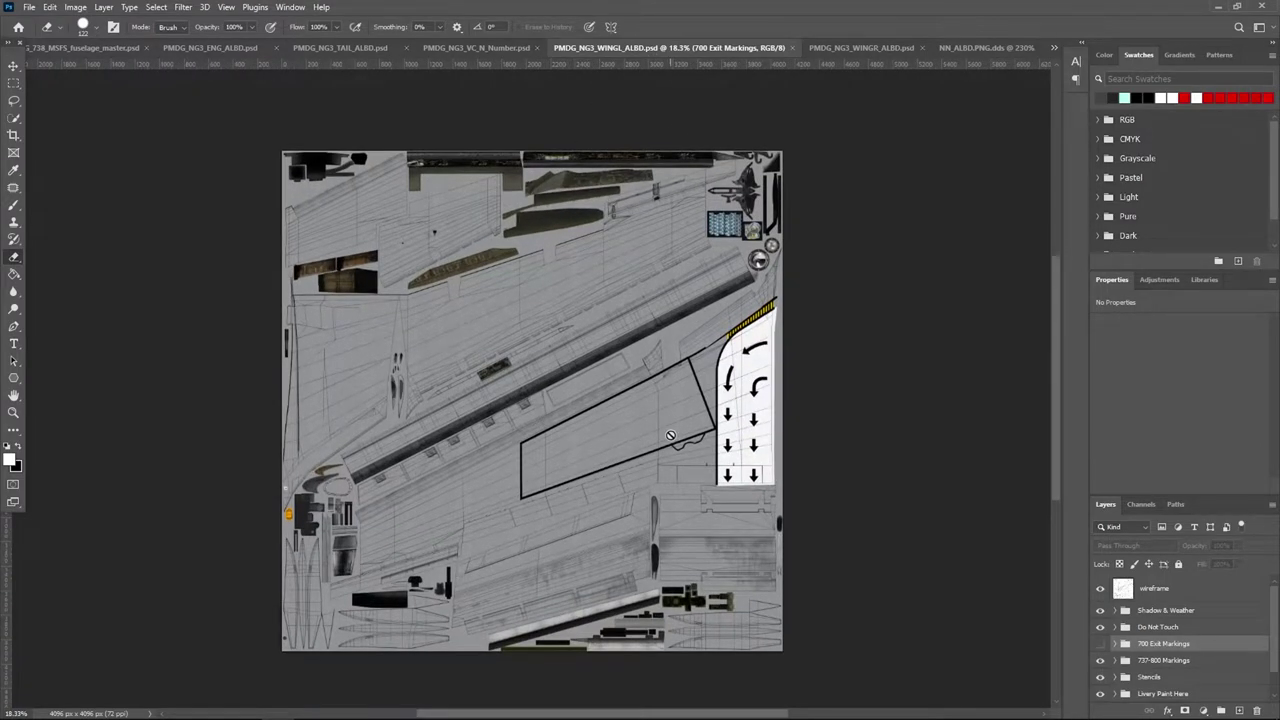
# Expand the Livery Paint Here group and add a new layer inside it.
pyautogui.scroll(-1, 1161, 668)
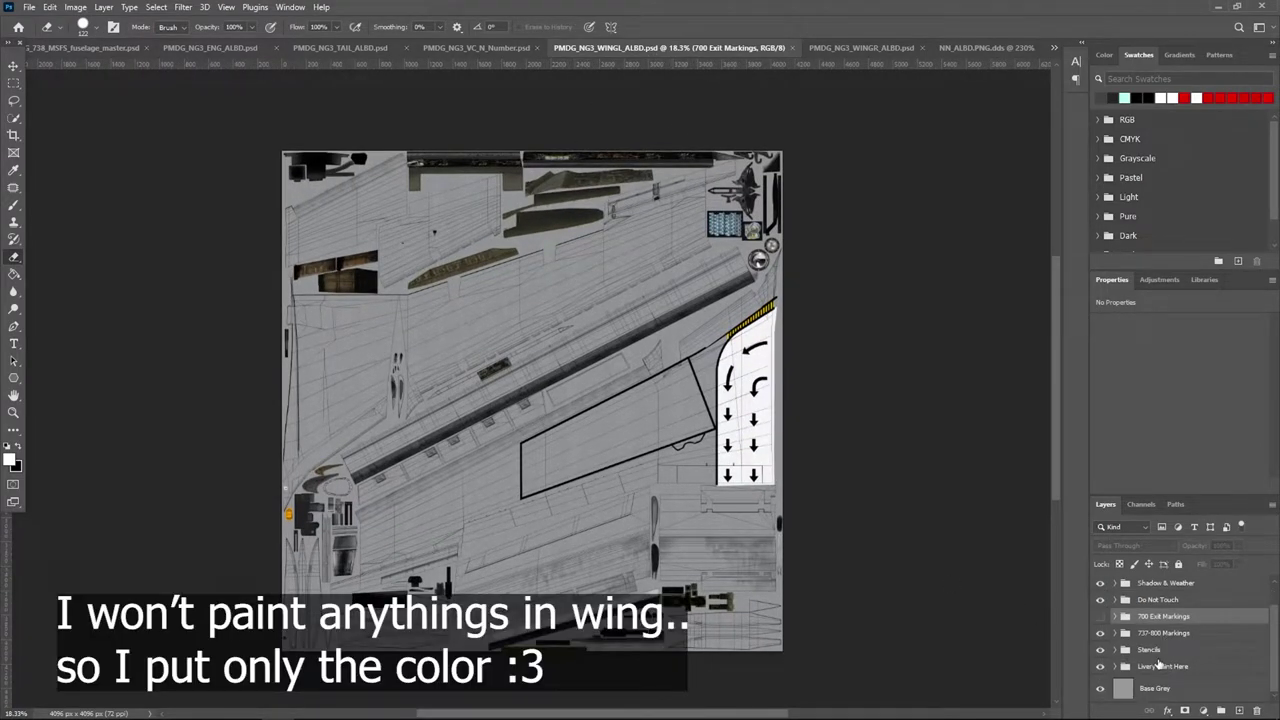
pyautogui.click(1142, 667)
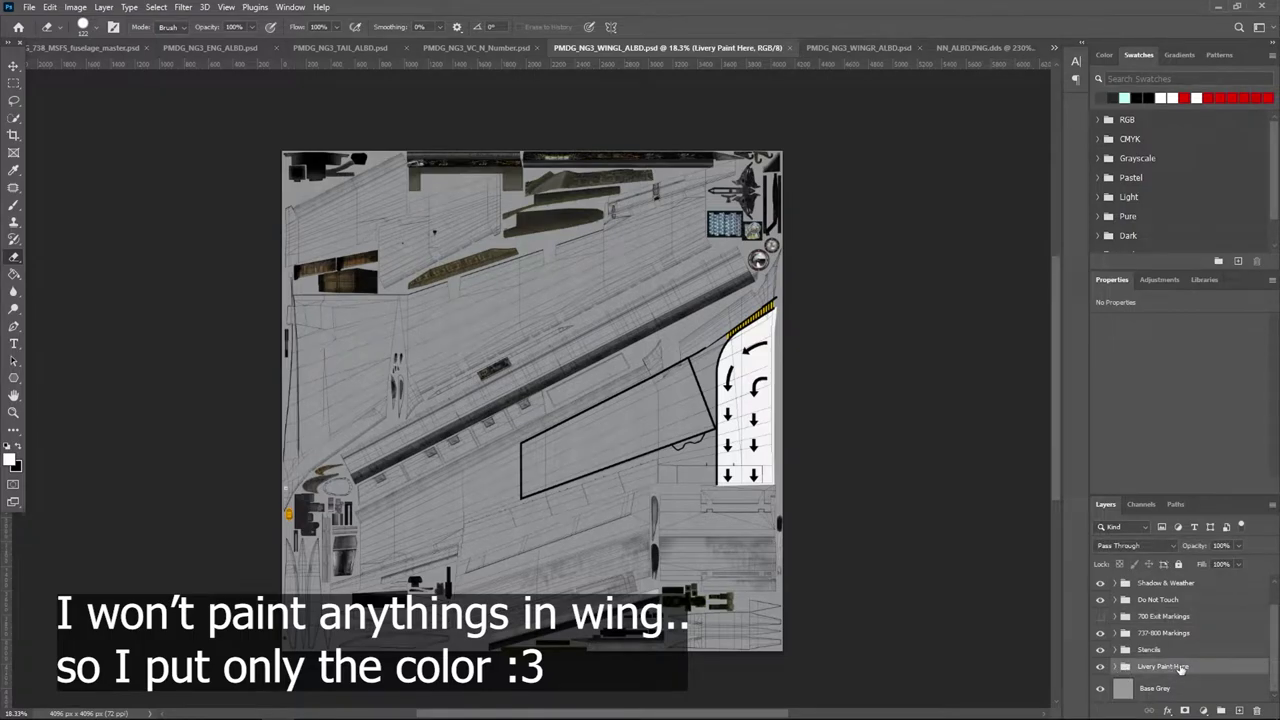
pyautogui.scroll(1, 1169, 656)
pyautogui.scroll(-1, 1169, 656)
pyautogui.click(1113, 667)
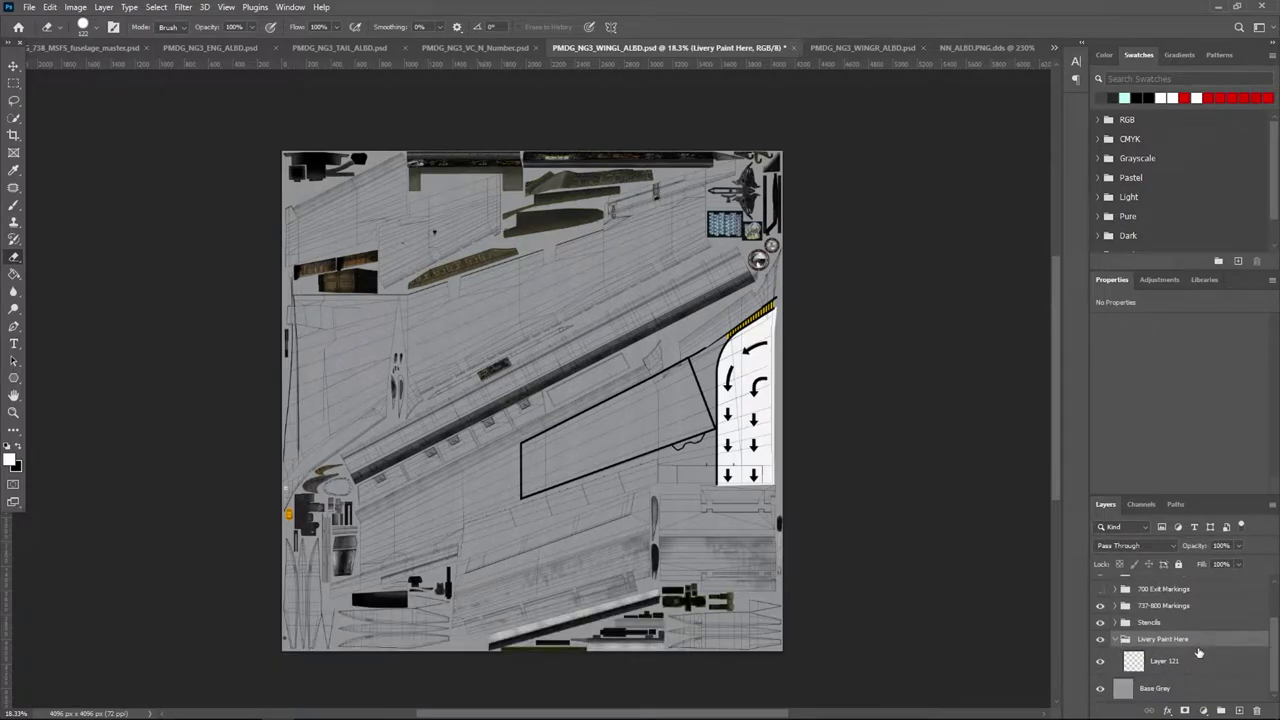
pyautogui.click(1239, 710)
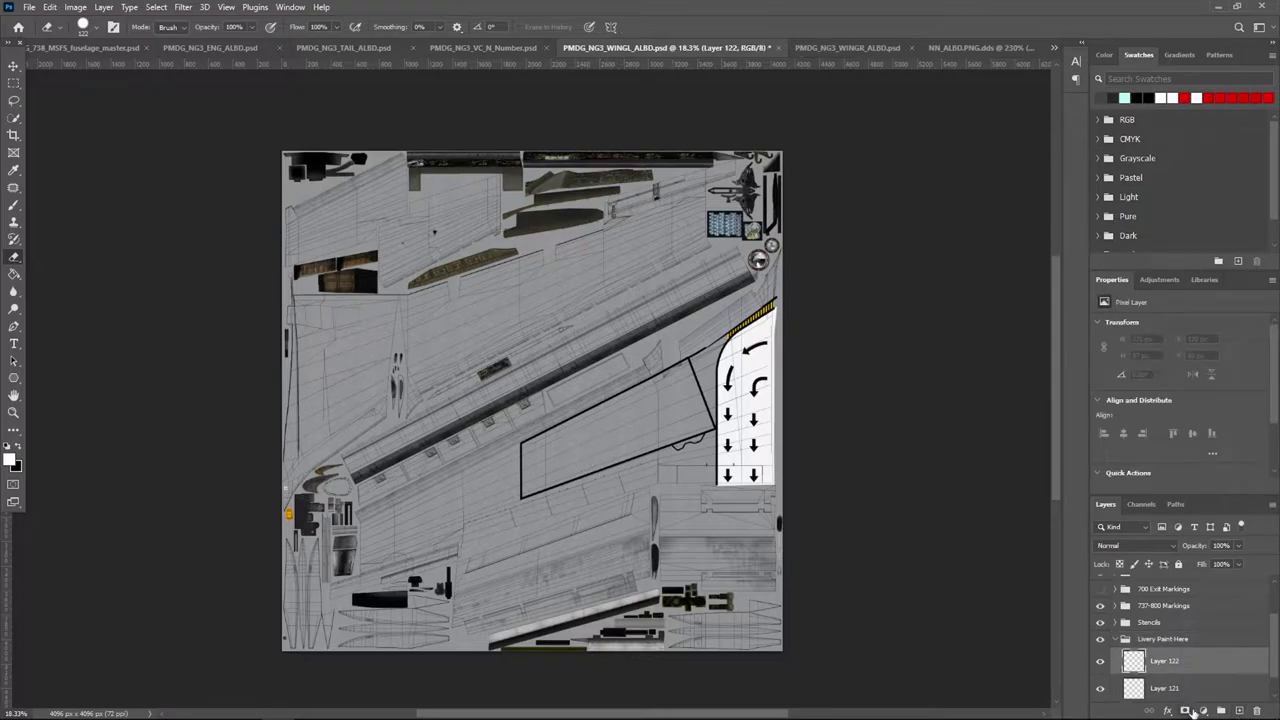
# Add a solid color fill layer in dark grey #252525 inside the left wing's Livery Paint Here group.
pyautogui.click(1195, 710)
pyautogui.click(1190, 487)
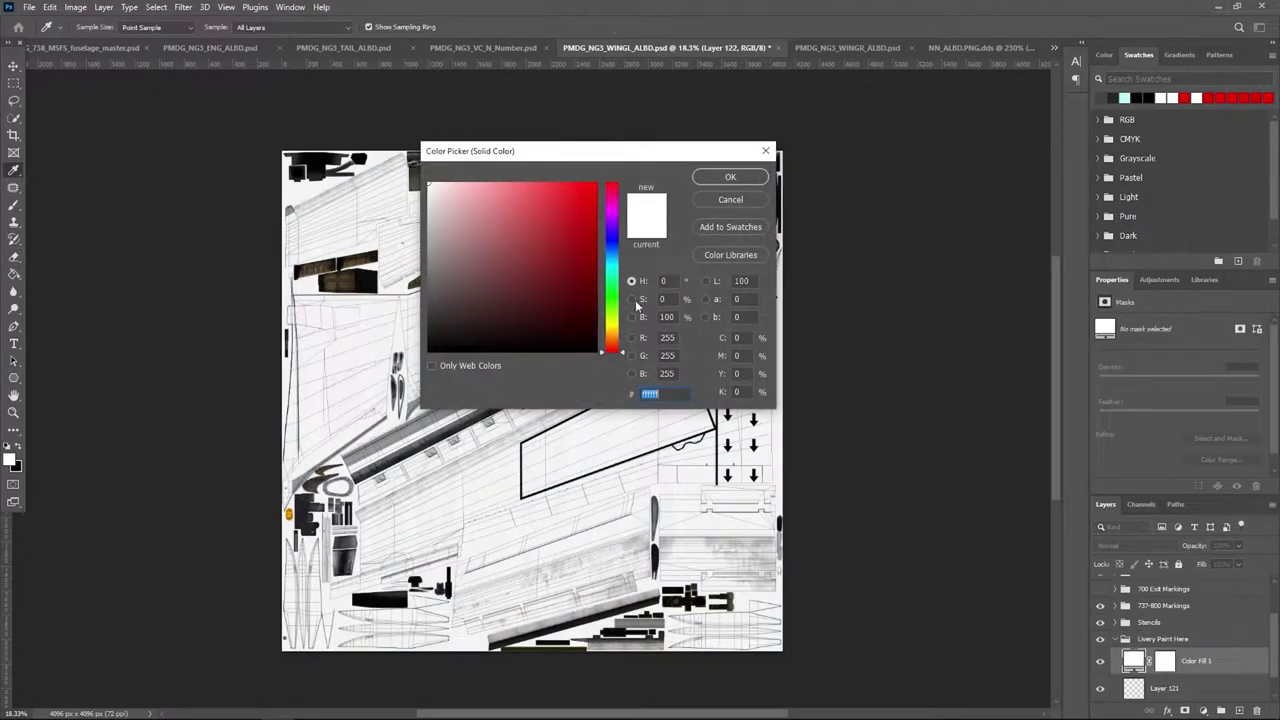
pyautogui.write('1a1a1a')
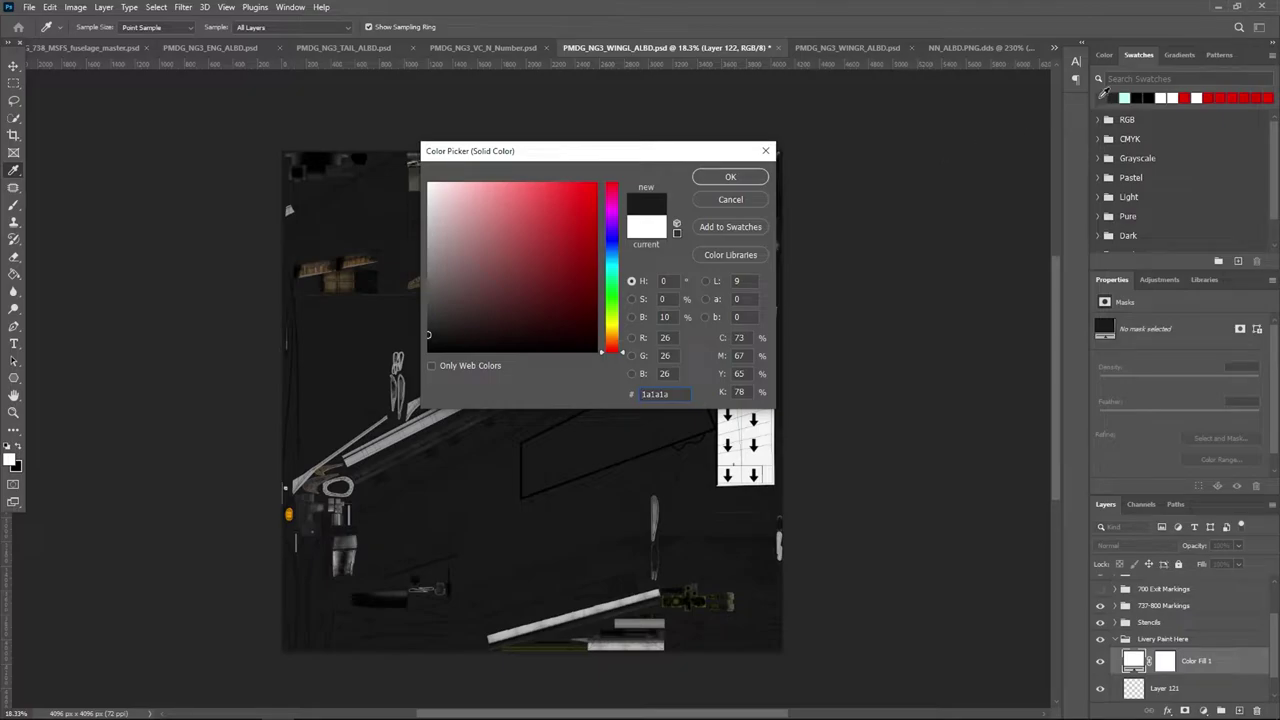
pyautogui.write('252525')
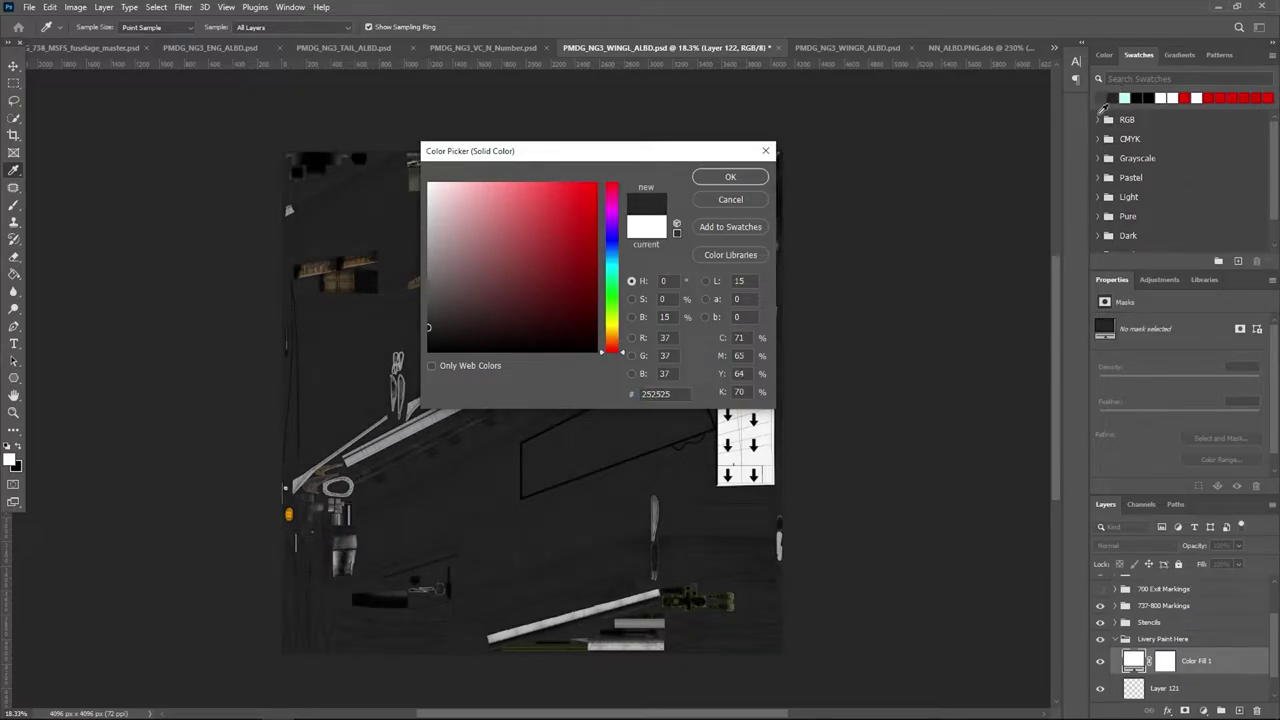
pyautogui.click(749, 177)
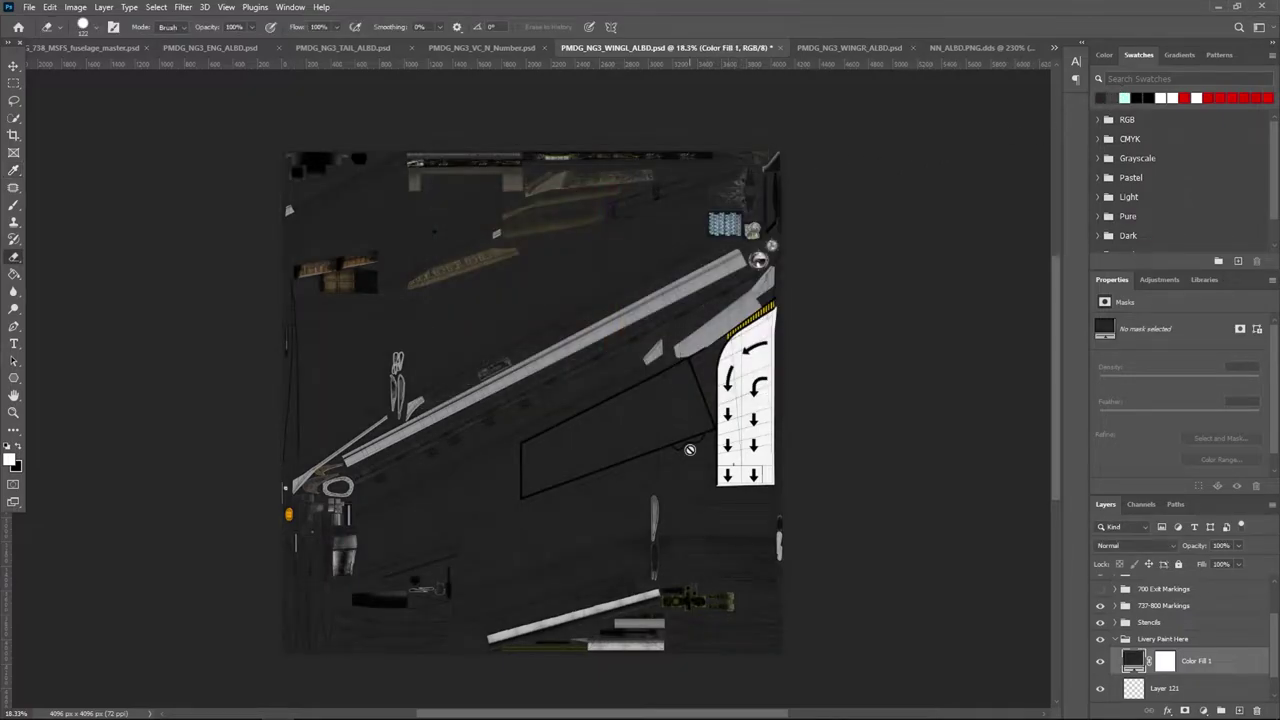
# Select the 737-800 Markings group and hide the wireframe layer of the left wing texture.
pyautogui.keyDown('alt'); pyautogui.scroll(-3, 686, 451); pyautogui.keyUp('alt')
pyautogui.keyDown('alt'); pyautogui.scroll(5, 685, 450); pyautogui.keyUp('alt')
pyautogui.keyDown('alt'); pyautogui.scroll(-1, 685, 450); pyautogui.keyUp('alt')
pyautogui.scroll(-1, 685, 450)
pyautogui.scroll(2, 1190, 636)
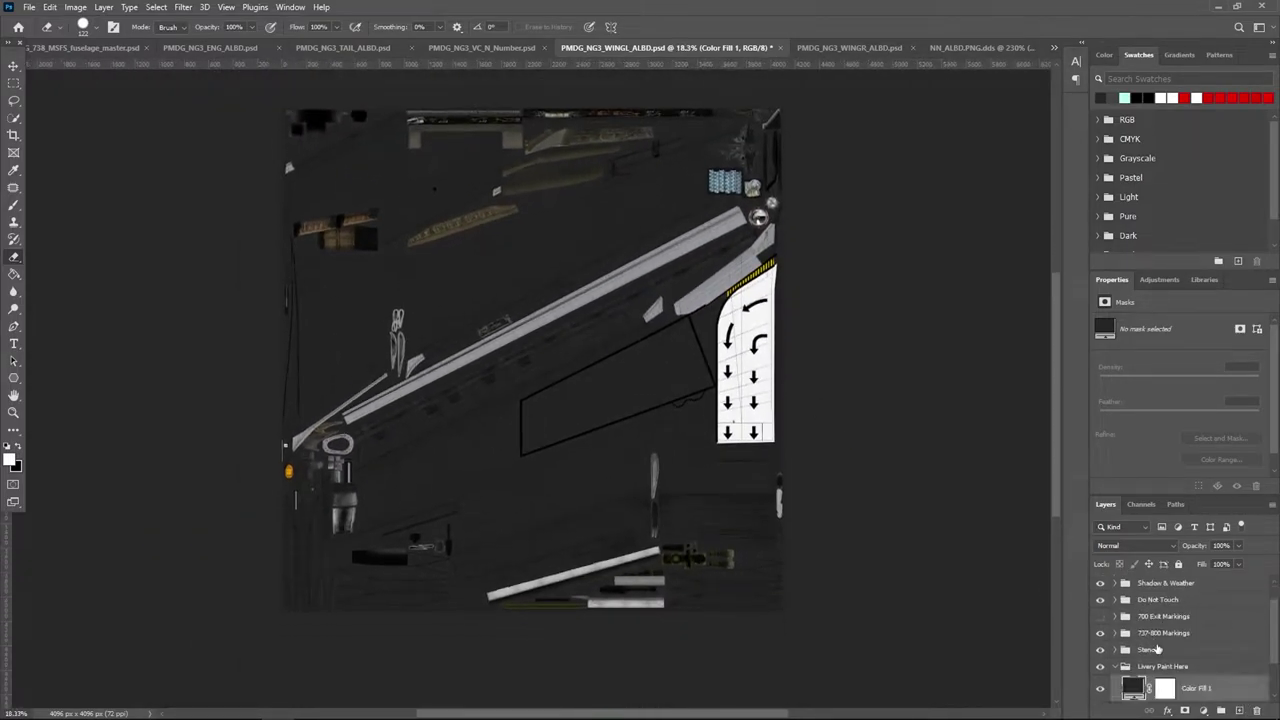
pyautogui.click(1100, 617)
pyautogui.scroll(1, 1180, 640)
pyautogui.click(1224, 660)
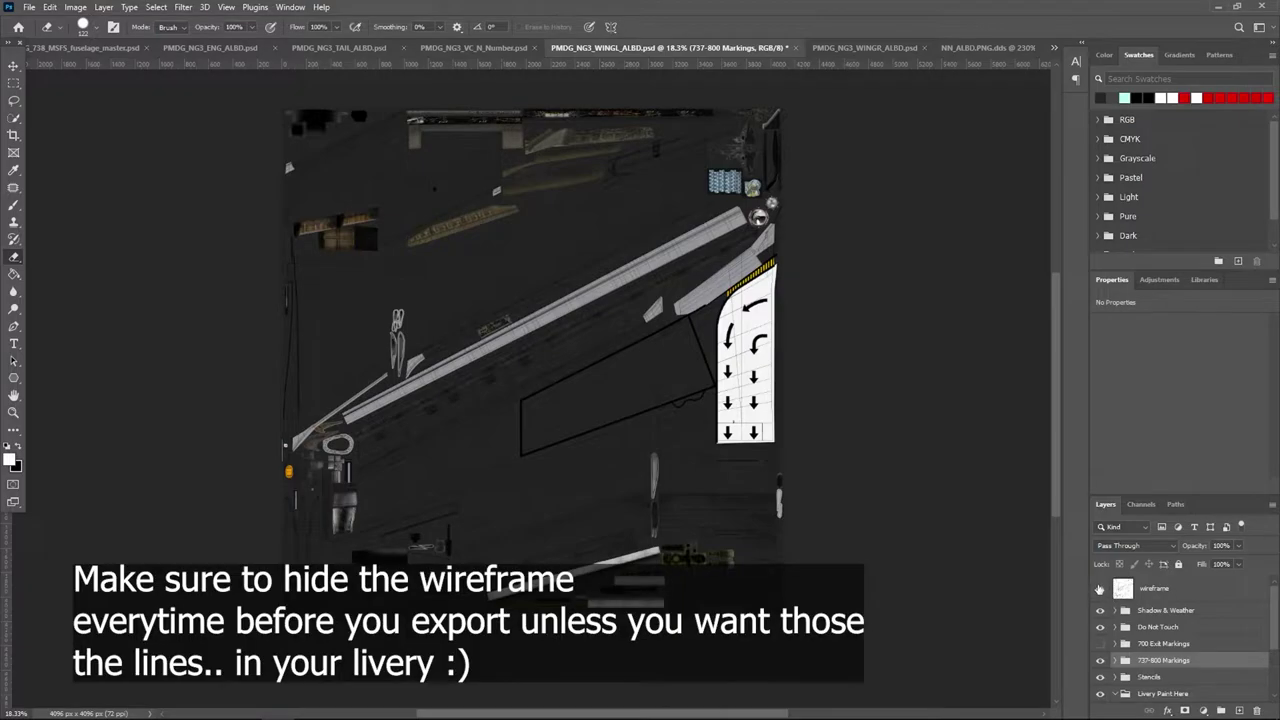
pyautogui.click(1100, 590)
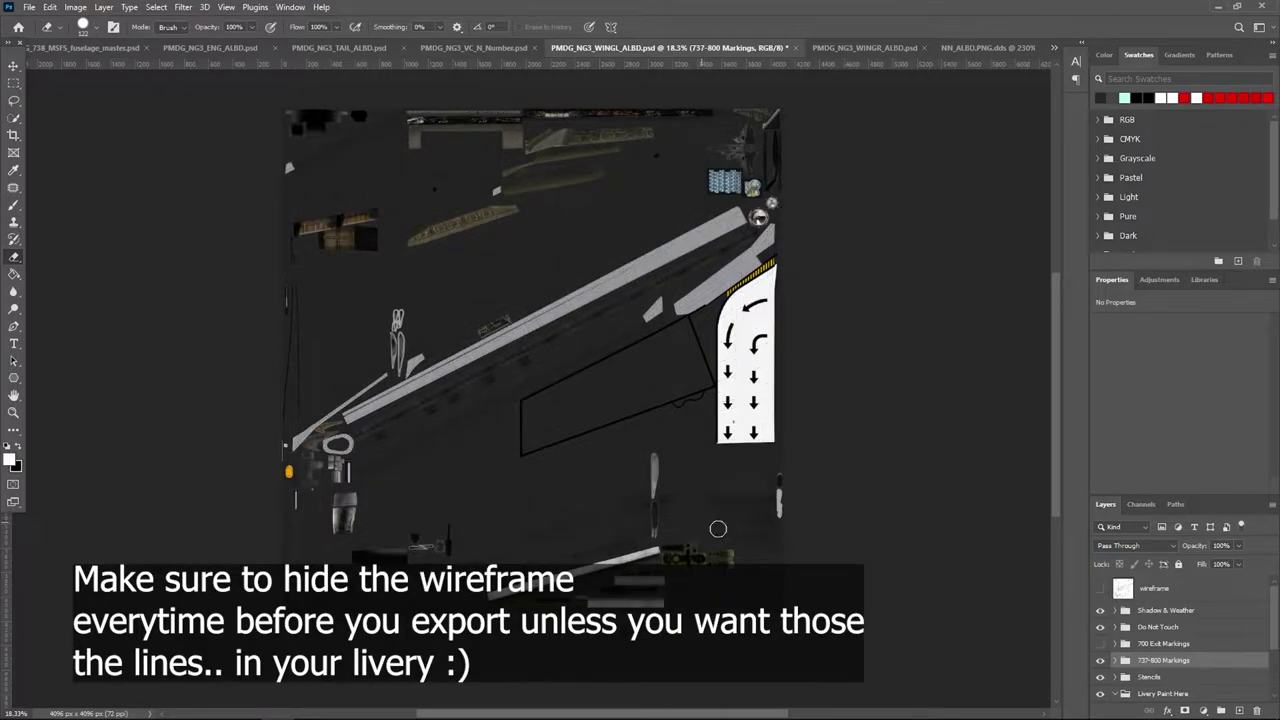
pyautogui.keyDown('alt'); pyautogui.scroll(5, 730, 527); pyautogui.keyUp('alt')
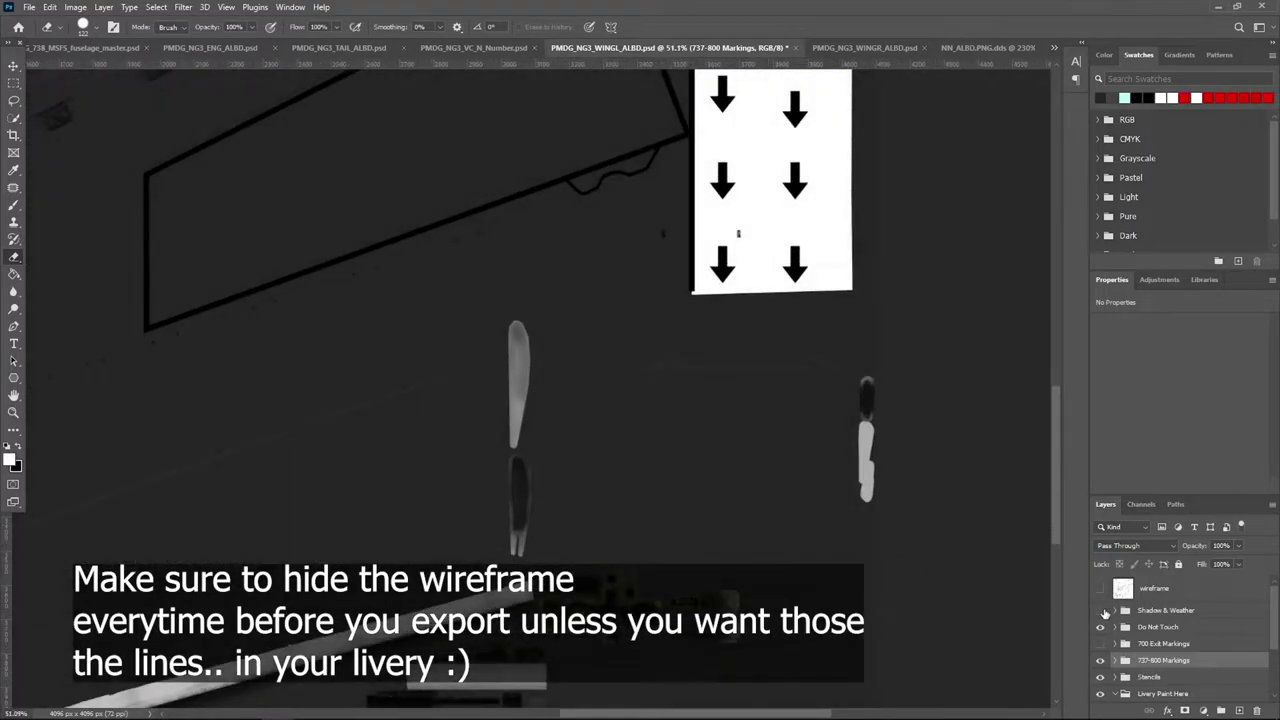
pyautogui.keyDown('alt'); pyautogui.scroll(-5, 974, 571); pyautogui.keyUp('alt')
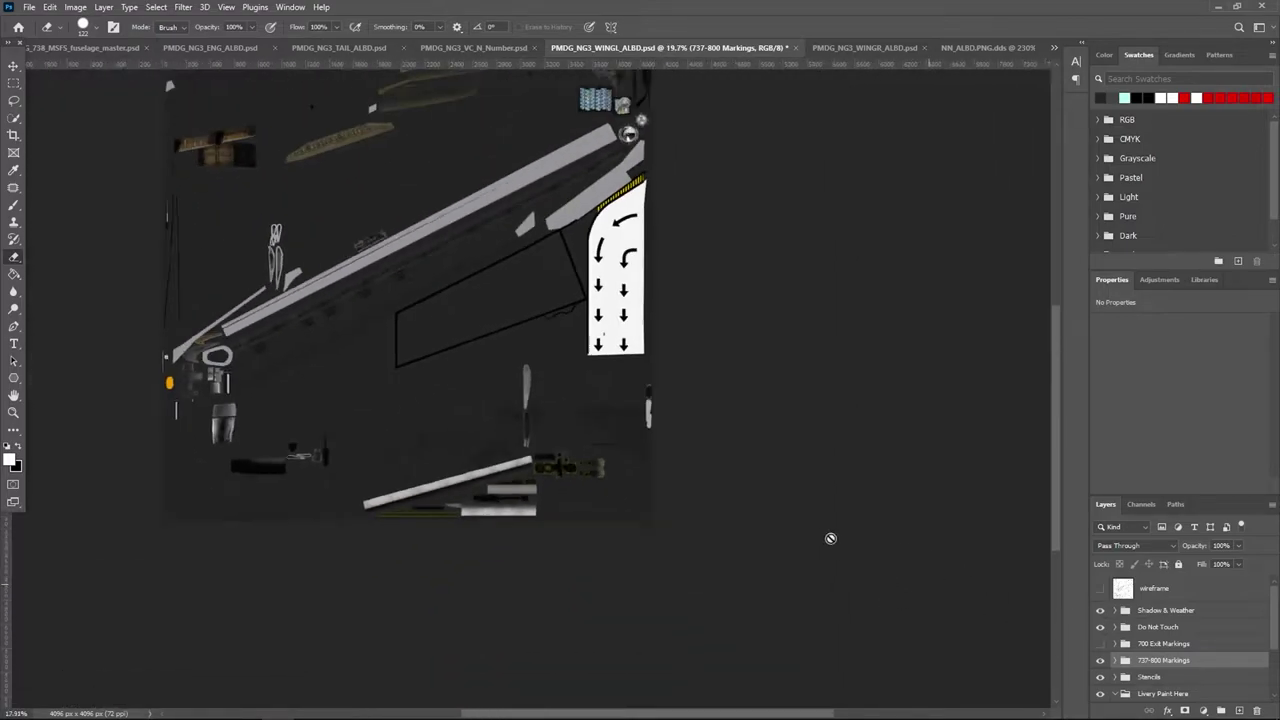
pyautogui.moveTo(786, 400); pyautogui.dragTo(927, 480)
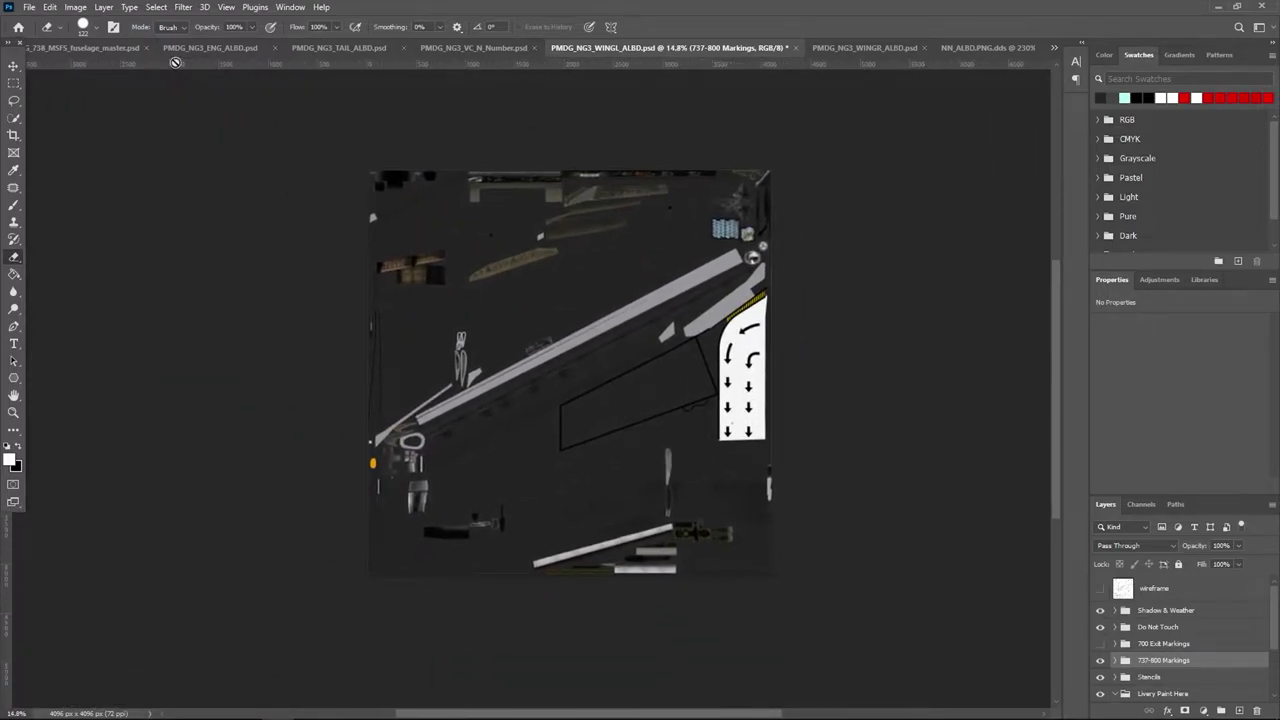
# Save a DDS copy of the left wing over PMDG_NG3_WINGL_ALBD.PNG.dds in the texture.AS-N506AS folder, using the NVIDIA Texture Tools Exporter format.
pyautogui.click(33, 8)
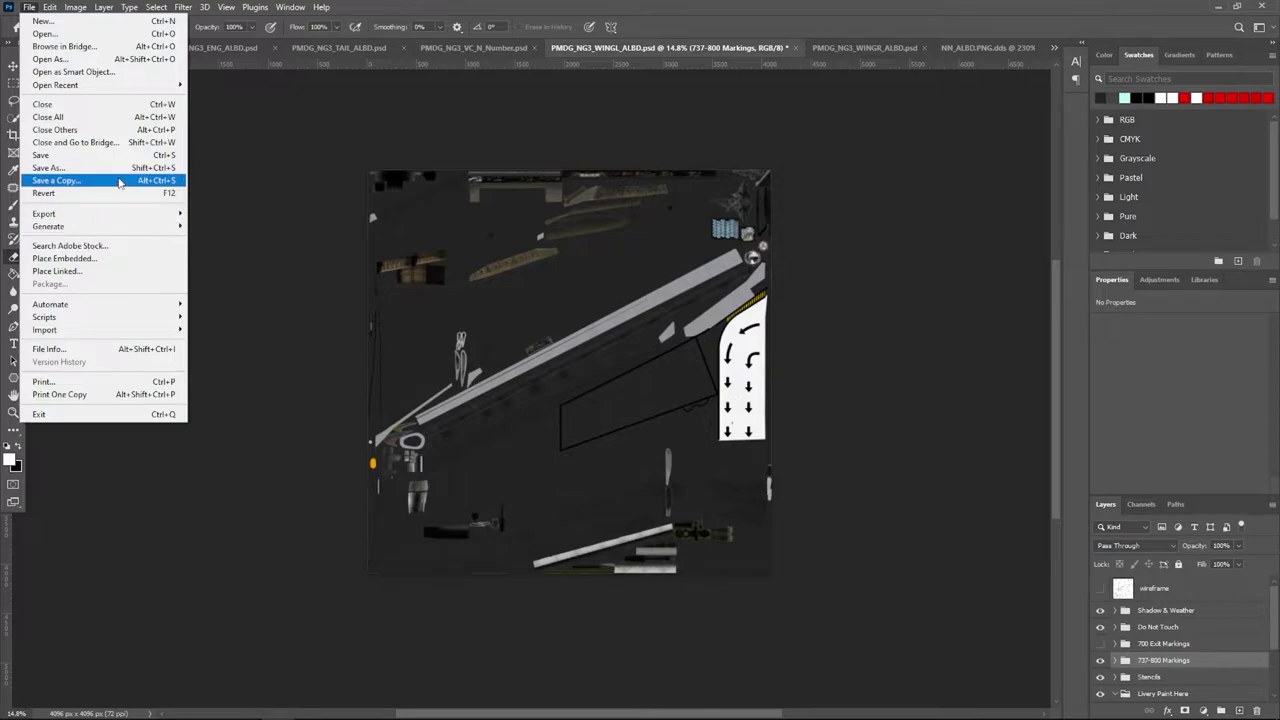
pyautogui.click(80, 177)
pyautogui.click(634, 190)
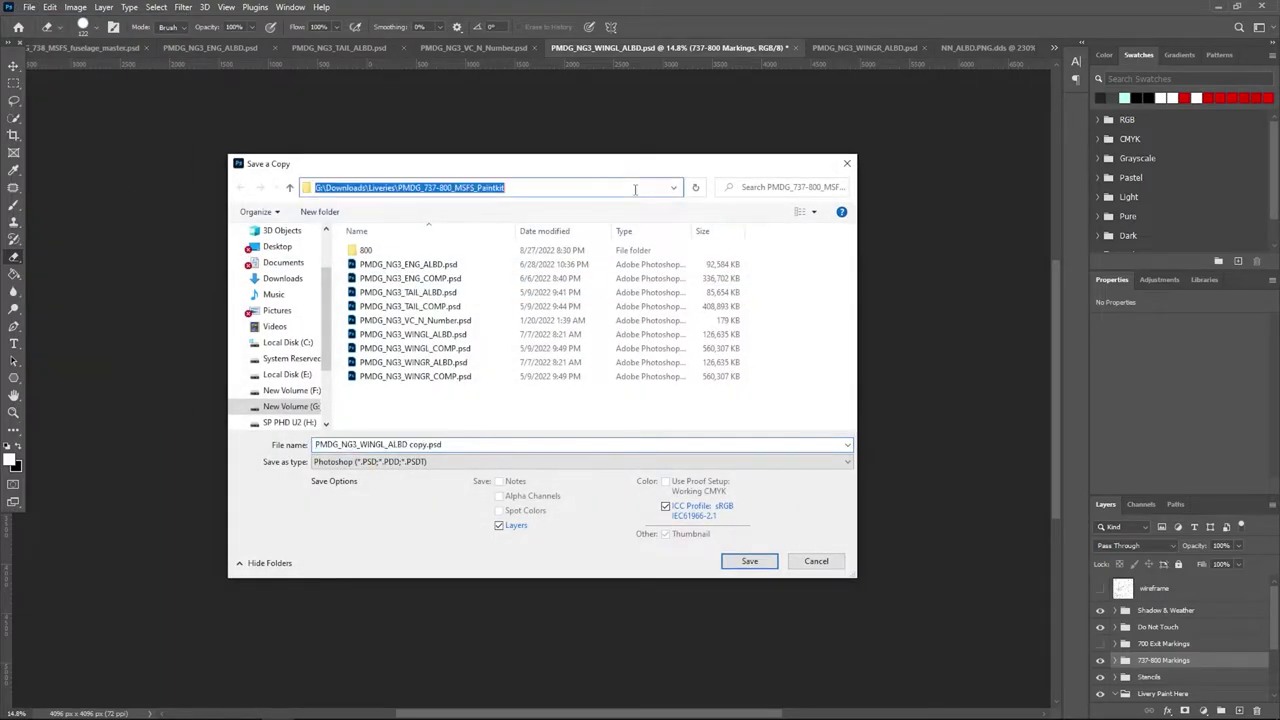
pyautogui.hotkey('ctrl', 'v')
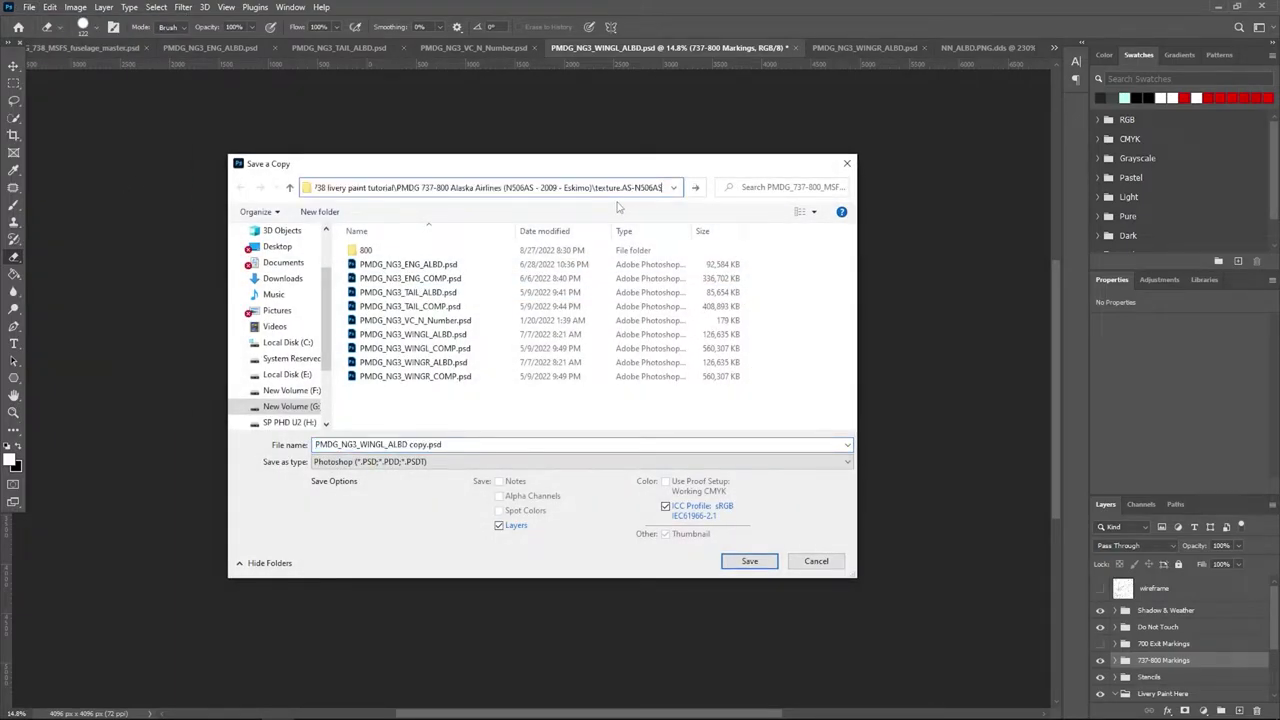
pyautogui.press('Return')
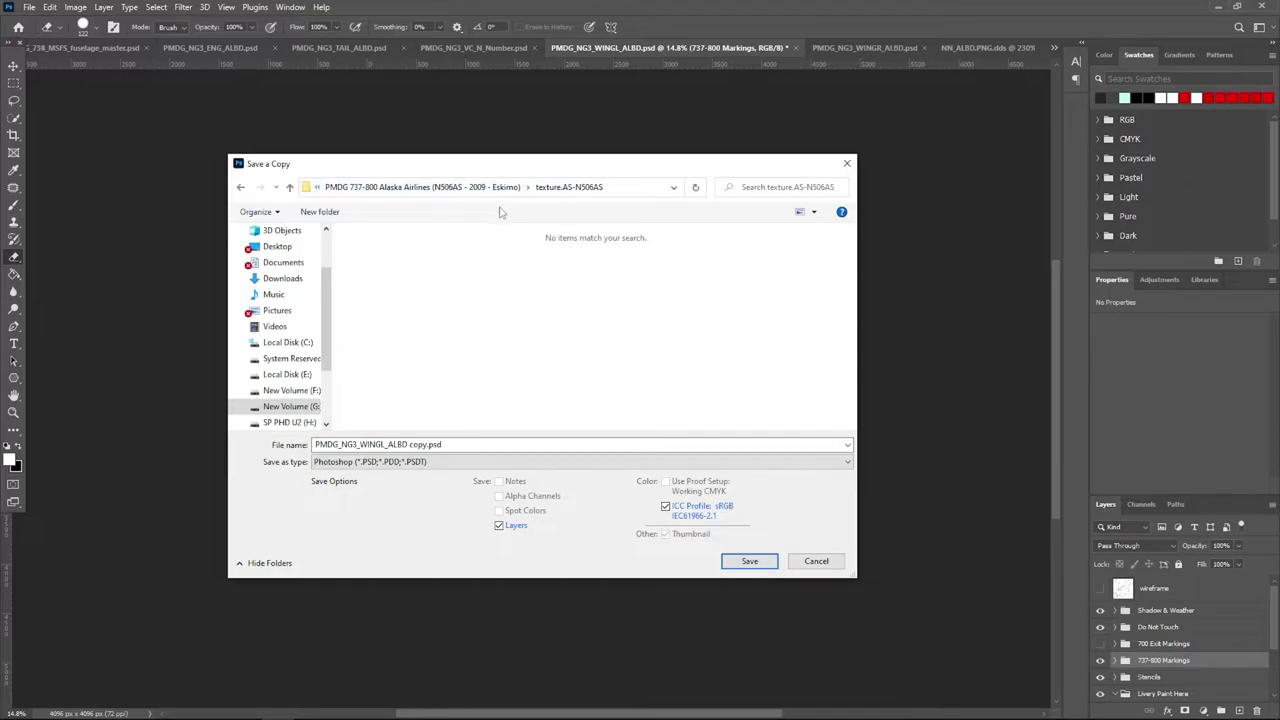
pyautogui.click(439, 462)
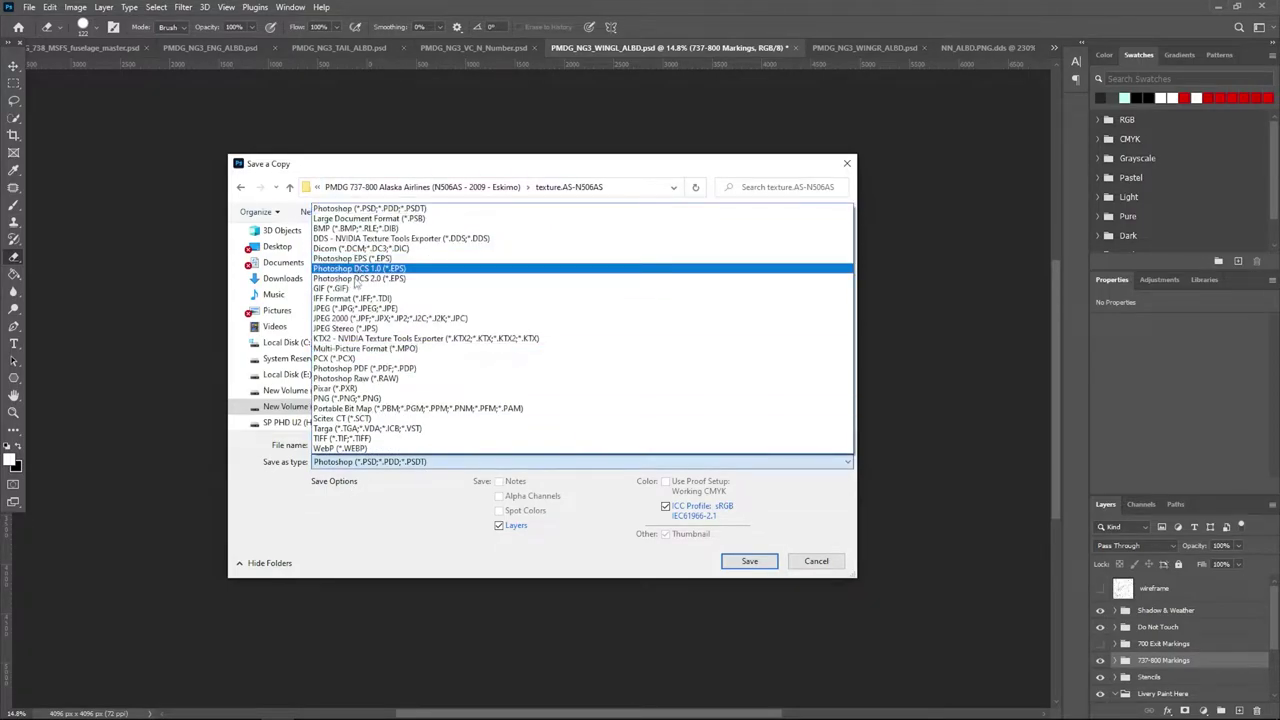
pyautogui.click(380, 238)
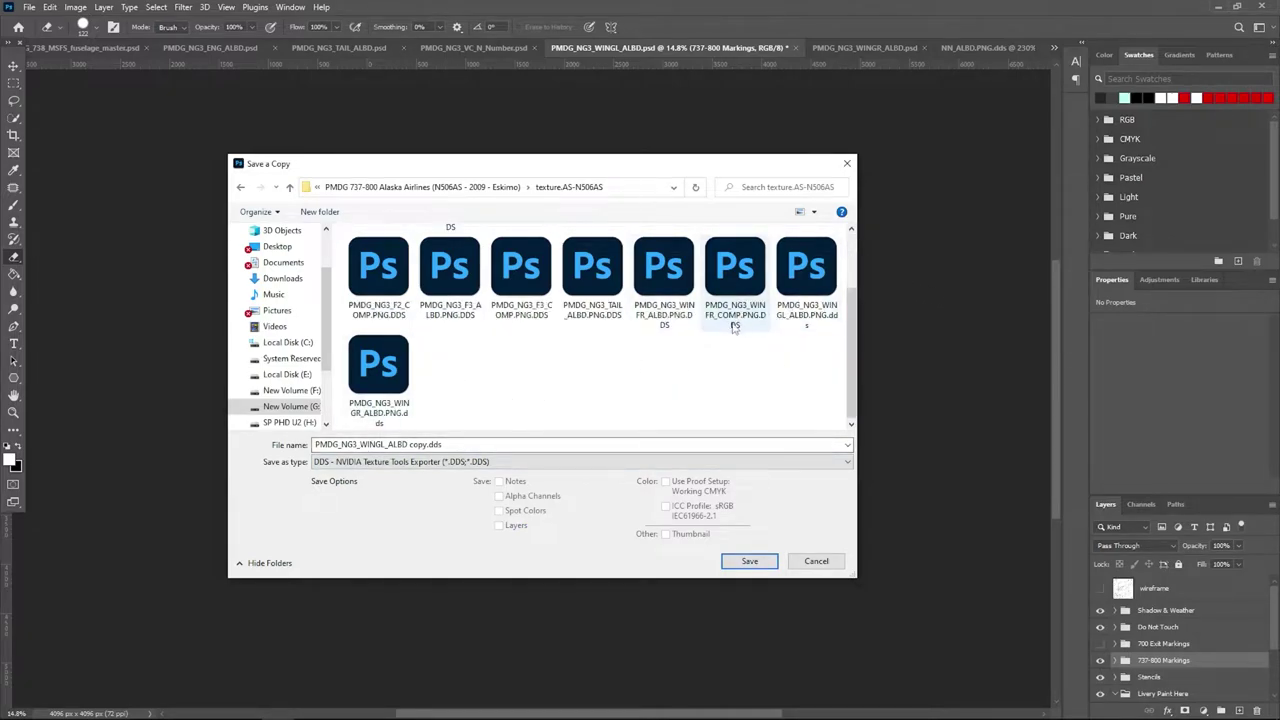
pyautogui.click(817, 285)
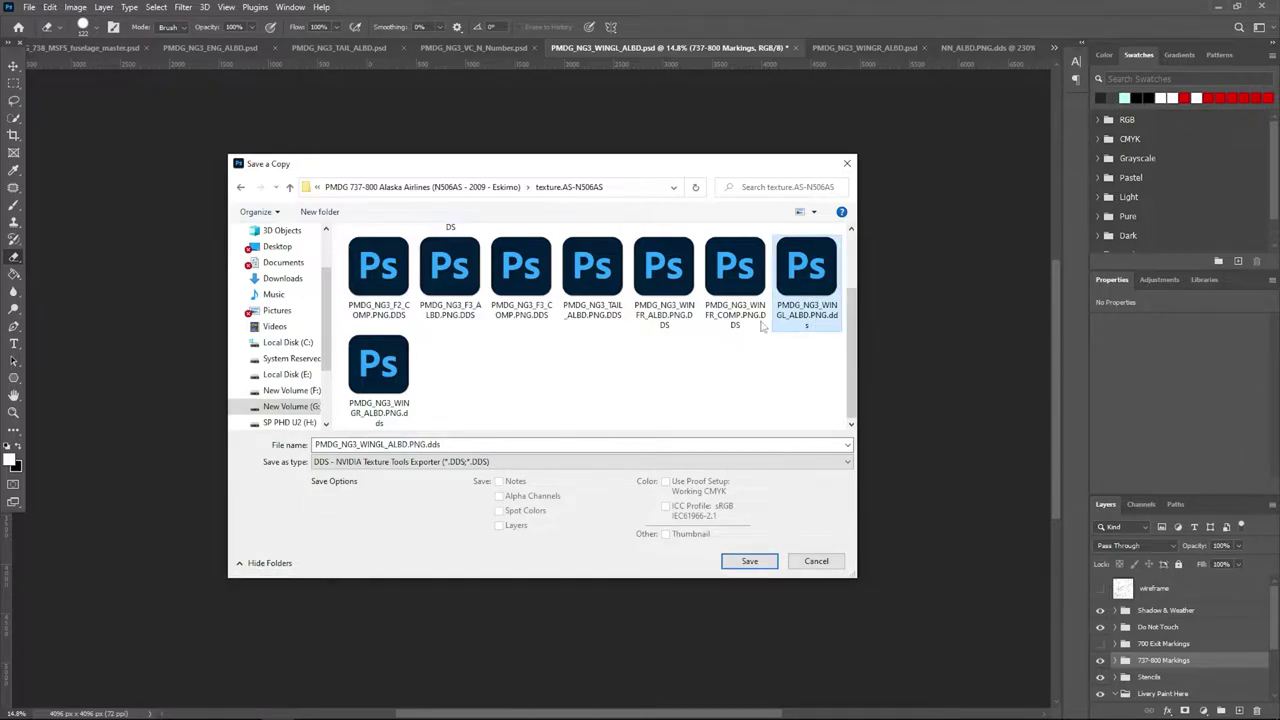
pyautogui.click(735, 560)
pyautogui.click(677, 368)
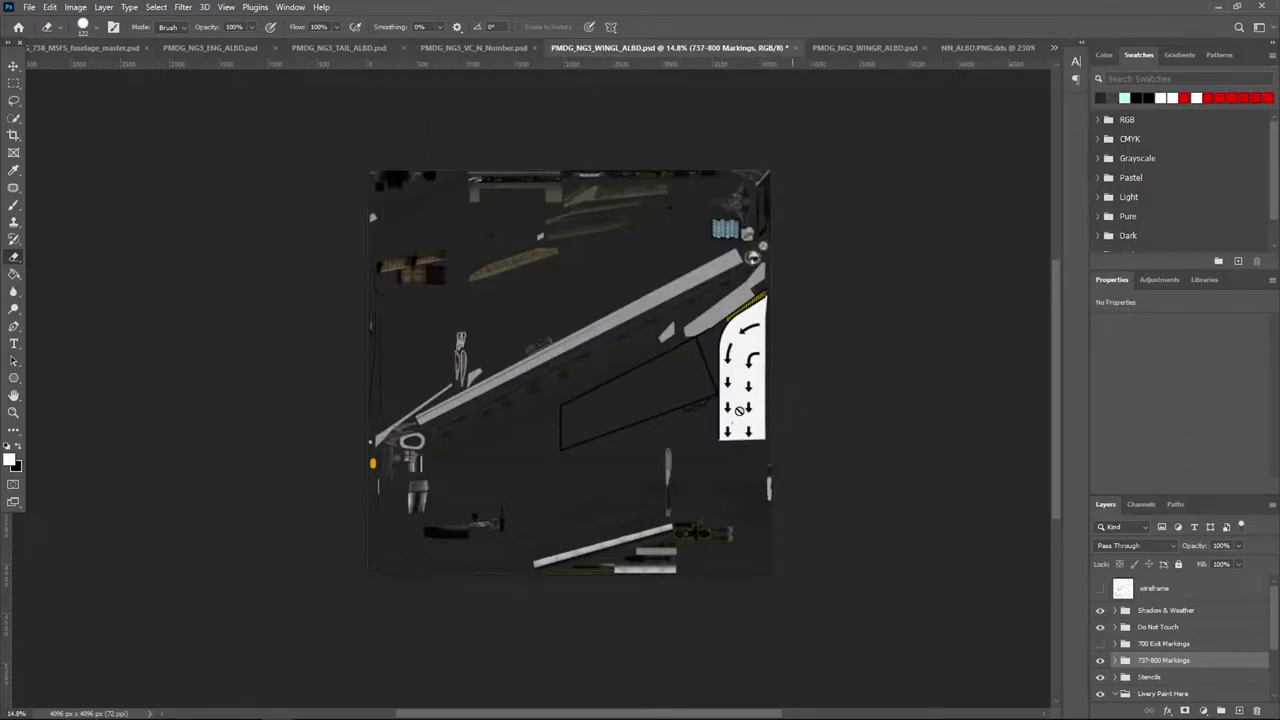
# Switch to PMDG_NG3_WINGR_ALBD.psd and set up a DDS copy in the texture.AS-N506AS folder with the NVIDIA Texture Tools Exporter format.
pyautogui.click(865, 47)
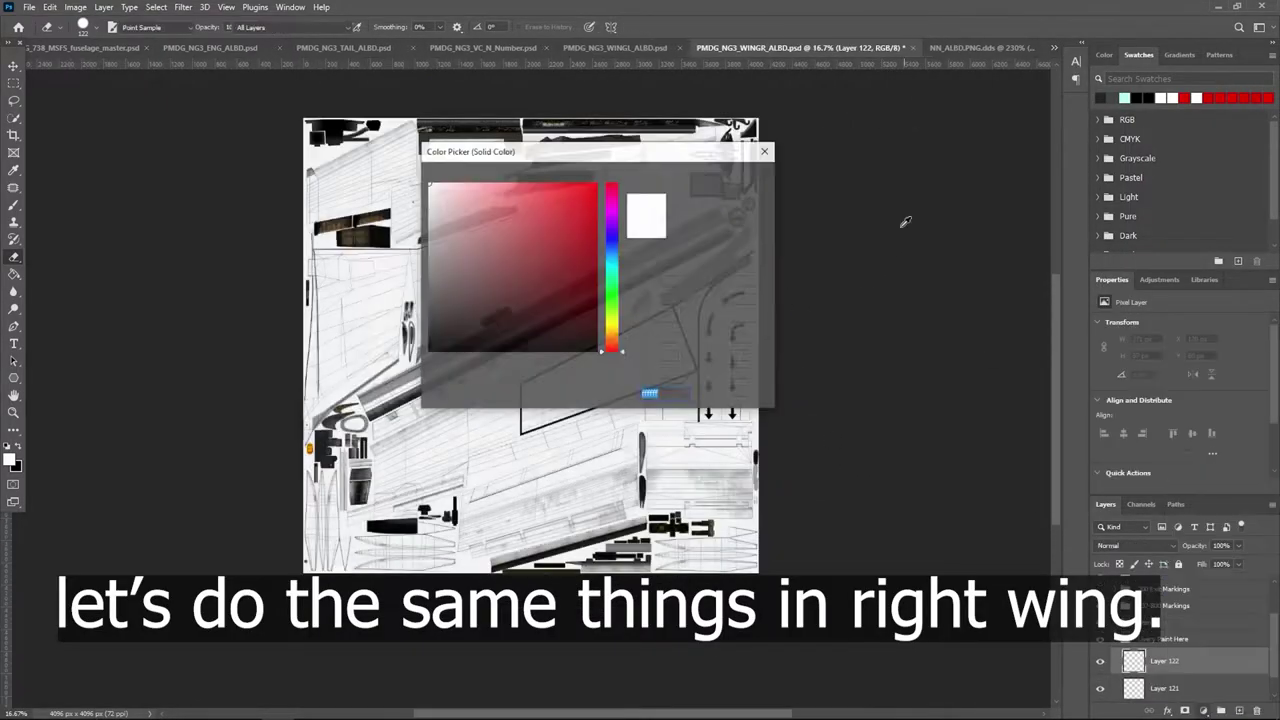
pyautogui.click(29, 7)
pyautogui.click(84, 186)
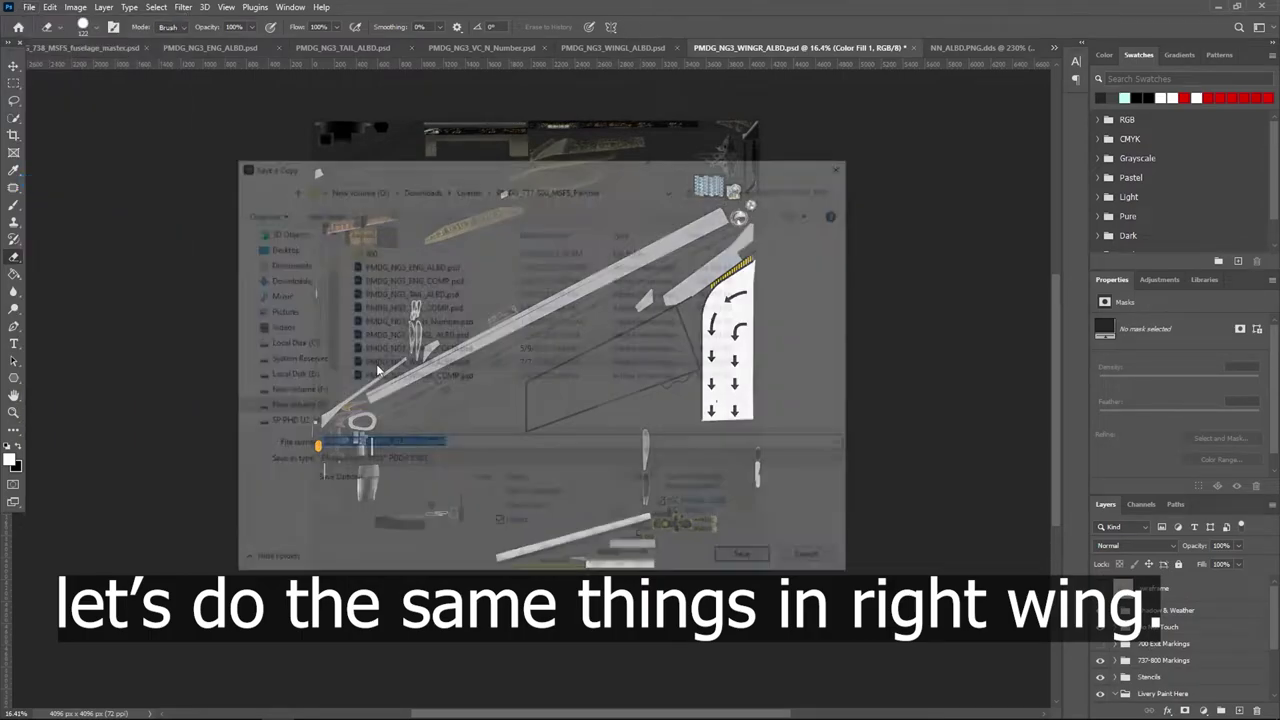
pyautogui.click(625, 188)
pyautogui.hotkey('ctrl', 'v')
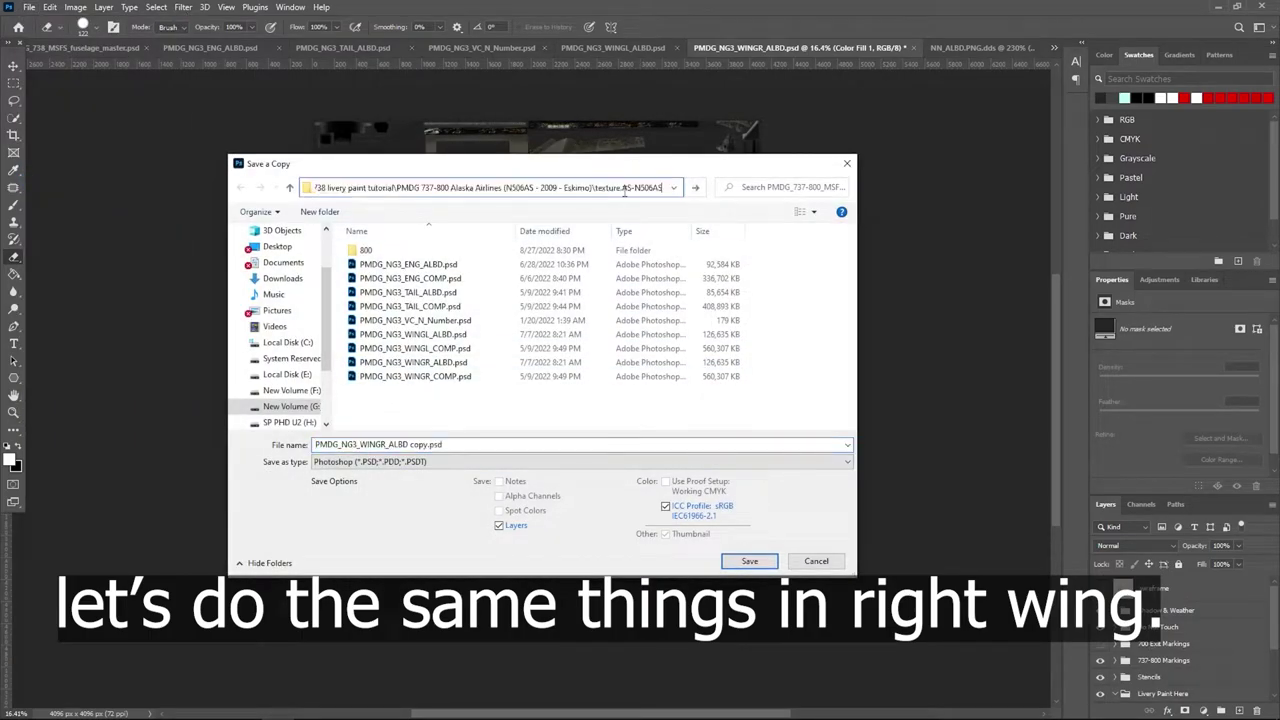
pyautogui.press('Return')
pyautogui.click(459, 461)
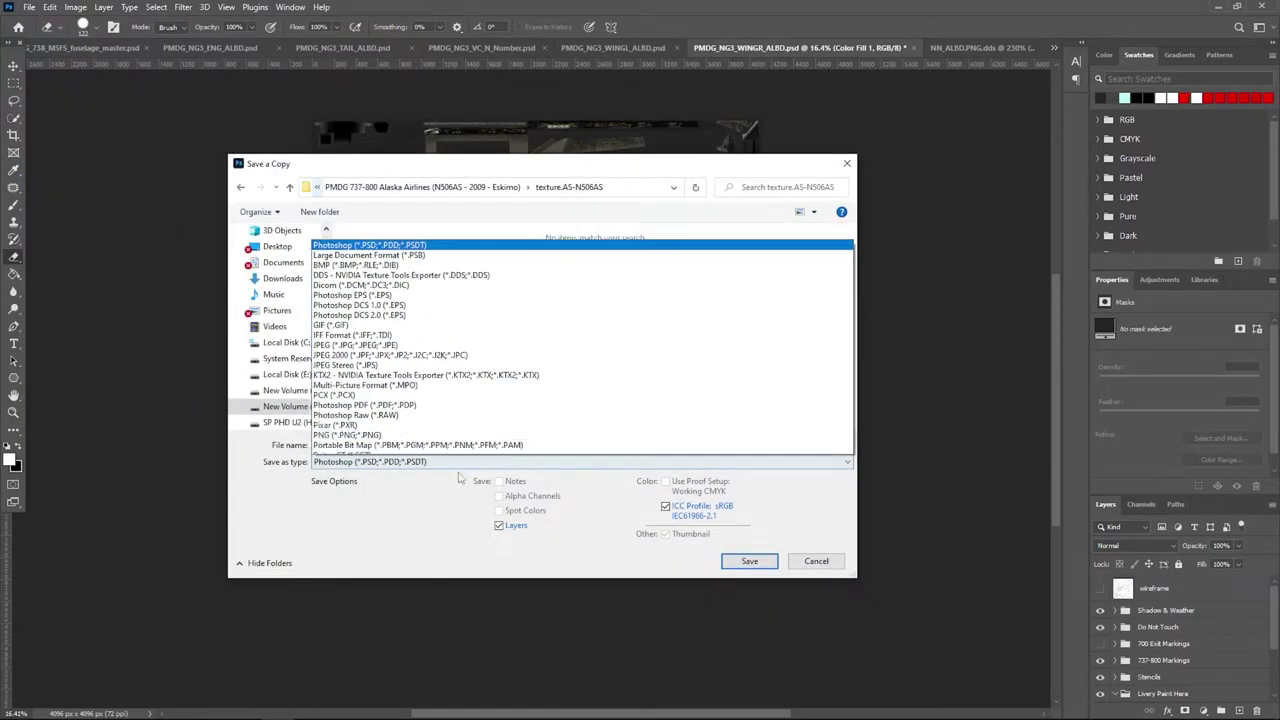
pyautogui.click(459, 242)
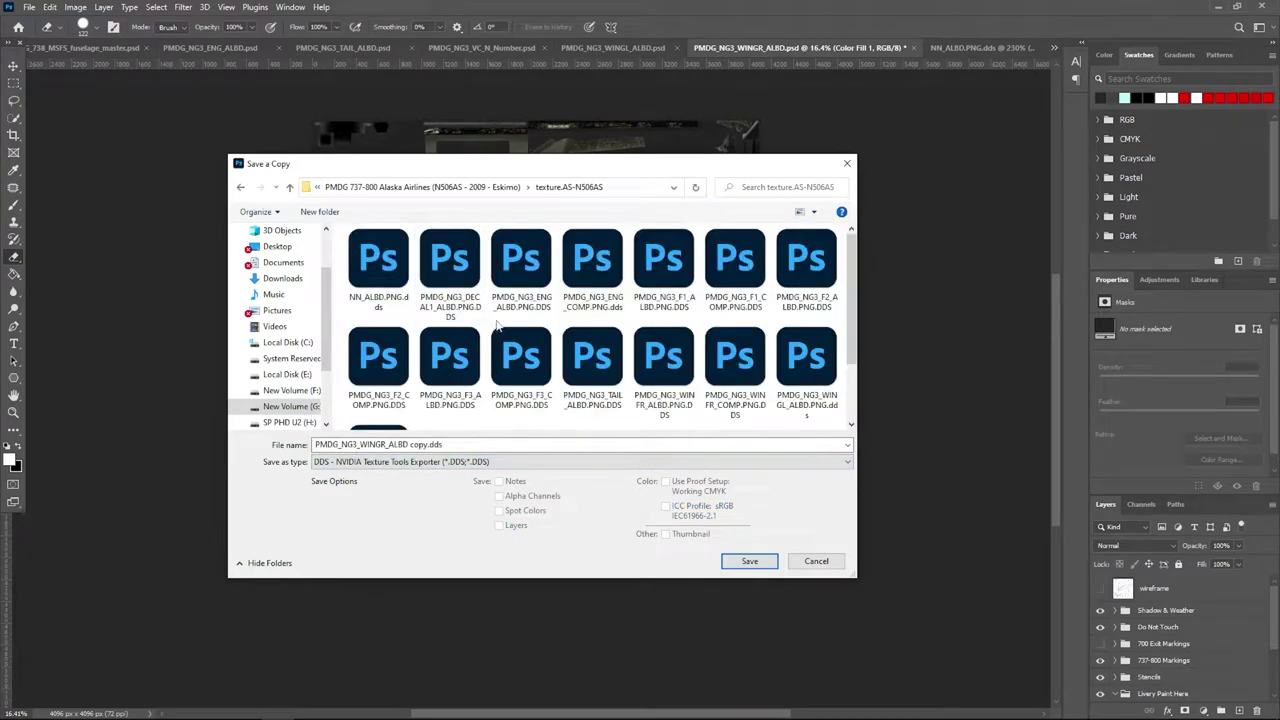
# Replace PMDG_NG3_WINGR_ALBD.PNG.dds with the right wing texture, exporting it in BC7 format with mipmaps, and return to the document.
pyautogui.scroll(-2, 497, 357)
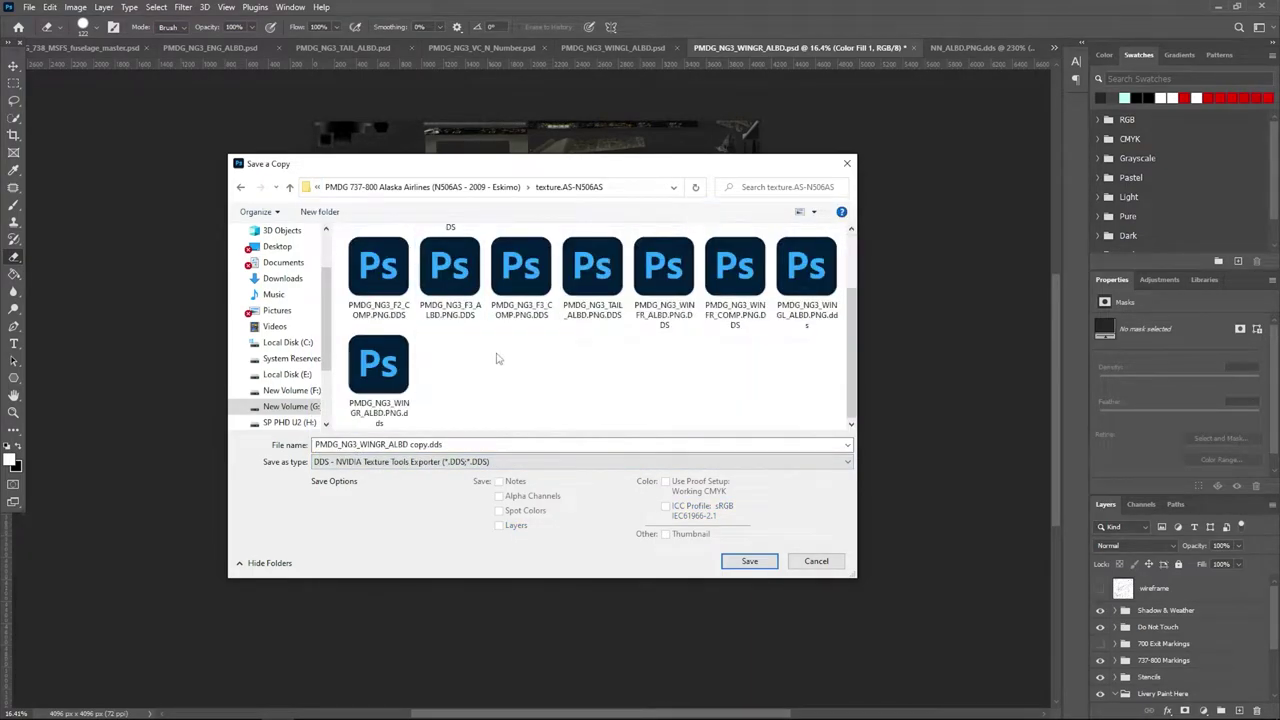
pyautogui.click(388, 388)
pyautogui.click(764, 561)
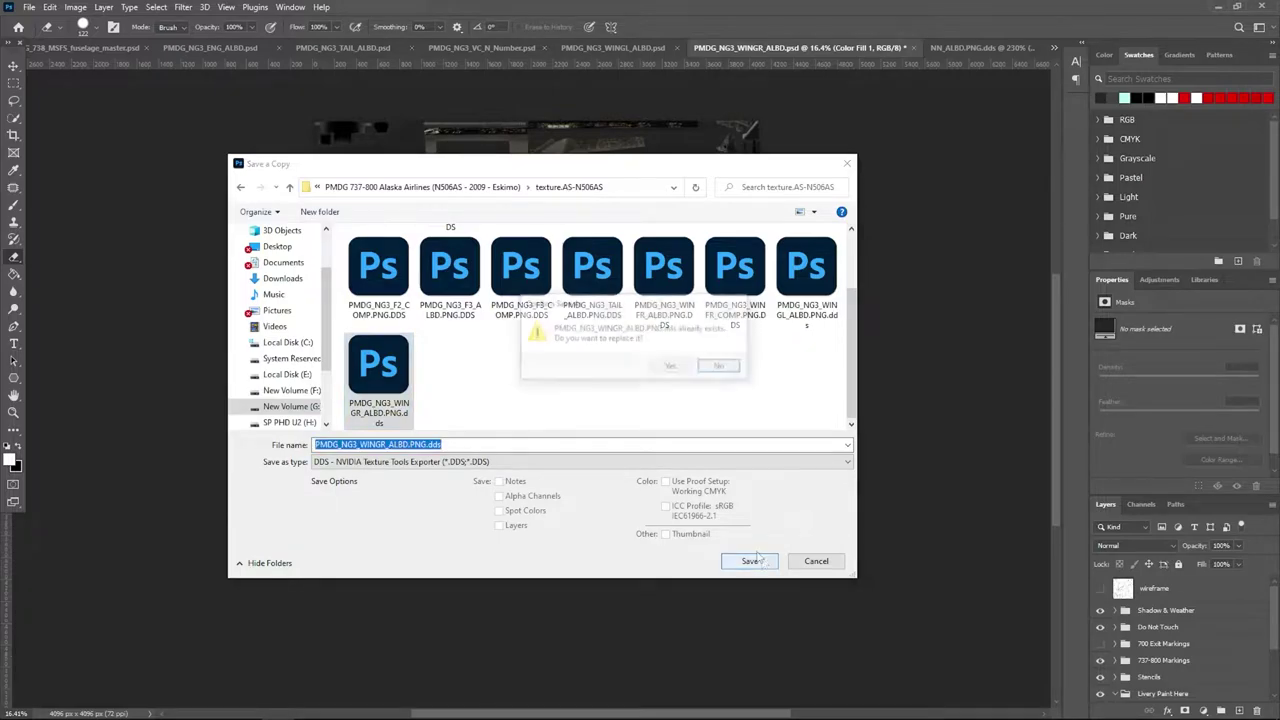
pyautogui.click(673, 367)
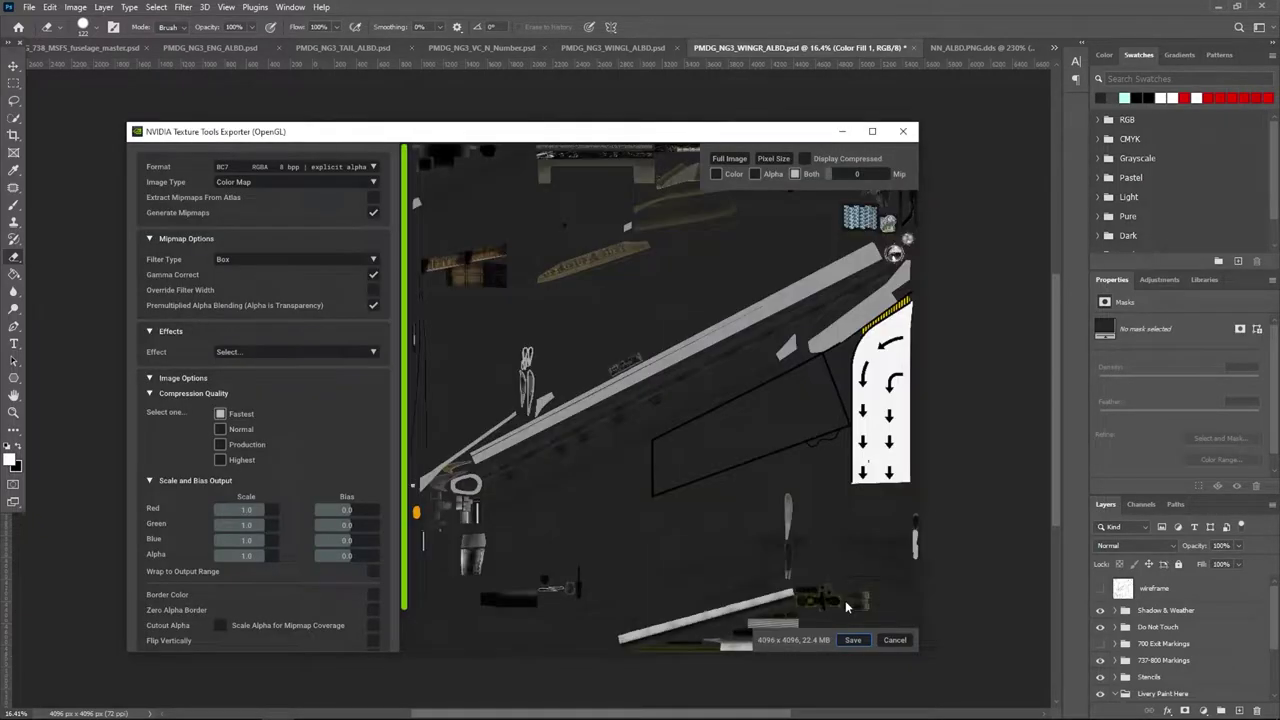
pyautogui.click(851, 641)
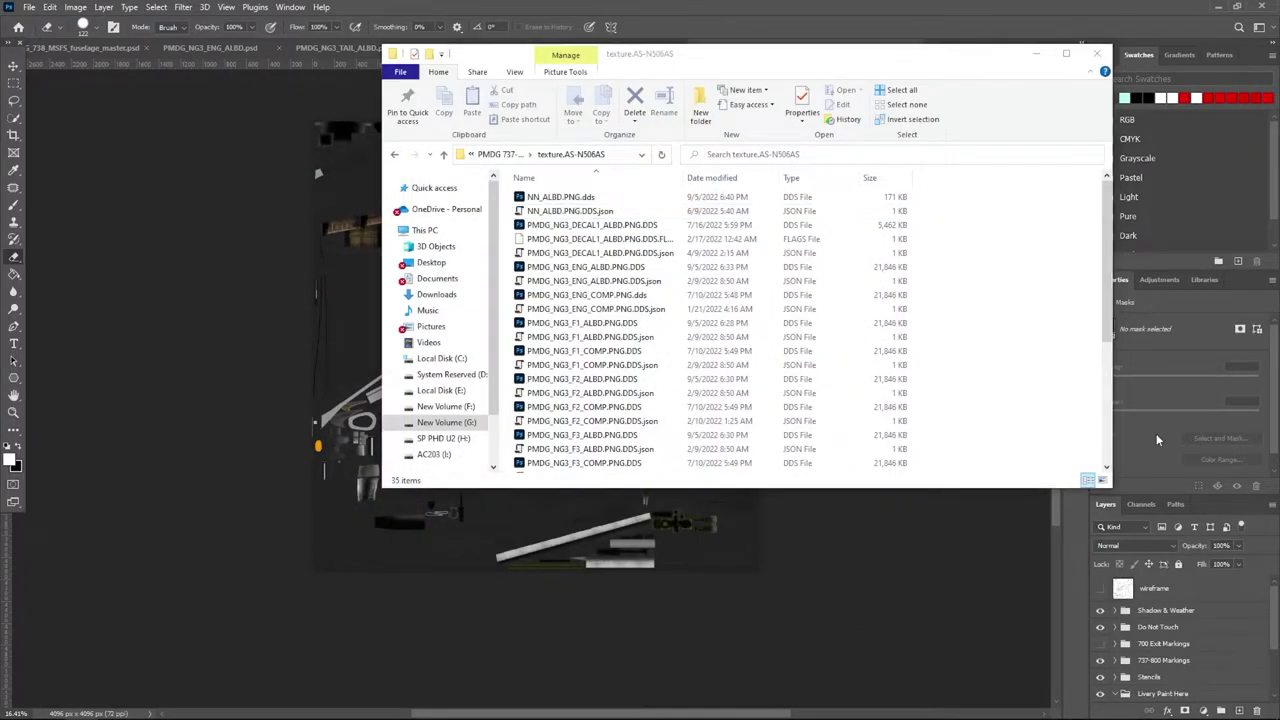
pyautogui.click(1152, 453)
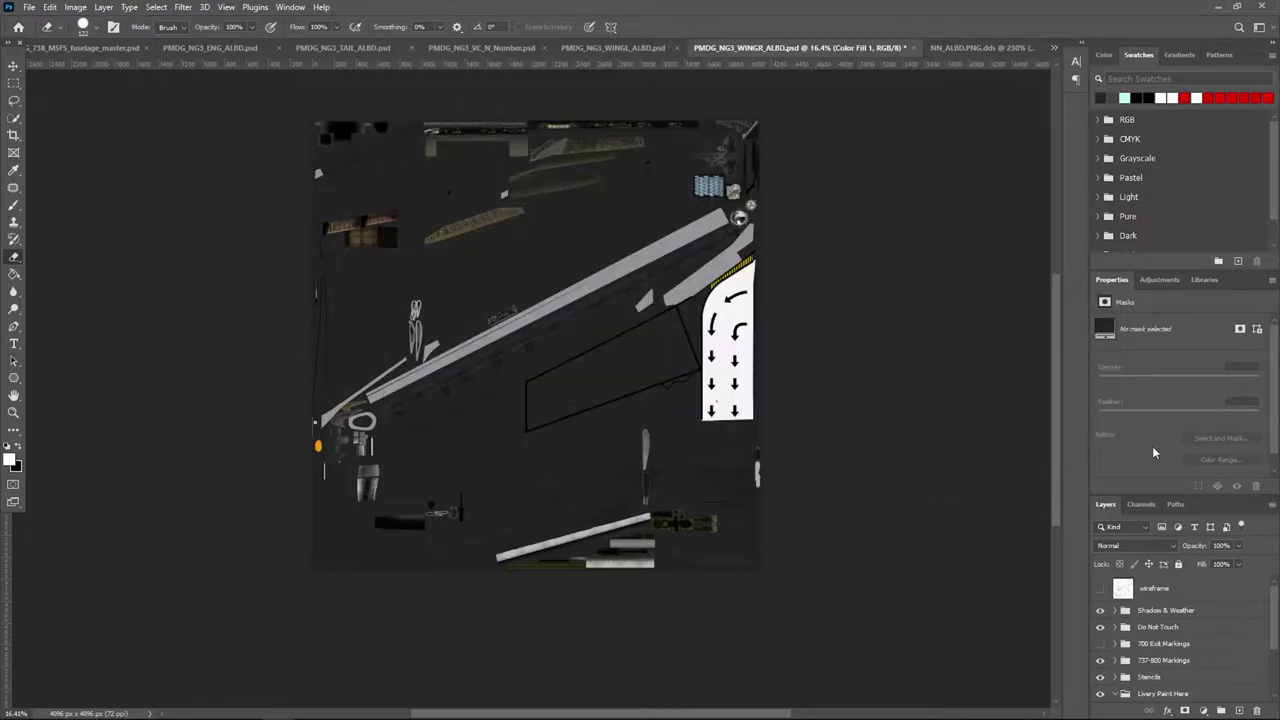
# Review the painted cockpit registration, wing, tail and engine documents and check the list of open files.
pyautogui.click(985, 47)
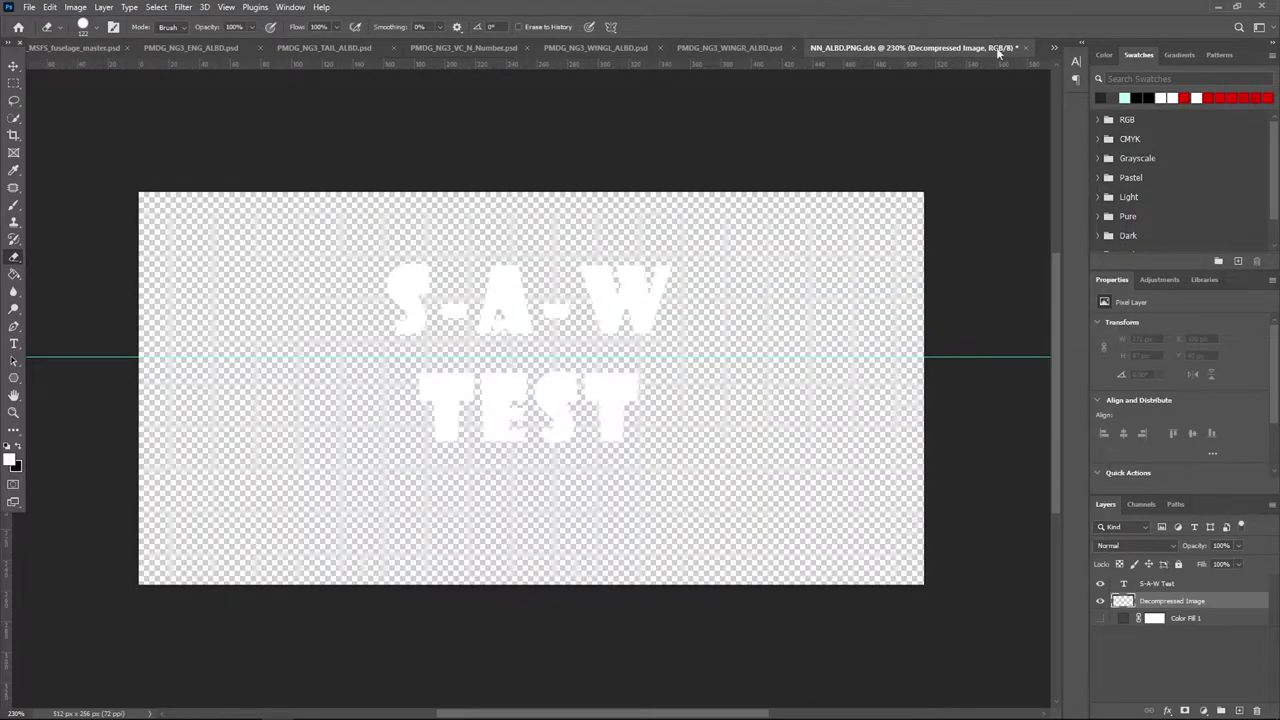
pyautogui.click(605, 48)
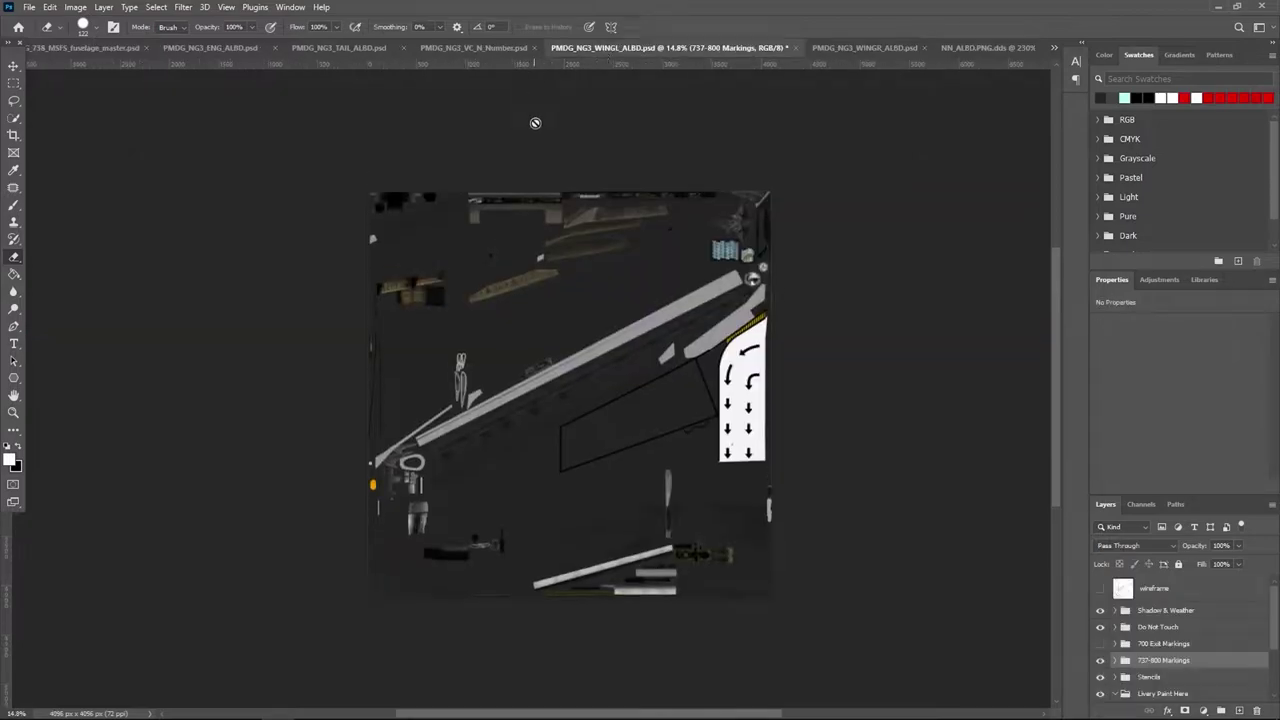
pyautogui.click(462, 50)
pyautogui.click(354, 52)
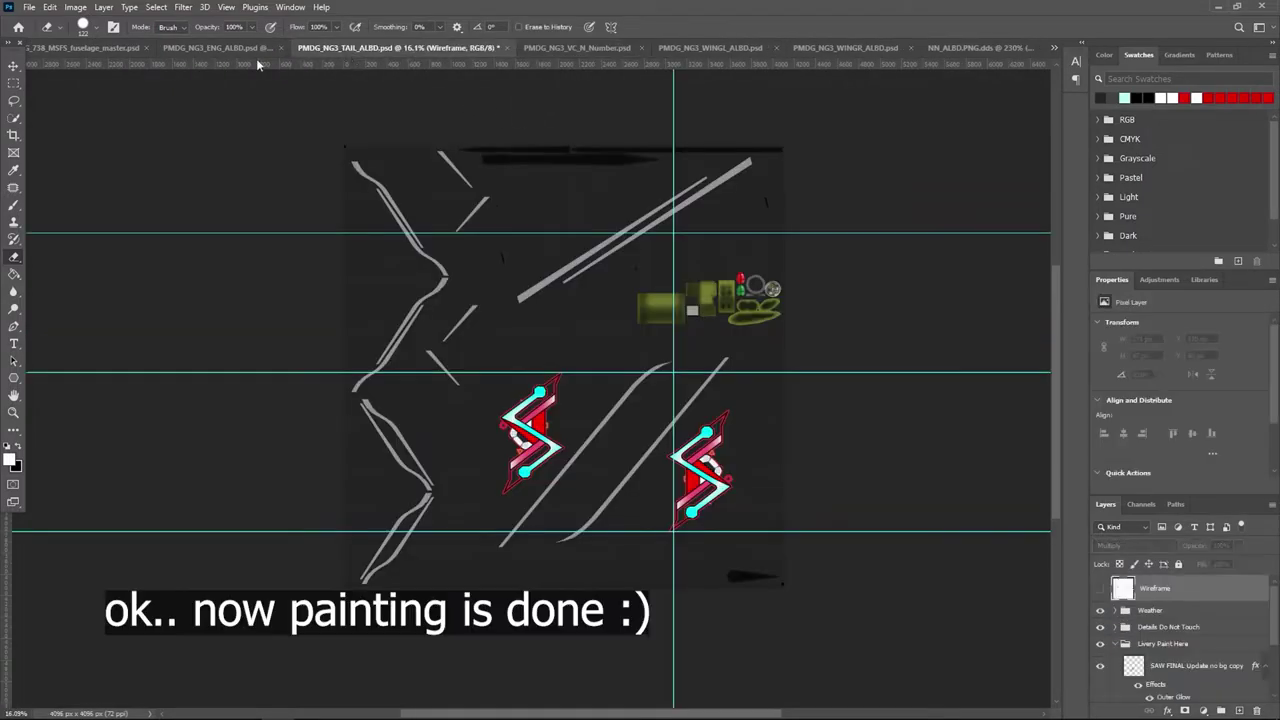
pyautogui.click(205, 52)
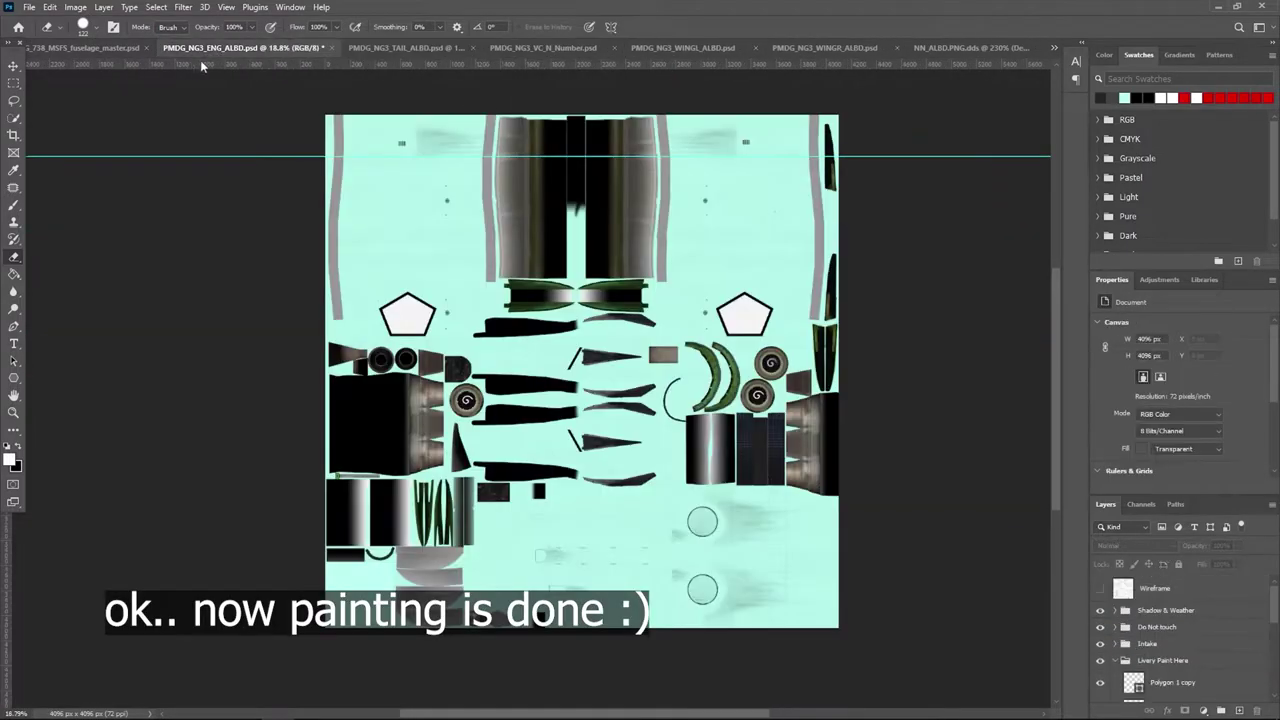
pyautogui.click(818, 49)
pyautogui.click(962, 48)
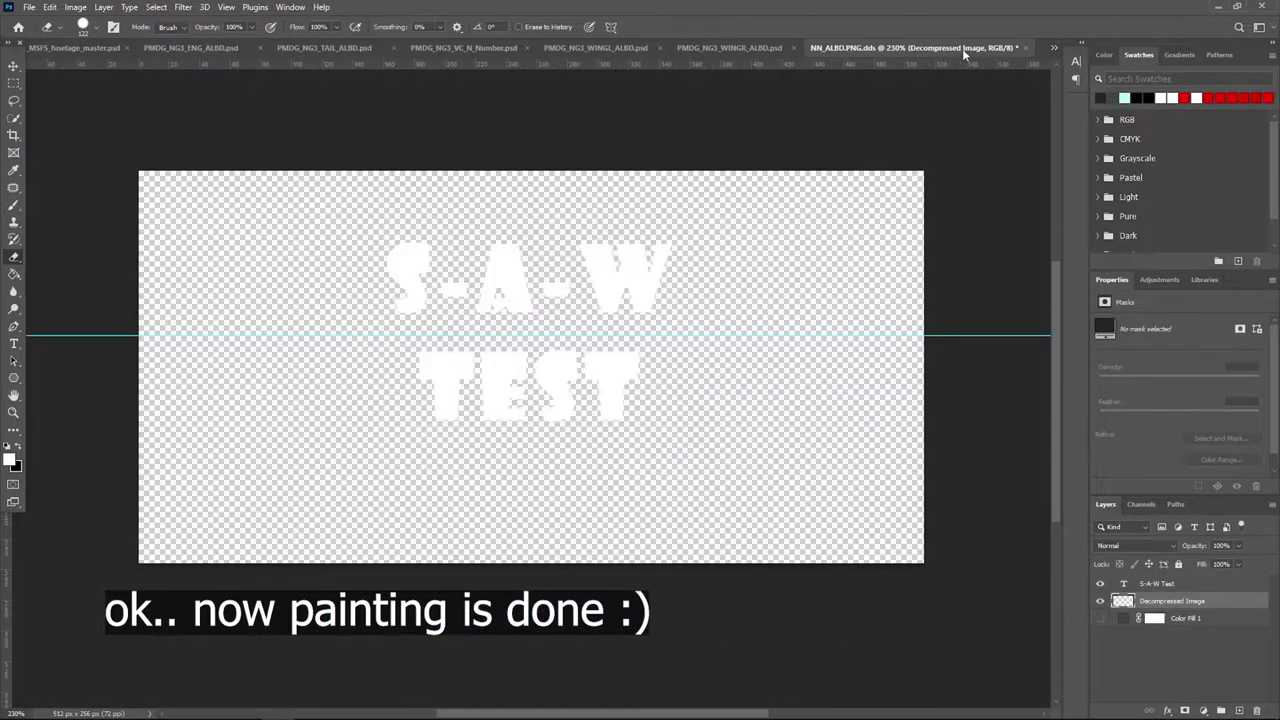
pyautogui.click(1056, 47)
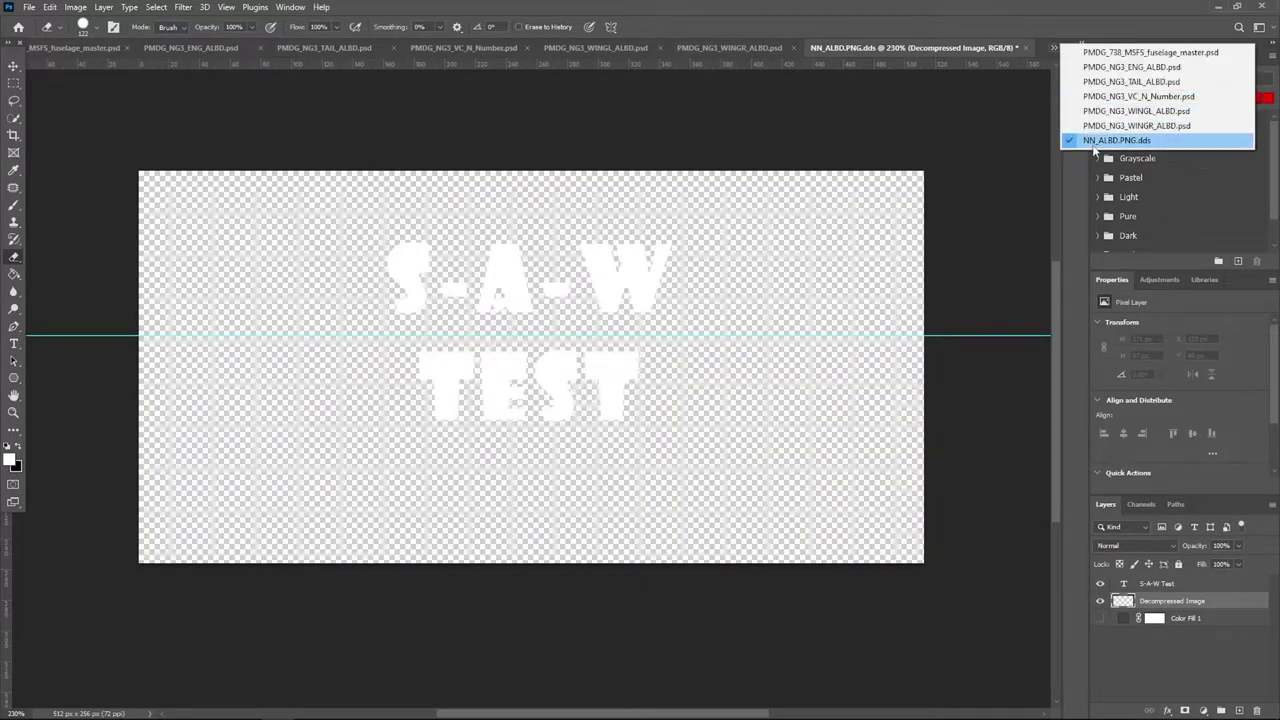
pyautogui.click(1052, 46)
pyautogui.scroll(-1, 384, 482)
pyautogui.press('super')
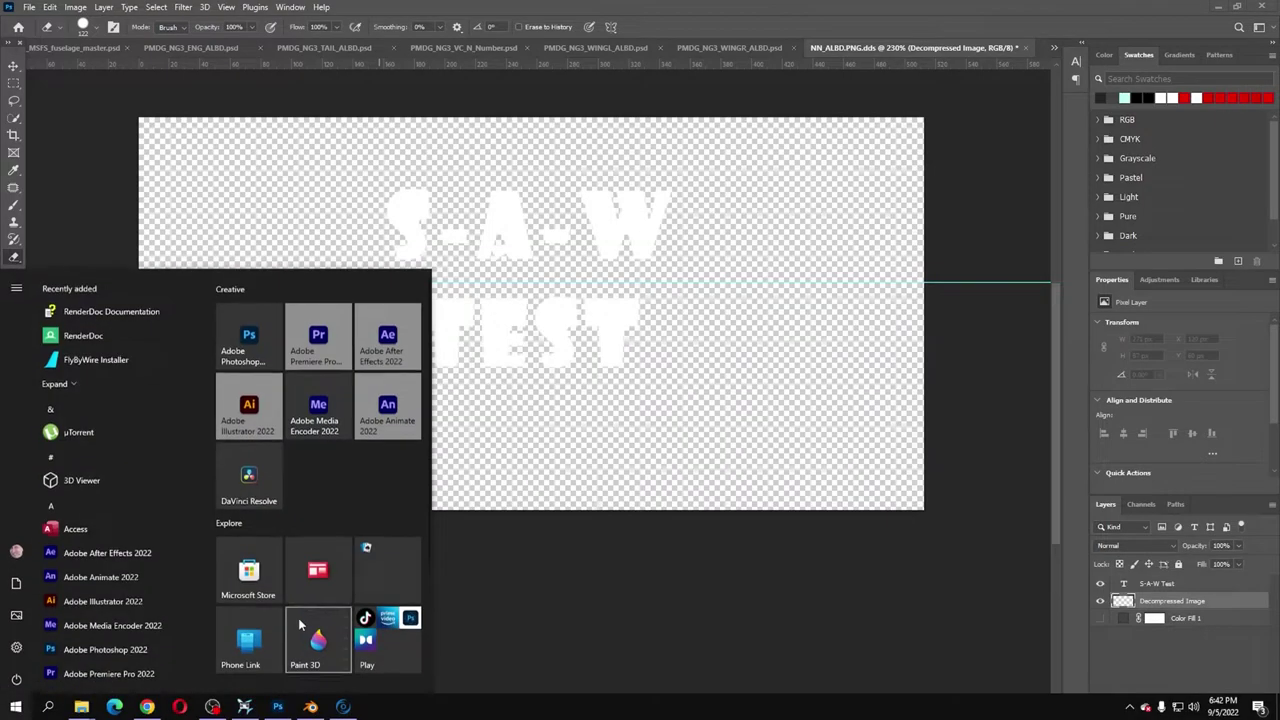
pyautogui.press('super')
pyautogui.press('super')
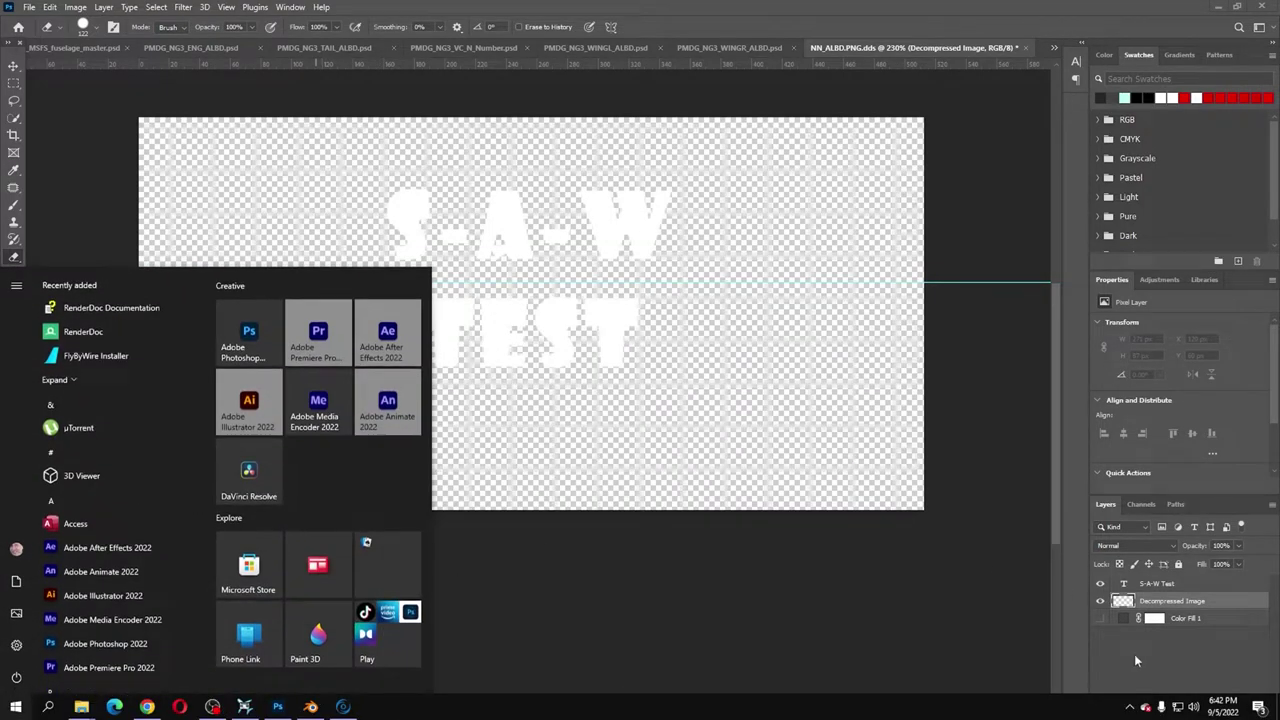
pyautogui.press('super')
pyautogui.press('super')
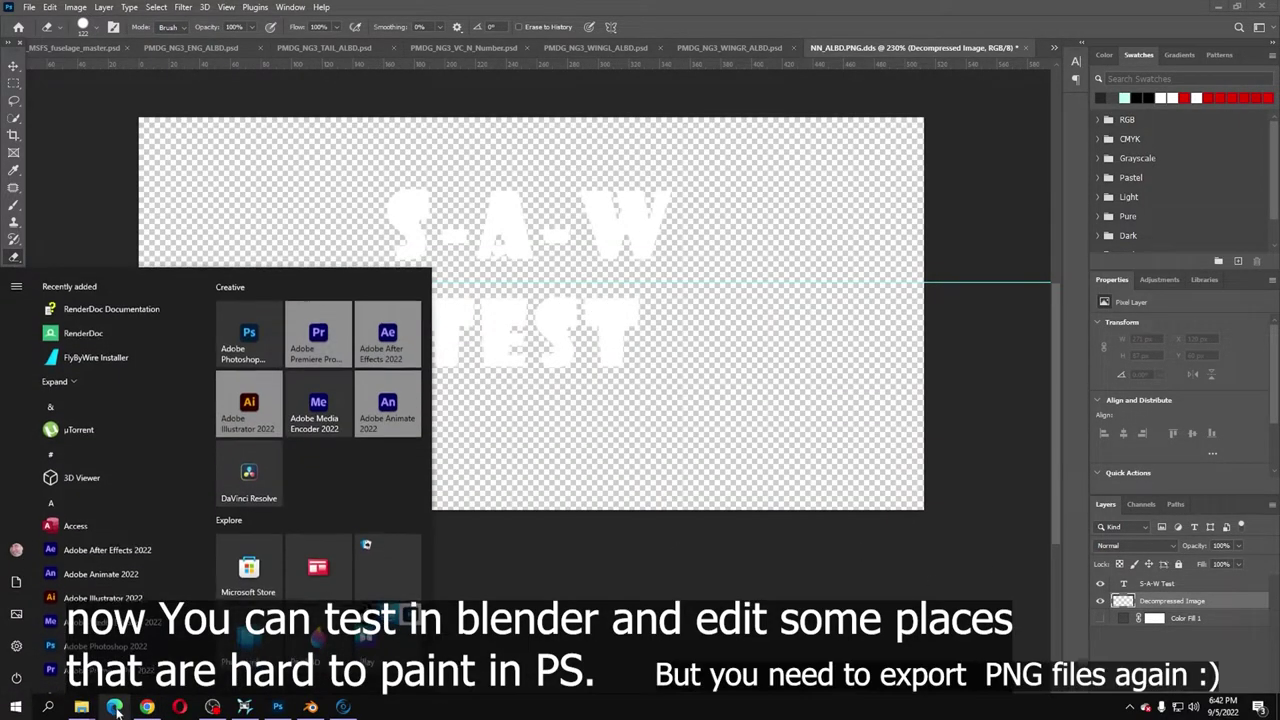
pyautogui.moveTo(85, 707)
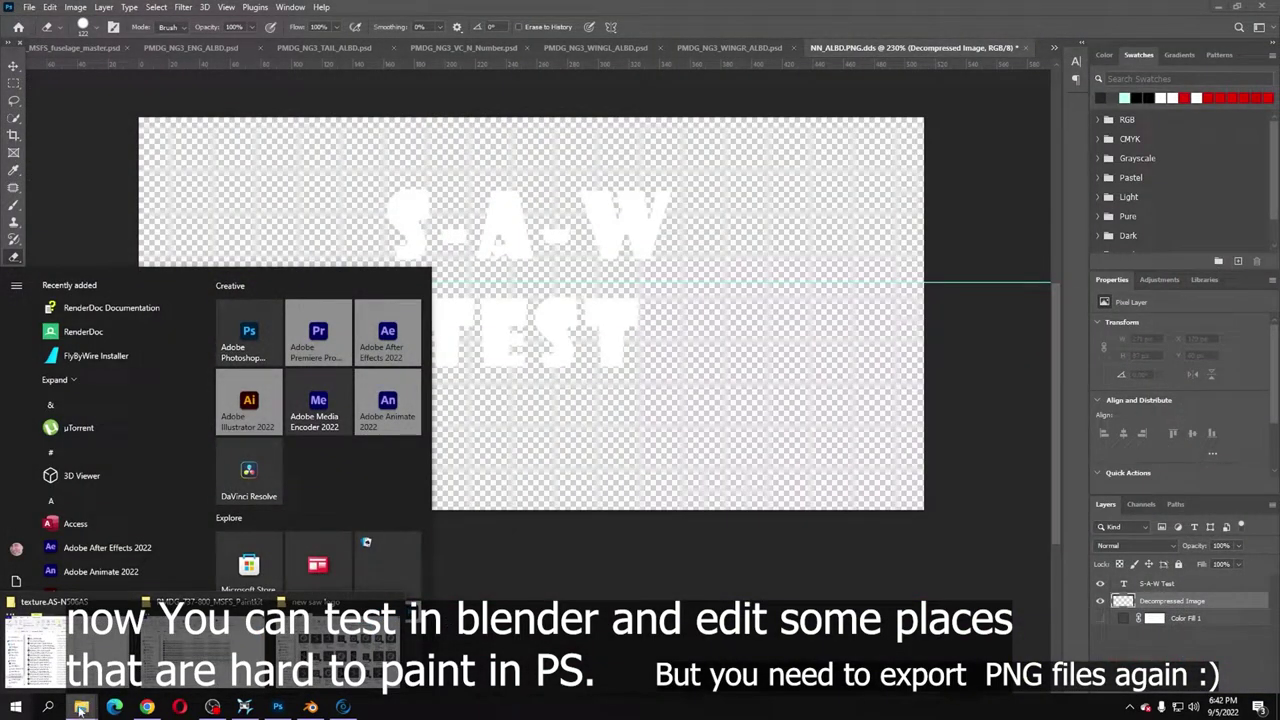
pyautogui.click(1133, 653)
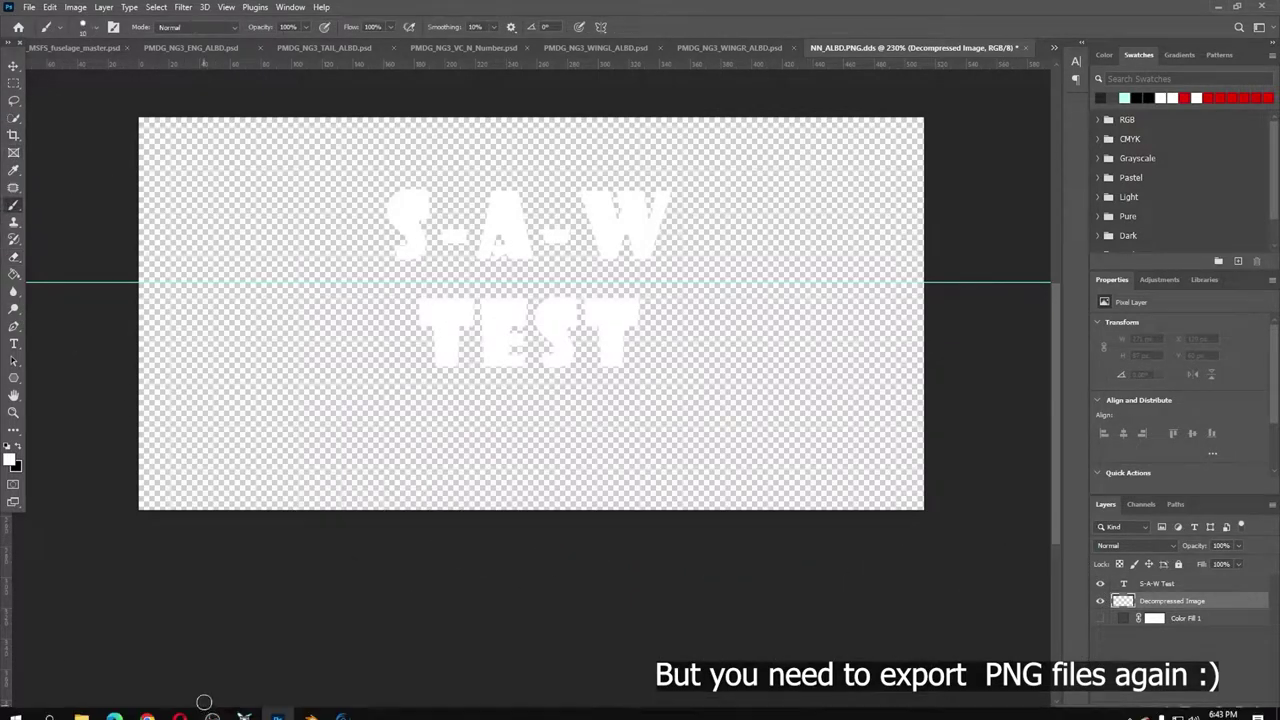
# Switch to Blender and clear the default cube, camera and light from the scene.
pyautogui.click(310, 707)
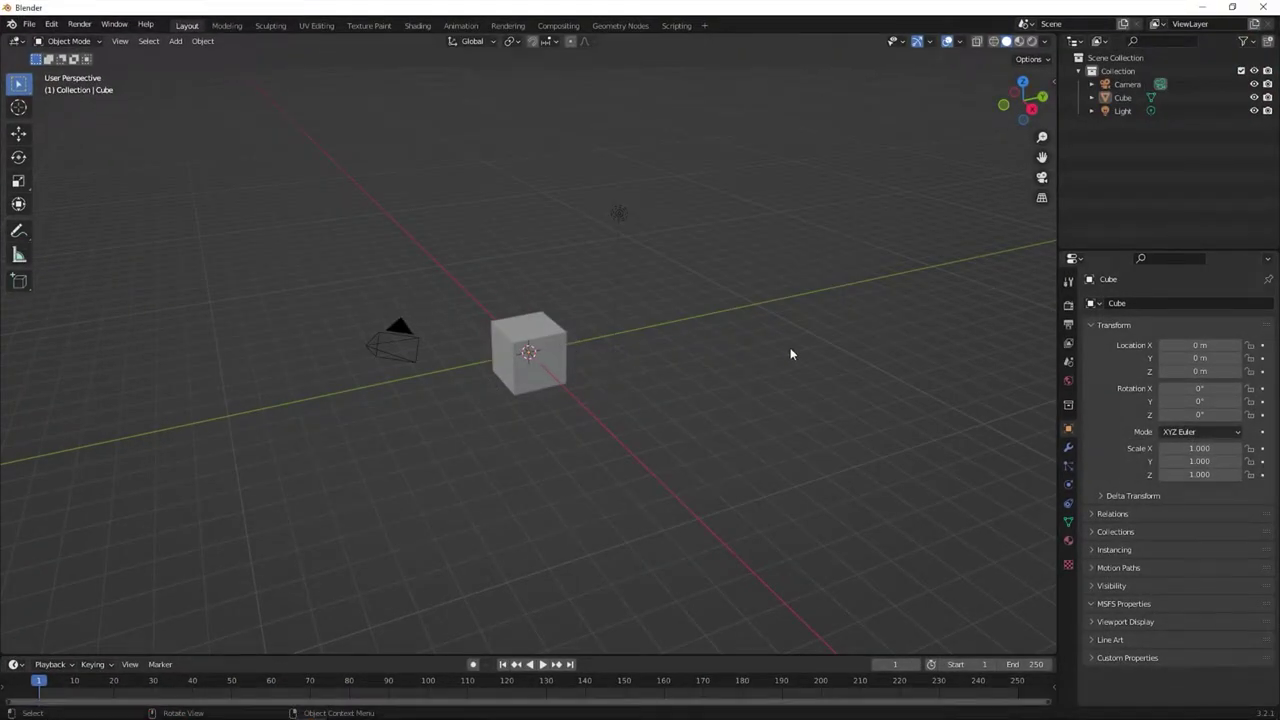
pyautogui.moveTo(790, 354); pyautogui.dragTo(402, 381)
pyautogui.click(460, 373)
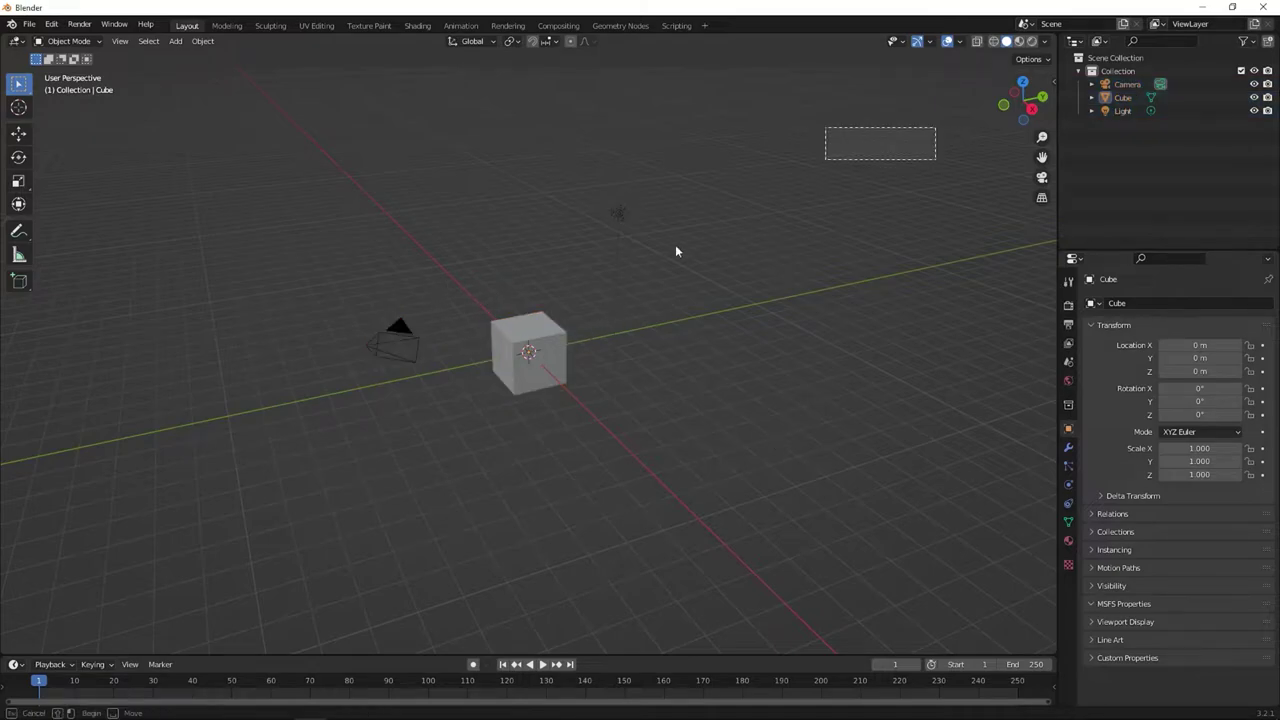
pyautogui.press('a')
pyautogui.hotkey('alt', 'a')
pyautogui.press('a')
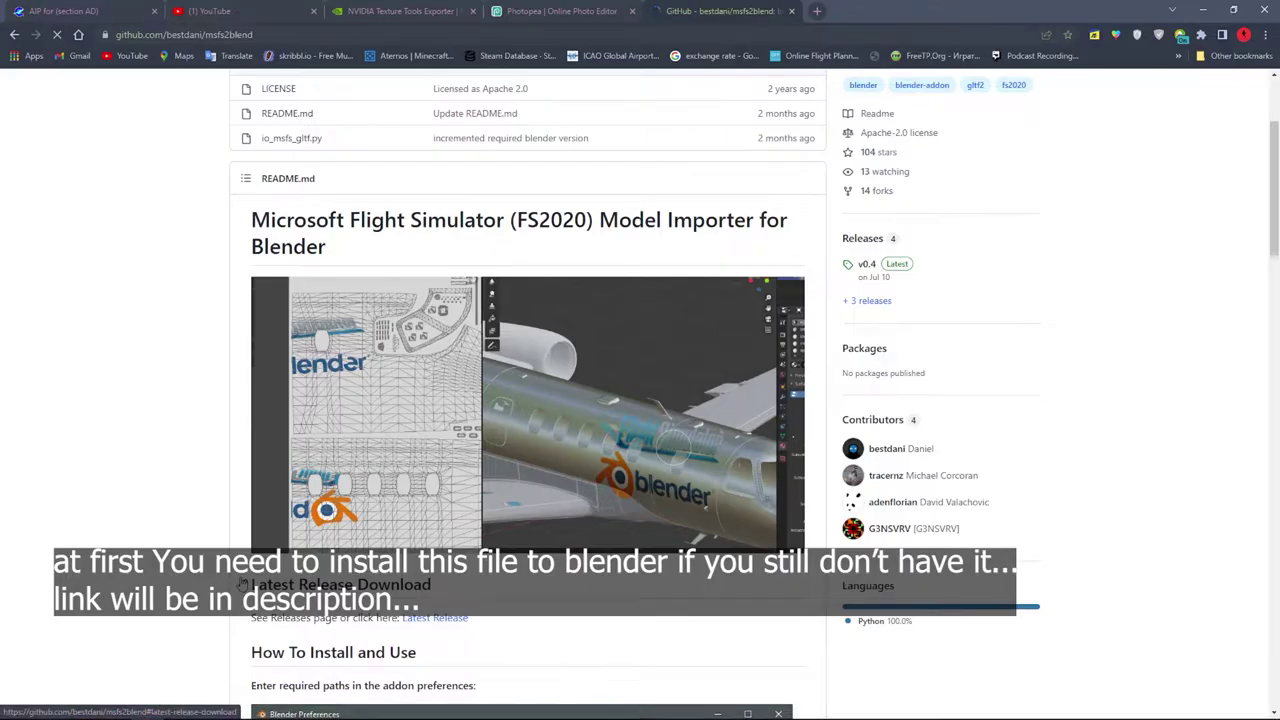
# Switch to the msfs2blend GitHub page in the browser, open release v0.4 and read its installation and usage instructions.
pyautogui.scroll(2, 241, 585)
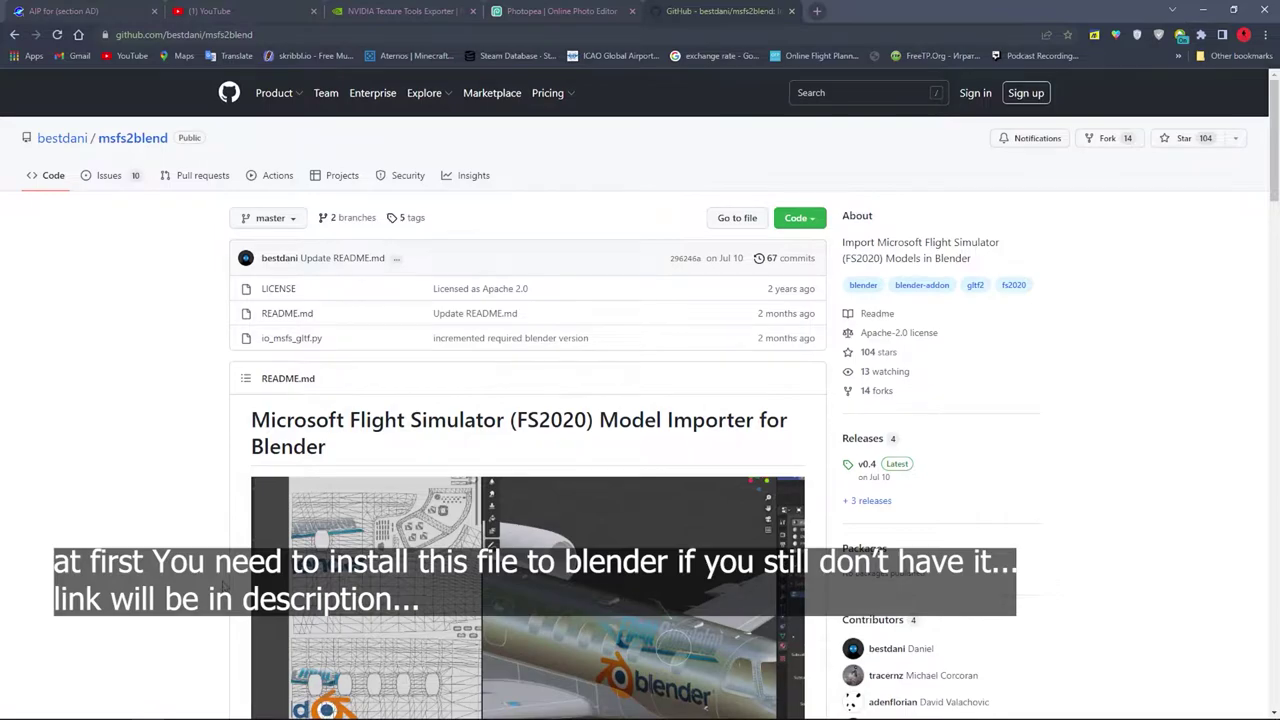
pyautogui.scroll(-1, 640, 400)
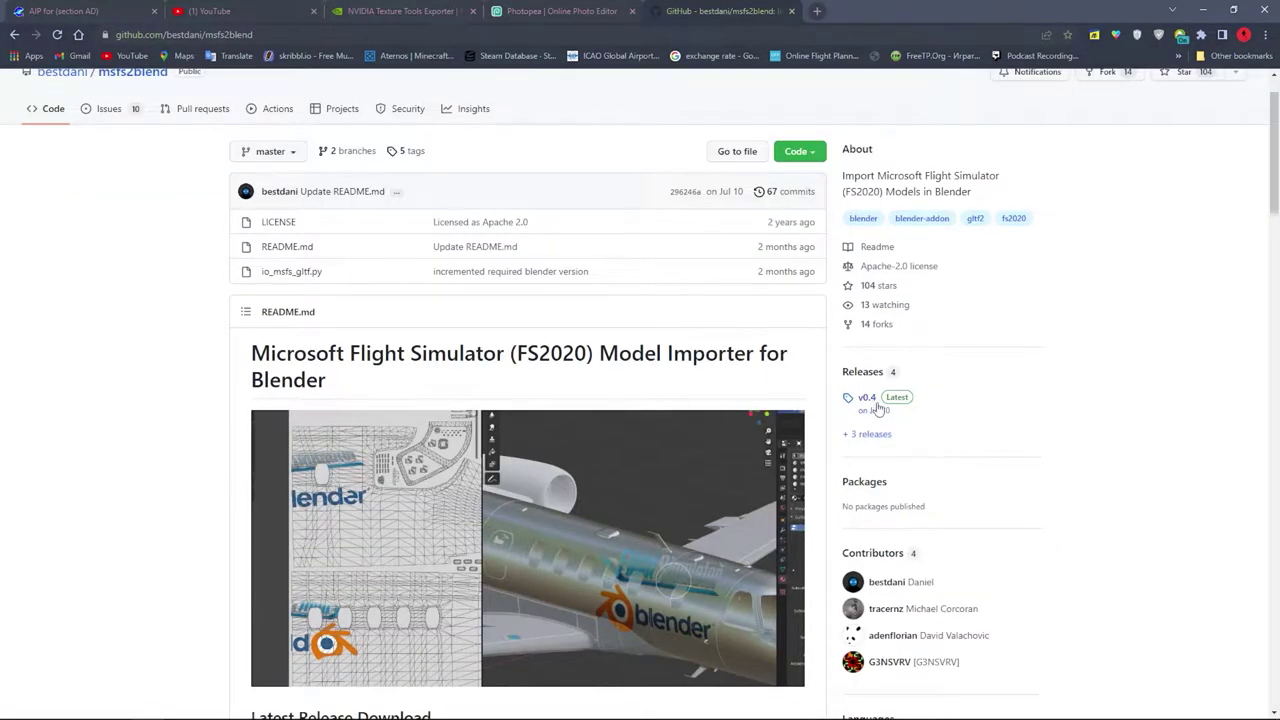
pyautogui.click(866, 398)
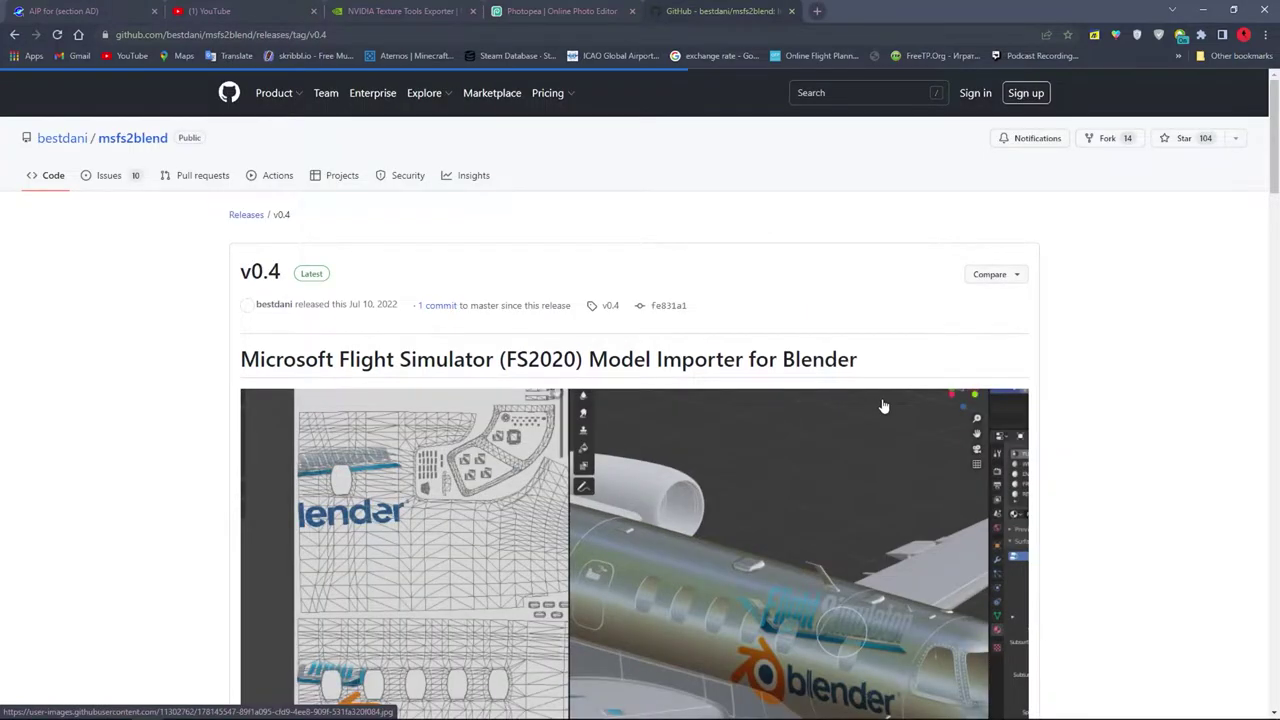
pyautogui.scroll(-6, 470, 525)
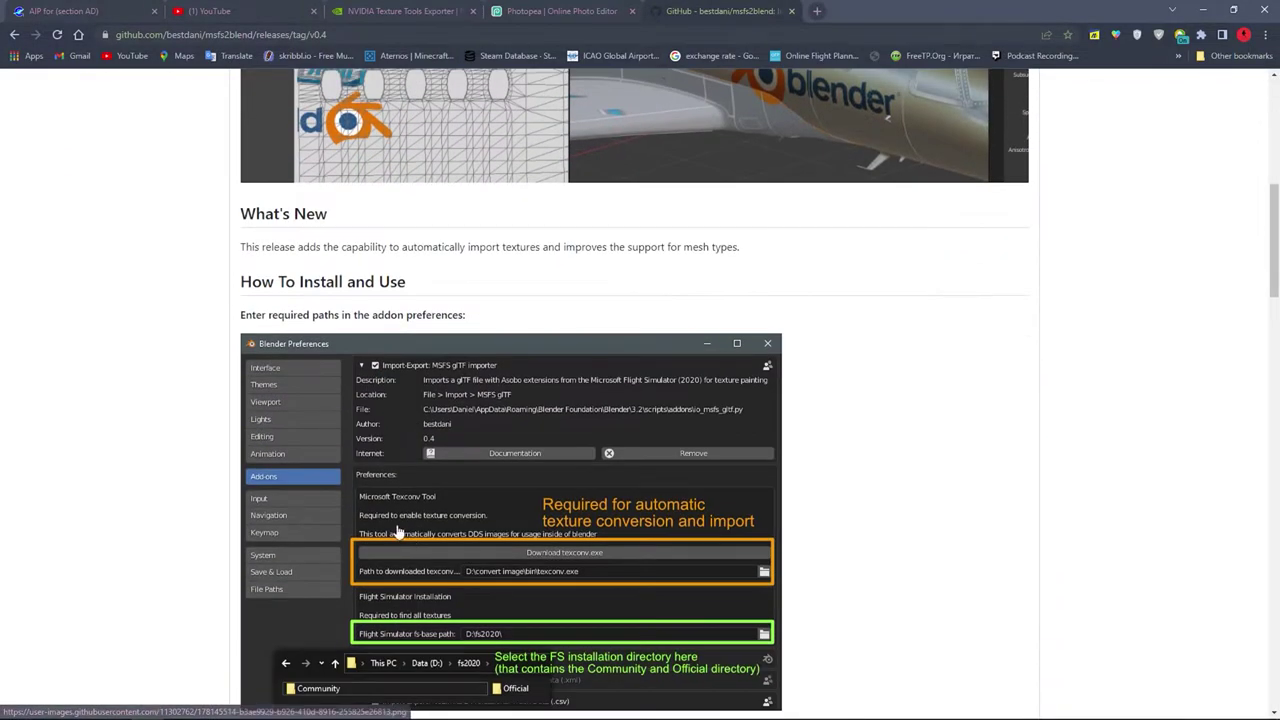
pyautogui.scroll(9, 357, 298)
pyautogui.scroll(-12, 367, 381)
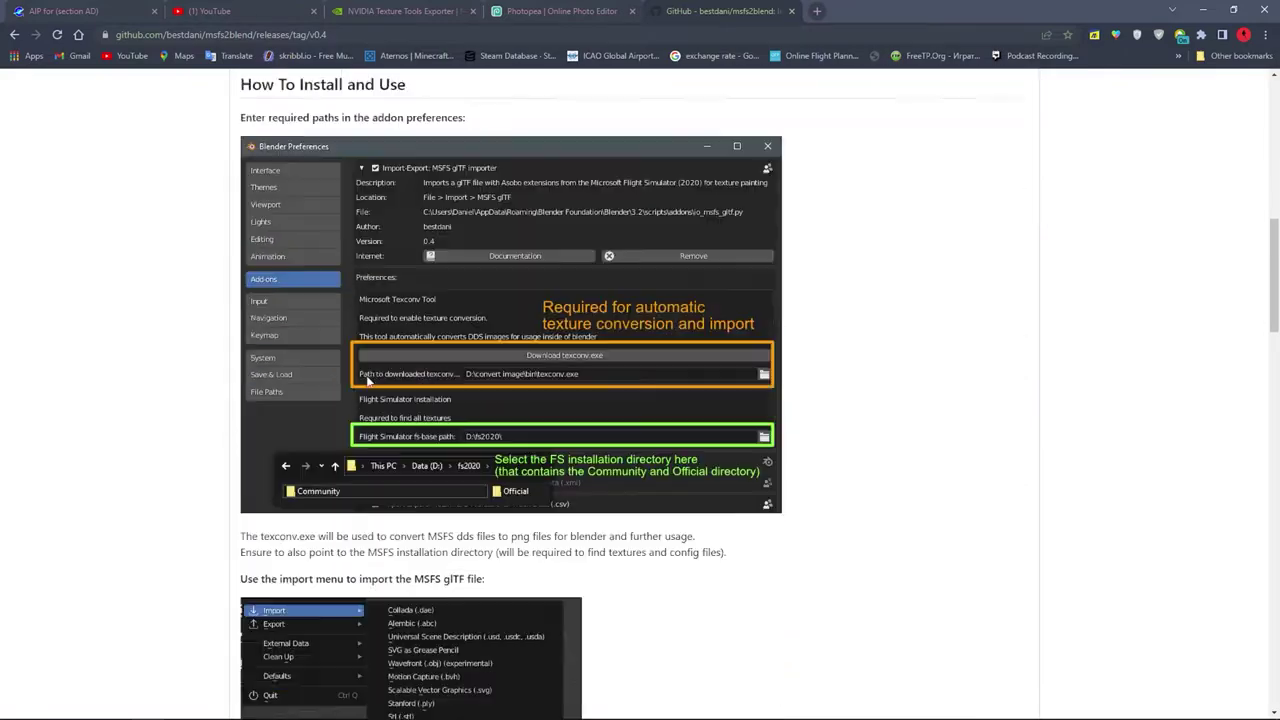
pyautogui.scroll(-20, 368, 378)
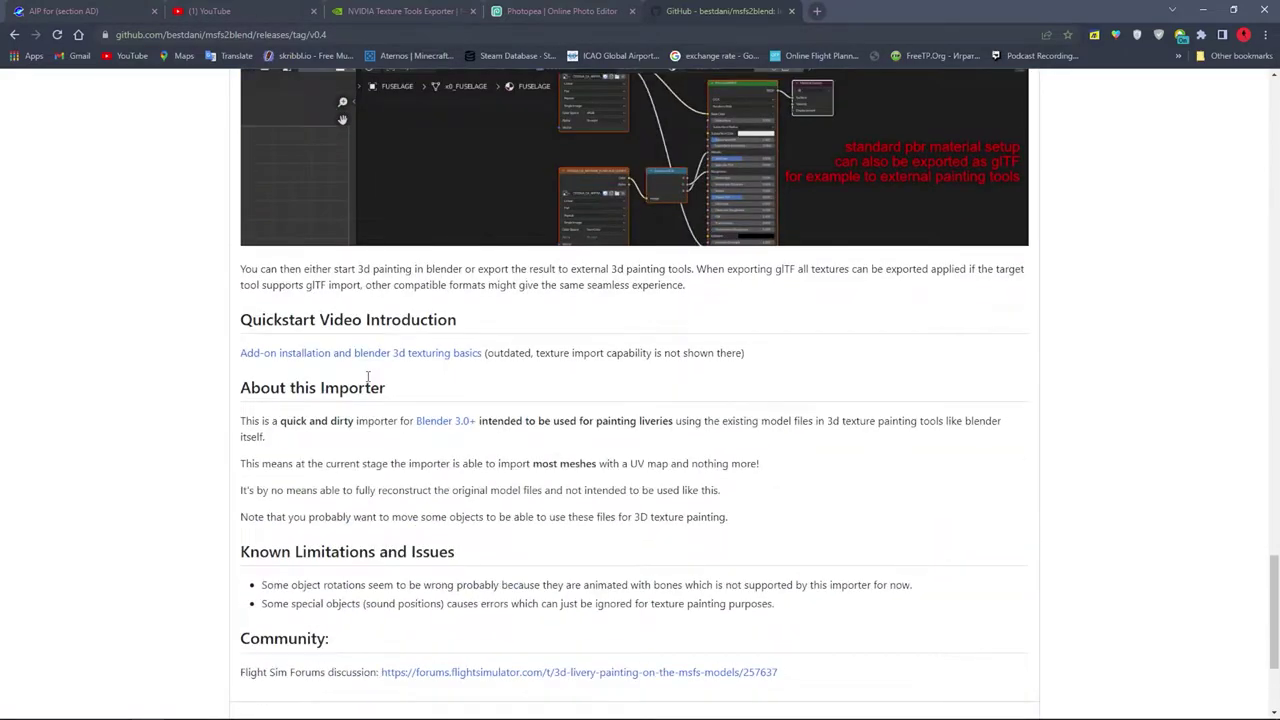
pyautogui.scroll(-3, 368, 377)
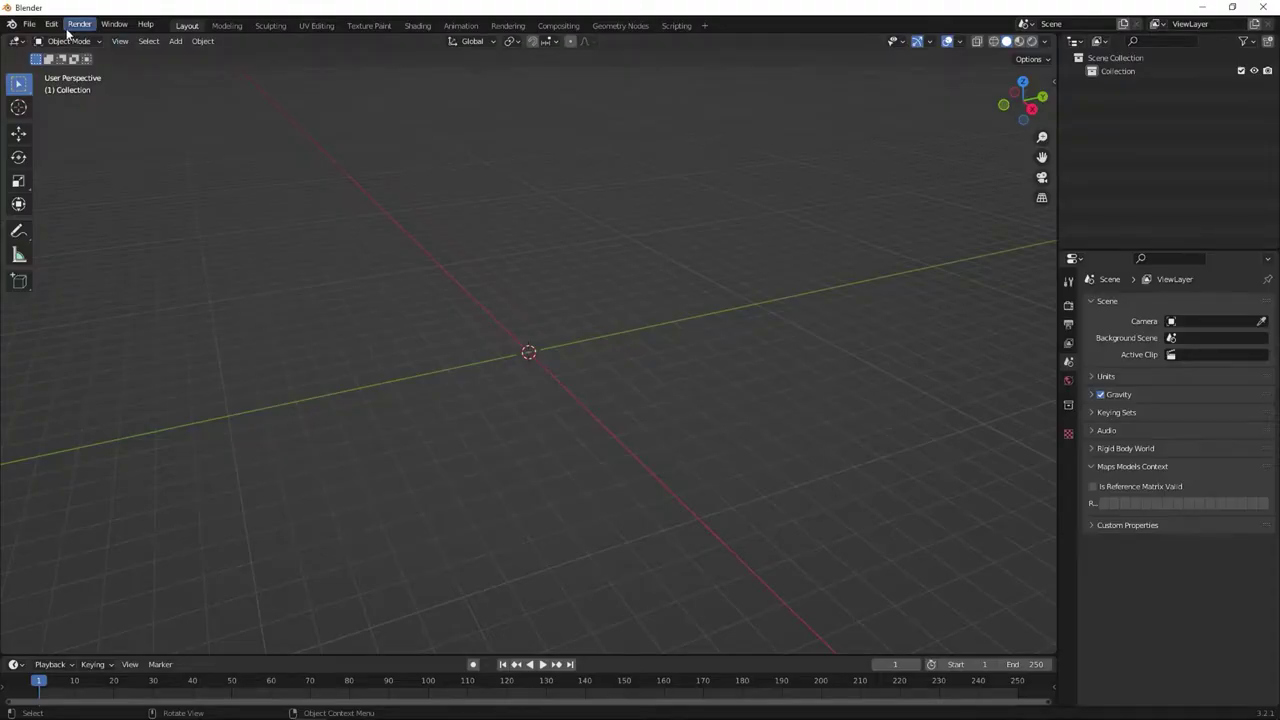
# Return to Blender, open the add-on preferences and view the file browser for installing an add-on.
pyautogui.click(51, 24)
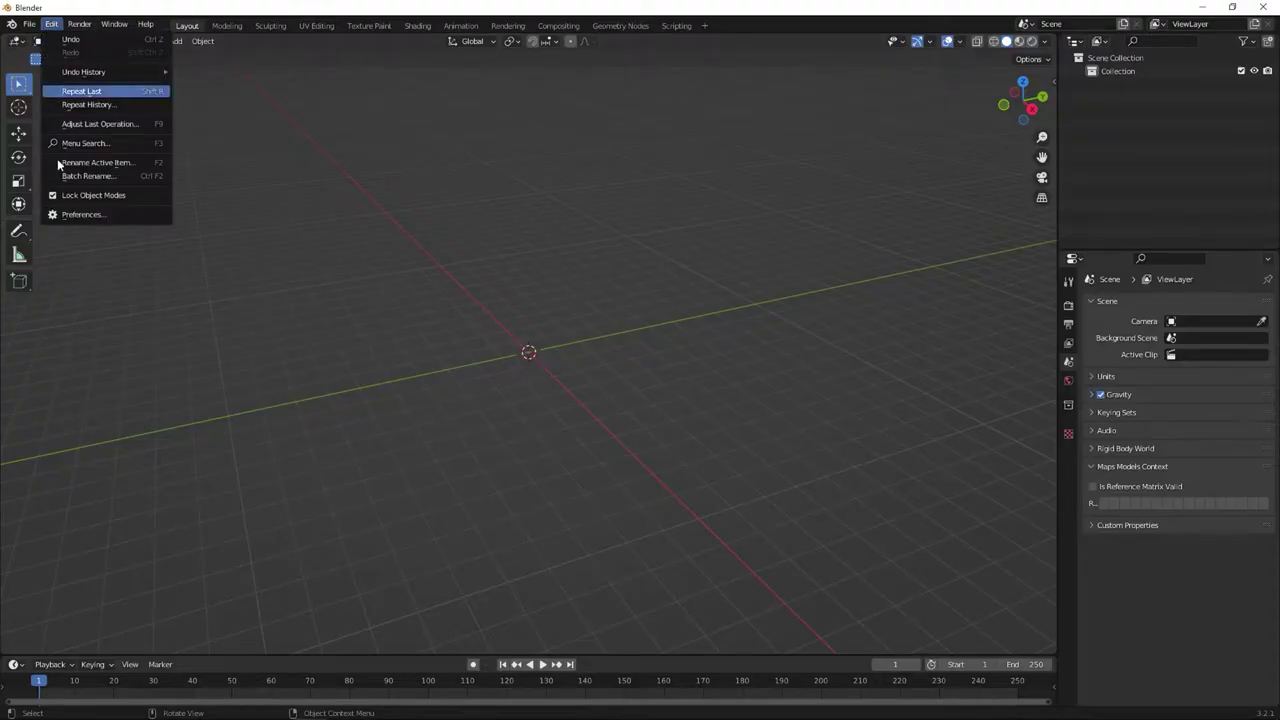
pyautogui.click(69, 215)
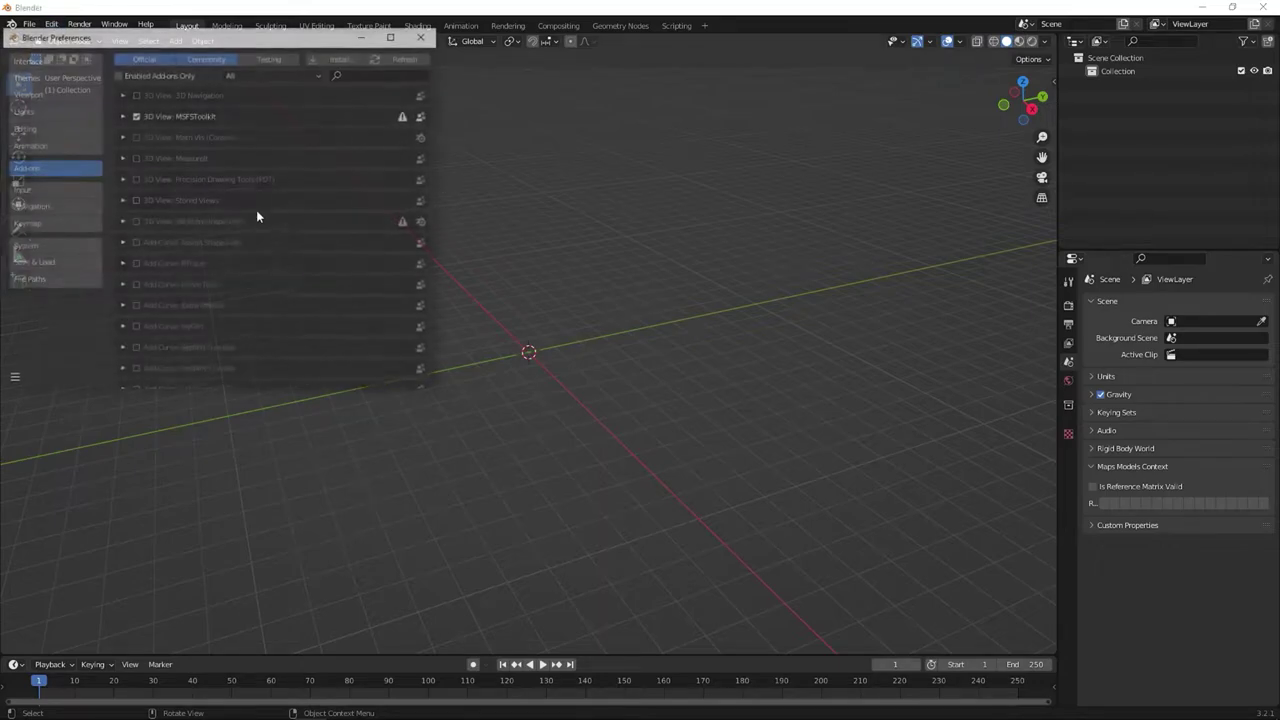
pyautogui.click(338, 57)
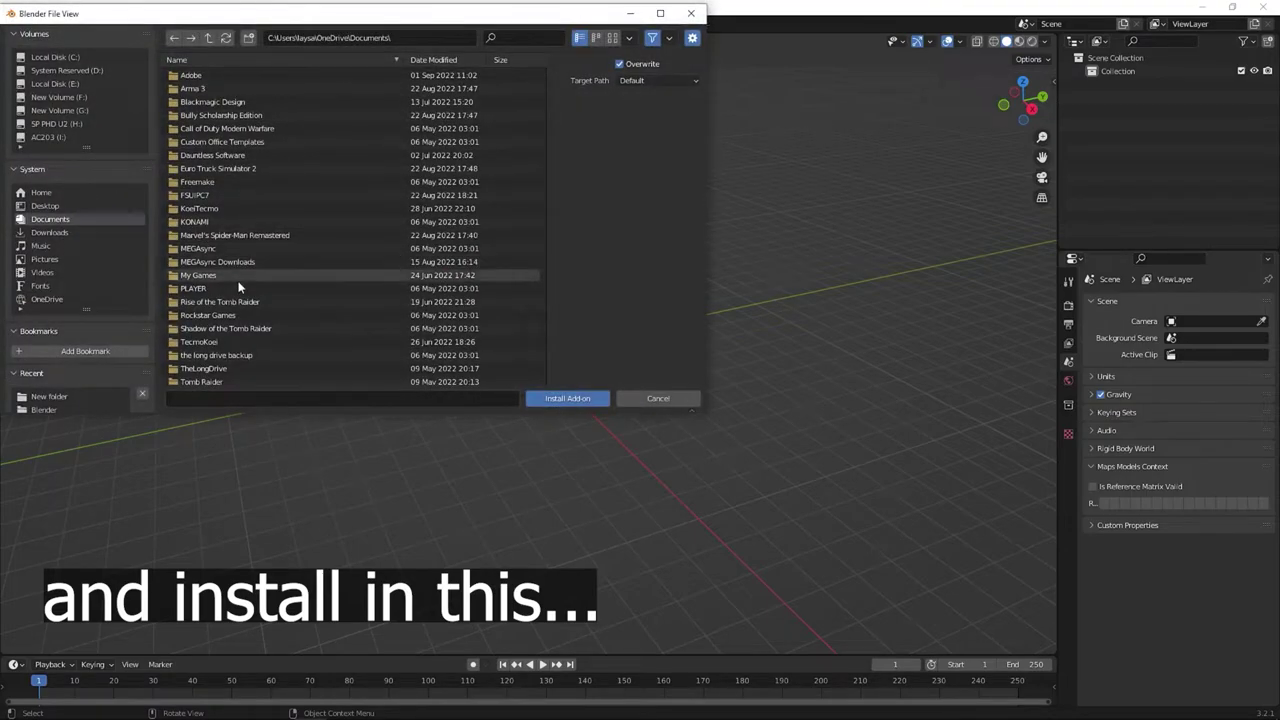
pyautogui.press('Escape')
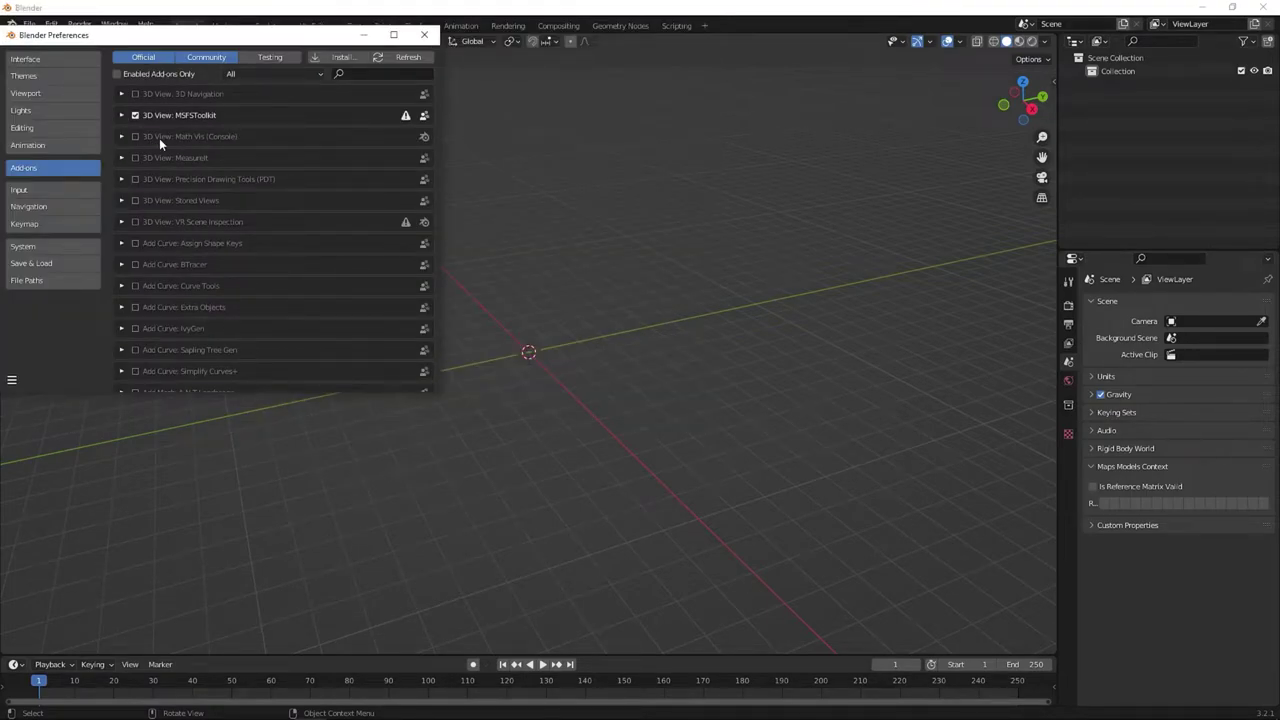
# Find the Import-Export: MSFS glTF importer add-on, turn it off and on again, and check its texconv settings before closing the preferences.
pyautogui.scroll(-10, 250, 136)
pyautogui.scroll(-12, 251, 136)
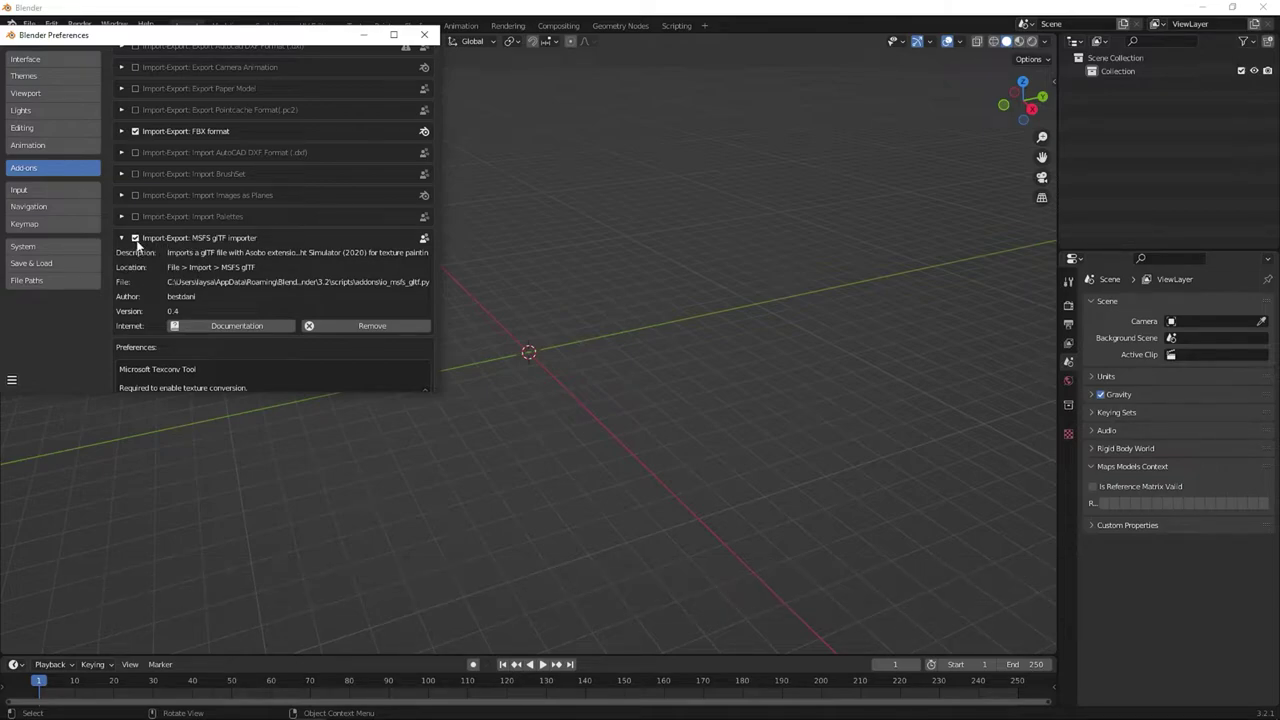
pyautogui.click(135, 239)
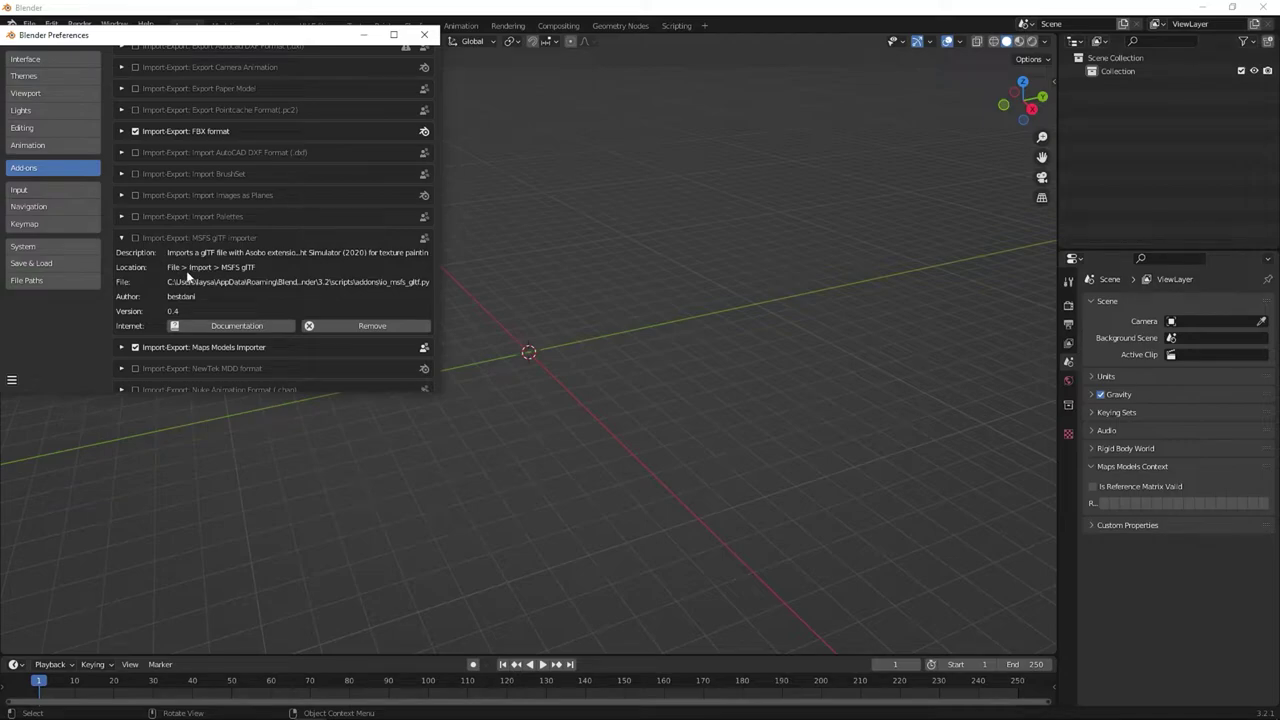
pyautogui.click(135, 237)
pyautogui.scroll(-5, 183, 304)
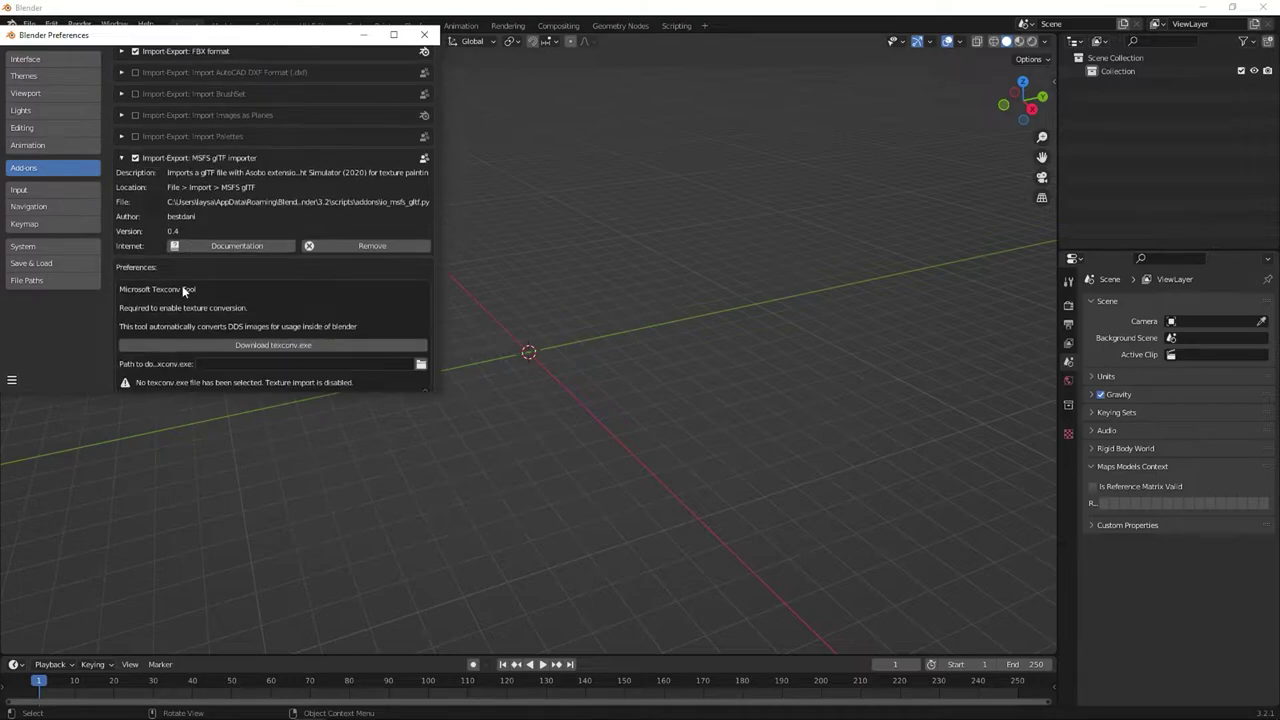
pyautogui.click(425, 35)
# Start an MSFS glTF import and open the pmdg-aircraft-738 folder inside the simulator's Community folder.
pyautogui.click(29, 24)
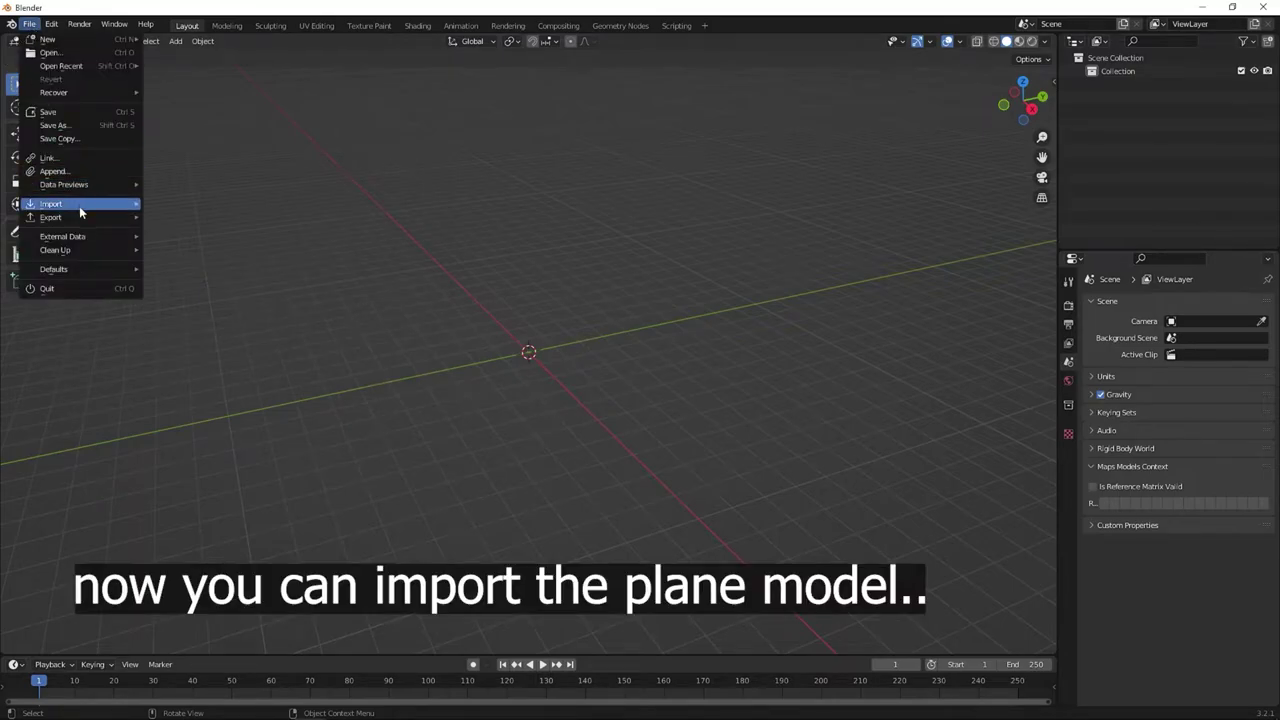
pyautogui.moveTo(79, 206)
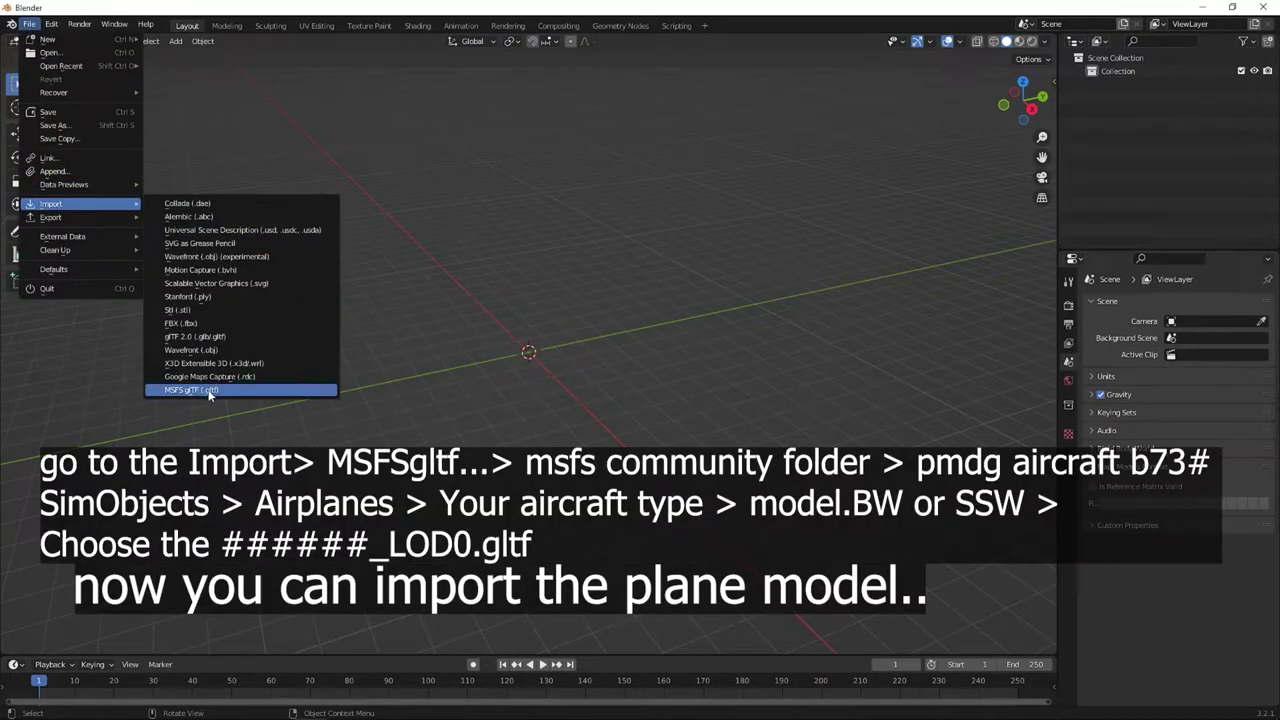
pyautogui.click(206, 390)
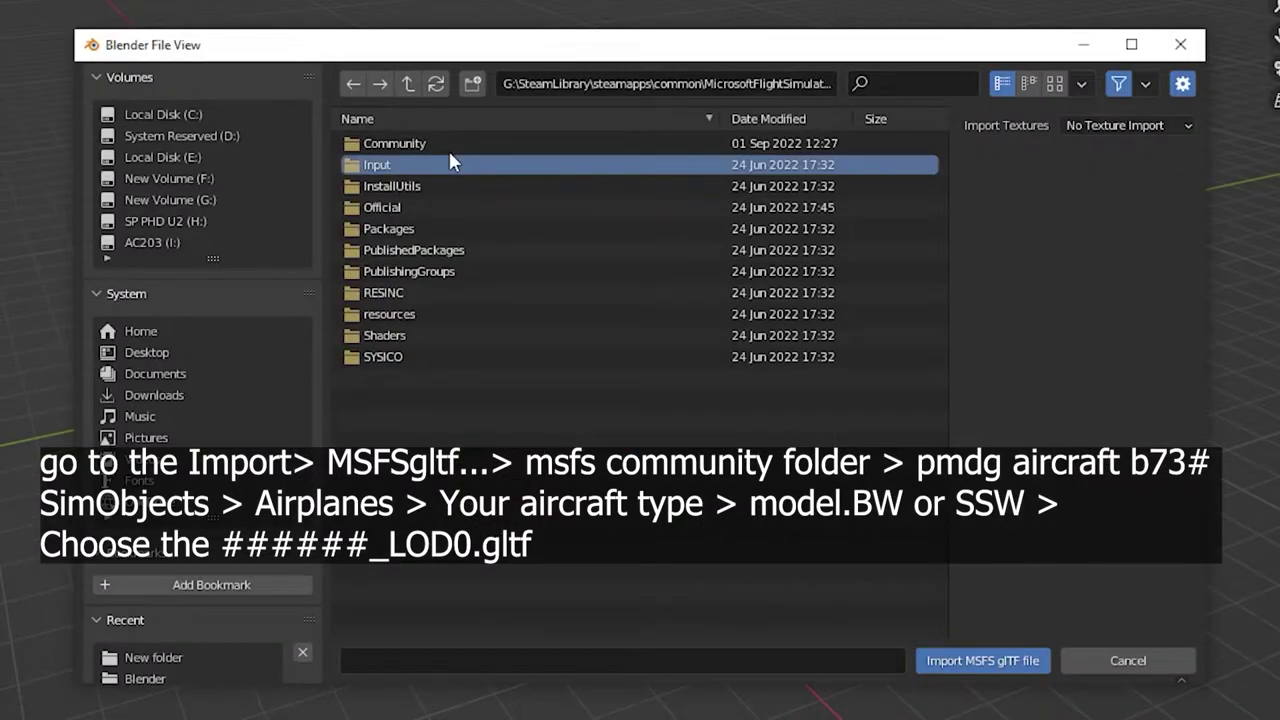
pyautogui.doubleClick(450, 141)
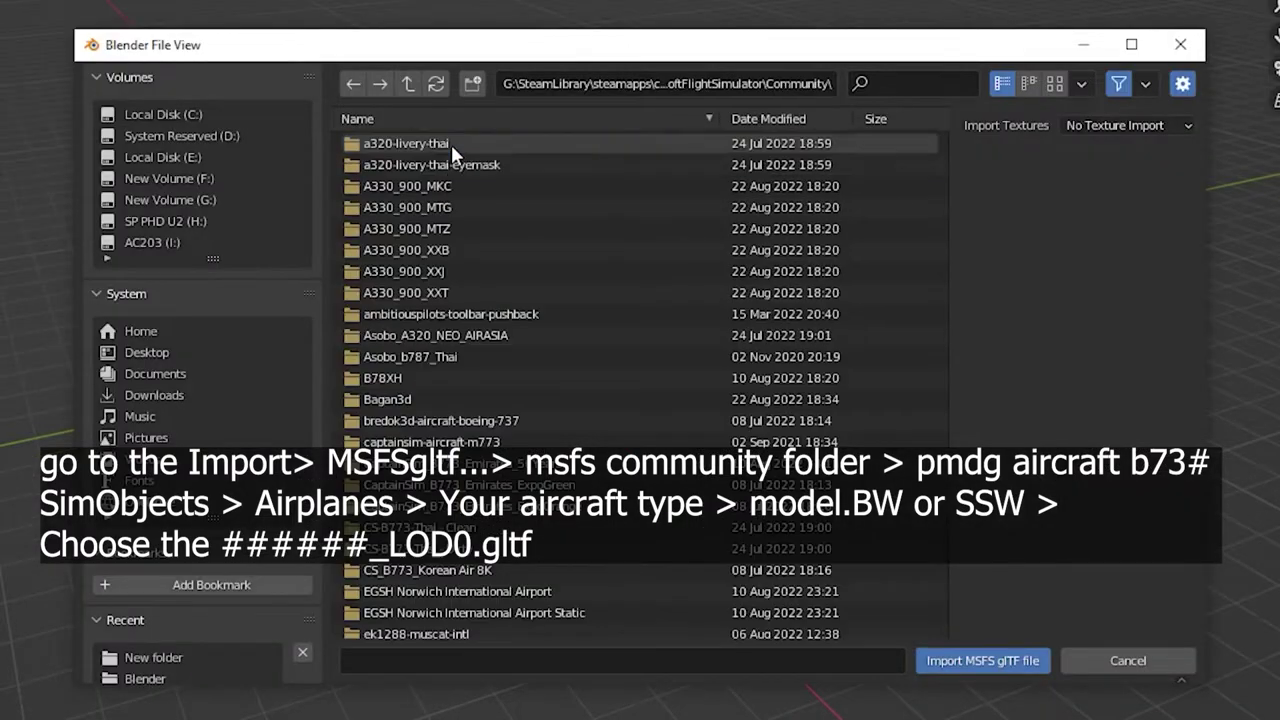
pyautogui.scroll(-10, 450, 200)
pyautogui.scroll(-5, 455, 285)
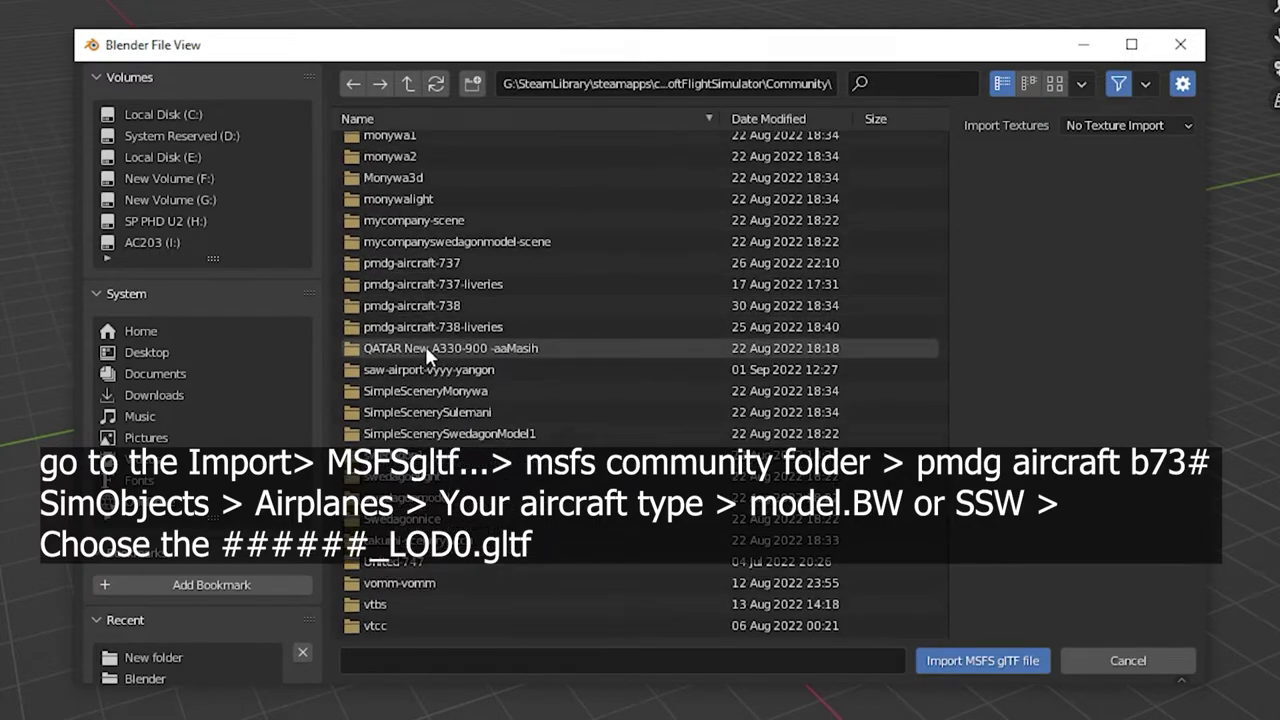
pyautogui.click(462, 305)
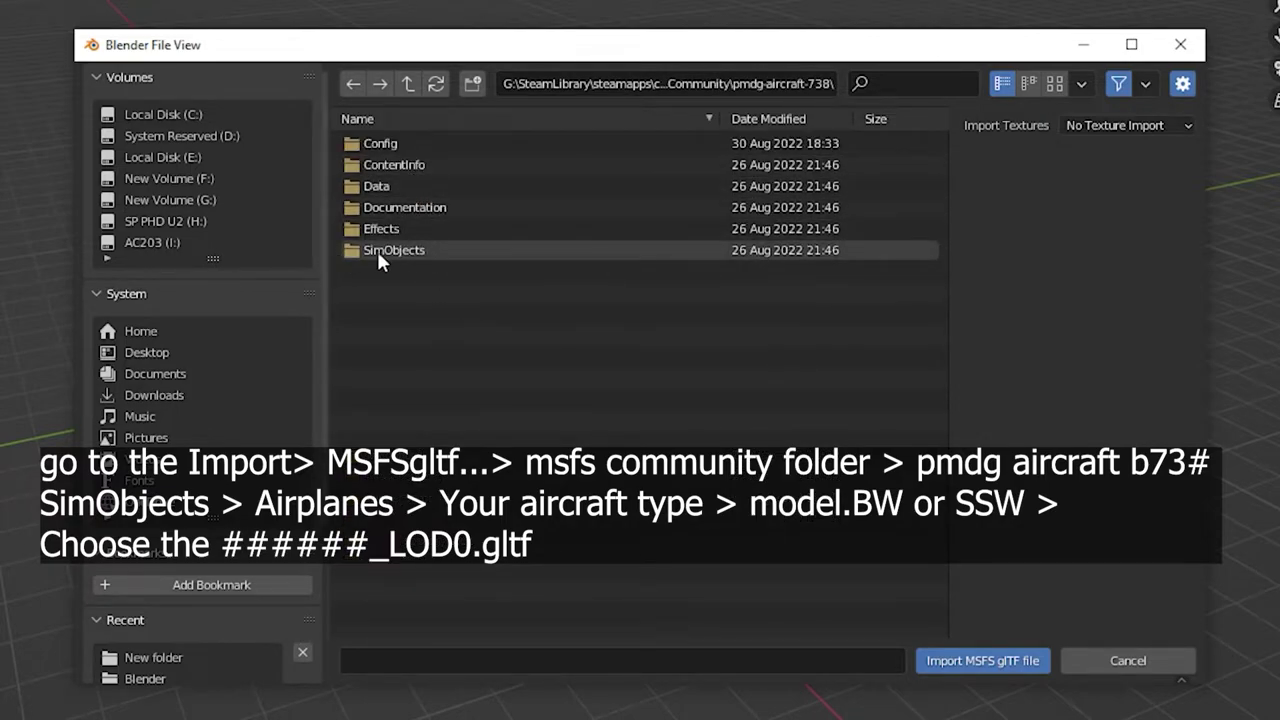
# Go to the PMDG 737-800 aircraft folder under SimObjects\Airplanes for the import.
pyautogui.click(412, 250)
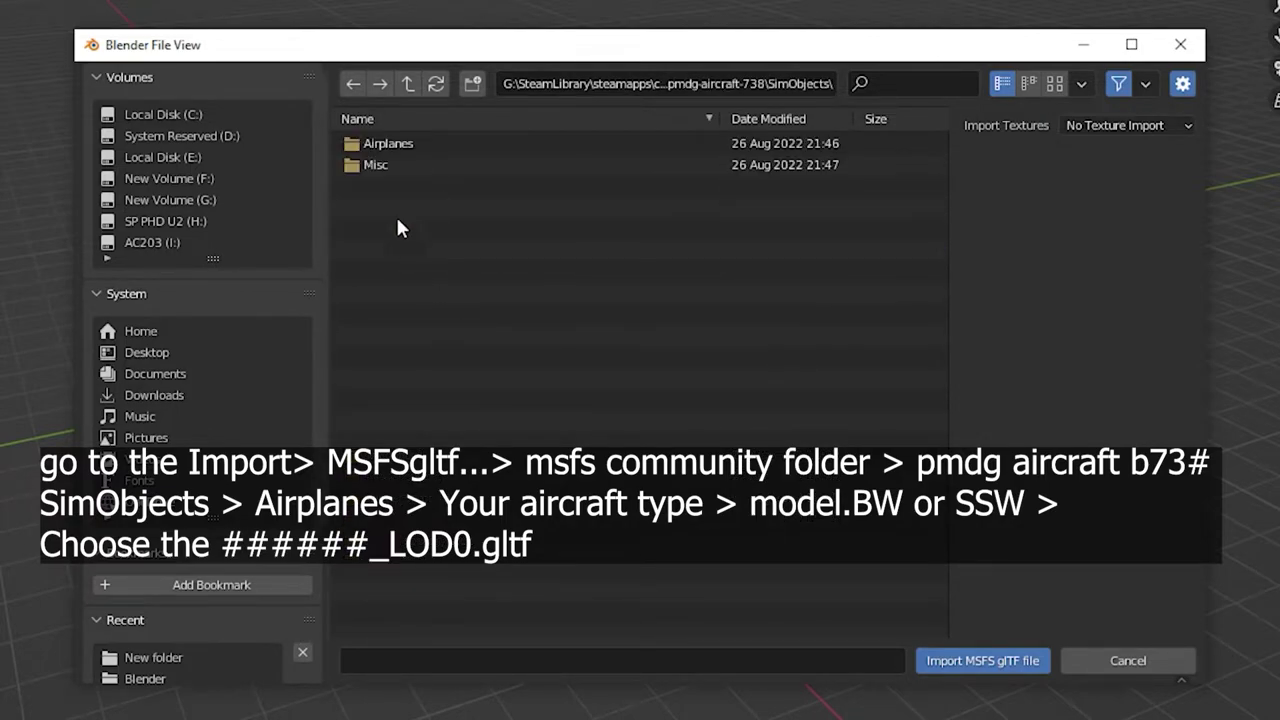
pyautogui.click(418, 142)
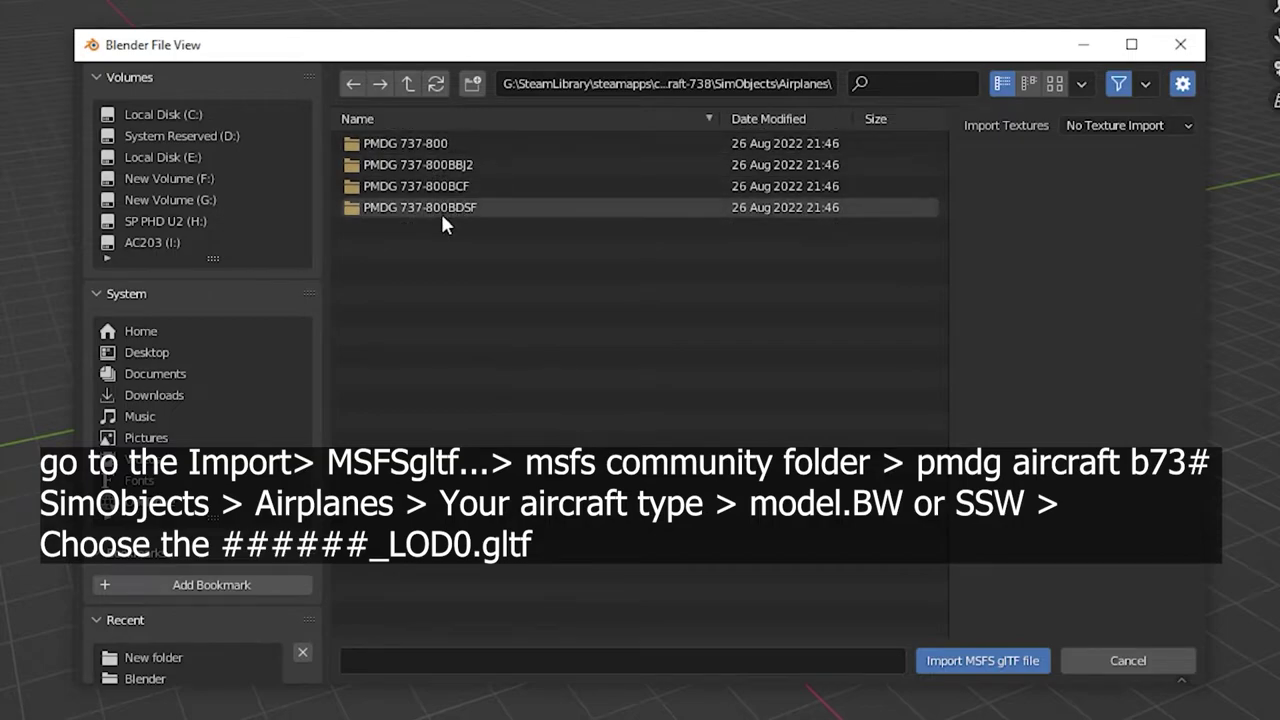
pyautogui.click(446, 146)
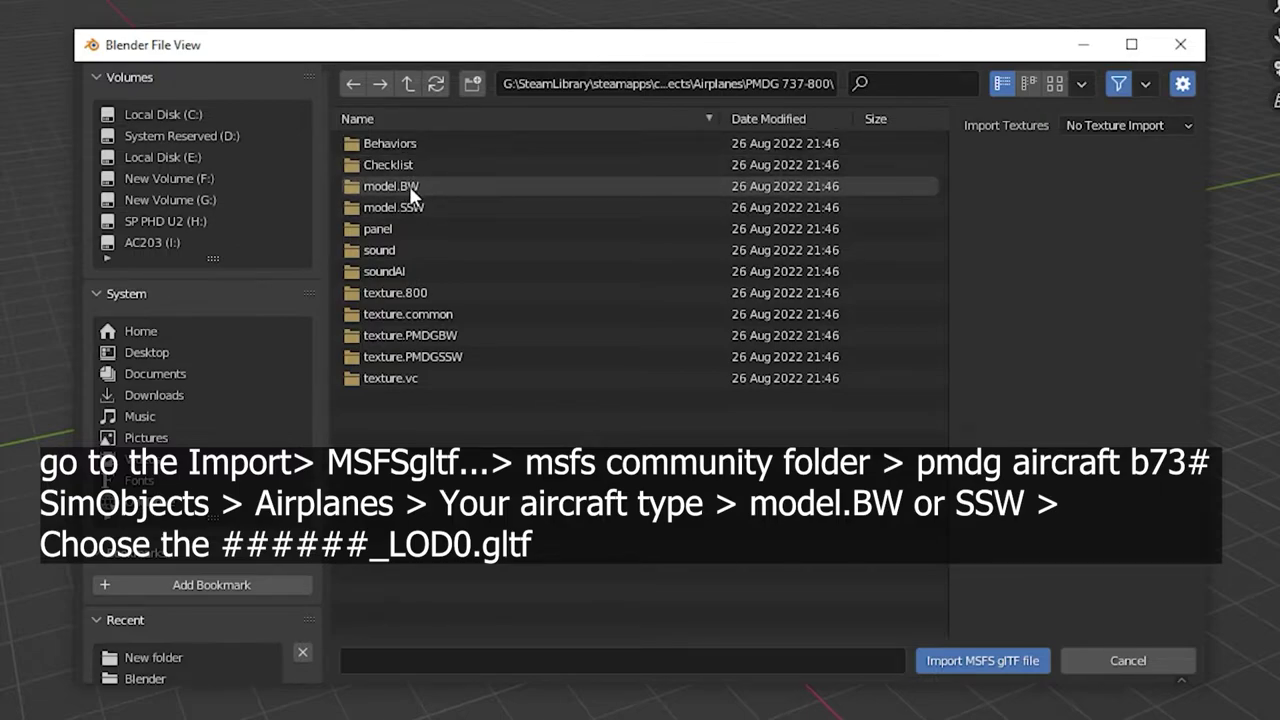
# Compare the glTF model files in the model.BW and model.SSW folders of the PMDG 737-800.
pyautogui.click(464, 186)
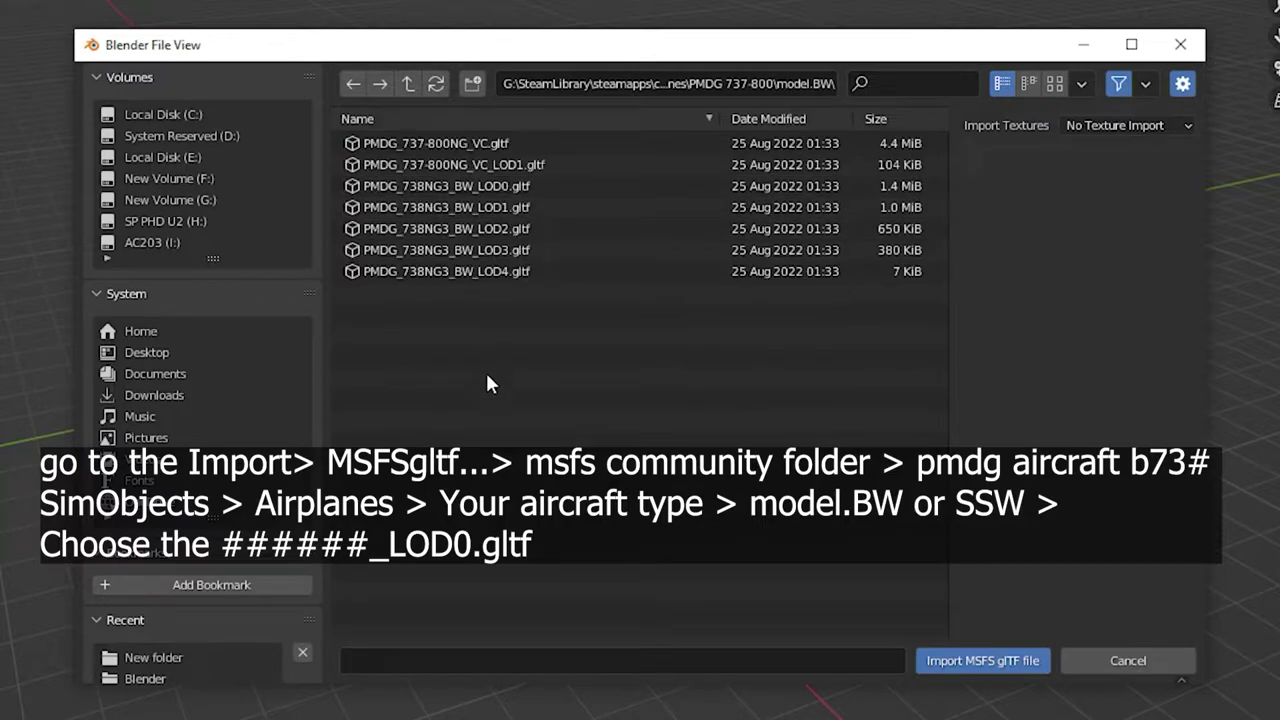
pyautogui.click(408, 83)
pyautogui.click(437, 212)
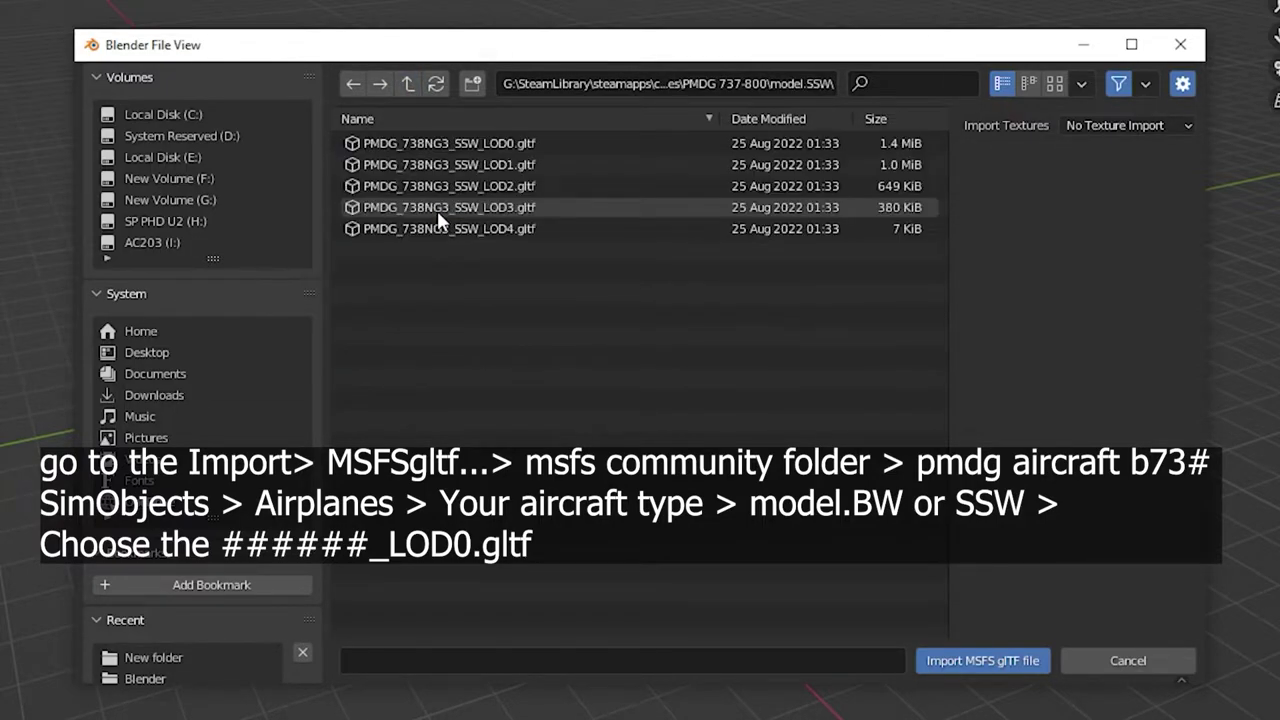
pyautogui.click(408, 83)
# Import PMDG_738NG3_BW_LOD0.gltf from the model.BW folder without textures.
pyautogui.click(428, 186)
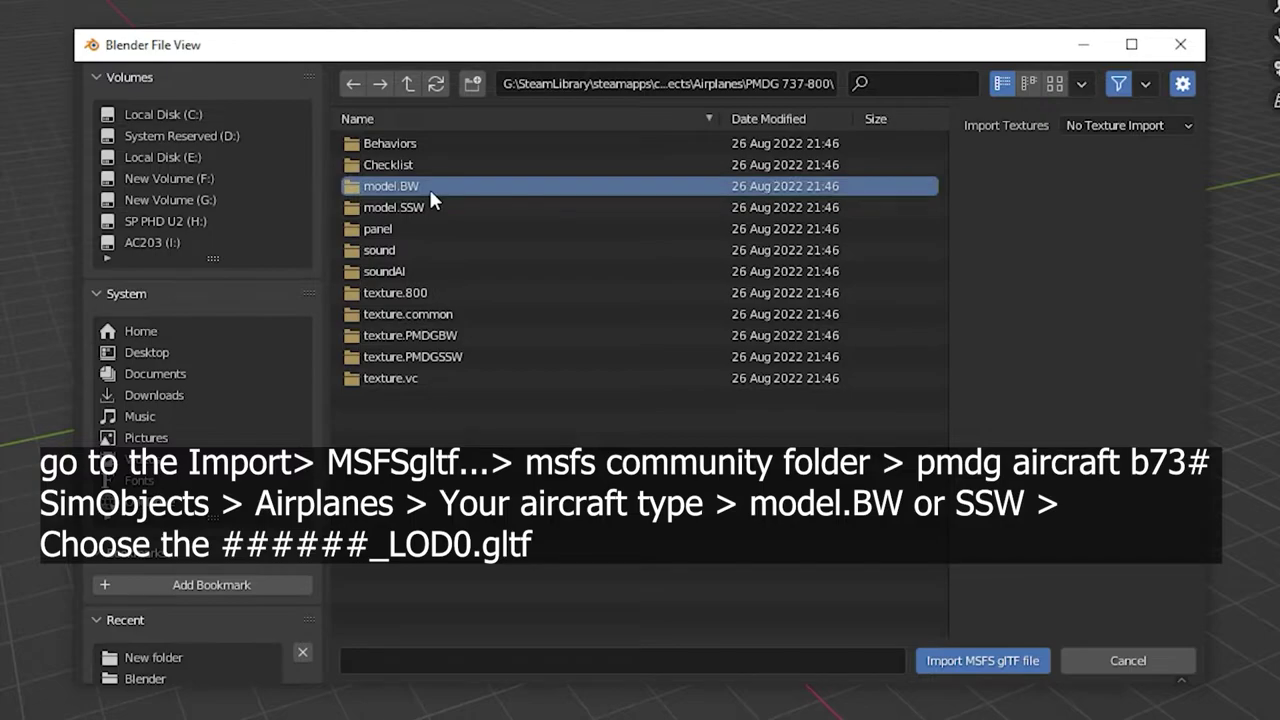
pyautogui.click(452, 186)
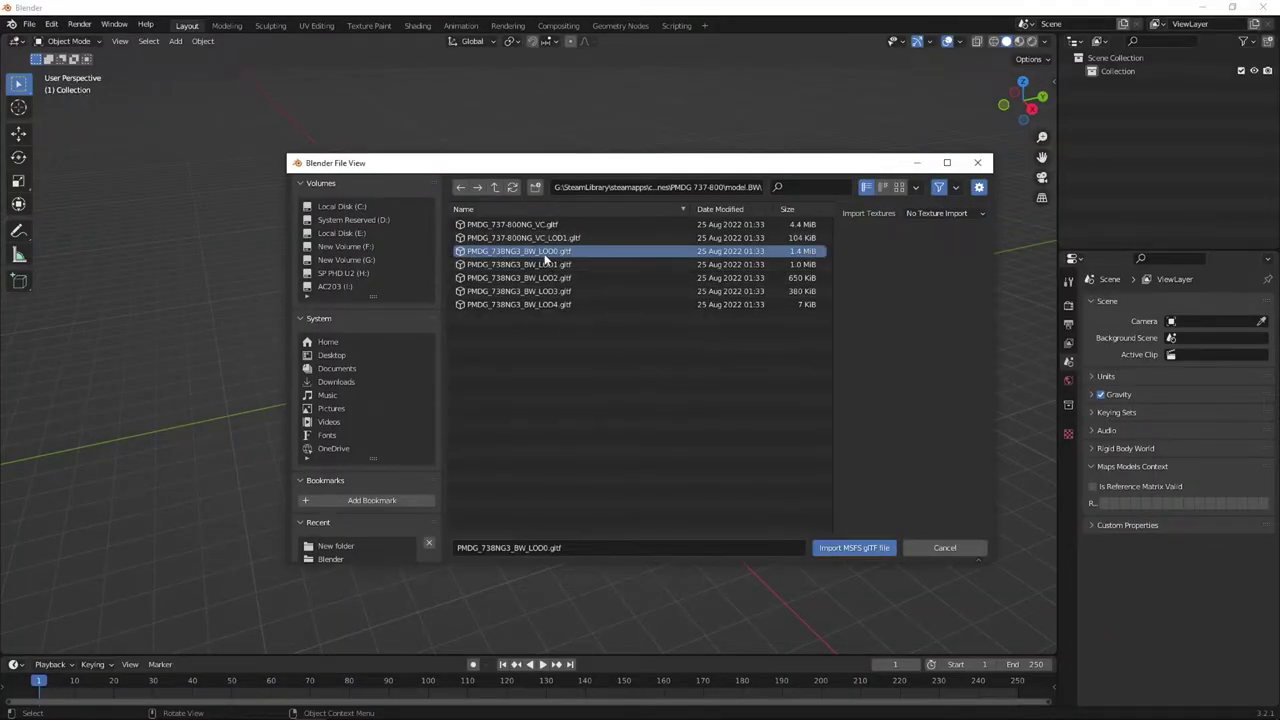
pyautogui.click(855, 548)
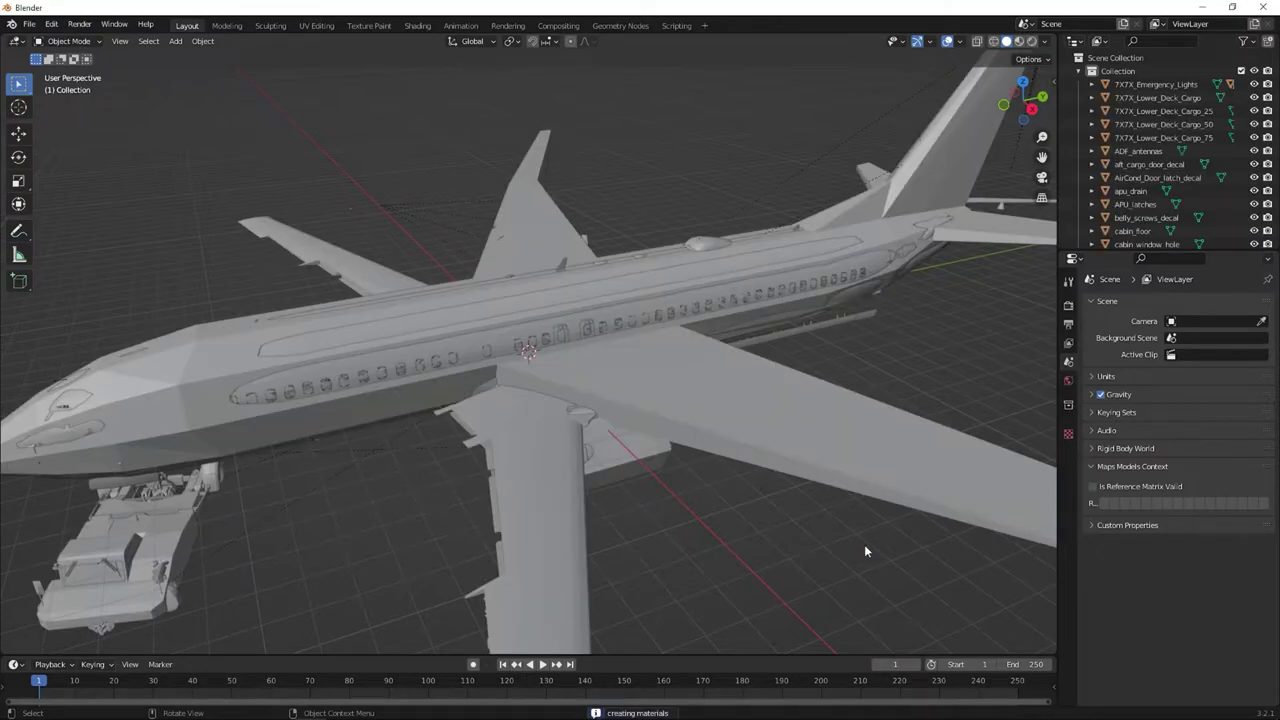
# Delete the DRONE_COLLISION_OUT object that encloses the imported aircraft.
pyautogui.scroll(-5, 864, 544)
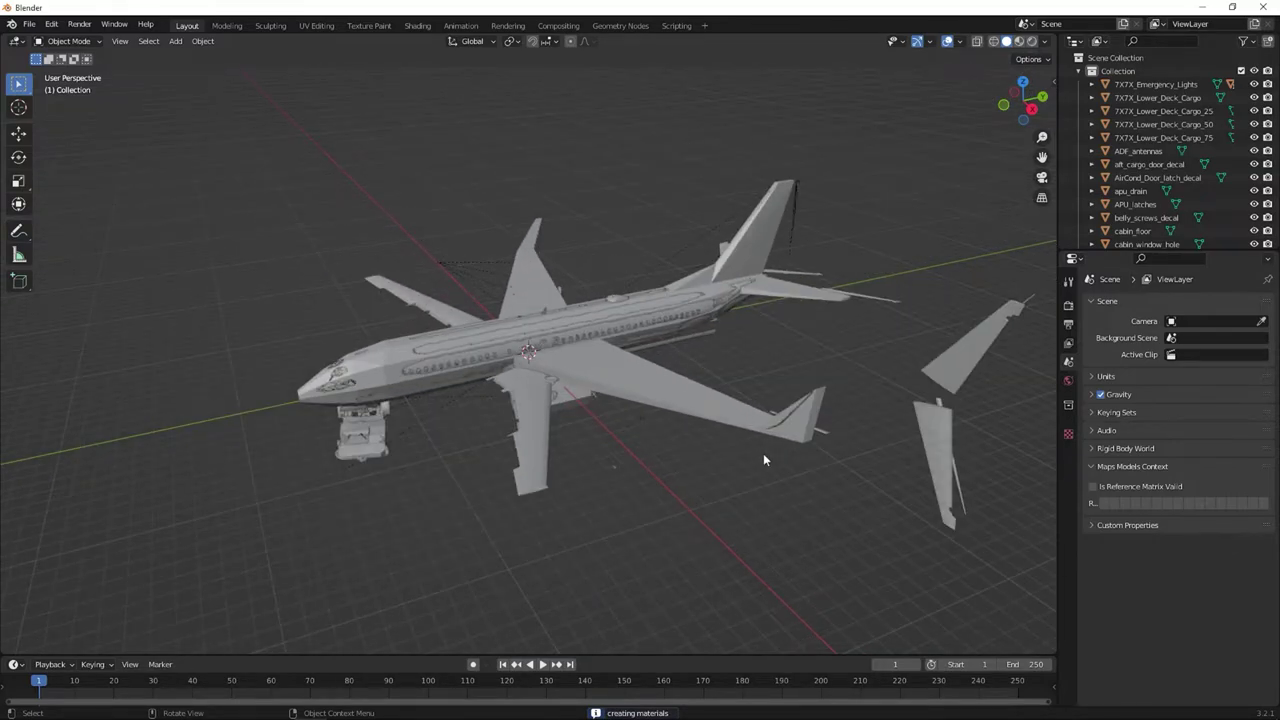
pyautogui.moveTo(763, 460); pyautogui.dragTo(688, 448, button='middle')
pyautogui.moveTo(662, 494); pyautogui.dragTo(670, 506, button='middle')
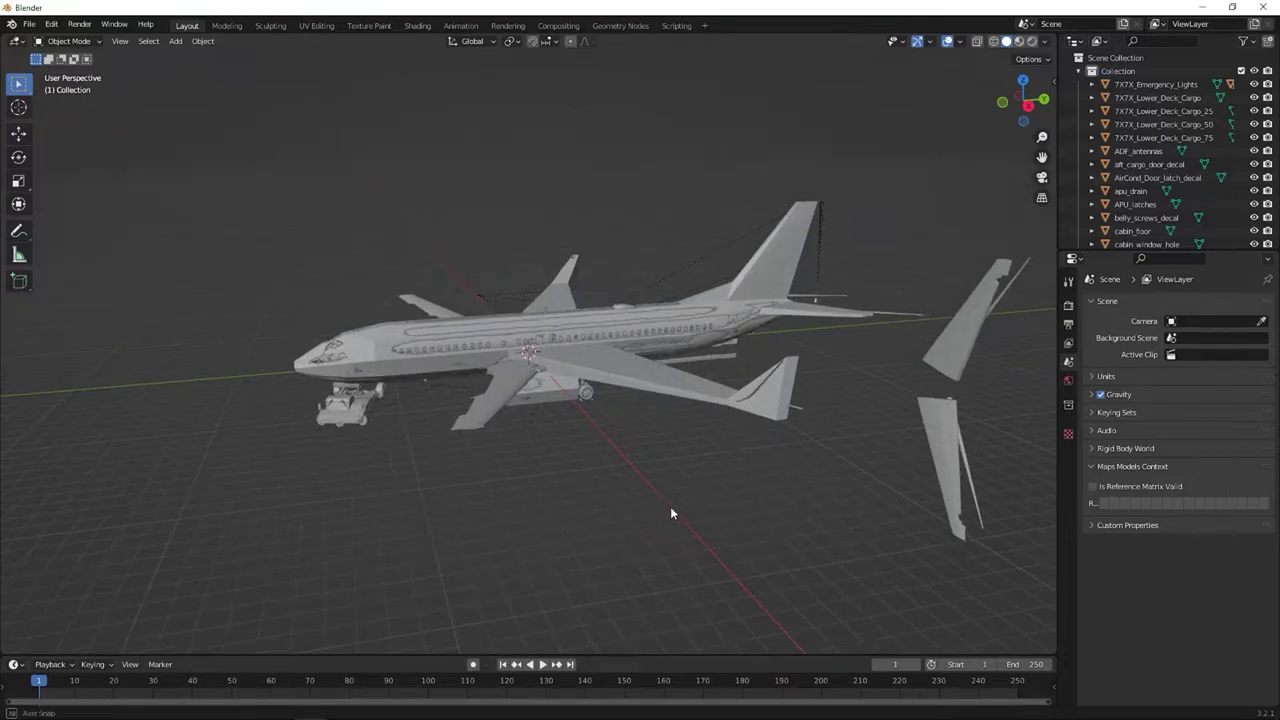
pyautogui.click(16, 707)
pyautogui.click(720, 569)
pyautogui.moveTo(720, 575); pyautogui.dragTo(689, 517, button='middle')
pyautogui.scroll(5, 694, 480)
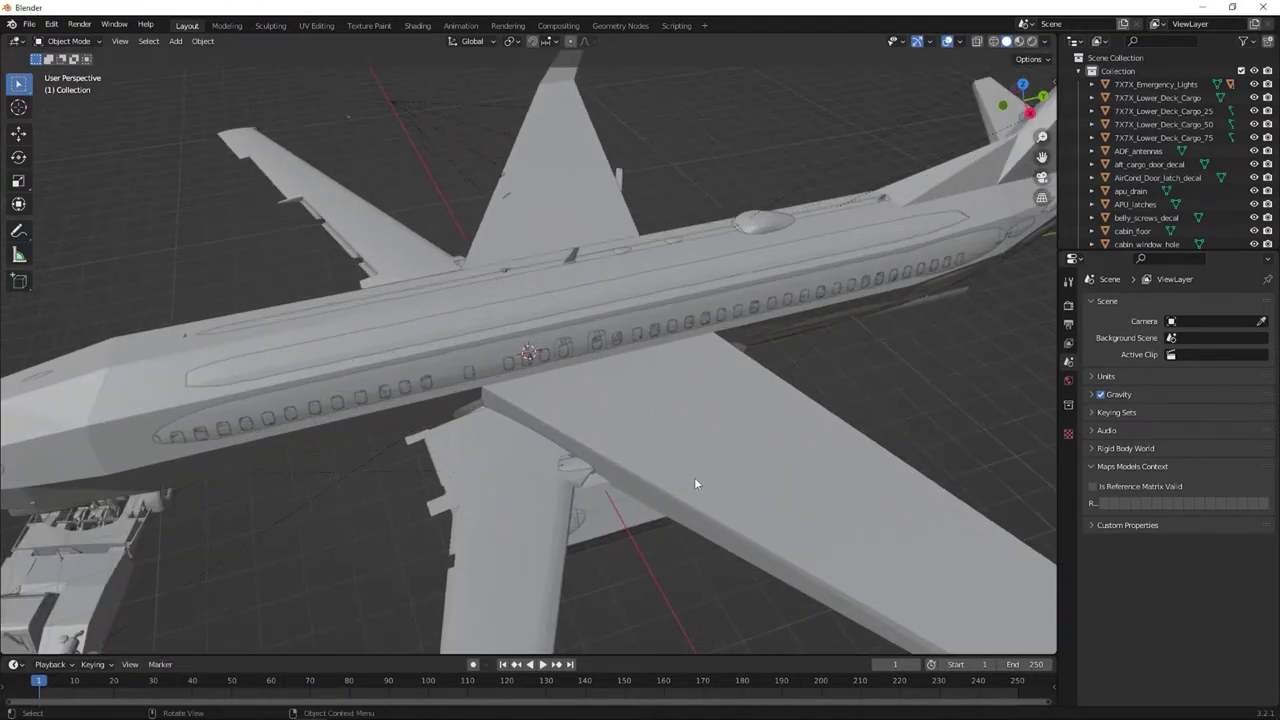
pyautogui.click(746, 459)
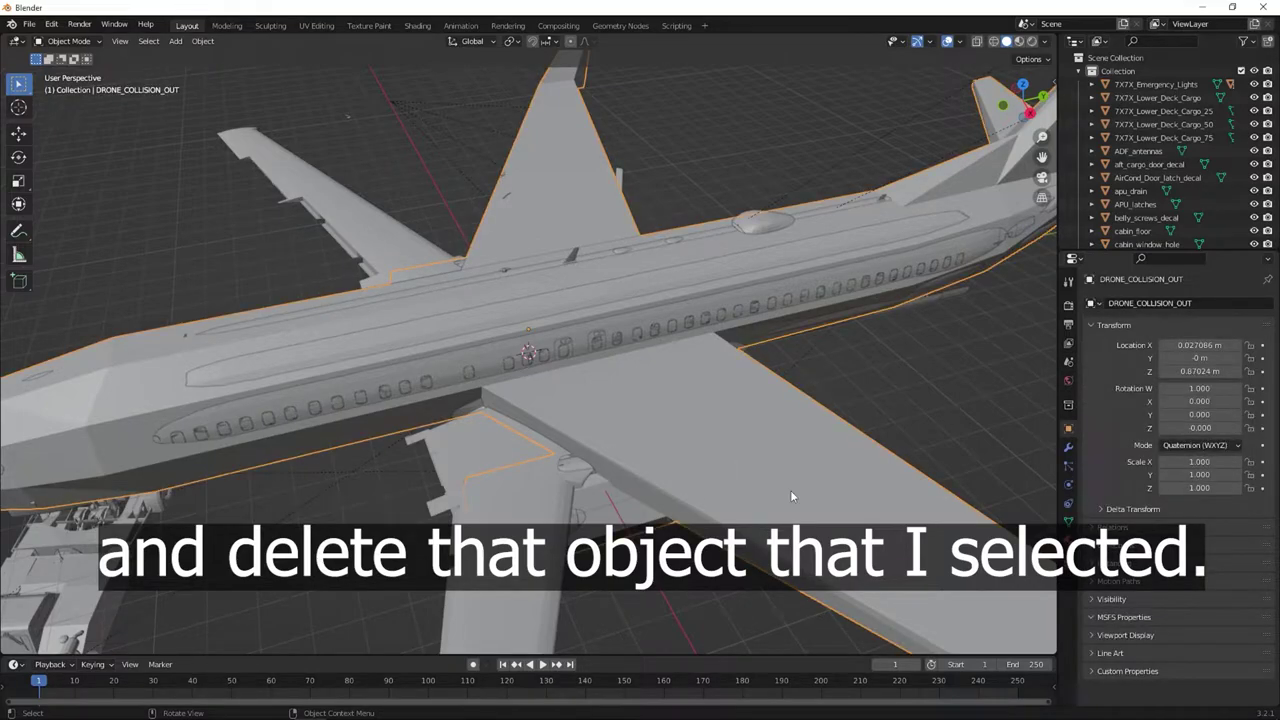
pyautogui.press('Delete')
# Select the fuselage together with the front left main door and its flaps.
pyautogui.moveTo(837, 523); pyautogui.dragTo(665, 514, button='middle')
pyautogui.scroll(-3, 798, 486)
pyautogui.scroll(2, 797, 486)
pyautogui.click(15, 706)
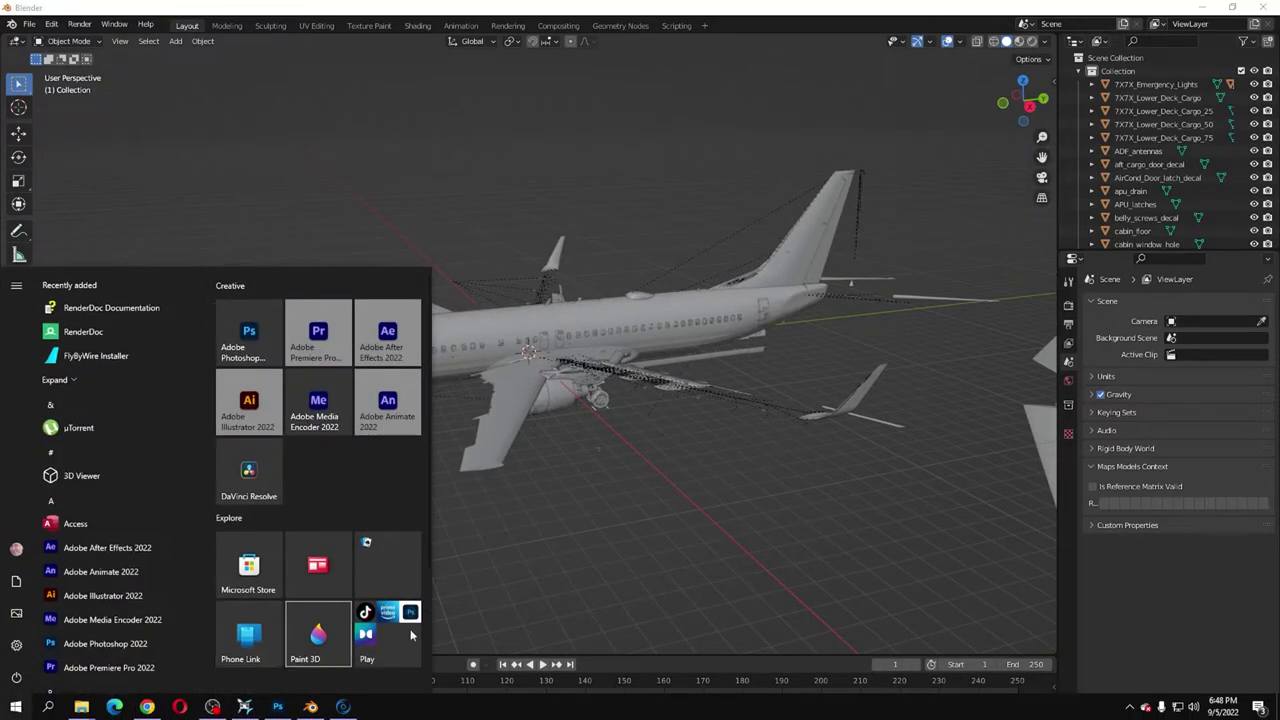
pyautogui.click(658, 573)
pyautogui.moveTo(652, 568); pyautogui.dragTo(591, 539, button='middle')
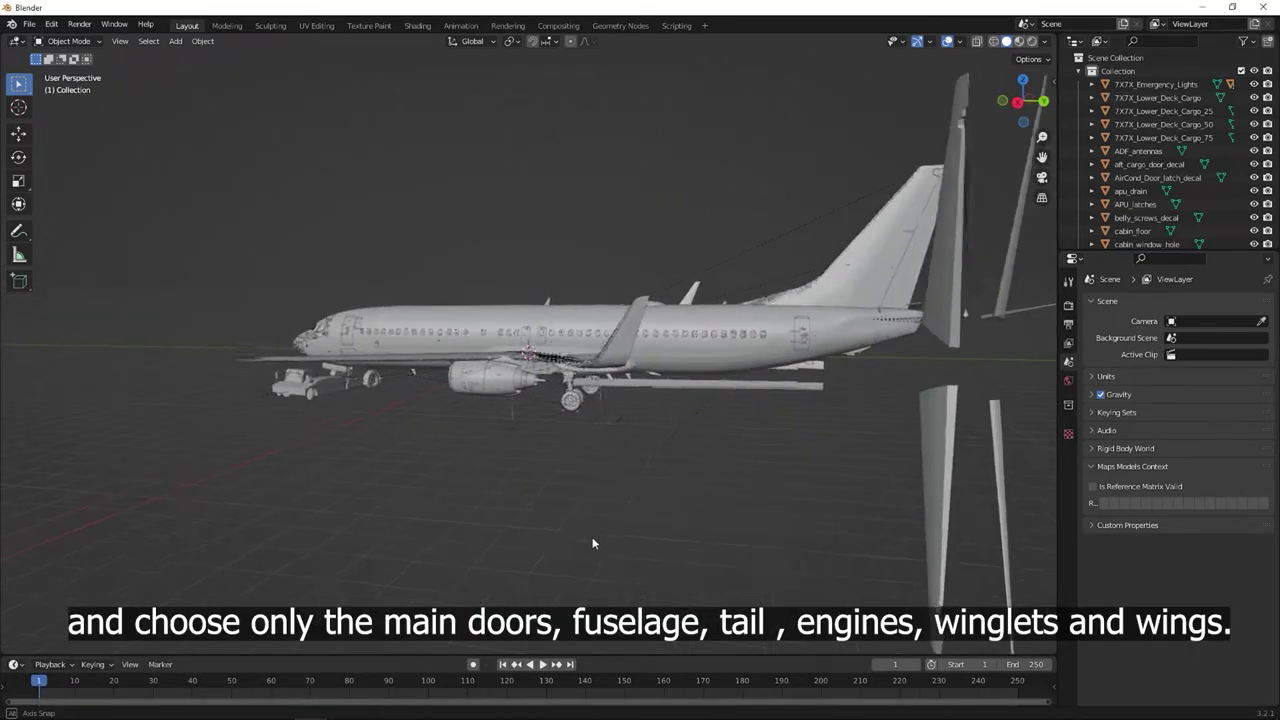
pyautogui.scroll(1, 649, 386)
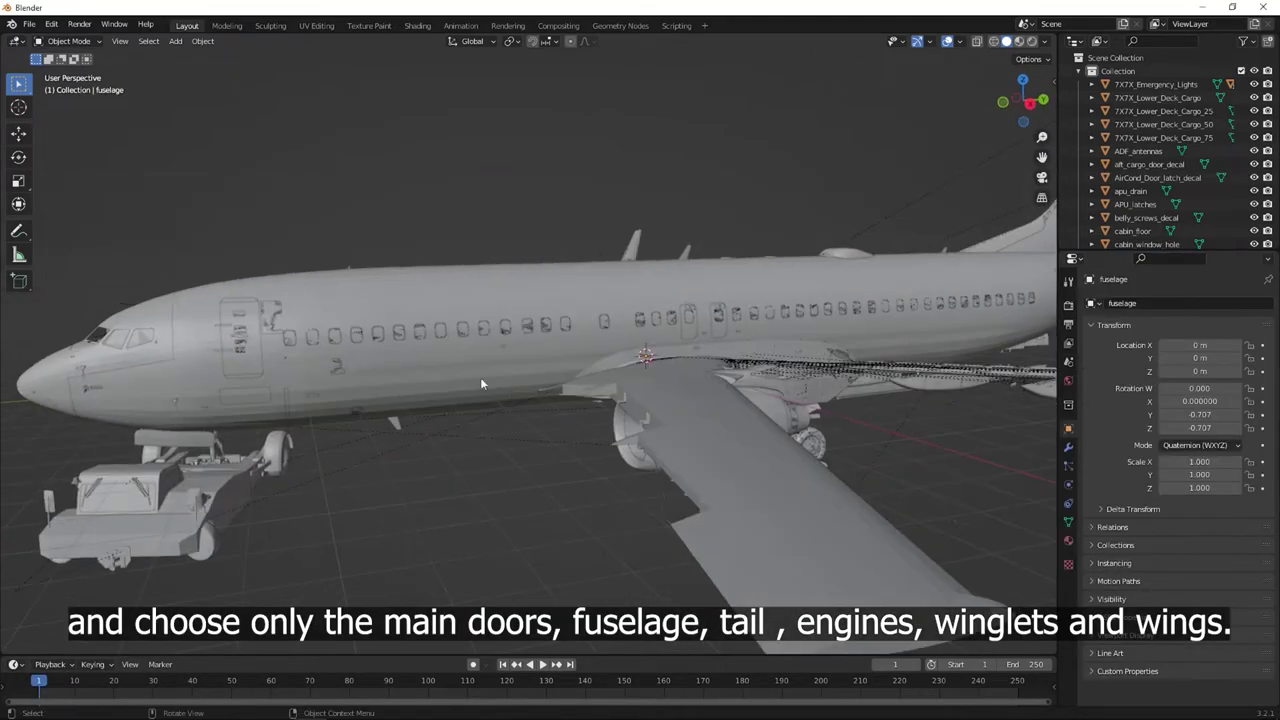
pyautogui.click(421, 305)
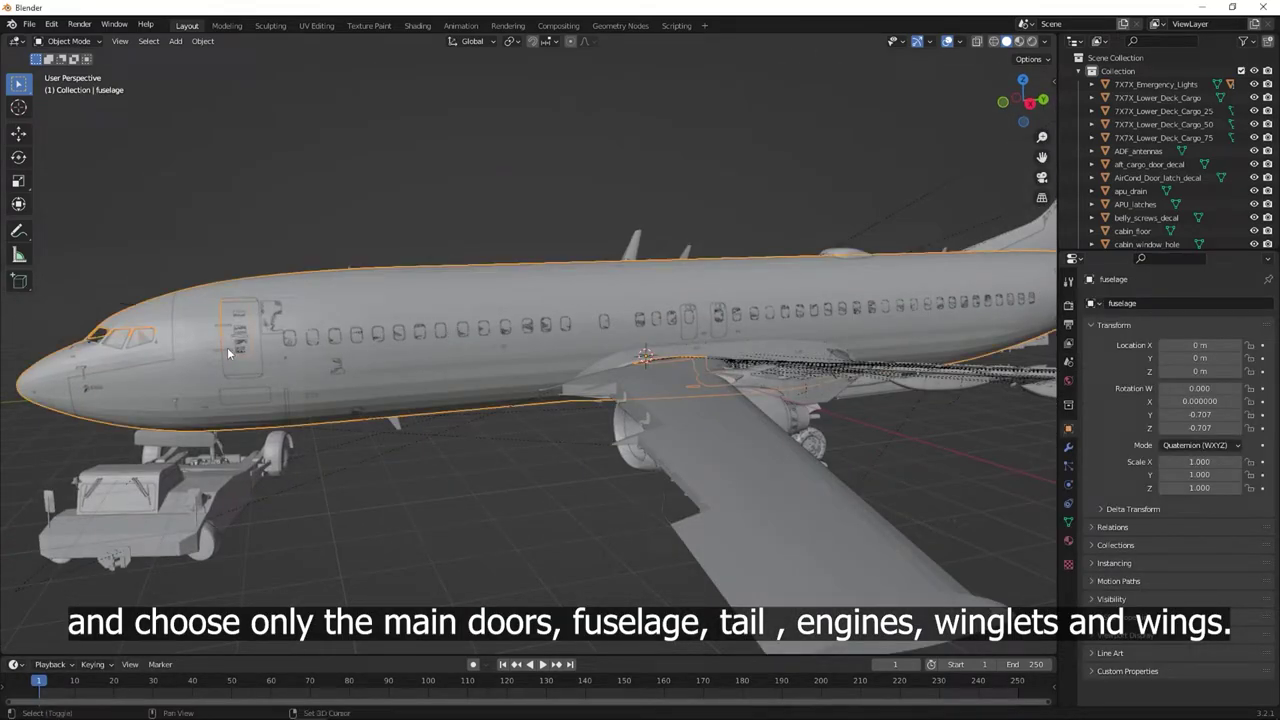
pyautogui.keyDown('shift'); pyautogui.click(252, 367); pyautogui.keyUp('shift')
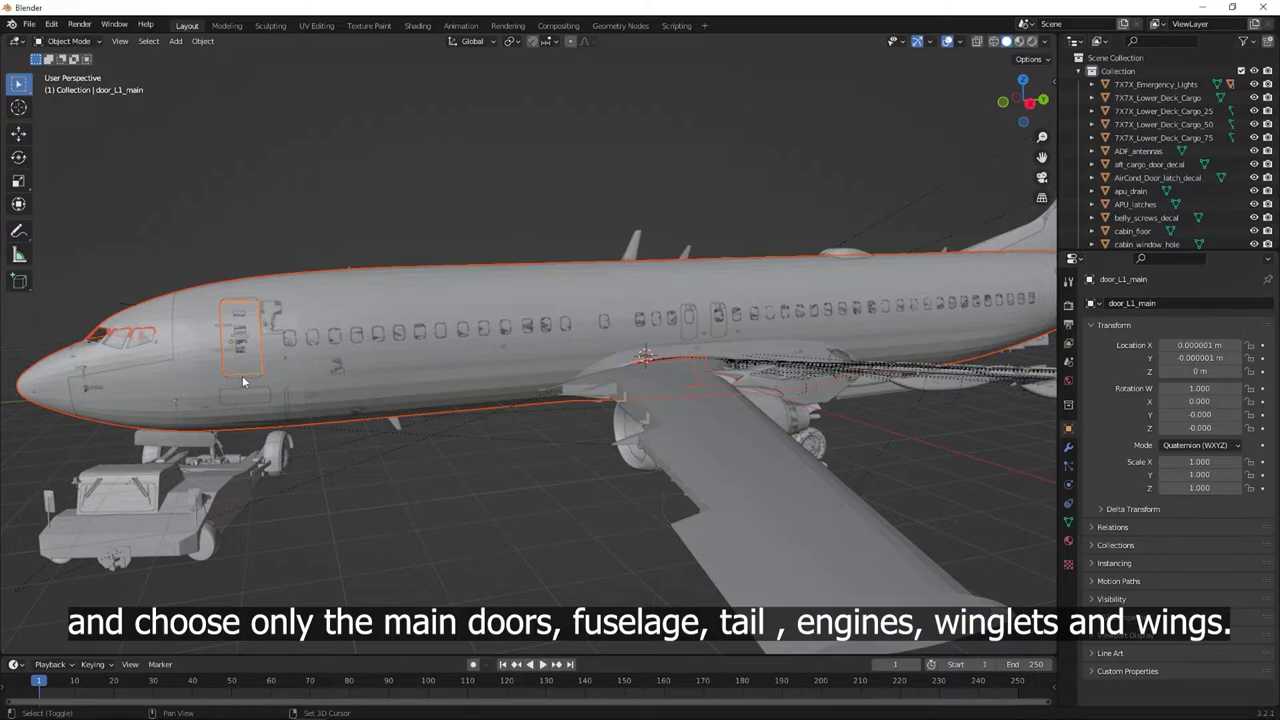
pyautogui.keyDown('shift'); pyautogui.click(242, 375); pyautogui.keyUp('shift')
pyautogui.keyDown('shift'); pyautogui.click(252, 376); pyautogui.keyUp('shift')
pyautogui.keyDown('shift'); pyautogui.click(239, 300); pyautogui.keyUp('shift')
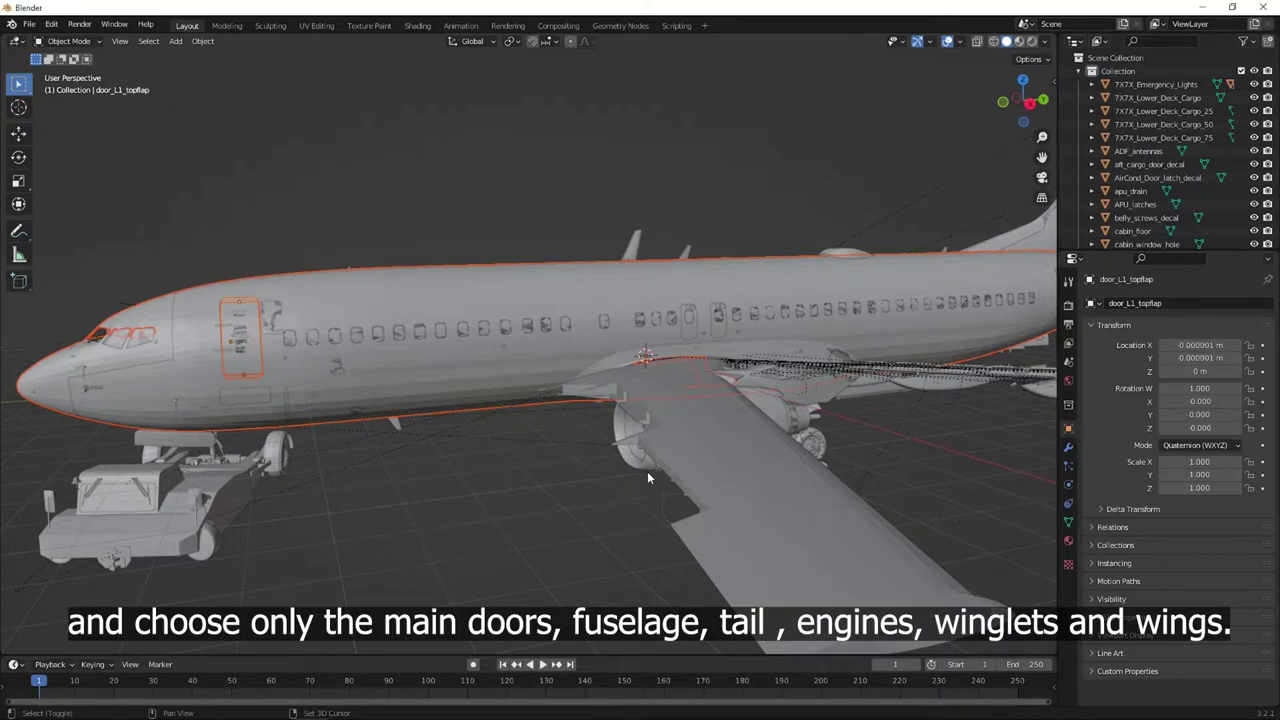
# Add the wings and the left engine cowling to the selection.
pyautogui.keyDown('shift'); pyautogui.click(729, 450); pyautogui.keyUp('shift')
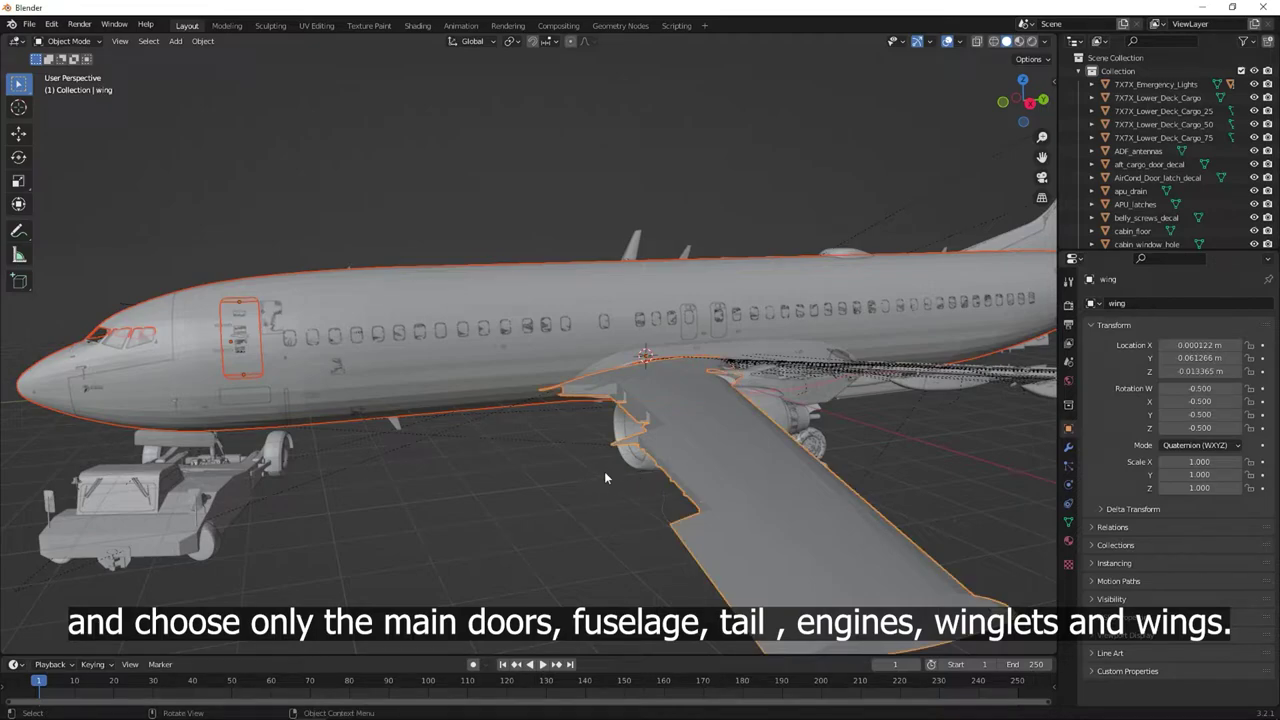
pyautogui.moveTo(544, 452); pyautogui.dragTo(618, 416, button='middle')
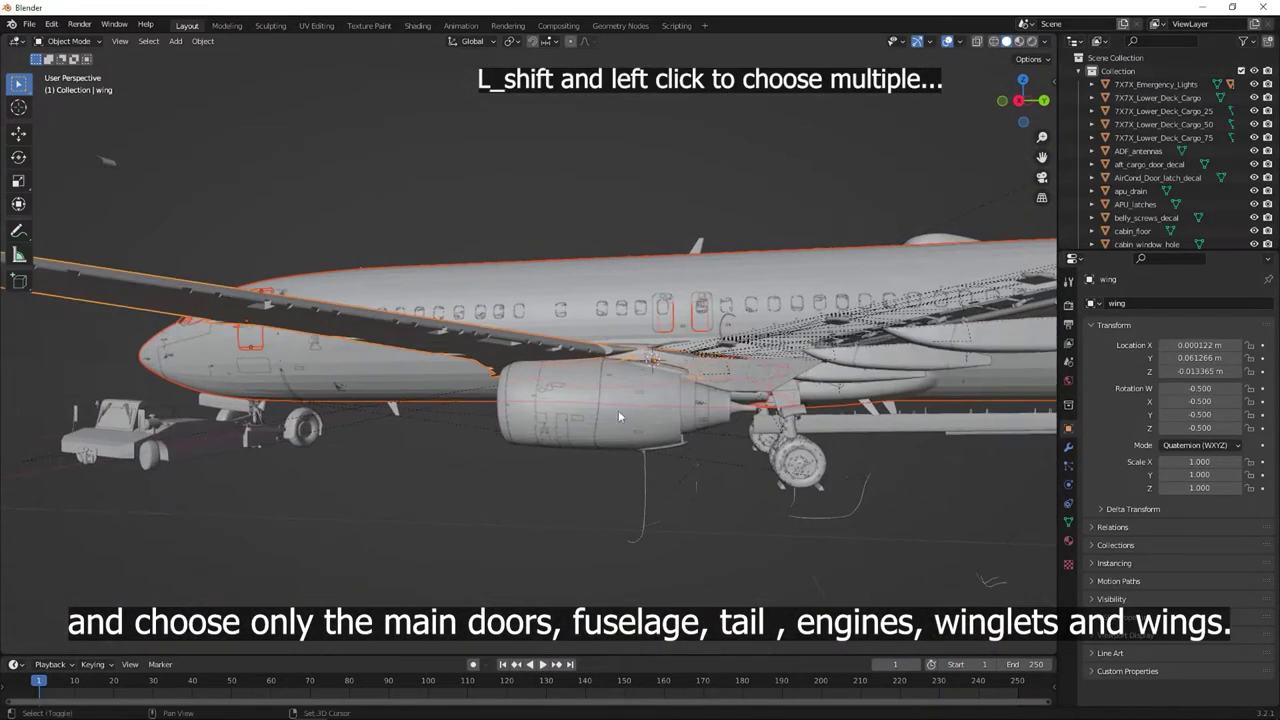
pyautogui.keyDown('shift'); pyautogui.click(526, 399); pyautogui.keyUp('shift')
pyautogui.keyDown('shift'); pyautogui.click(552, 406); pyautogui.keyUp('shift')
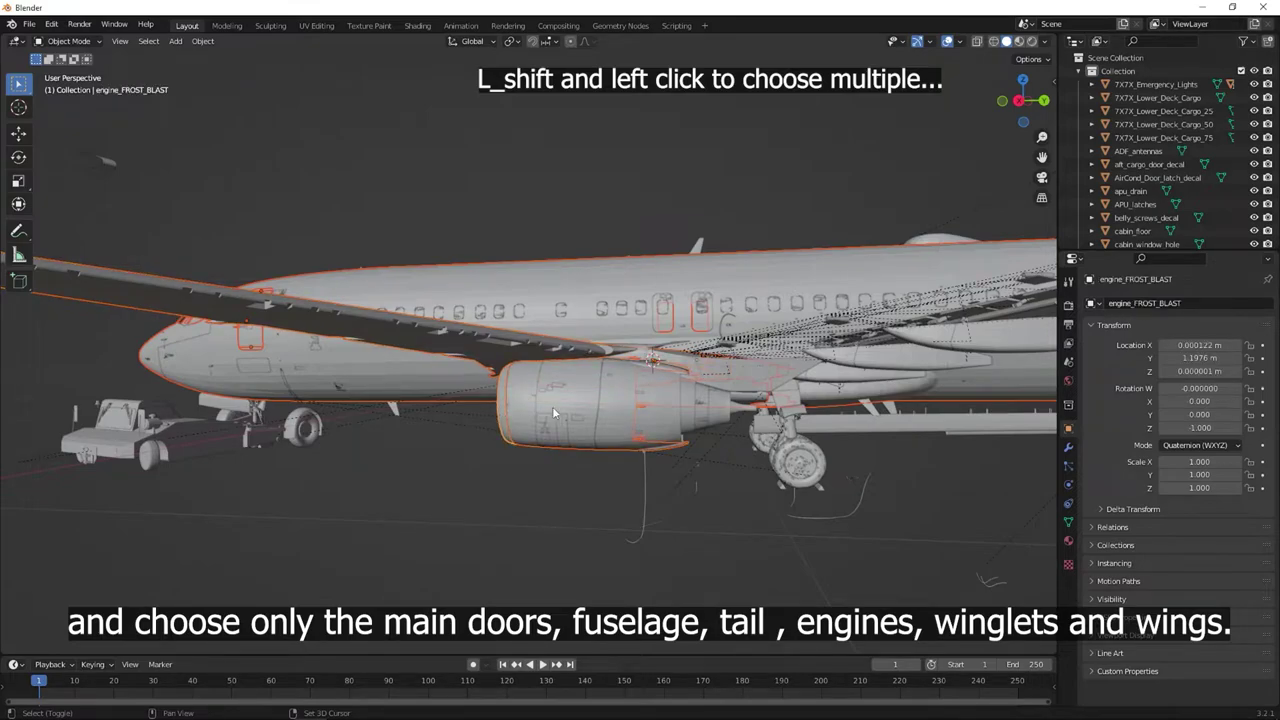
# Add the winglets, the vertical tail and the rudder to the selection.
pyautogui.moveTo(631, 437); pyautogui.dragTo(475, 448, button='middle')
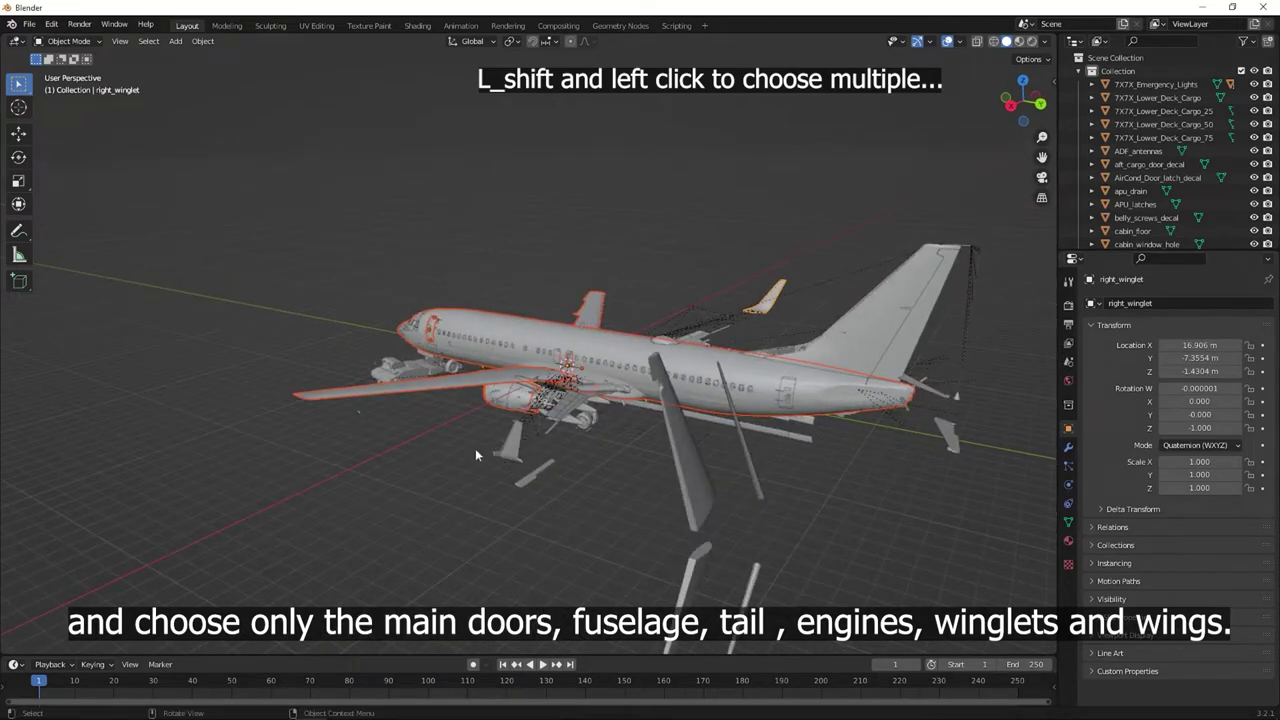
pyautogui.keyDown('shift'); pyautogui.click(512, 450); pyautogui.keyUp('shift')
pyautogui.keyDown('shift'); pyautogui.click(870, 324); pyautogui.keyUp('shift')
pyautogui.keyDown('shift'); pyautogui.click(930, 320); pyautogui.keyUp('shift')
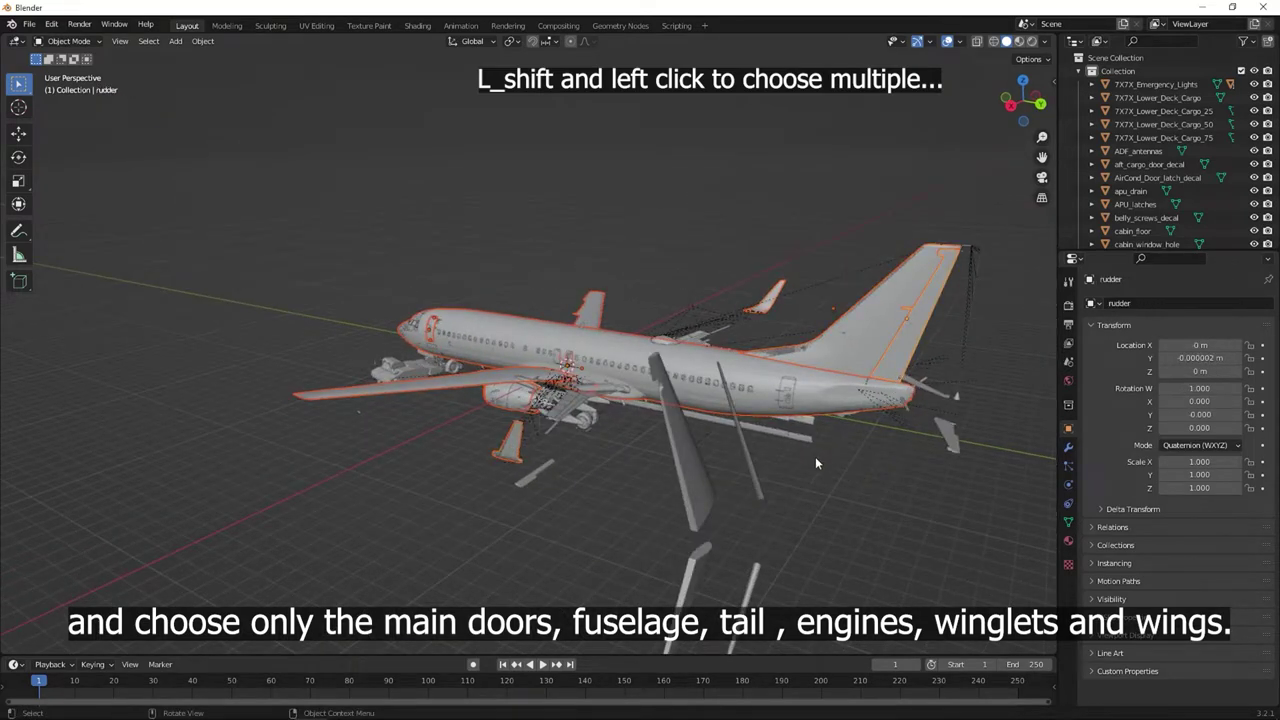
# Extend the selection with the cabin windows and the left overwing exits.
pyautogui.moveTo(815, 456); pyautogui.dragTo(909, 491, button='middle')
pyautogui.scroll(5, 534, 289)
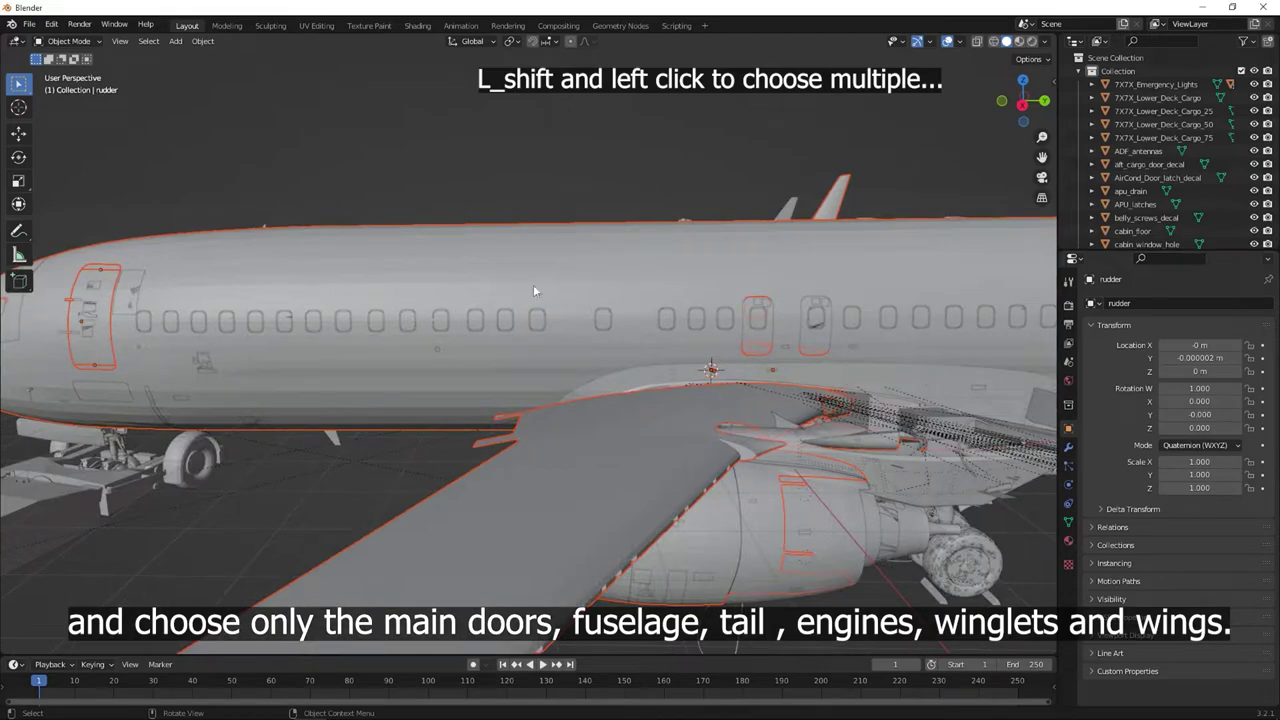
pyautogui.keyDown('shift'); pyautogui.click(535, 318); pyautogui.keyUp('shift')
pyautogui.keyDown('shift'); pyautogui.click(541, 312); pyautogui.keyUp('shift')
pyautogui.keyDown('shift'); pyautogui.click(710, 270); pyautogui.keyUp('shift')
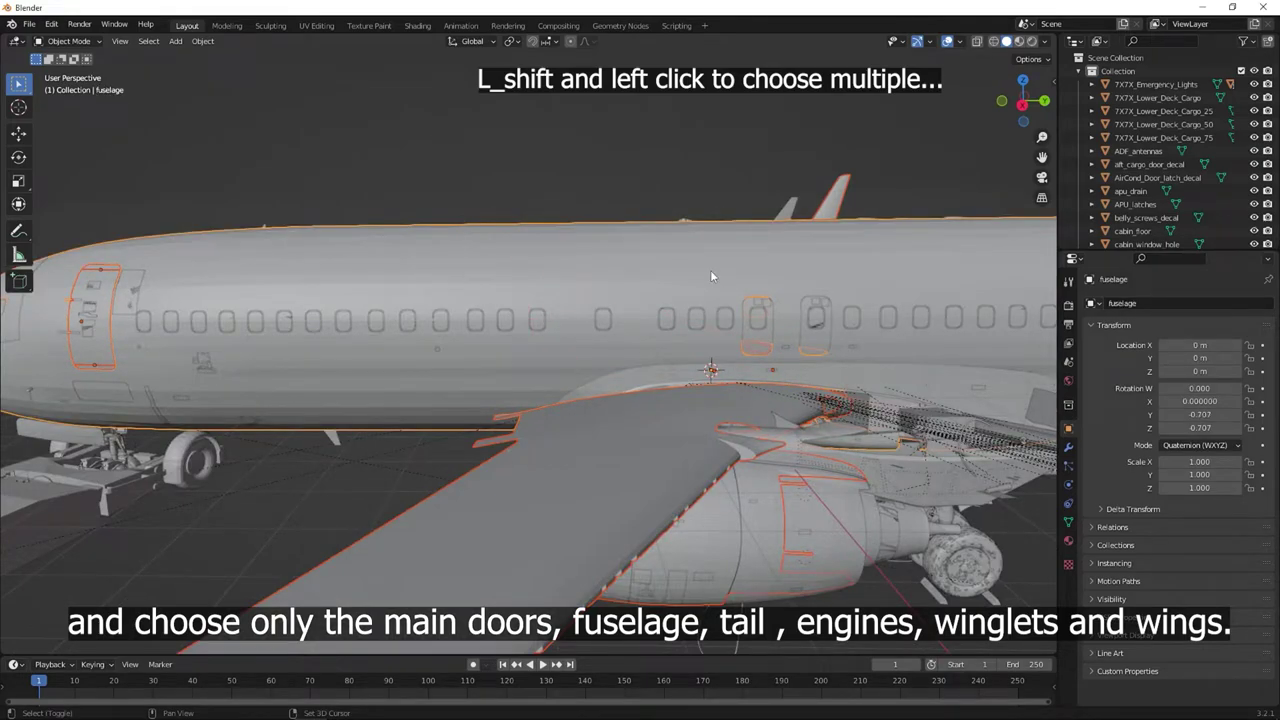
pyautogui.keyDown('shift'); pyautogui.click(850, 314); pyautogui.keyUp('shift')
pyautogui.keyDown('shift'); pyautogui.click(850, 319); pyautogui.keyUp('shift')
pyautogui.keyDown('shift'); pyautogui.click(852, 319); pyautogui.keyUp('shift')
pyautogui.keyDown('shift'); pyautogui.click(803, 319); pyautogui.keyUp('shift')
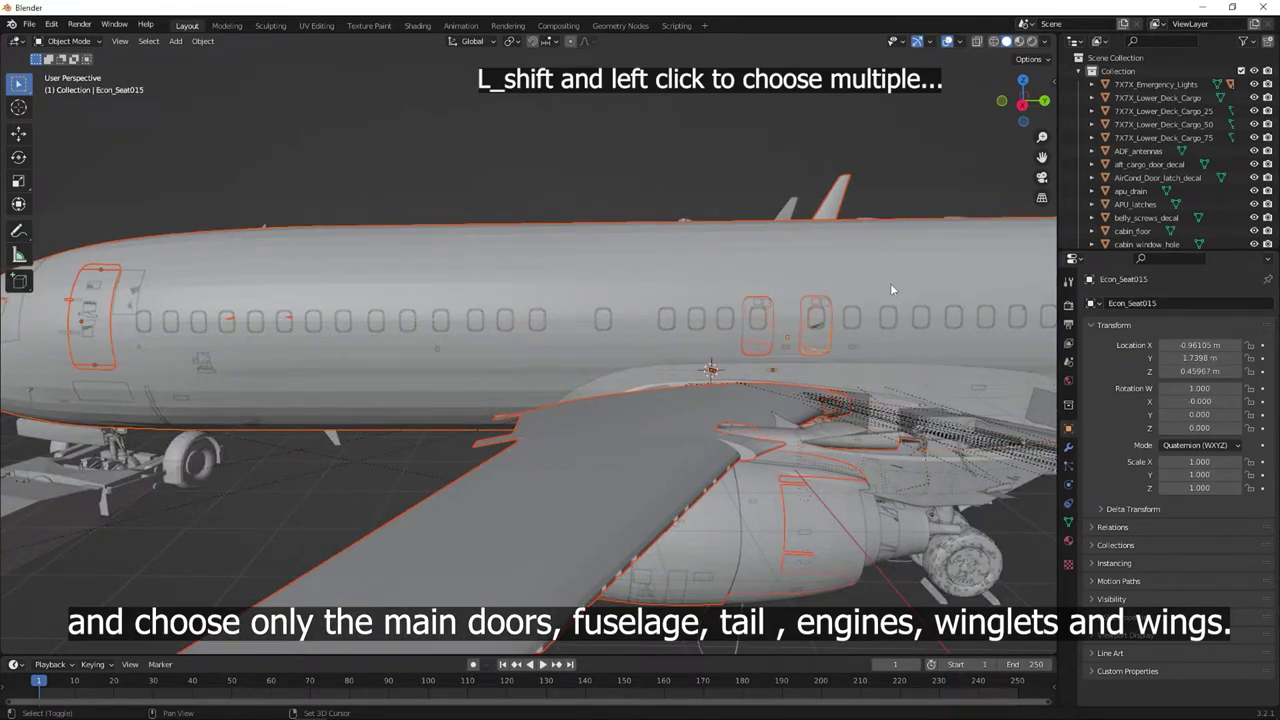
pyautogui.keyDown('shift'); pyautogui.click(890, 285); pyautogui.keyUp('shift')
pyautogui.keyDown('shift'); pyautogui.click(821, 330); pyautogui.keyUp('shift')
pyautogui.keyDown('shift'); pyautogui.click(823, 340); pyautogui.keyUp('shift')
# Include the fuselage in the selection again, try isolating the selected parts, and undo the isolation.
pyautogui.scroll(-6, 501, 397)
pyautogui.moveTo(823, 340); pyautogui.dragTo(681, 469, button='middle')
pyautogui.scroll(6, 602, 397)
pyautogui.scroll(-5, 681, 469)
pyautogui.keyDown('shift'); pyautogui.click(656, 379); pyautogui.keyUp('shift')
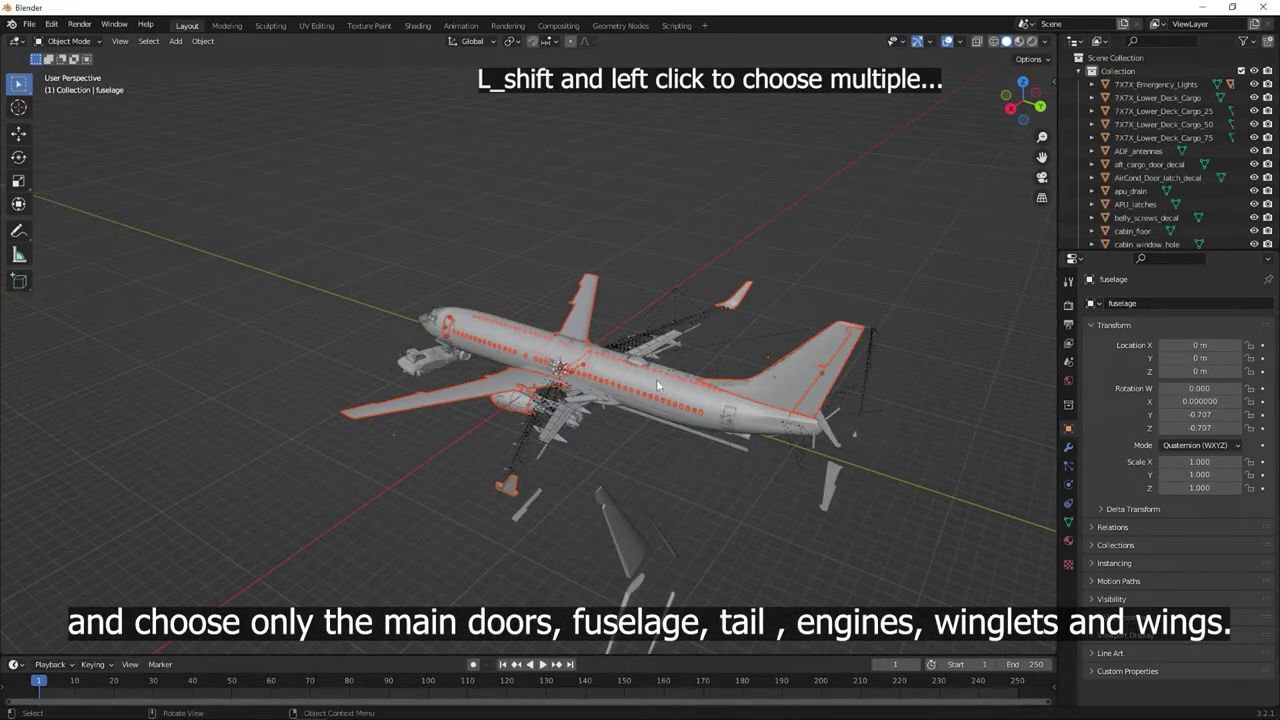
pyautogui.moveTo(604, 438); pyautogui.dragTo(756, 457, button='middle')
pyautogui.scroll(3, 601, 420)
pyautogui.hotkey('shift', 'h')
pyautogui.hotkey('ctrl', 'z')
# Add the rear left main door and its adjoining parts to the selection.
pyautogui.keyDown('shift'); pyautogui.click(756, 458); pyautogui.keyUp('shift')
pyautogui.scroll(4, 812, 482)
pyautogui.scroll(-3, 835, 490)
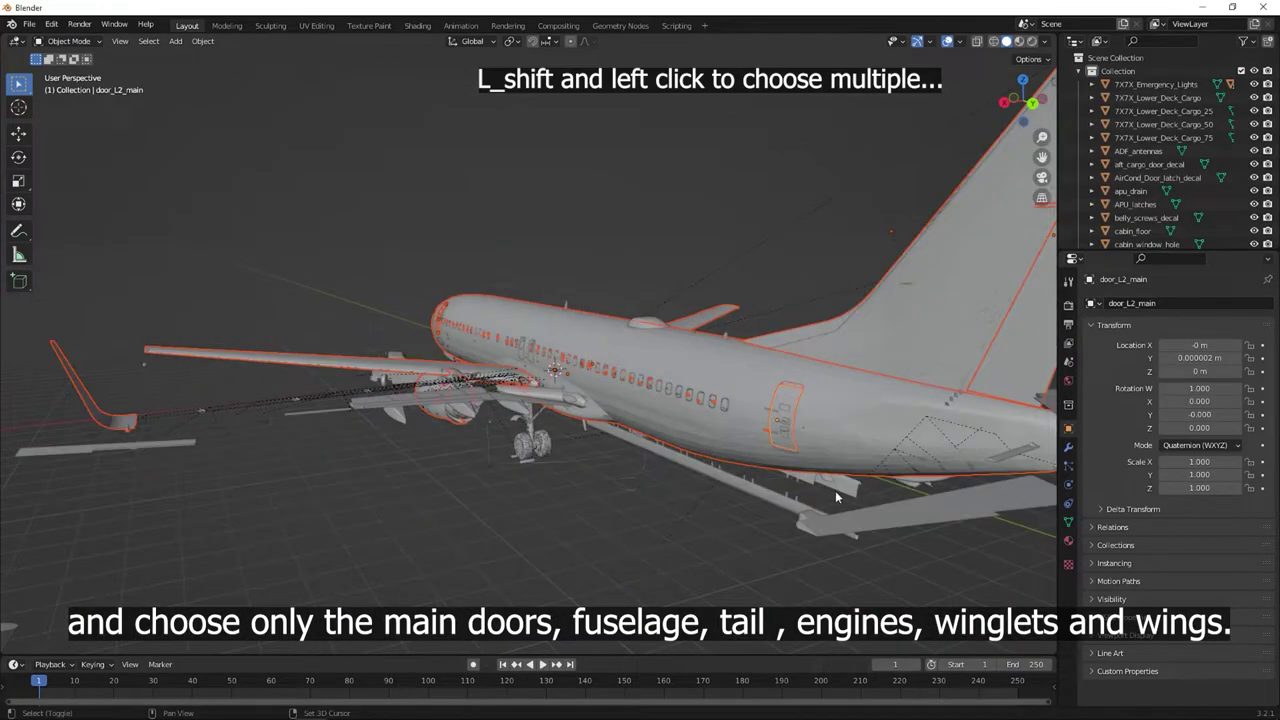
pyautogui.moveTo(836, 497); pyautogui.dragTo(731, 472, button='middle')
pyautogui.scroll(4, 734, 510)
pyautogui.keyDown('shift'); pyautogui.click(681, 459); pyautogui.keyUp('shift')
pyautogui.keyDown('shift'); pyautogui.click(906, 452); pyautogui.keyUp('shift')
# Add the rear right door with its top and bottom flaps and the aft cargo door to the selection.
pyautogui.moveTo(298, 470); pyautogui.dragTo(392, 332, button='middle')
pyautogui.scroll(3, 705, 478)
pyautogui.keyDown('shift'); pyautogui.click(433, 347); pyautogui.keyUp('shift')
pyautogui.keyDown('shift'); pyautogui.click(433, 334); pyautogui.keyUp('shift')
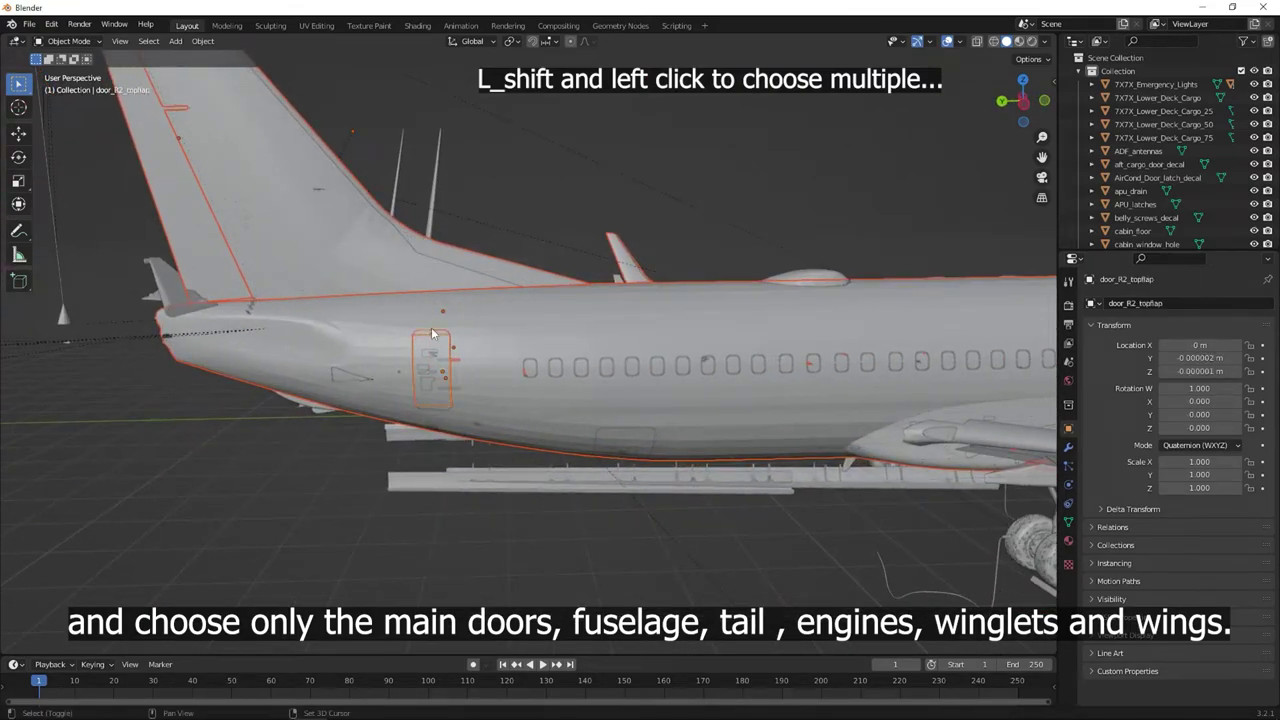
pyautogui.keyDown('shift'); pyautogui.click(436, 413); pyautogui.keyUp('shift')
pyautogui.keyDown('shift'); pyautogui.click(625, 440); pyautogui.keyUp('shift')
# Add the right engine's nacelle and cowling parts to the selection.
pyautogui.moveTo(724, 428); pyautogui.dragTo(1023, 395, button='middle')
pyautogui.keyDown('shift'); pyautogui.click(632, 496); pyautogui.keyUp('shift')
pyautogui.keyDown('shift'); pyautogui.click(635, 499); pyautogui.keyUp('shift')
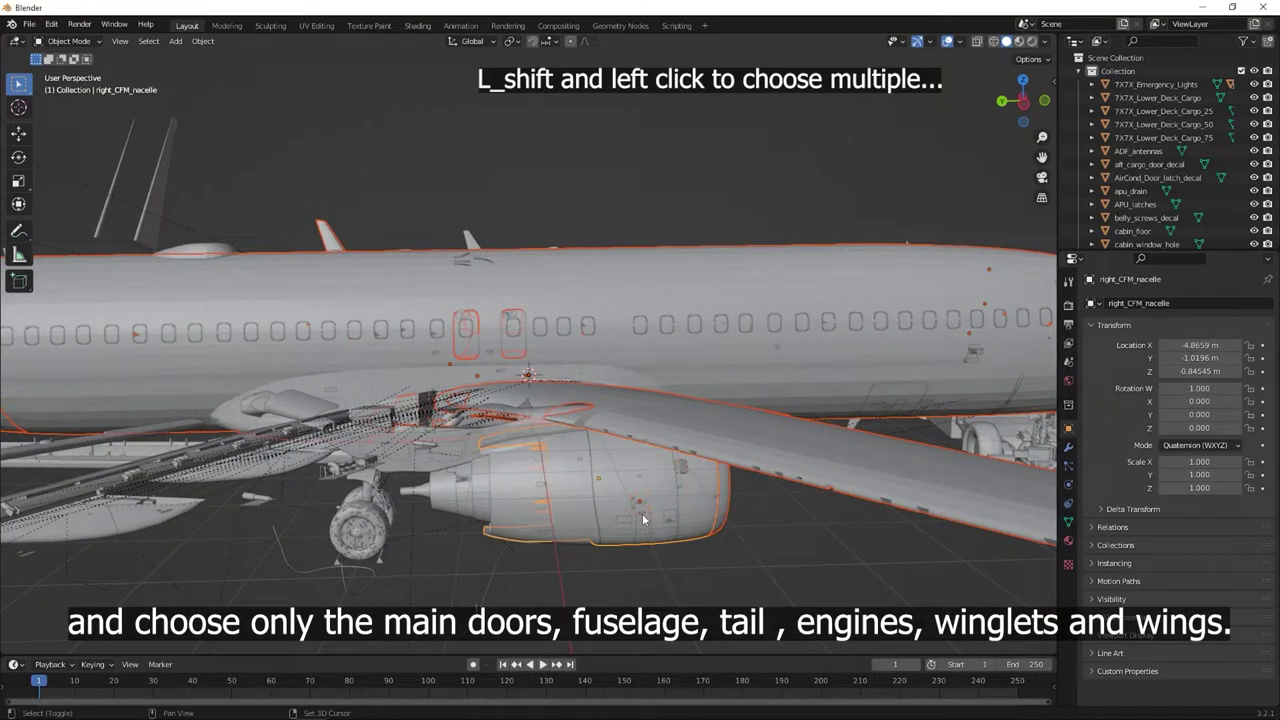
pyautogui.keyDown('shift'); pyautogui.click(639, 503); pyautogui.keyUp('shift')
pyautogui.keyDown('shift'); pyautogui.click(639, 507); pyautogui.keyUp('shift')
pyautogui.keyDown('shift'); pyautogui.click(639, 510); pyautogui.keyUp('shift')
pyautogui.keyDown('shift'); pyautogui.click(606, 484); pyautogui.keyUp('shift')
# Hide all unselected objects, inspect the isolated aircraft for missing parts, and restore the selection.
pyautogui.scroll(-2, 603, 498)
pyautogui.hotkey('shift', 'h')
pyautogui.hotkey('alt', 'a')
pyautogui.moveTo(642, 534); pyautogui.dragTo(577, 390, button='middle')
pyautogui.scroll(-4, 395, 517)
pyautogui.scroll(4, 577, 390)
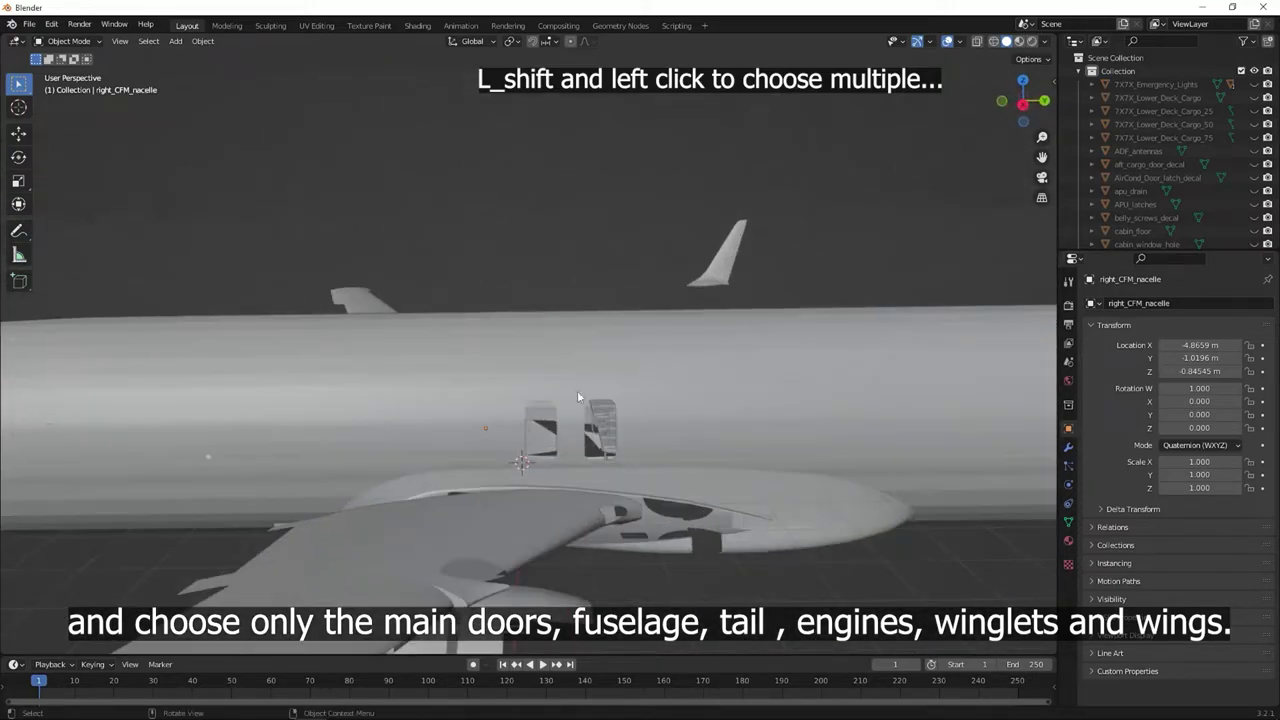
pyautogui.hotkey('ctrl', 'z')
# Add the aft left overwing exit door to the selection and isolate the selected parts to check them.
pyautogui.scroll(-3, 605, 455)
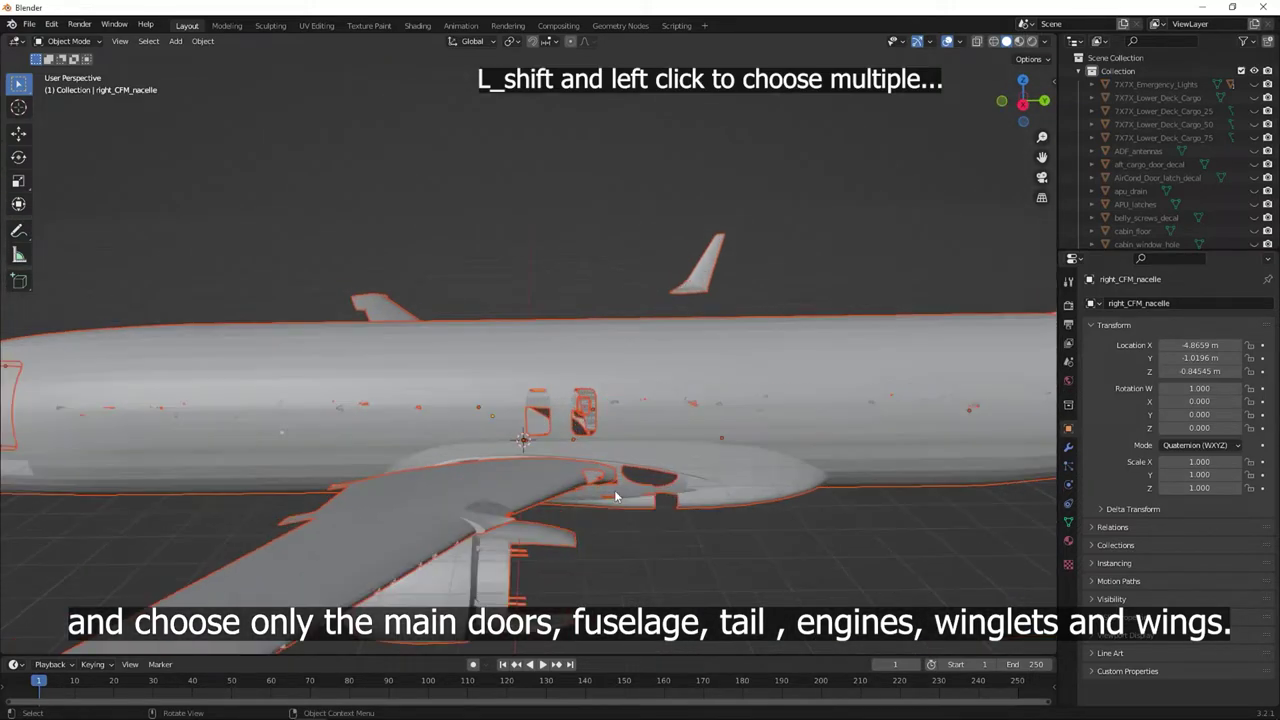
pyautogui.keyDown('shift'); pyautogui.click(586, 412); pyautogui.keyUp('shift')
pyautogui.keyDown('shift'); pyautogui.click(586, 412); pyautogui.keyUp('shift')
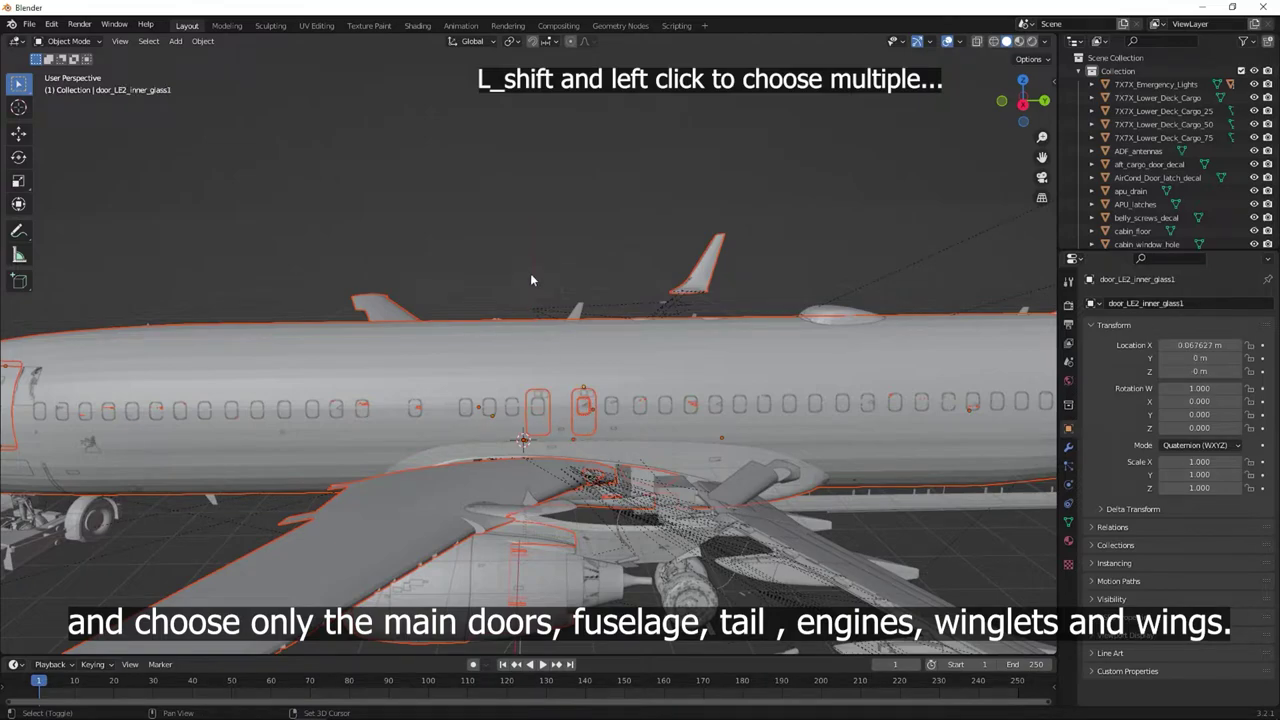
pyautogui.keyDown('shift'); pyautogui.click(585, 412); pyautogui.keyUp('shift')
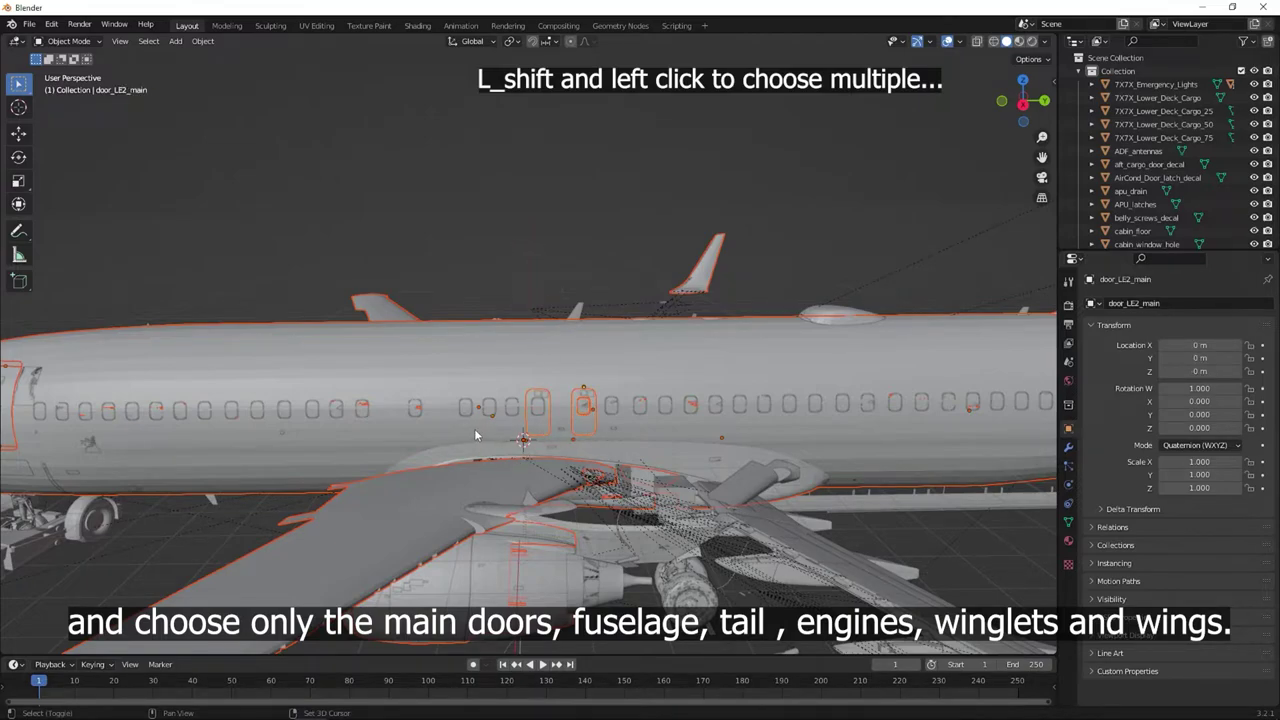
pyautogui.press('h')
pyautogui.moveTo(471, 263); pyautogui.dragTo(782, 323, button='middle')
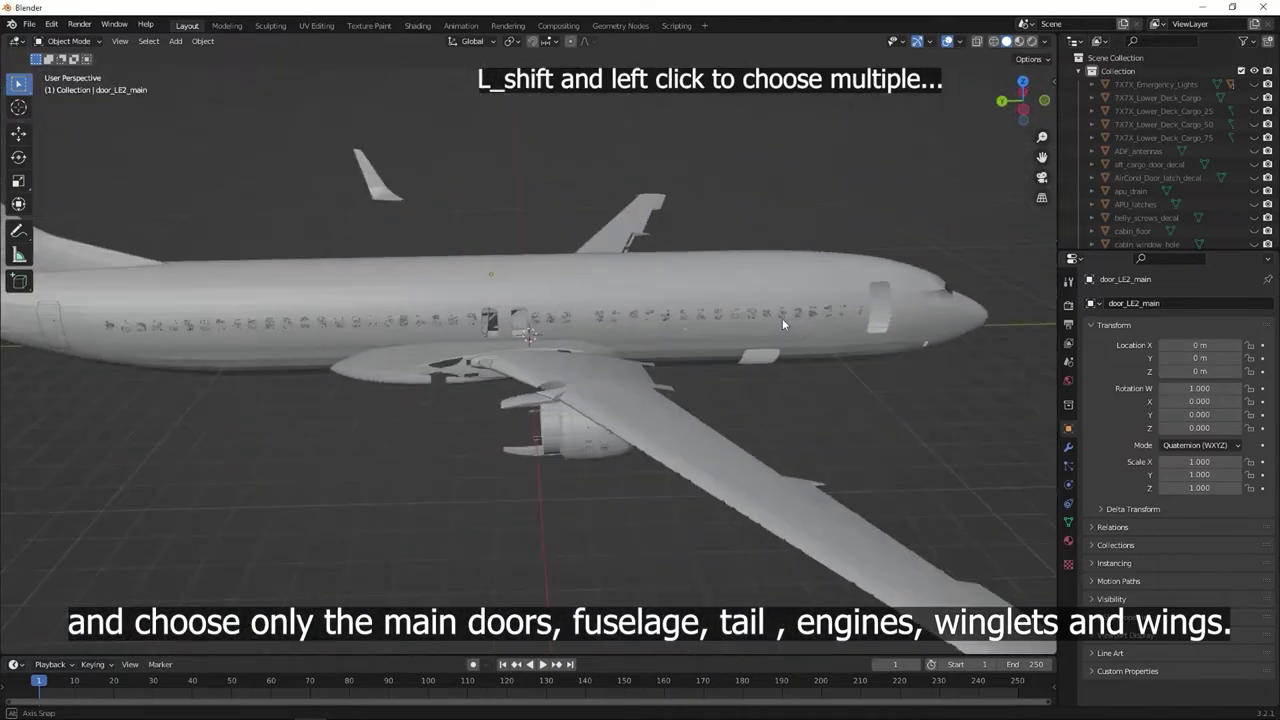
# Reveal the hidden objects, add the right overwing exit doors to the selection, and hide everything unselected.
pyautogui.hotkey('alt', 'h')
pyautogui.moveTo(729, 357); pyautogui.dragTo(694, 404, button='middle')
pyautogui.scroll(3, 500, 273)
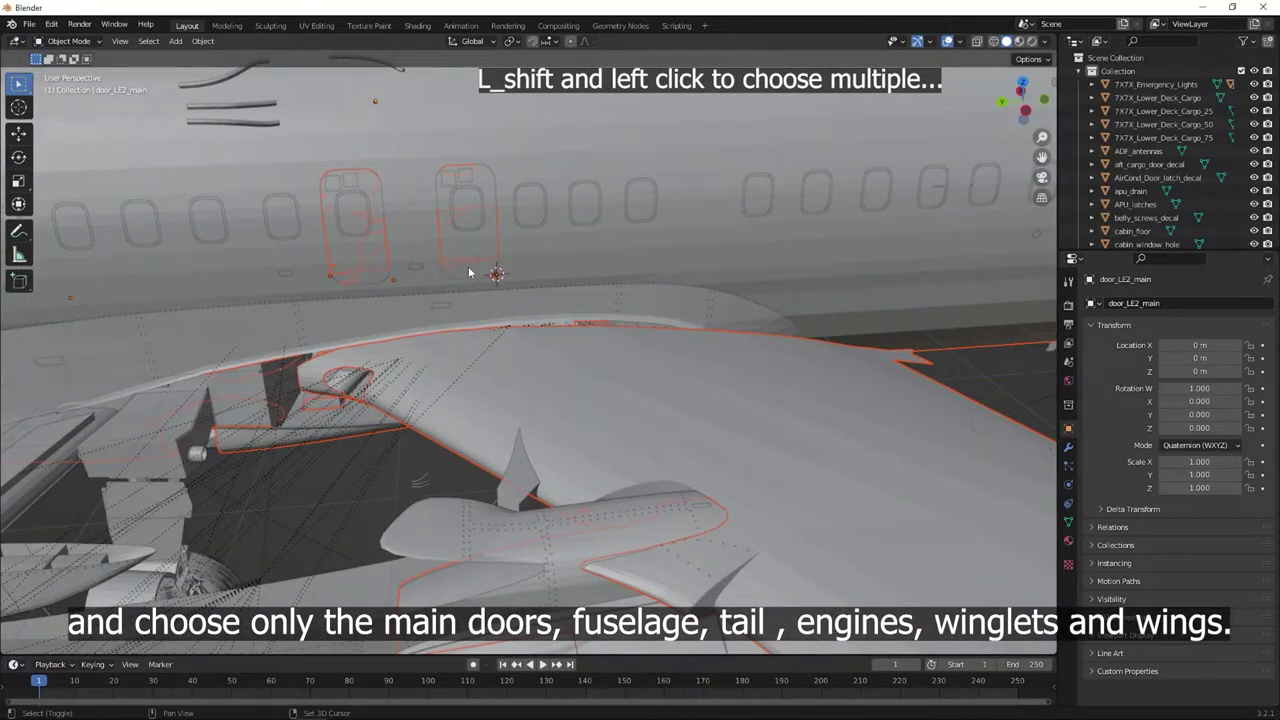
pyautogui.scroll(-7, 383, 266)
pyautogui.hotkey('shift', 'h')
pyautogui.click(555, 187)
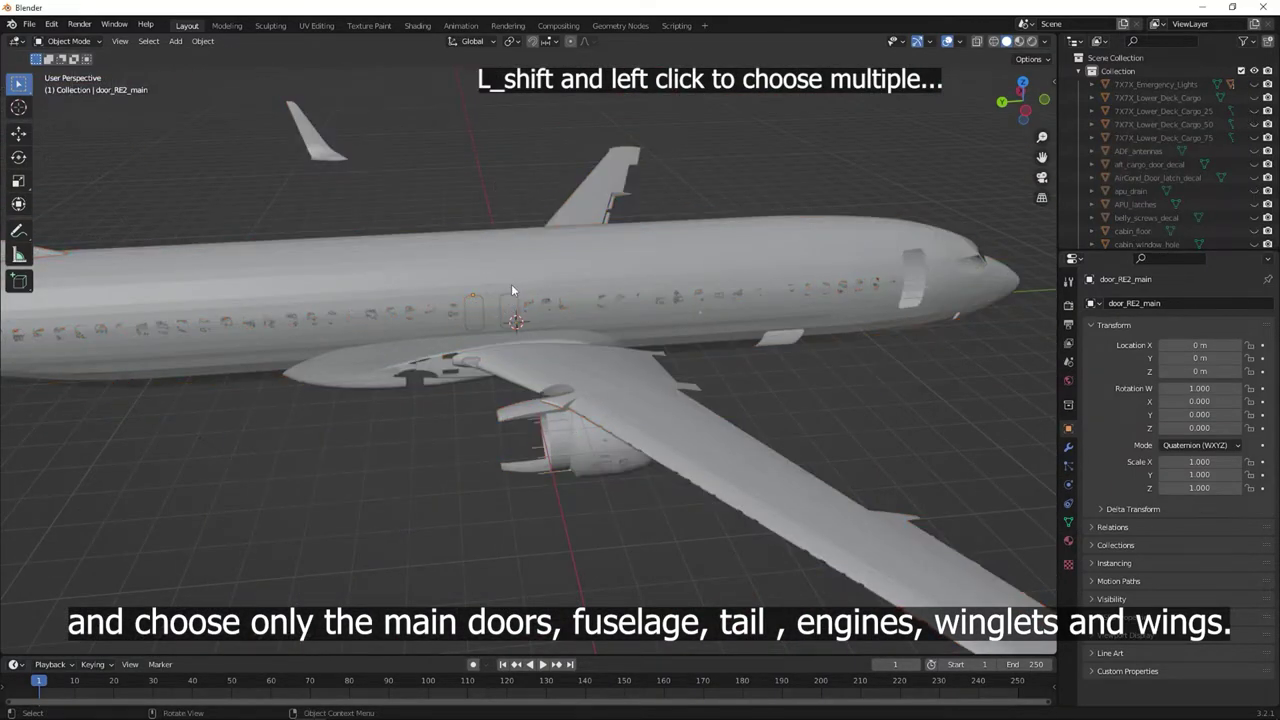
# Try isolating the aircraft parts with the cabin windows included, and undo the last selection and hiding changes.
pyautogui.moveTo(511, 284); pyautogui.dragTo(294, 337, button='middle')
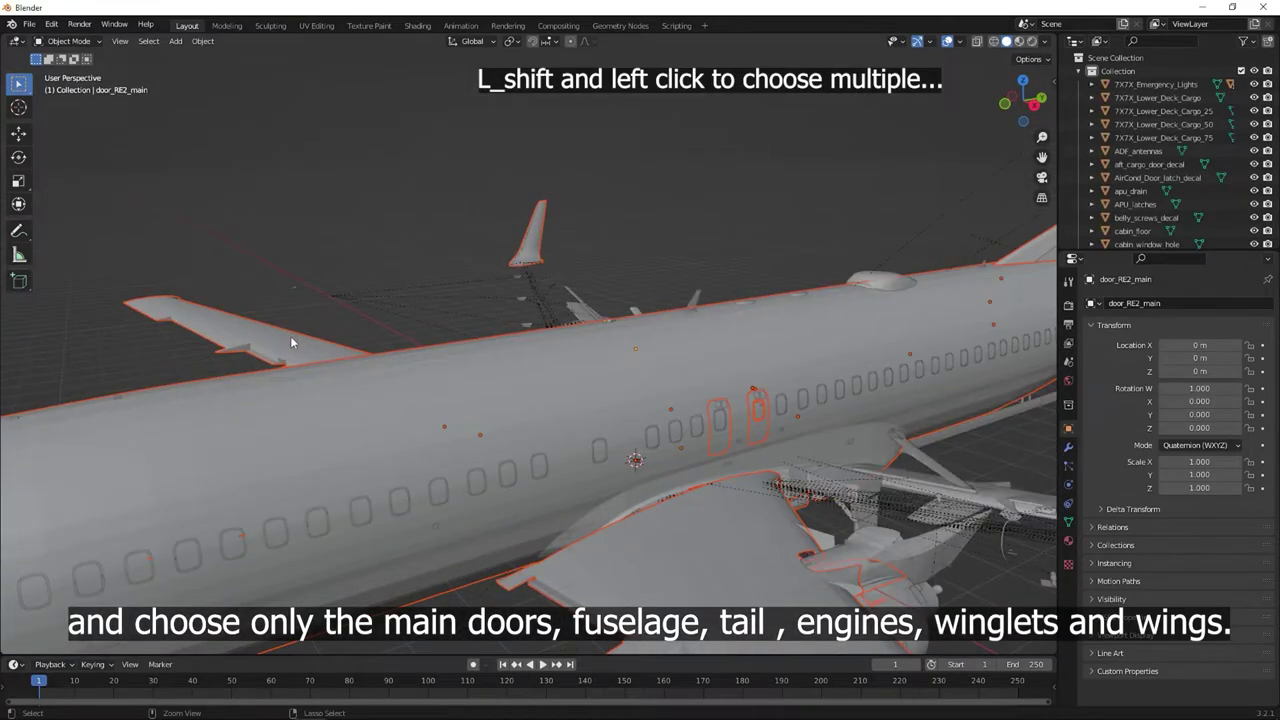
pyautogui.keyDown('shift'); pyautogui.click(697, 432); pyautogui.keyUp('shift')
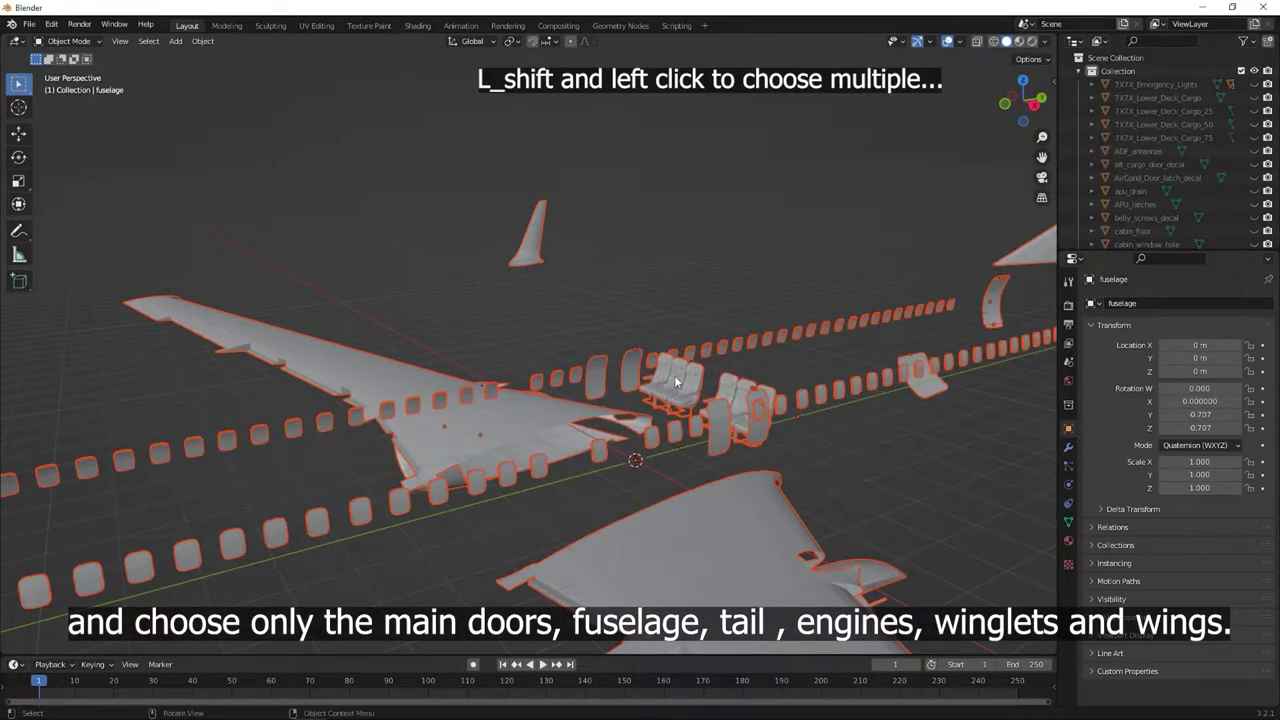
pyautogui.keyDown('shift'); pyautogui.click(532, 388); pyautogui.keyUp('shift')
pyautogui.hotkey('shift', 'h')
pyautogui.click(694, 228)
pyautogui.hotkey('ctrl', 'z')
pyautogui.hotkey('ctrl', 'z')
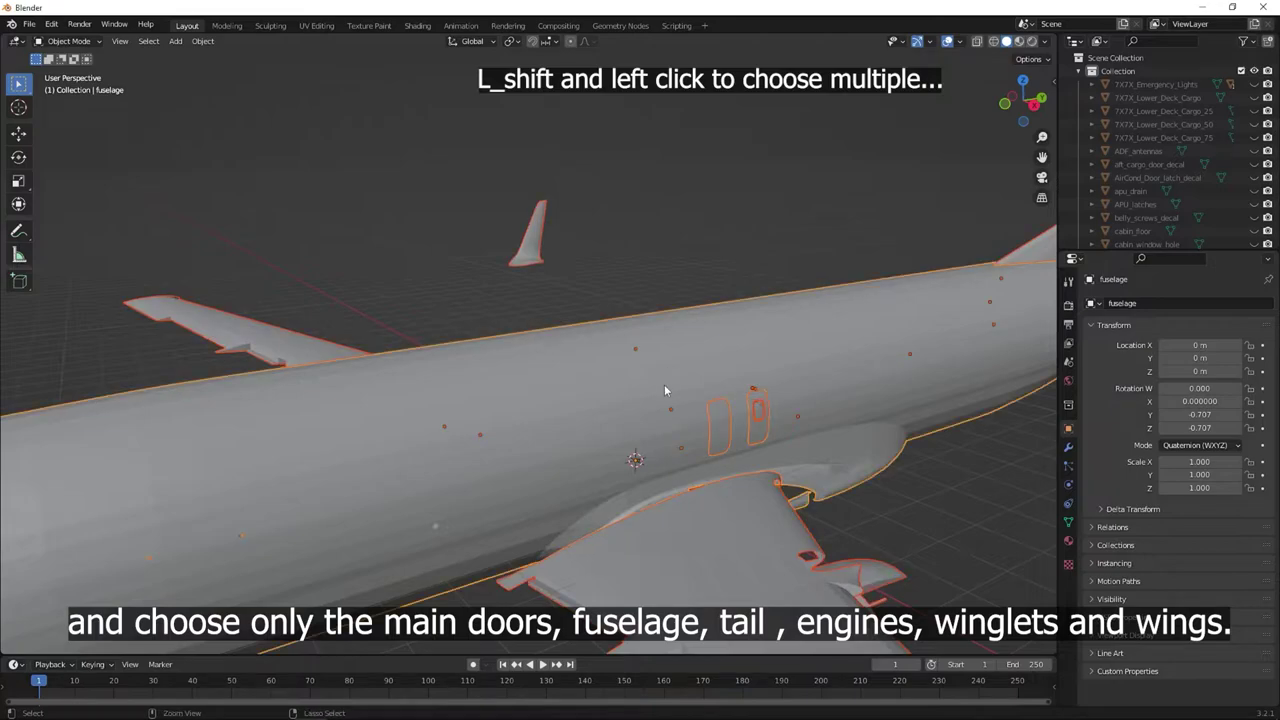
# Add the window frames to the selection, hide everything unselected, and inspect the isolated aircraft with nothing selected.
pyautogui.keyDown('shift'); pyautogui.click(600, 446); pyautogui.keyUp('shift')
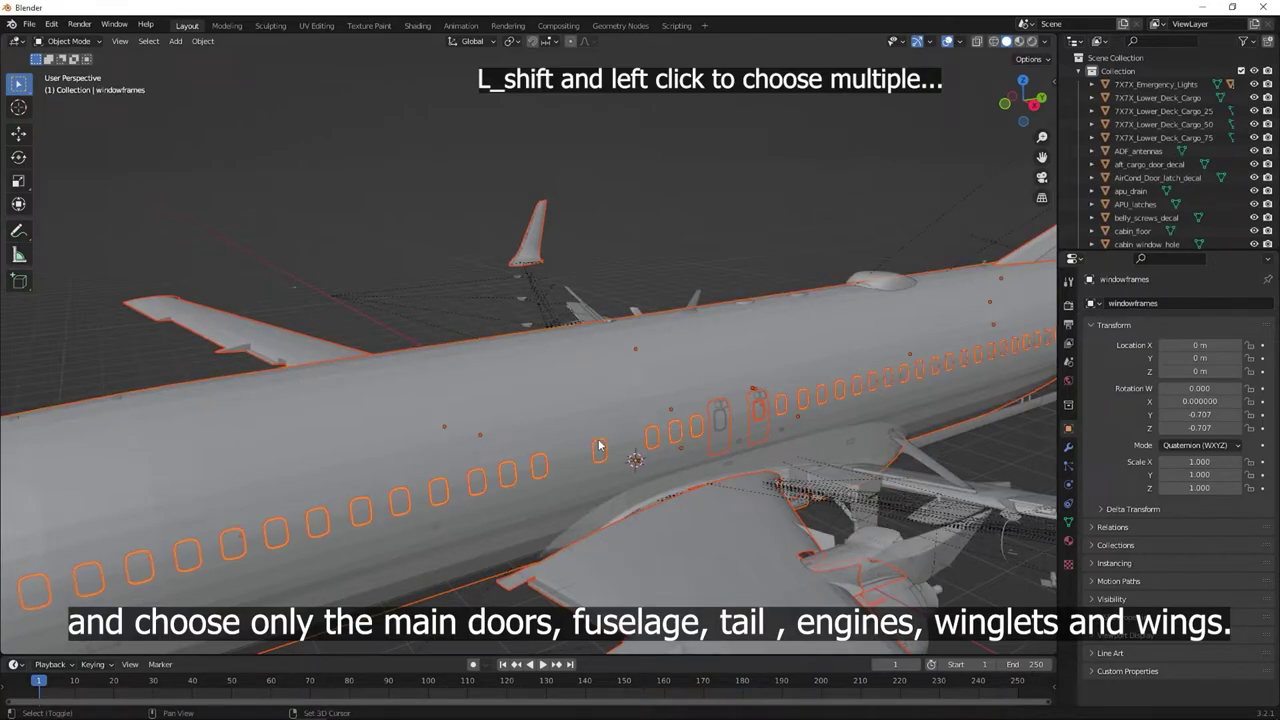
pyautogui.hotkey('shift', 'h')
pyautogui.click(705, 261)
pyautogui.scroll(-5, 705, 261)
pyautogui.moveTo(705, 261); pyautogui.dragTo(644, 394, button='middle')
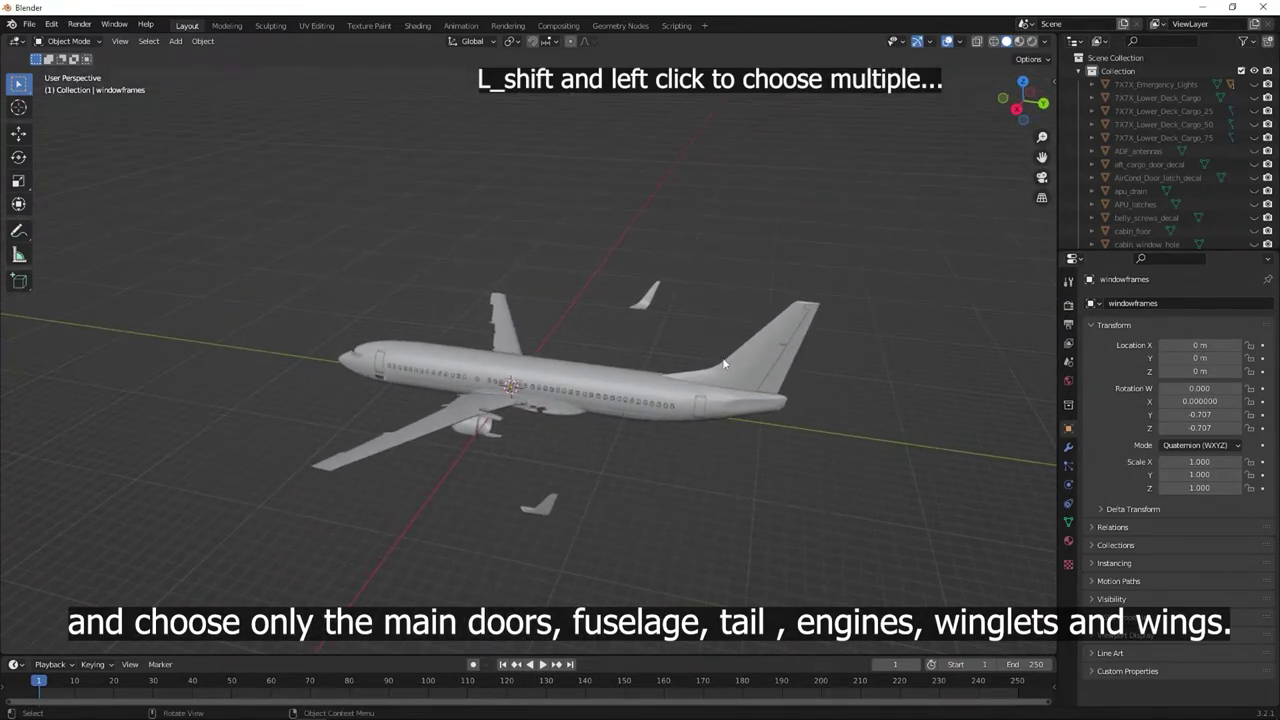
pyautogui.moveTo(614, 488); pyautogui.dragTo(842, 412, button='middle')
pyautogui.scroll(3, 700, 450)
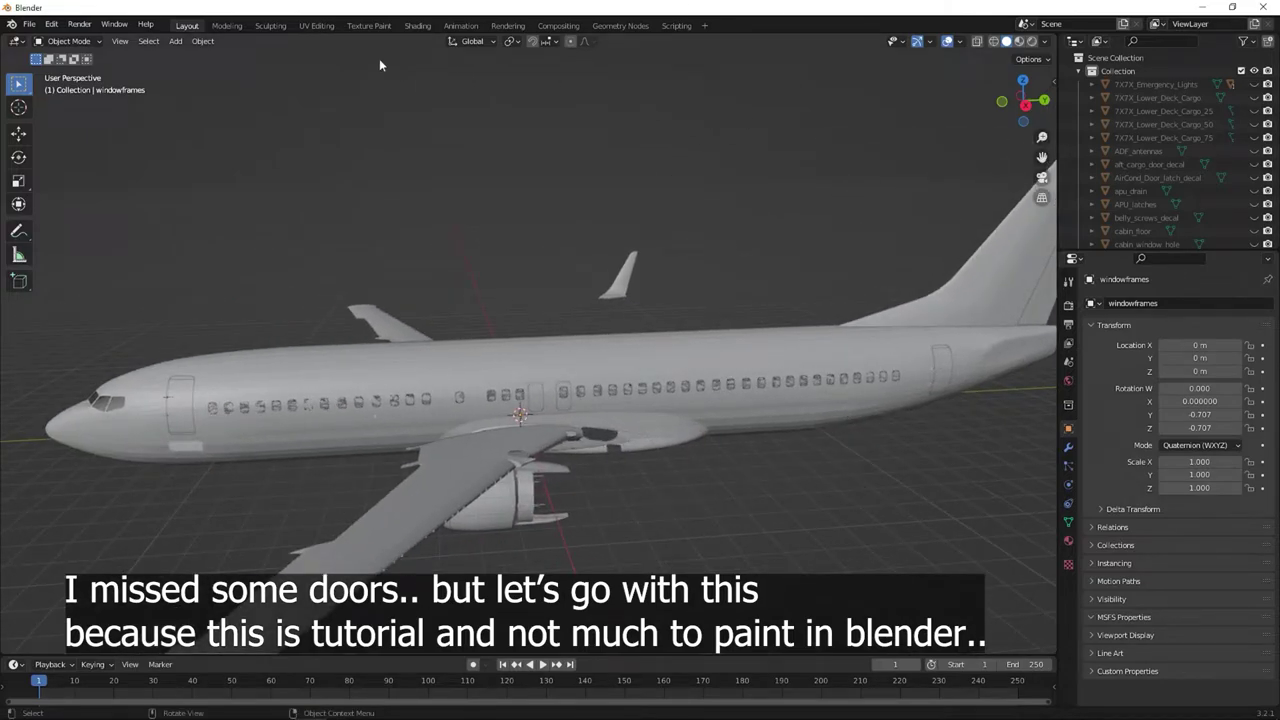
# Select the fuselage, switch to texture painting, and set up a 4096 × 4096 px Base Color slot for NG3 Fuselage 1x.
pyautogui.click(472, 362)
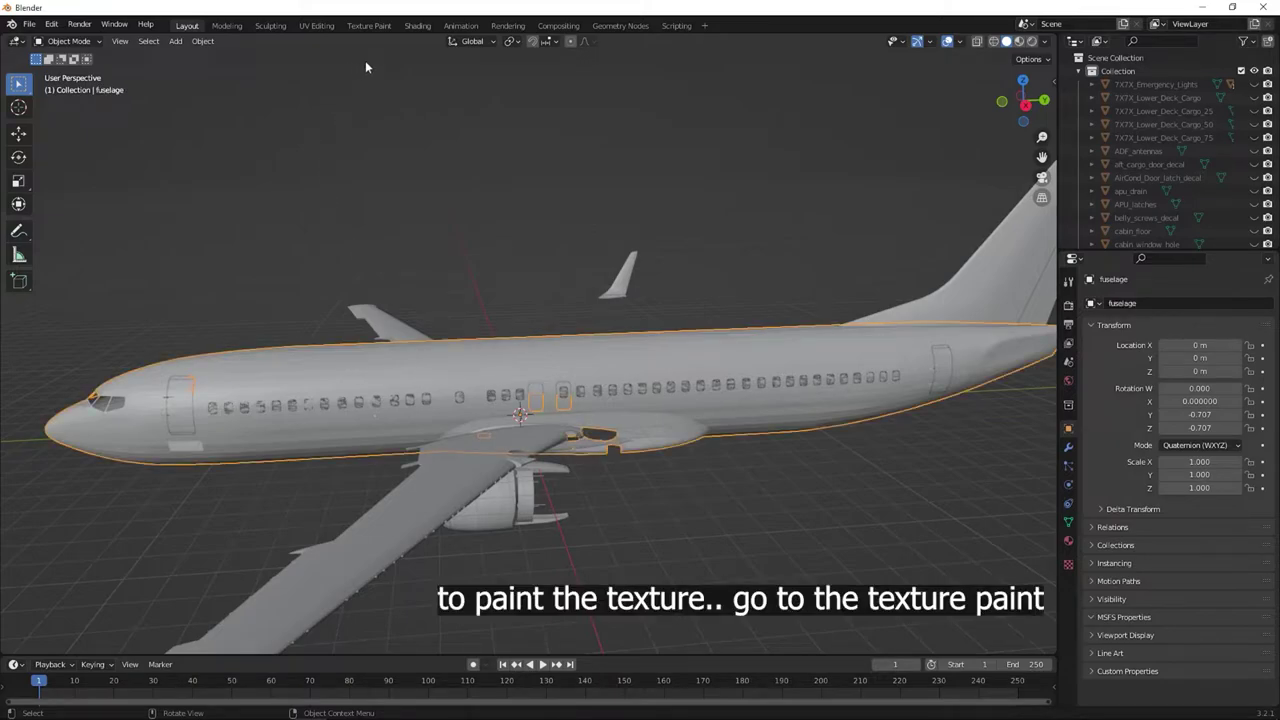
pyautogui.click(368, 26)
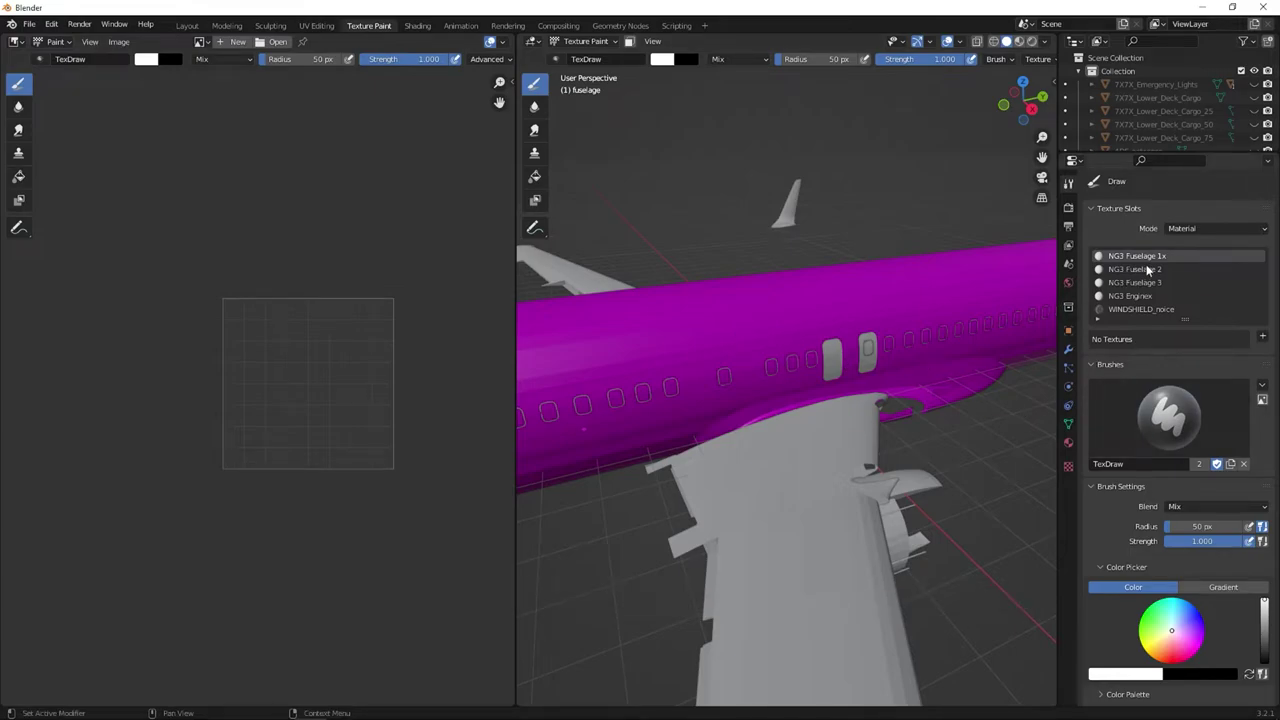
pyautogui.click(1262, 339)
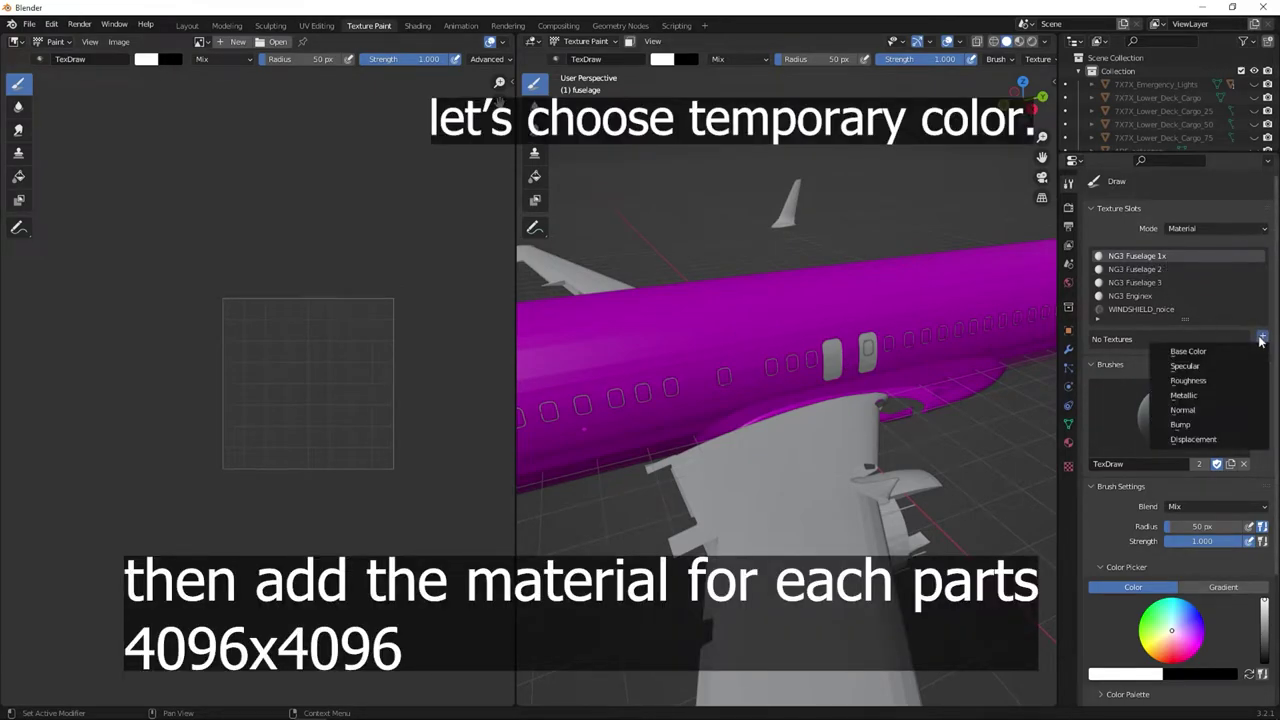
pyautogui.click(1211, 353)
pyautogui.click(1200, 394)
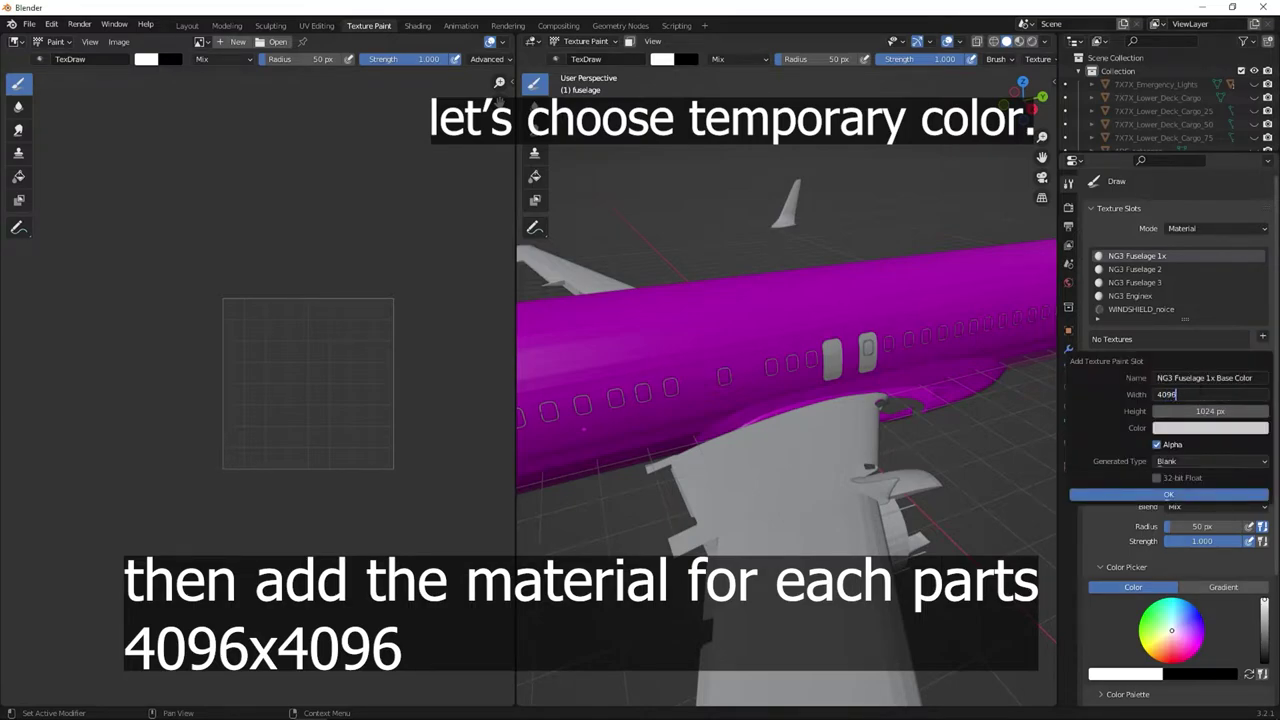
pyautogui.write('4096')
pyautogui.press('Tab')
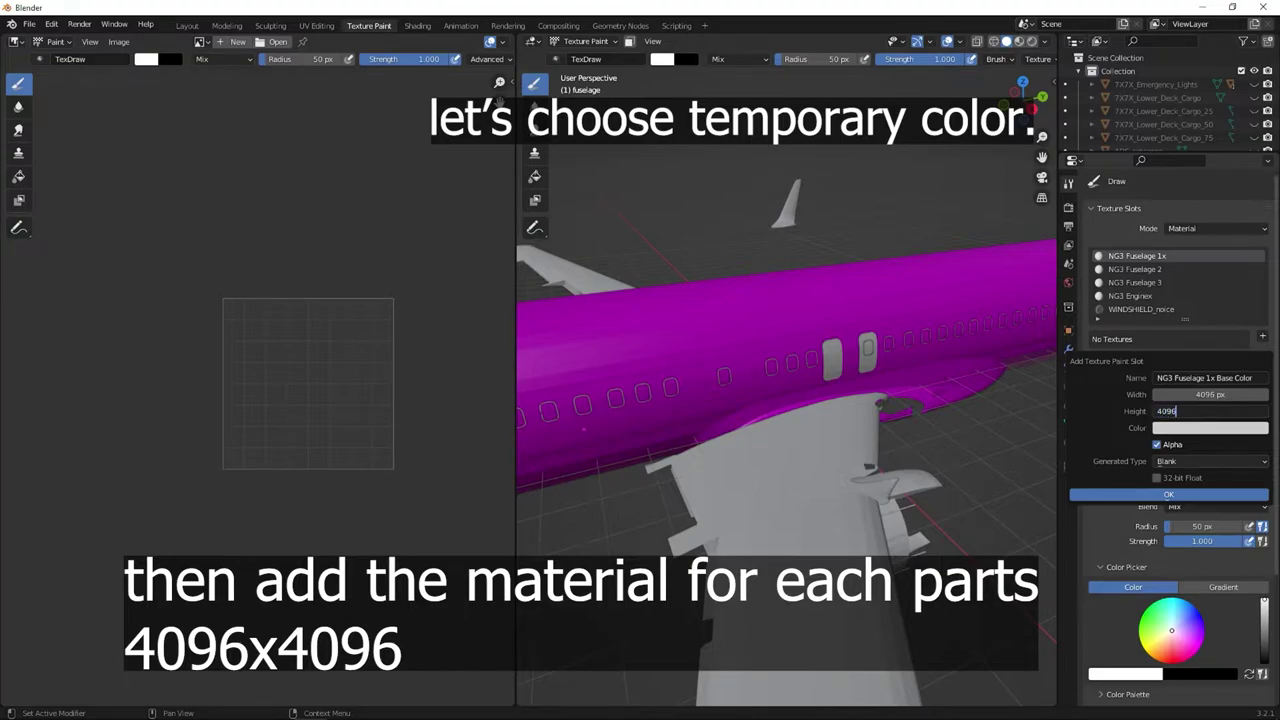
# Create the paint slot with a mint green fill colour of H 0.437, S 0.520, V 1.000.
pyautogui.click(1191, 429)
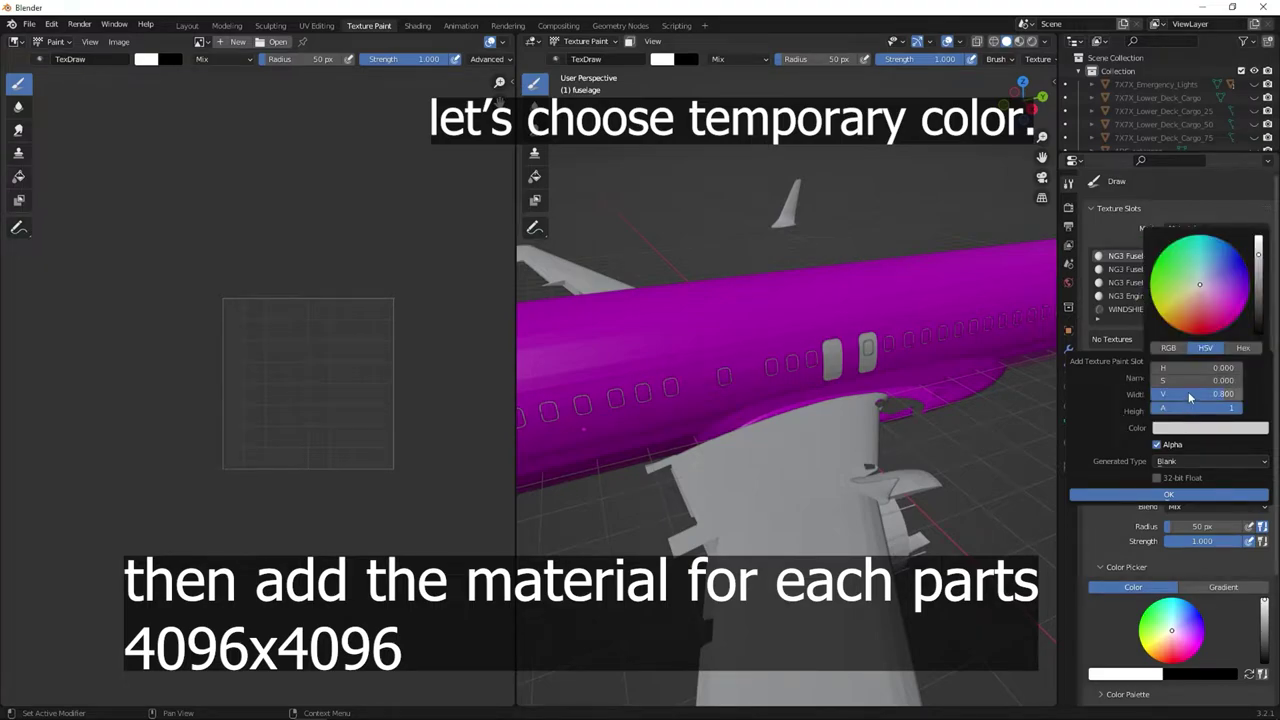
pyautogui.moveTo(1257, 257)
pyautogui.mouseDown()
pyautogui.moveTo(1258, 271)
pyautogui.moveTo(1258, 237)
pyautogui.moveTo(1258, 254)
pyautogui.moveTo(1211, 264)
pyautogui.moveTo(1258, 236)
pyautogui.mouseUp()
pyautogui.moveTo(1208, 302); pyautogui.dragTo(1188, 261)
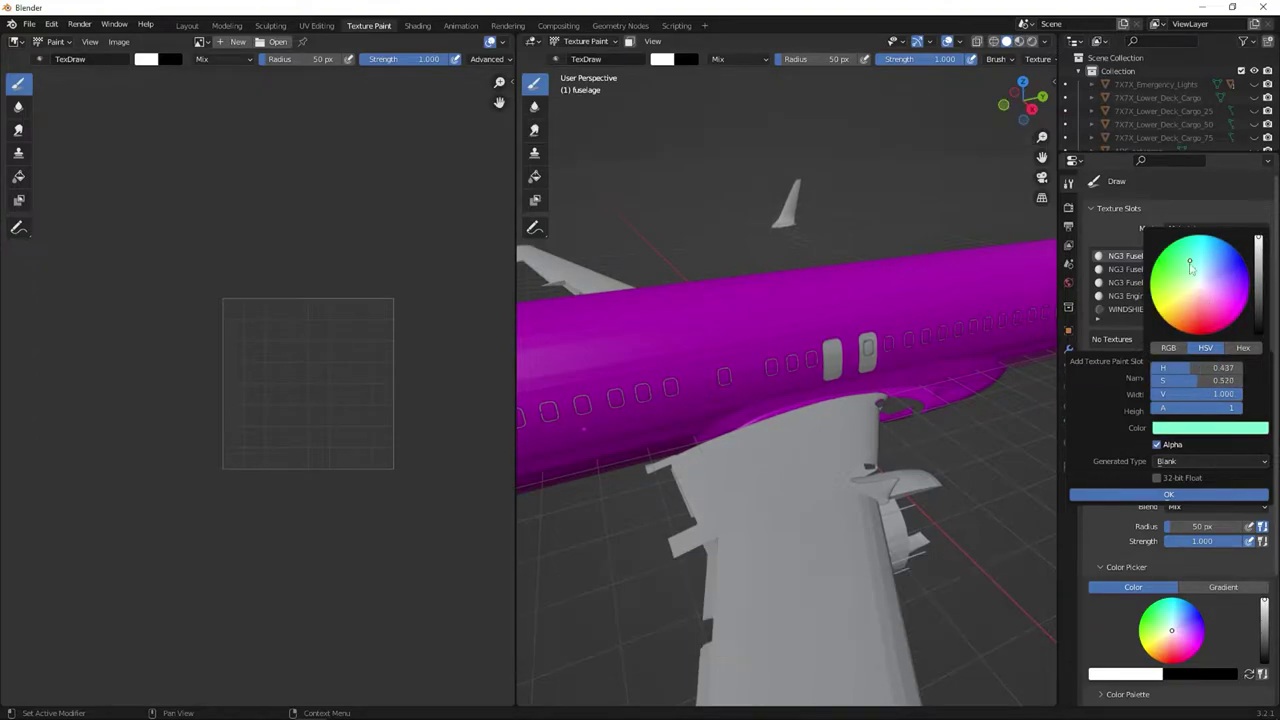
pyautogui.click(1178, 497)
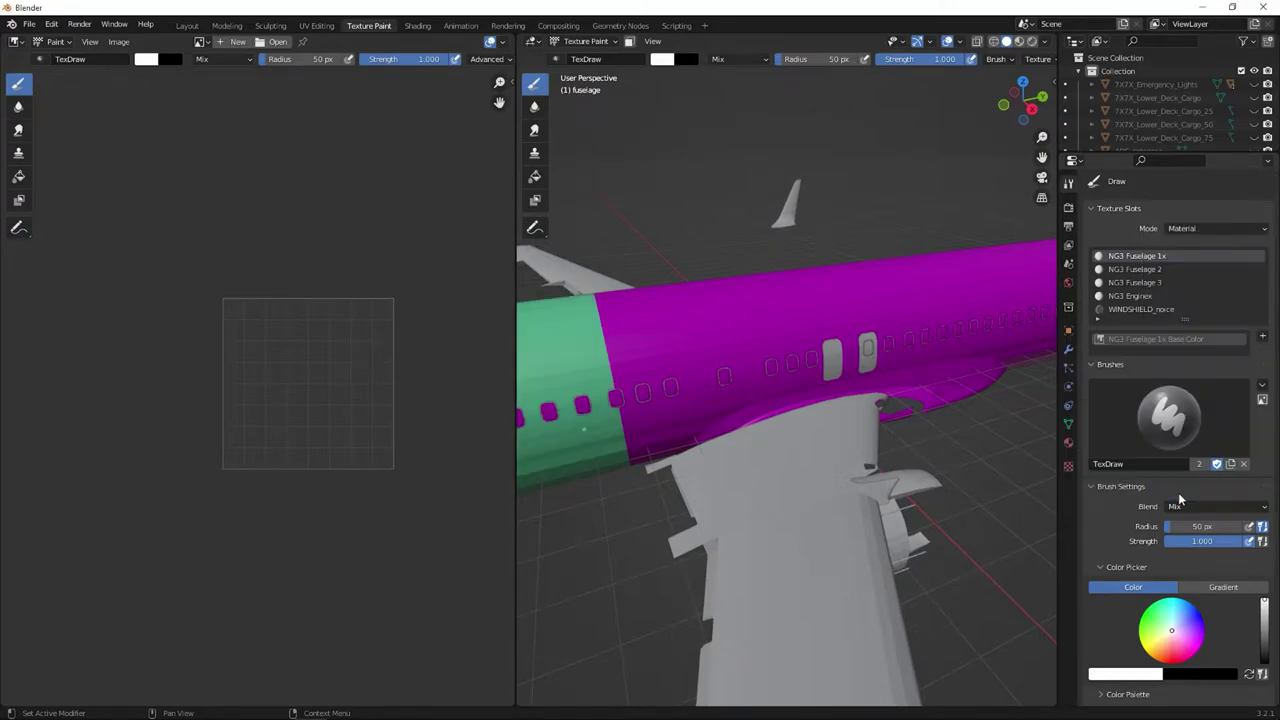
pyautogui.moveTo(733, 487); pyautogui.dragTo(728, 483, button='middle')
pyautogui.scroll(-1, 728, 483)
pyautogui.scroll(2, 680, 472)
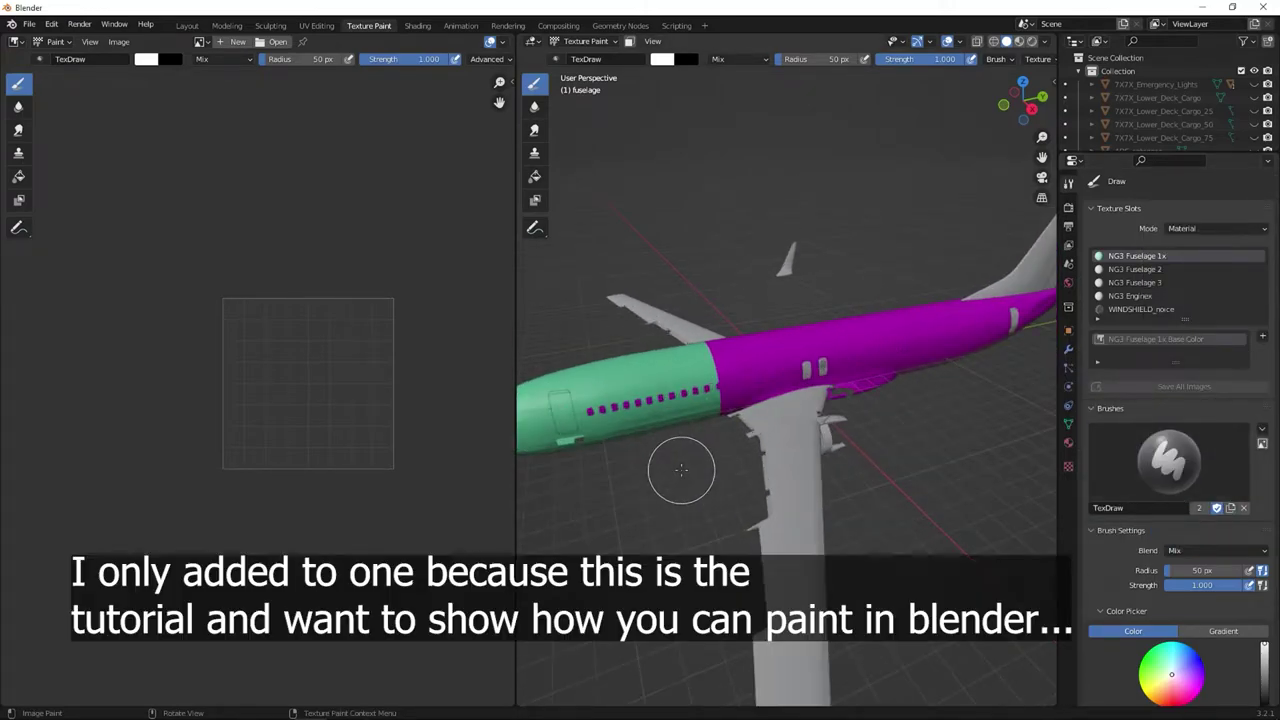
pyautogui.click(1210, 269)
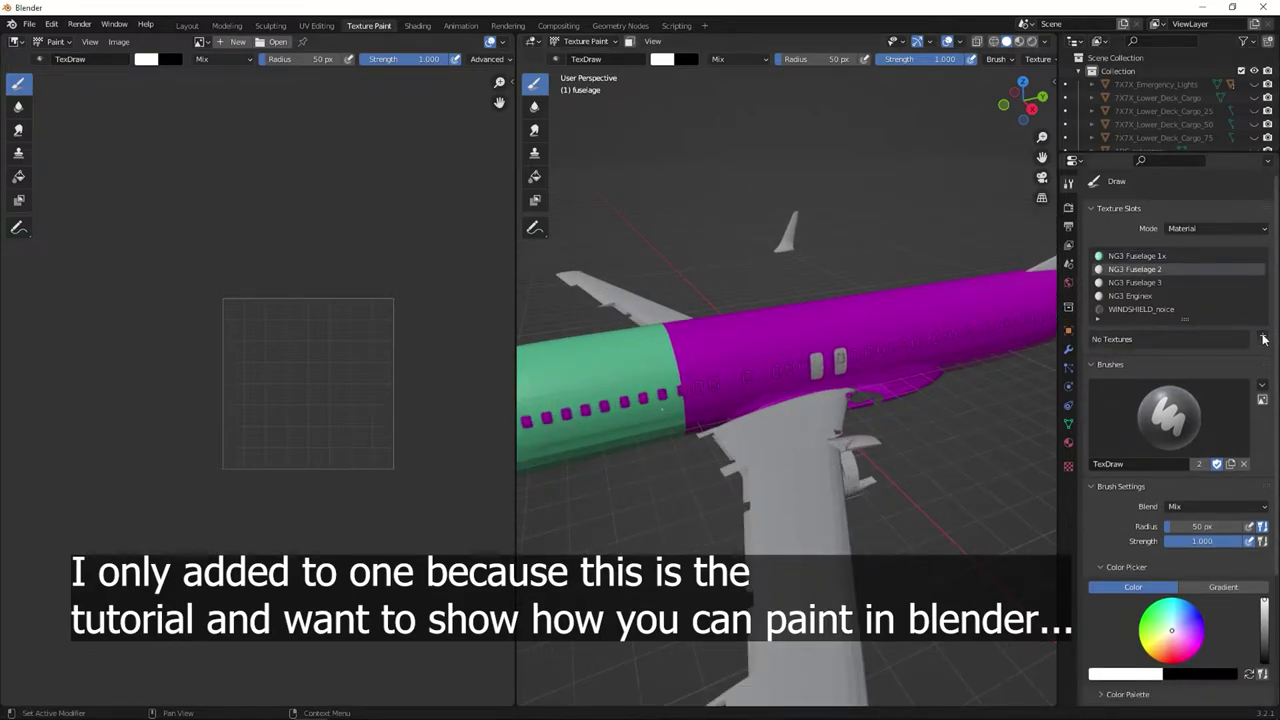
pyautogui.click(1263, 339)
pyautogui.click(1204, 357)
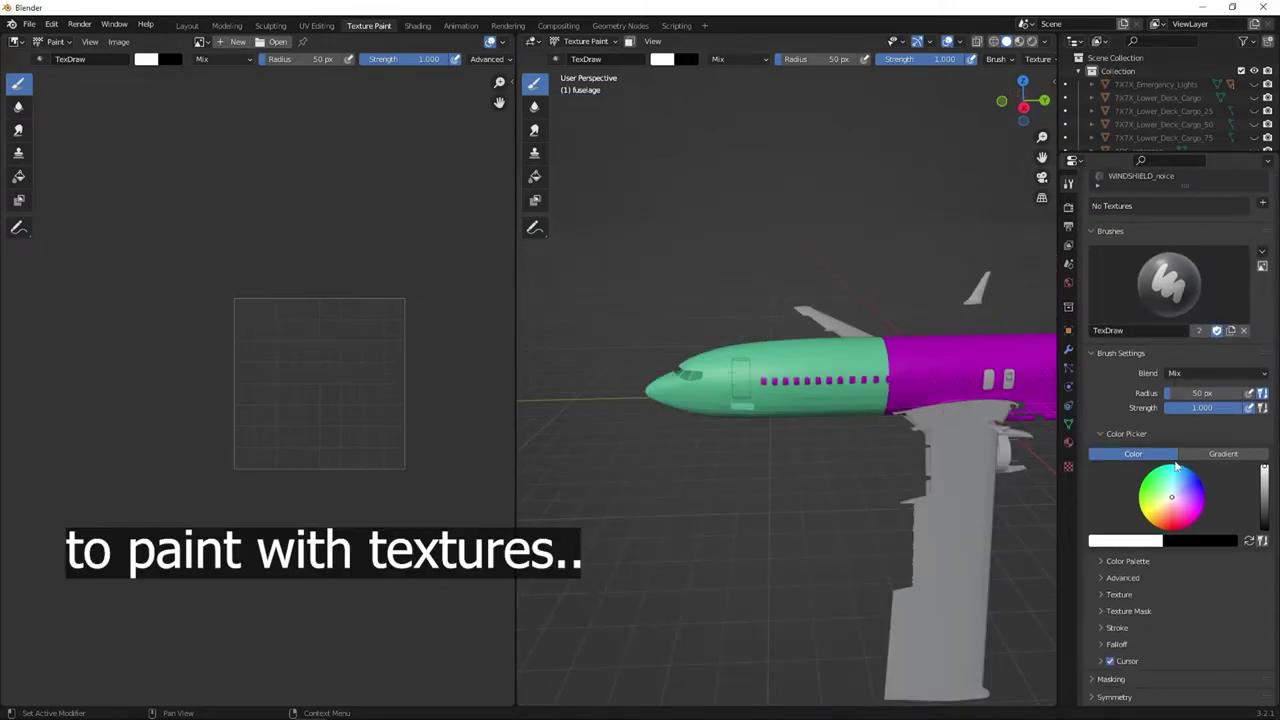
# Create a new brush texture and load the image SAW FINAL Update no bg.png from the Pictures folder into it.
pyautogui.click(1068, 466)
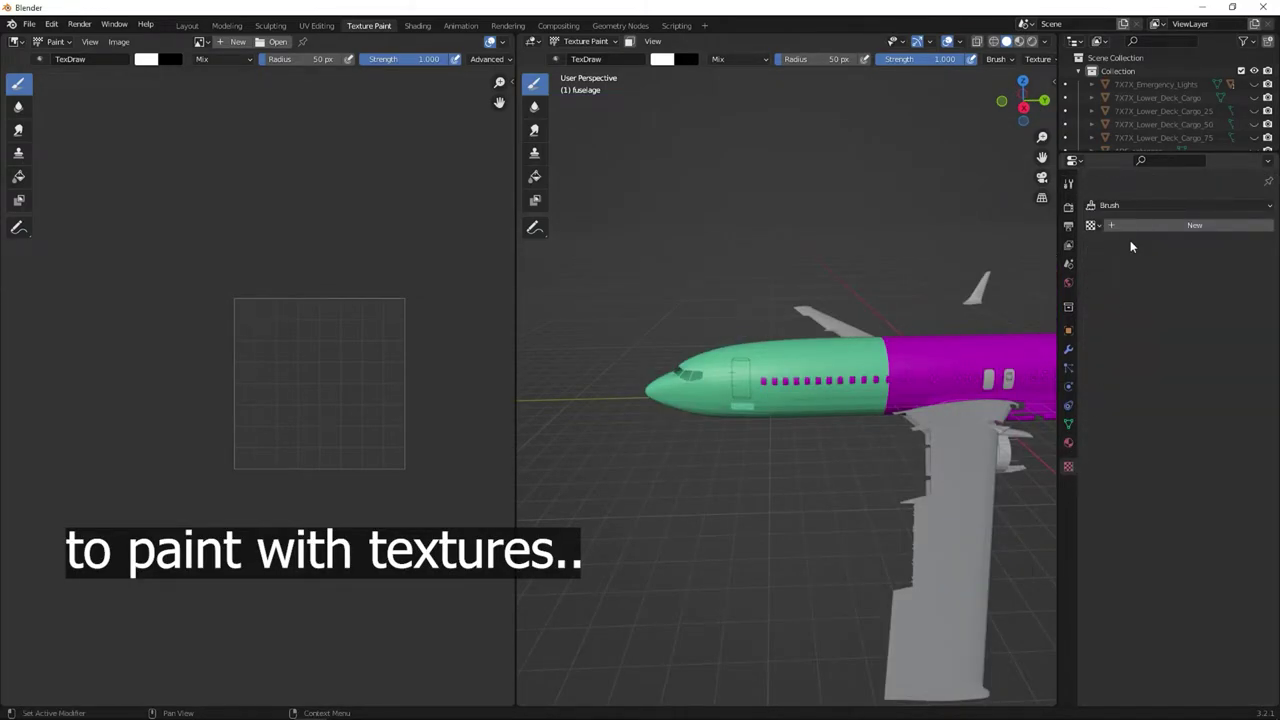
pyautogui.click(1148, 224)
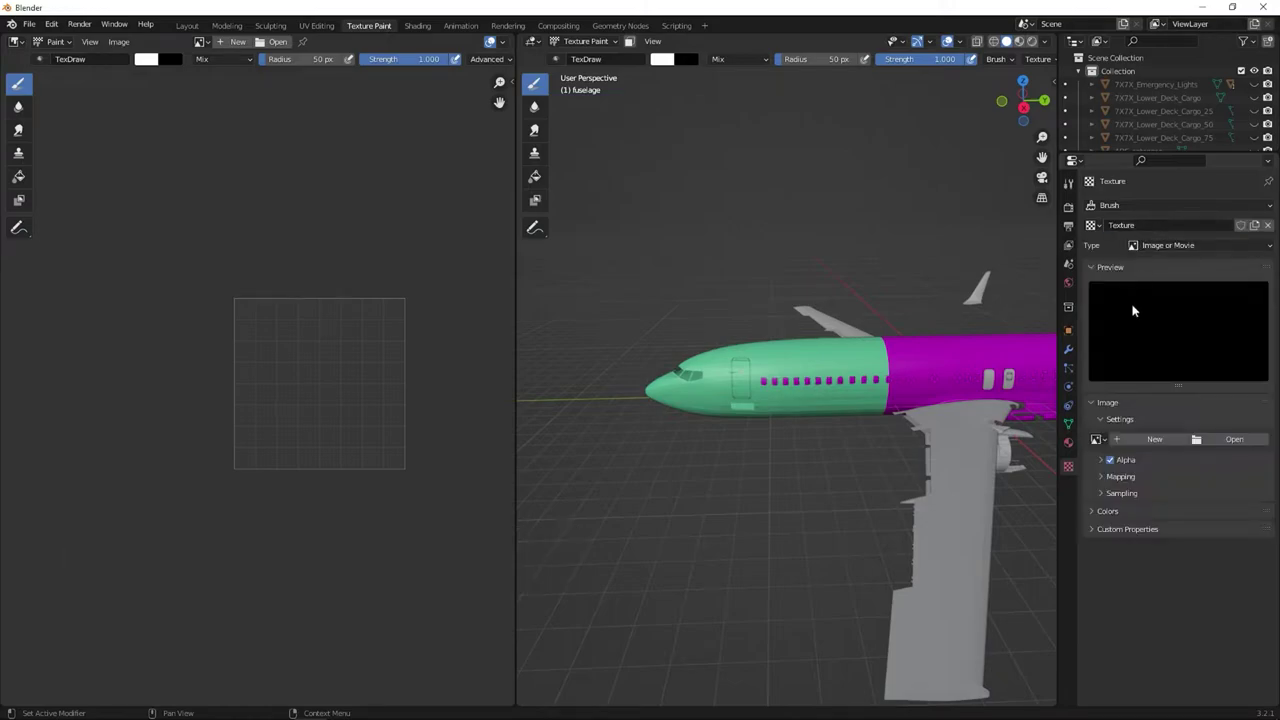
pyautogui.click(1216, 446)
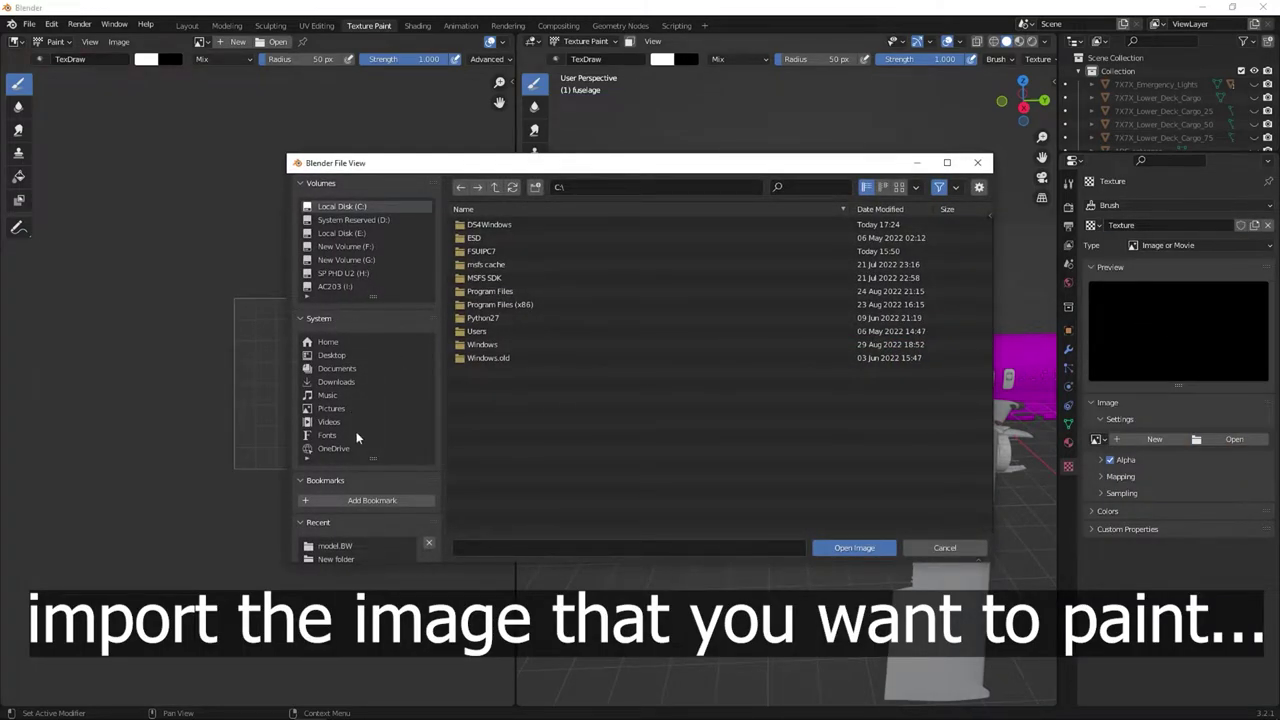
pyautogui.click(331, 409)
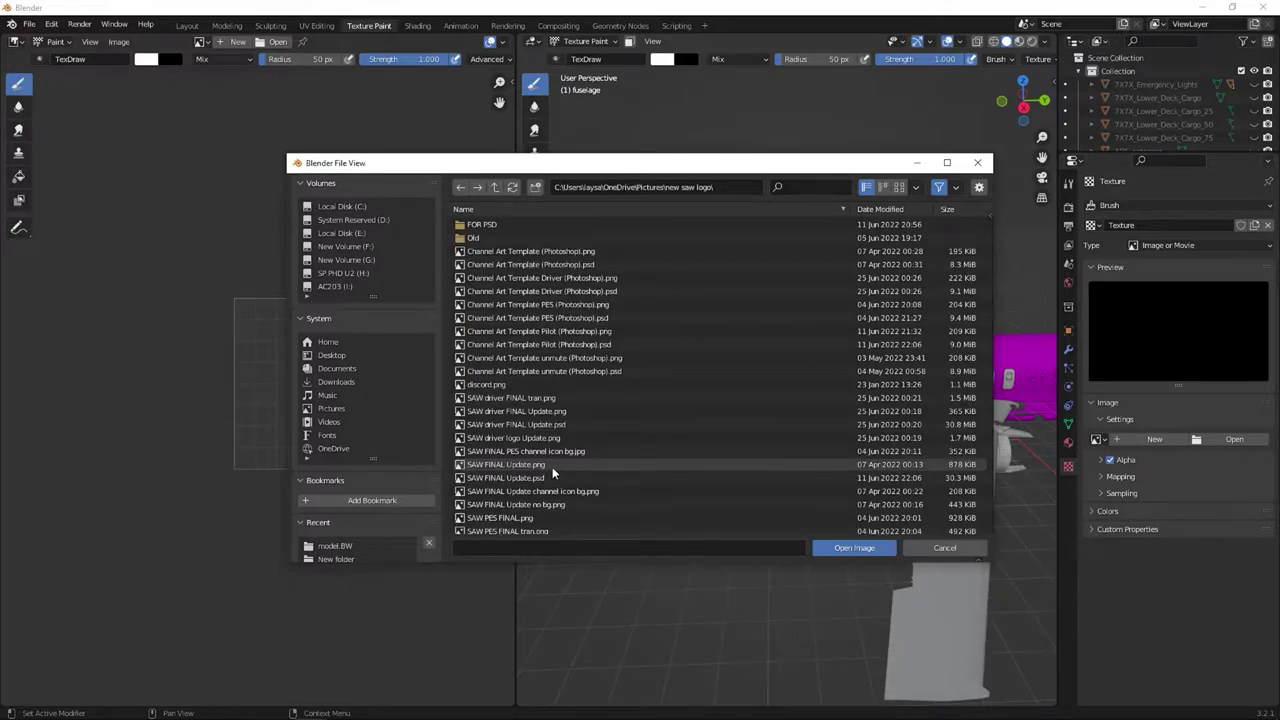
pyautogui.doubleClick(551, 504)
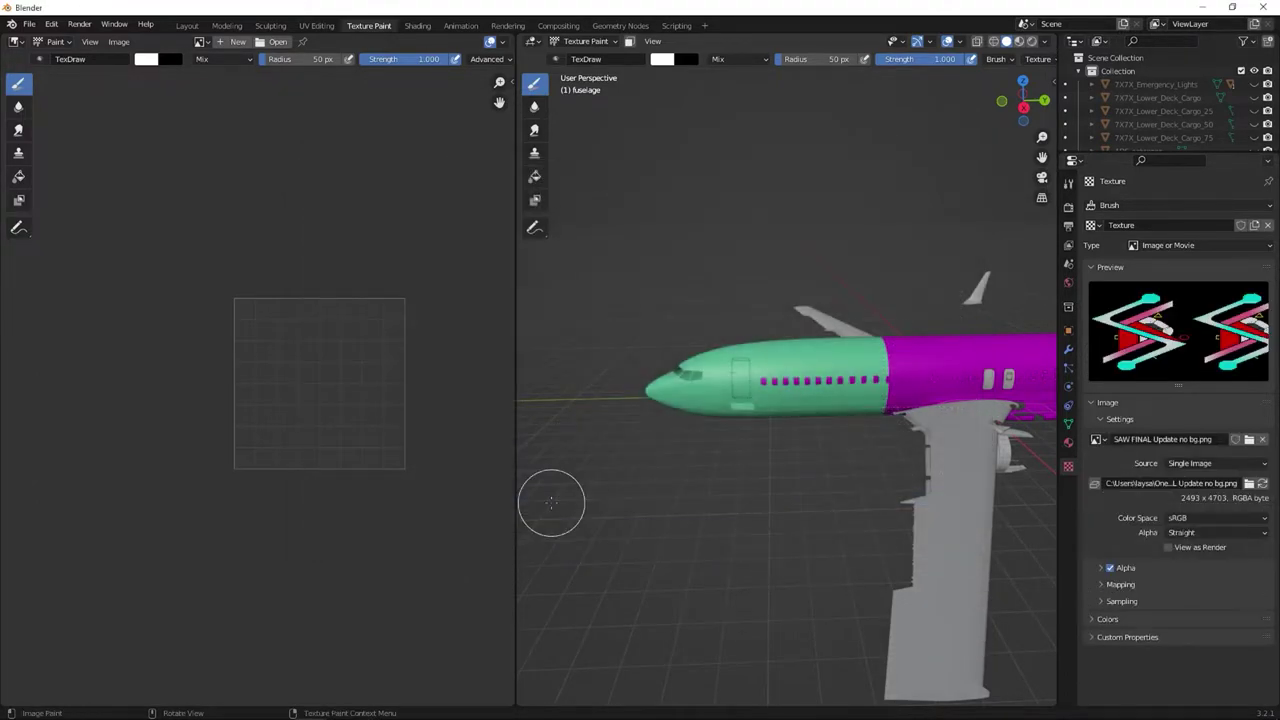
# Set the brush texture's mapping to Stencil and show the brush symmetry settings for mirror painting.
pyautogui.click(1068, 184)
pyautogui.scroll(-5, 1146, 455)
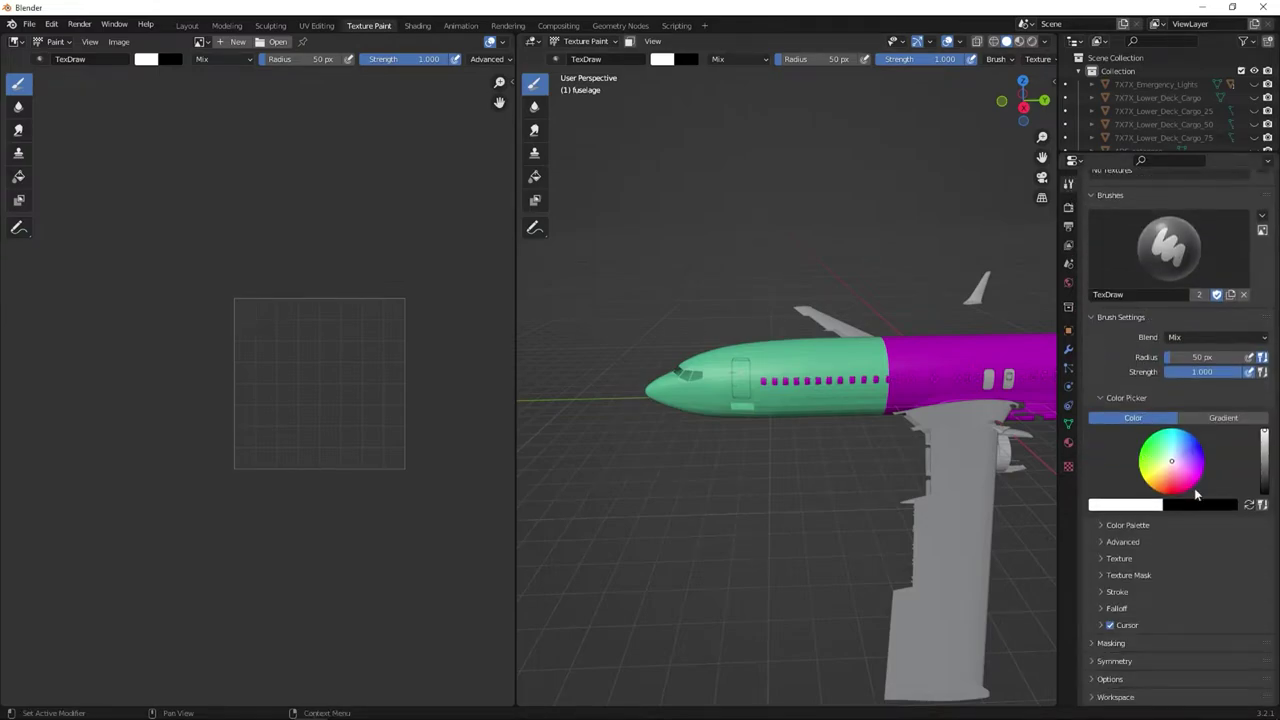
pyautogui.click(1103, 560)
pyautogui.scroll(-5, 1120, 590)
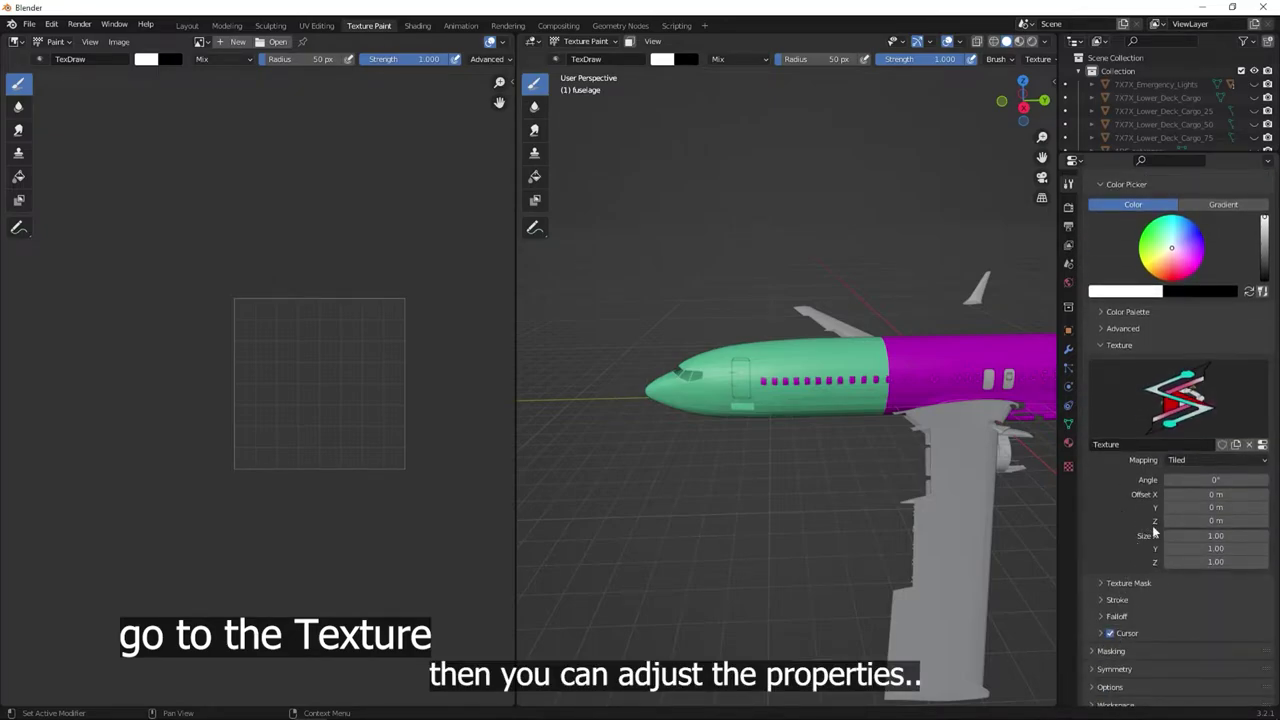
pyautogui.click(1170, 462)
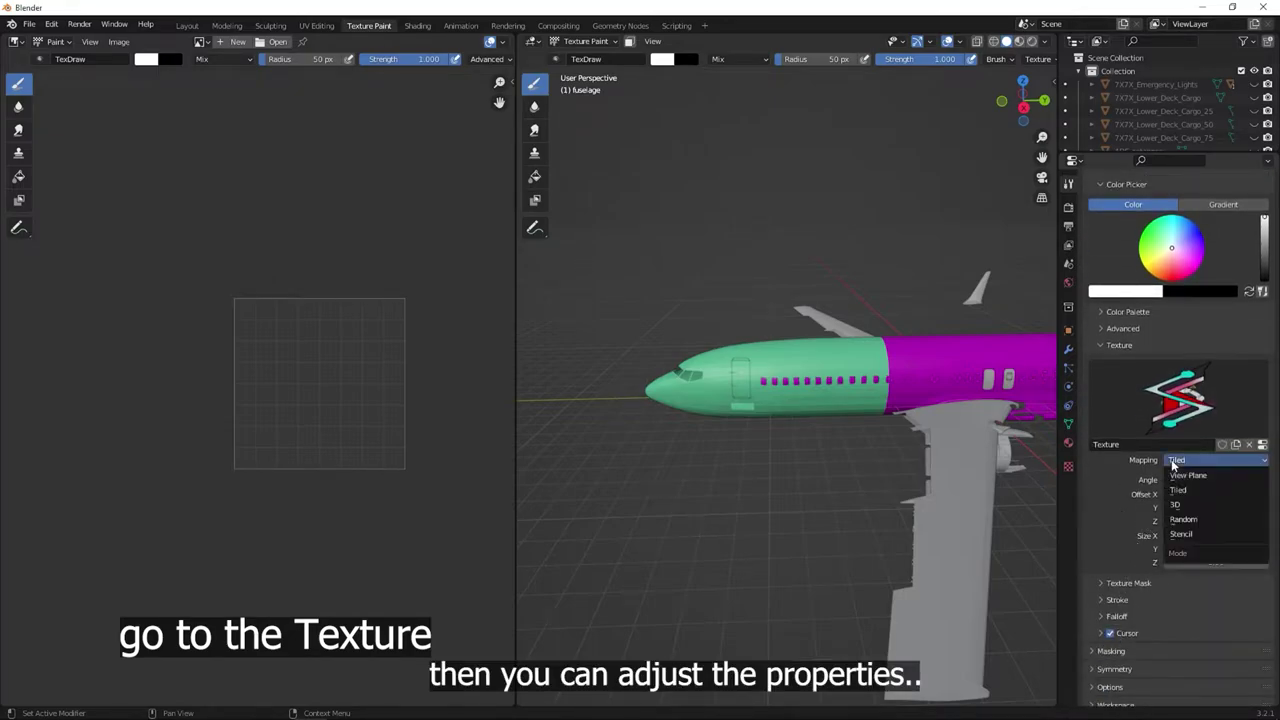
pyautogui.click(1185, 536)
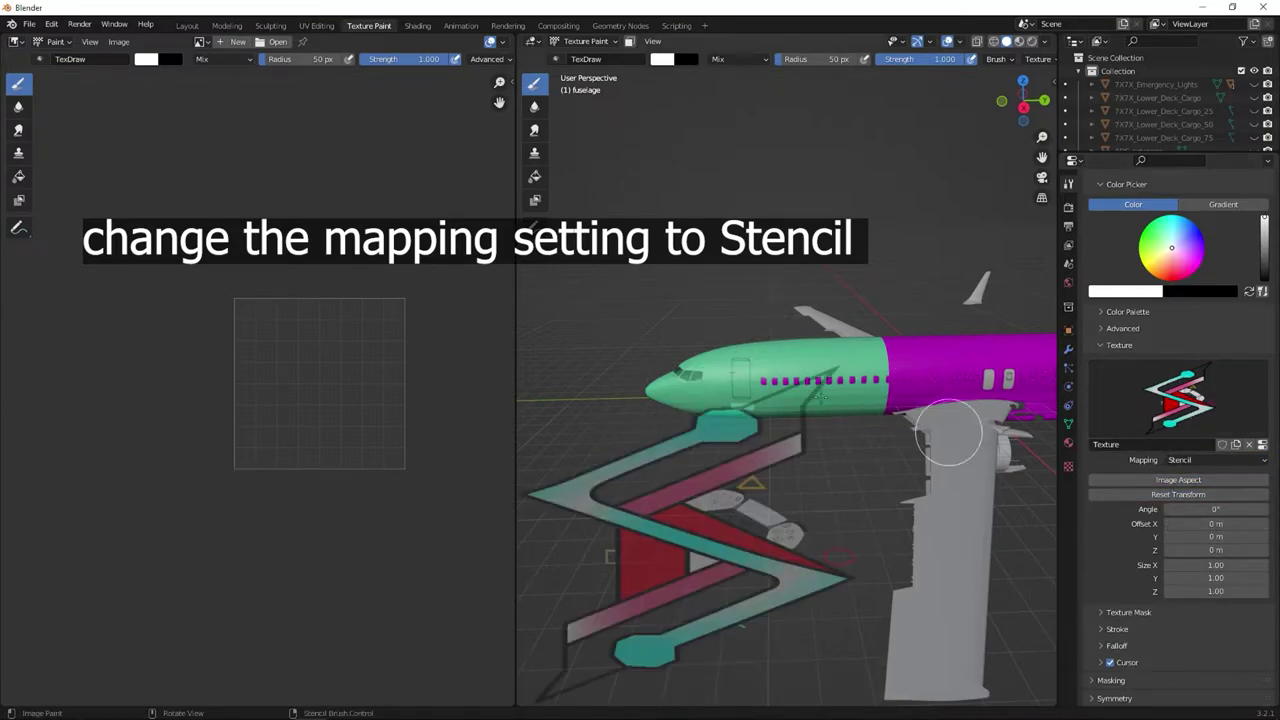
pyautogui.scroll(-2, 1142, 557)
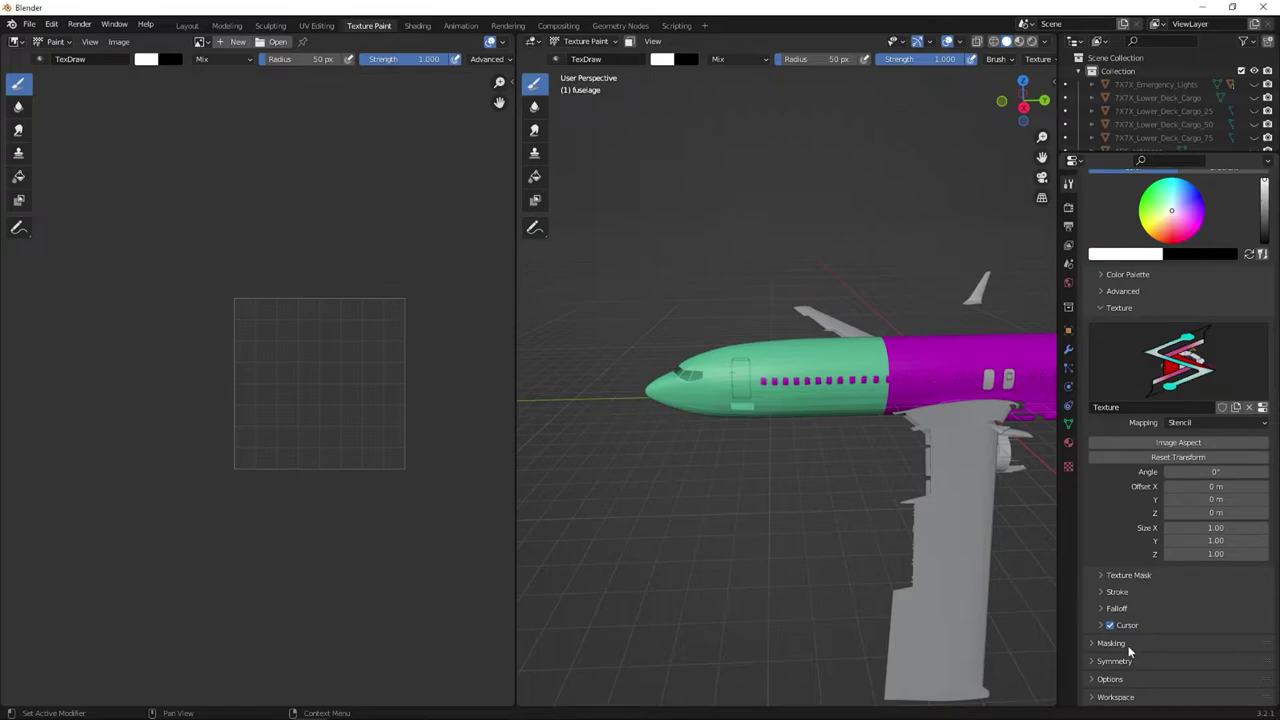
pyautogui.click(1093, 662)
pyautogui.scroll(-1, 1175, 675)
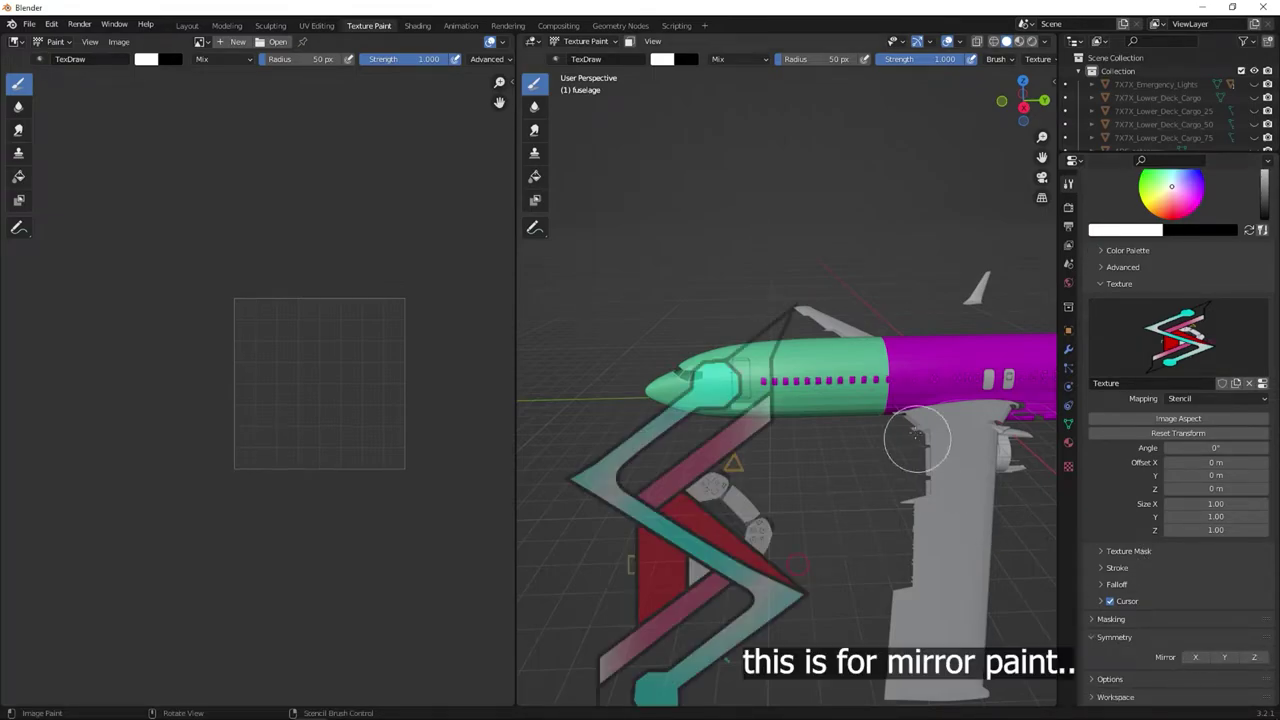
# In the Right orthographic view, shrink the logo stencil, place it over the forward fuselage windows behind the door, and paint it on.
pyautogui.click(1022, 101)
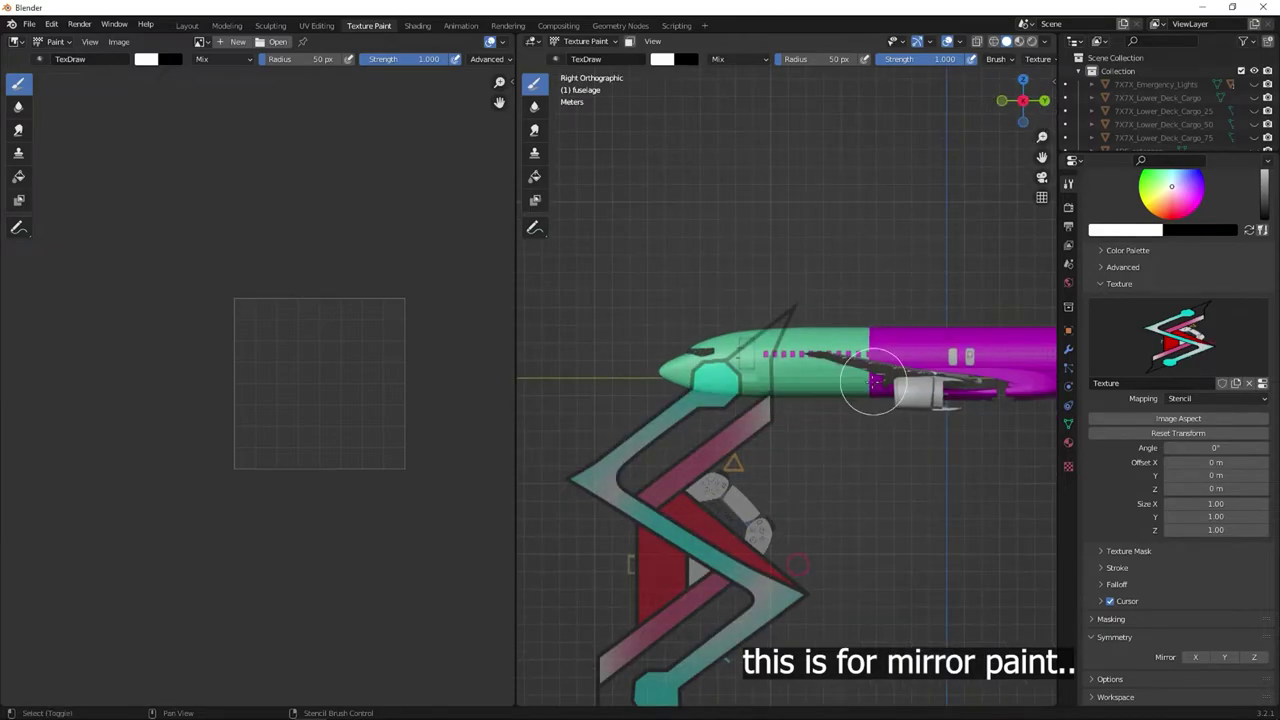
pyautogui.scroll(5, 830, 378)
pyautogui.scroll(-2, 791, 378)
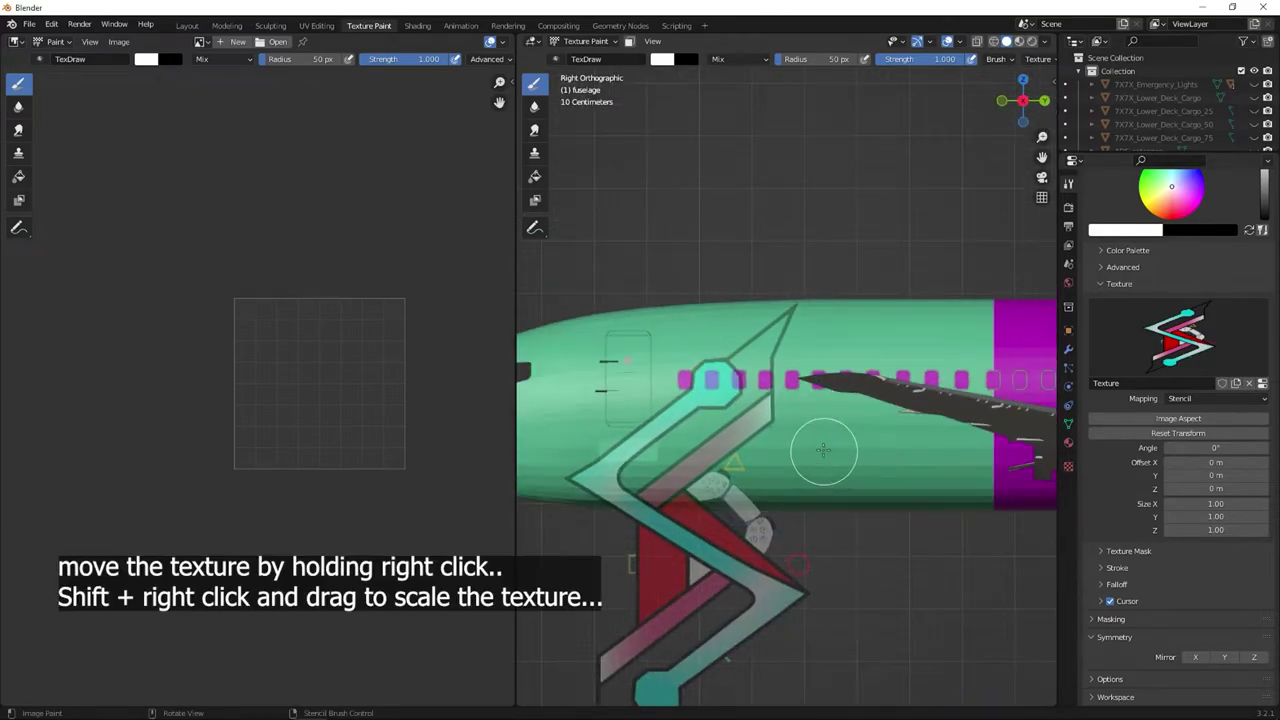
pyautogui.moveTo(820, 451); pyautogui.dragTo(898, 292, button='right')
pyautogui.moveTo(898, 492)
pyautogui.keyDown('shift'); pyautogui.mouseDown(button='right')
pyautogui.moveTo(814, 386)
pyautogui.moveTo(820, 414)
pyautogui.moveTo(808, 417)
pyautogui.moveTo(832, 426)
pyautogui.mouseUp(button='right'); pyautogui.keyUp('shift')
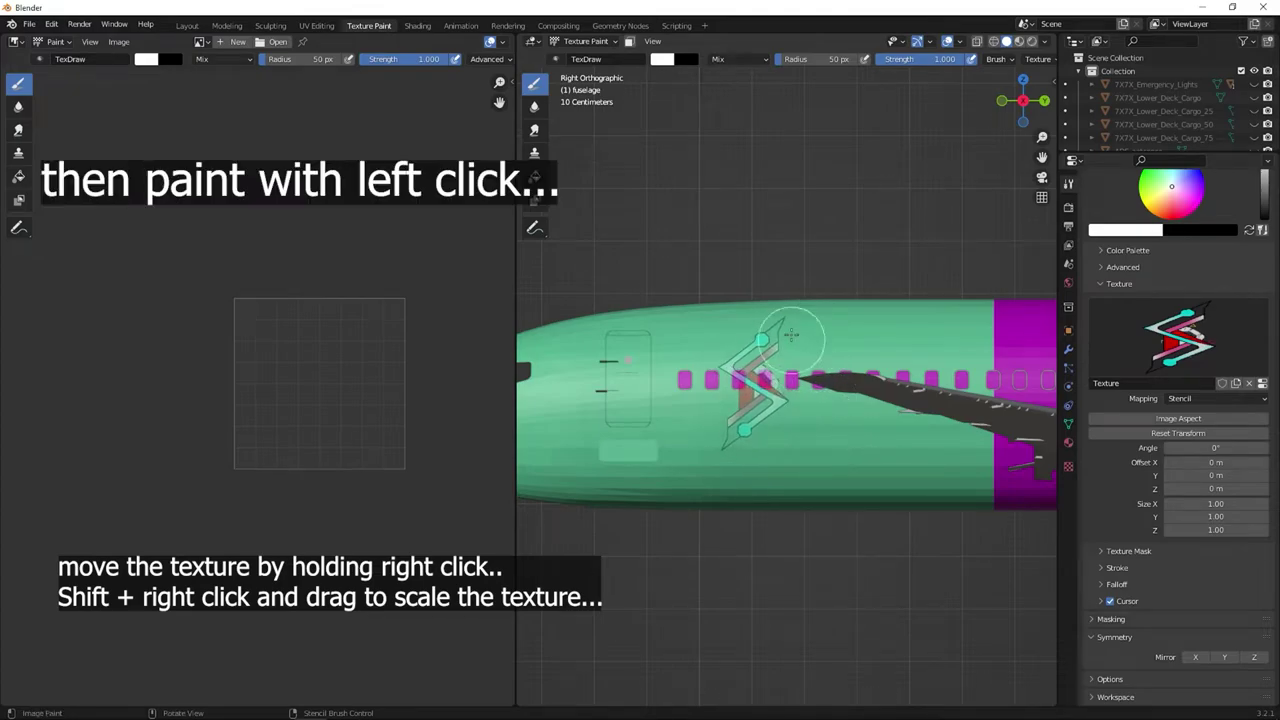
pyautogui.moveTo(783, 331)
pyautogui.mouseDown()
pyautogui.moveTo(731, 435)
pyautogui.moveTo(742, 332)
pyautogui.moveTo(805, 352)
pyautogui.mouseUp()
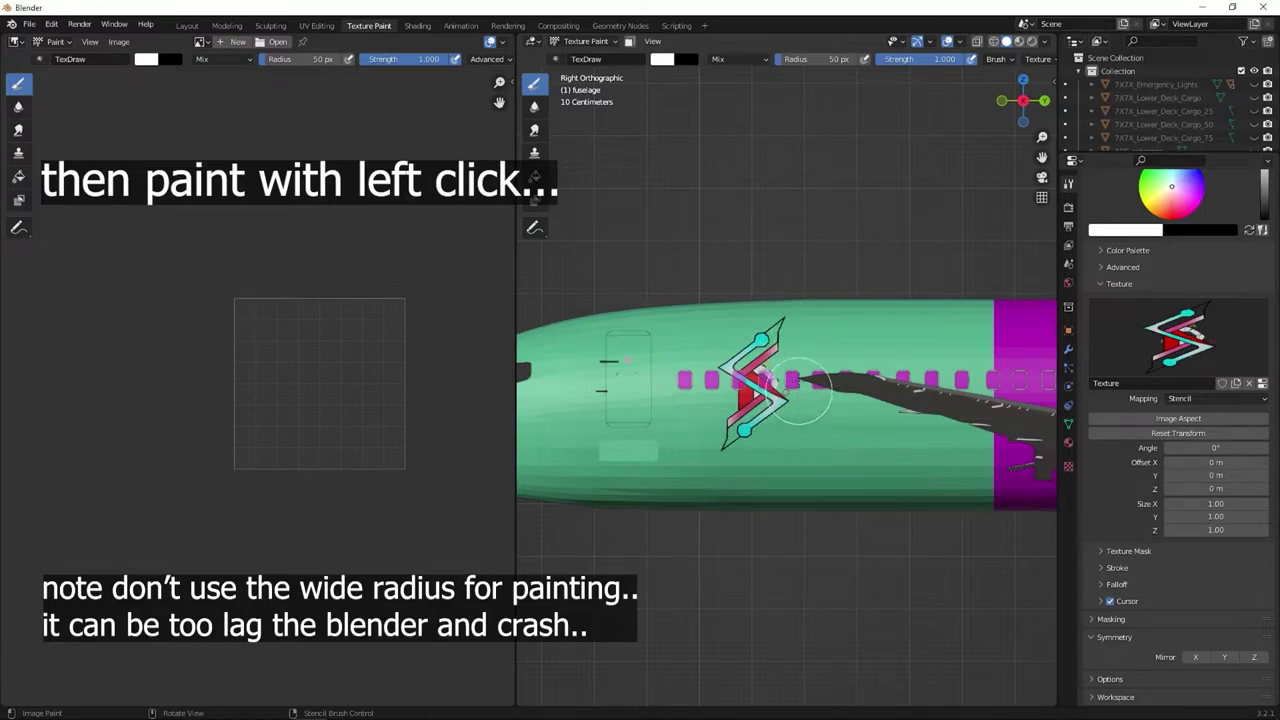
# Enable X mirroring, switch to the Left orthographic view, place the stencil beside the forward door, and paint the logo there.
pyautogui.click(1023, 100)
pyautogui.moveTo(855, 232)
pyautogui.mouseDown(button='right')
pyautogui.moveTo(974, 93)
pyautogui.moveTo(860, 211)
pyautogui.moveTo(860, 237)
pyautogui.moveTo(974, 266)
pyautogui.mouseUp(button='right')
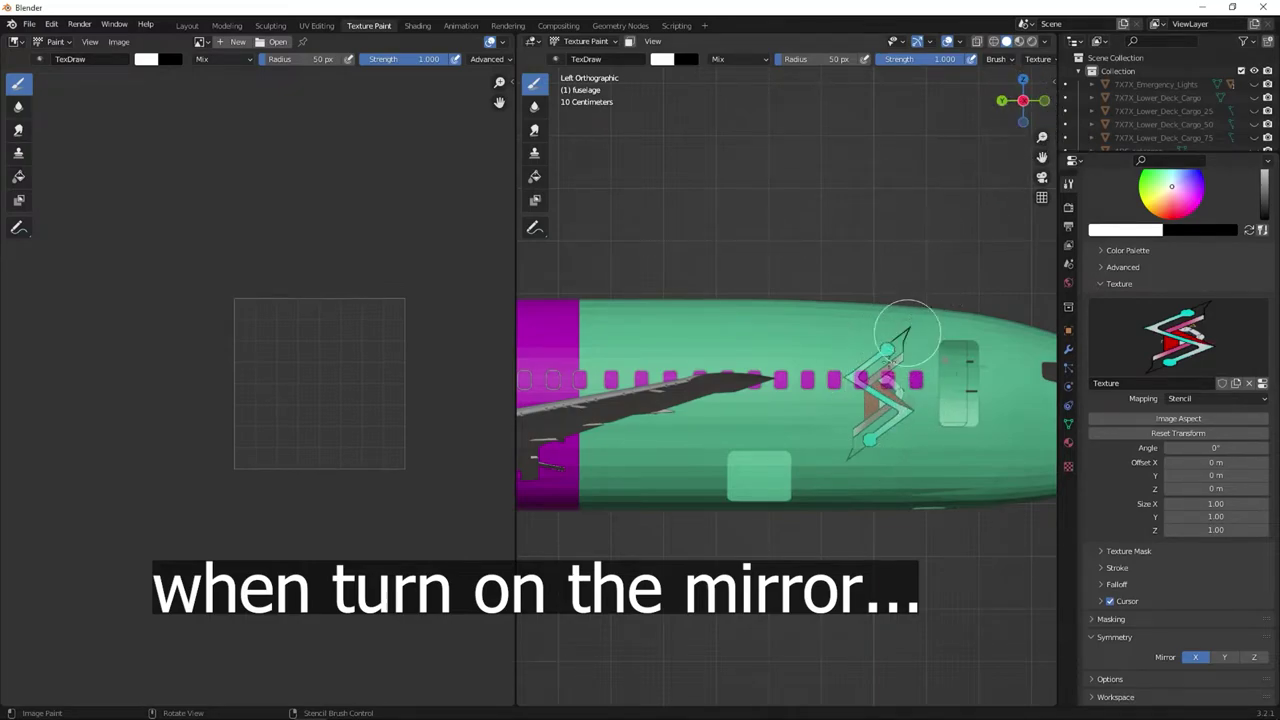
pyautogui.moveTo(900, 337)
pyautogui.mouseDown()
pyautogui.moveTo(866, 394)
pyautogui.moveTo(876, 383)
pyautogui.moveTo(912, 412)
pyautogui.moveTo(925, 323)
pyautogui.moveTo(874, 443)
pyautogui.moveTo(925, 410)
pyautogui.moveTo(894, 338)
pyautogui.mouseUp()
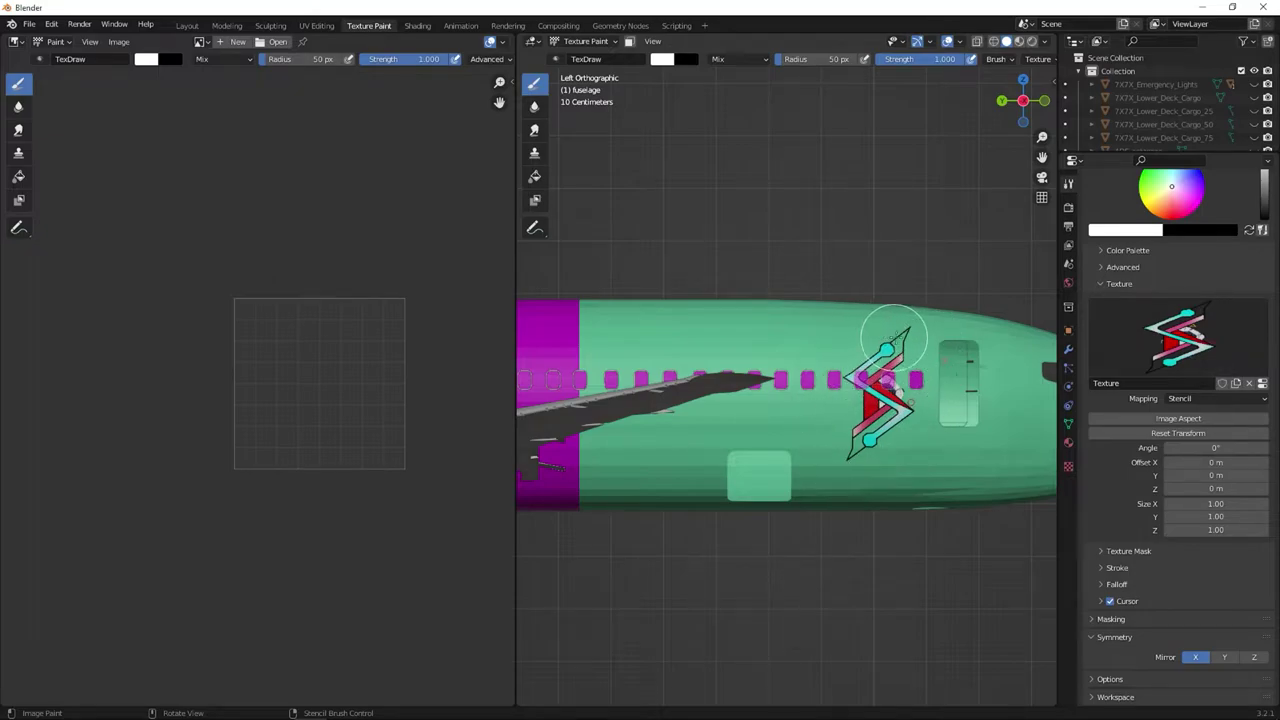
pyautogui.moveTo(850, 424)
pyautogui.mouseDown()
pyautogui.moveTo(898, 354)
pyautogui.moveTo(867, 443)
pyautogui.moveTo(873, 415)
pyautogui.mouseUp()
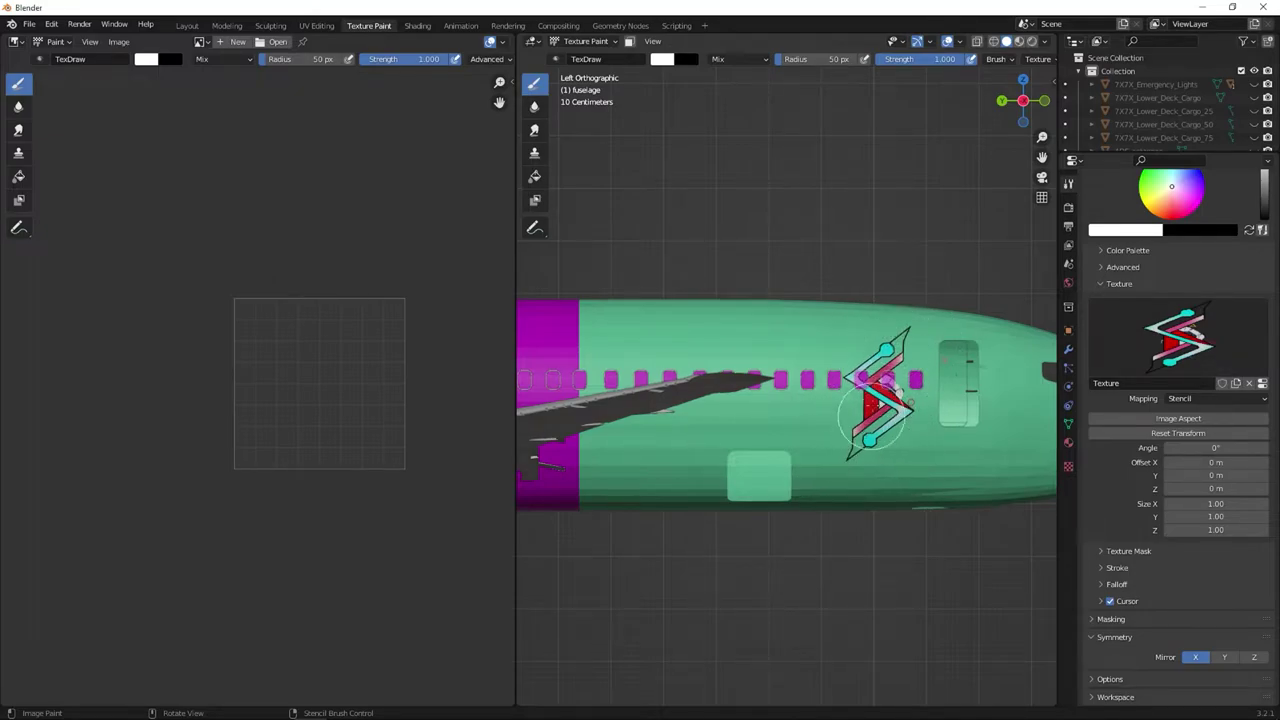
# Return to the Right orthographic view and examine how the mirrored logo was painted on the opposite side of the fuselage.
pyautogui.click(1023, 100)
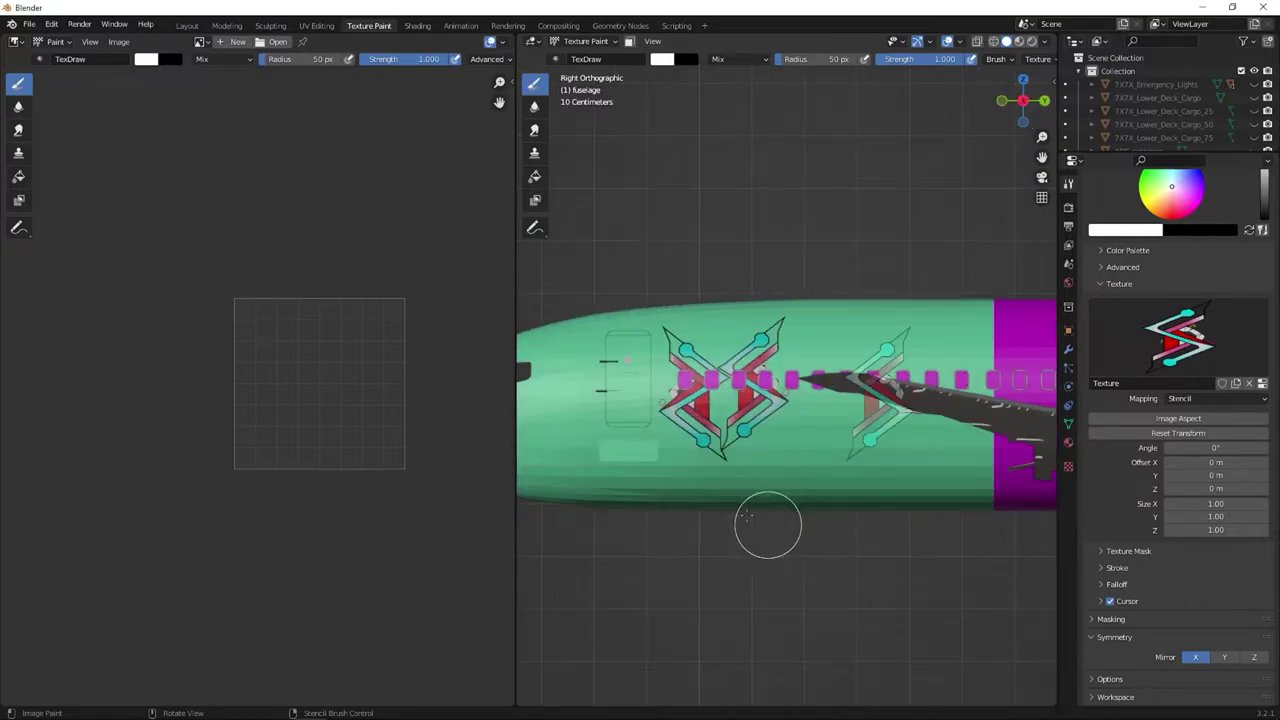
pyautogui.moveTo(700, 400)
pyautogui.mouseDown()
pyautogui.moveTo(672, 396)
pyautogui.moveTo(728, 369)
pyautogui.mouseUp()
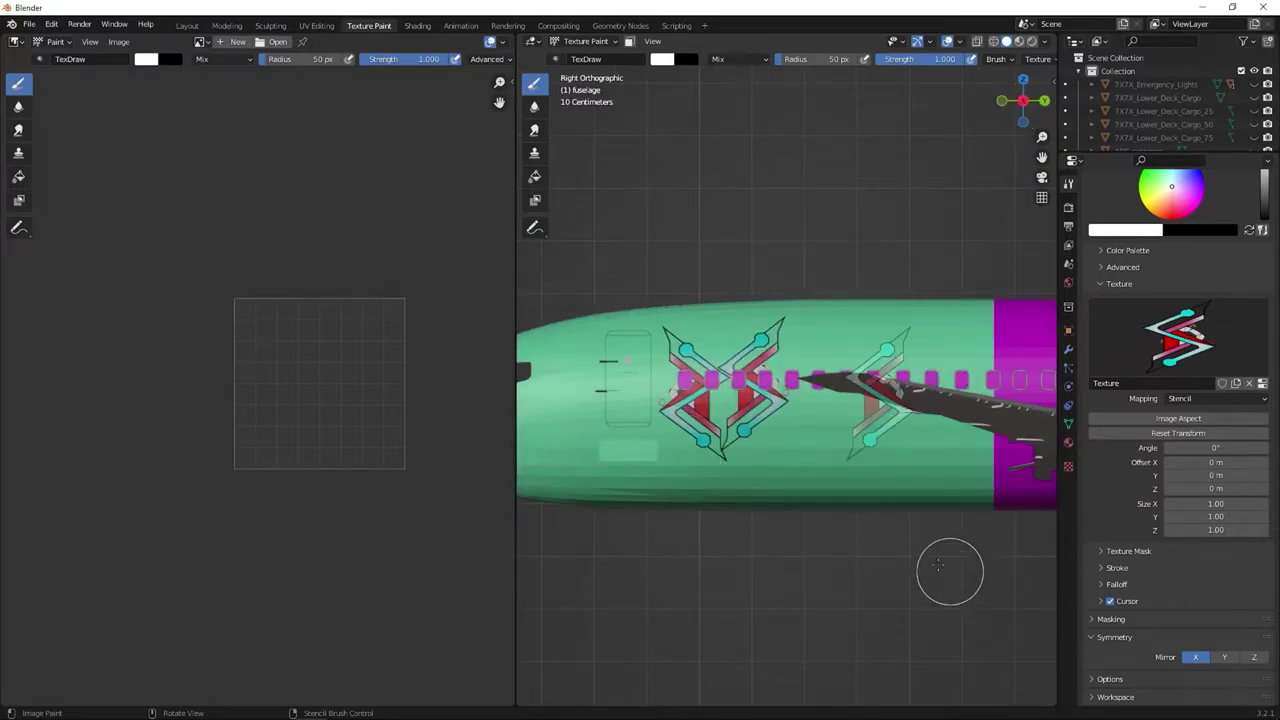
pyautogui.scroll(-4, 938, 566)
pyautogui.scroll(6, 914, 551)
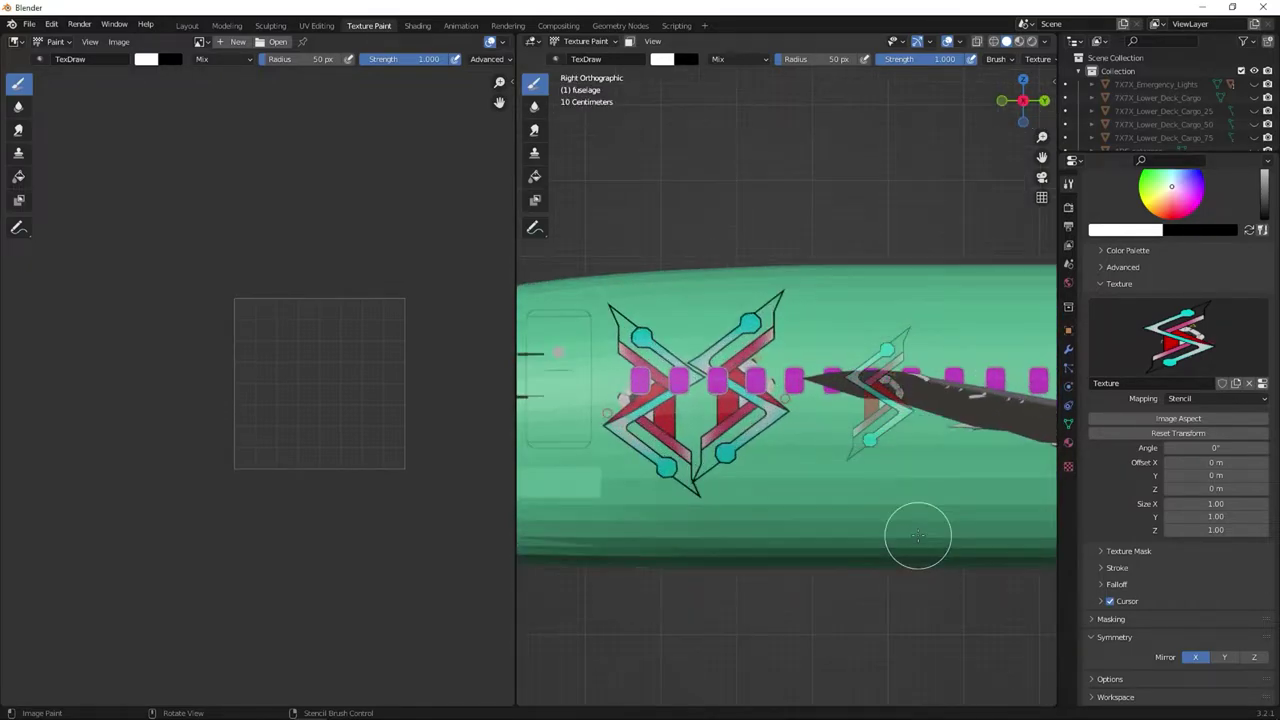
# Make the vertical tail the active object in the layout workspace and bring it up for texture painting.
pyautogui.scroll(-5, 918, 535)
pyautogui.scroll(4, 918, 535)
pyautogui.scroll(-2, 918, 535)
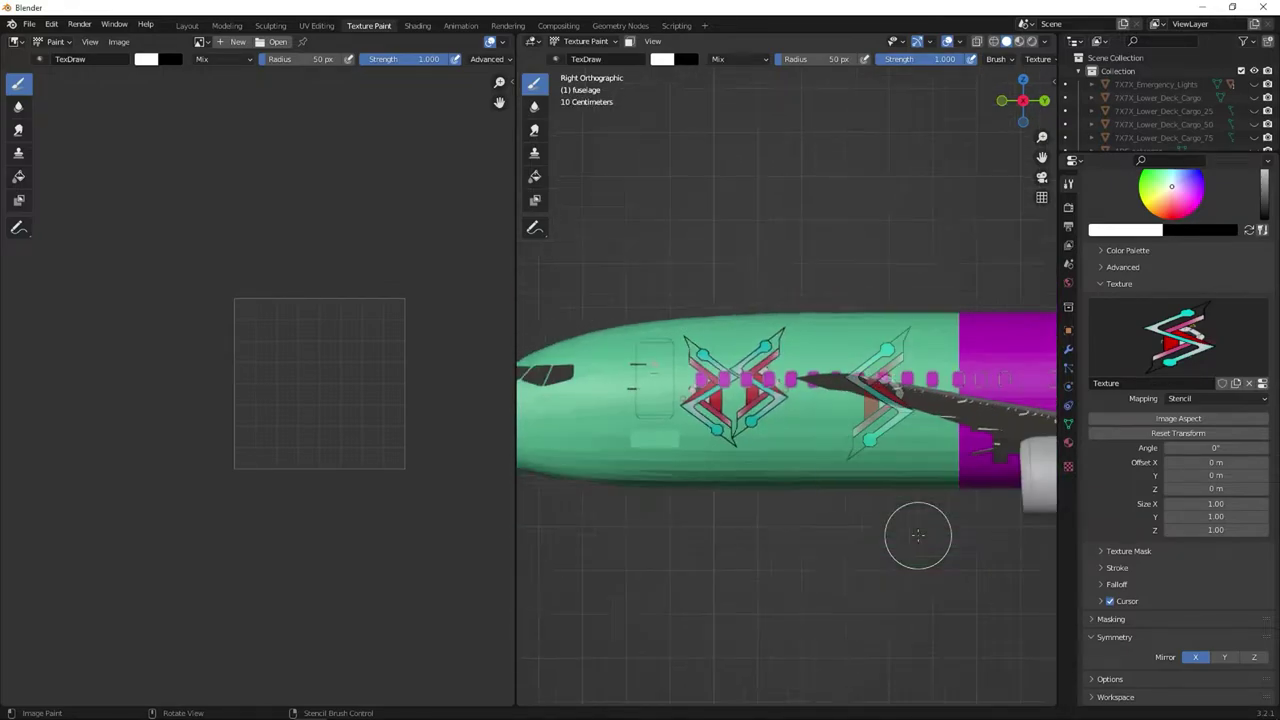
pyautogui.scroll(-6, 918, 535)
pyautogui.keyDown('shift'); pyautogui.moveTo(918, 535); pyautogui.dragTo(737, 559, button='middle'); pyautogui.keyUp('shift')
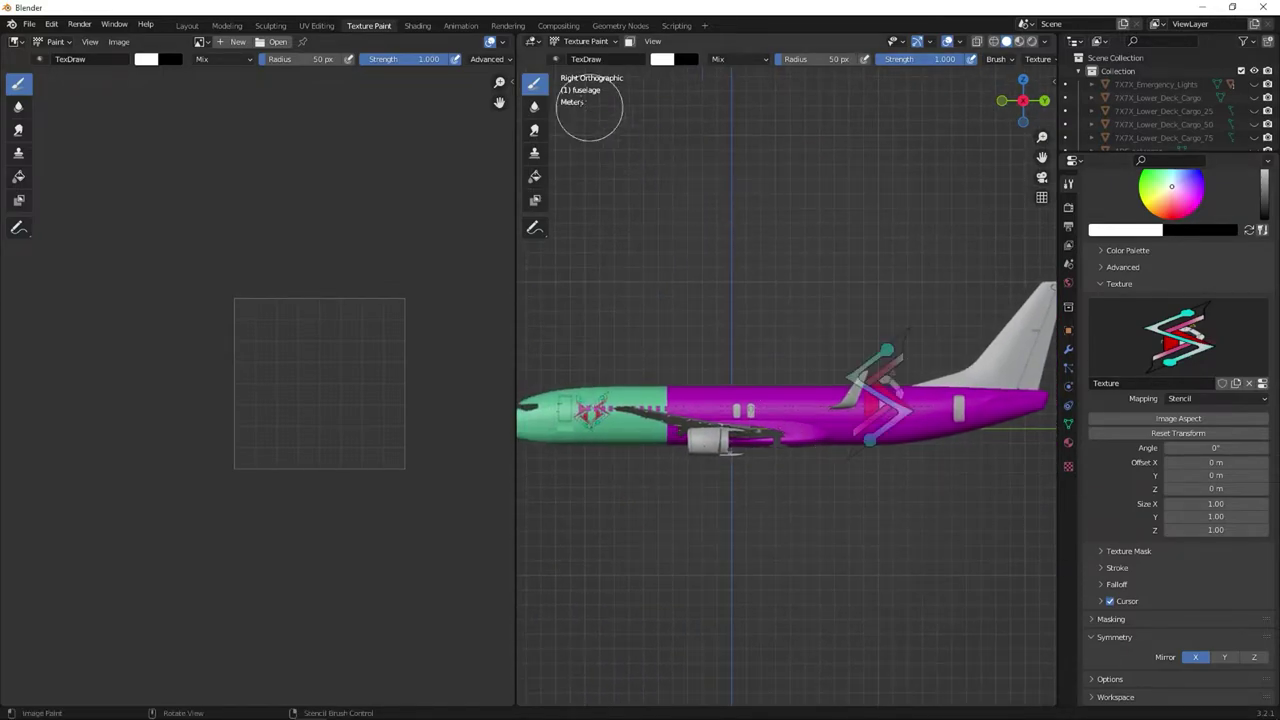
pyautogui.click(187, 25)
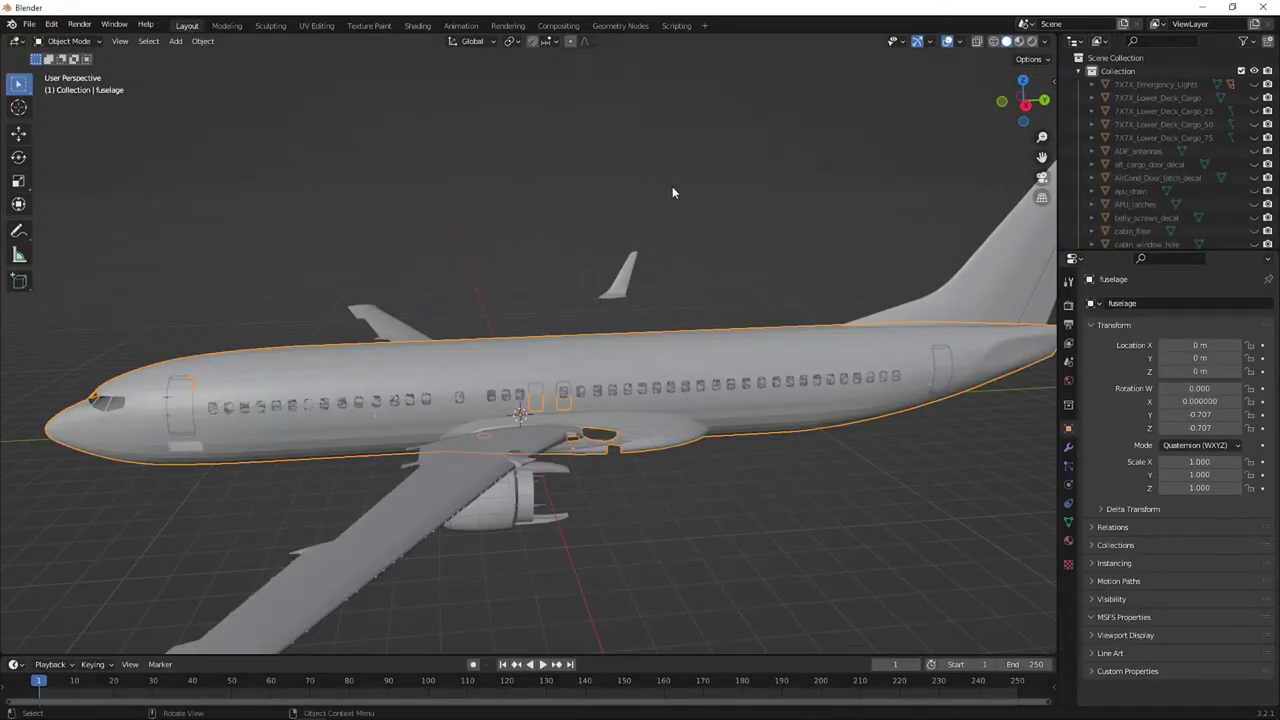
pyautogui.click(842, 256)
pyautogui.moveTo(842, 256); pyautogui.dragTo(857, 262, button='middle')
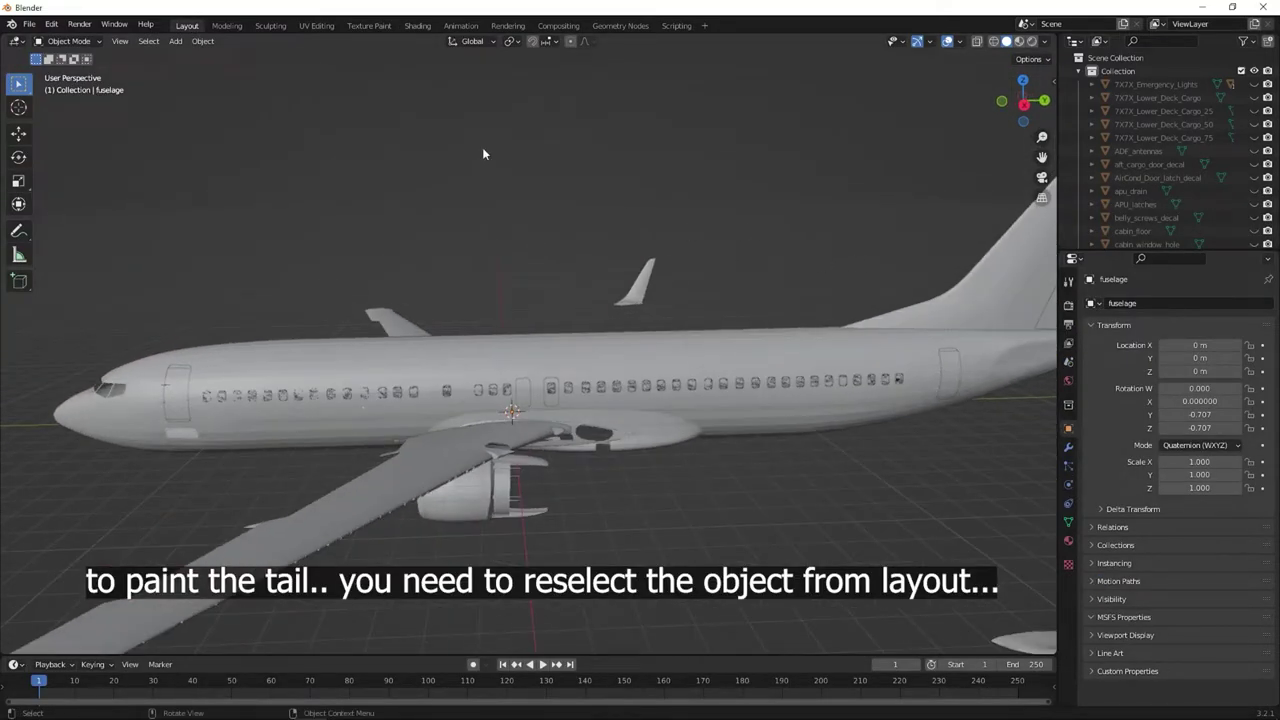
pyautogui.click(997, 292)
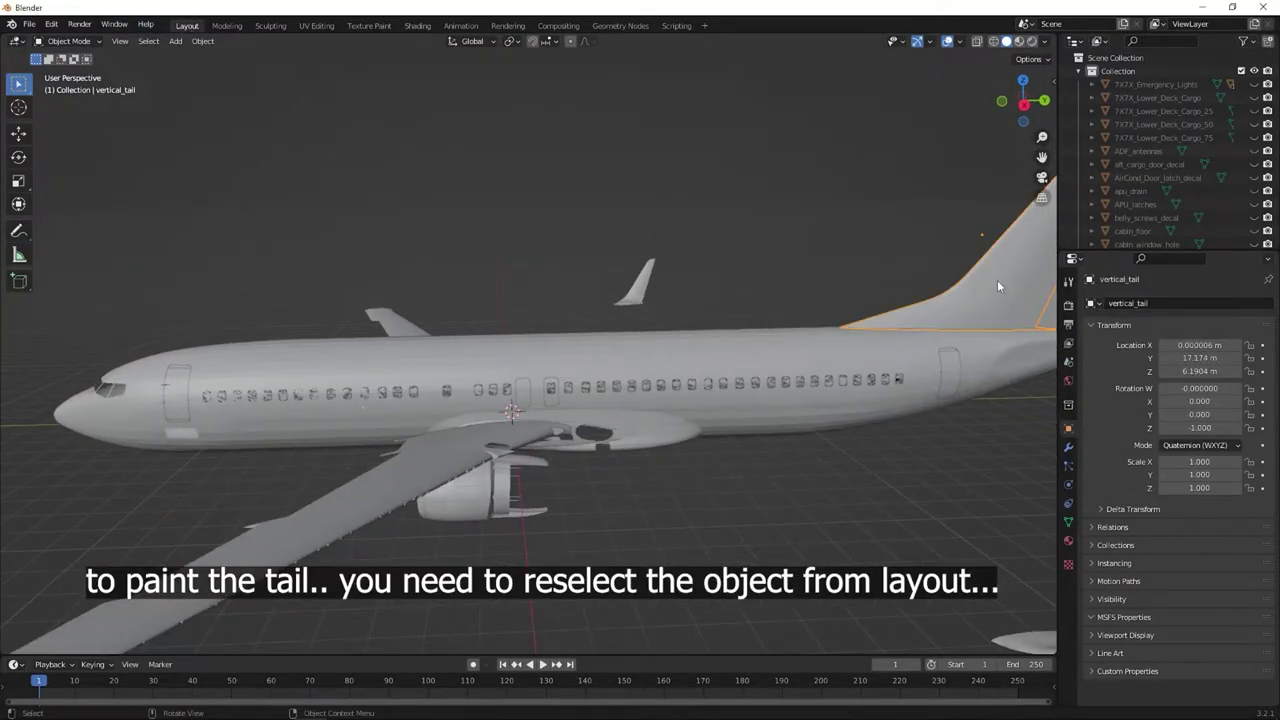
pyautogui.keyDown('shift'); pyautogui.moveTo(997, 282); pyautogui.dragTo(896, 277, button='middle'); pyautogui.keyUp('shift')
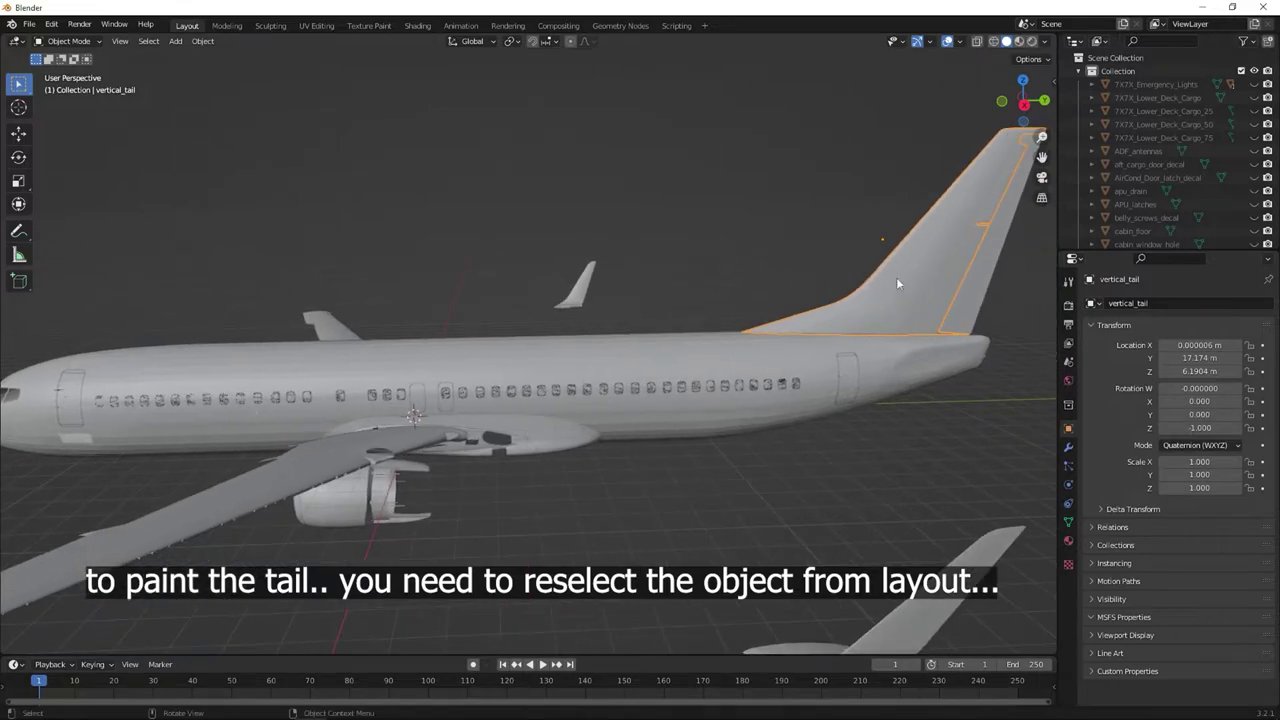
pyautogui.click(366, 26)
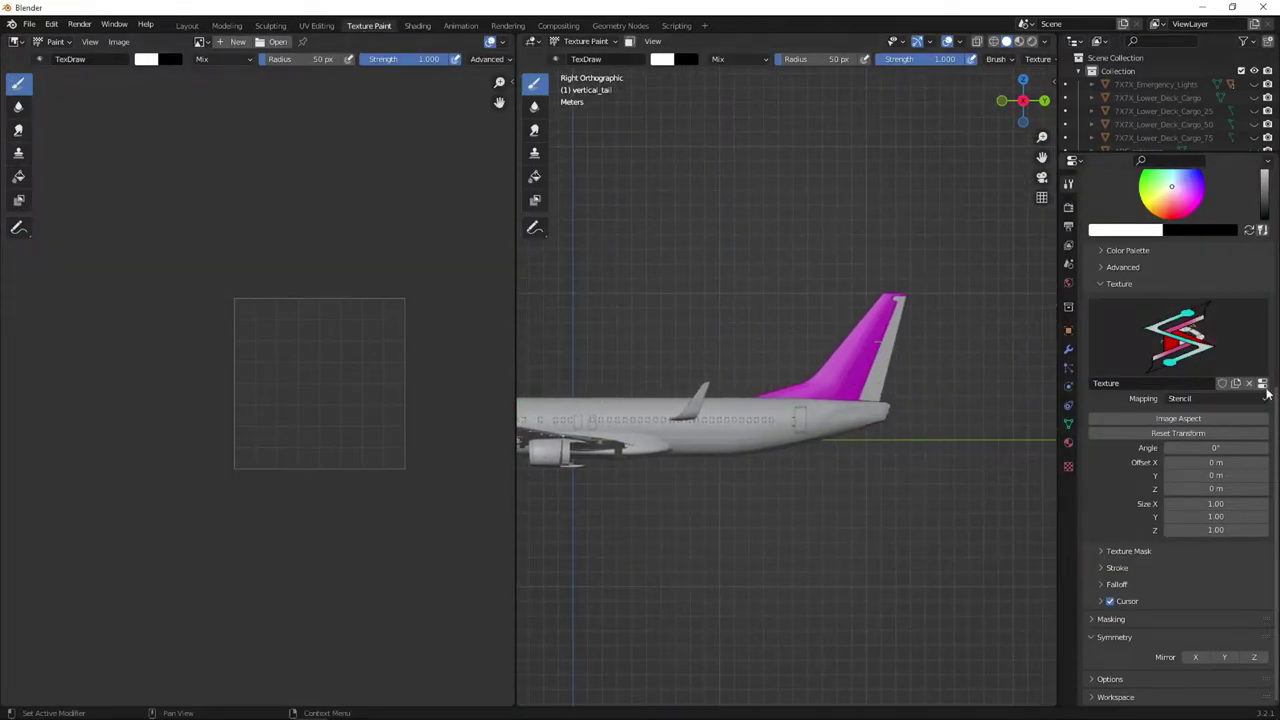
# Add a 4096 × 4096 px base color paint slot named NG3 Tail Base Color to the vertical tail, filled with golden yellow.
pyautogui.scroll(8, 1170, 354)
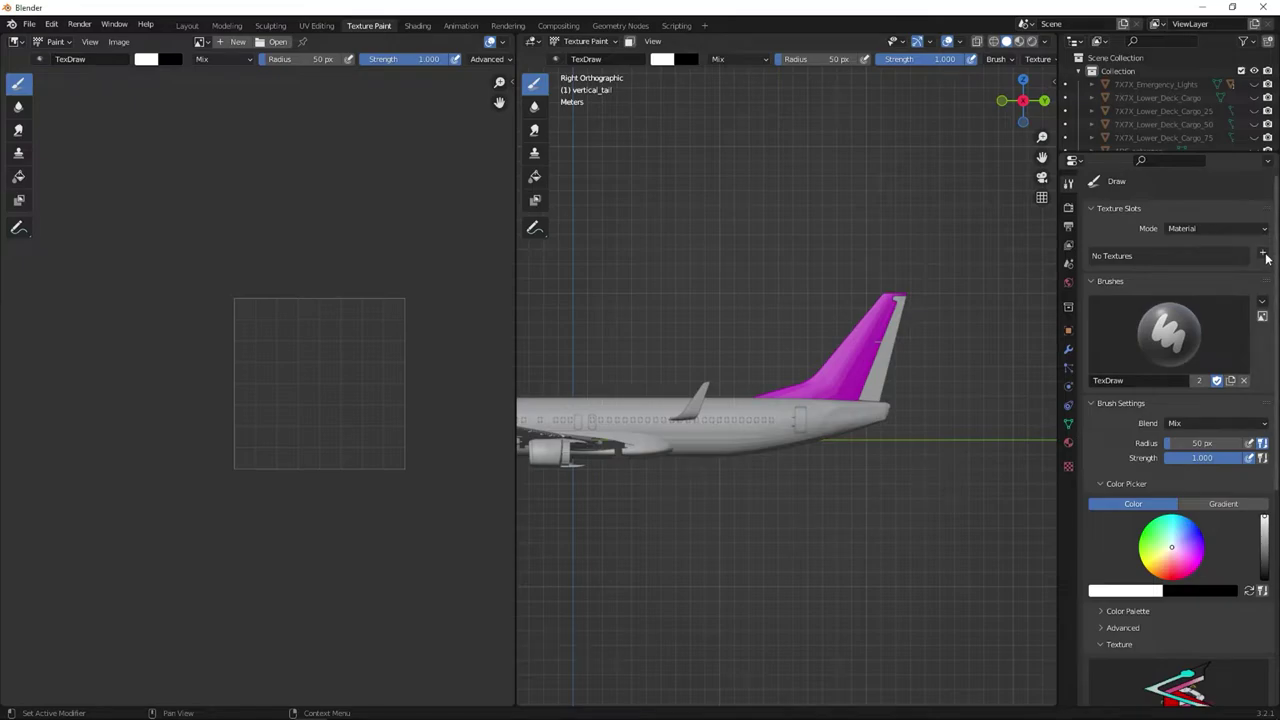
pyautogui.click(1264, 258)
pyautogui.click(1210, 289)
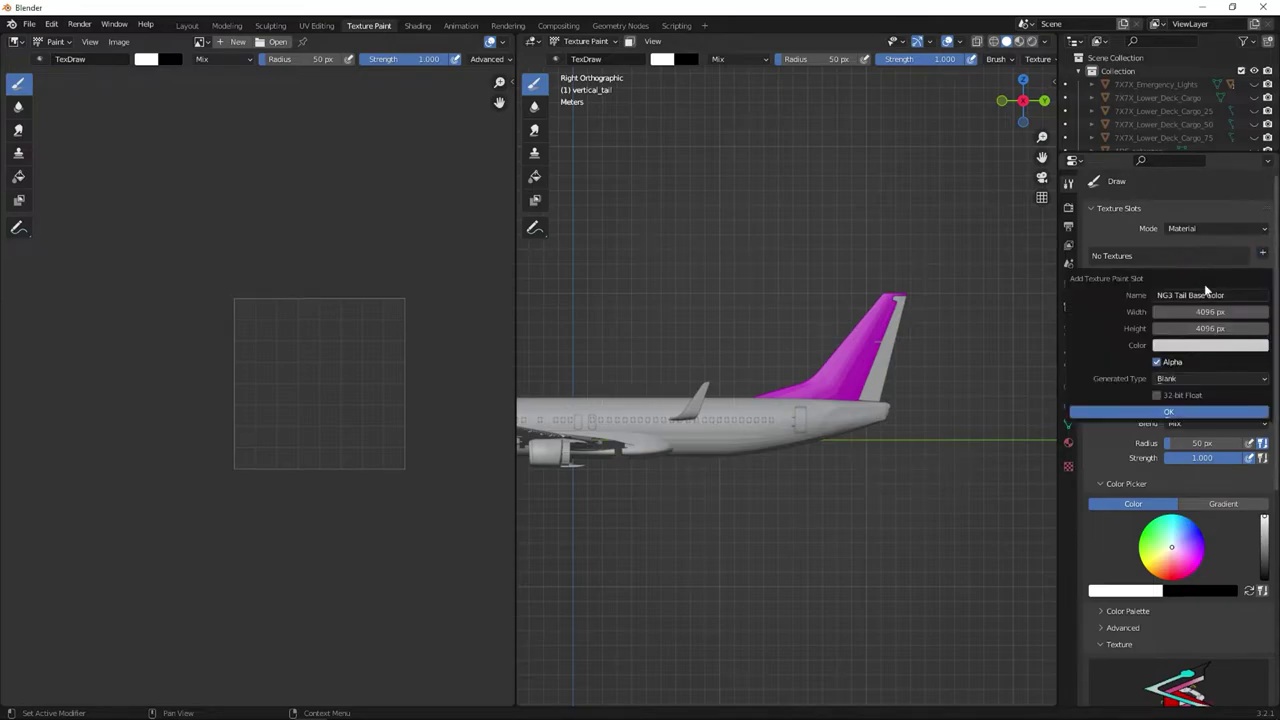
pyautogui.click(1194, 348)
pyautogui.moveTo(1192, 243); pyautogui.dragTo(1161, 234)
pyautogui.click(1171, 412)
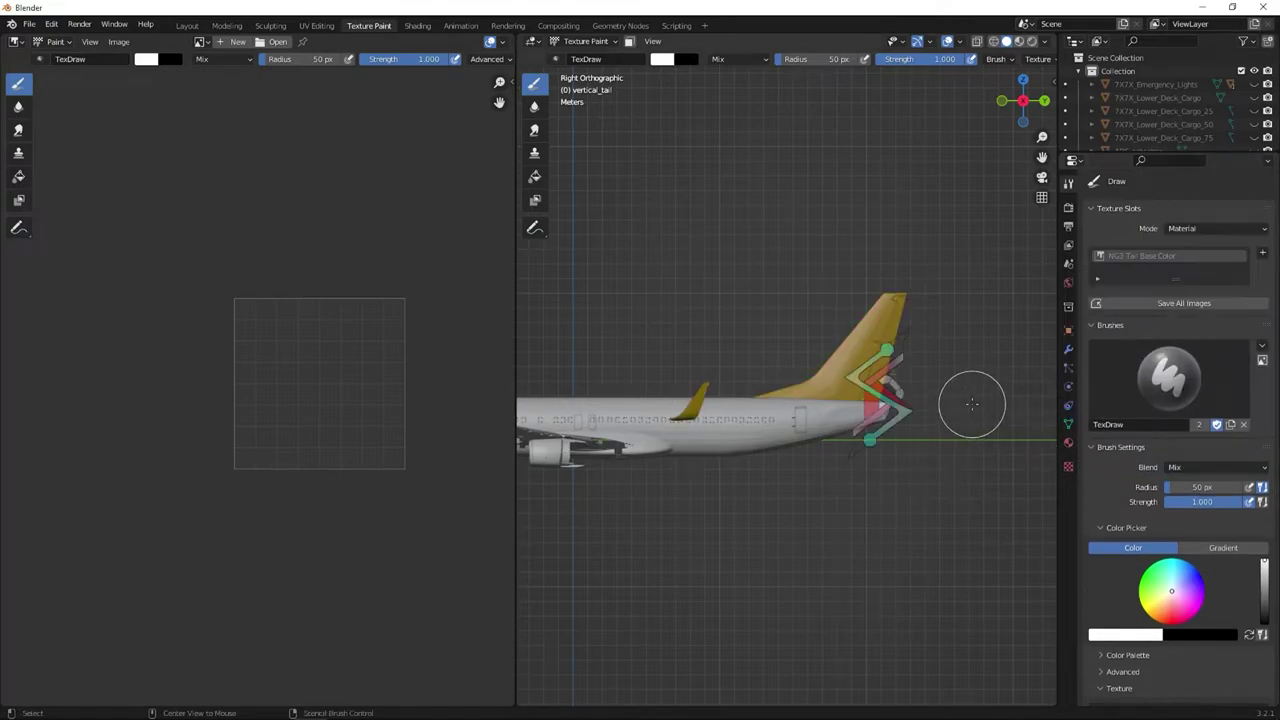
# Place the logo stencil over the vertical tail and paint the logo onto the fin.
pyautogui.moveTo(954, 471); pyautogui.dragTo(935, 436, button='right')
pyautogui.moveTo(866, 309)
pyautogui.mouseDown()
pyautogui.moveTo(849, 316)
pyautogui.moveTo(869, 325)
pyautogui.moveTo(855, 377)
pyautogui.mouseUp()
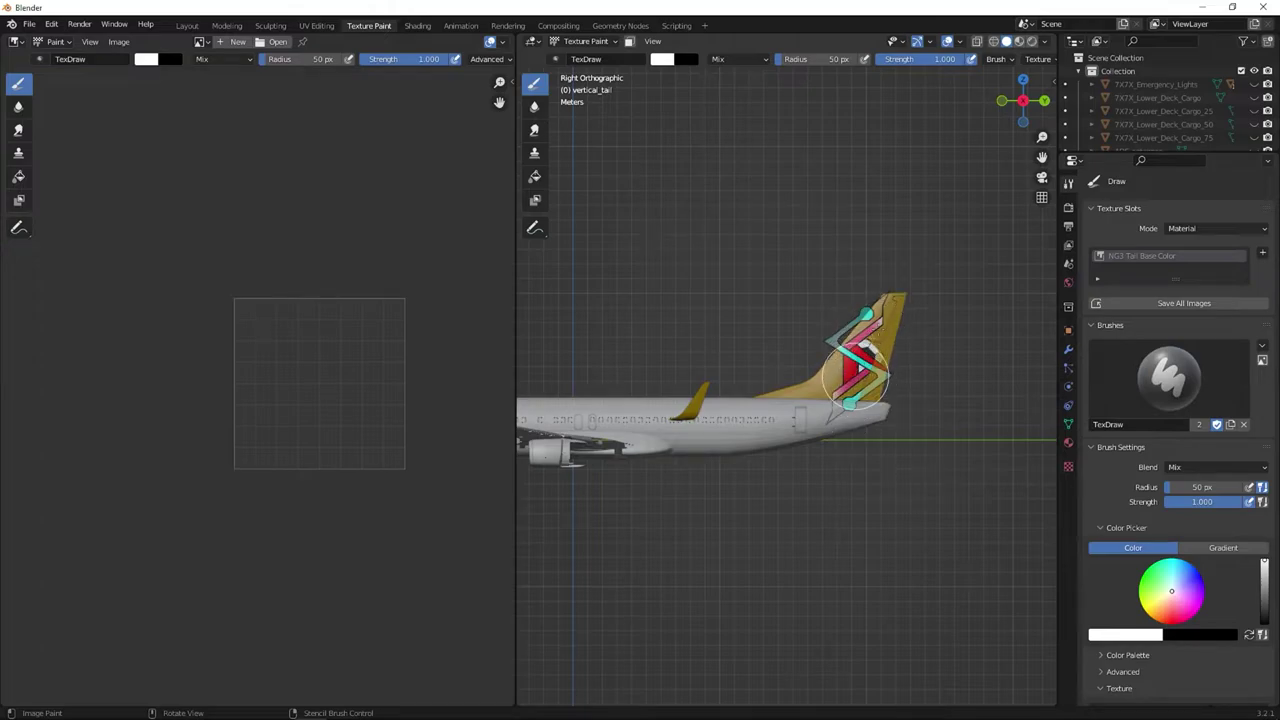
pyautogui.moveTo(873, 308)
pyautogui.mouseDown()
pyautogui.moveTo(843, 357)
pyautogui.moveTo(863, 327)
pyautogui.mouseUp()
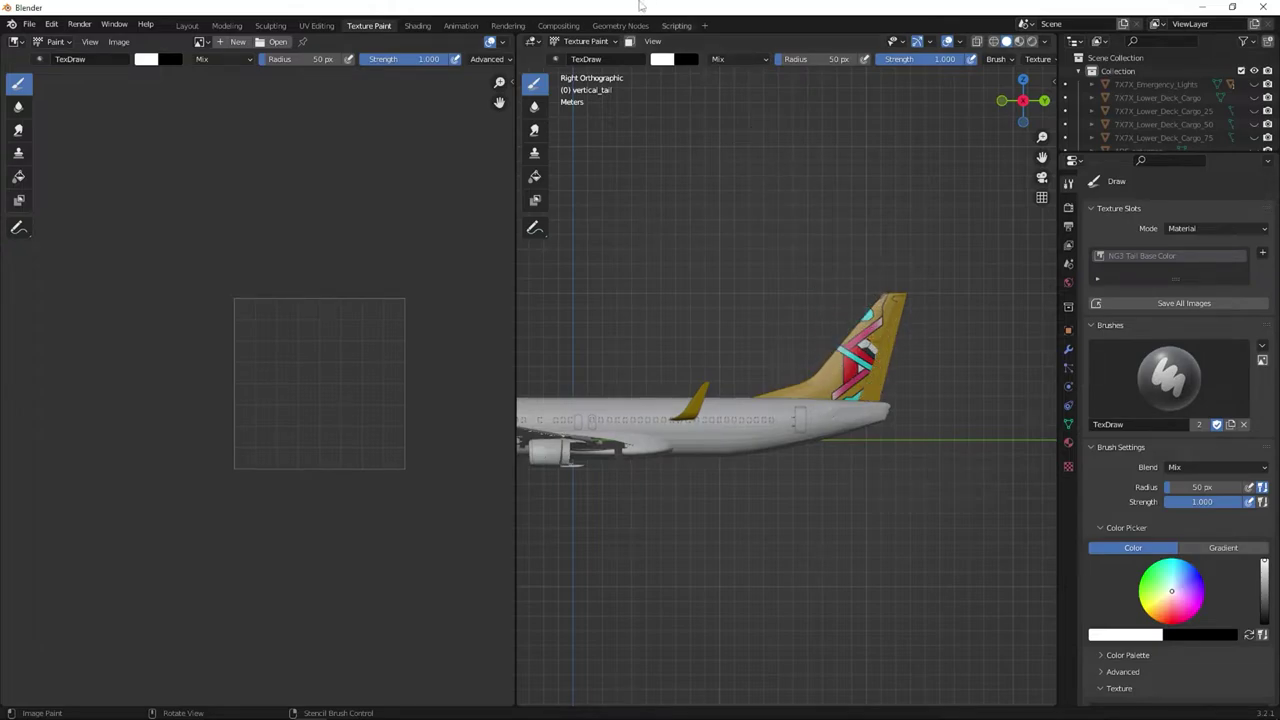
# Make the rudder the active object and paint the rear part of the logo onto it through the stencil.
pyautogui.click(191, 26)
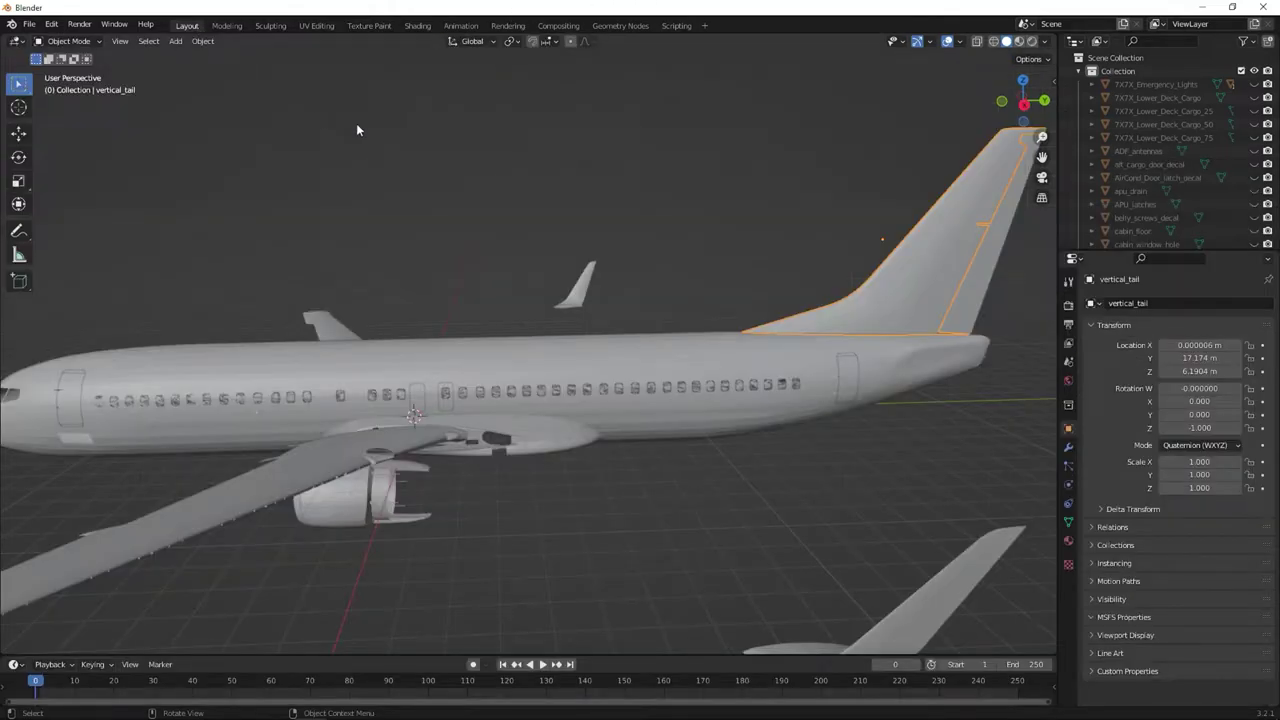
pyautogui.click(969, 301)
pyautogui.click(369, 25)
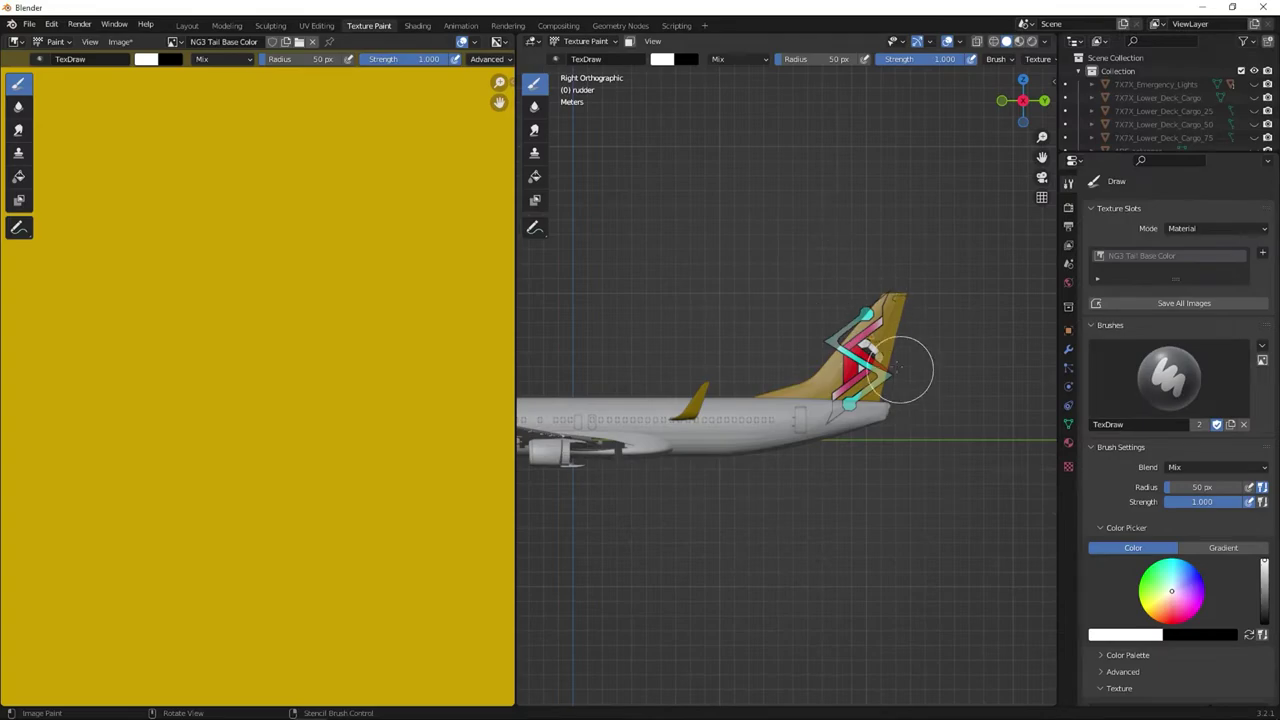
pyautogui.moveTo(883, 329)
pyautogui.mouseDown()
pyautogui.moveTo(887, 383)
pyautogui.moveTo(879, 369)
pyautogui.mouseUp()
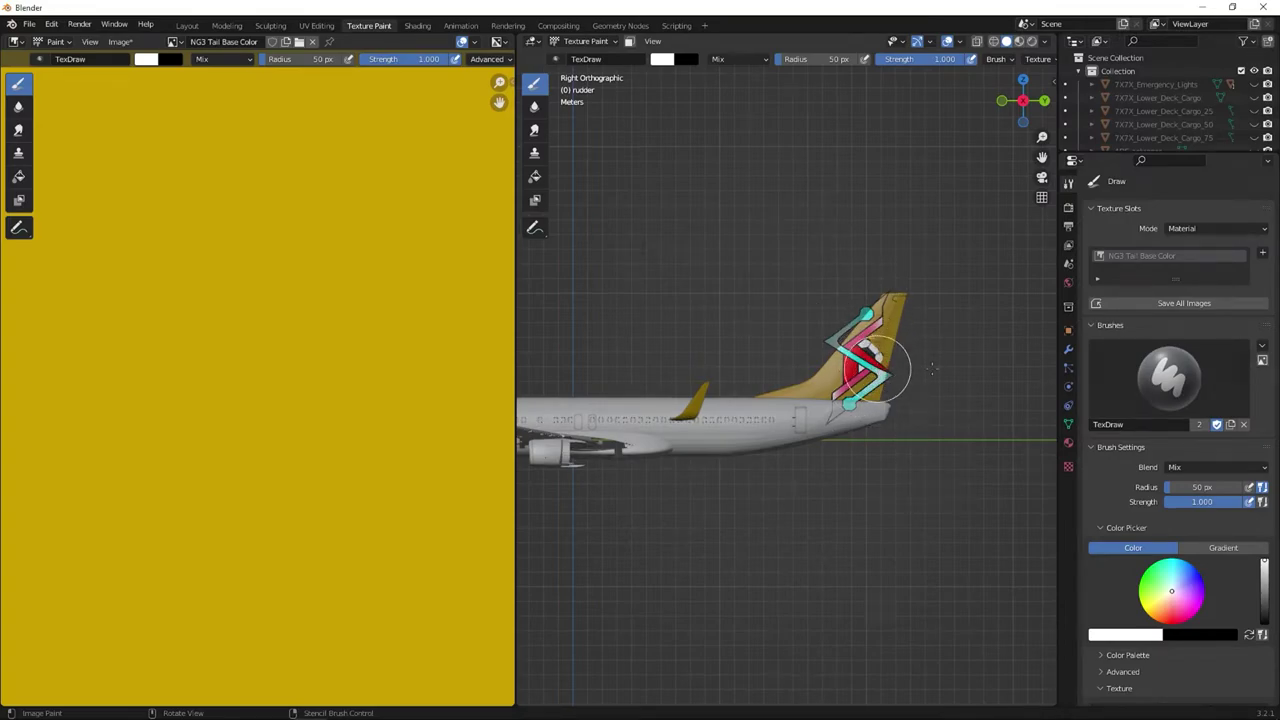
# Switch the layout view to Material Preview shading and inspect the painted tail from behind.
pyautogui.click(187, 25)
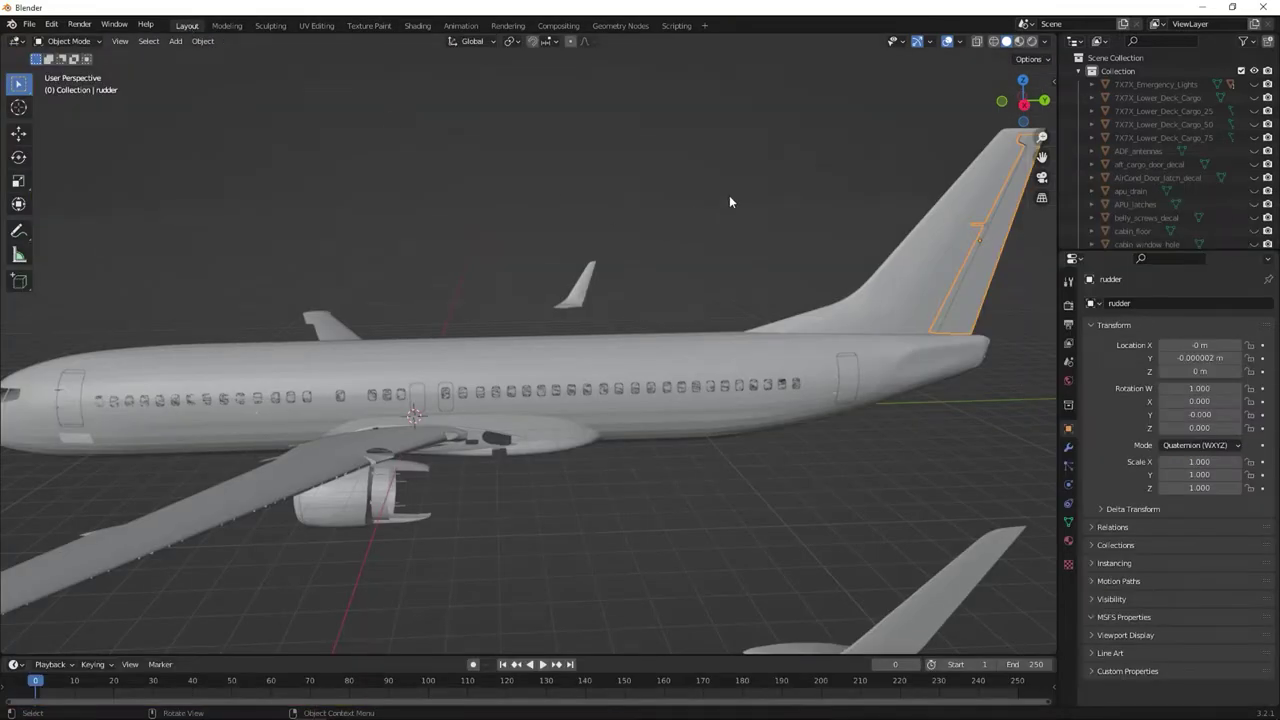
pyautogui.scroll(3, 820, 215)
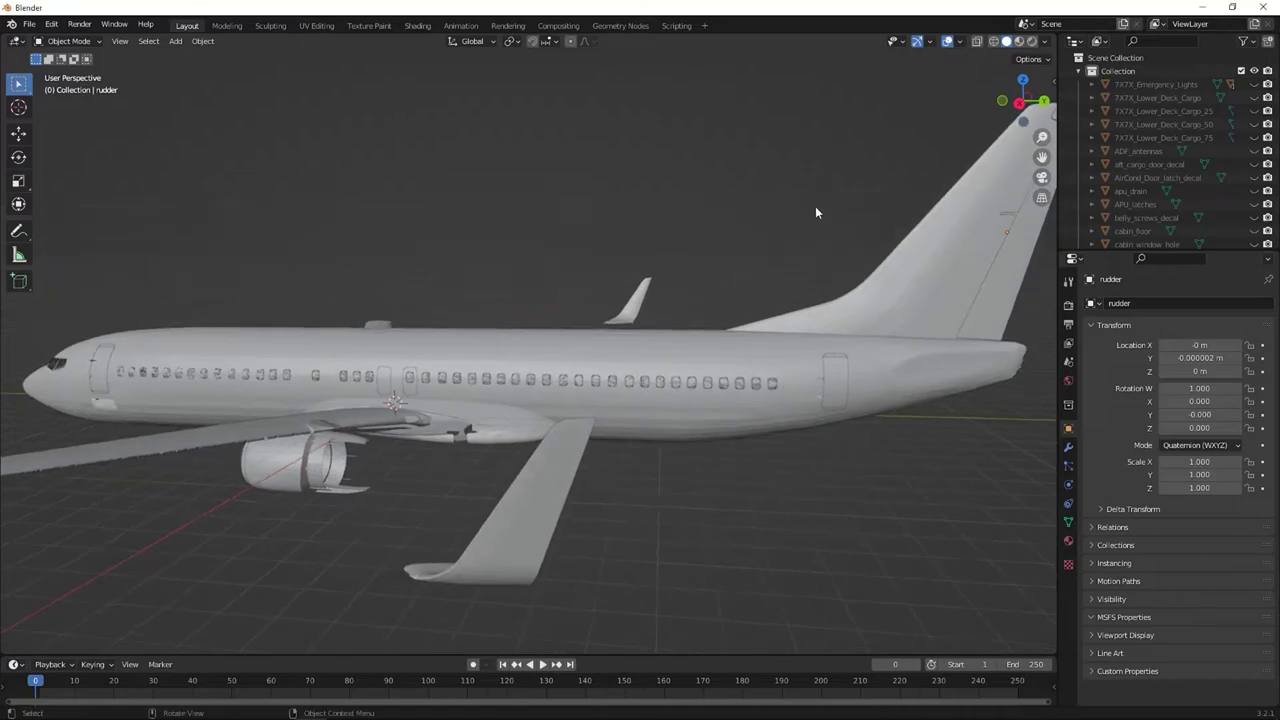
pyautogui.click(1019, 41)
pyautogui.moveTo(967, 82)
pyautogui.mouseDown(button='middle')
pyautogui.moveTo(816, 184)
pyautogui.moveTo(446, 206)
pyautogui.moveTo(760, 209)
pyautogui.moveTo(831, 229)
pyautogui.mouseUp(button='middle')
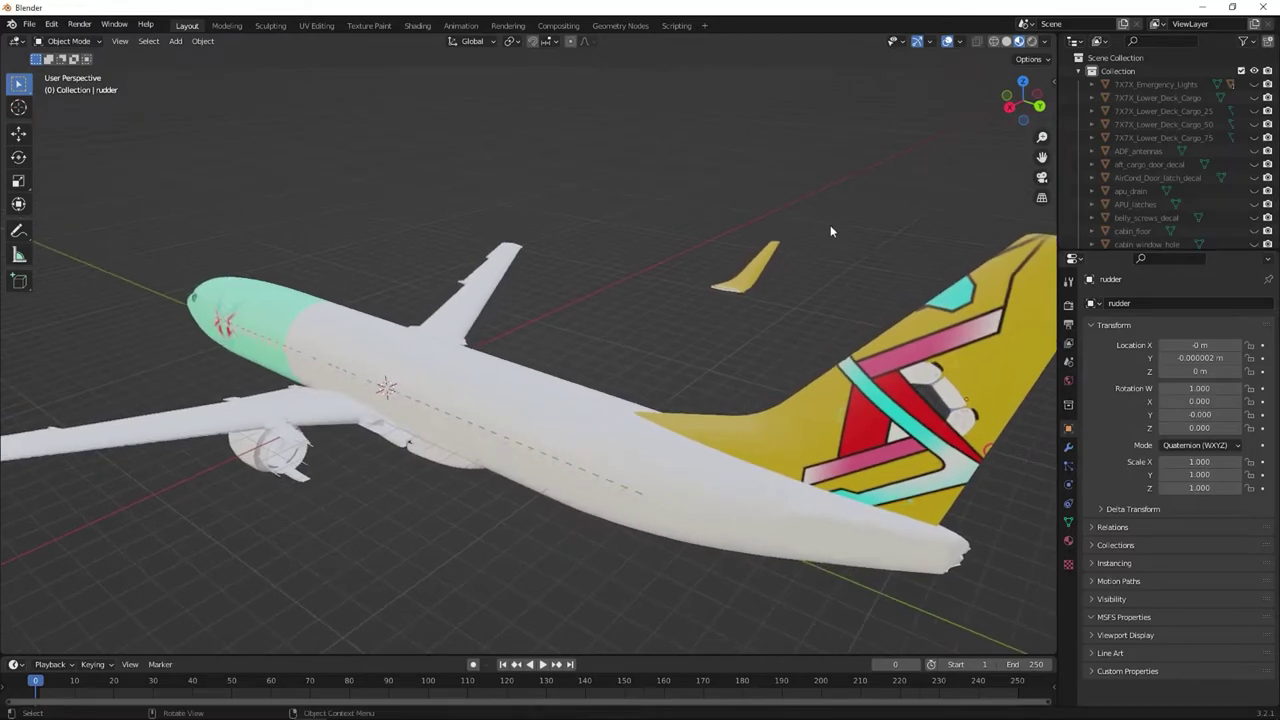
# Reselect the vertical tail, enable X mirroring, paint the logo onto both sides, and fit the tail texture in the image editor.
pyautogui.click(888, 372)
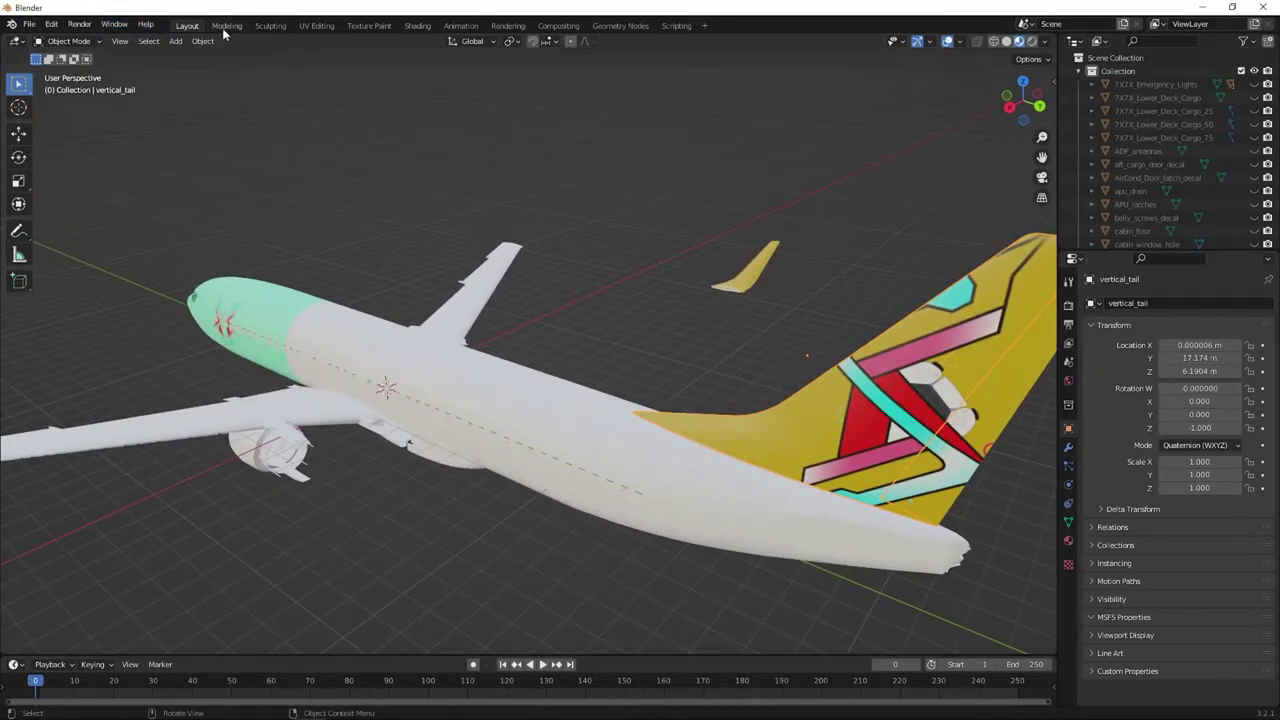
pyautogui.click(369, 25)
pyautogui.scroll(-8, 1172, 572)
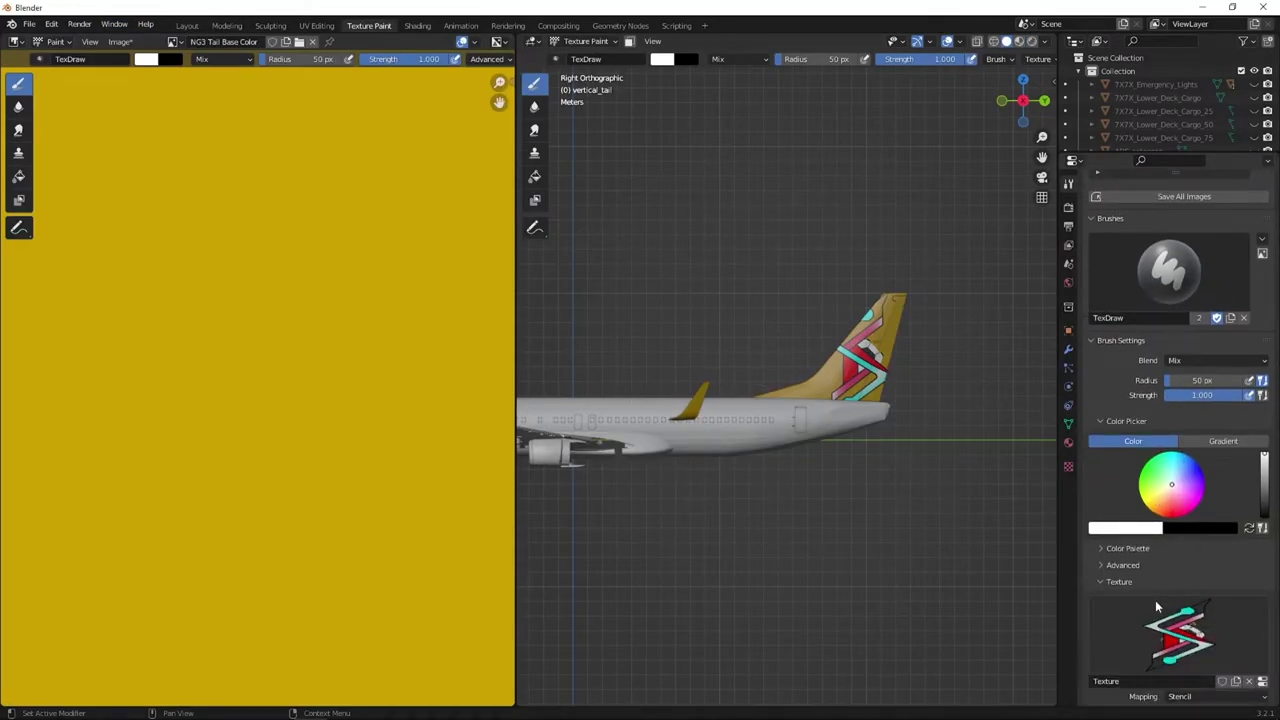
pyautogui.scroll(-3, 1190, 610)
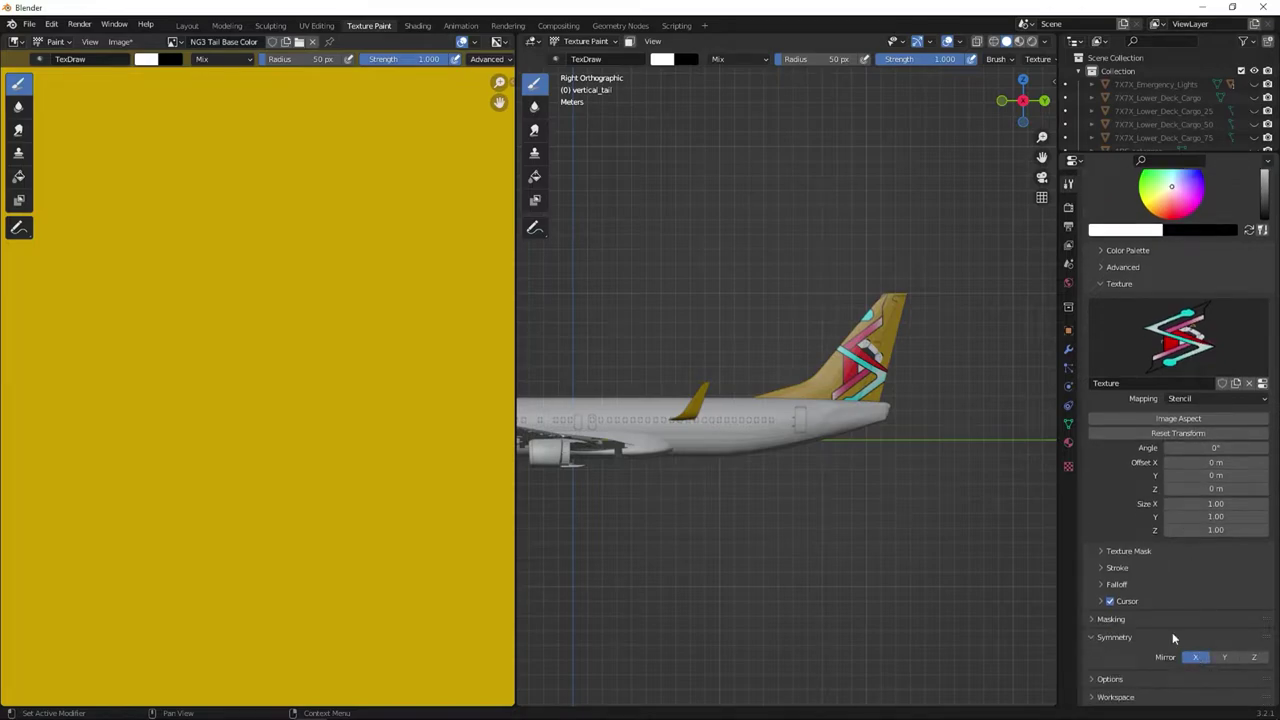
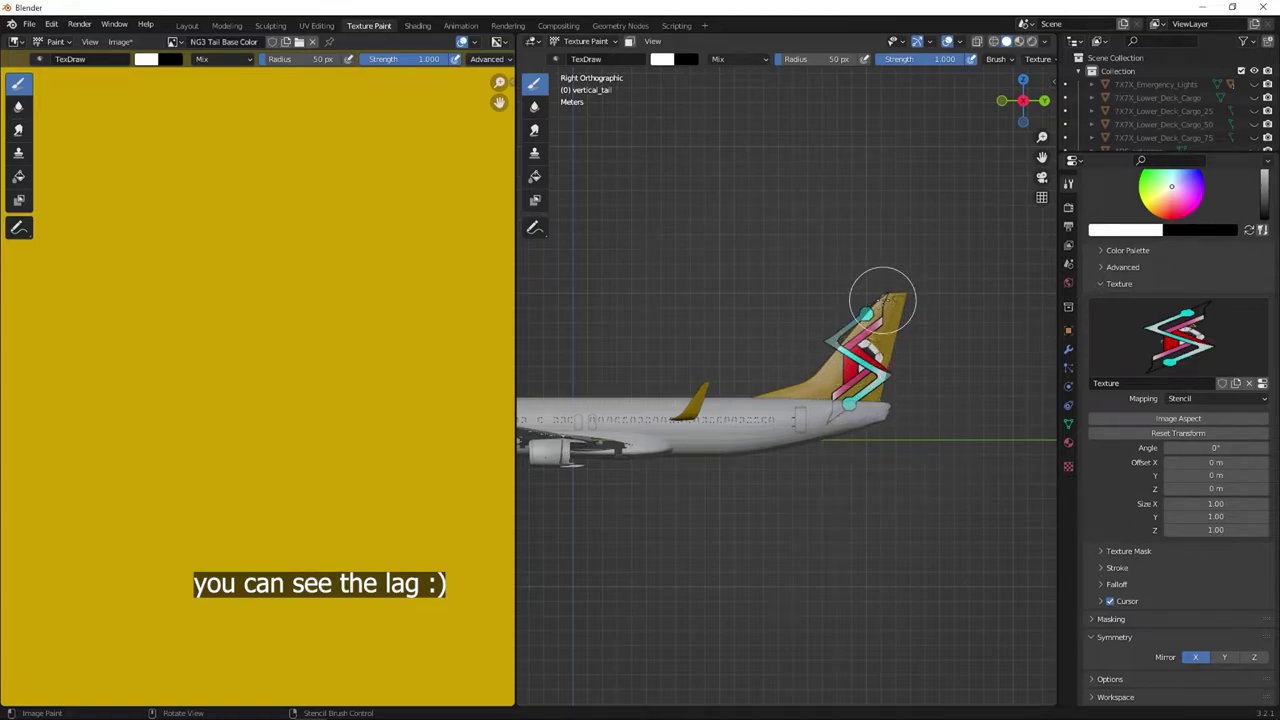
pyautogui.press('Home')
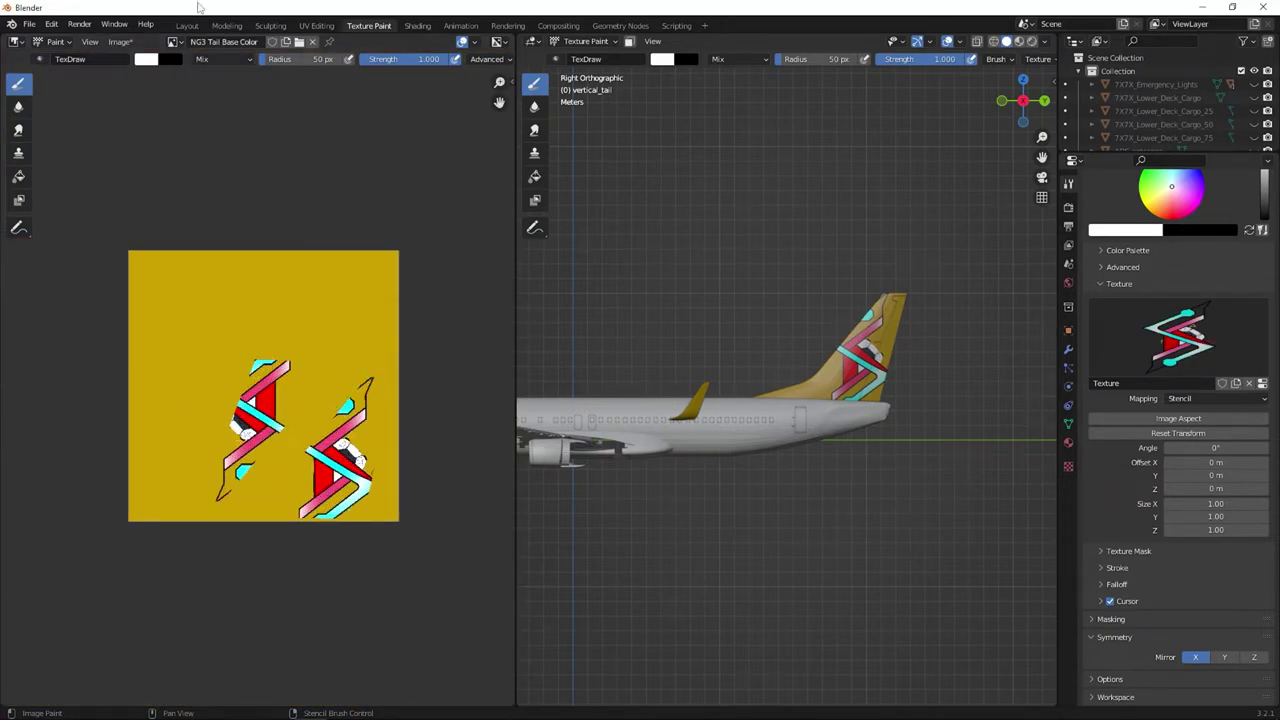
# Reselect the rudder, enable X mirroring, and paint its part of the logo on both sides.
pyautogui.click(187, 25)
pyautogui.click(963, 453)
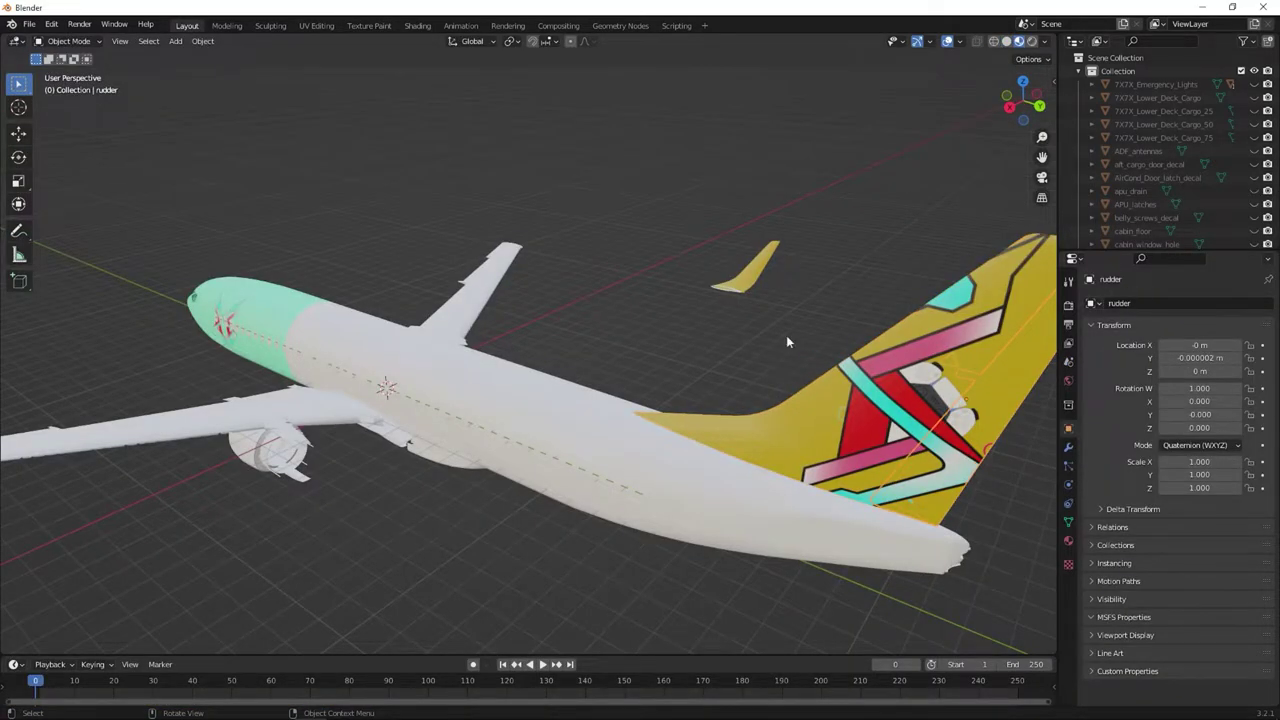
pyautogui.click(366, 26)
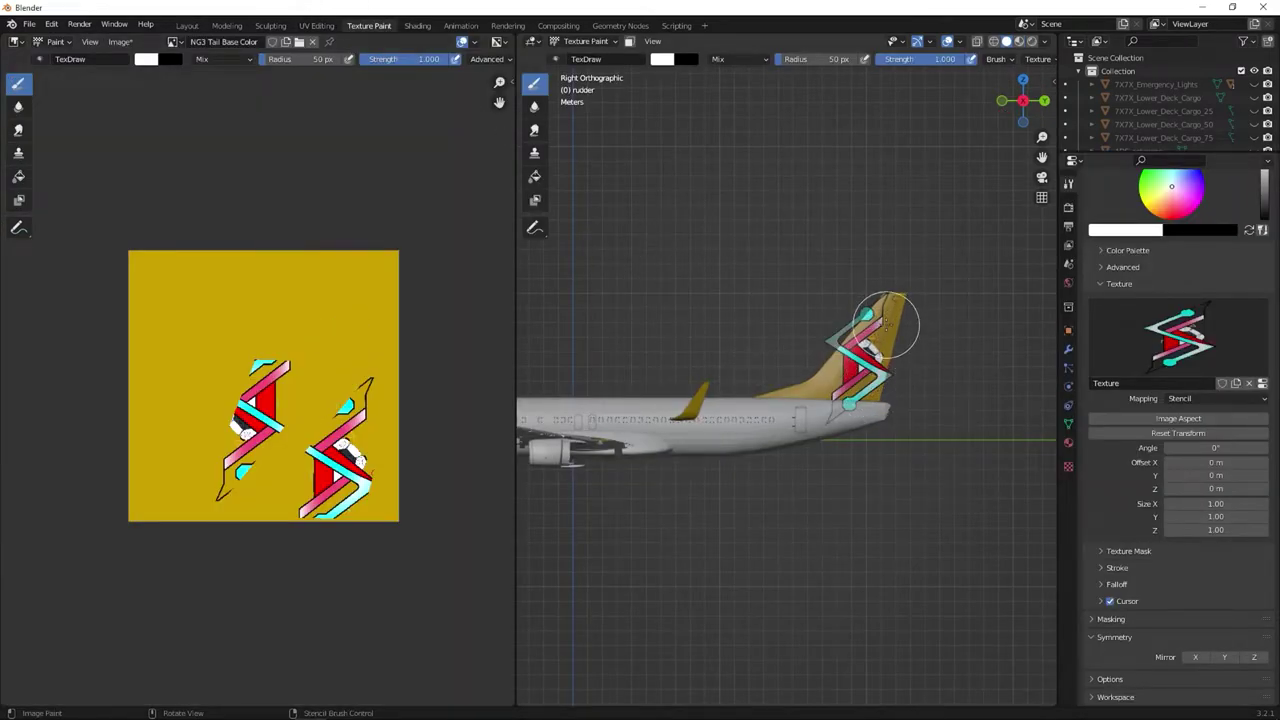
pyautogui.click(1196, 658)
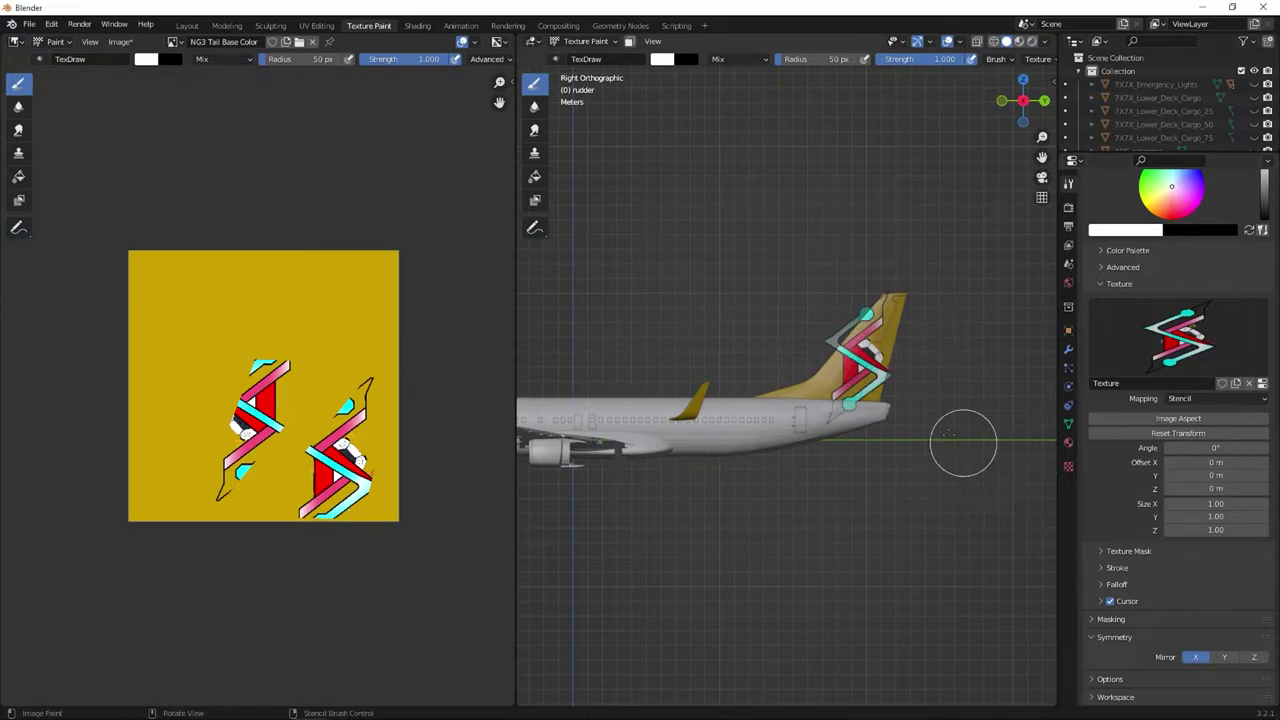
pyautogui.click(886, 337)
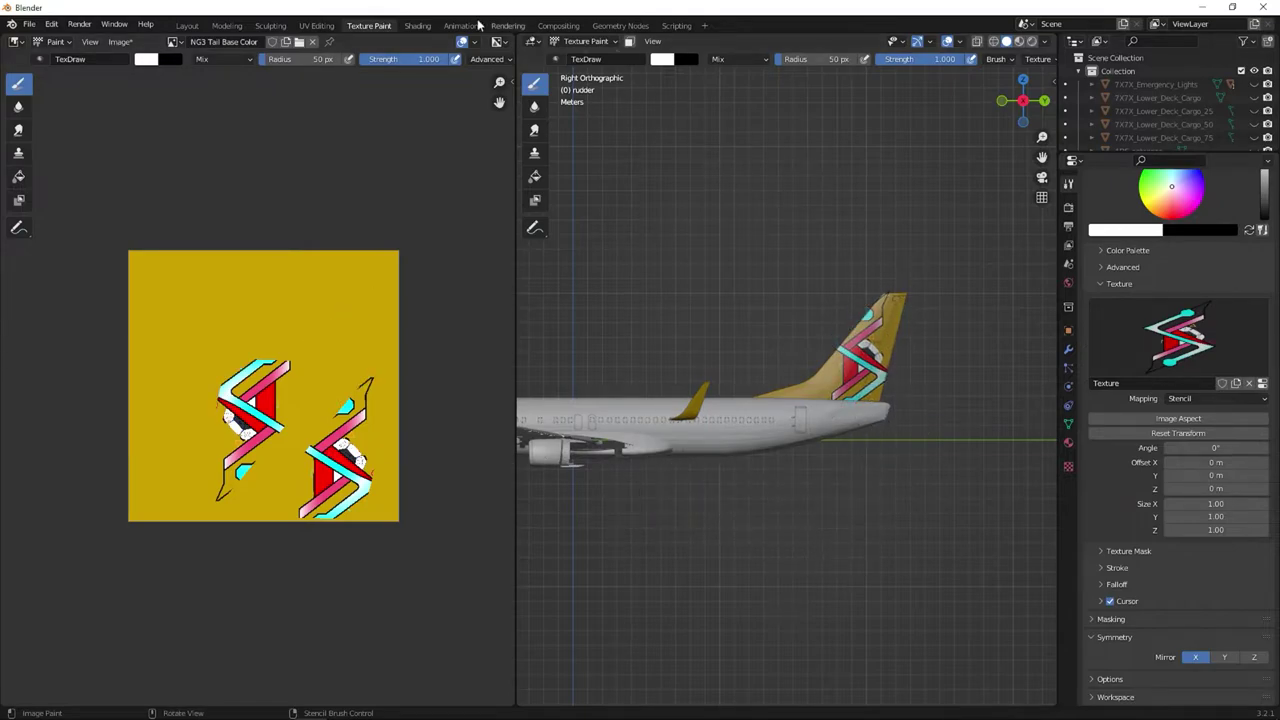
# Make the right engine nacelle the active paint object and remove the logo texture from the brush.
pyautogui.click(187, 25)
pyautogui.click(735, 280)
pyautogui.moveTo(672, 298)
pyautogui.mouseDown(button='middle')
pyautogui.moveTo(504, 298)
pyautogui.moveTo(443, 323)
pyautogui.moveTo(414, 357)
pyautogui.moveTo(608, 307)
pyautogui.moveTo(700, 300)
pyautogui.mouseUp(button='middle')
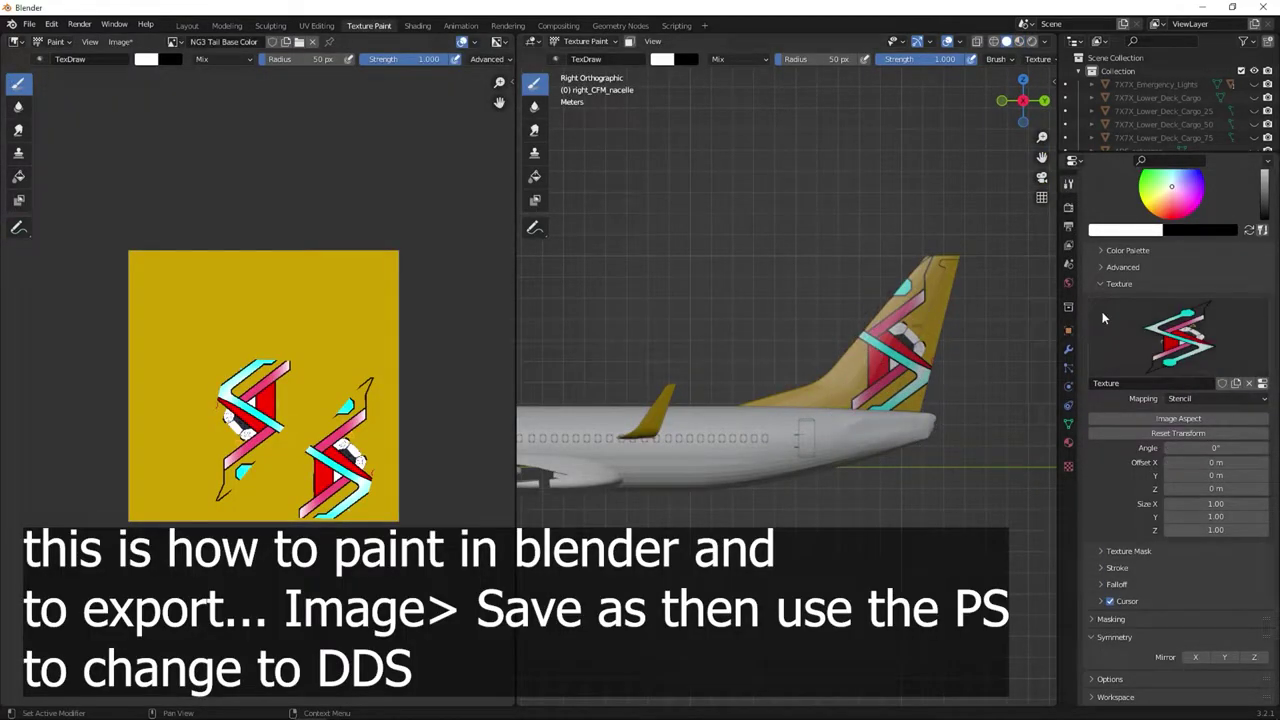
pyautogui.click(1249, 384)
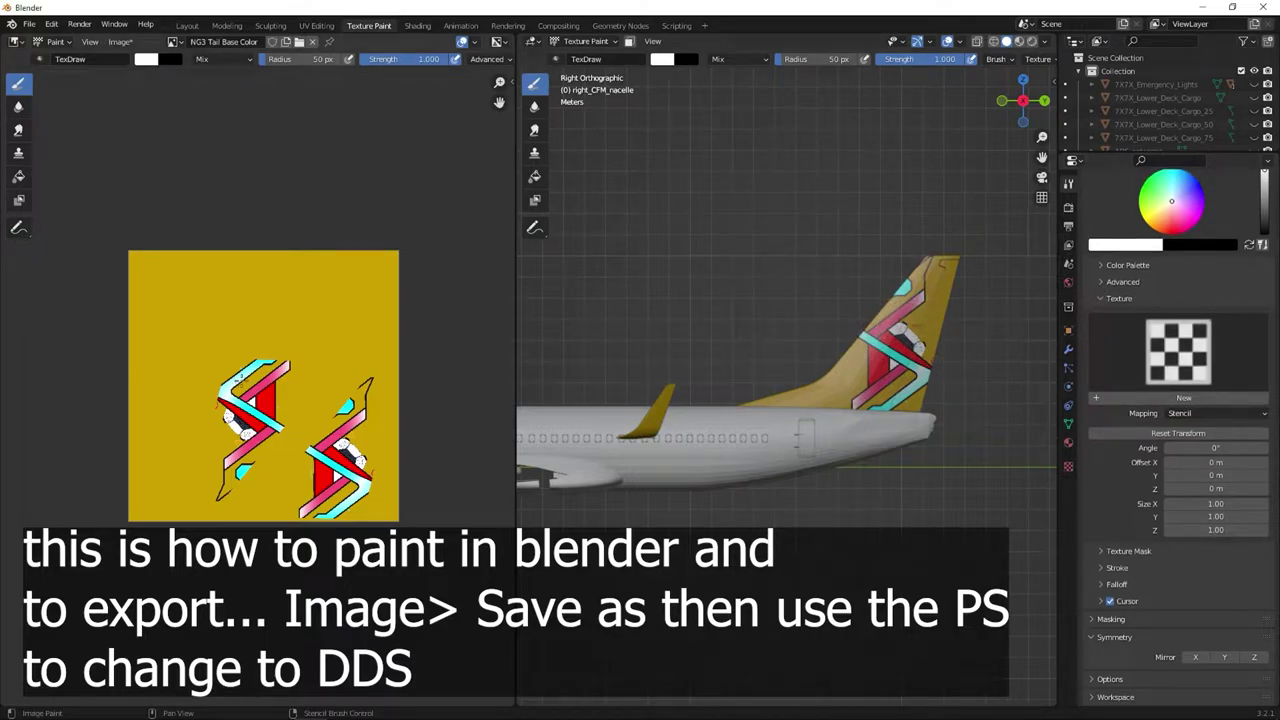
# Display the NG3 Fuselage 1x Base Color texture and start saving it as a new file, browsing to G:\MSFS PROJECTS\B738 livery paint tutorial.
pyautogui.click(180, 43)
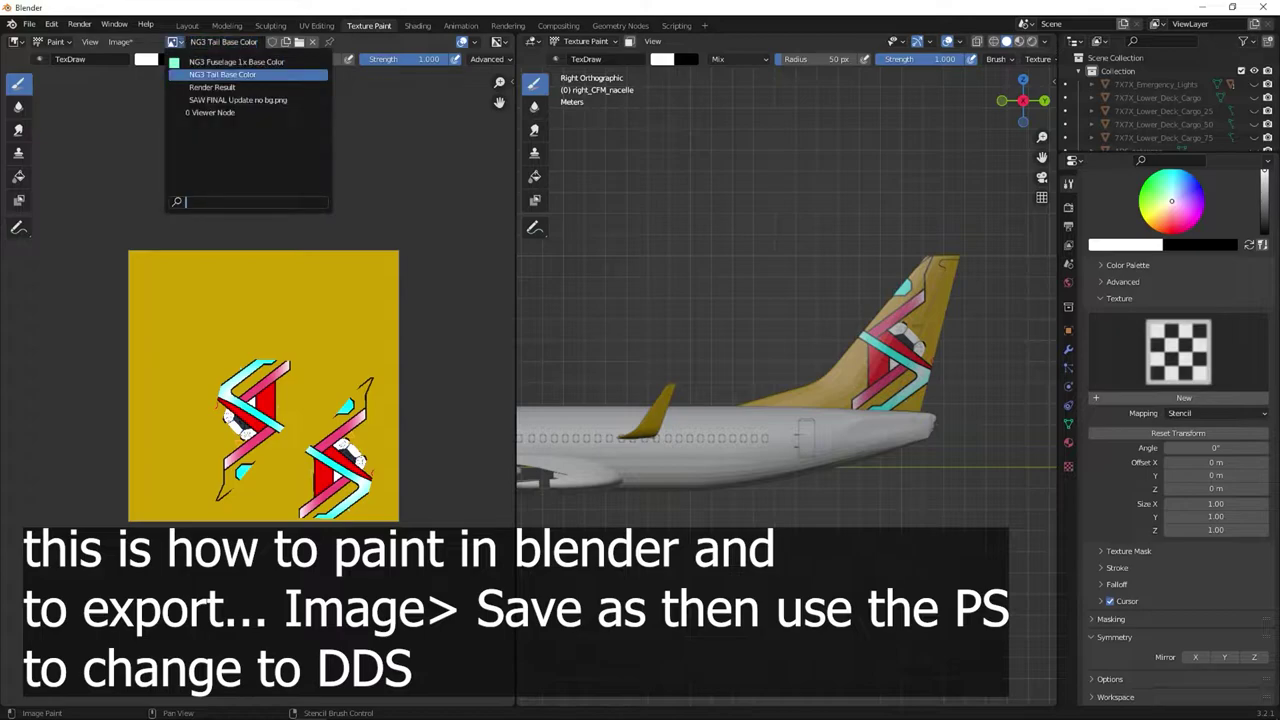
pyautogui.click(212, 63)
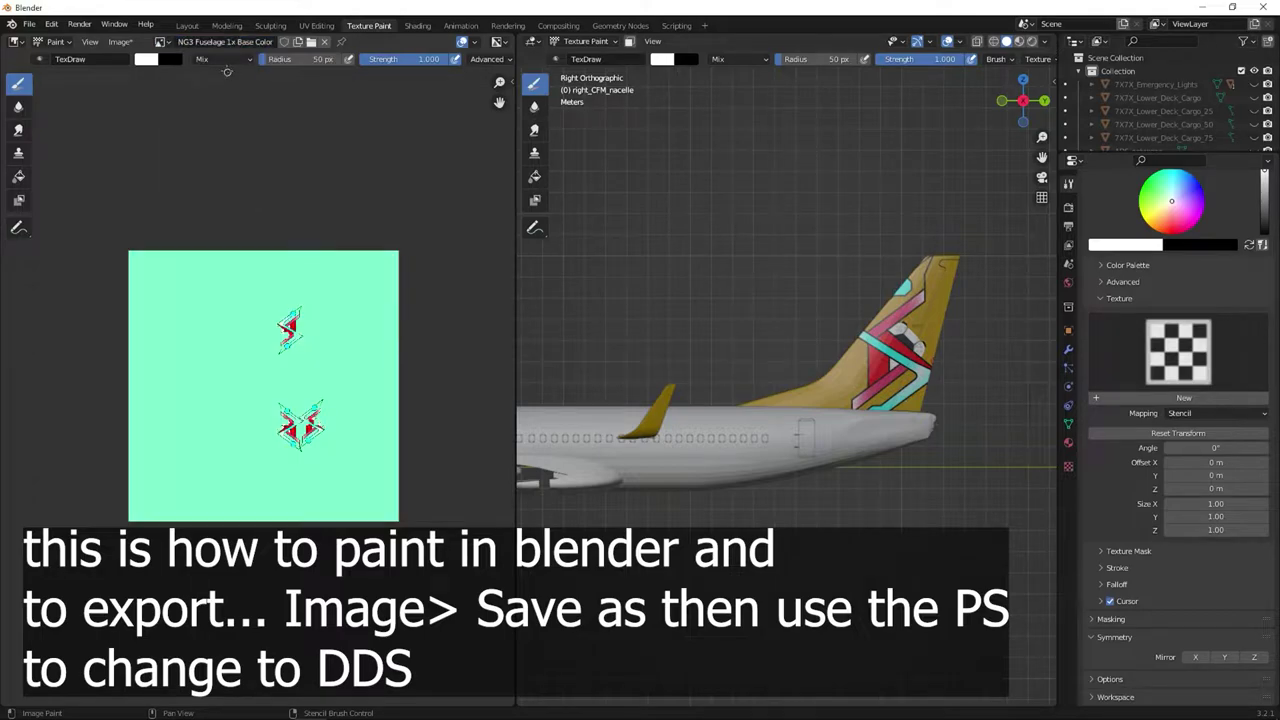
pyautogui.click(119, 42)
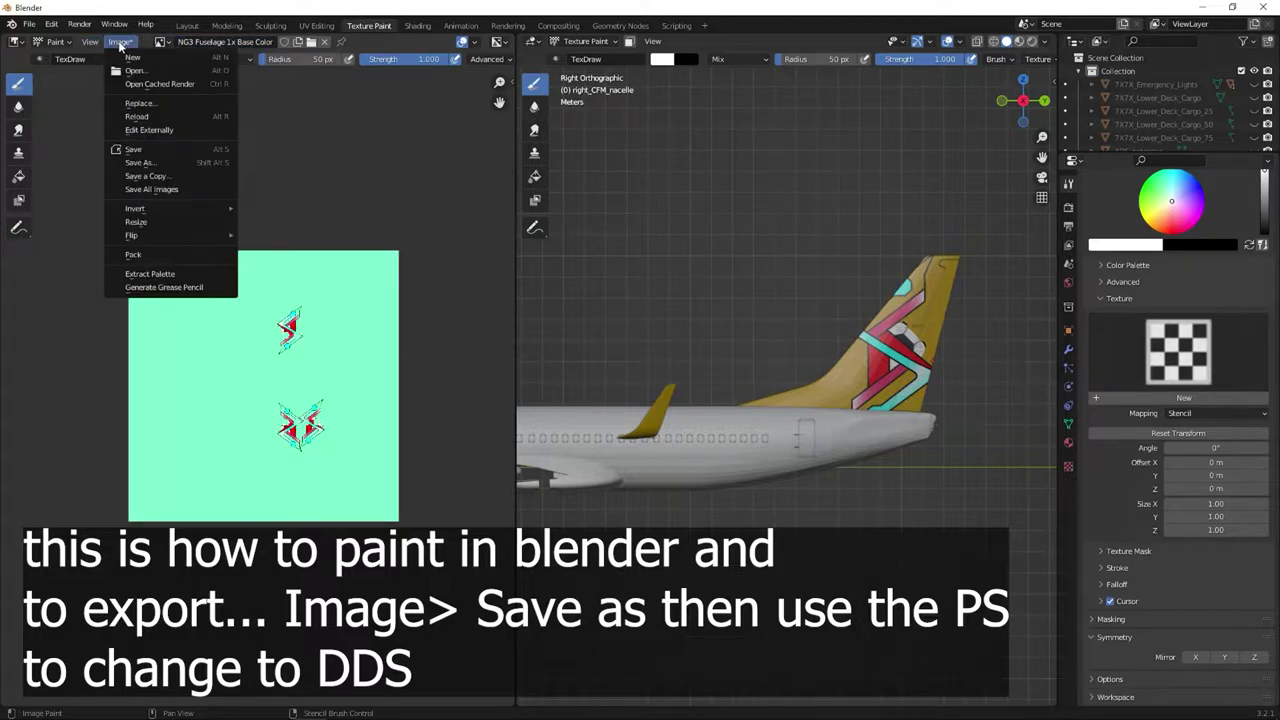
pyautogui.click(140, 162)
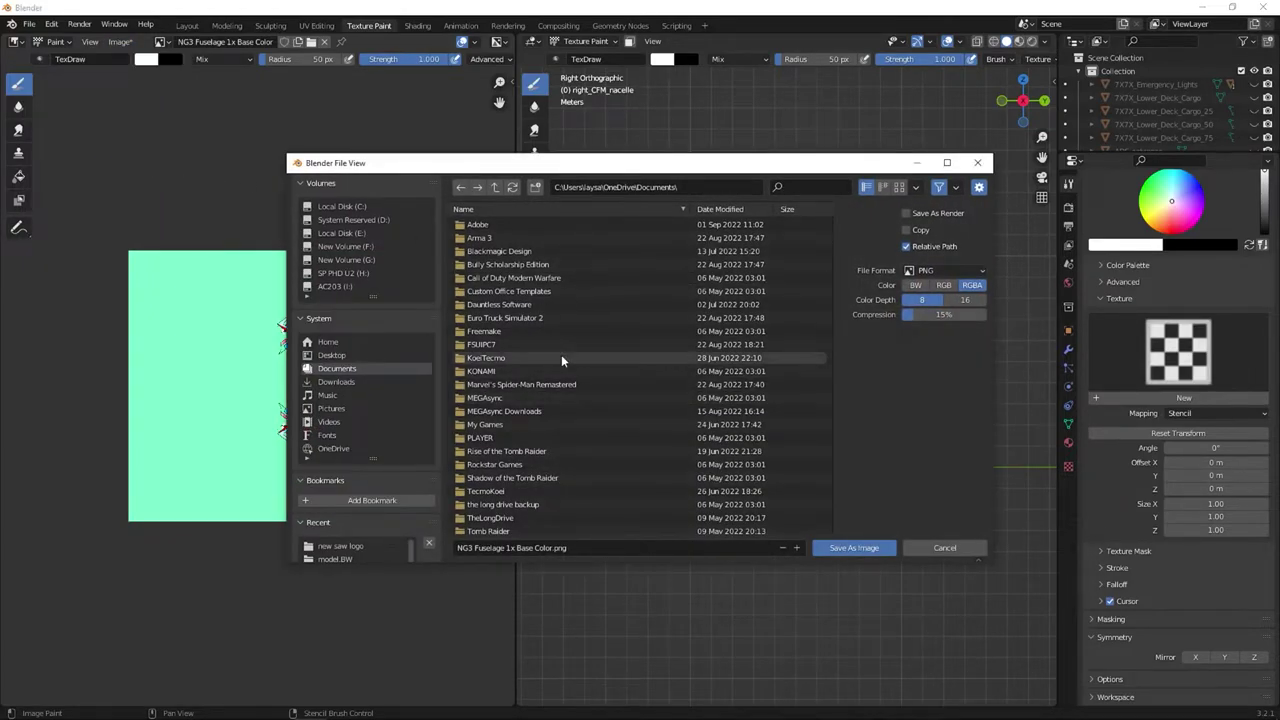
pyautogui.click(350, 260)
pyautogui.scroll(-3, 550, 449)
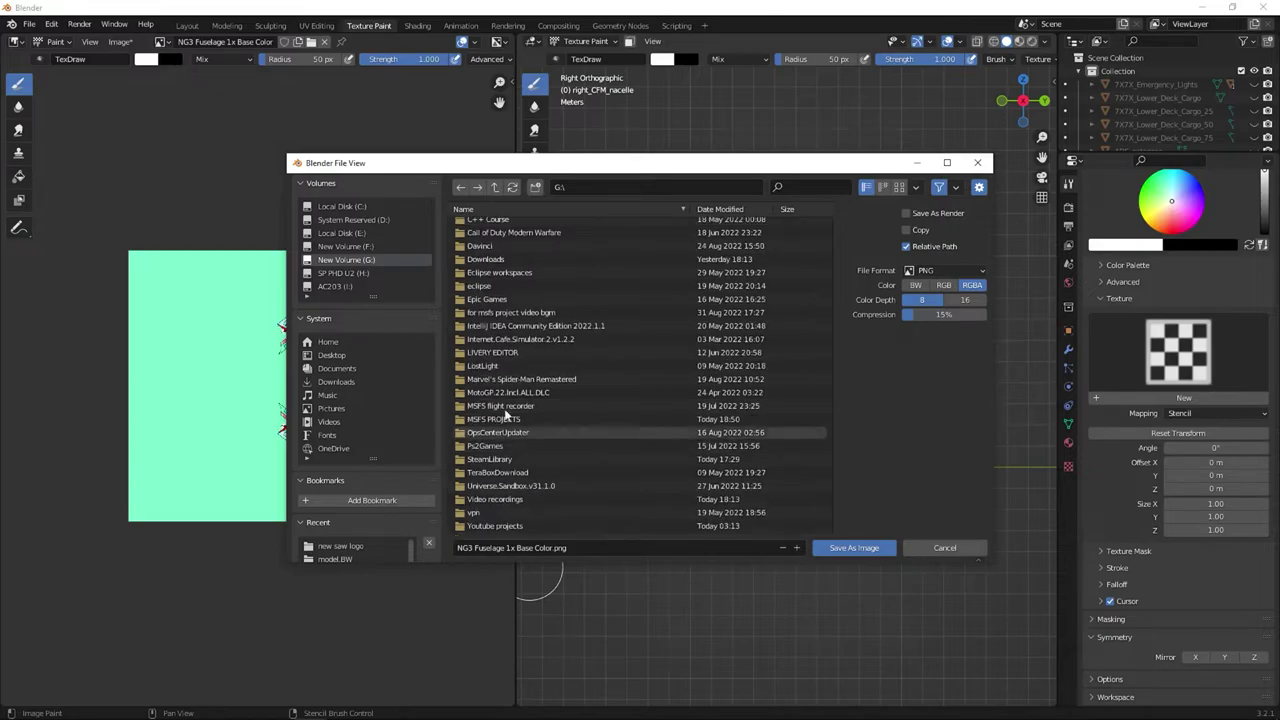
pyautogui.doubleClick(502, 419)
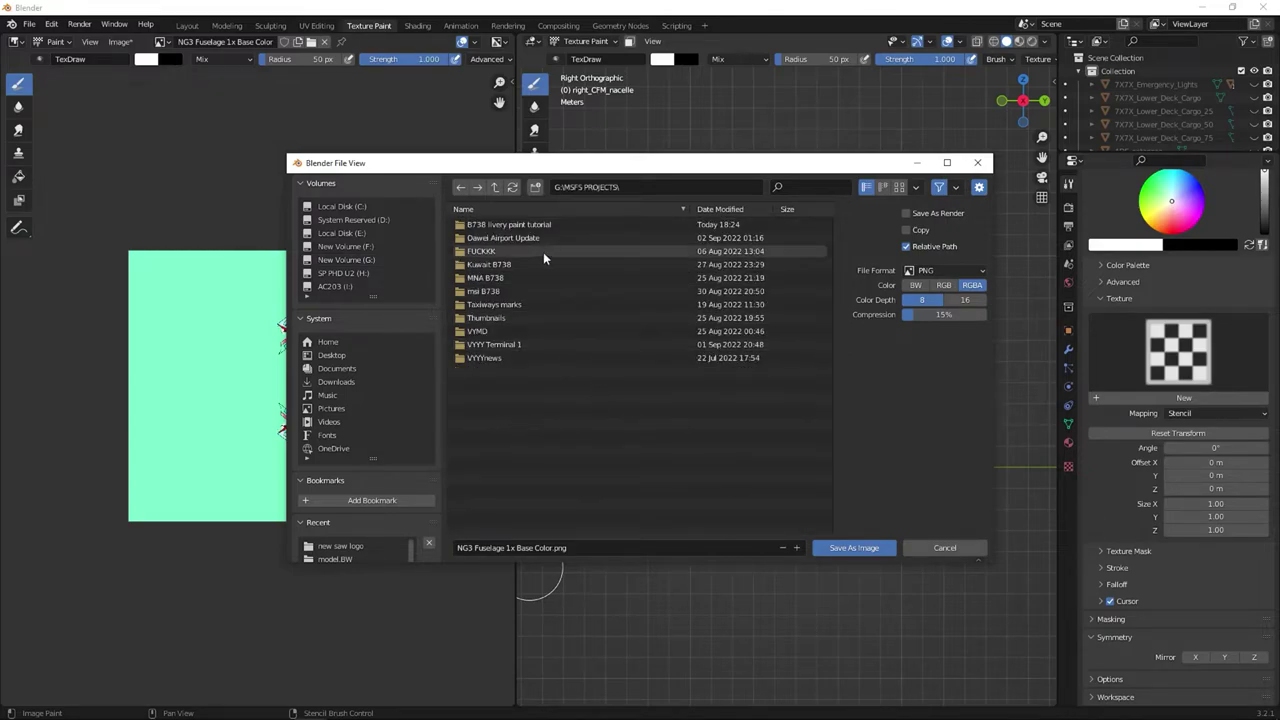
pyautogui.doubleClick(536, 224)
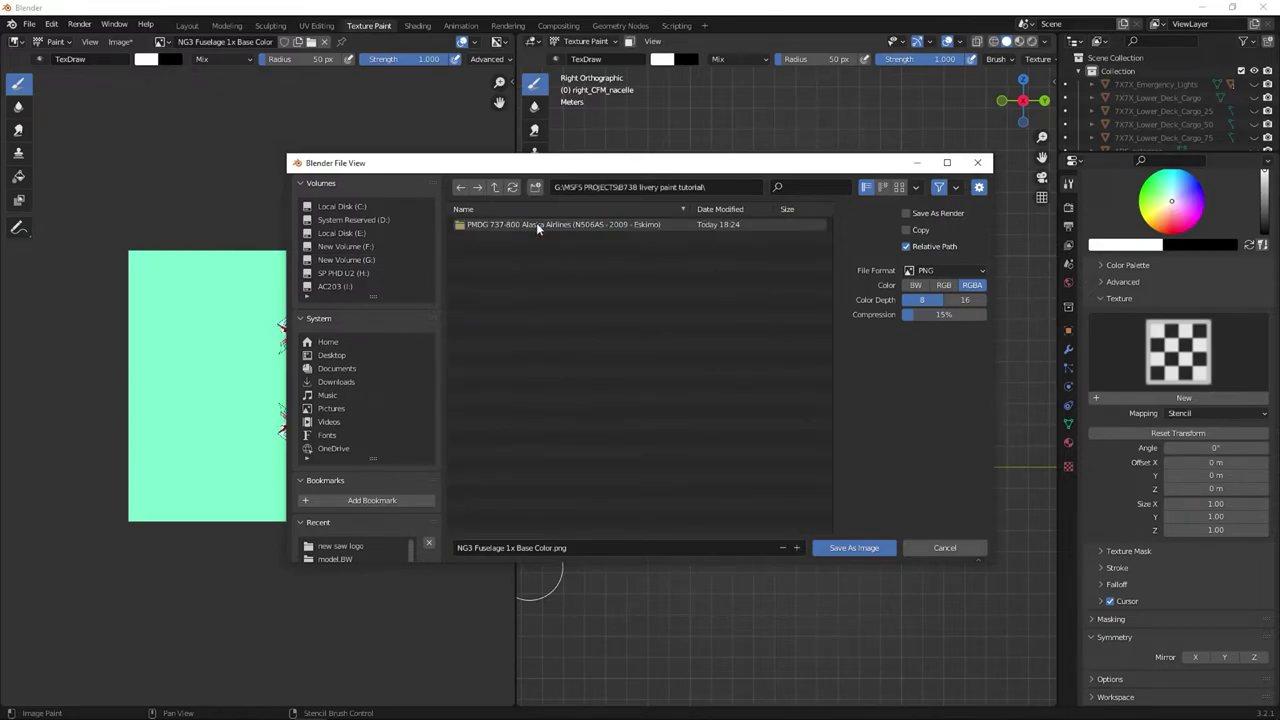
# Create a folder named test and save the fuselage texture in it as NG3 Fuselage 1x Base Color.png.
pyautogui.rightClick(548, 409)
pyautogui.click(550, 482)
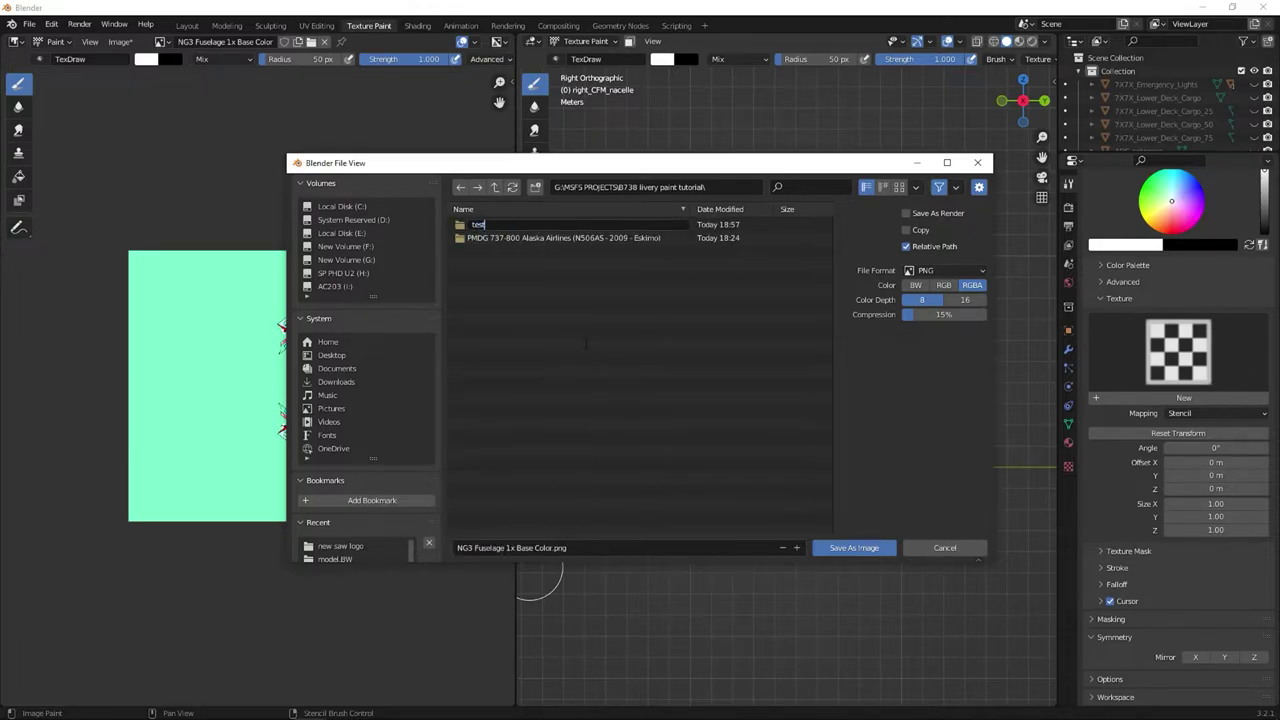
pyautogui.write('test')
pyautogui.press('Return')
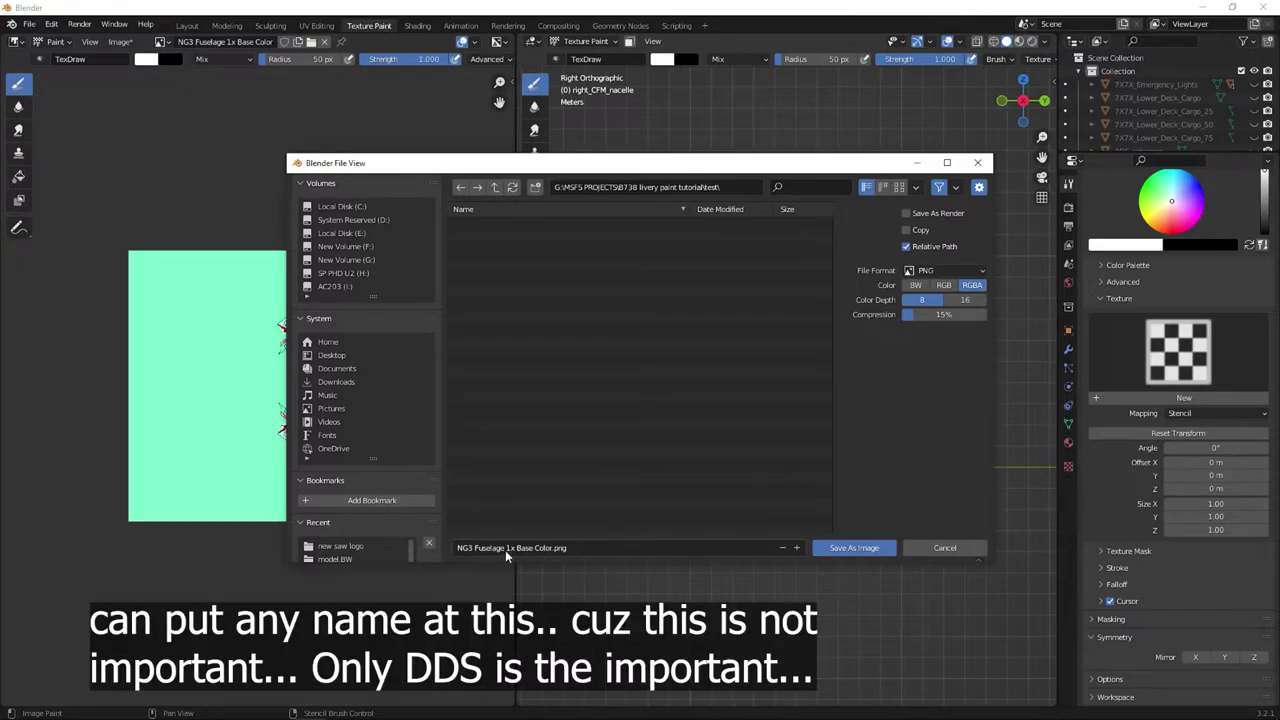
pyautogui.click(855, 549)
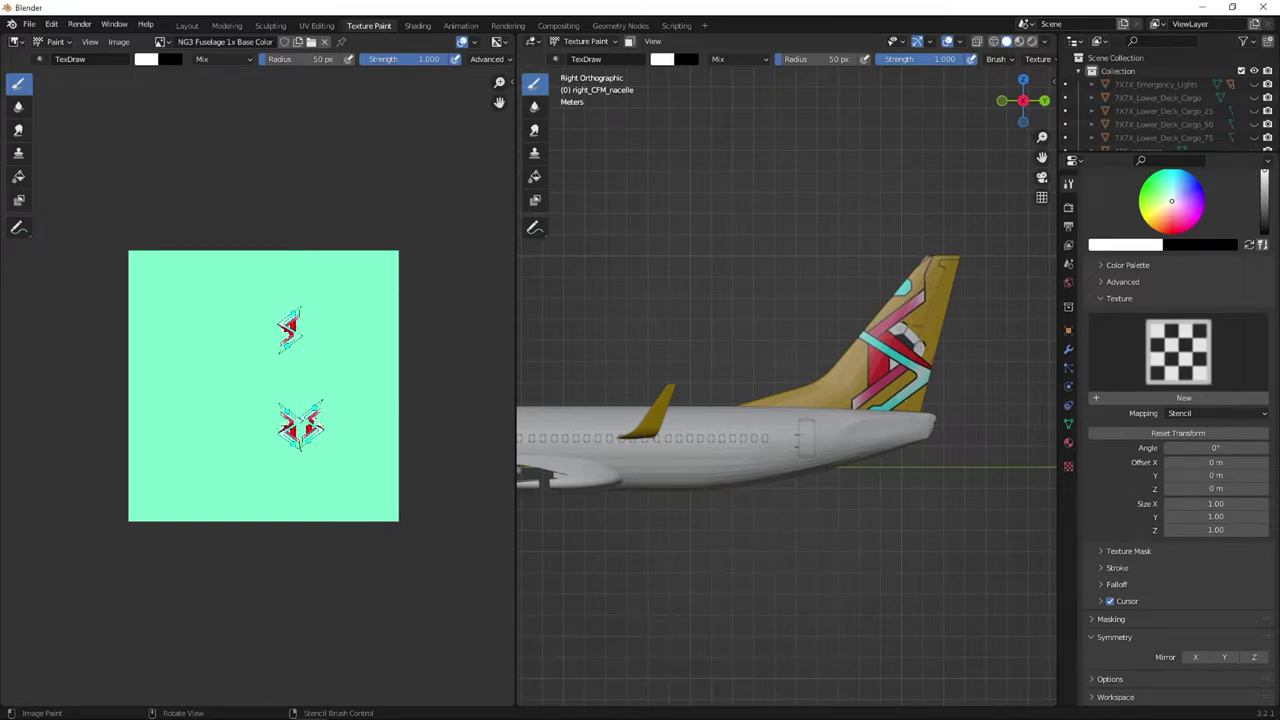
pyautogui.moveTo(390, 712)
pyautogui.click(188, 25)
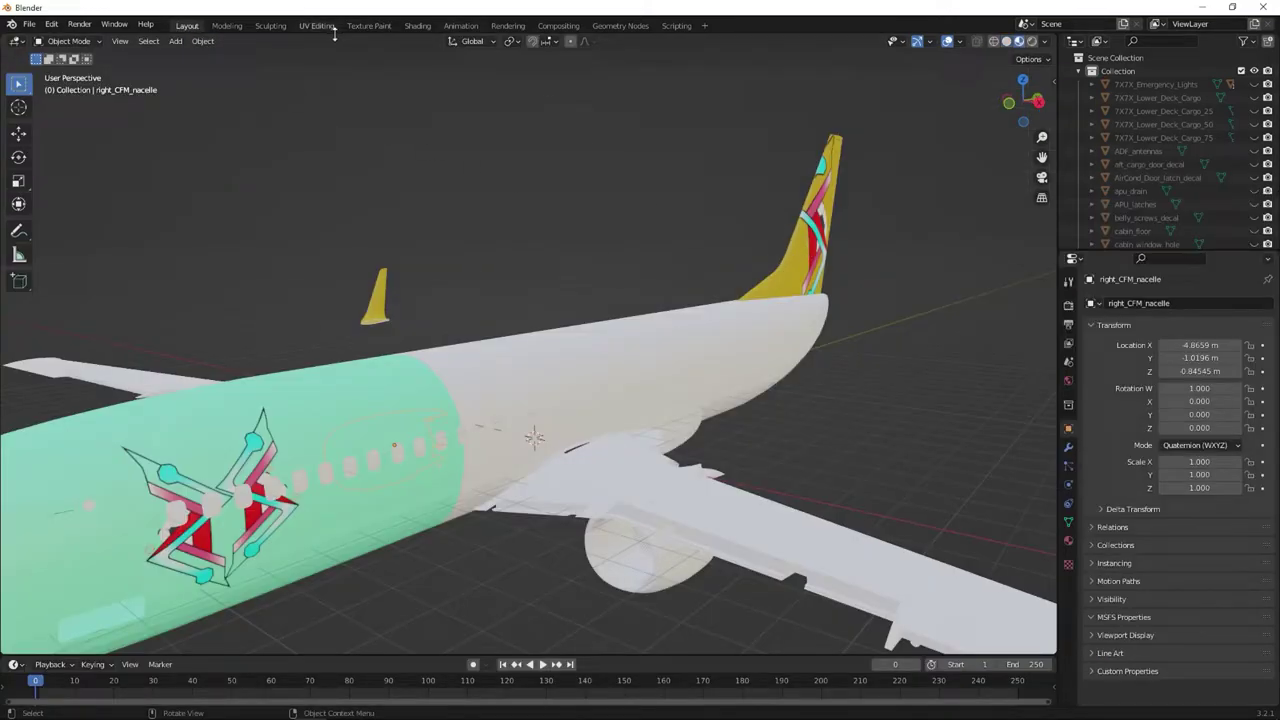
pyautogui.click(369, 25)
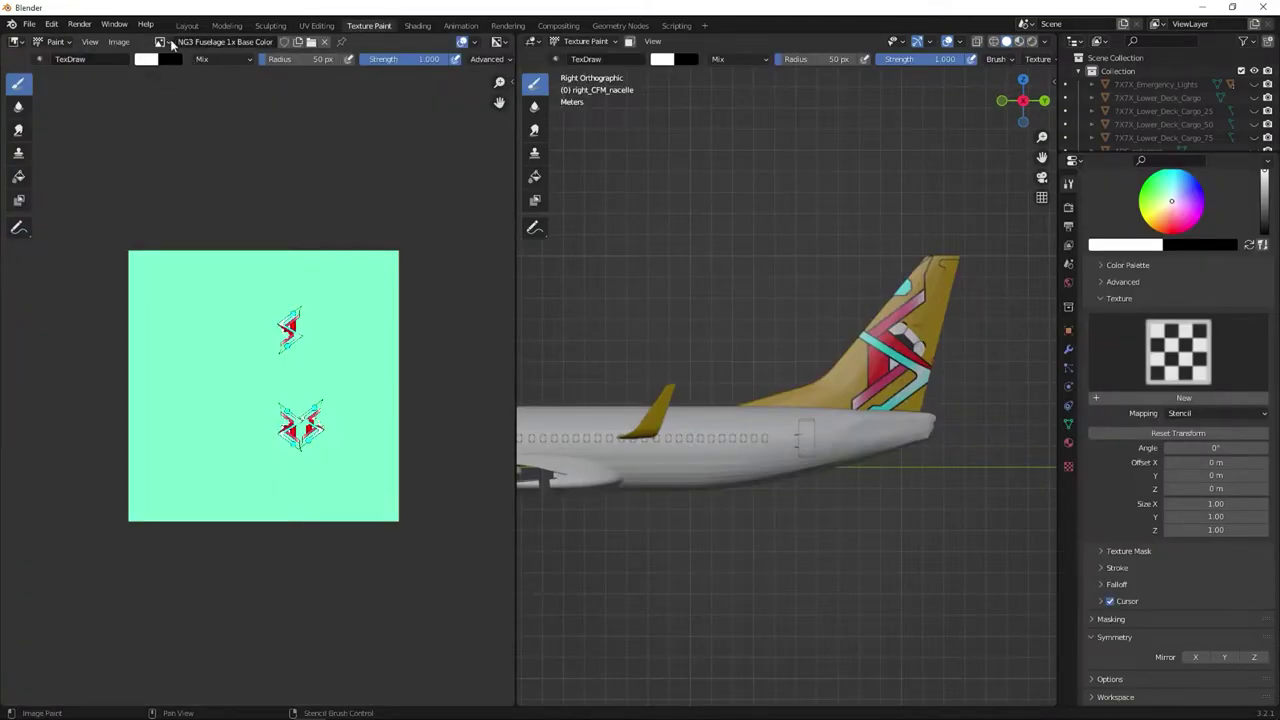
# Display the NG3 Tail Base Color texture and save it as NG3 Tail Base Color.png in the test folder.
pyautogui.click(168, 42)
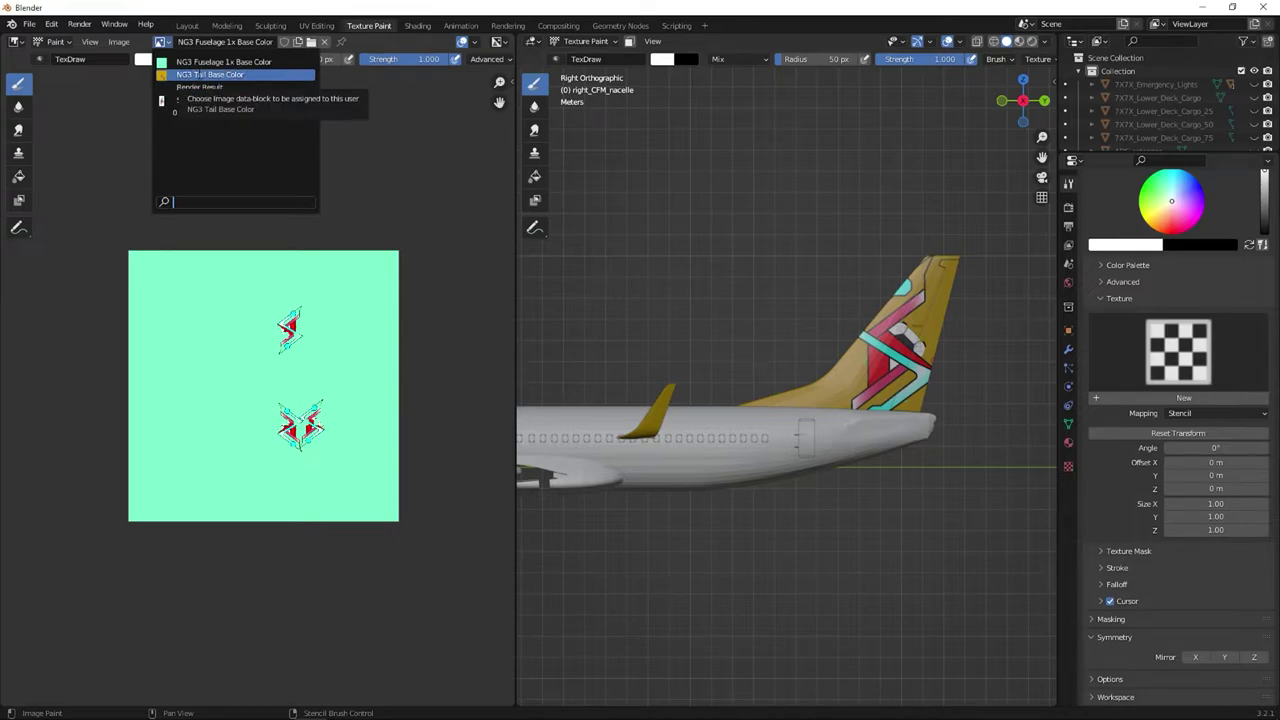
pyautogui.click(205, 75)
pyautogui.click(128, 44)
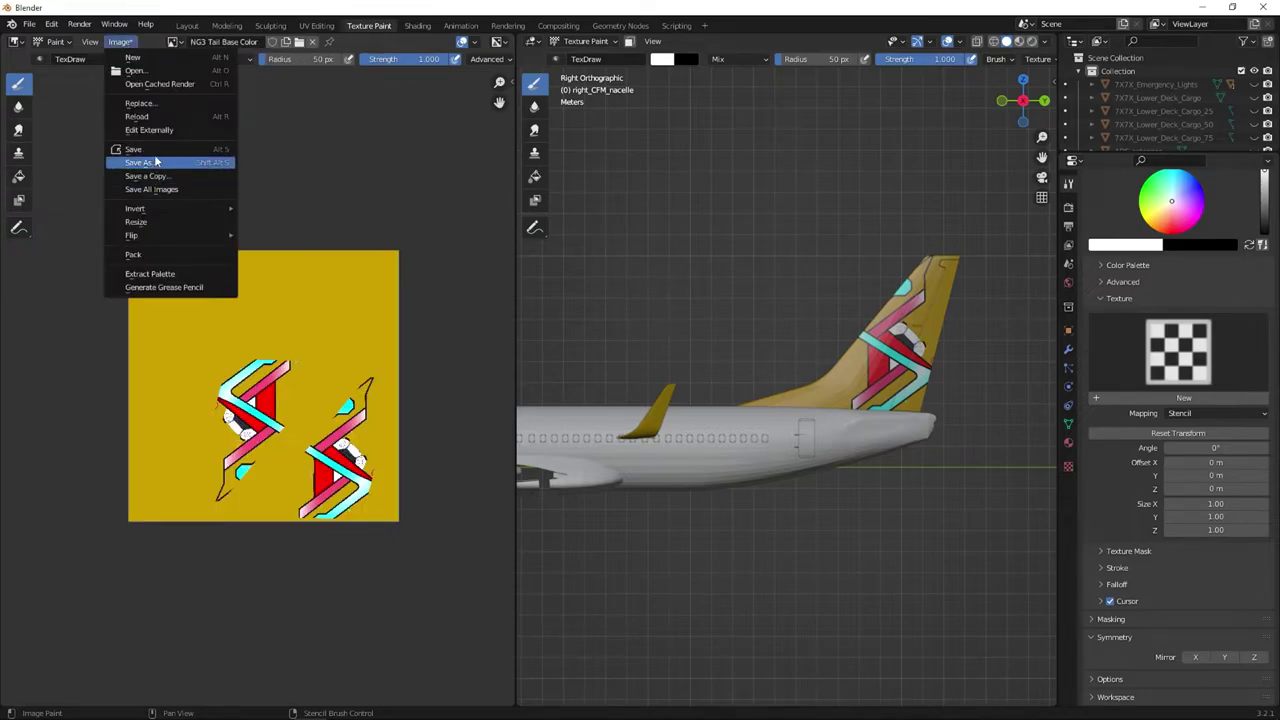
pyautogui.click(140, 163)
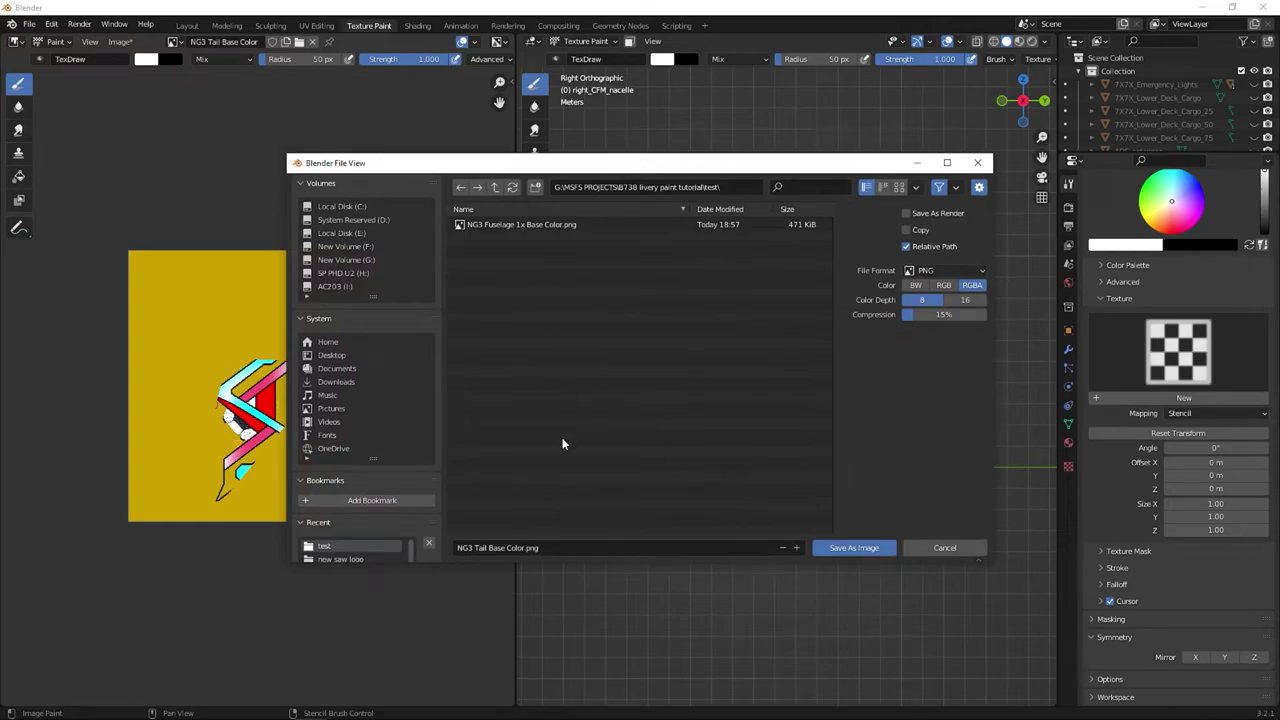
pyautogui.click(830, 548)
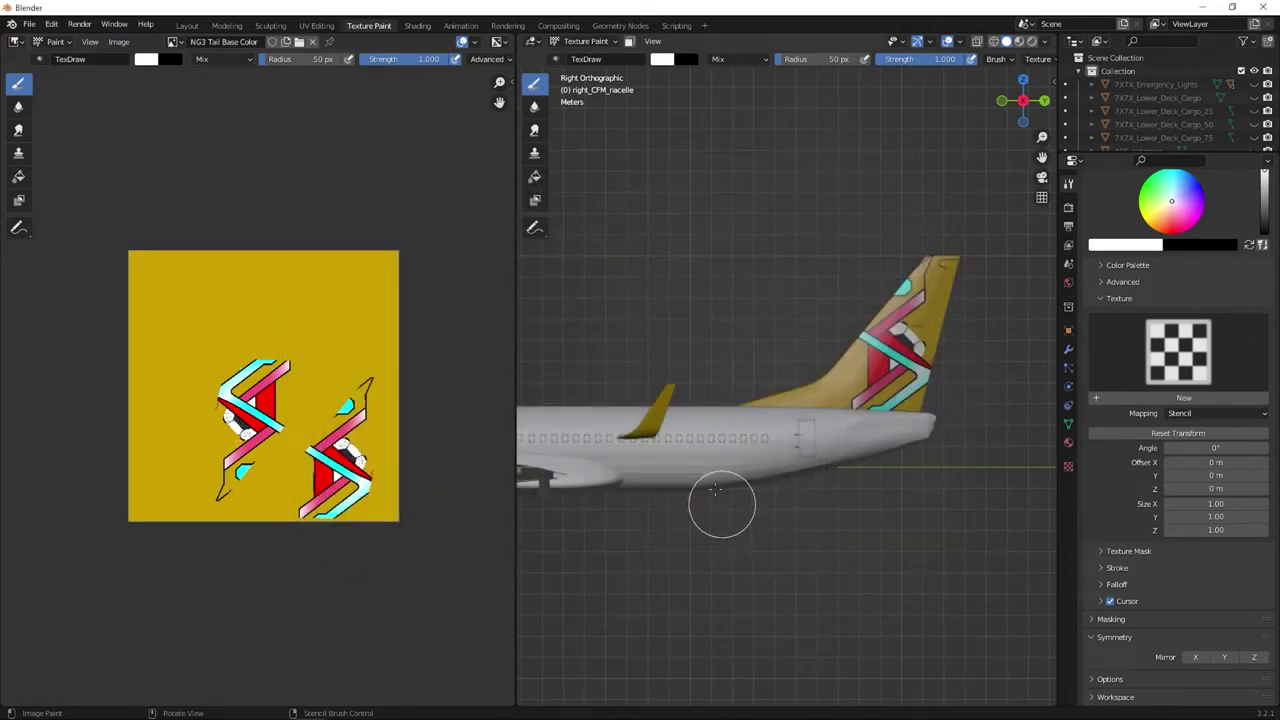
# In the fuselage master PSD in Photoshop, hide the TEST, TEST copy, Color Fill 1, Color Fill 1 copy and Color Fill 2 layers.
pyautogui.click(277, 708)
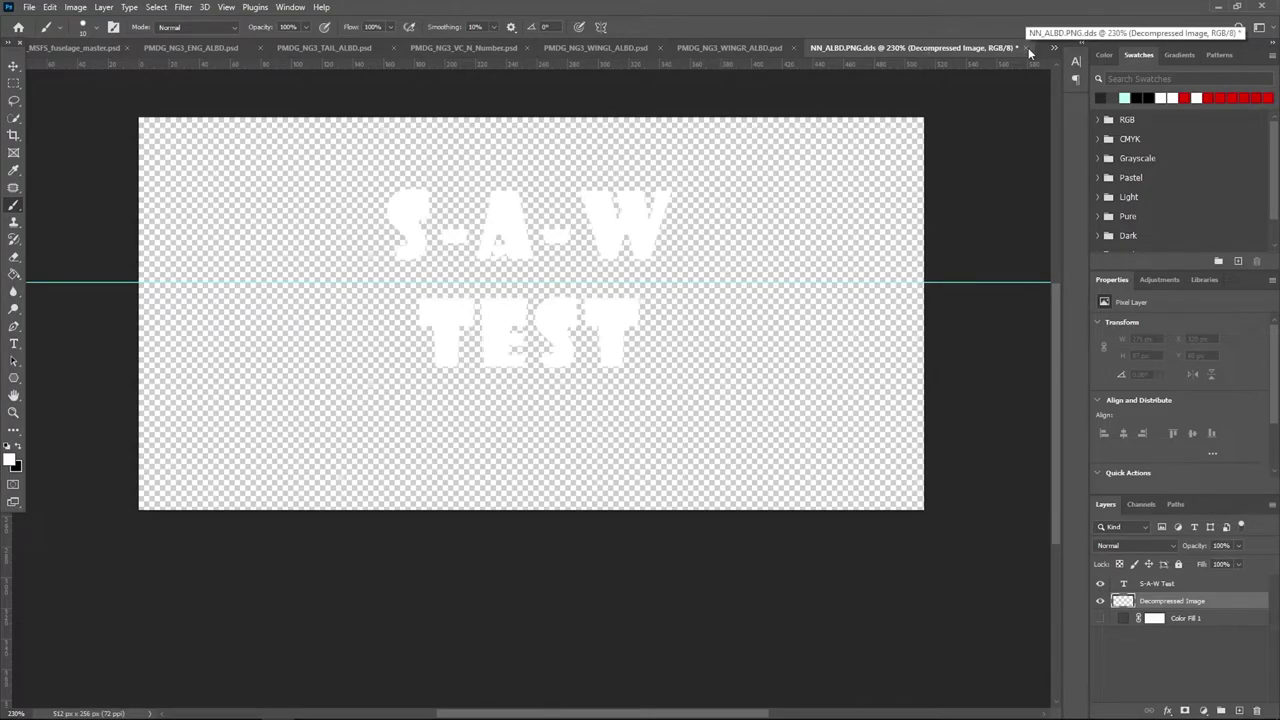
pyautogui.click(80, 48)
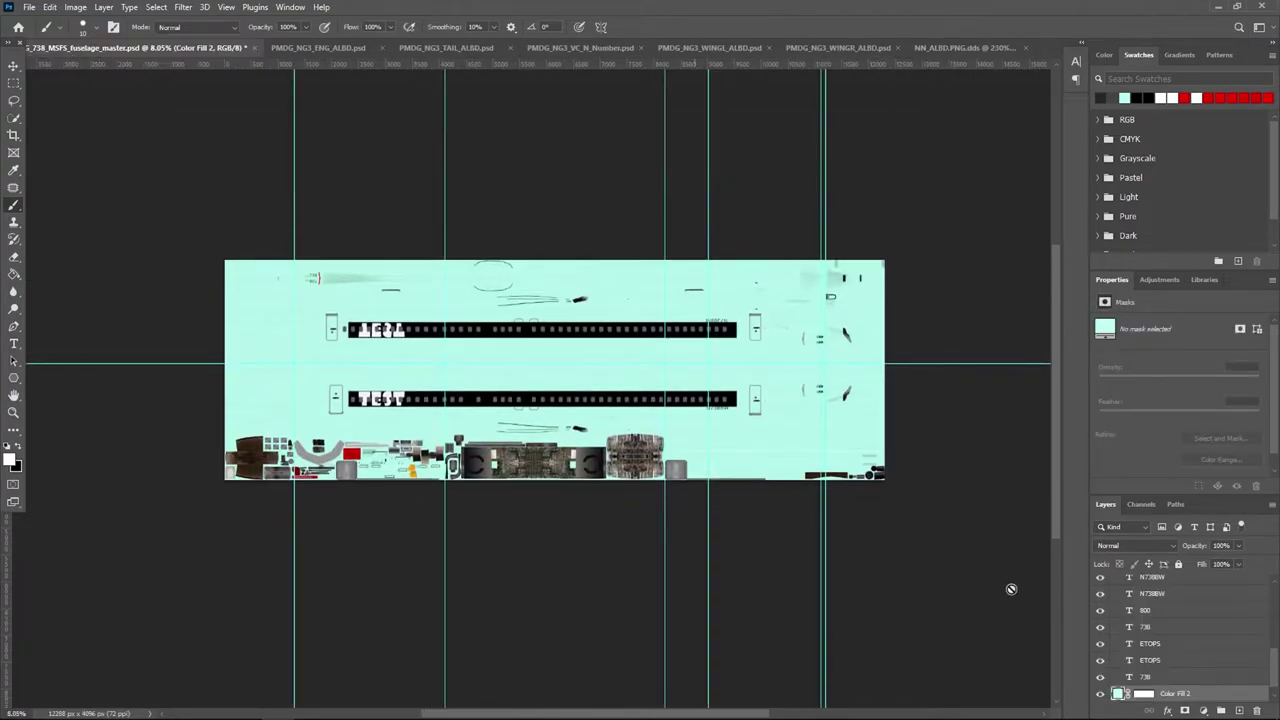
pyautogui.scroll(5, 1175, 657)
pyautogui.scroll(2, 1175, 657)
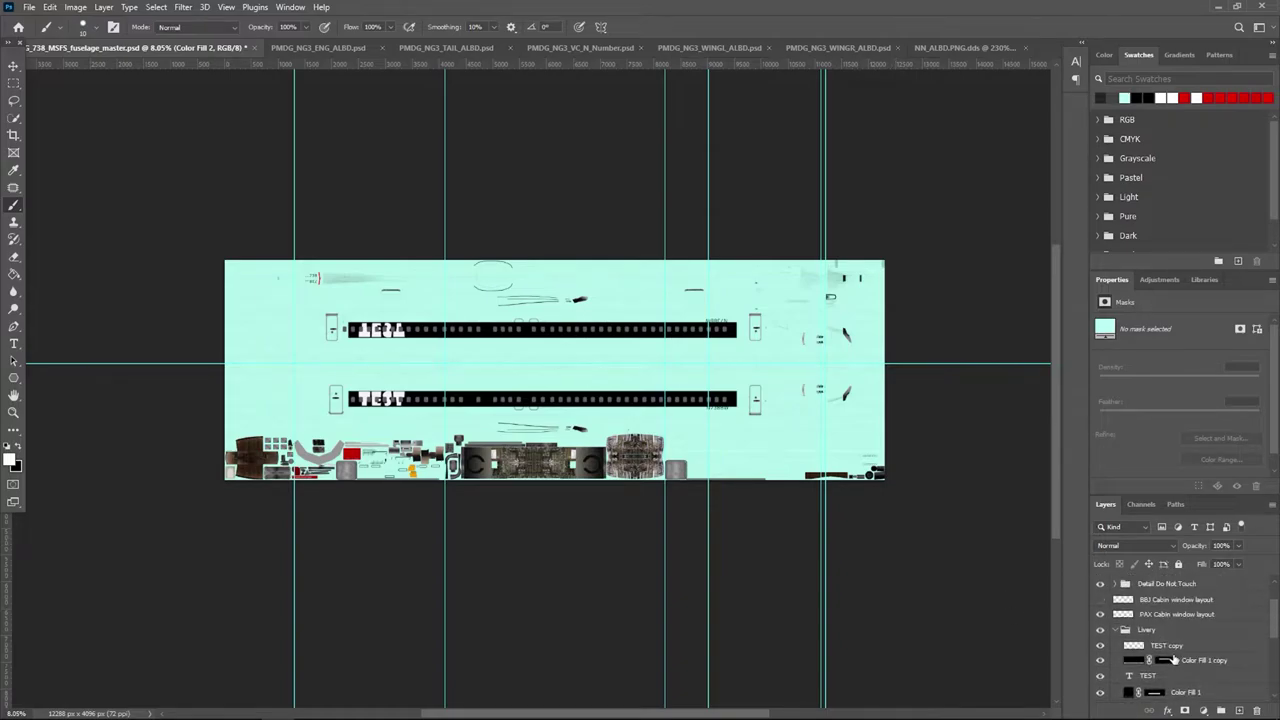
pyautogui.scroll(-1, 1165, 649)
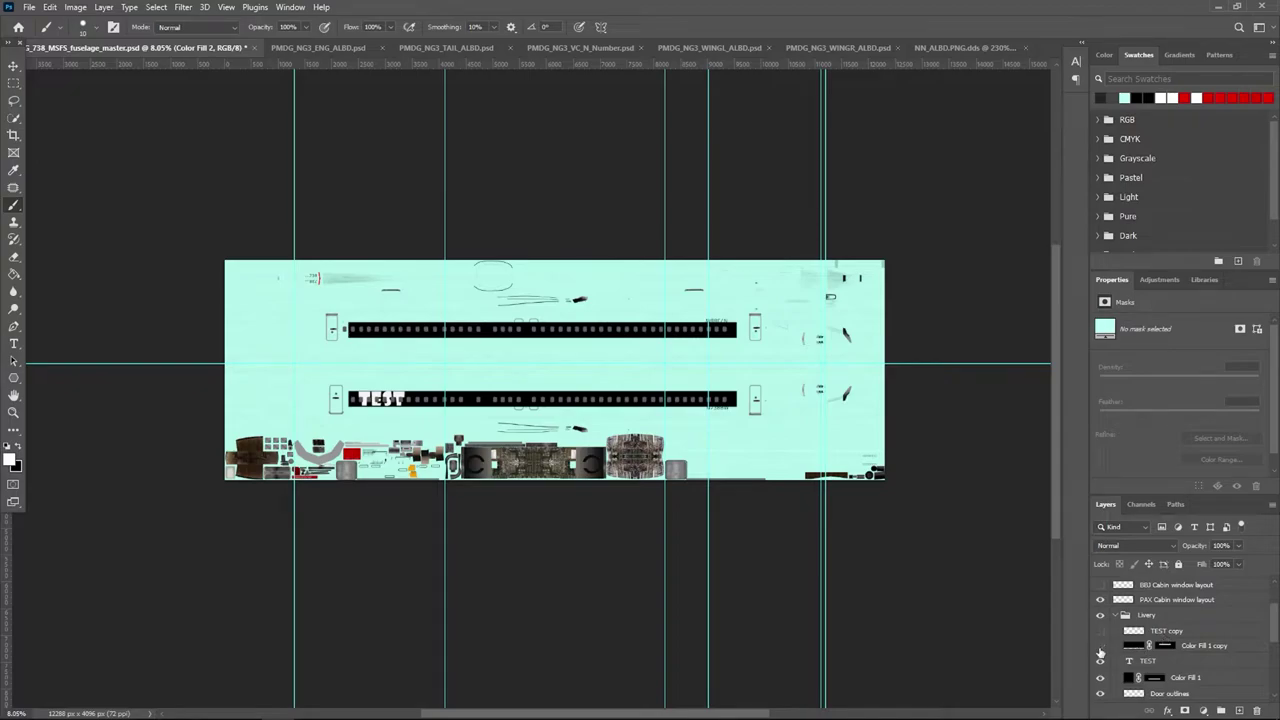
pyautogui.click(1099, 647)
pyautogui.click(1099, 661)
pyautogui.click(1099, 676)
pyautogui.scroll(-7, 1182, 675)
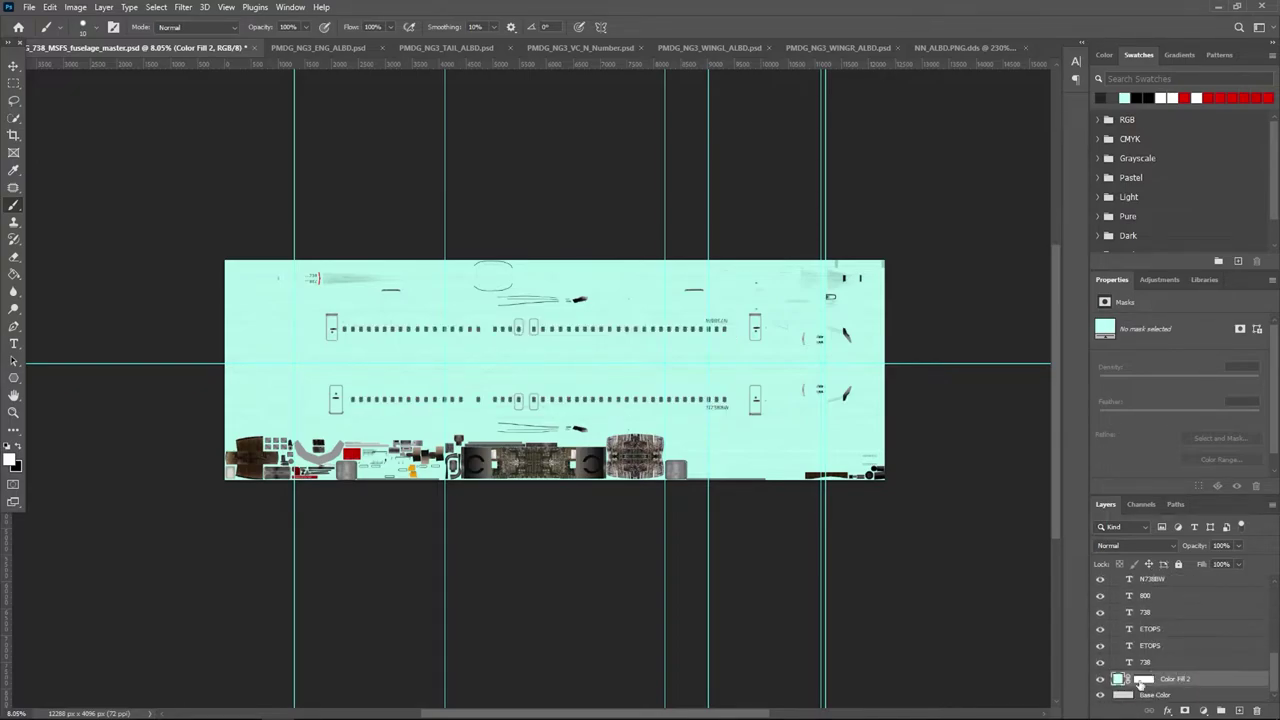
pyautogui.click(1101, 679)
# Add a new empty layer at the top of the Livery group.
pyautogui.scroll(5, 1185, 650)
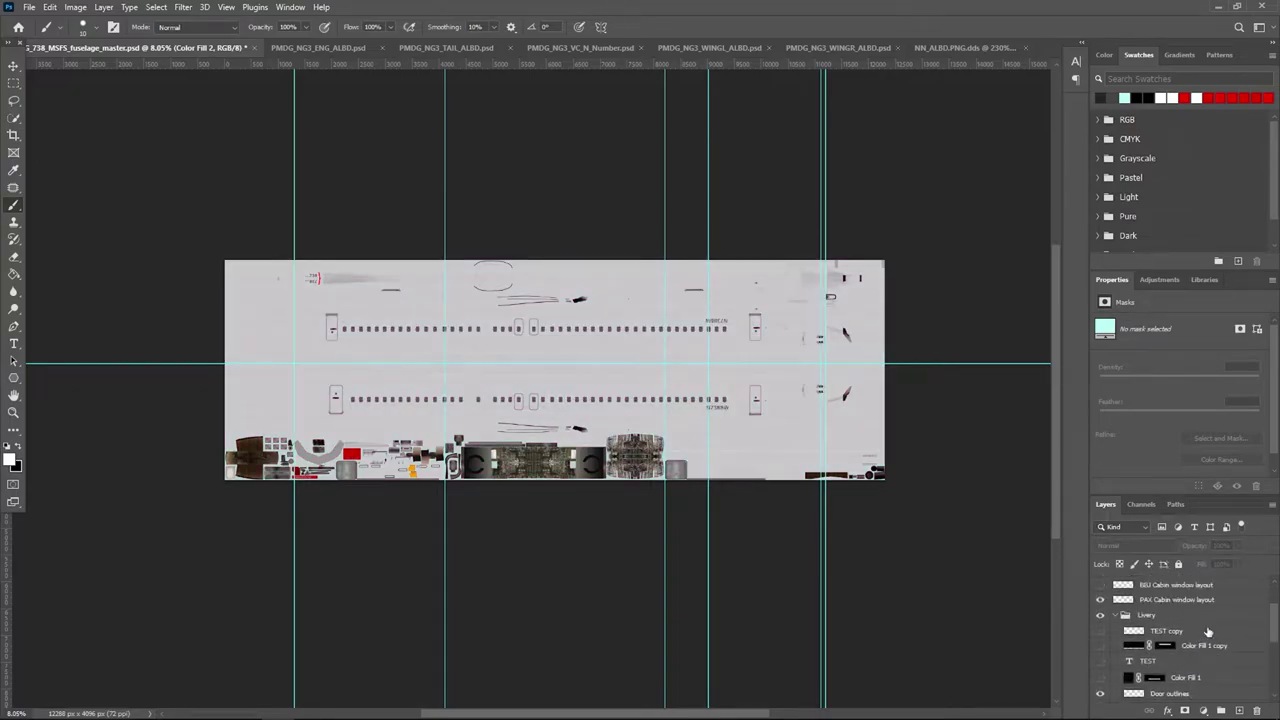
pyautogui.click(1150, 616)
pyautogui.click(1239, 710)
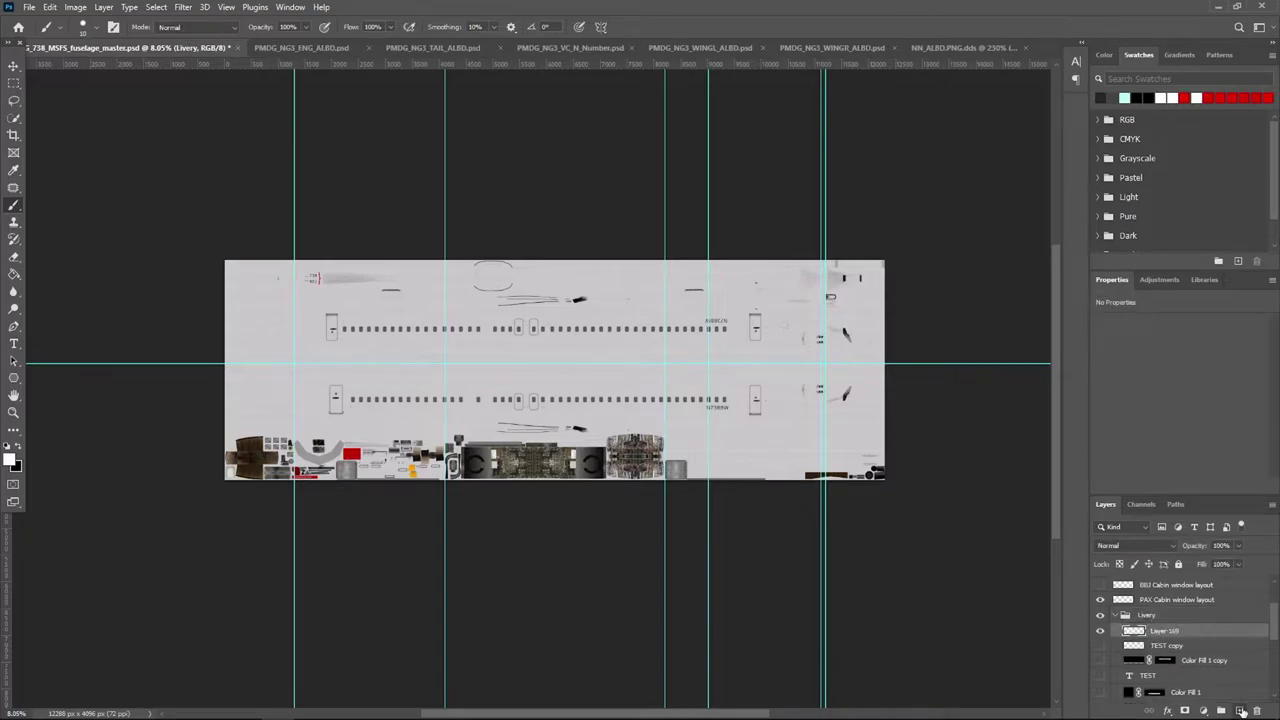
pyautogui.keyDown('alt'); pyautogui.scroll(2, 519, 483); pyautogui.keyUp('alt')
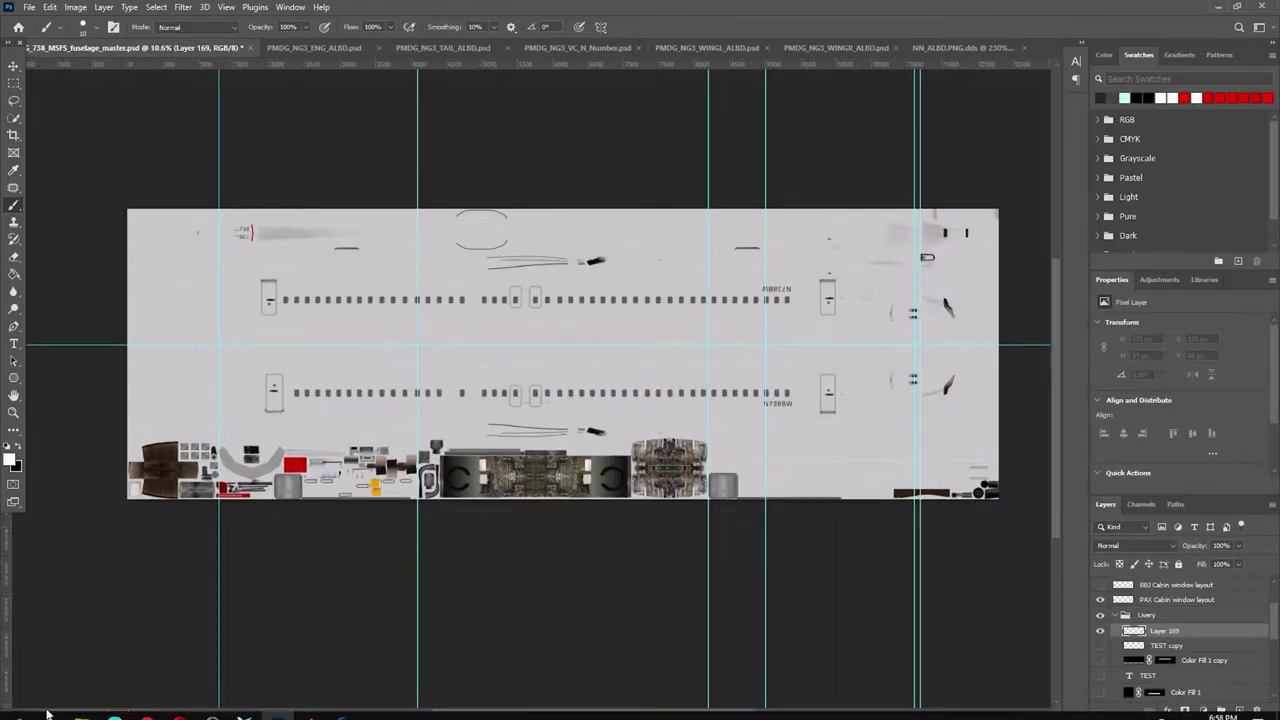
# Place NG3 Fuselage 1x Base Color.png from the test folder into the fuselage master and move it to the left third of the canvas.
pyautogui.click(81, 707)
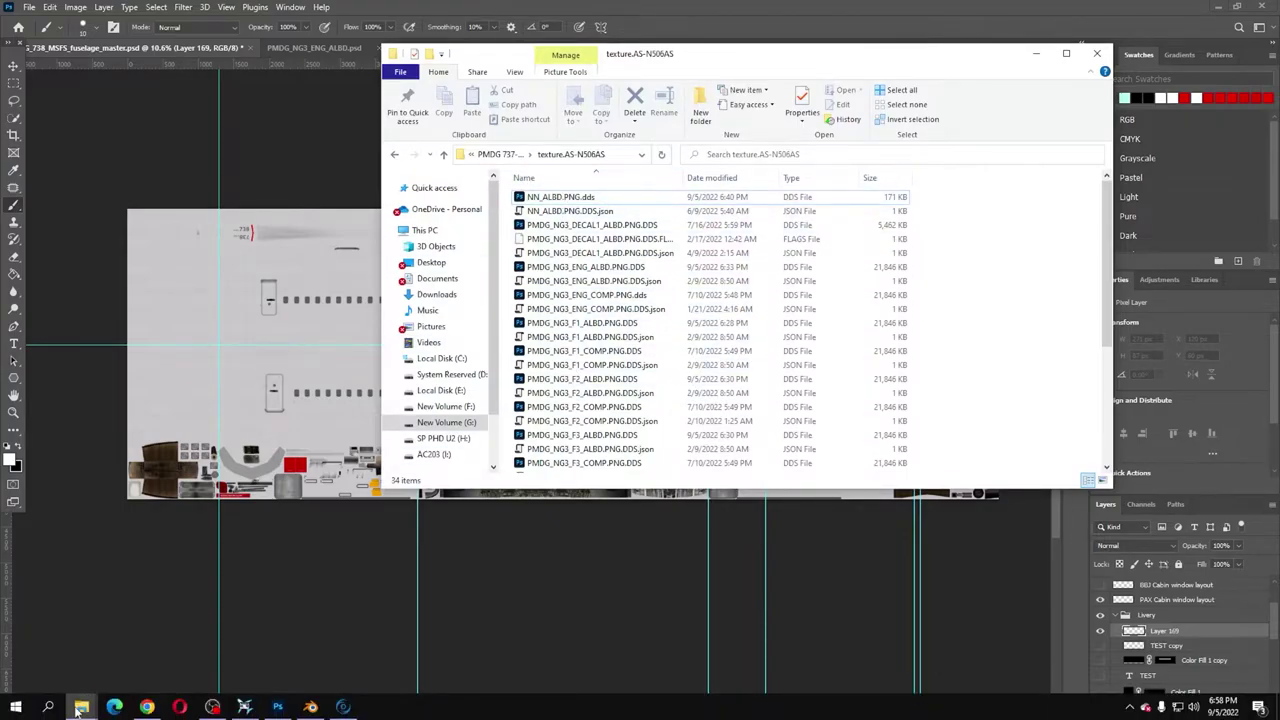
pyautogui.moveTo(81, 707)
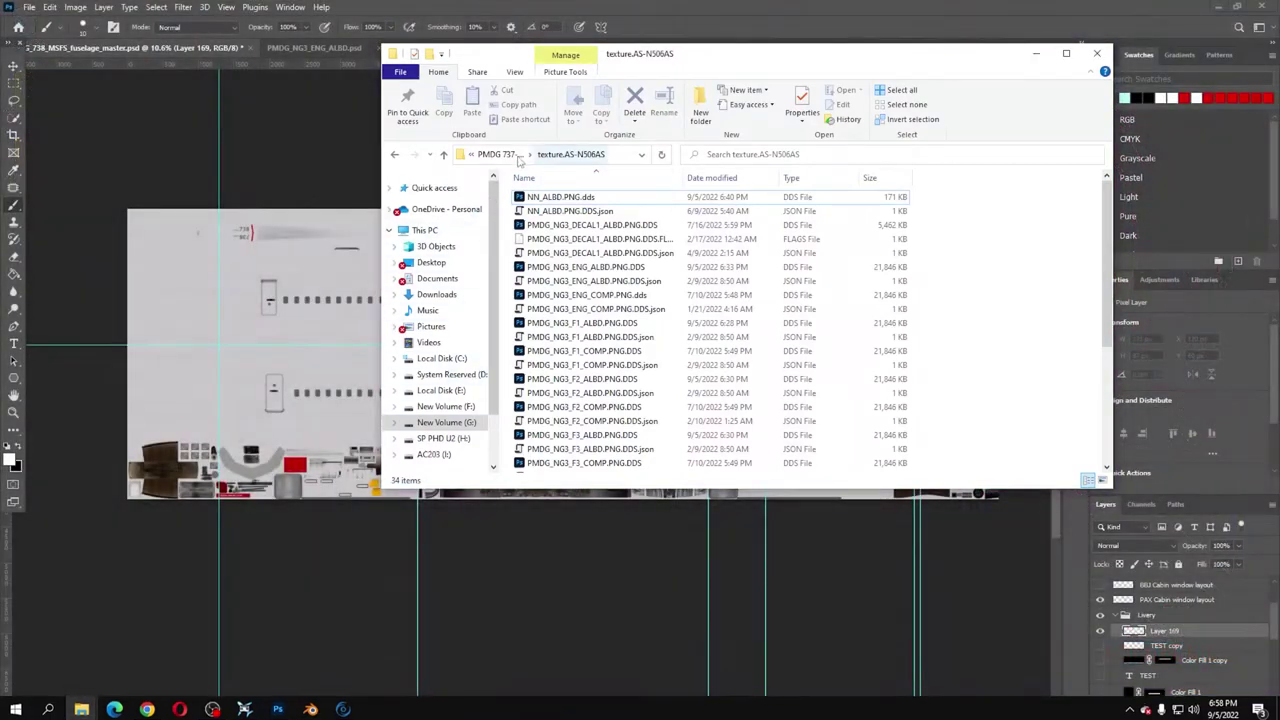
pyautogui.click(512, 157)
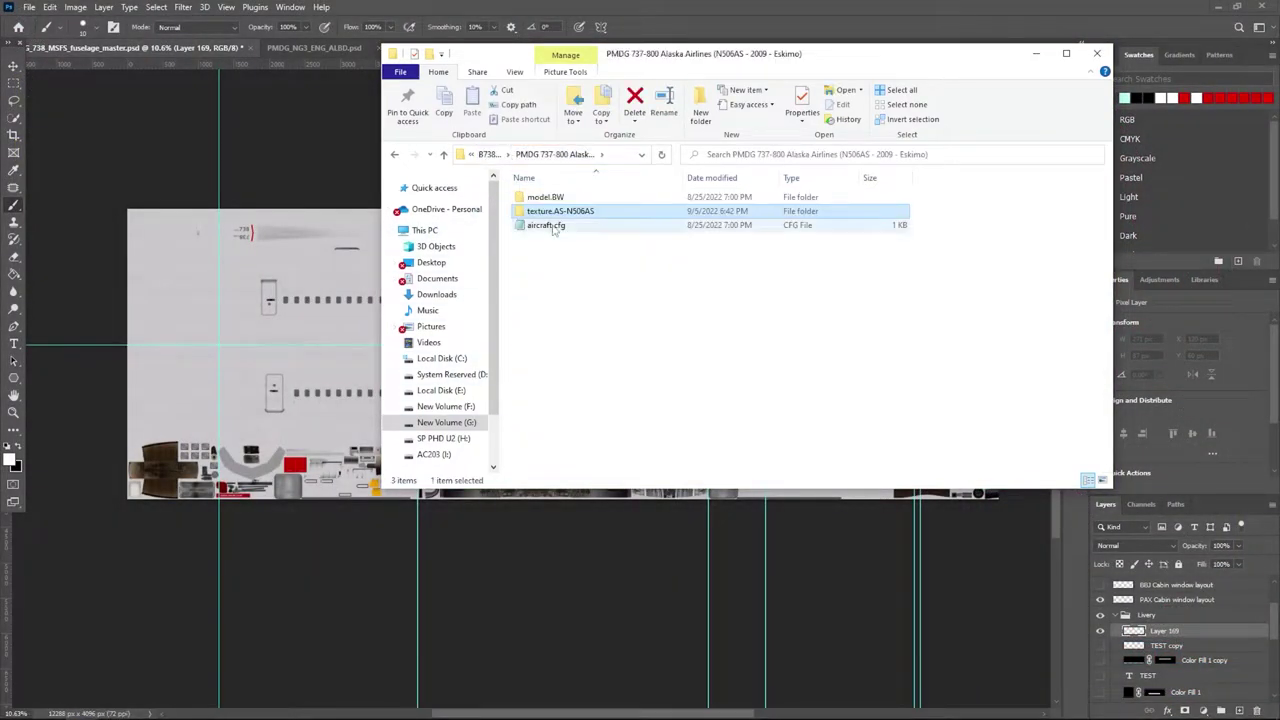
pyautogui.click(500, 160)
pyautogui.doubleClick(560, 211)
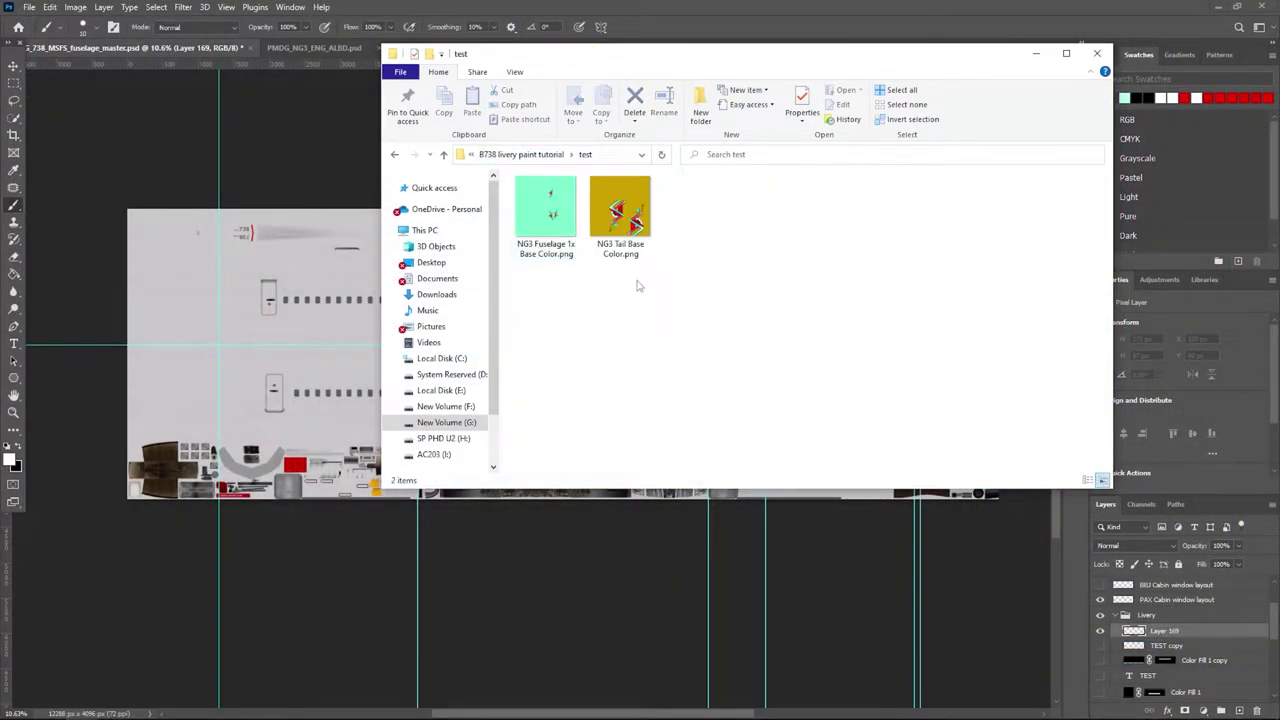
pyautogui.moveTo(548, 232); pyautogui.dragTo(285, 377)
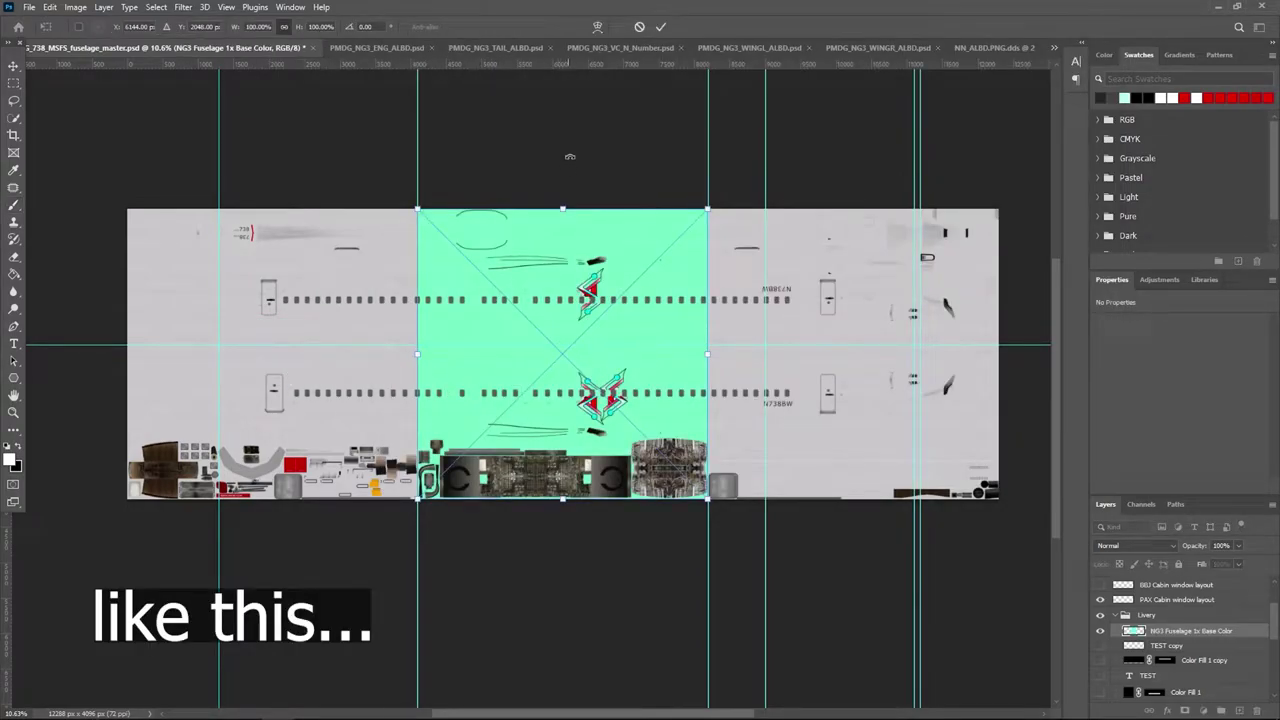
pyautogui.moveTo(634, 398); pyautogui.dragTo(358, 398)
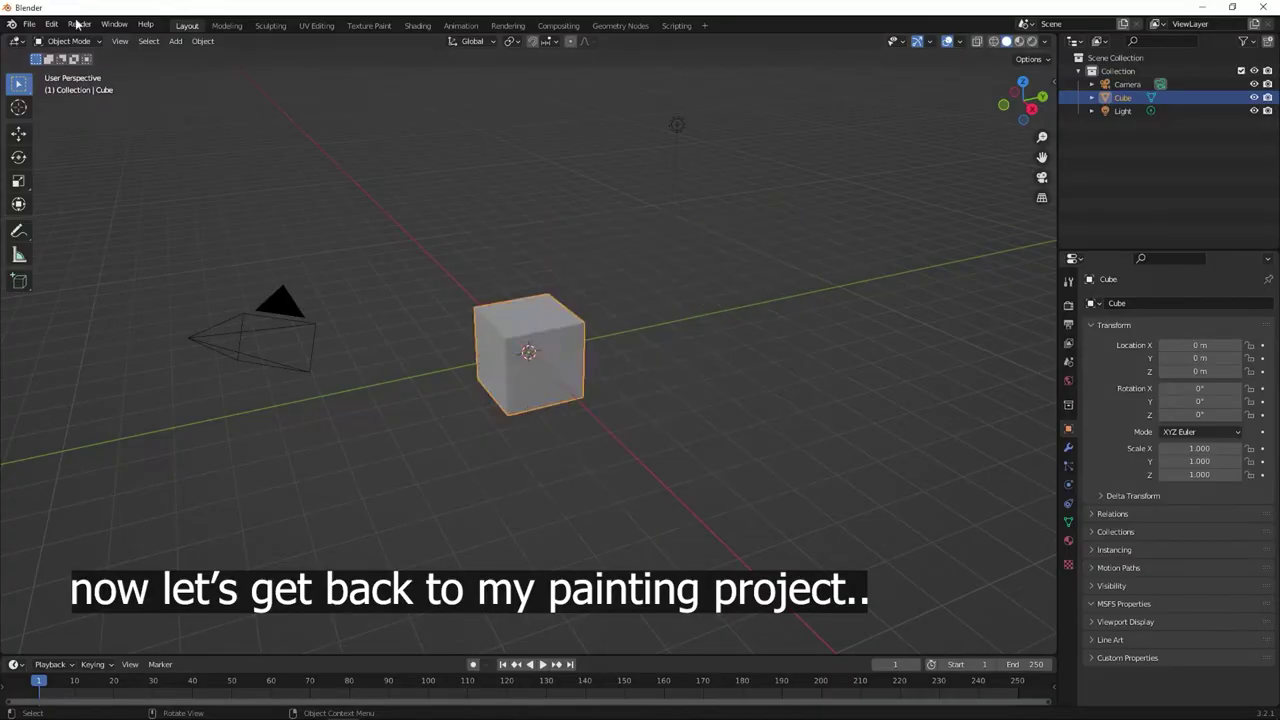
# In Blender's Blank B738 BW.blend, add both winglets to the selected exterior parts, hide all unselected objects, and clear the selection.
pyautogui.moveTo(720, 450); pyautogui.dragTo(460, 462, button='middle')
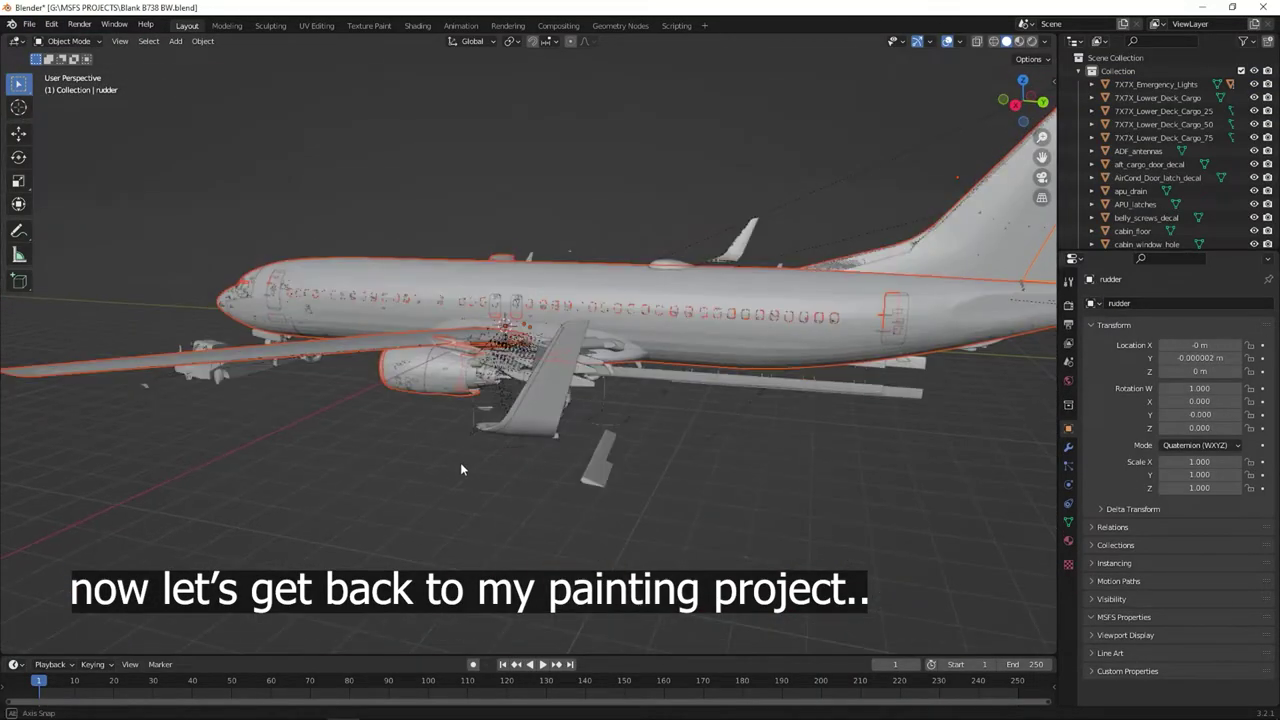
pyautogui.keyDown('shift'); pyautogui.click(587, 380); pyautogui.keyUp('shift')
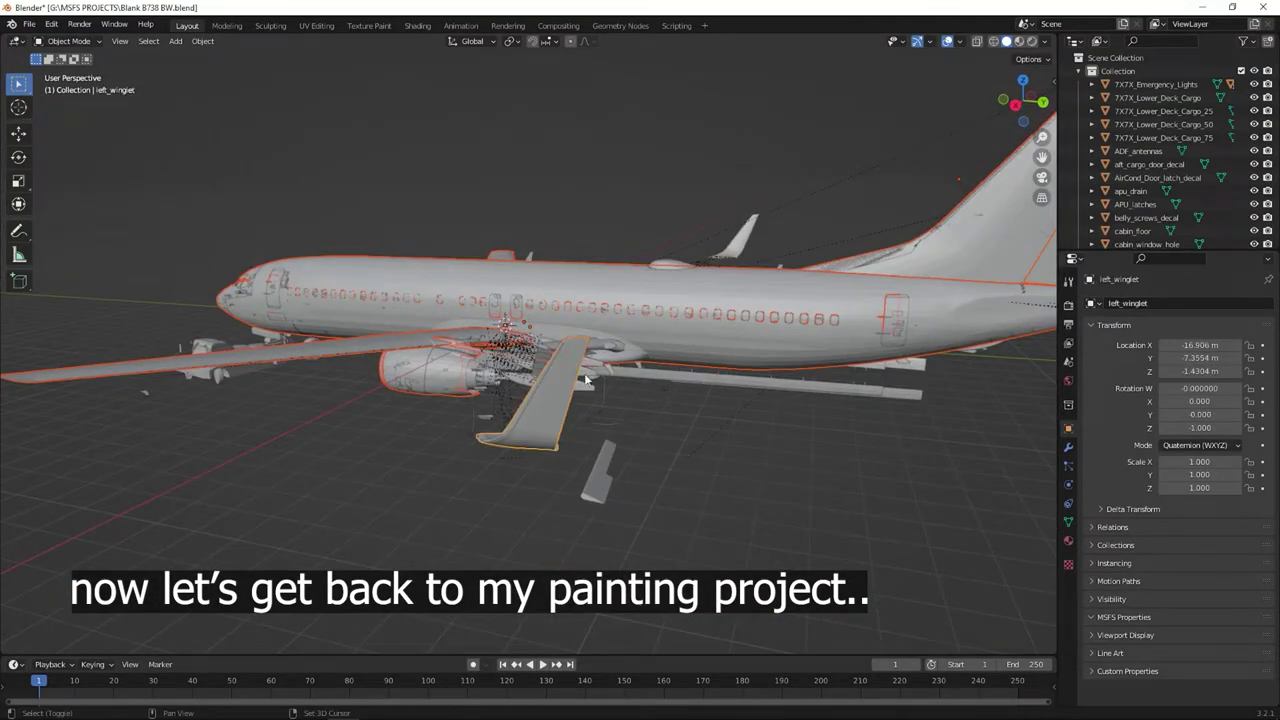
pyautogui.keyDown('shift'); pyautogui.click(743, 242); pyautogui.keyUp('shift')
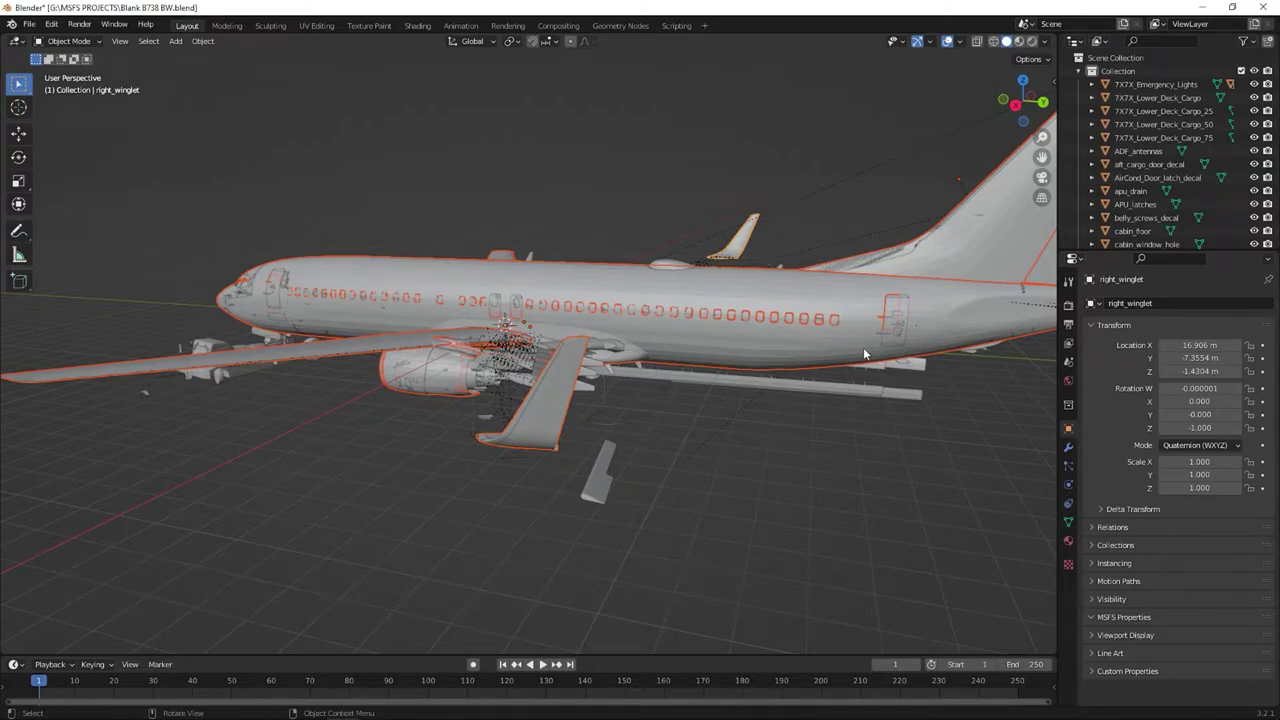
pyautogui.hotkey('shift', 'h')
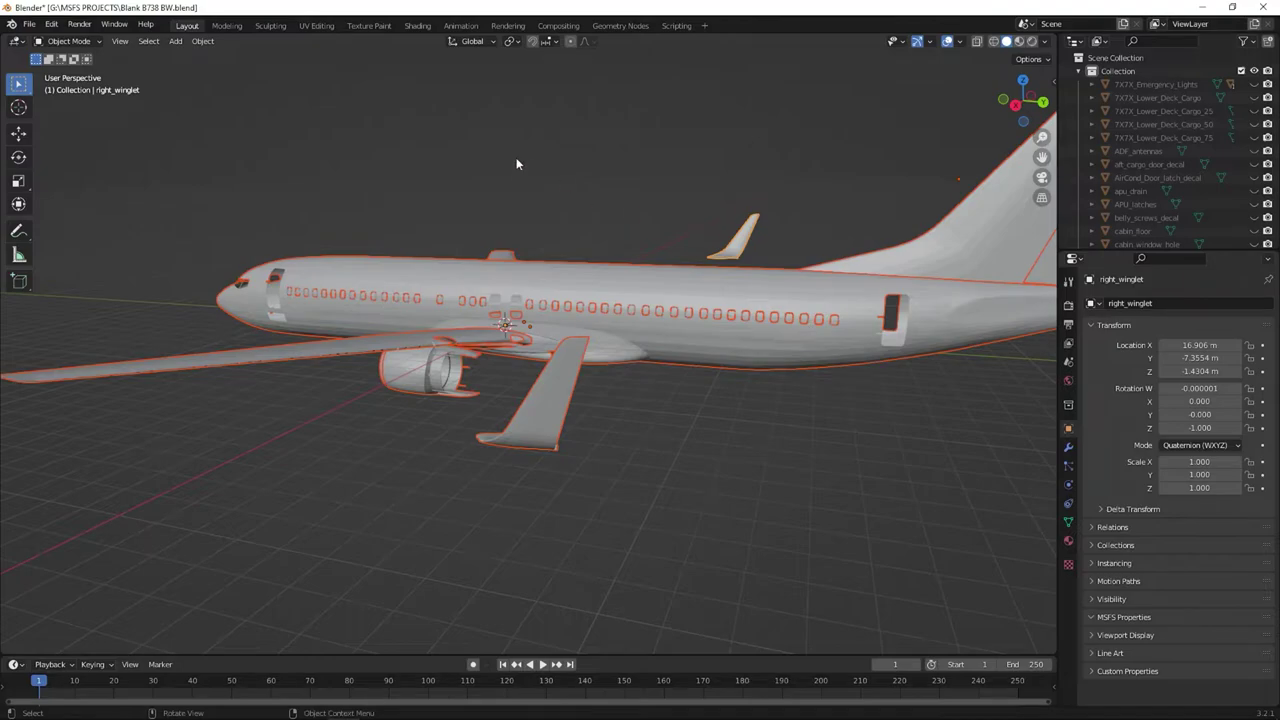
pyautogui.click(516, 157)
pyautogui.scroll(3, 621, 252)
pyautogui.moveTo(621, 258); pyautogui.dragTo(325, 287, button='middle')
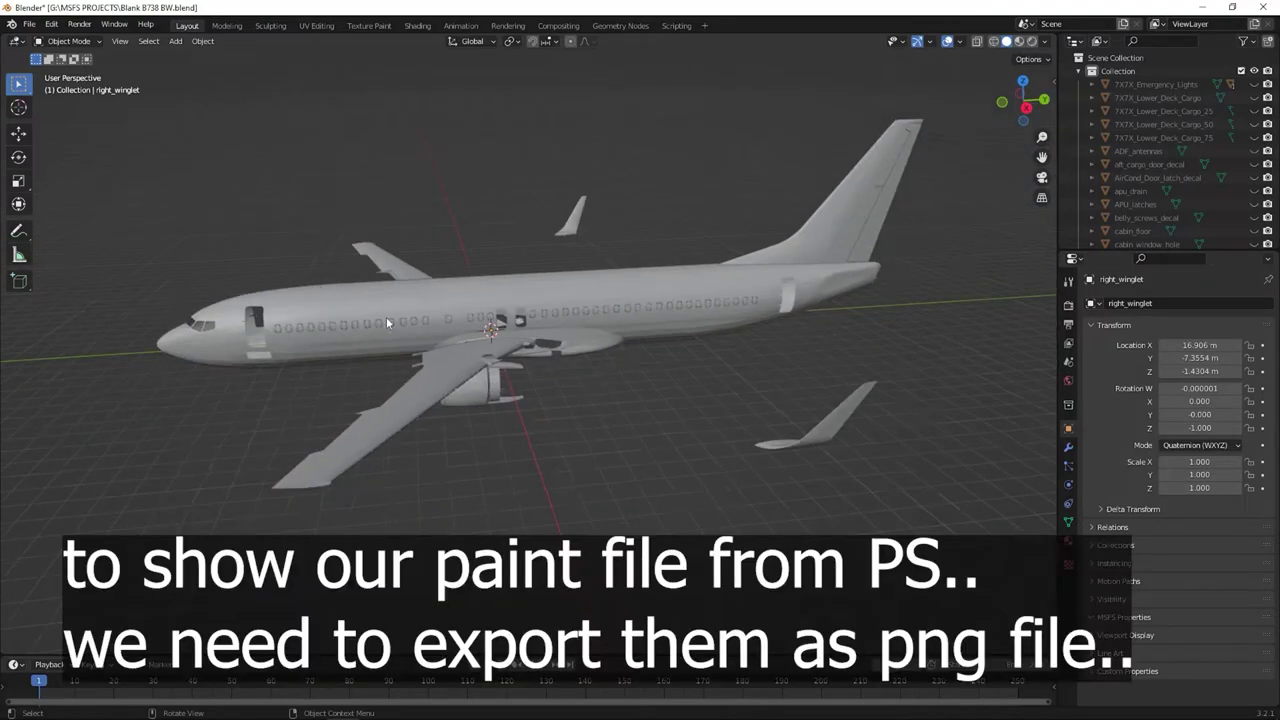
# Select the fuselage and switch to the Texture Paint workspace with the aircraft's front section in view.
pyautogui.click(372, 302)
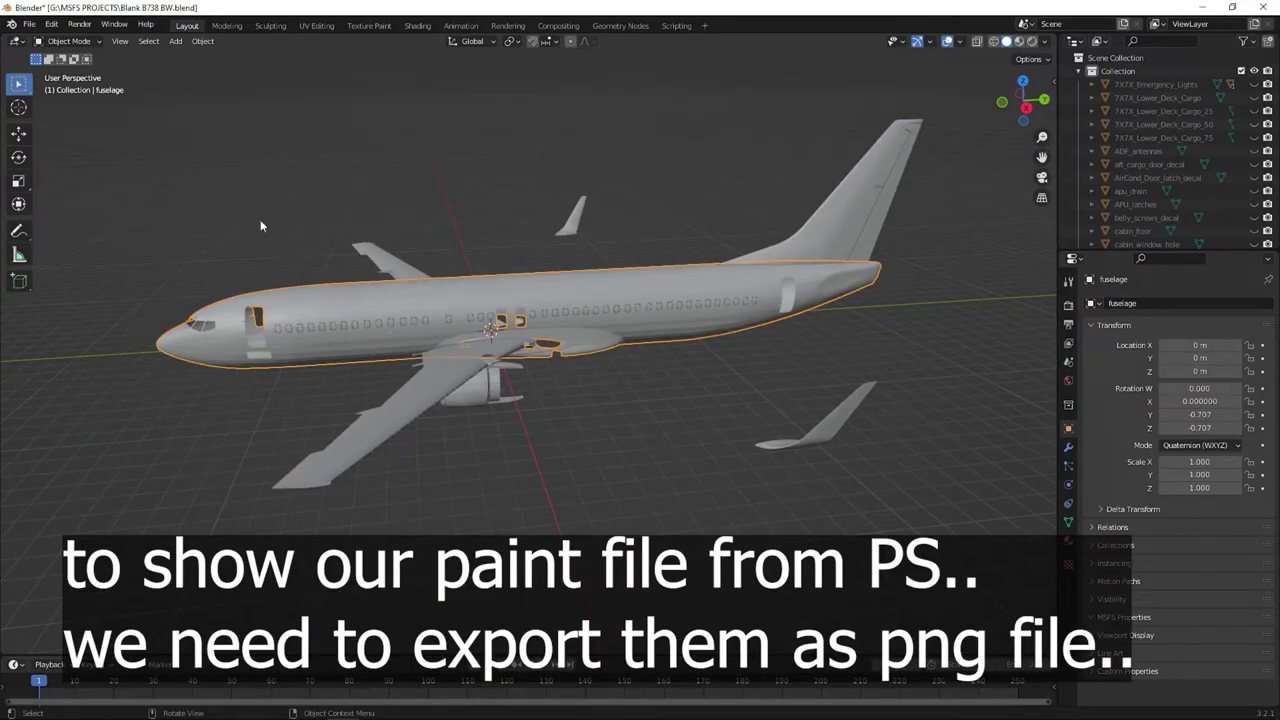
pyautogui.click(369, 25)
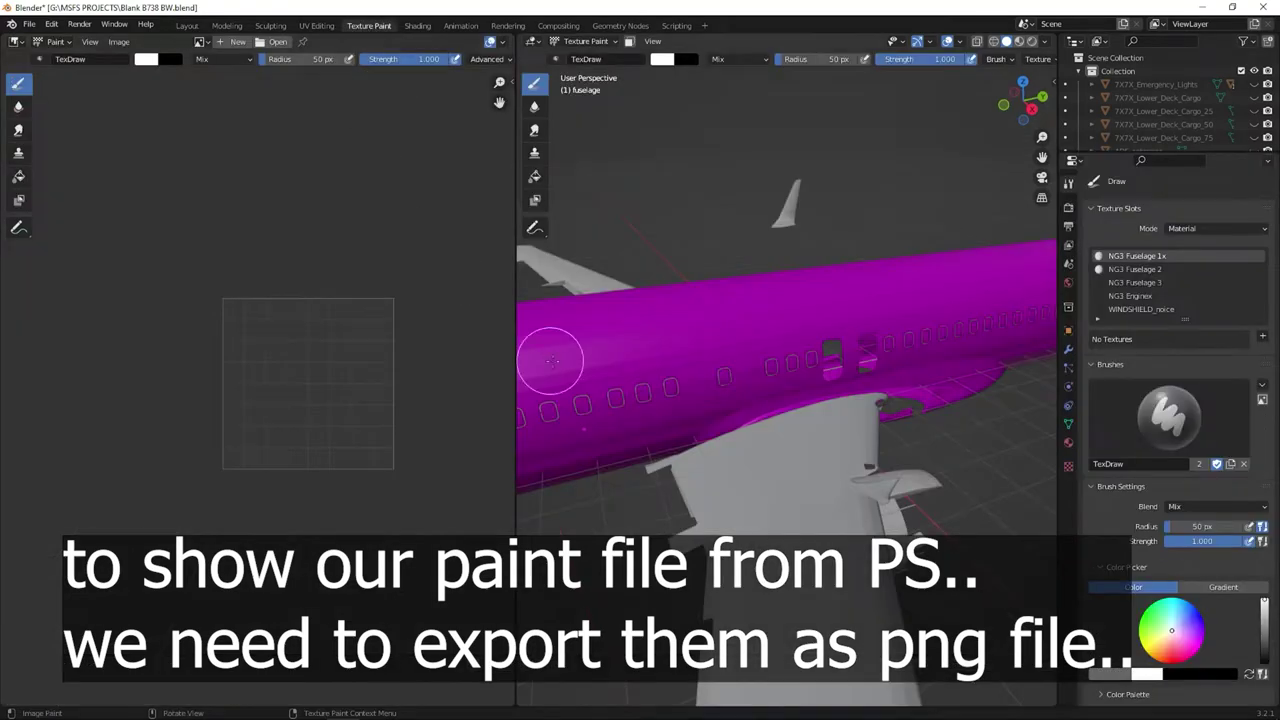
pyautogui.moveTo(849, 361); pyautogui.dragTo(886, 286, button='middle')
pyautogui.scroll(-2, 1155, 222)
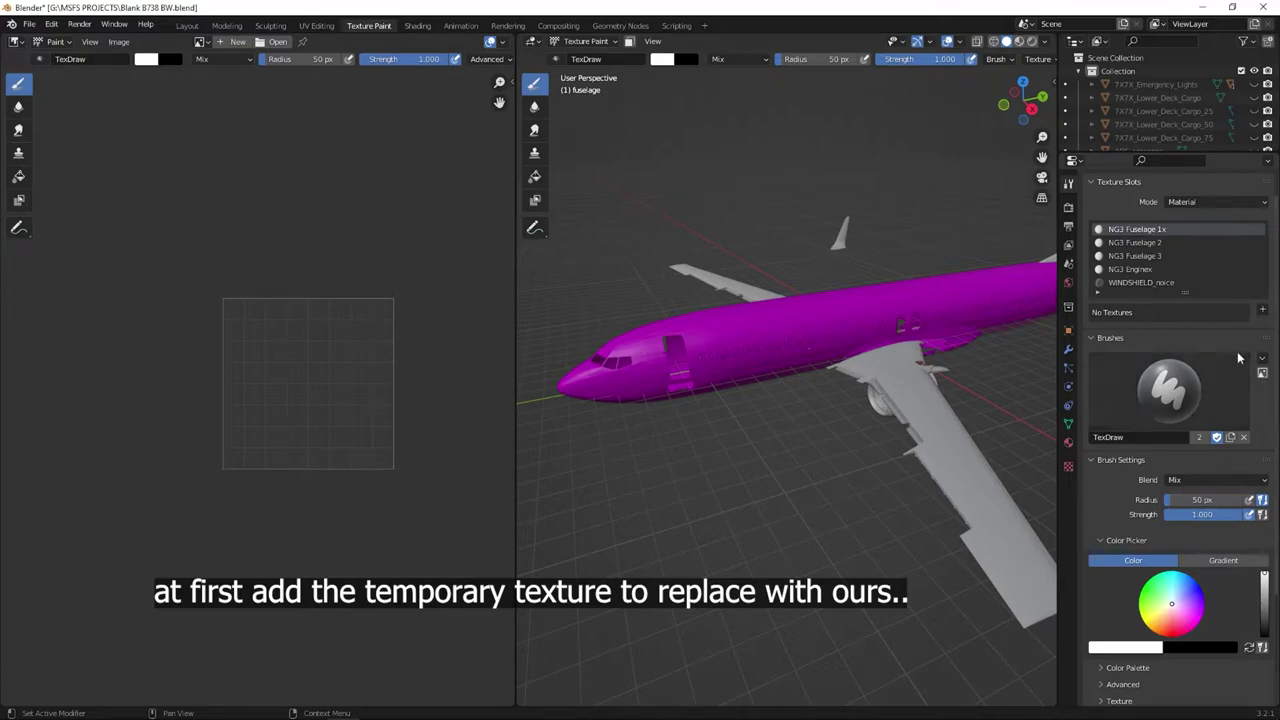
# Add a 4096 x 4096 px Base Color paint slot to the NG3 Fuselage 1x material.
pyautogui.click(1262, 310)
pyautogui.click(1207, 332)
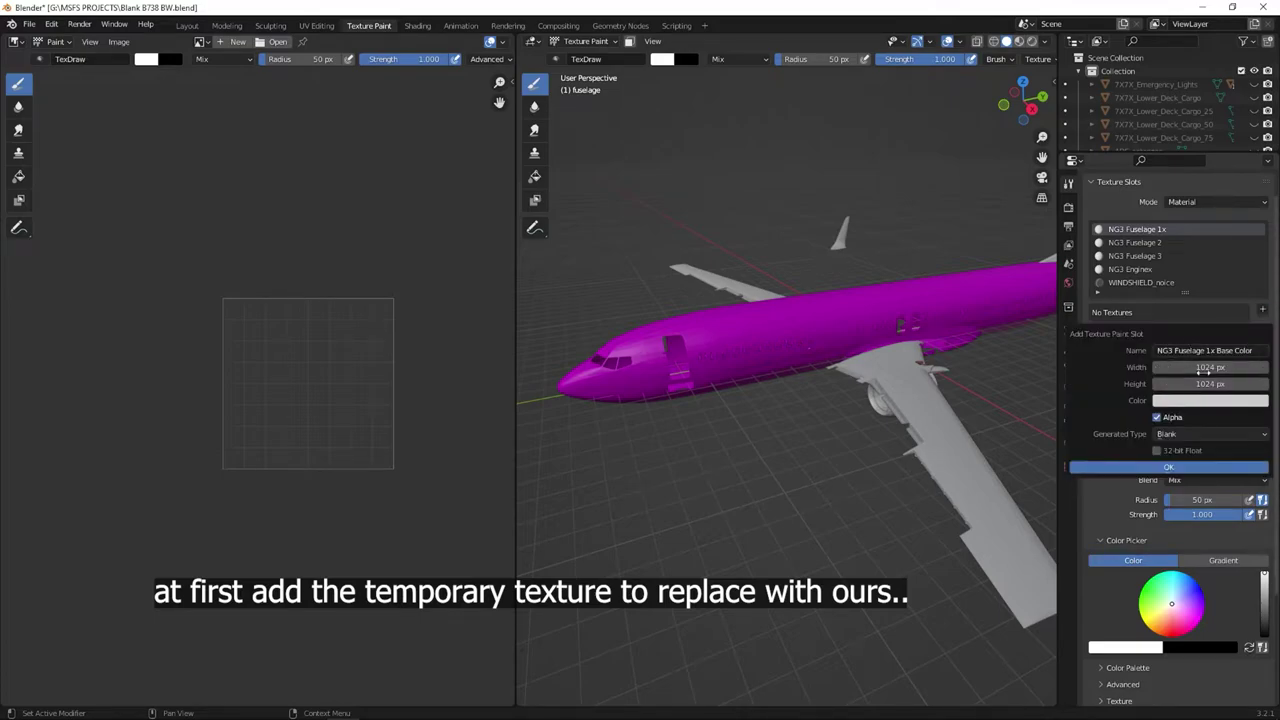
pyautogui.click(1207, 368)
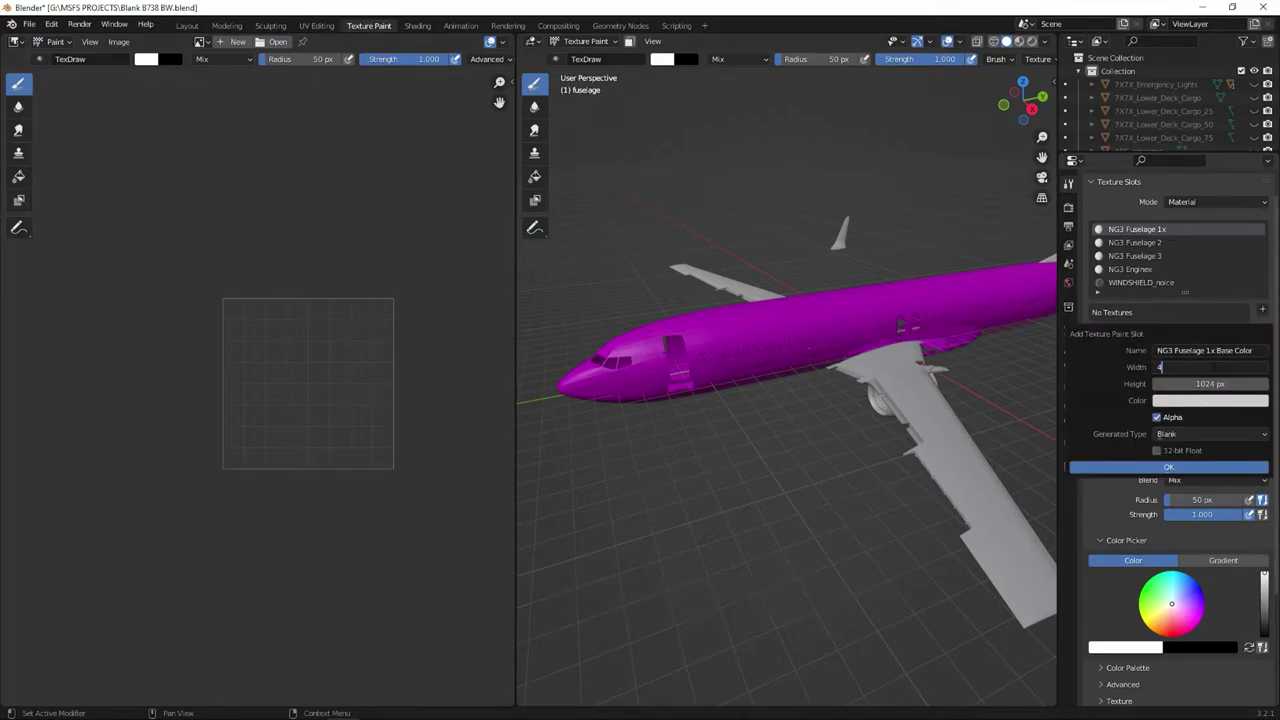
pyautogui.write('4096')
pyautogui.press('Tab')
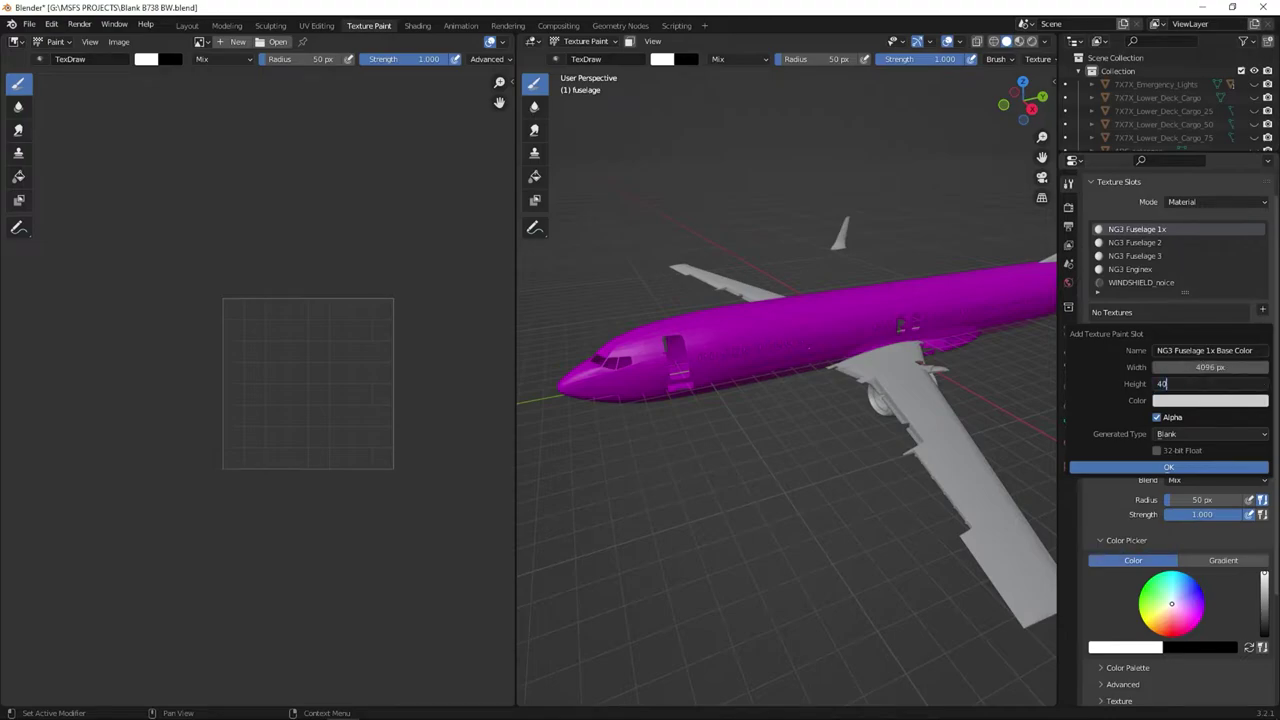
pyautogui.write('4096')
pyautogui.click(1188, 470)
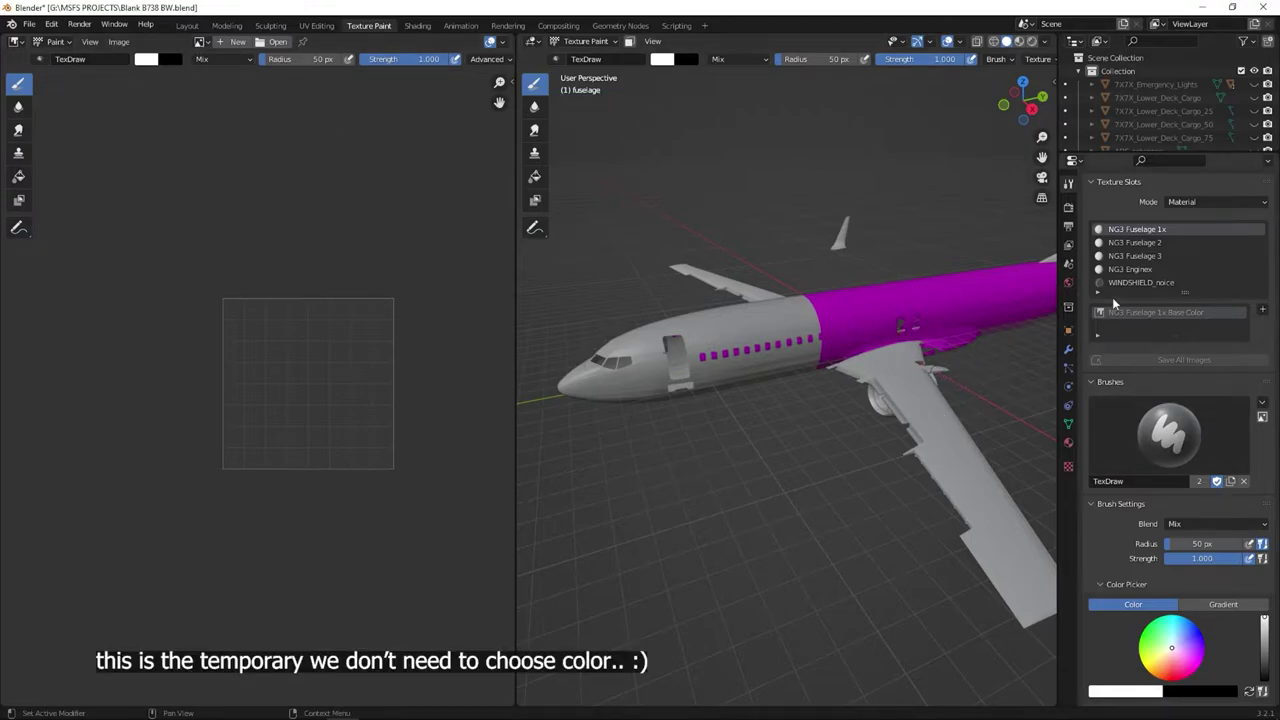
# Add a 4096 x 4096 px Base Color paint slot to the NG3 Fuselage 2 material.
pyautogui.click(1150, 244)
pyautogui.scroll(-2, 1200, 340)
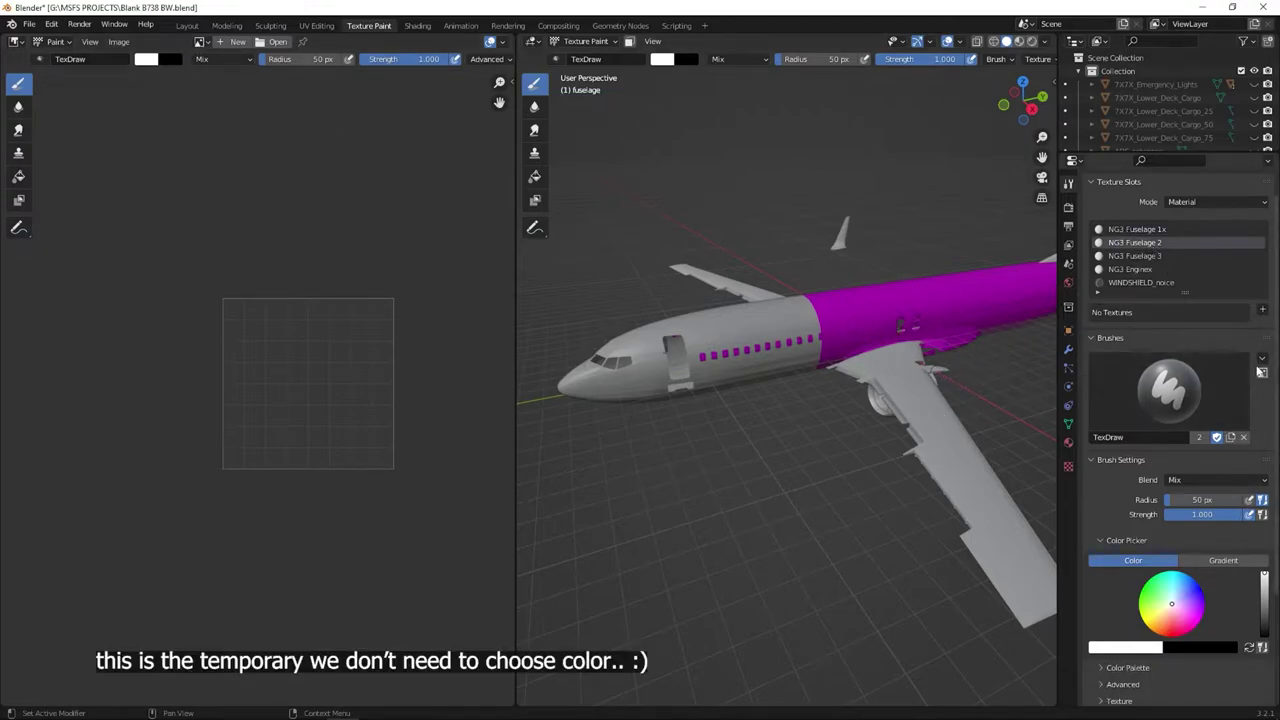
pyautogui.click(1262, 312)
pyautogui.click(1200, 324)
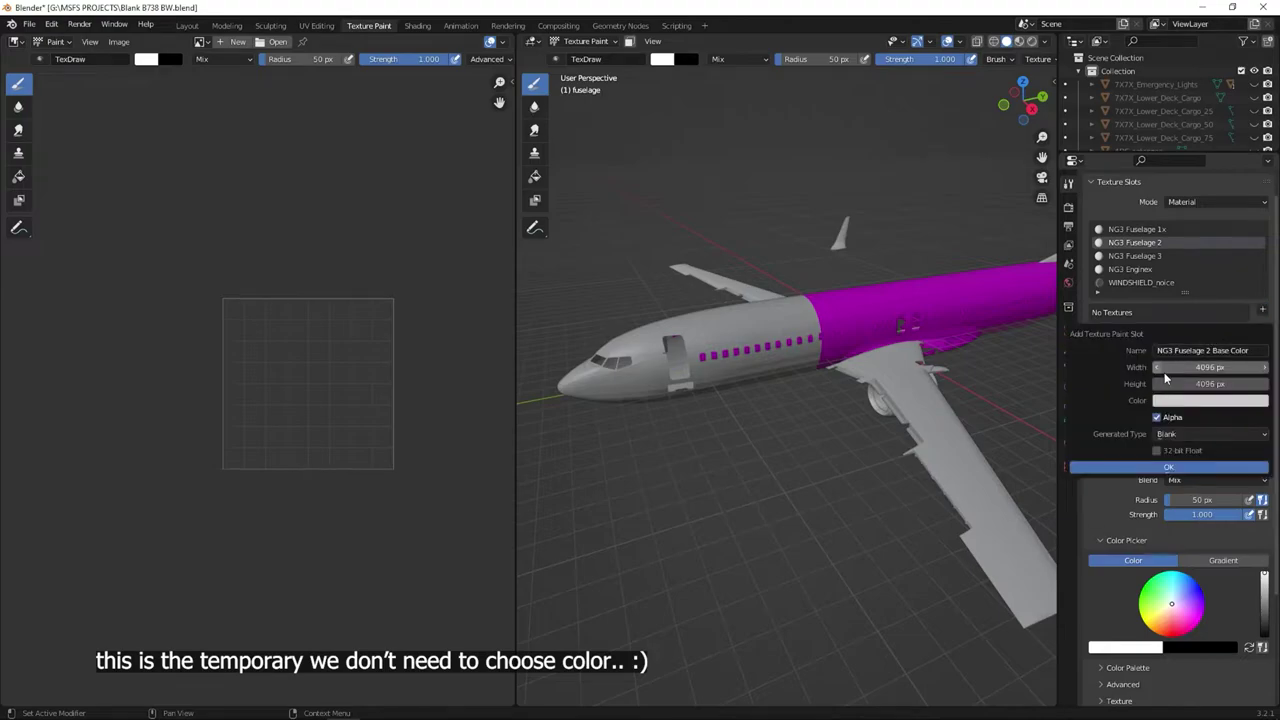
pyautogui.click(1178, 468)
# Add a 4096 x 4096 px Base Color paint slot to the NG3 Fuselage 3 material.
pyautogui.click(1176, 257)
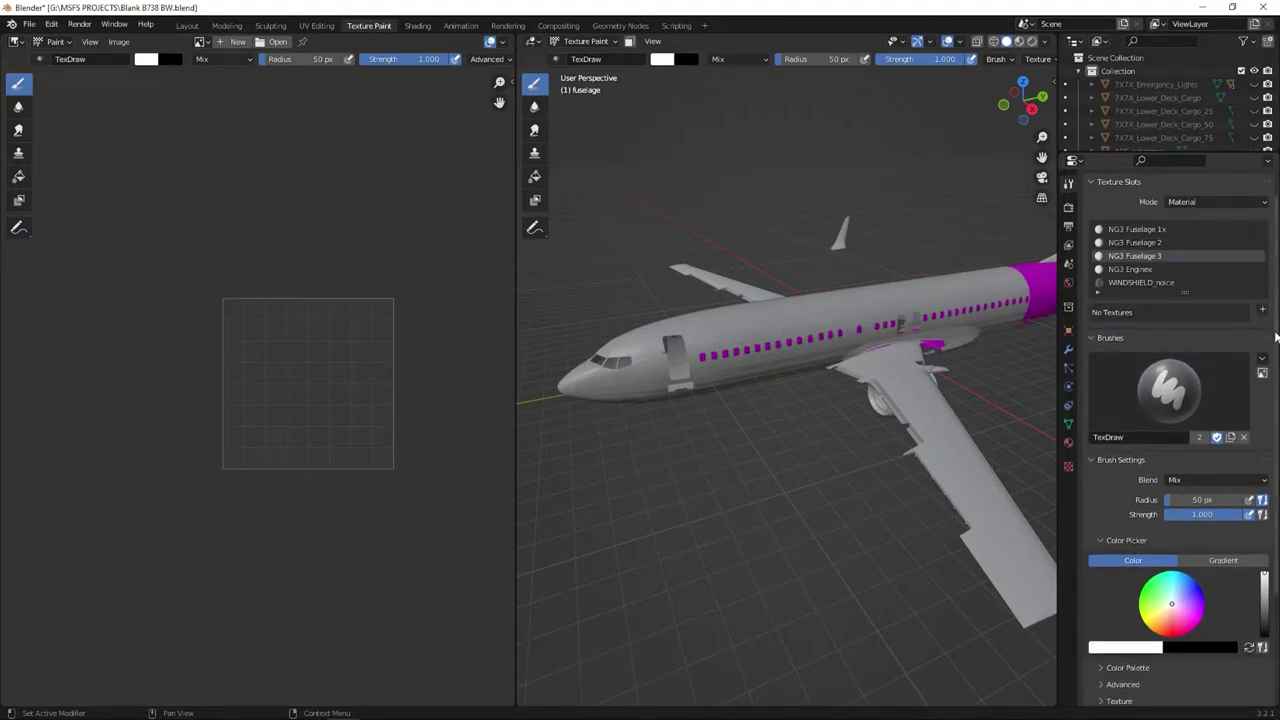
pyautogui.click(1260, 309)
pyautogui.click(1200, 324)
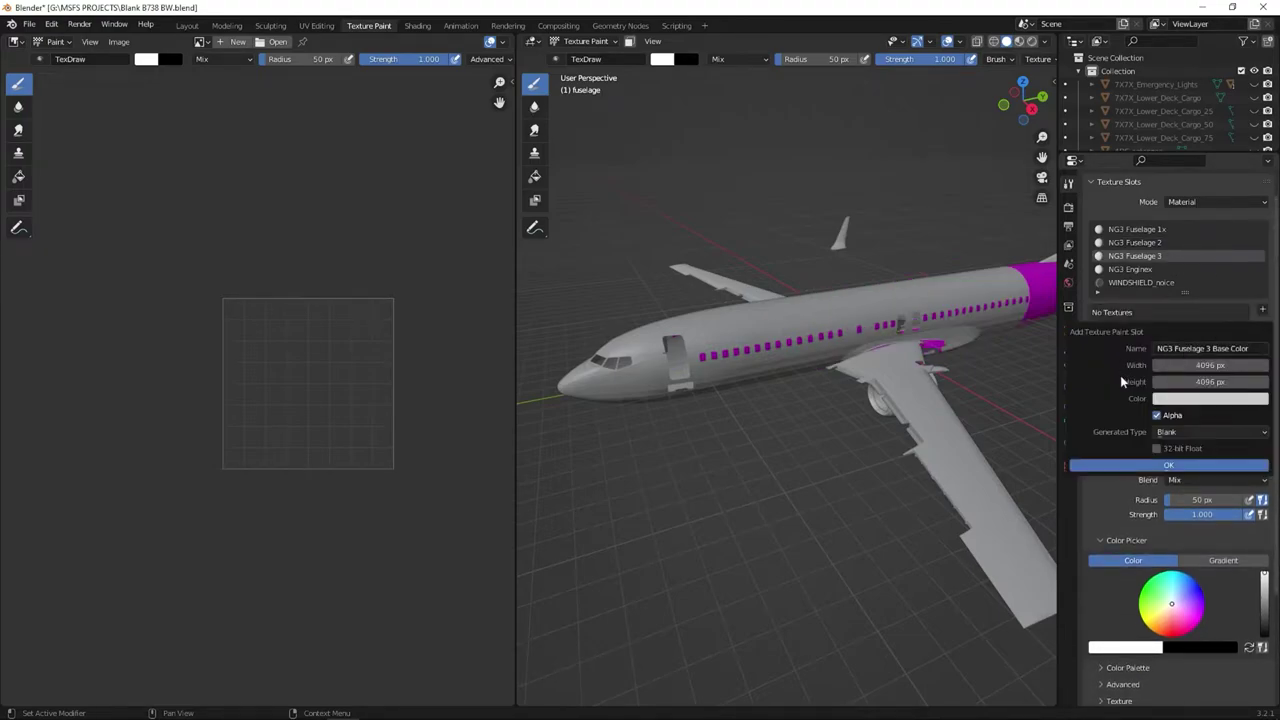
pyautogui.click(1176, 466)
pyautogui.moveTo(815, 454); pyautogui.dragTo(770, 441, button='middle')
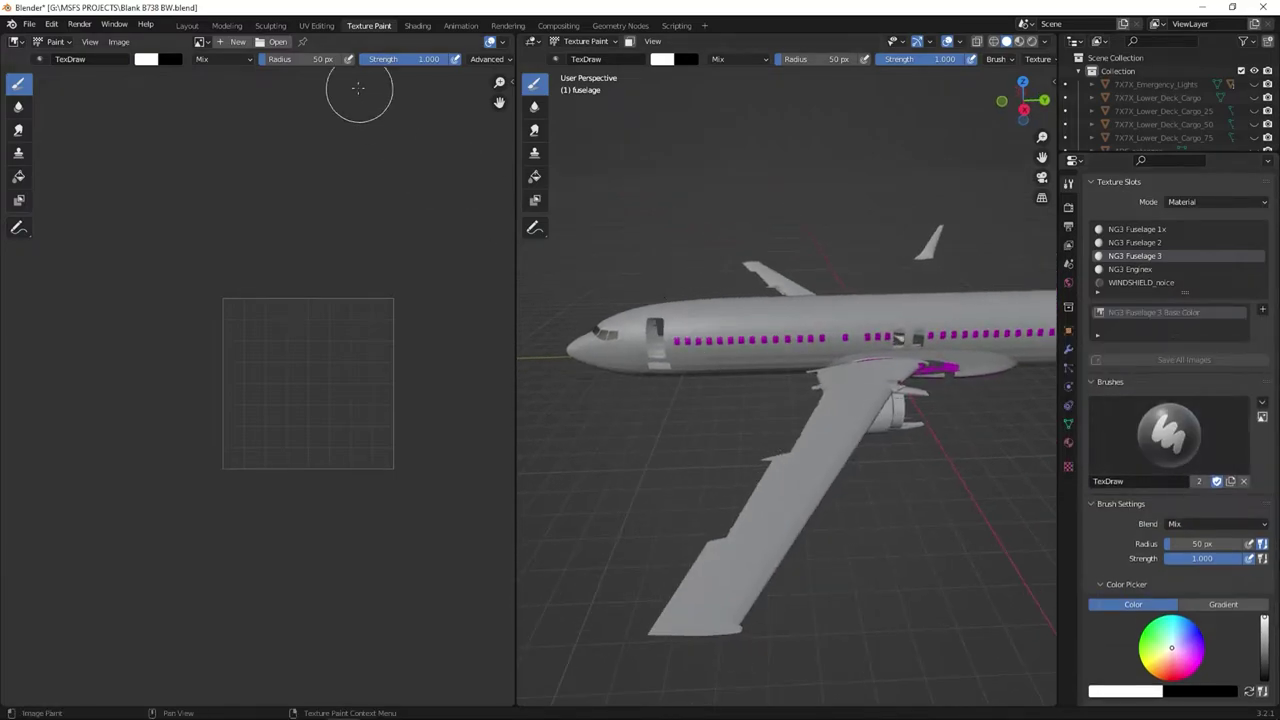
# Show the NG3 Fuselage 1x Base Color image in the image editor.
pyautogui.click(201, 42)
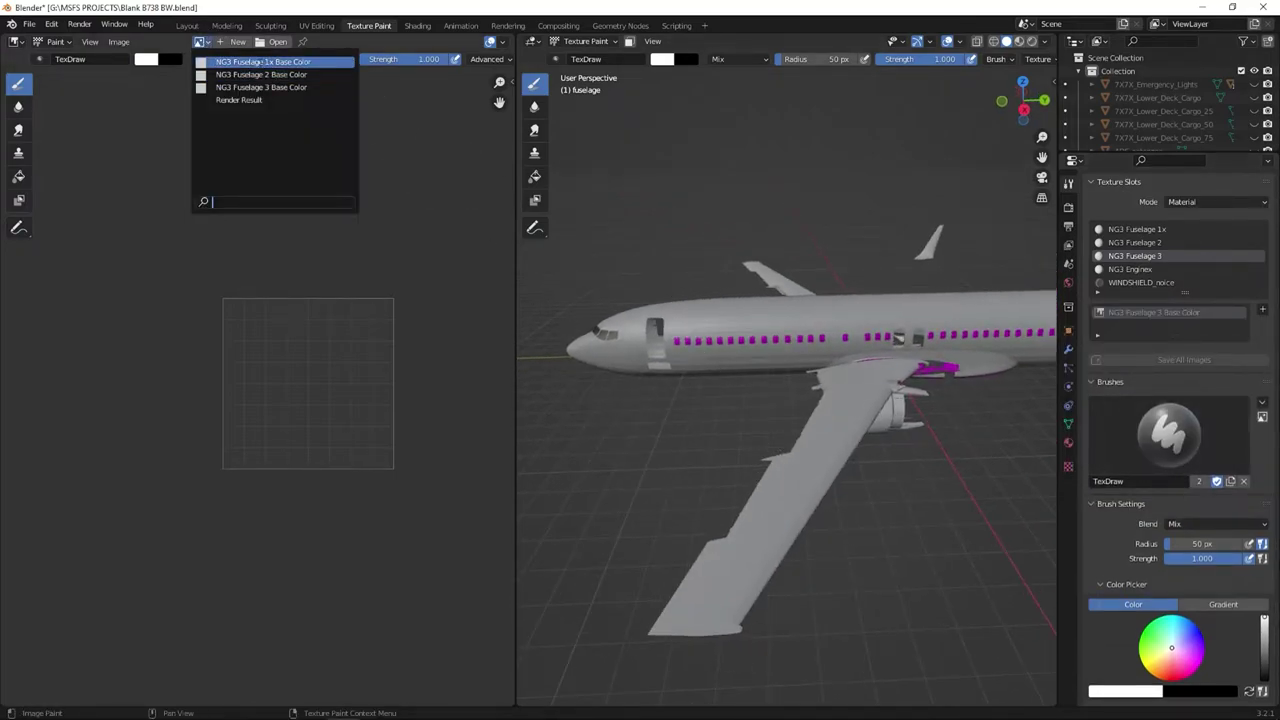
pyautogui.click(237, 60)
pyautogui.scroll(-4, 258, 340)
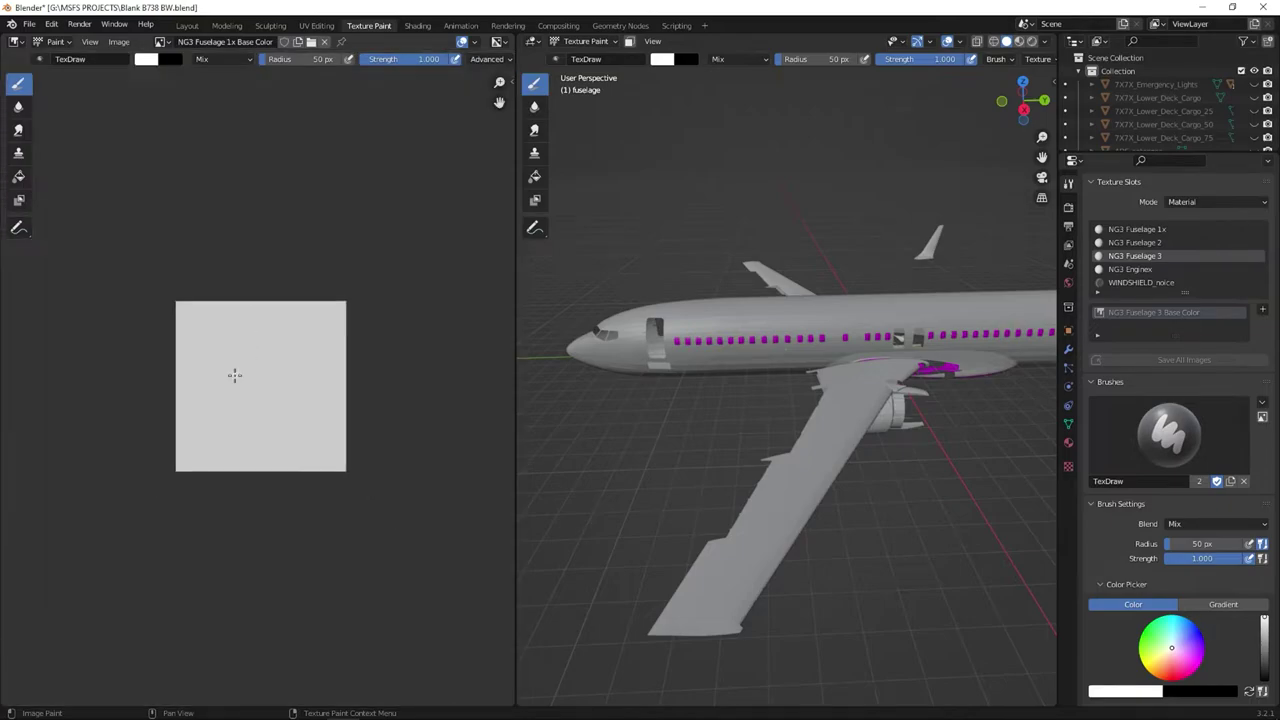
pyautogui.scroll(2, 234, 374)
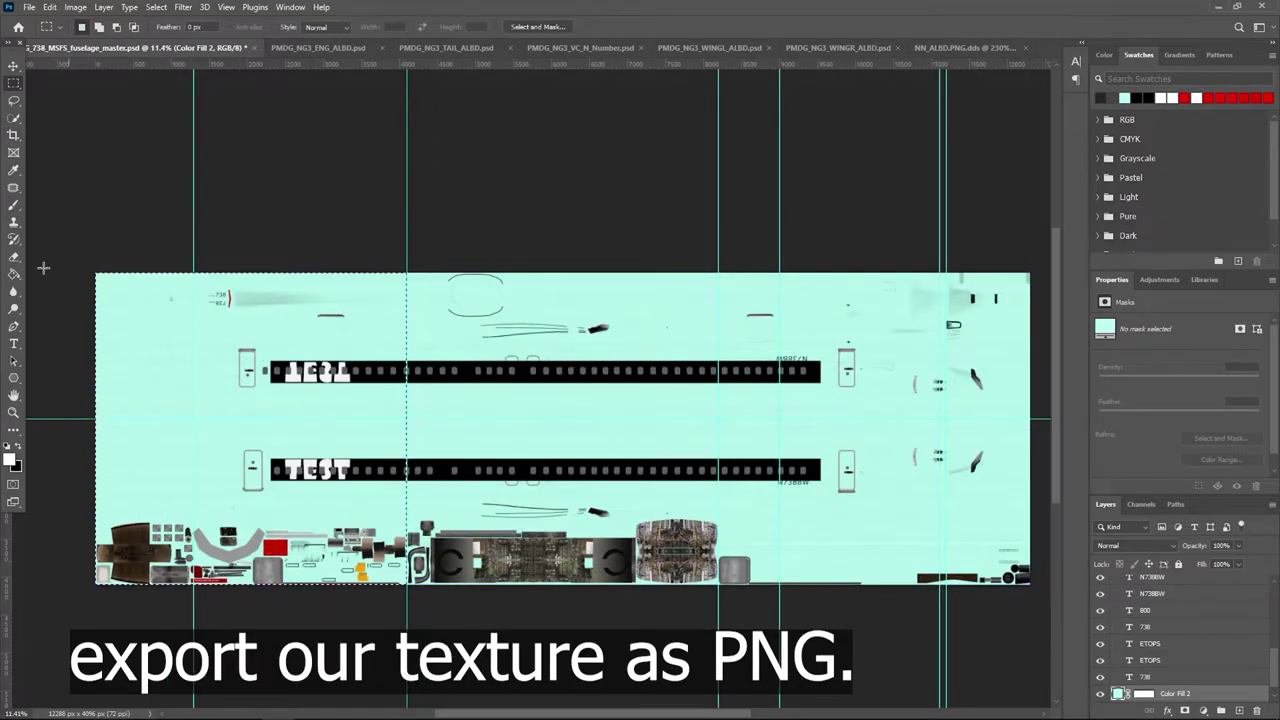
# In Photoshop, export the fuselage master's left third, 4096 x 4096 px, as PMDG_738_MSFS_fuselage_master.png into the pngs folder.
pyautogui.click(29, 7)
pyautogui.moveTo(100, 213)
pyautogui.click(239, 226)
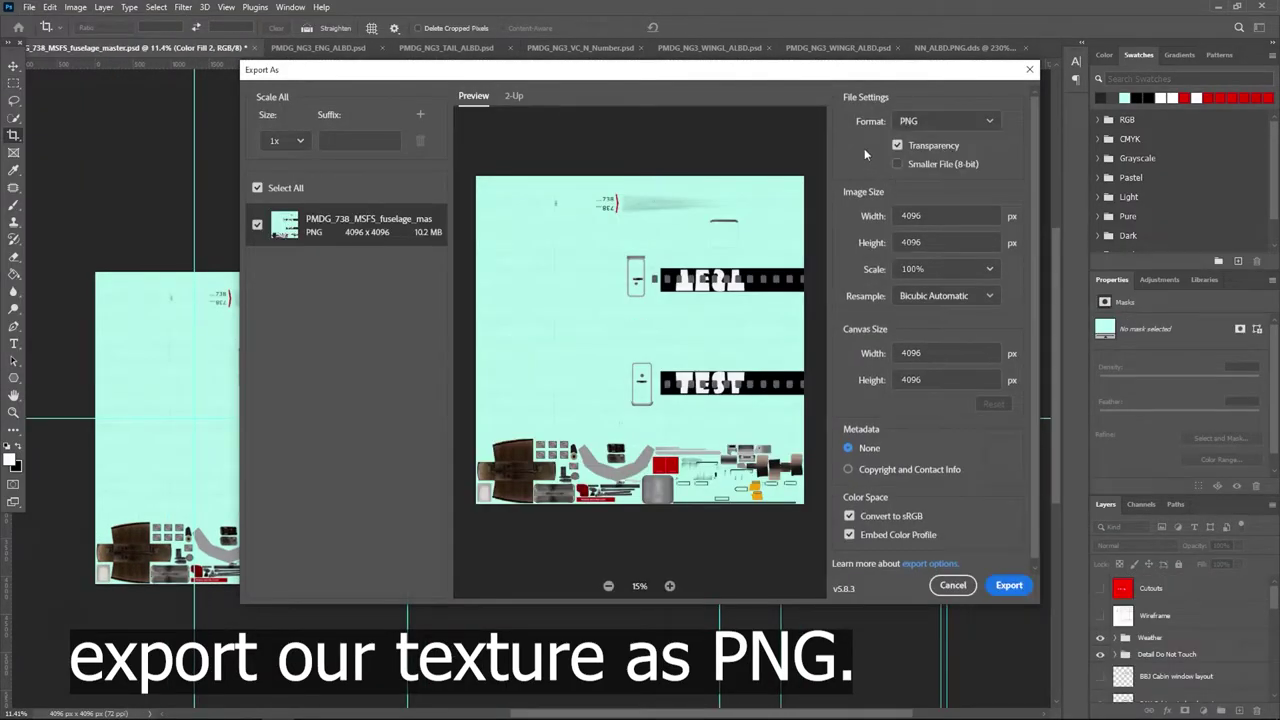
pyautogui.click(1008, 586)
pyautogui.doubleClick(434, 239)
pyautogui.doubleClick(434, 192)
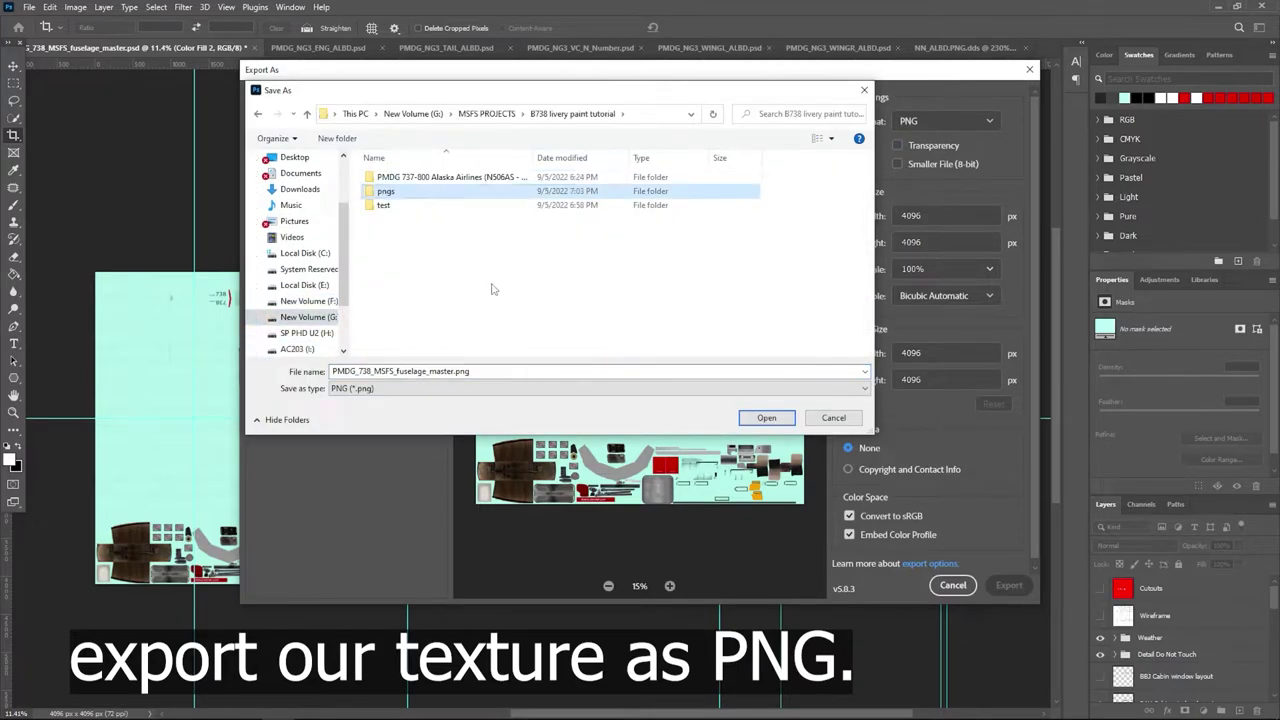
pyautogui.click(766, 418)
# Undo the crop, crop the fuselage master to its middle third, and export it as PMDG_738_MSFS_fuselage2_master.png.
pyautogui.hotkey('ctrl', 'z')
pyautogui.click(13, 84)
pyautogui.moveTo(146, 318); pyautogui.dragTo(457, 318)
pyautogui.click(13, 135)
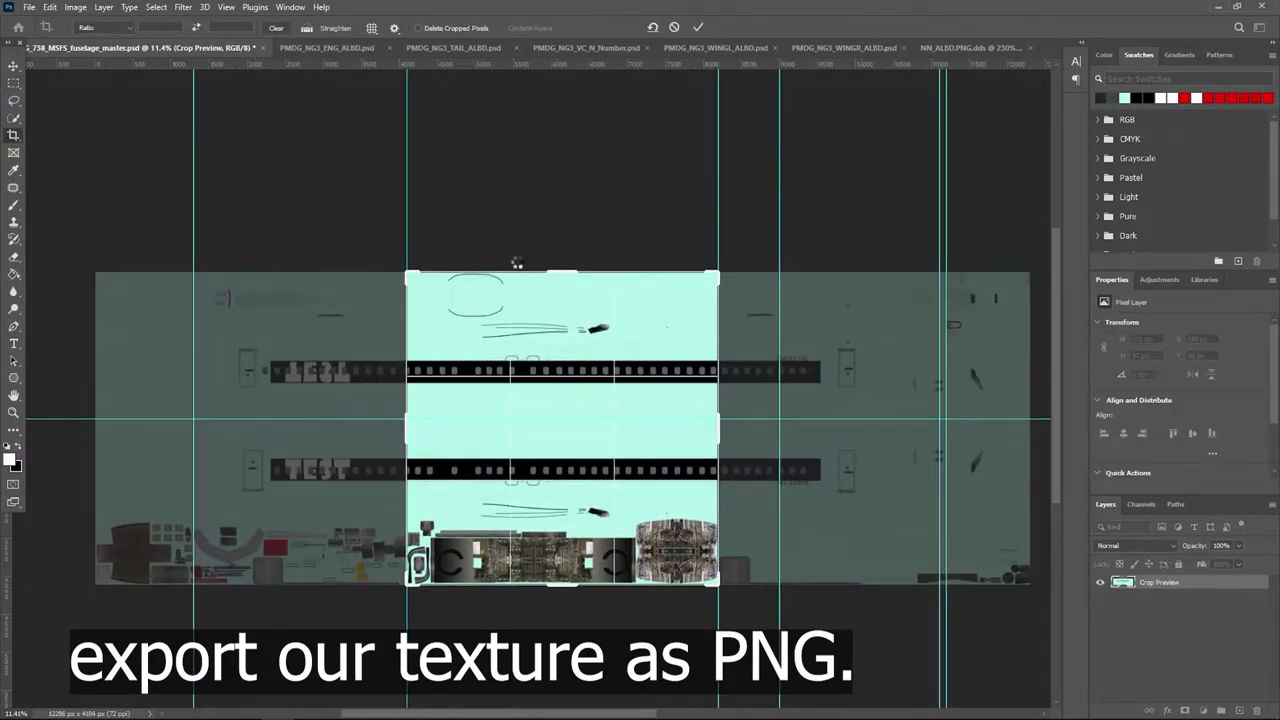
pyautogui.press('Return')
pyautogui.click(29, 7)
pyautogui.moveTo(100, 213)
pyautogui.click(239, 226)
pyautogui.click(1008, 586)
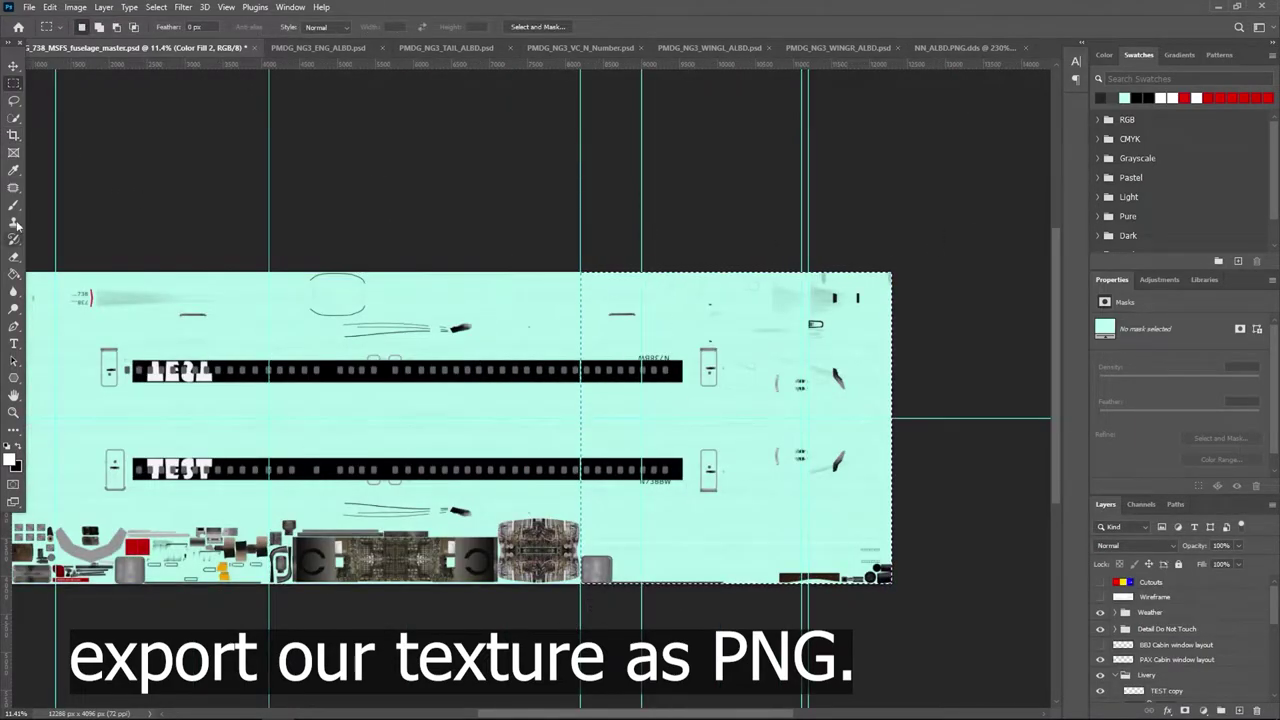
# Crop the fuselage master to its right third and export it as PMDG_738_MSFS_fuselage3_master.png.
pyautogui.press('c')
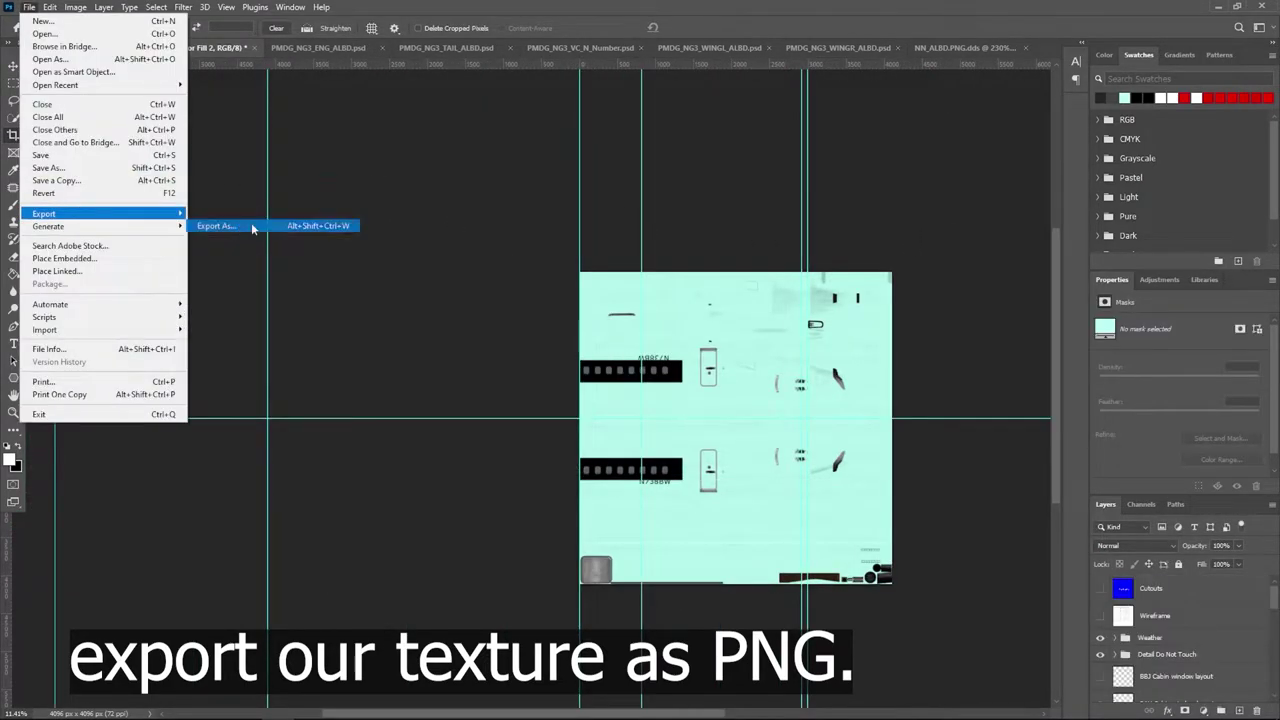
pyautogui.click(240, 223)
pyautogui.click(1008, 586)
pyautogui.click(745, 420)
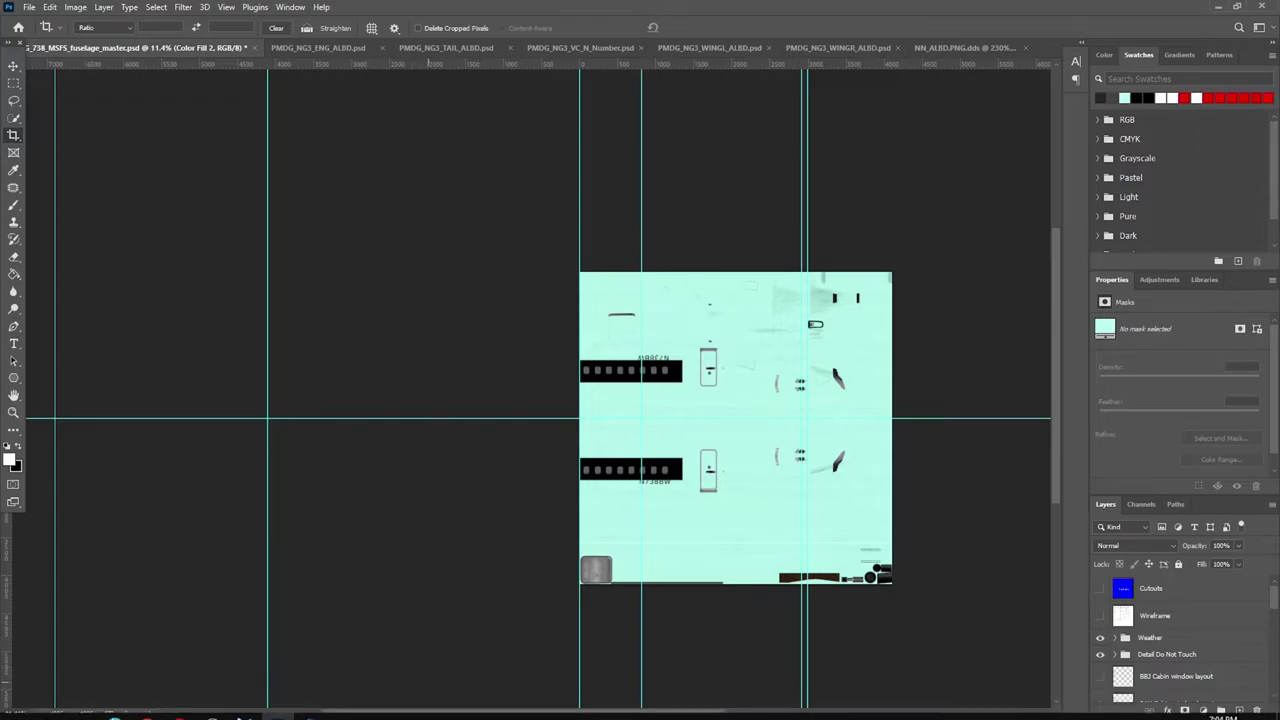
# In Blender, replace the NG3 Fuselage 1x Base Color image with PMDG_738_MSFS_fuselage_master.png from the pngs folder.
pyautogui.click(344, 707)
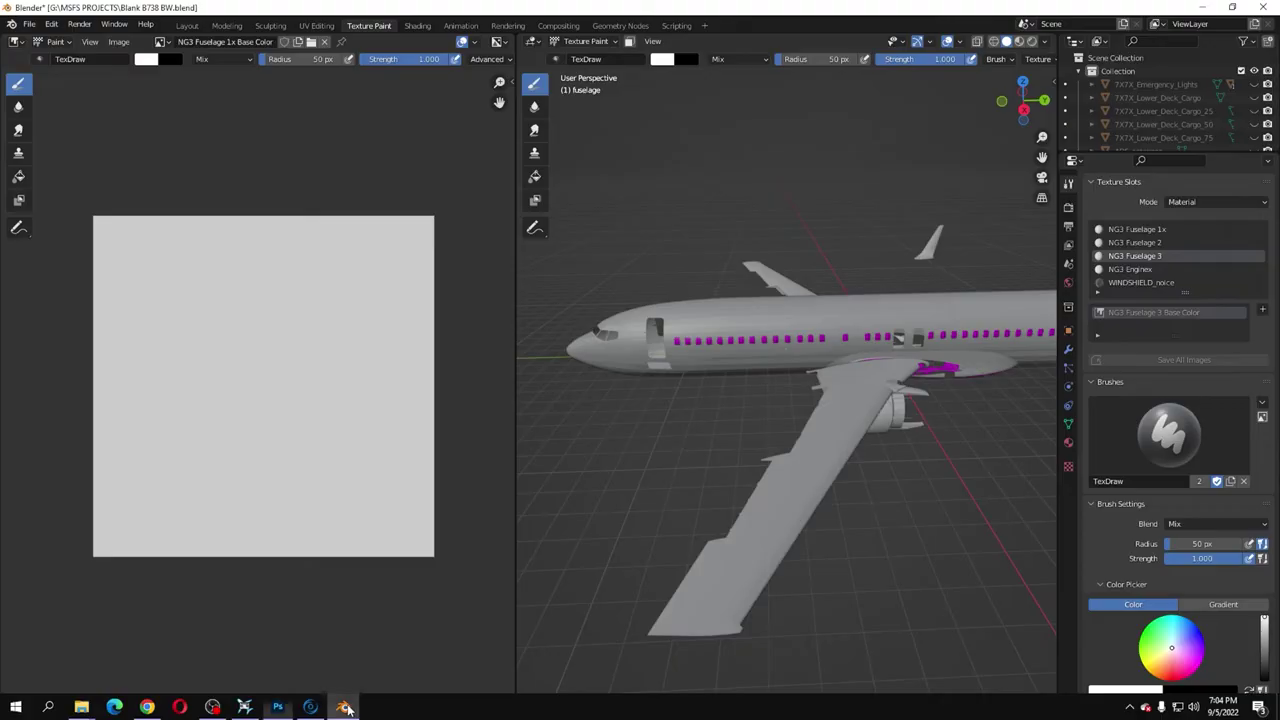
pyautogui.scroll(-3, 813, 437)
pyautogui.scroll(2, 843, 437)
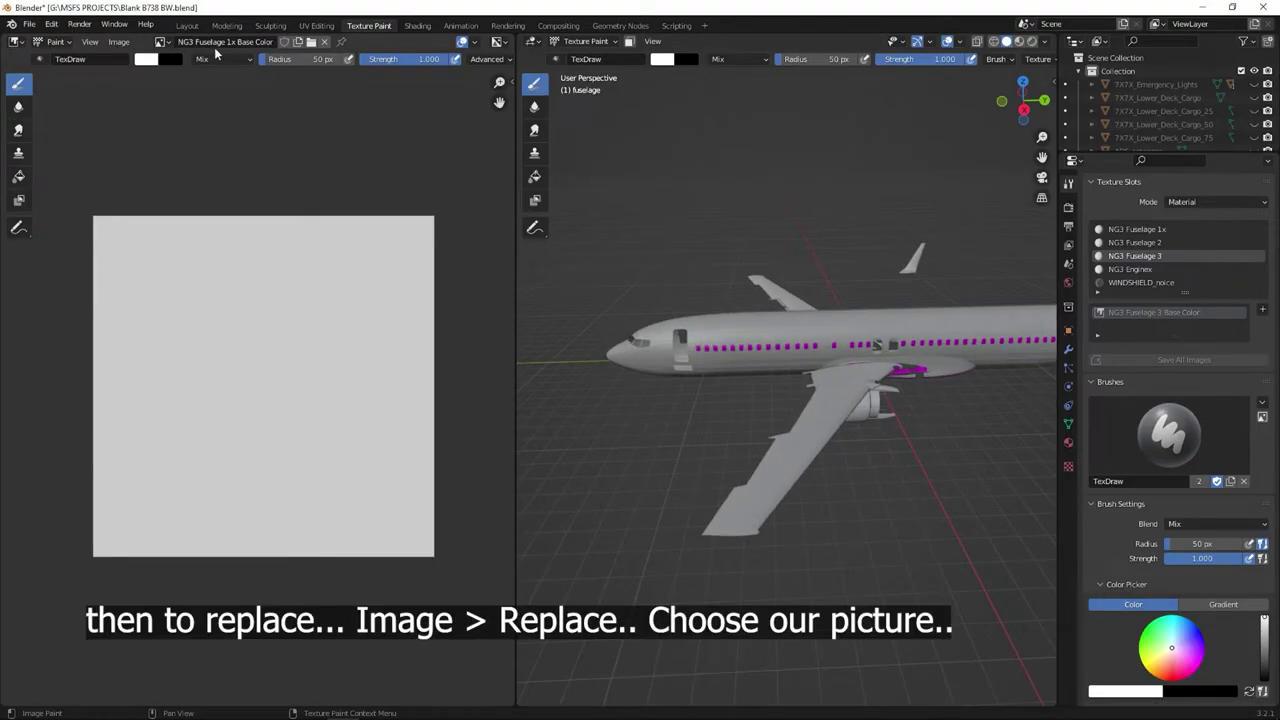
pyautogui.click(122, 43)
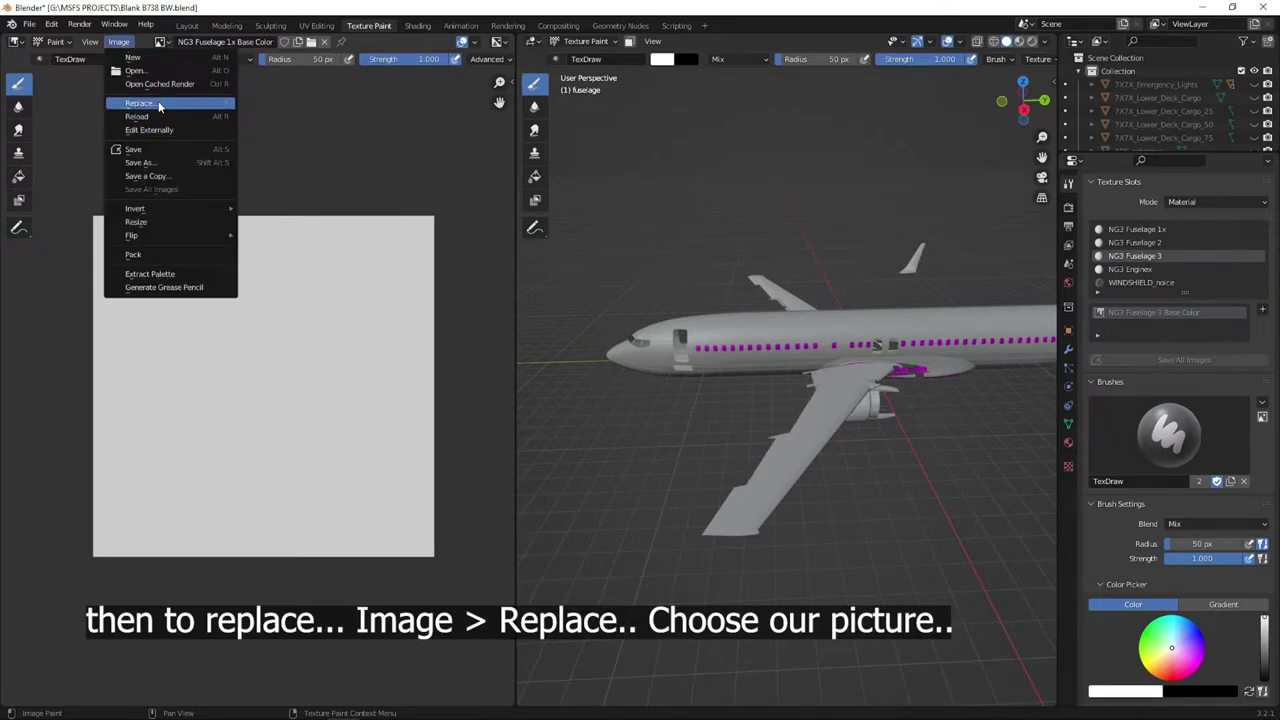
pyautogui.click(130, 105)
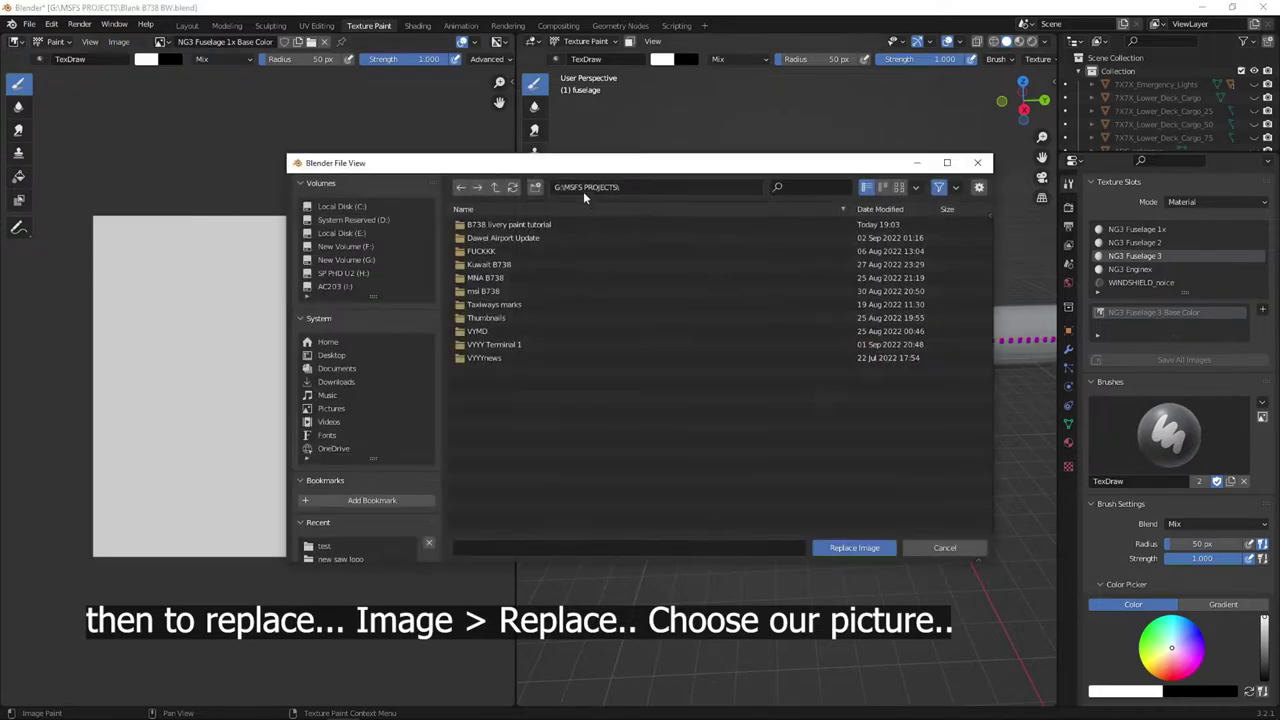
pyautogui.doubleClick(512, 227)
pyautogui.click(512, 236)
pyautogui.doubleClick(512, 237)
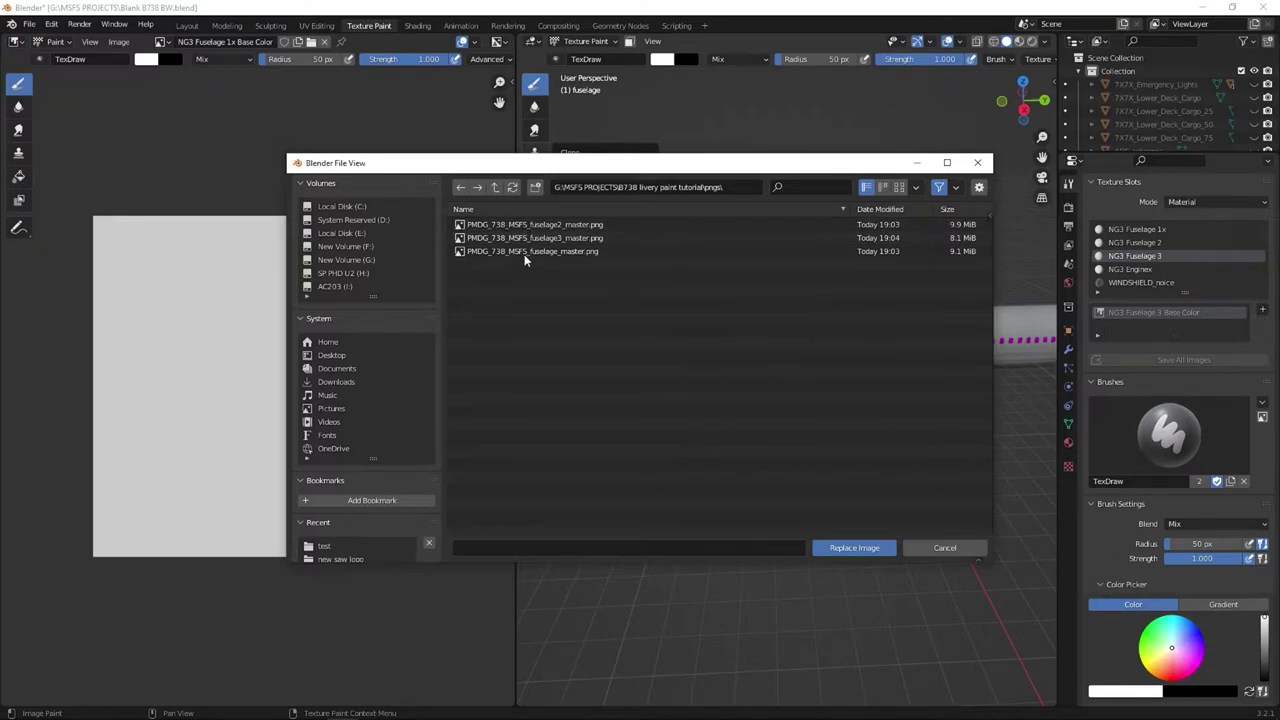
pyautogui.click(525, 251)
pyautogui.doubleClick(524, 251)
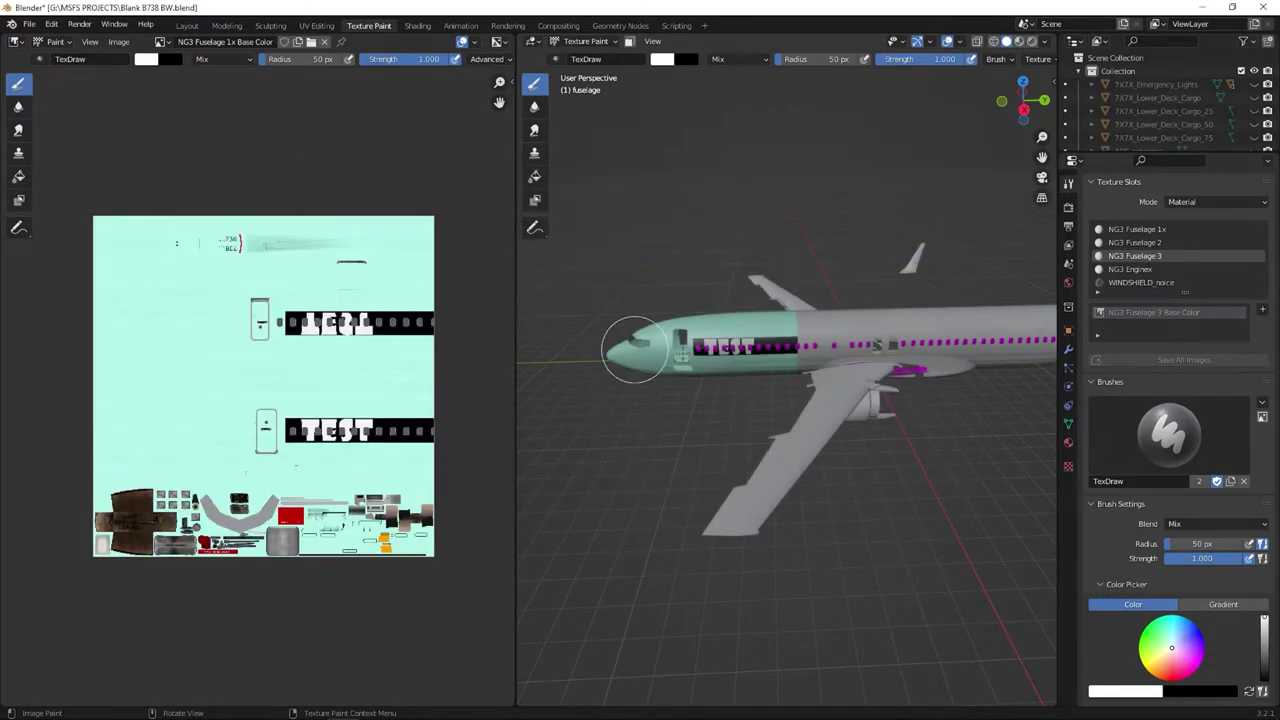
# Replace the NG3 Fuselage 2 Base Color image with PMDG_738_MSFS_fuselage2_master.png from the pngs folder.
pyautogui.click(162, 42)
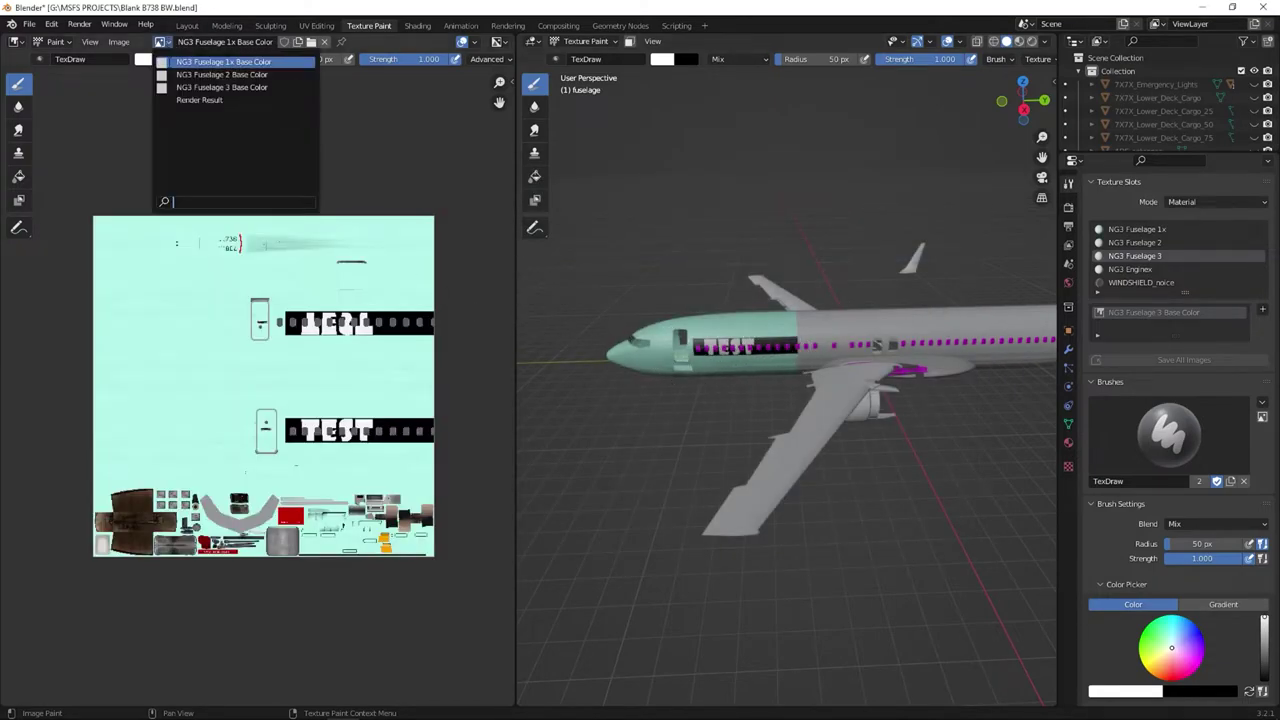
pyautogui.click(180, 72)
pyautogui.click(120, 42)
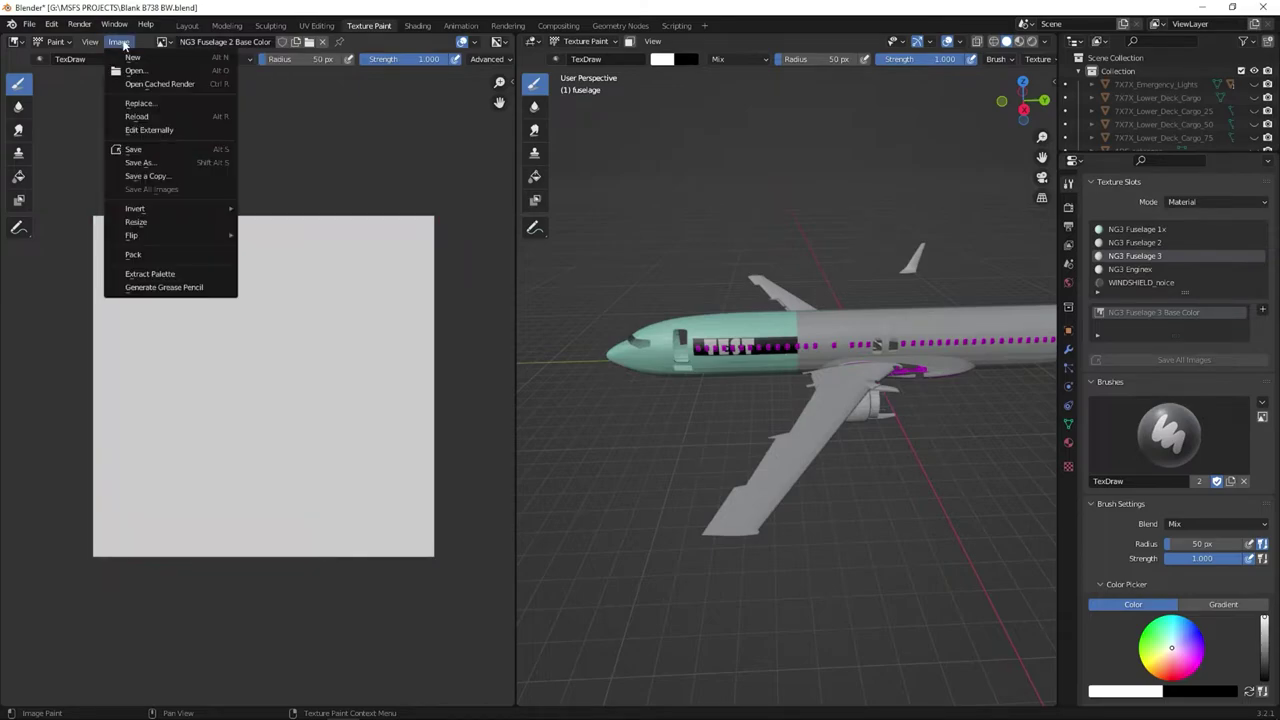
pyautogui.click(145, 106)
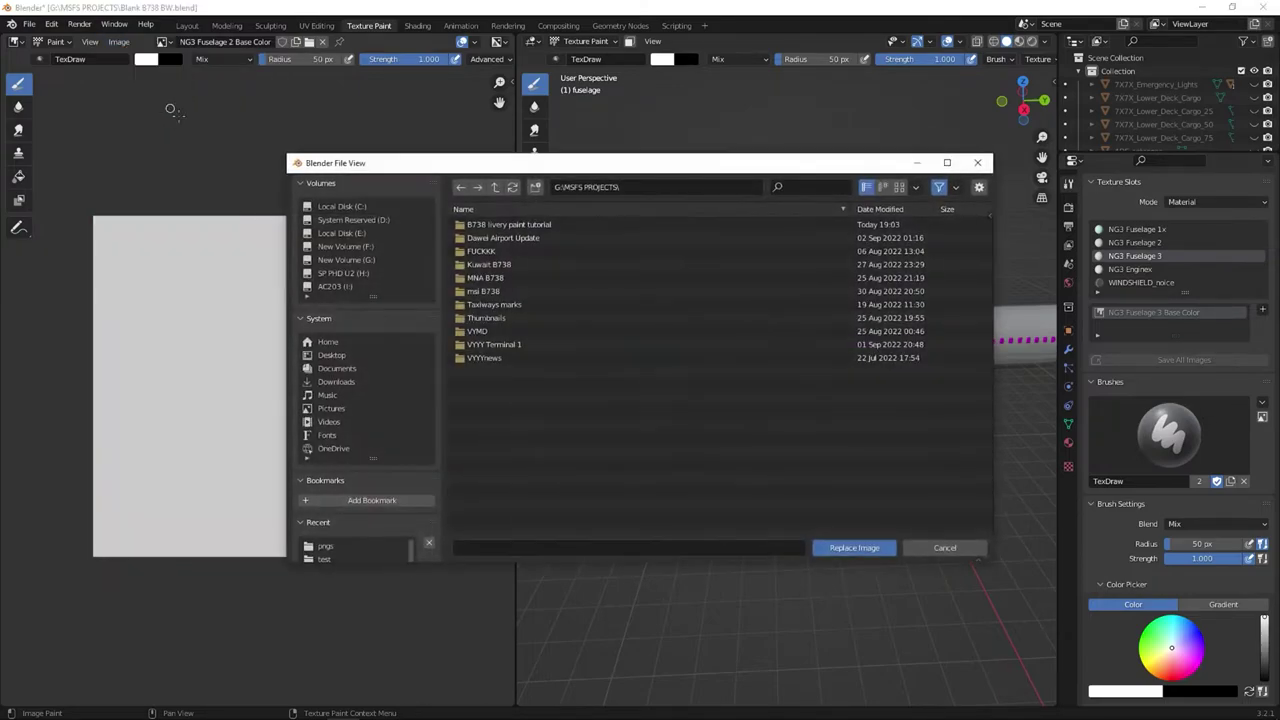
pyautogui.doubleClick(522, 225)
pyautogui.doubleClick(514, 238)
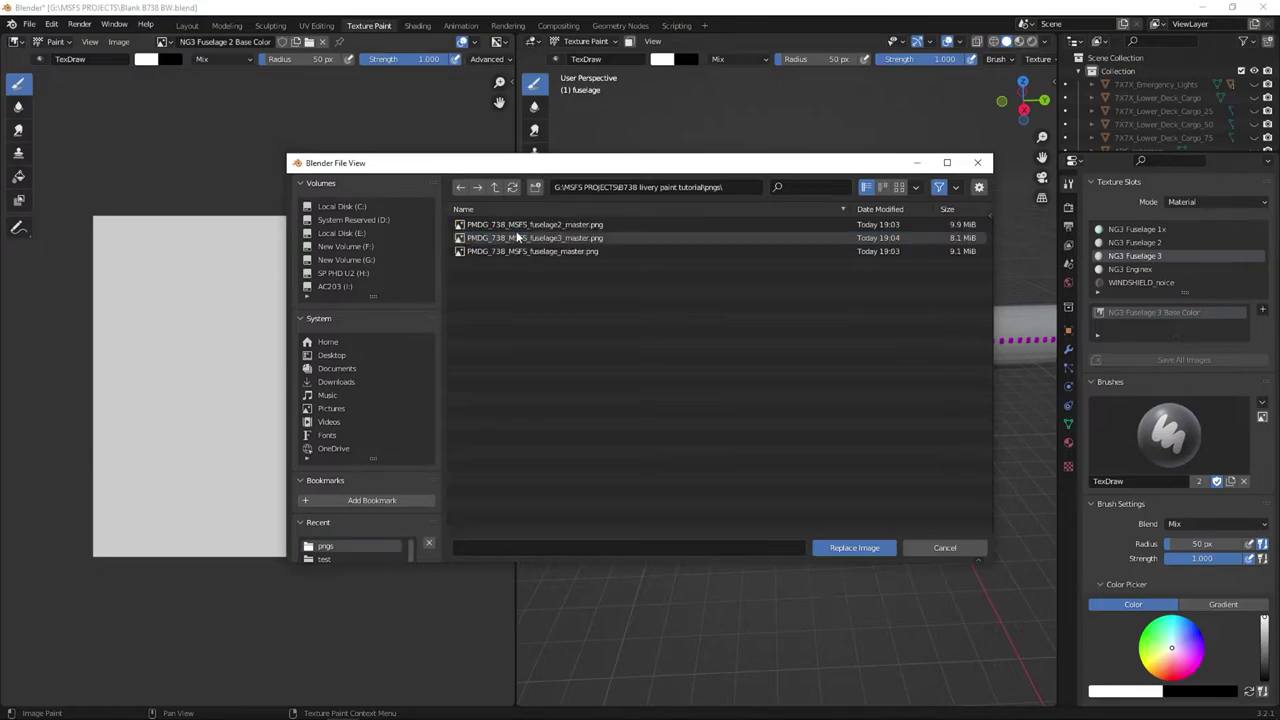
pyautogui.click(511, 238)
pyautogui.click(516, 225)
pyautogui.click(857, 551)
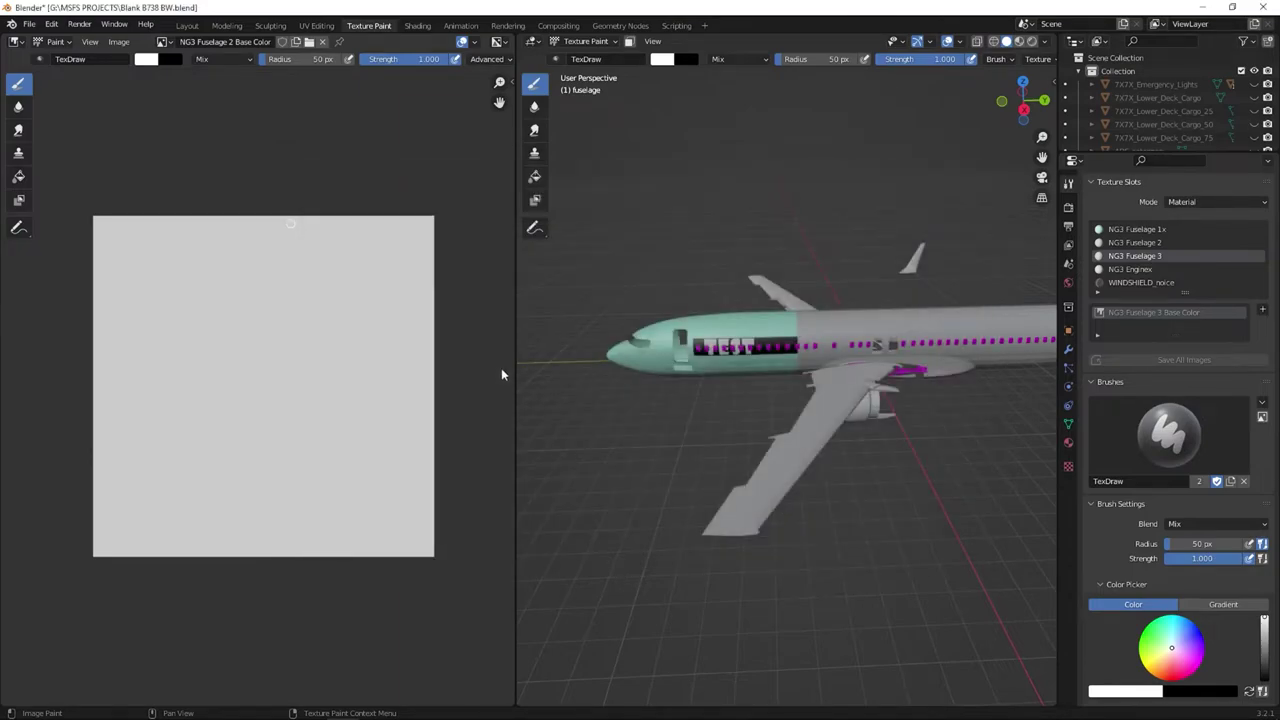
# Replace the NG3 Fuselage 3 Base Color image with PMDG_738_MSFS_fuselage3_master.png from the pngs folder.
pyautogui.click(119, 41)
pyautogui.click(162, 41)
pyautogui.click(162, 41)
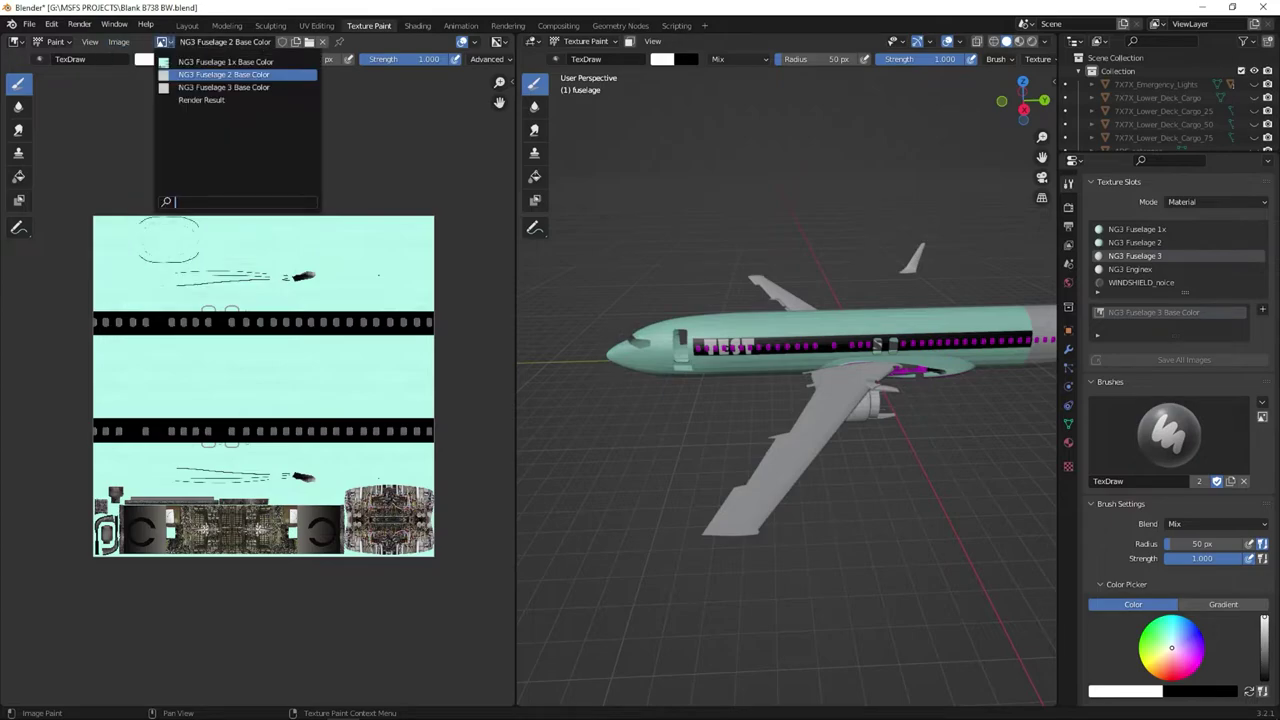
pyautogui.click(185, 88)
pyautogui.click(120, 42)
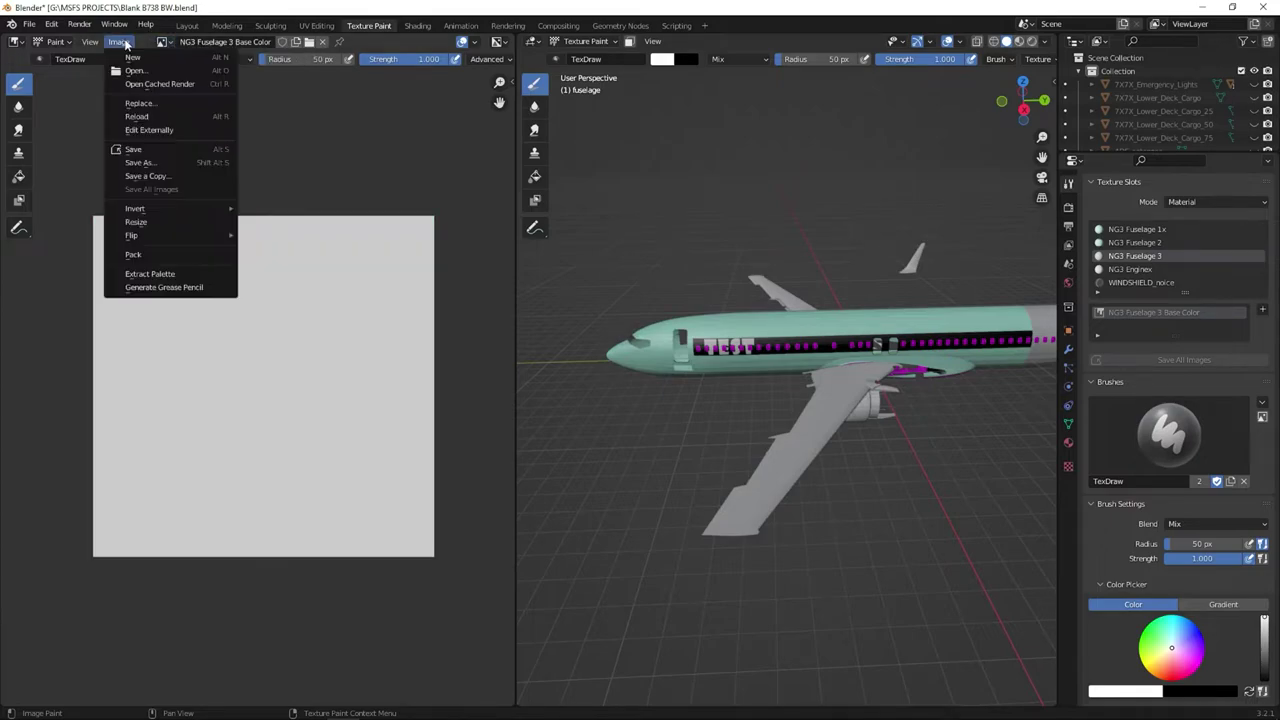
pyautogui.click(165, 104)
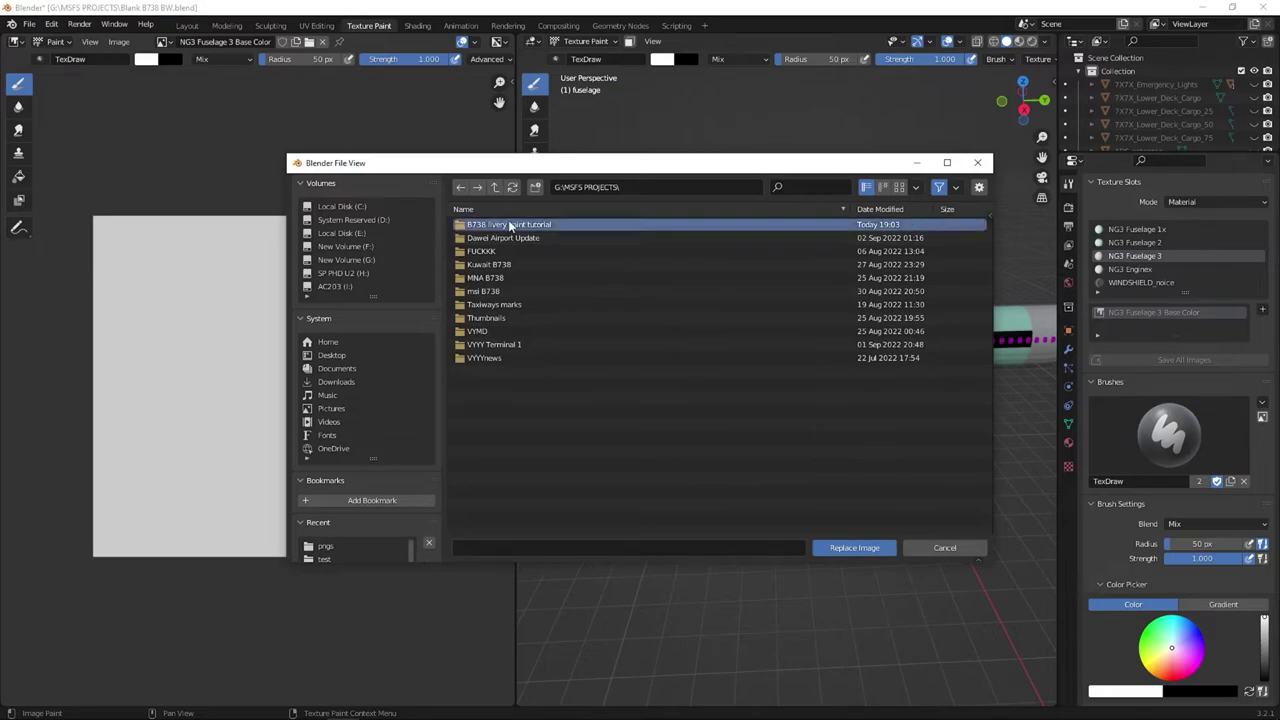
pyautogui.doubleClick(505, 224)
pyautogui.doubleClick(507, 238)
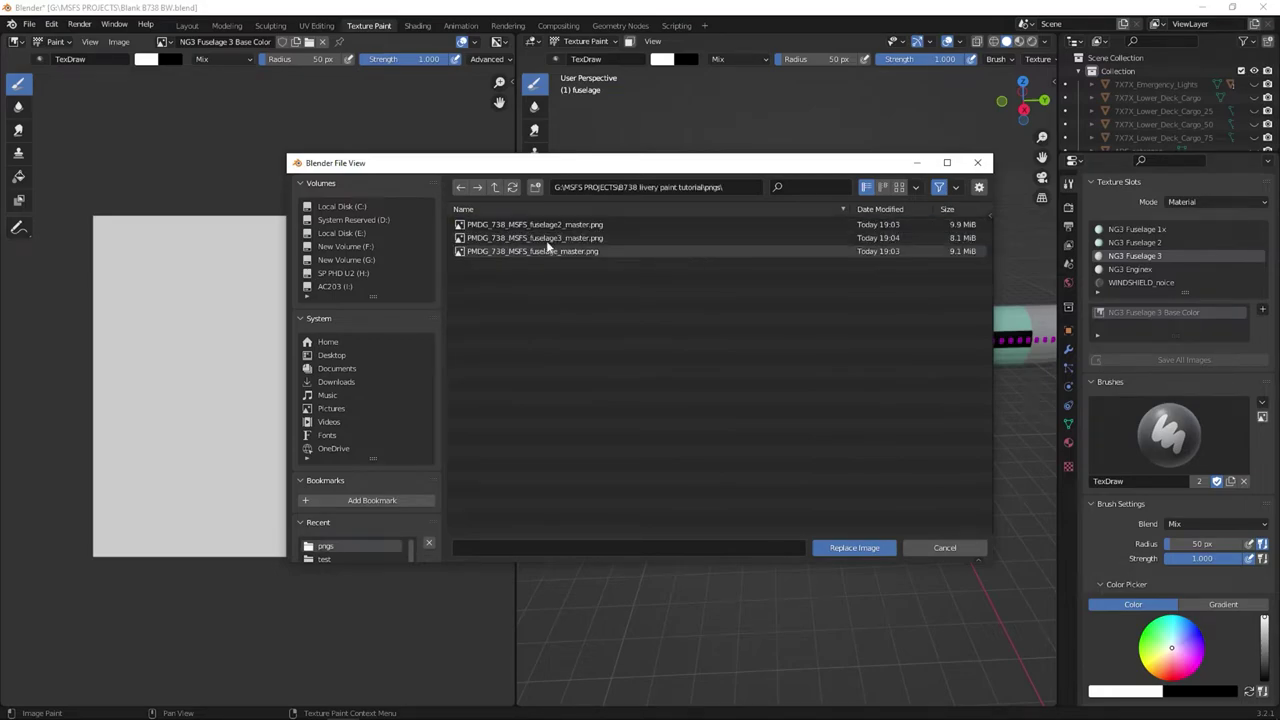
pyautogui.click(546, 226)
pyautogui.doubleClick(547, 237)
# Inspect the textured fuselage on the 3D model from both sides, from the nose back to the tail section.
pyautogui.scroll(-4, 814, 334)
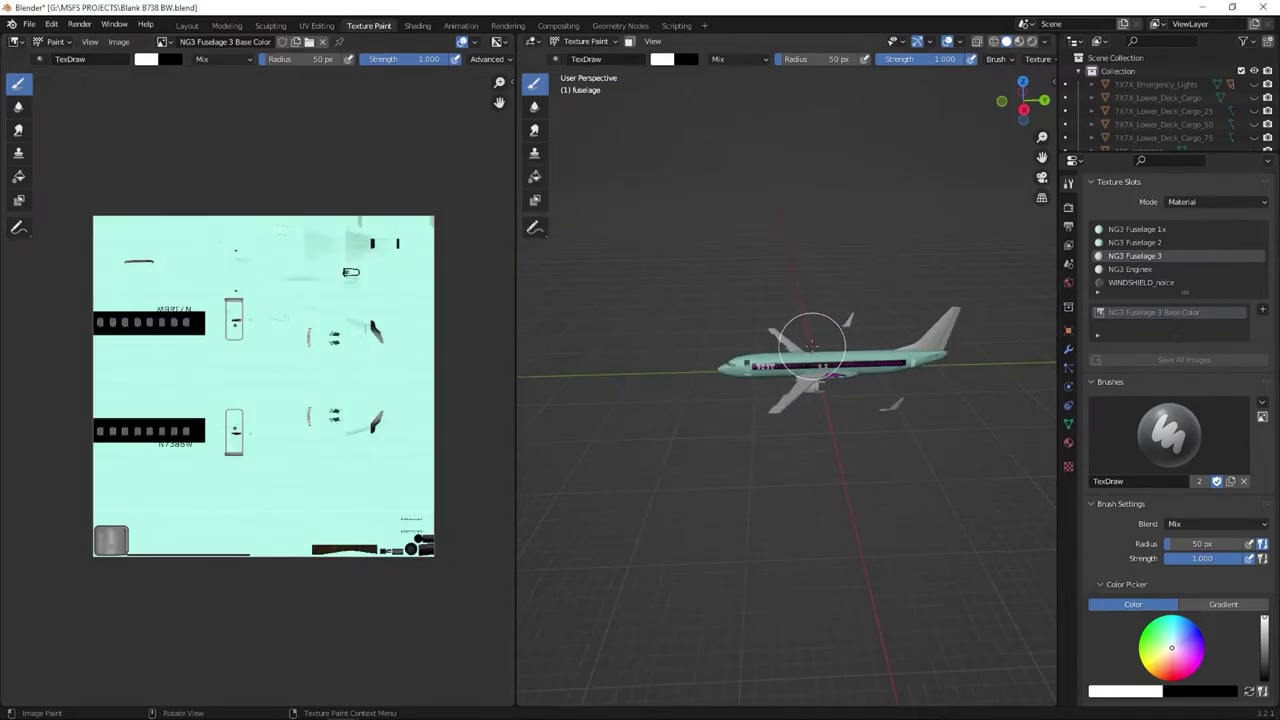
pyautogui.scroll(4, 814, 334)
pyautogui.scroll(6, 840, 356)
pyautogui.scroll(-5, 840, 356)
pyautogui.scroll(3, 740, 371)
pyautogui.moveTo(708, 371); pyautogui.dragTo(977, 334, button='middle')
pyautogui.scroll(-3, 977, 334)
pyautogui.moveTo(893, 346); pyautogui.dragTo(794, 328, button='middle')
pyautogui.scroll(3, 863, 357)
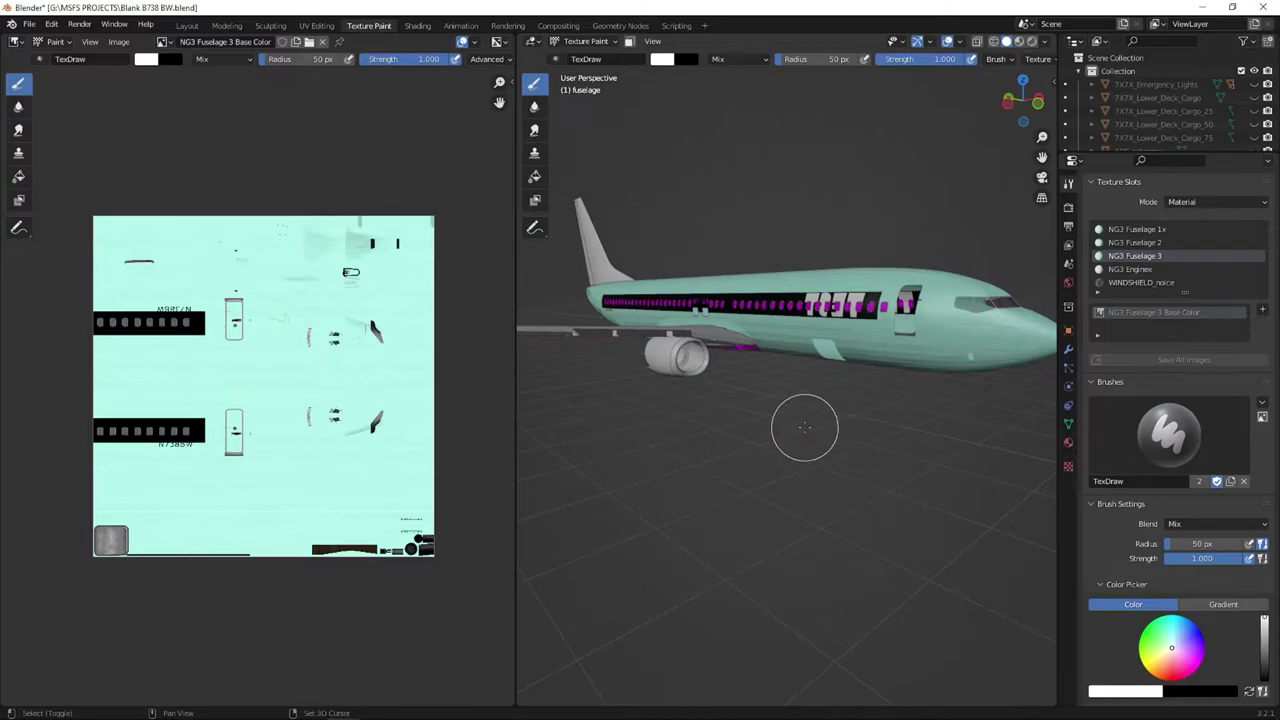
pyautogui.moveTo(804, 427); pyautogui.dragTo(870, 428, button='middle')
pyautogui.moveTo(711, 459)
pyautogui.keyDown('shift'); pyautogui.mouseDown(button='middle')
pyautogui.moveTo(808, 446)
pyautogui.moveTo(535, 440)
pyautogui.mouseUp(button='middle'); pyautogui.keyUp('shift')
pyautogui.scroll(2, 689, 409)
pyautogui.scroll(-2, 690, 407)
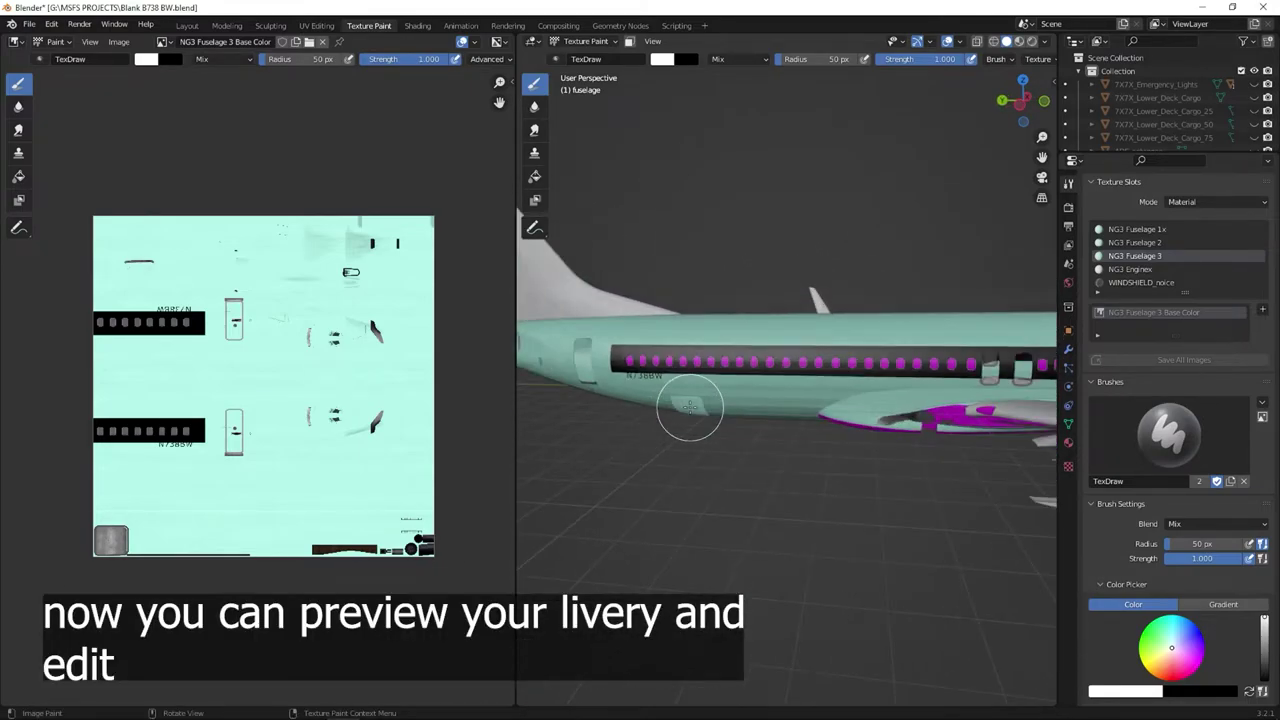
# Try white freehand brush strokes on the rear fuselage and below the cockpit windows, undoing each stroke.
pyautogui.scroll(4, 690, 407)
pyautogui.moveTo(700, 366); pyautogui.dragTo(697, 400)
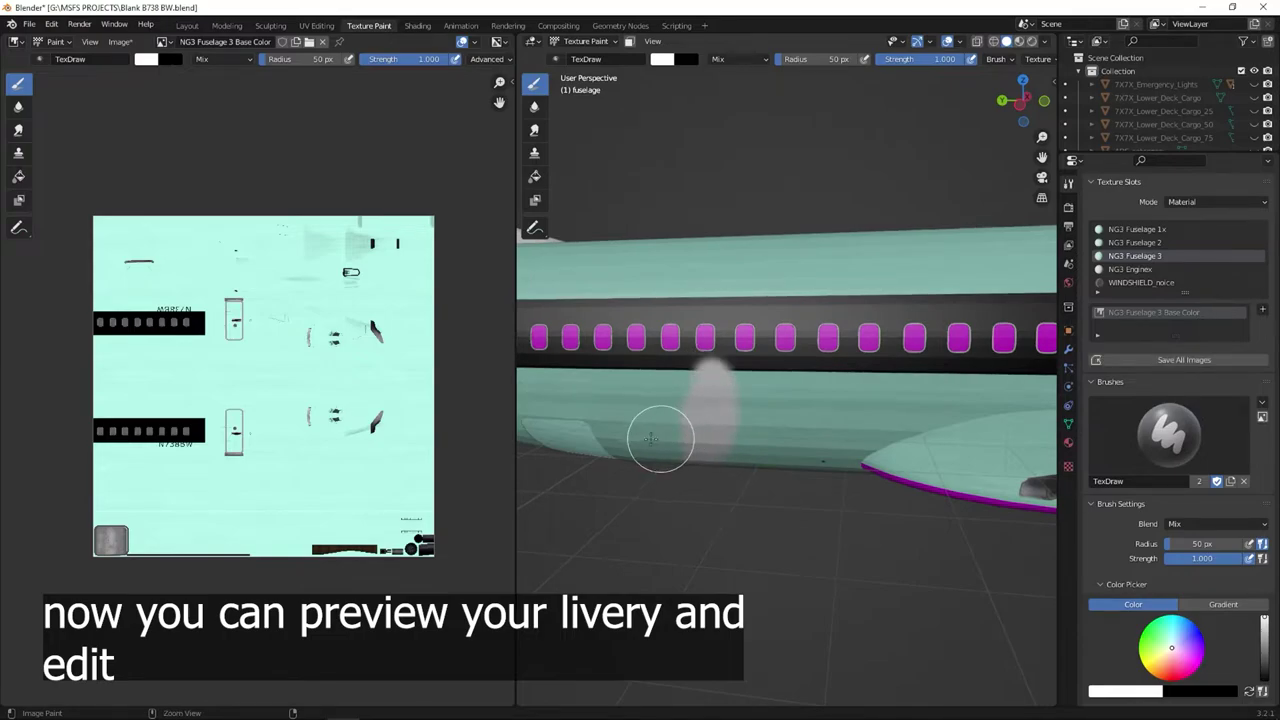
pyautogui.hotkey('ctrl', 'z')
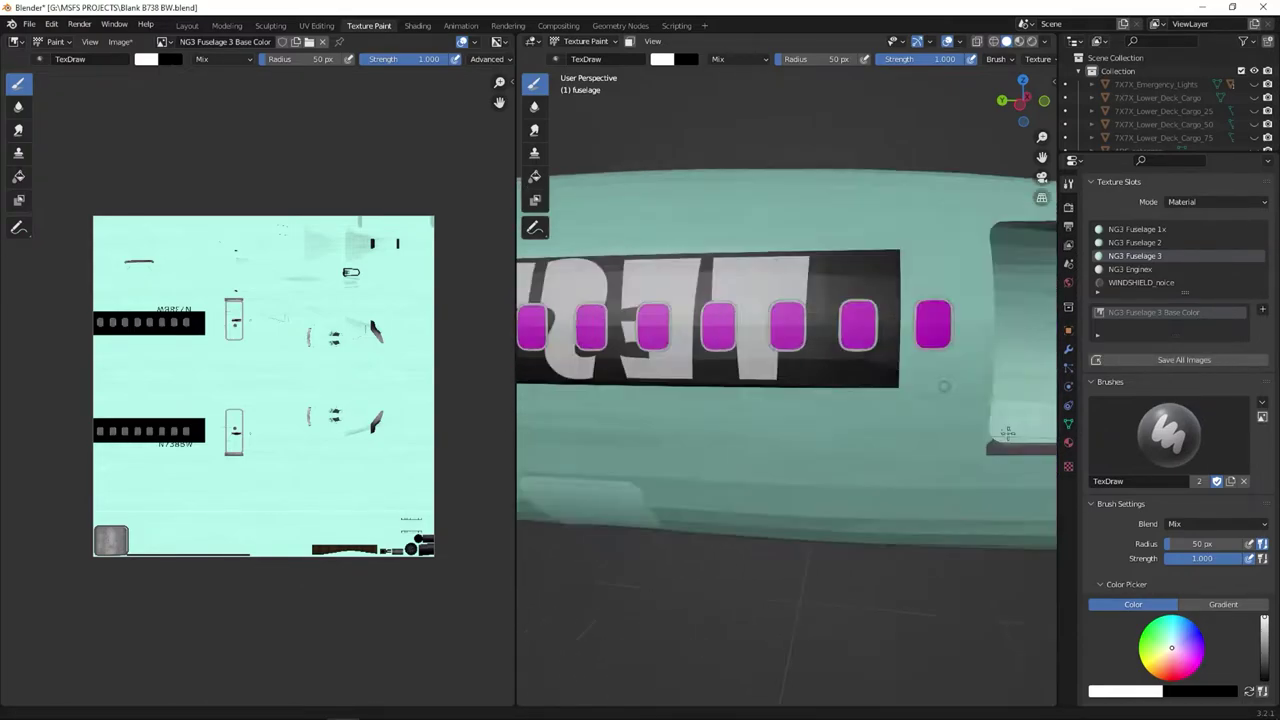
pyautogui.moveTo(880, 368); pyautogui.dragTo(535, 452)
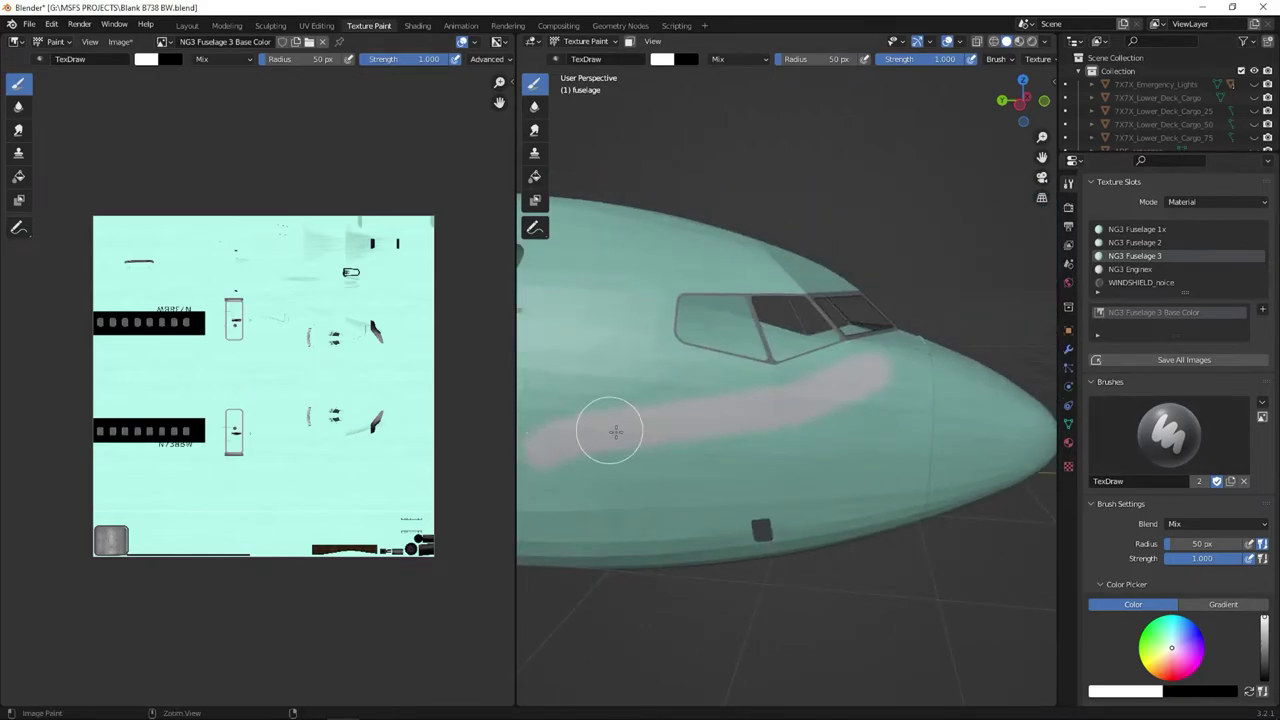
pyautogui.hotkey('ctrl', 'z')
pyautogui.moveTo(603, 451)
pyautogui.mouseDown(button='middle')
pyautogui.moveTo(916, 420)
pyautogui.moveTo(680, 454)
pyautogui.moveTo(720, 434)
pyautogui.mouseUp(button='middle')
pyautogui.moveTo(862, 292)
pyautogui.mouseDown()
pyautogui.moveTo(704, 304)
pyautogui.moveTo(711, 324)
pyautogui.moveTo(920, 297)
pyautogui.mouseUp()
pyautogui.hotkey('ctrl', 'z')
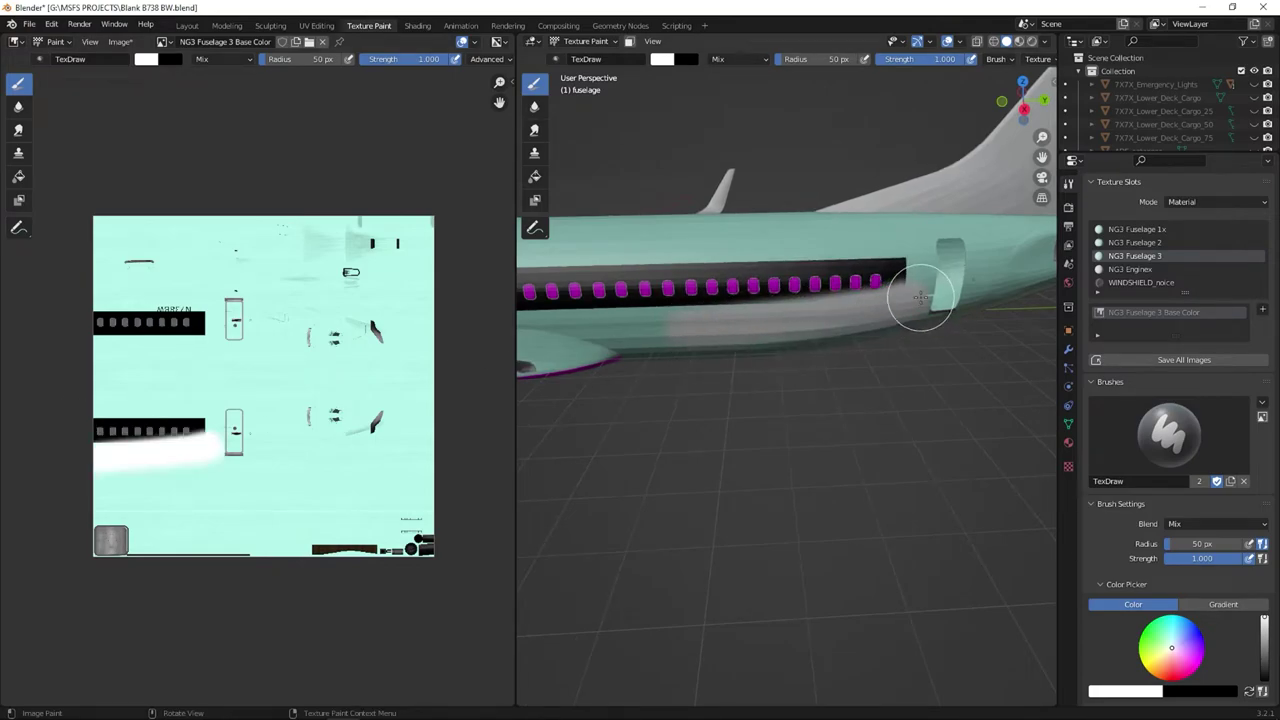
pyautogui.hotkey('ctrl', 'z')
pyautogui.moveTo(771, 251)
pyautogui.mouseDown()
pyautogui.moveTo(886, 286)
pyautogui.moveTo(790, 255)
pyautogui.moveTo(783, 340)
pyautogui.moveTo(901, 328)
pyautogui.mouseUp()
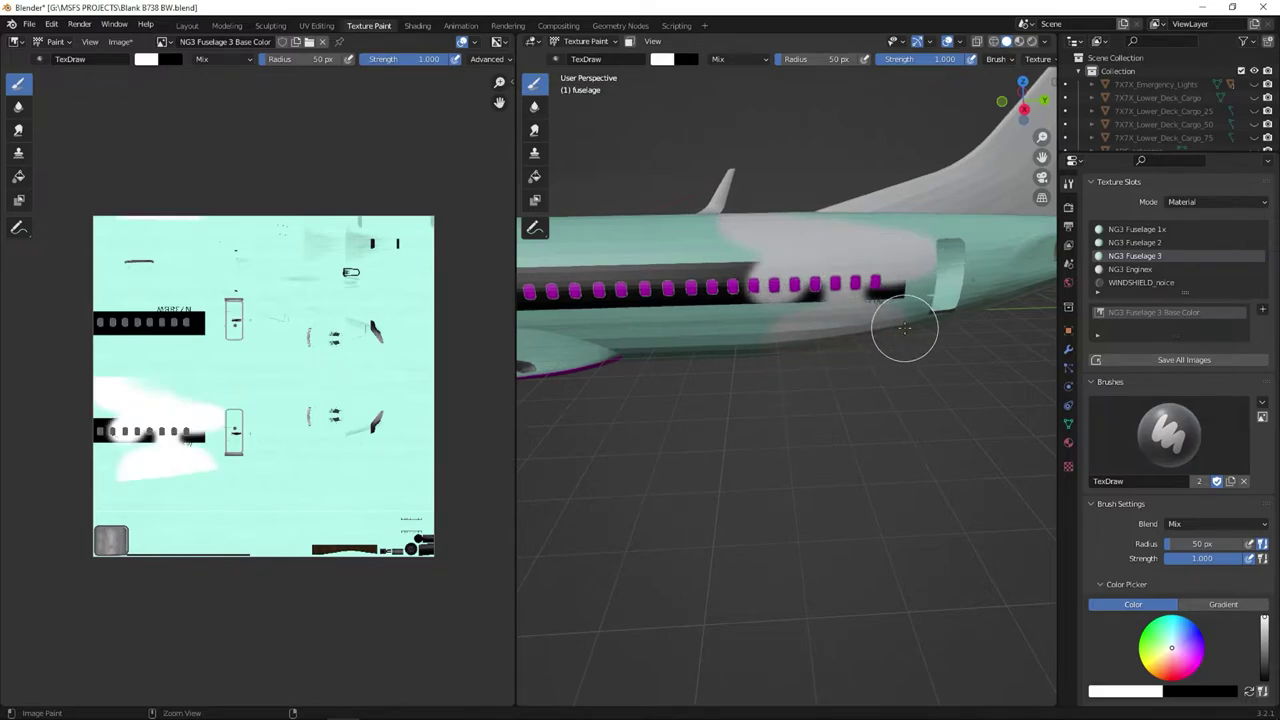
pyautogui.hotkey('ctrl', 'z')
# View the rear fuselage and tail in right orthographic view.
pyautogui.moveTo(909, 379); pyautogui.dragTo(839, 380, button='middle')
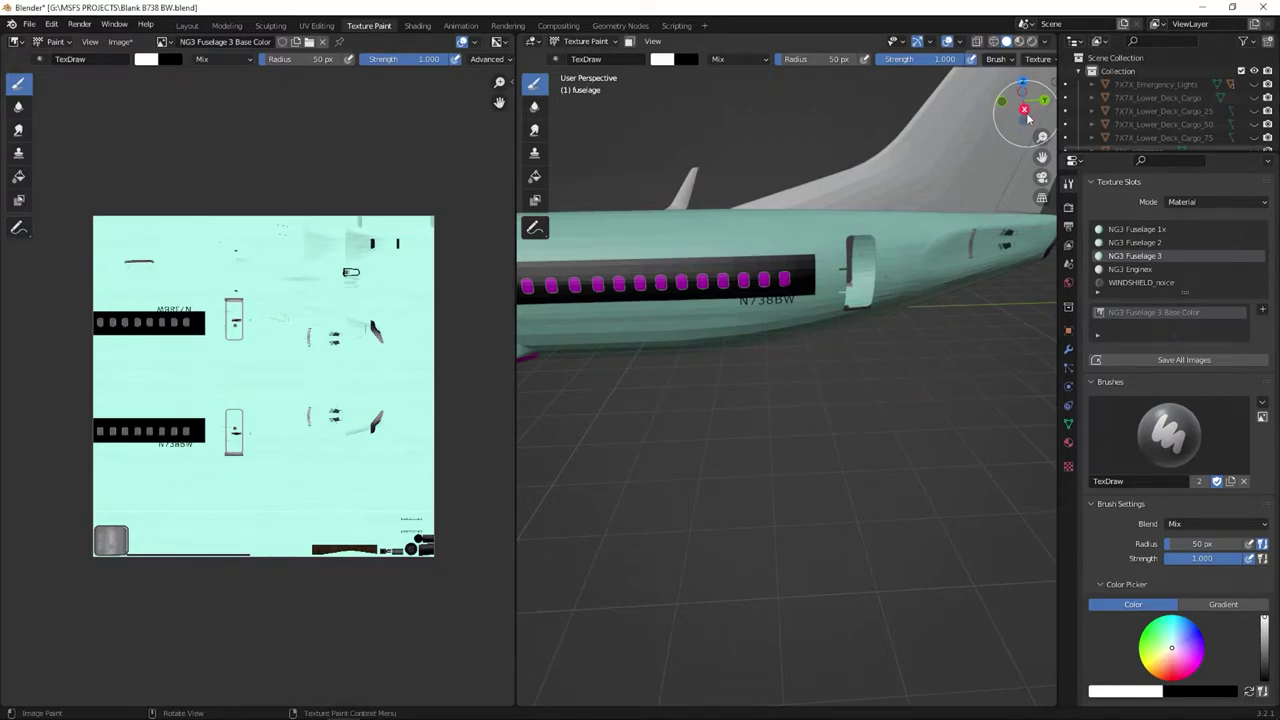
pyautogui.click(1023, 109)
pyautogui.scroll(-3, 850, 310)
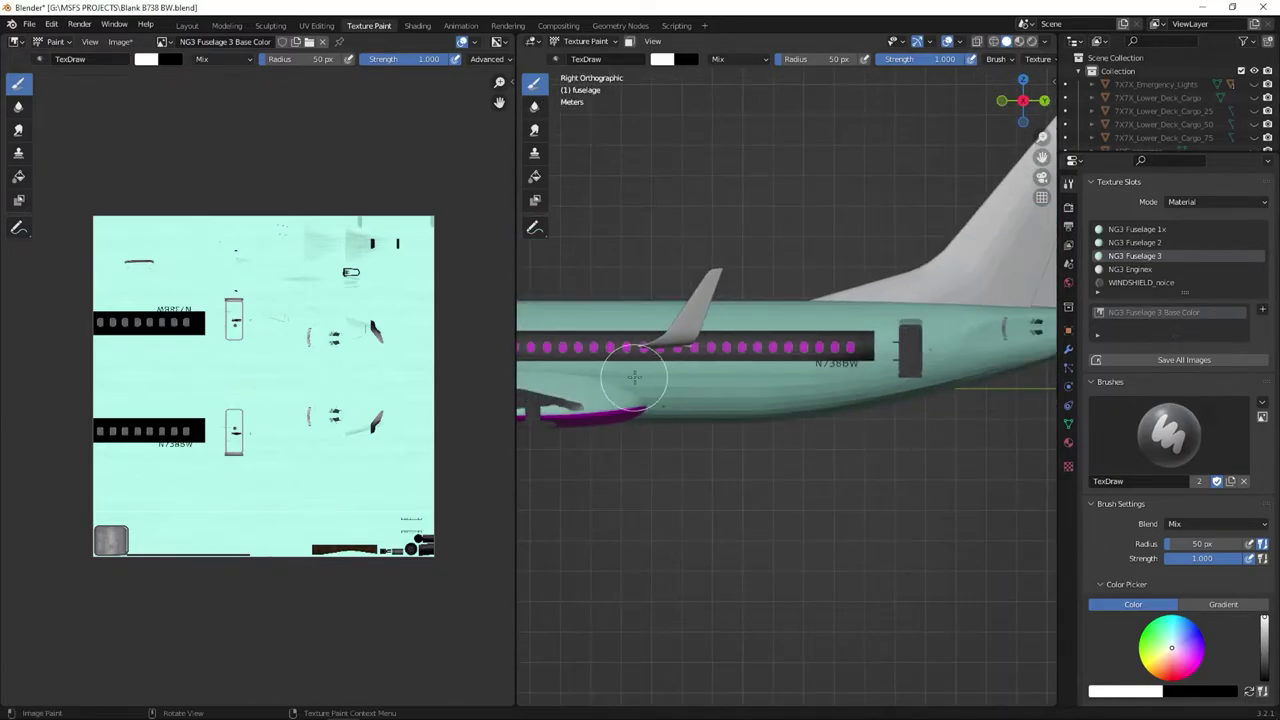
# In Photoshop, restore the uncropped fuselage master and export PMDG_NG3_TAIL_ALBD.psd as a PNG.
pyautogui.click(279, 708)
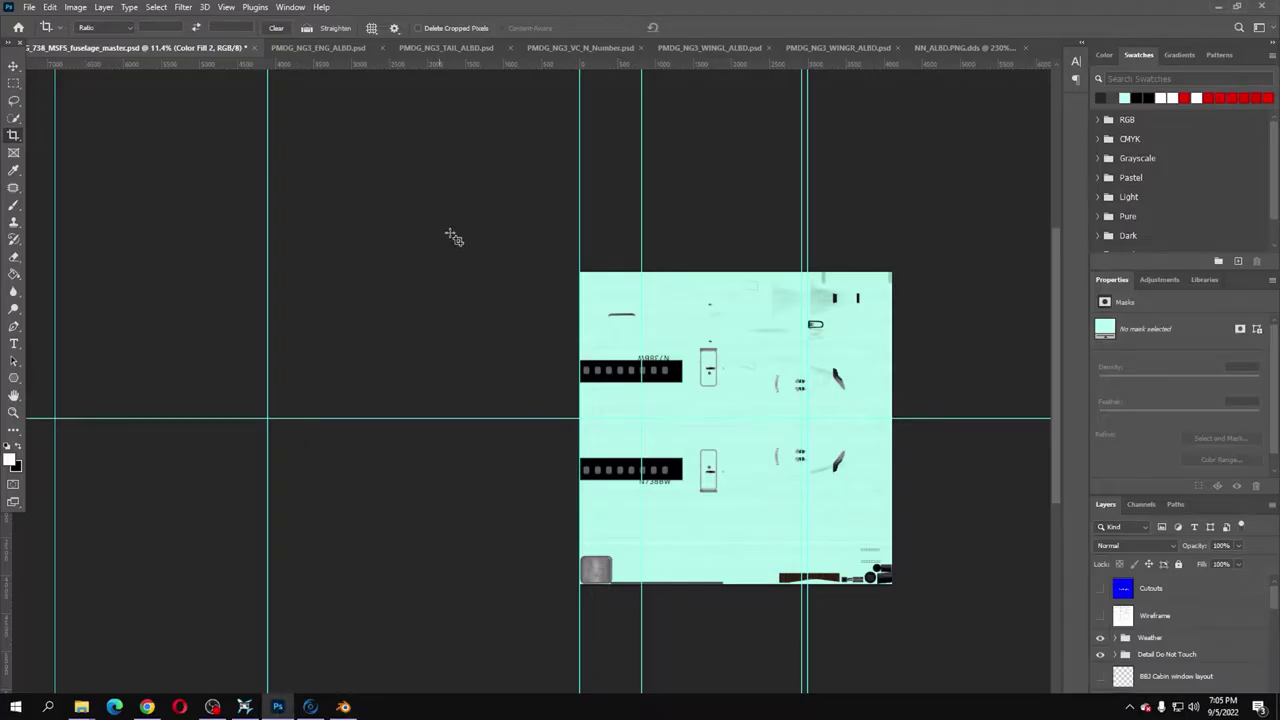
pyautogui.moveTo(757, 261); pyautogui.dragTo(323, 260)
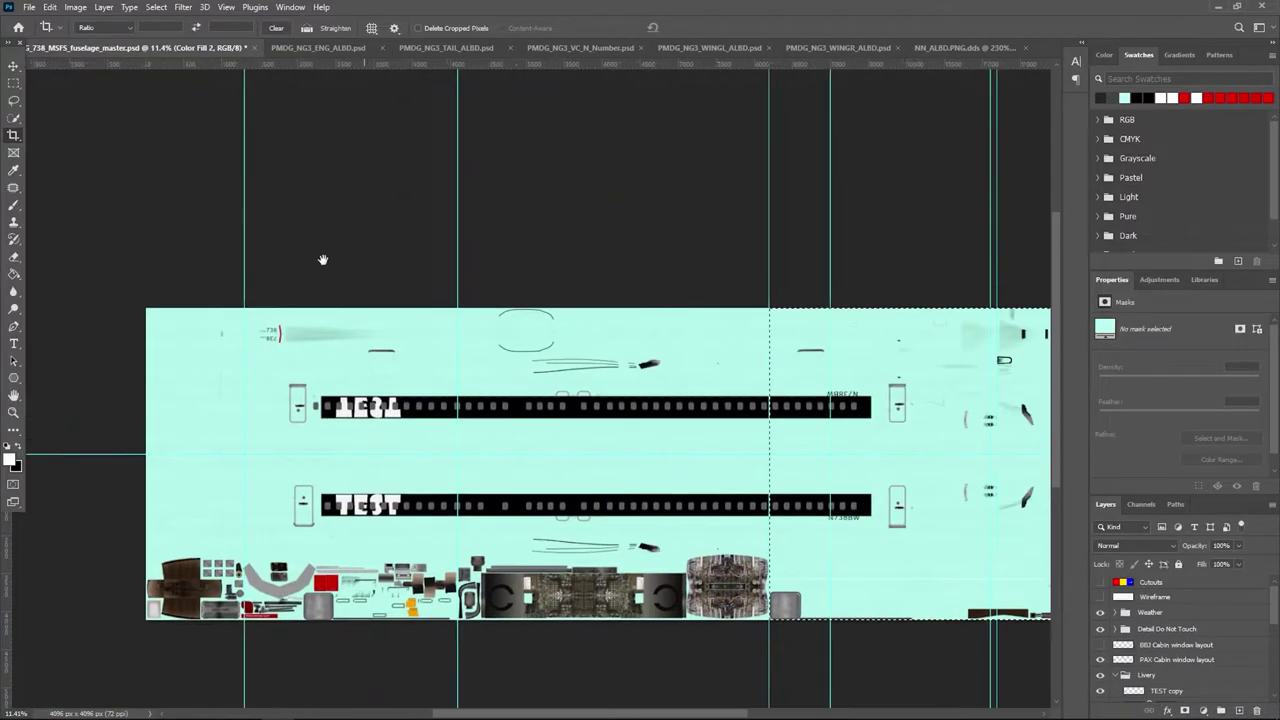
pyautogui.click(432, 48)
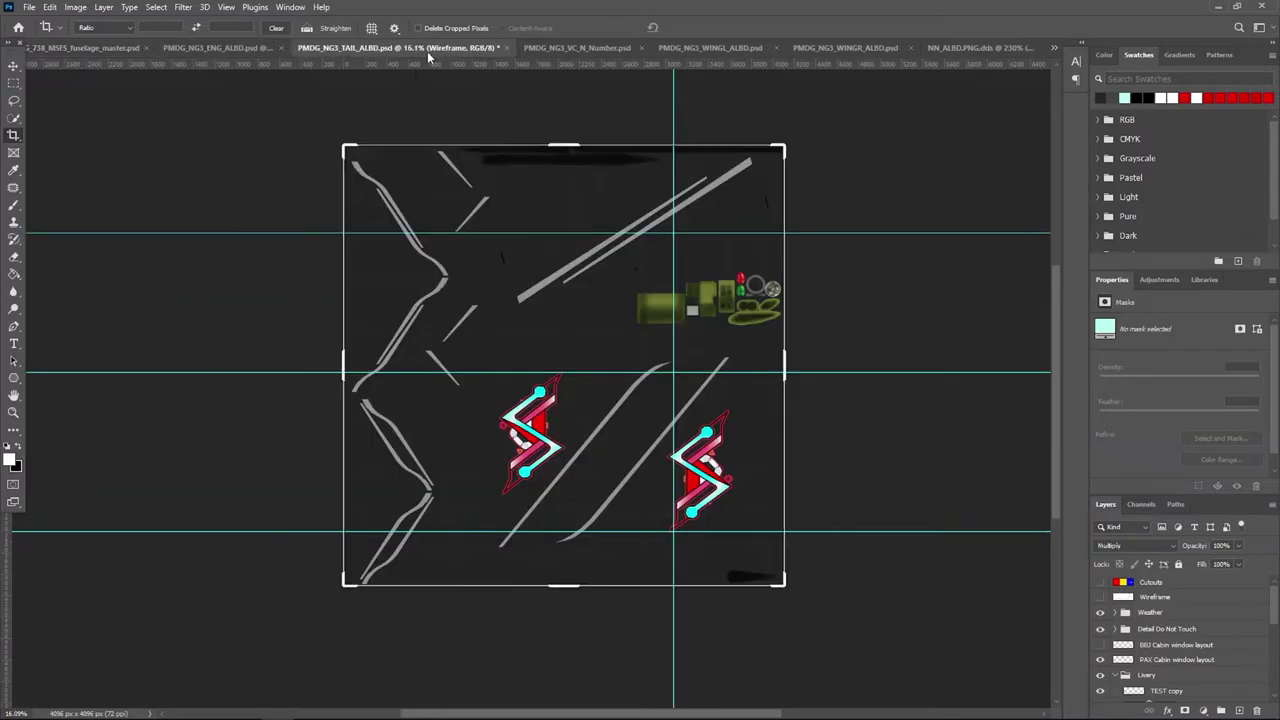
pyautogui.click(27, 7)
pyautogui.click(237, 237)
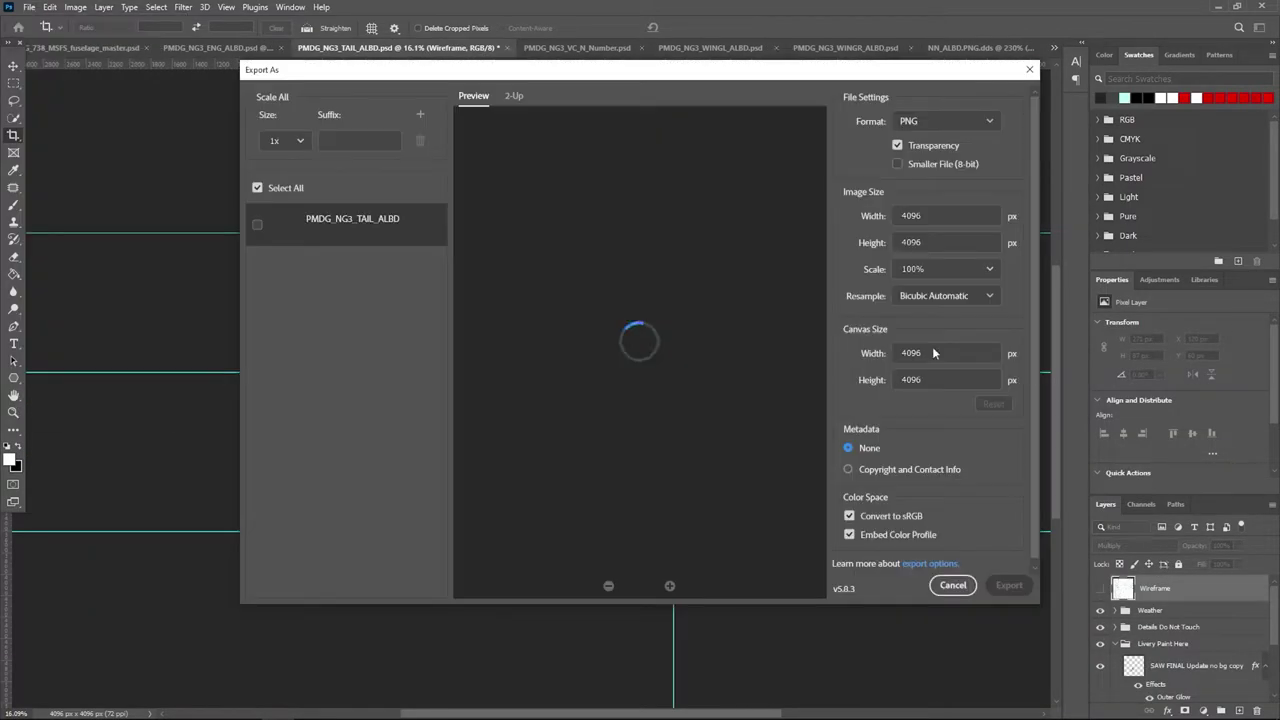
pyautogui.click(1007, 586)
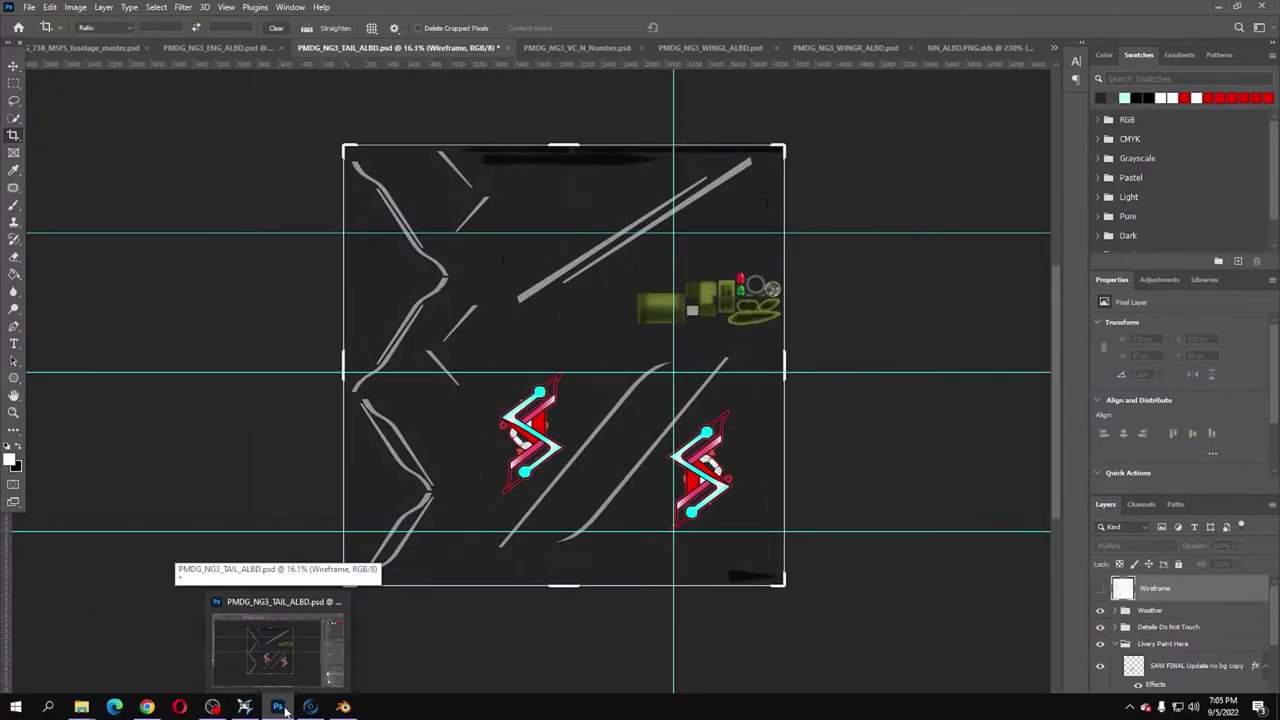
# In Blender, select the vertical_tail object in the Layout workspace and open it in the Texture Paint workspace.
pyautogui.click(345, 708)
pyautogui.click(343, 706)
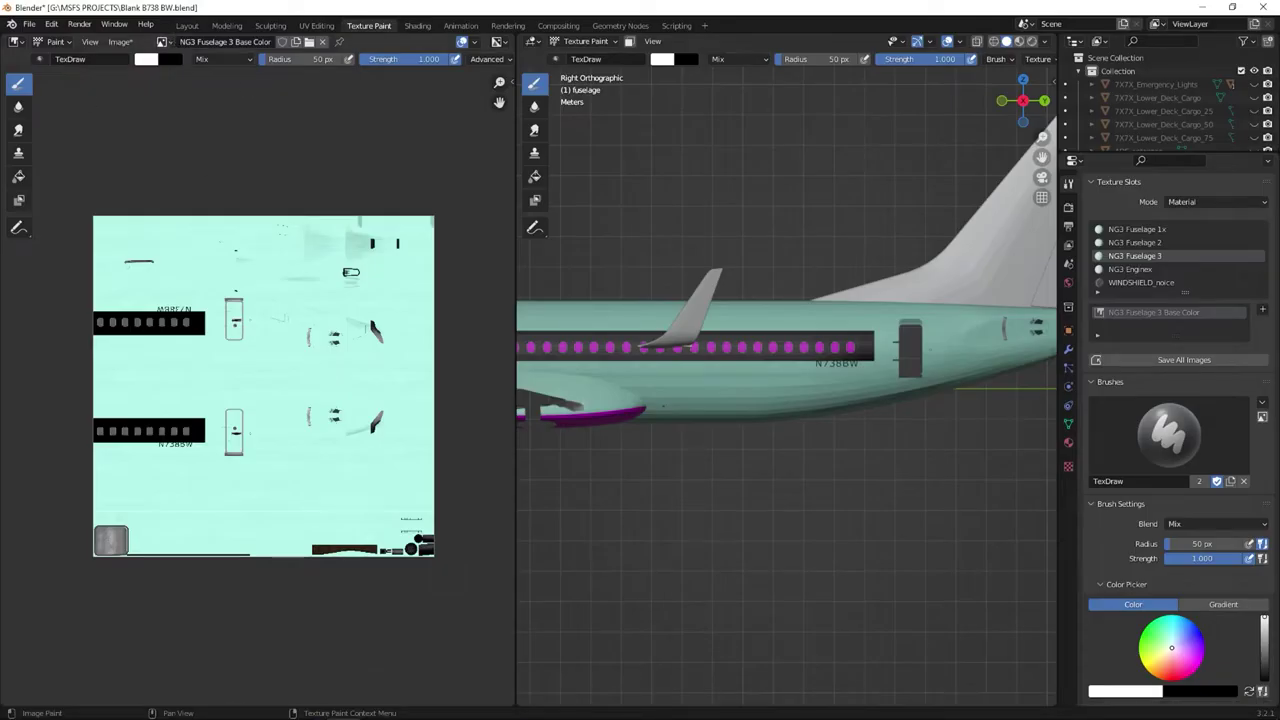
pyautogui.click(163, 41)
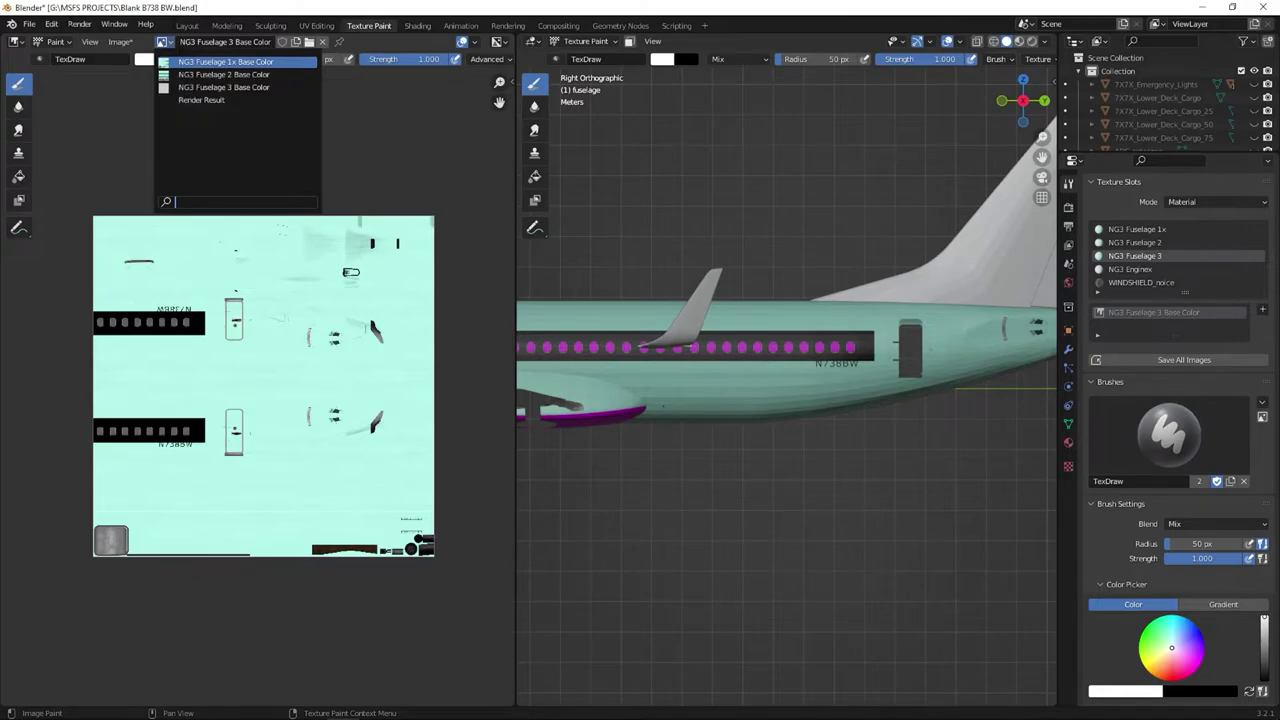
pyautogui.click(197, 25)
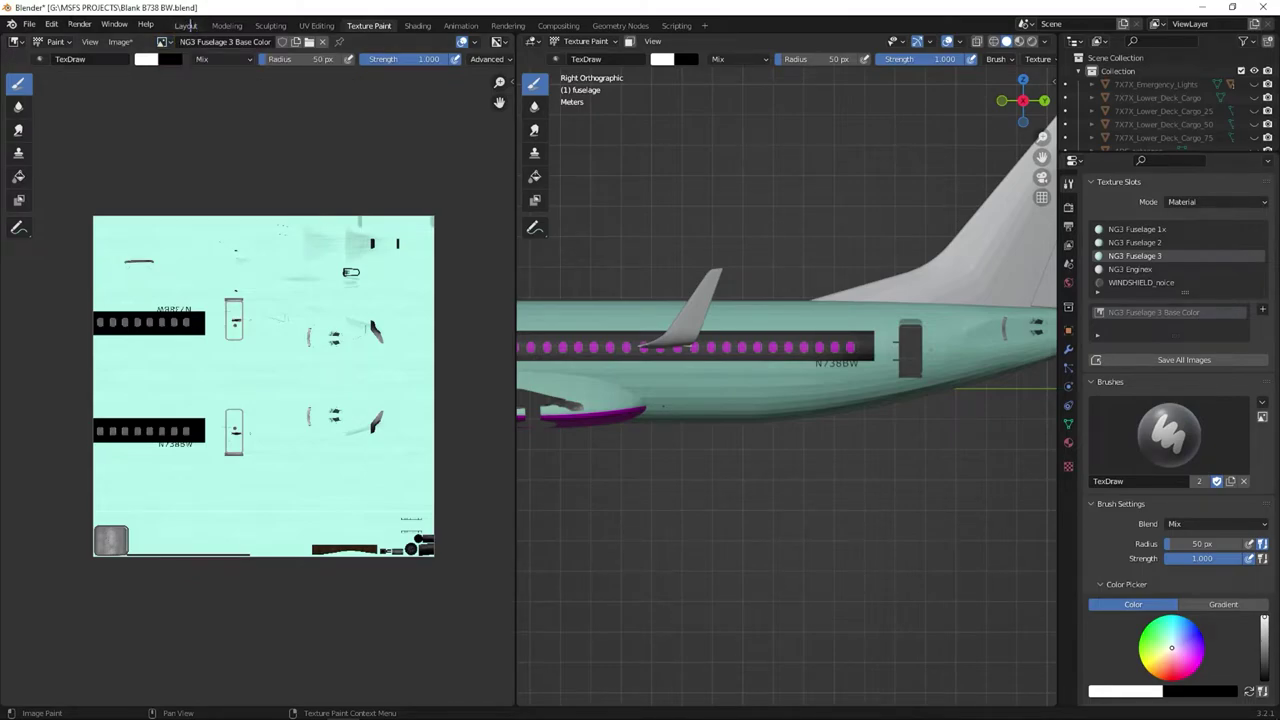
pyautogui.click(187, 25)
pyautogui.click(812, 208)
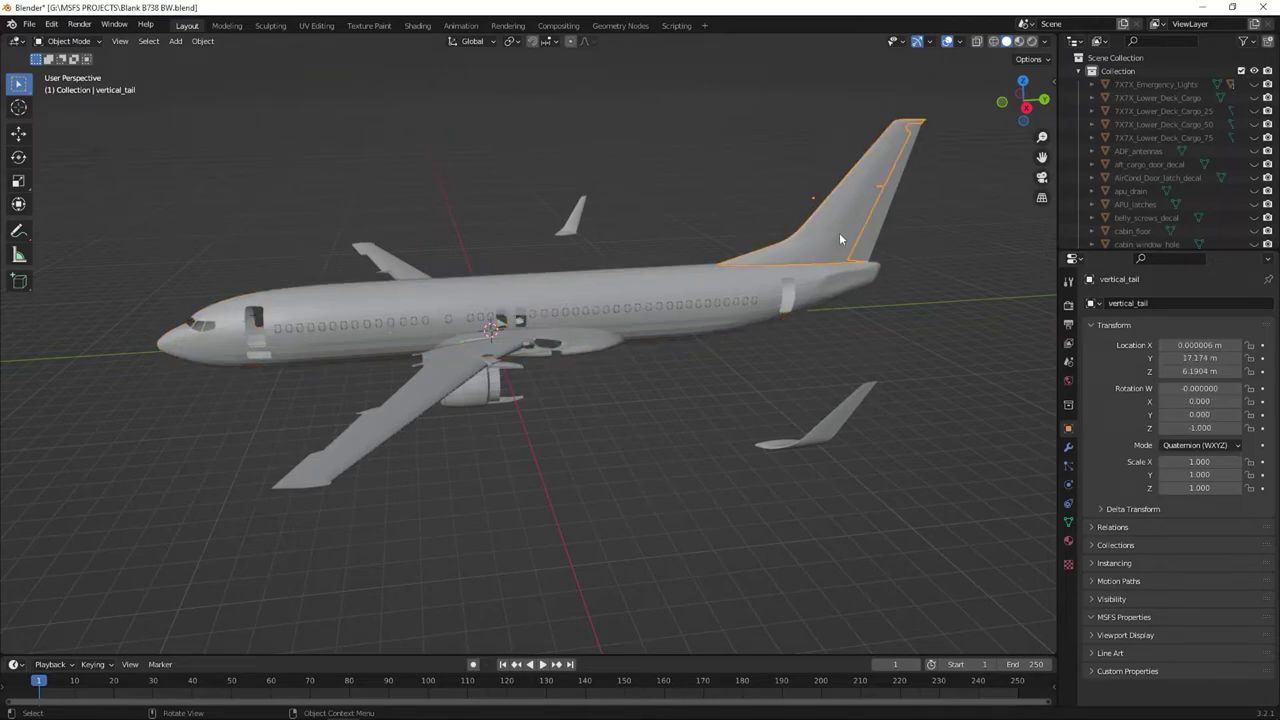
pyautogui.click(838, 232)
pyautogui.click(369, 25)
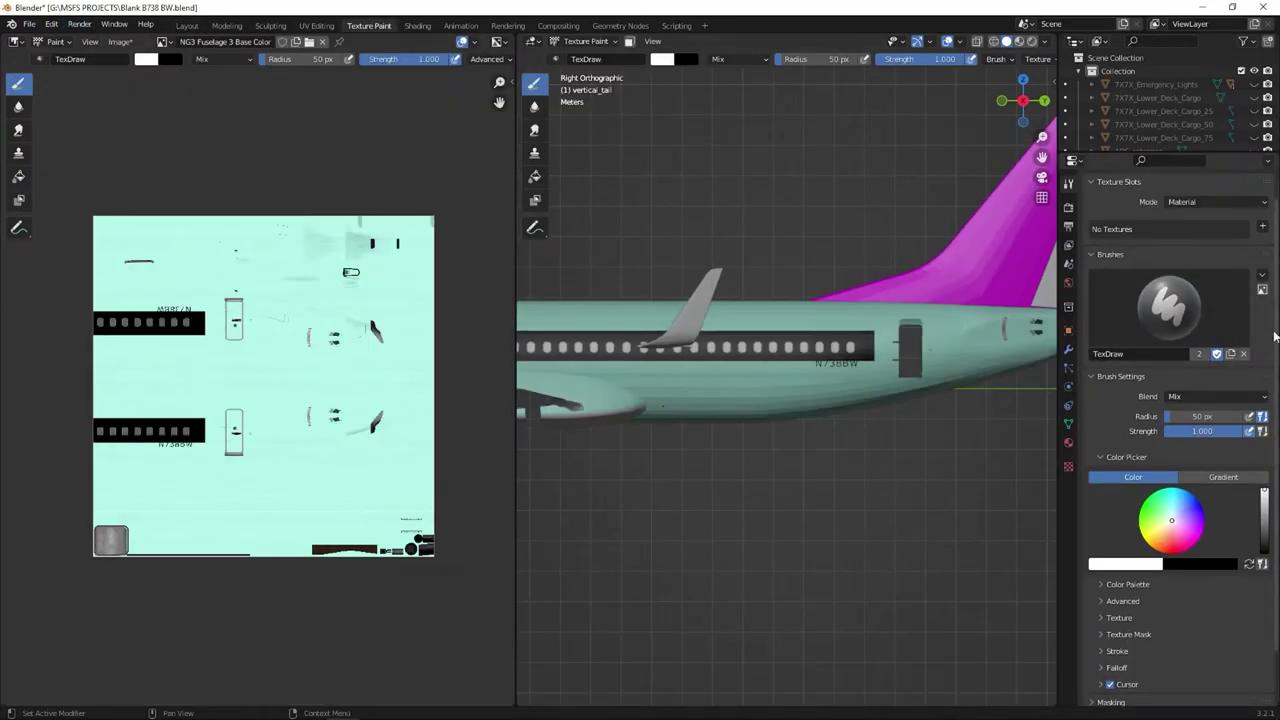
# Add a blank 4096 × 4096 px Base Color paint slot to the vertical tail's material.
pyautogui.click(1263, 229)
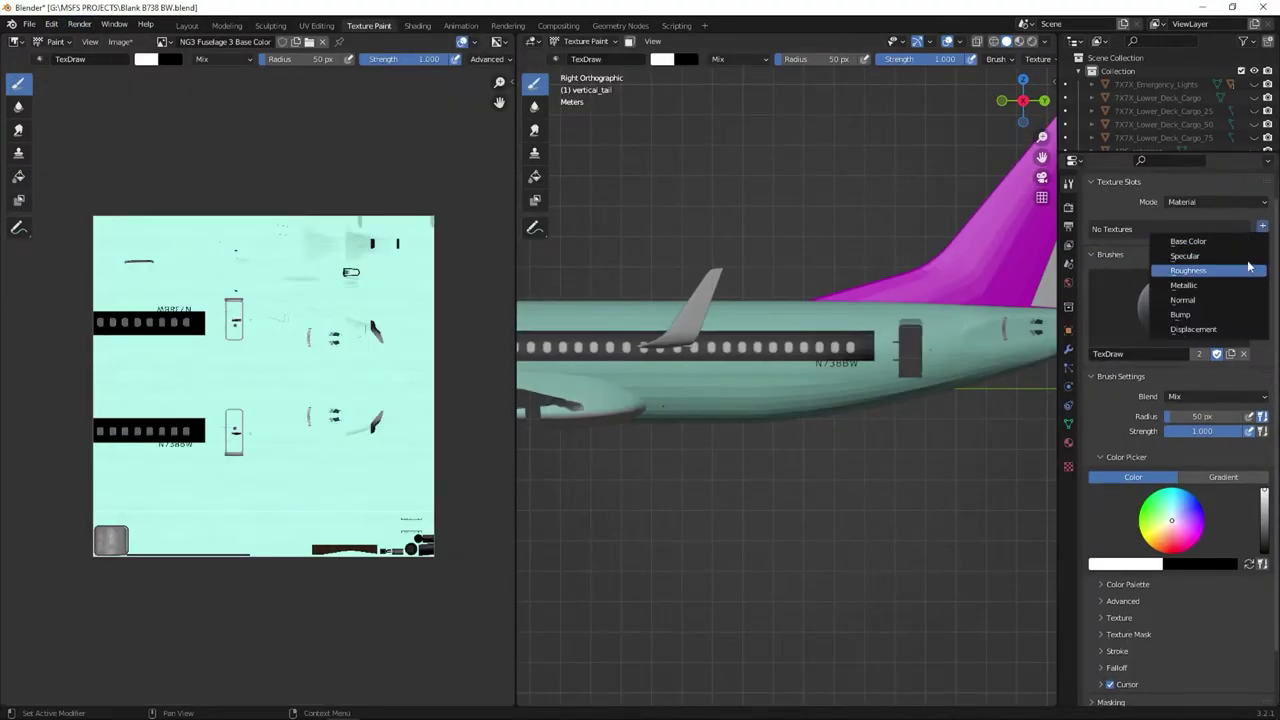
pyautogui.click(1248, 249)
pyautogui.click(1220, 382)
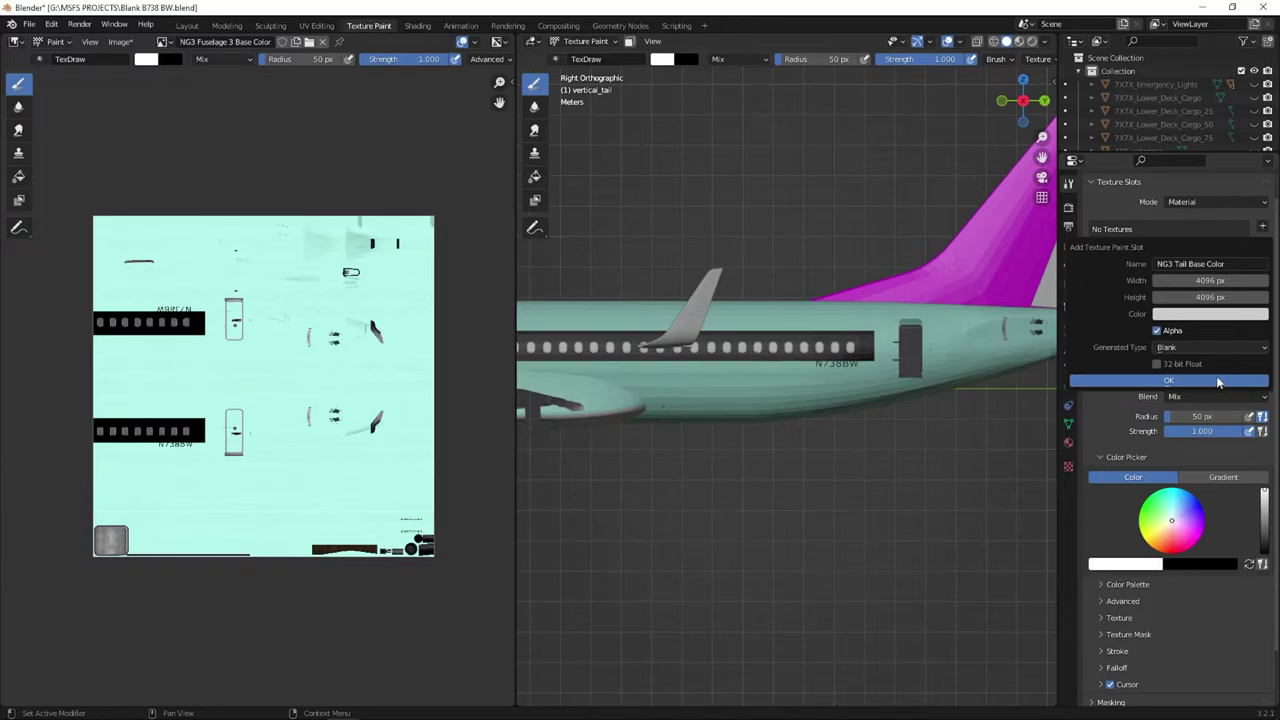
# Display the NG3 Tail Base Color image and replace it with PMDG_NG3_TAIL_ALBD.png from the livery project's pngs folder.
pyautogui.click(163, 42)
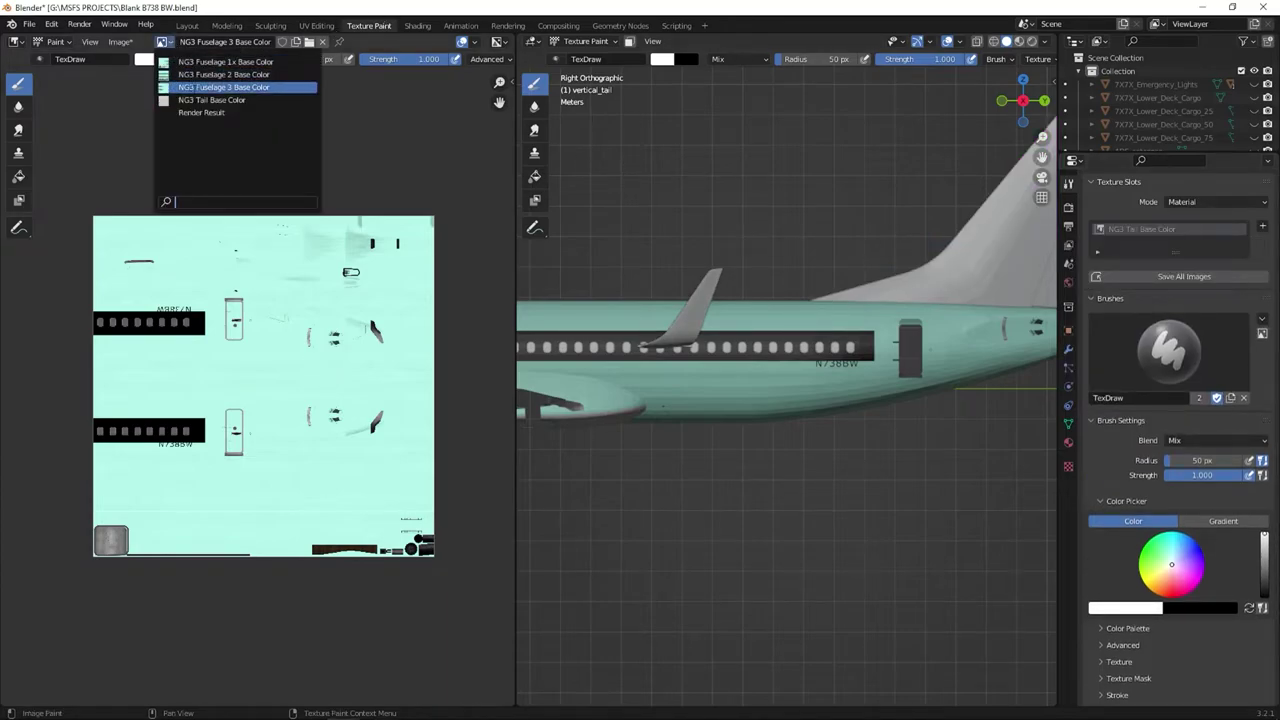
pyautogui.click(205, 100)
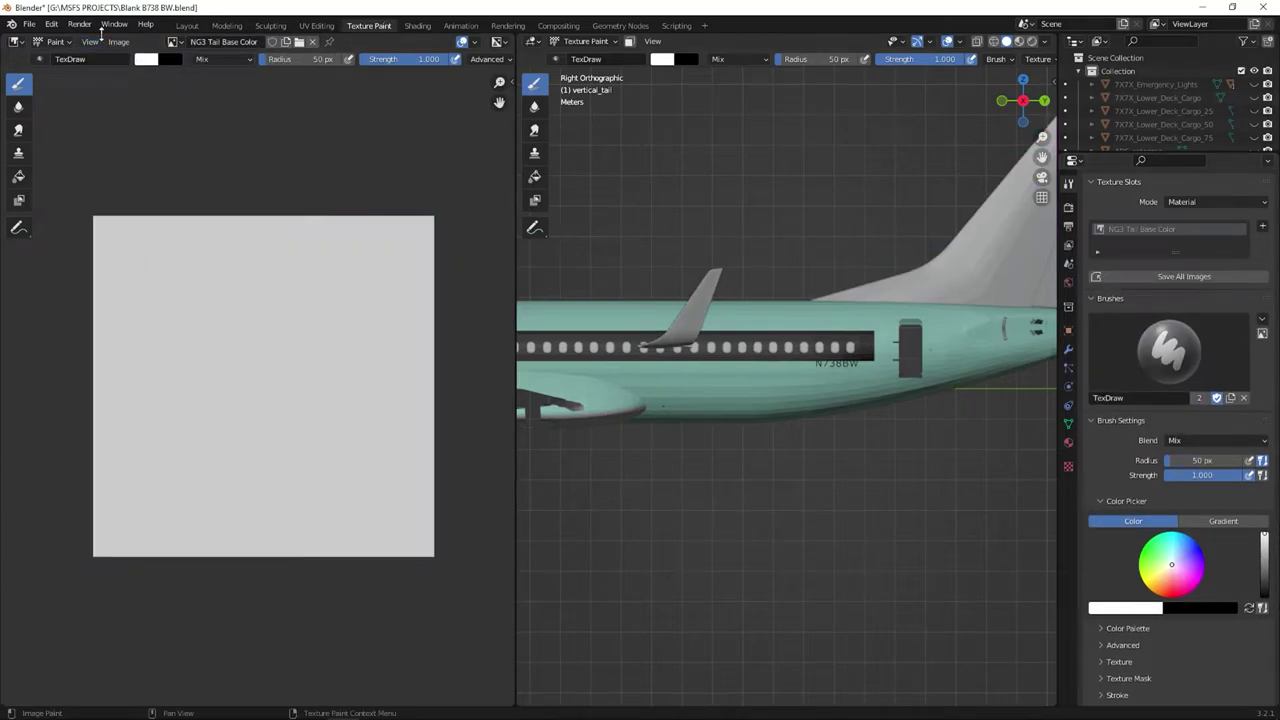
pyautogui.click(118, 42)
pyautogui.click(130, 104)
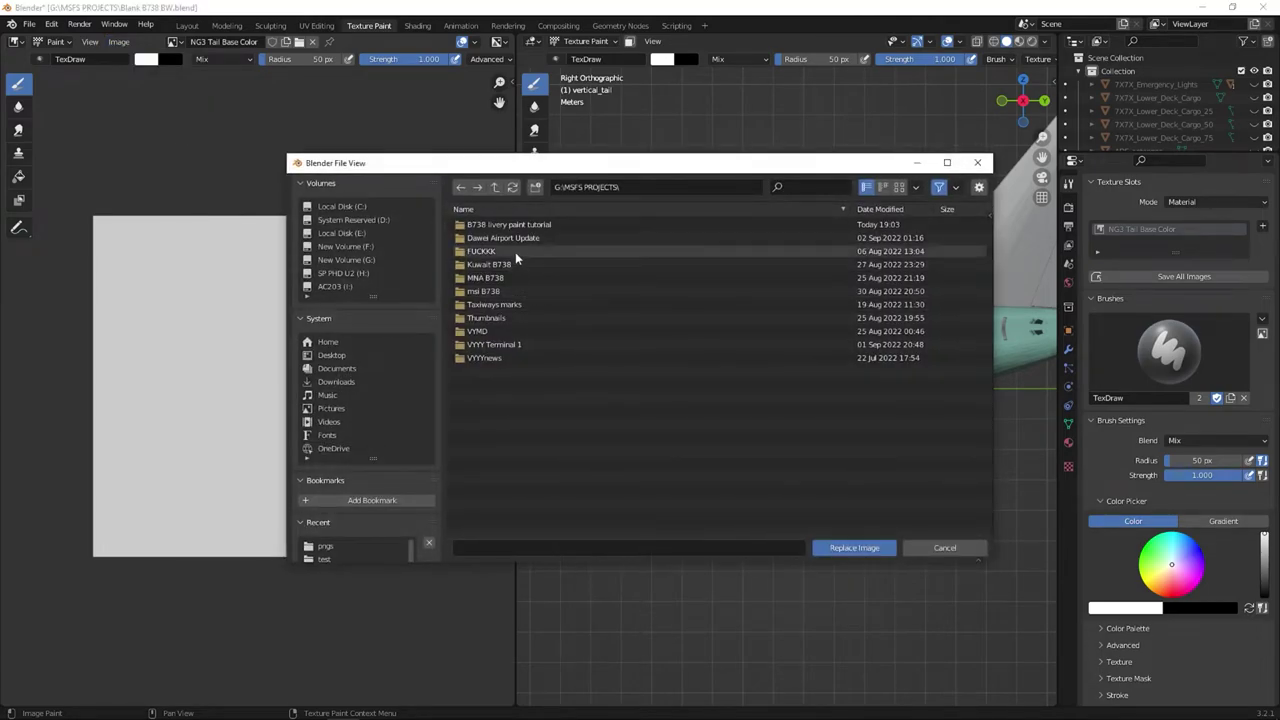
pyautogui.doubleClick(520, 225)
pyautogui.doubleClick(529, 224)
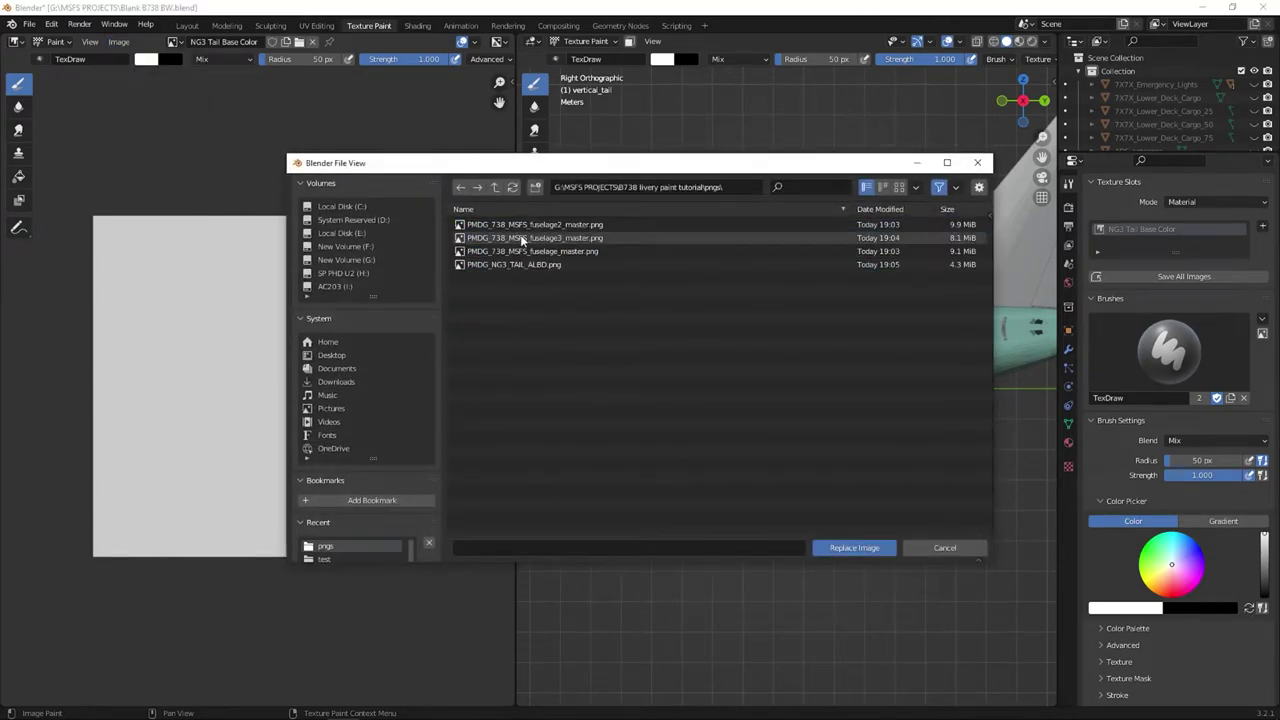
pyautogui.doubleClick(517, 265)
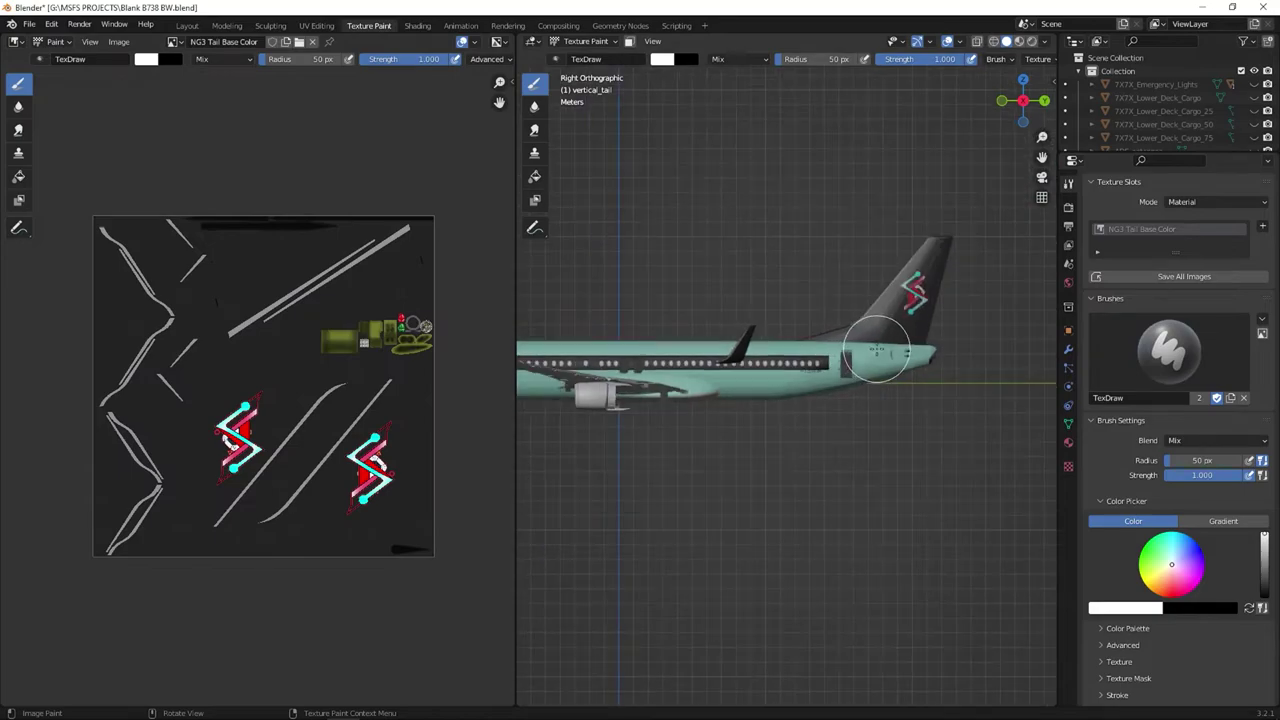
pyautogui.scroll(-4, 643, 340)
pyautogui.scroll(4, 630, 342)
pyautogui.keyDown('shift'); pyautogui.moveTo(709, 356); pyautogui.dragTo(812, 373, button='middle'); pyautogui.keyUp('shift')
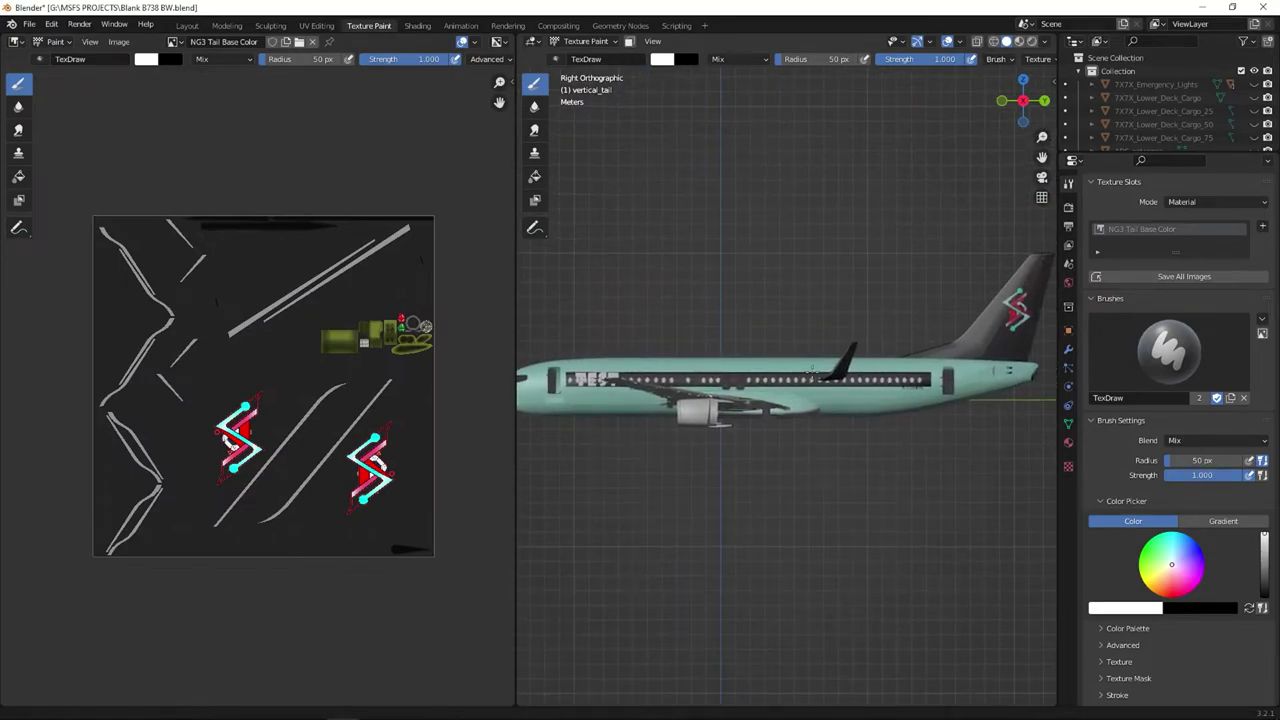
pyautogui.scroll(-2, 813, 370)
pyautogui.scroll(2, 813, 371)
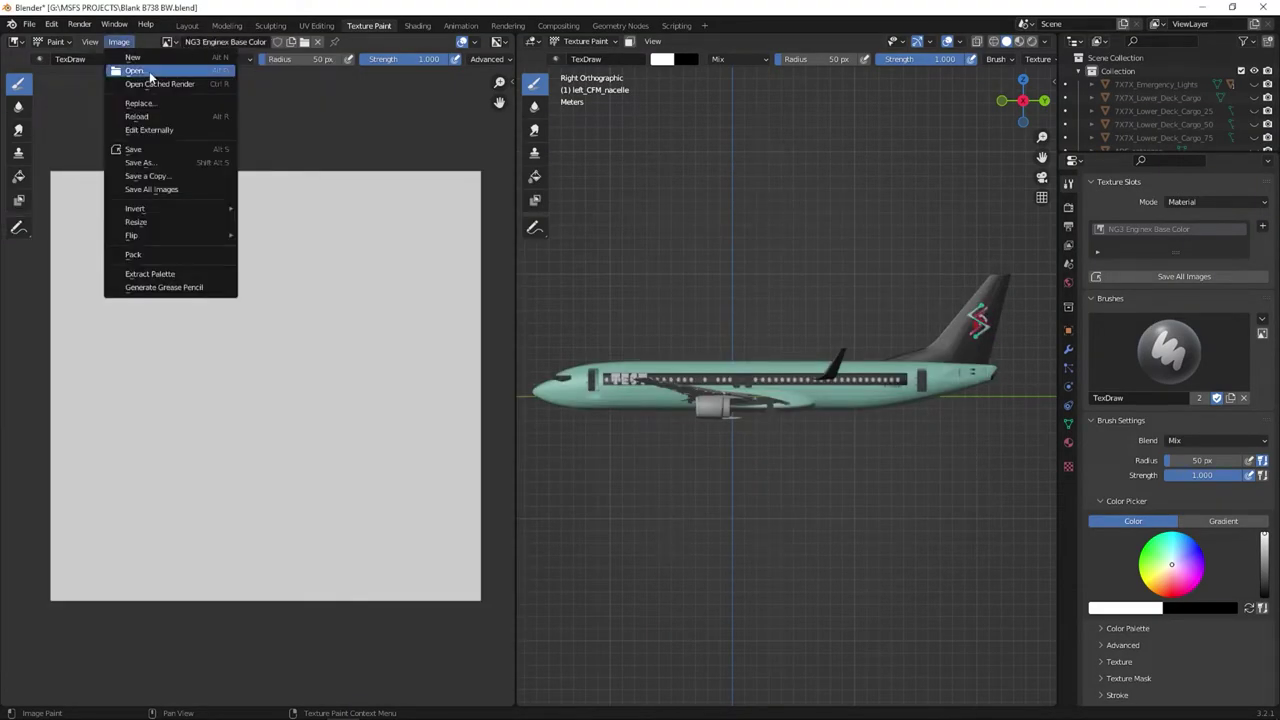
# Replace the blank NG3 Enginex Base Color image with PMDG_NG3_ENG_ALBD.png from the livery project's pngs folder.
pyautogui.click(150, 105)
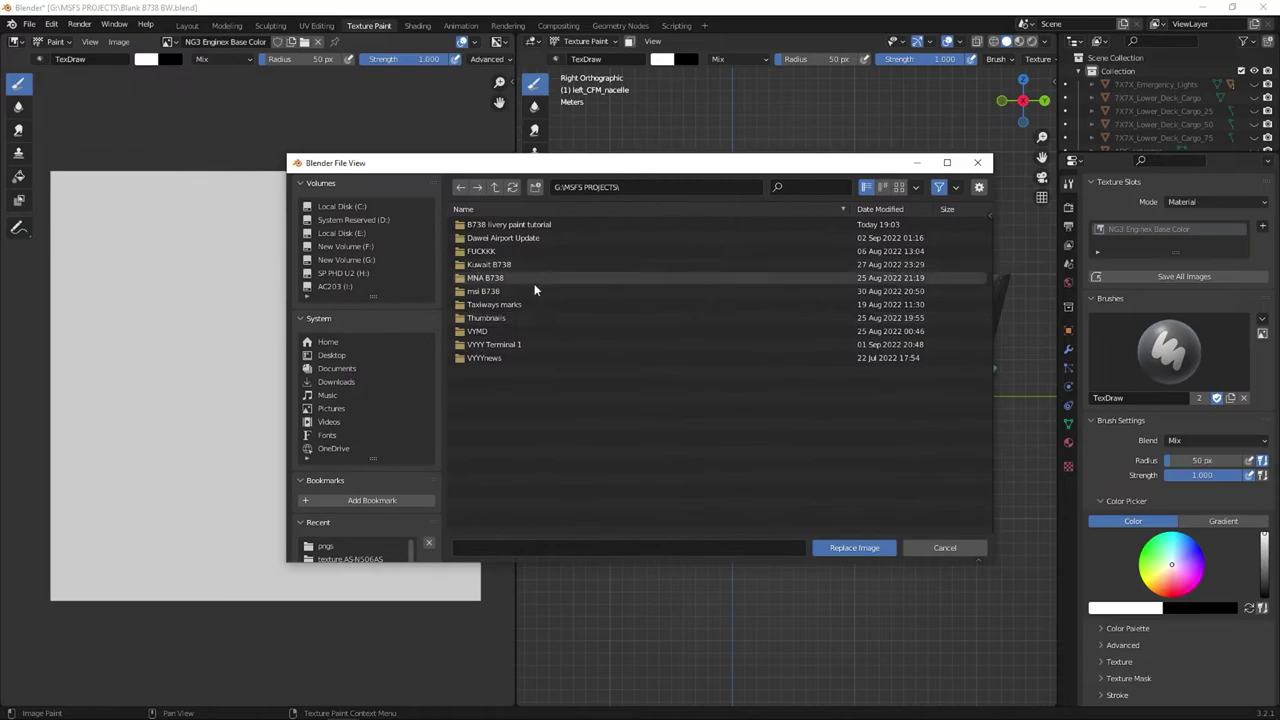
pyautogui.doubleClick(503, 222)
pyautogui.doubleClick(502, 240)
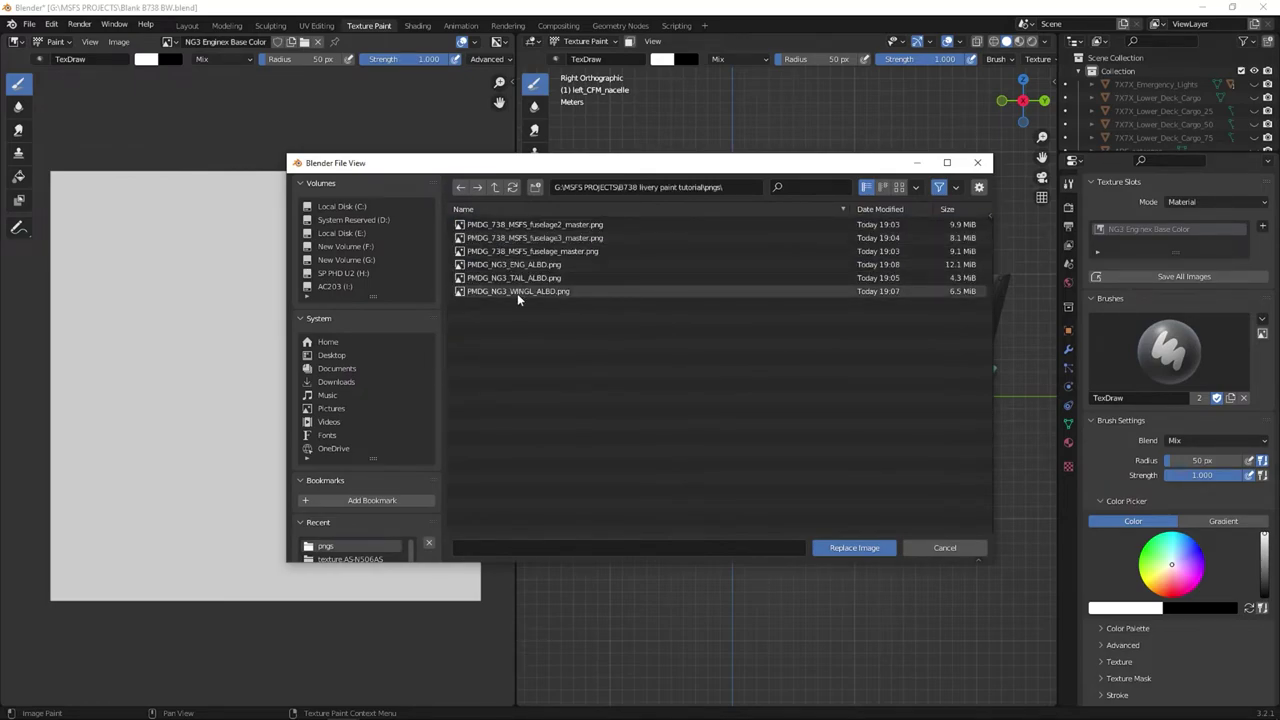
pyautogui.doubleClick(515, 264)
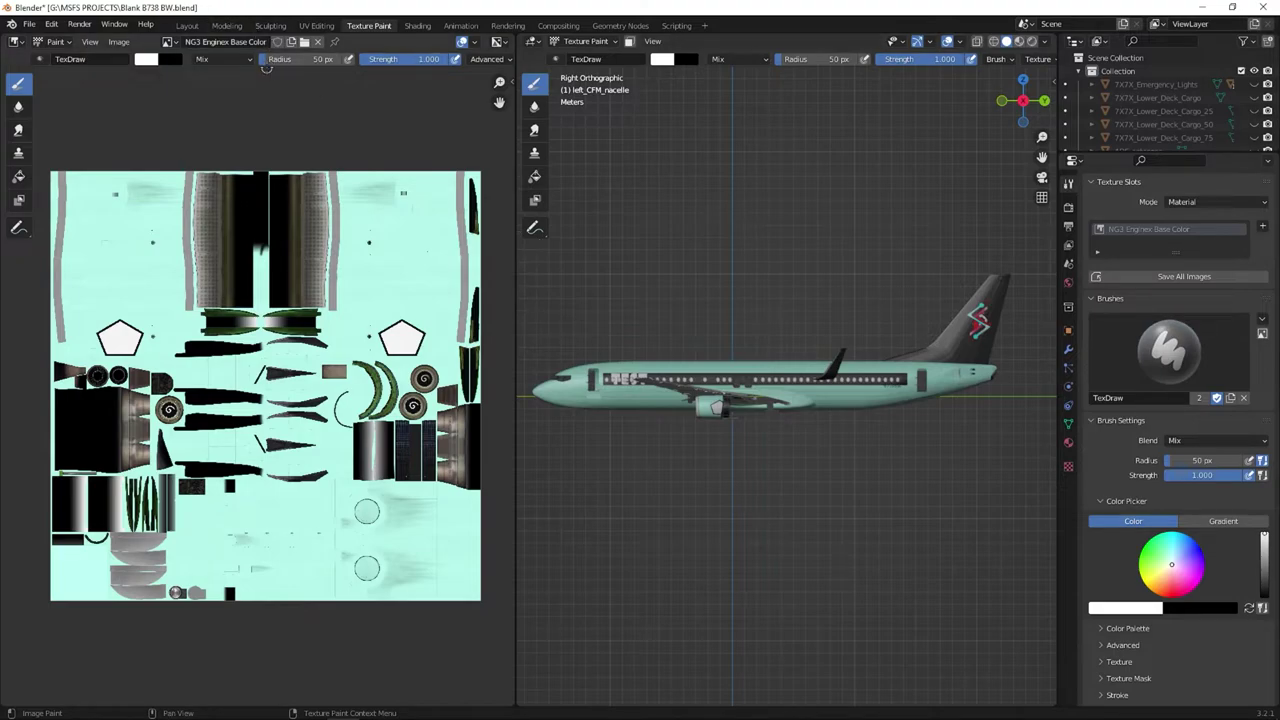
pyautogui.click(169, 42)
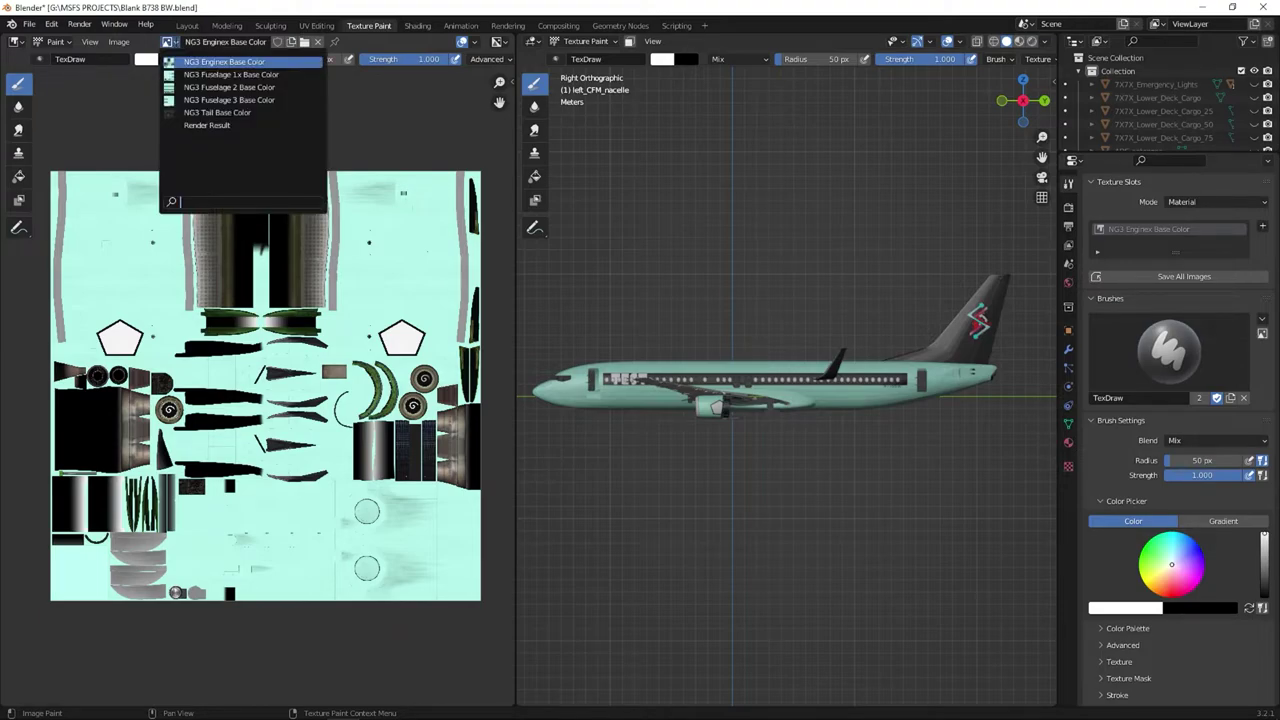
pyautogui.click(175, 42)
# Select the wing object for texture painting and add a blank 4096 × 4096 px Base Color paint slot to its NG3 Right Wing material.
pyautogui.click(180, 25)
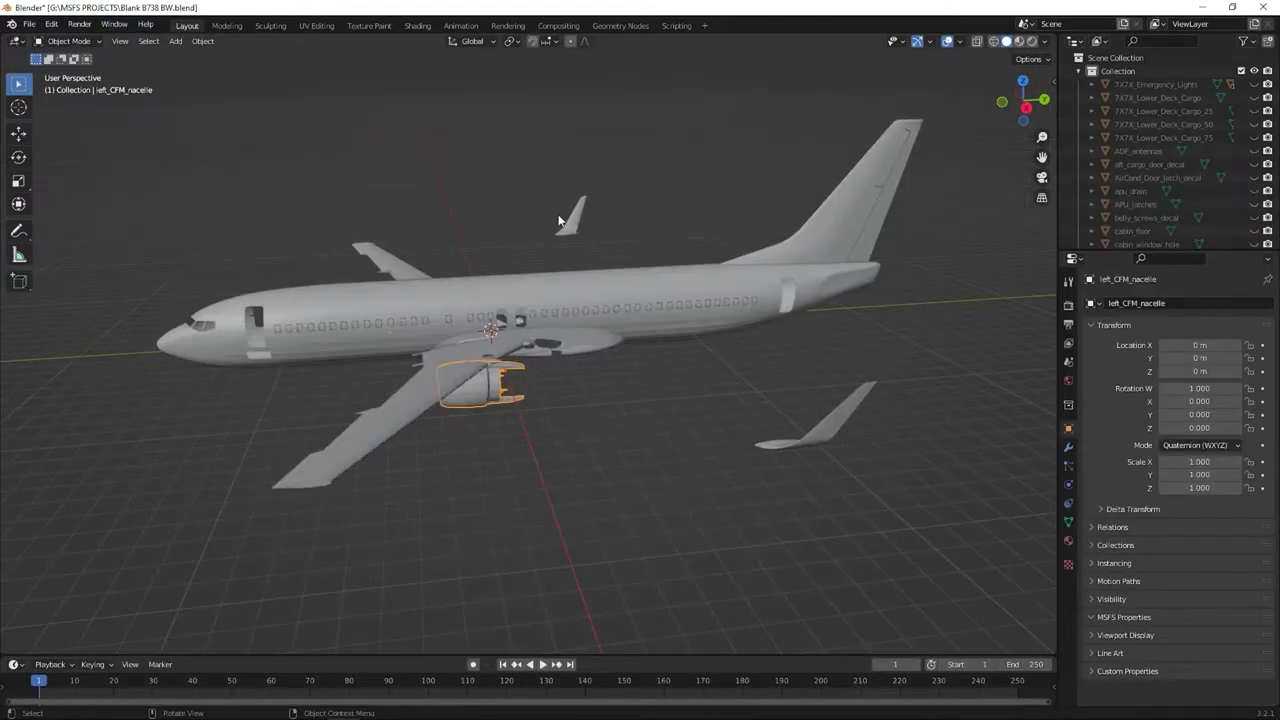
pyautogui.click(661, 394)
pyautogui.click(404, 264)
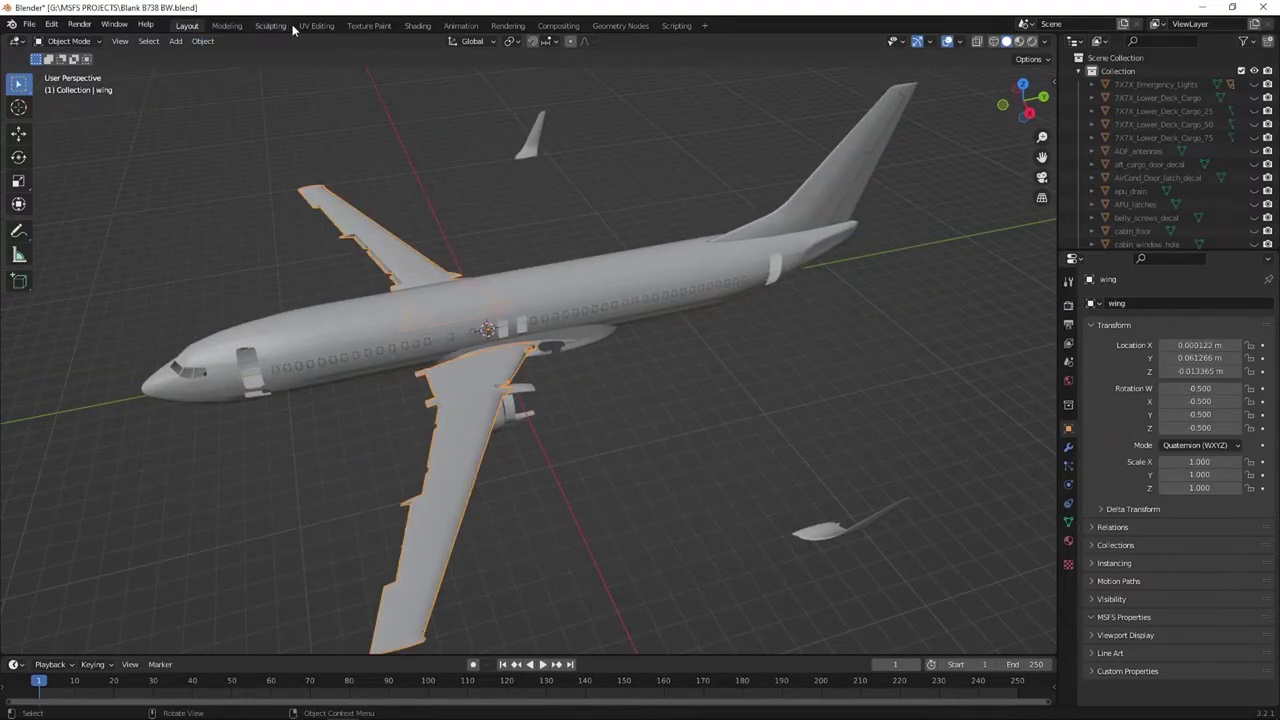
pyautogui.click(368, 25)
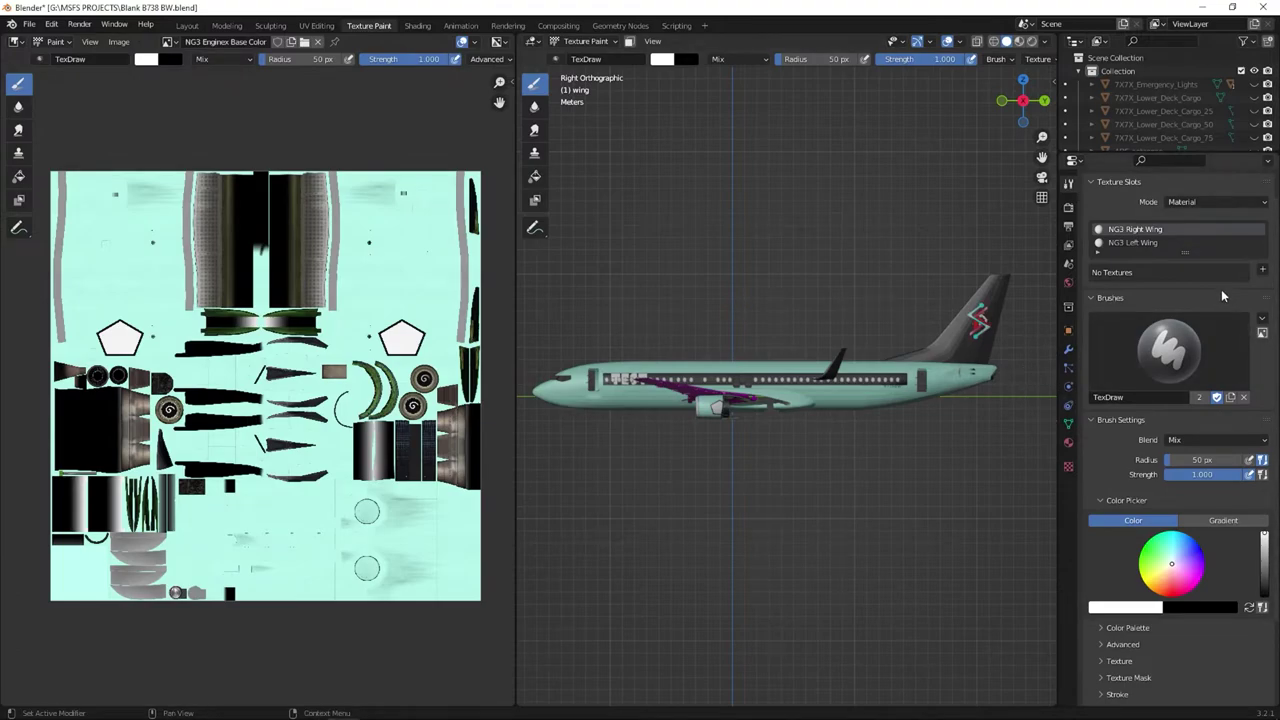
pyautogui.click(1263, 270)
pyautogui.click(1240, 285)
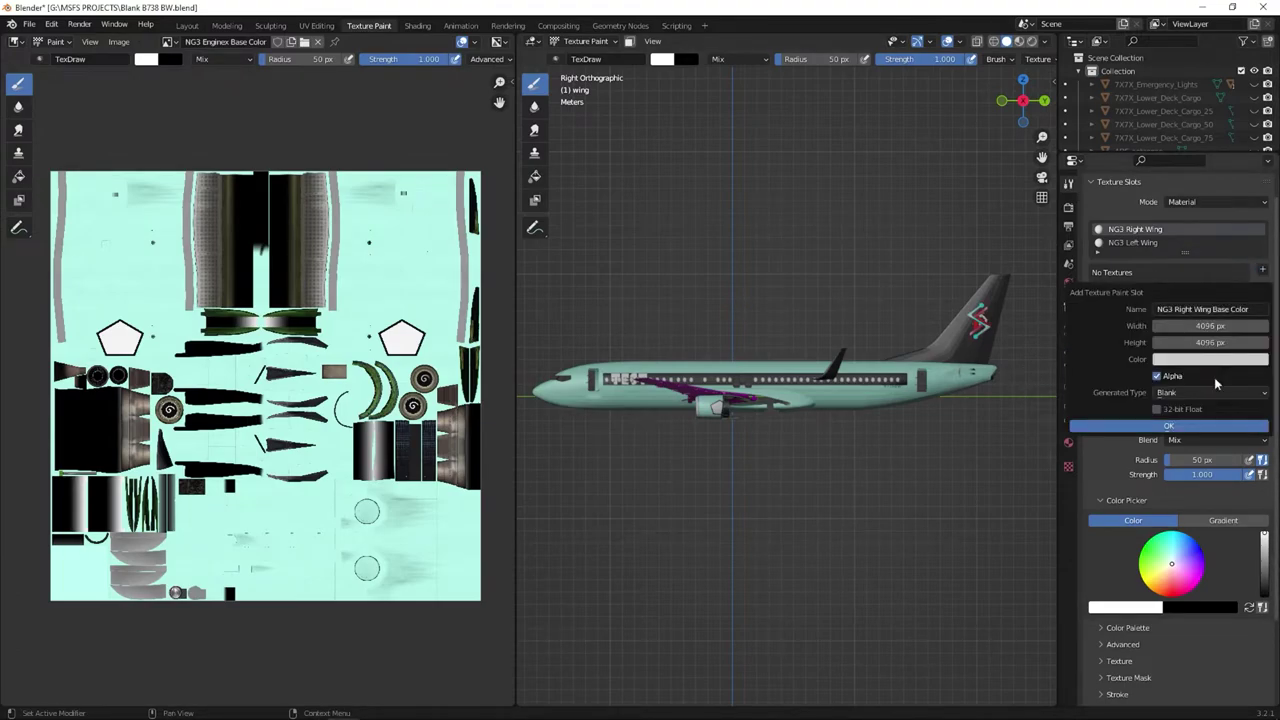
pyautogui.click(1215, 427)
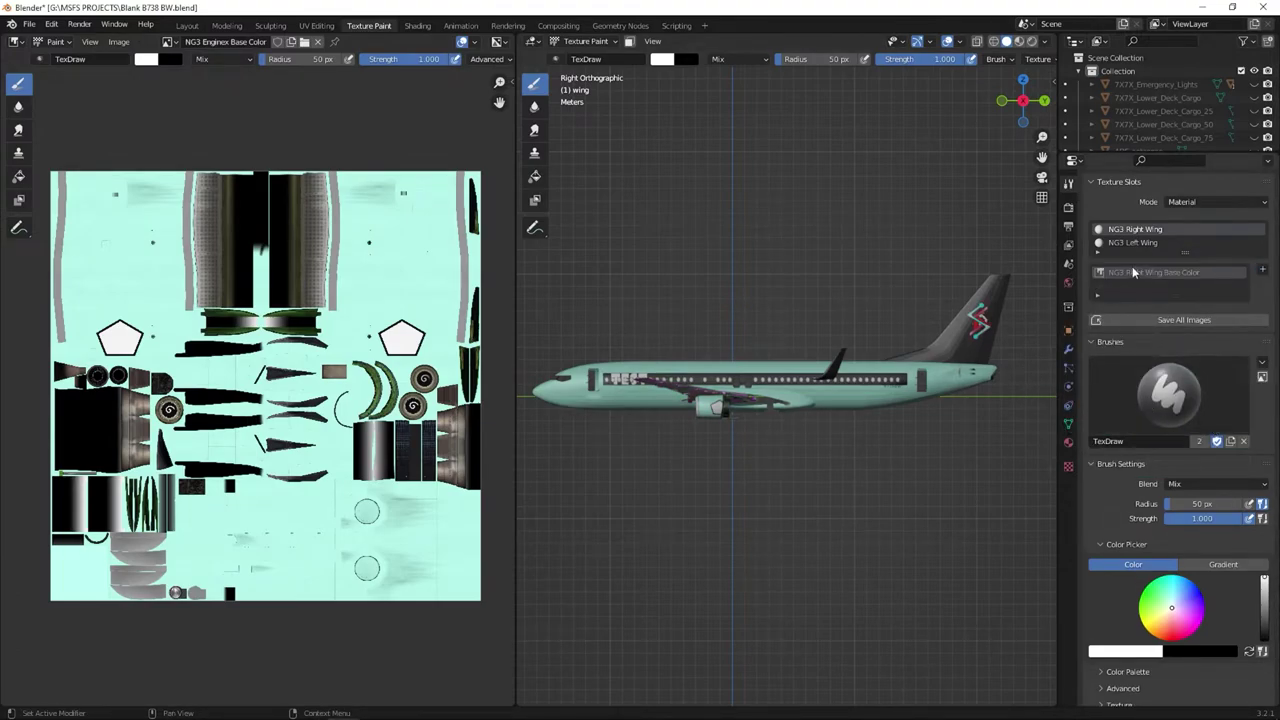
# Add a blank 4096 × 4096 px Base Color paint slot to the wing's NG3 Left Wing material.
pyautogui.click(1147, 243)
pyautogui.moveTo(905, 328); pyautogui.dragTo(922, 408, button='middle')
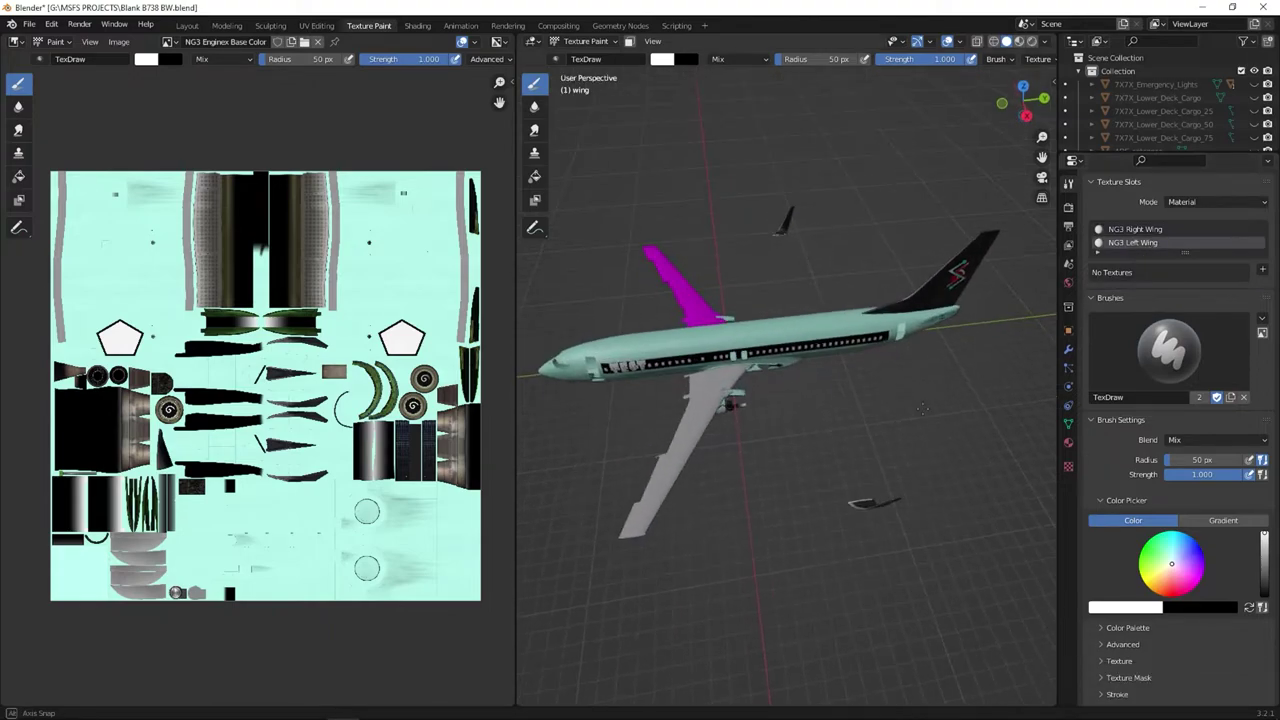
pyautogui.click(1263, 271)
pyautogui.click(1186, 283)
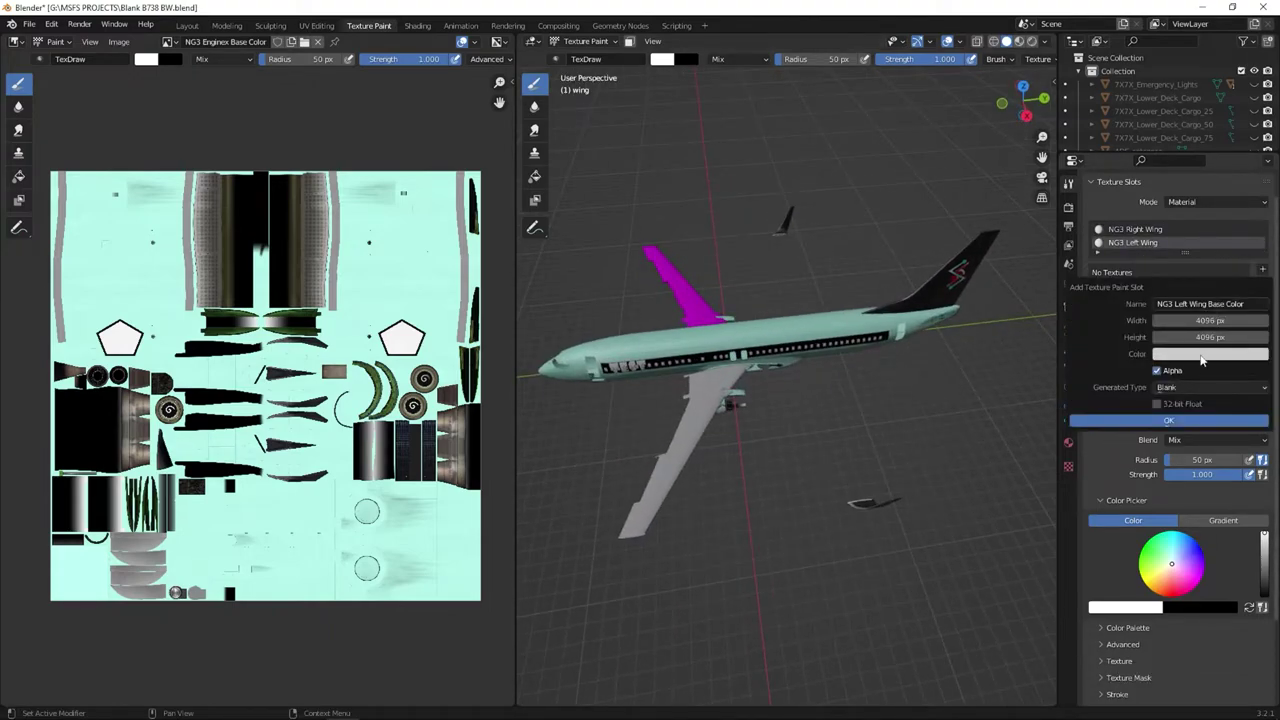
pyautogui.click(1190, 426)
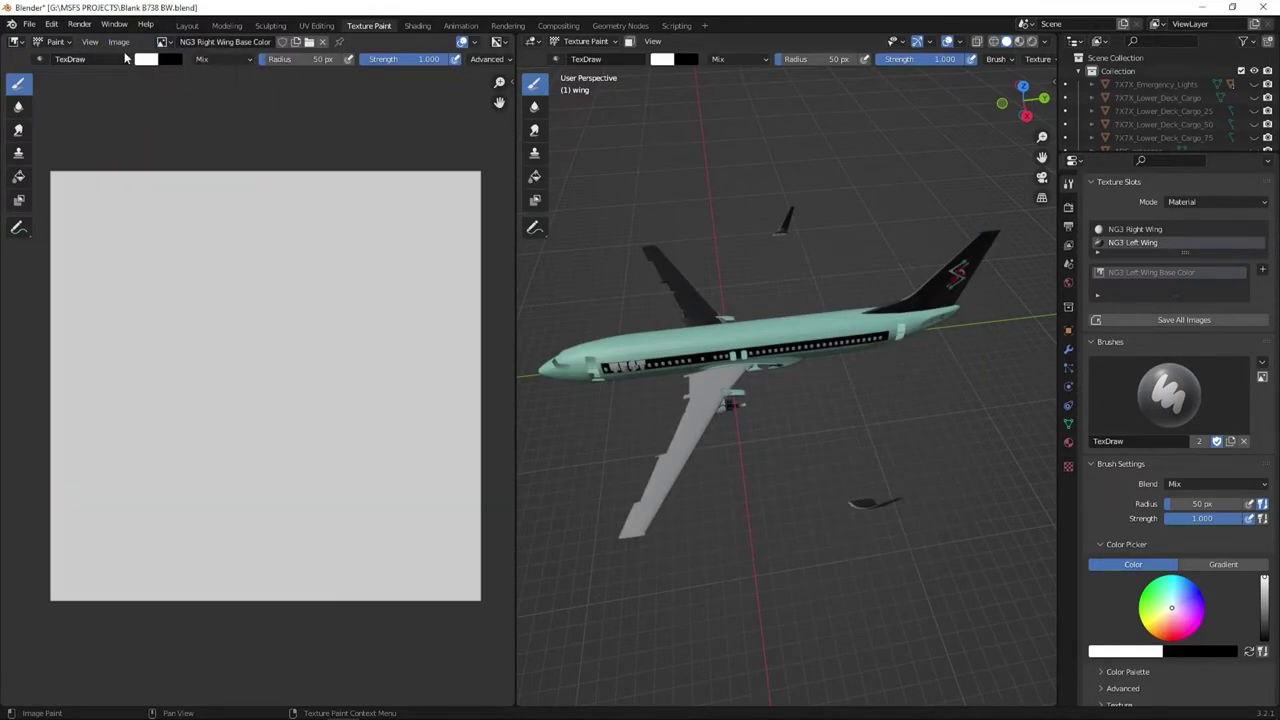
# Replace the blank NG3 Right Wing Base Color image with PMDG_NG3_WINGL_ALBD.png.
pyautogui.hotkey('alt', 'r')
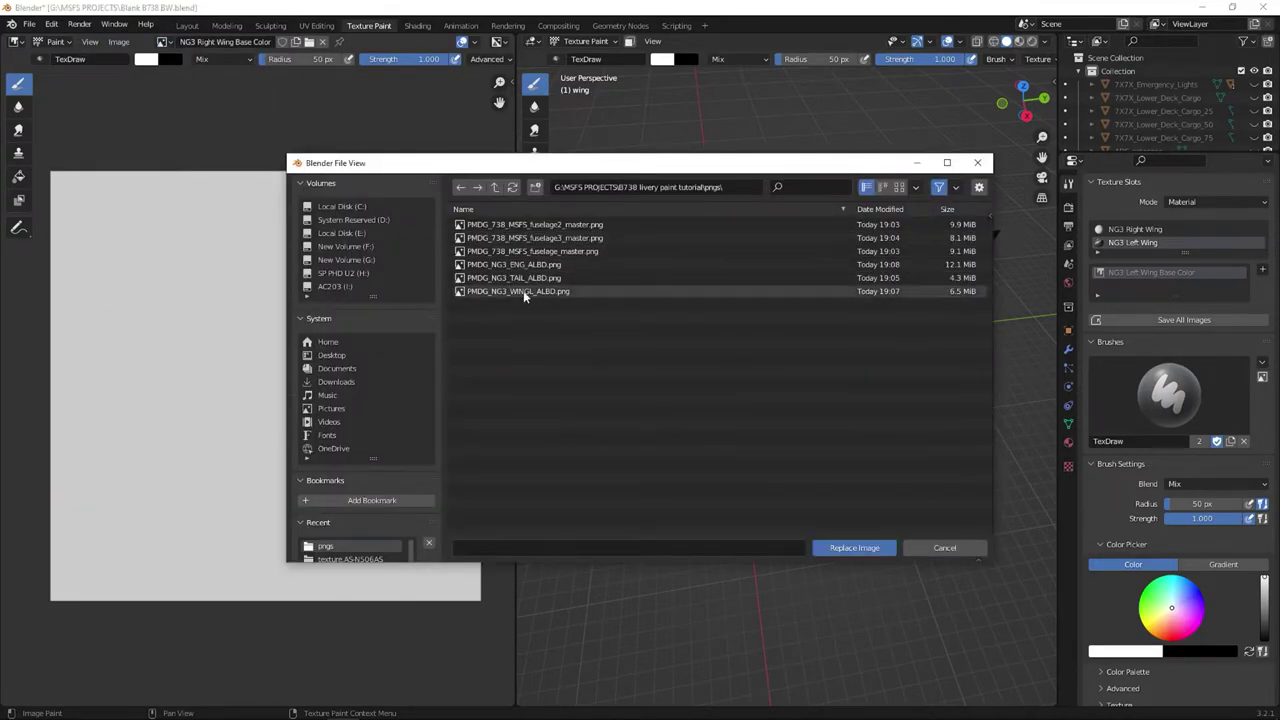
pyautogui.doubleClick(523, 291)
pyautogui.moveTo(531, 339)
pyautogui.mouseDown(button='middle')
pyautogui.moveTo(750, 413)
pyautogui.moveTo(848, 375)
pyautogui.moveTo(1122, 366)
pyautogui.mouseUp(button='middle')
pyautogui.moveTo(937, 461); pyautogui.dragTo(910, 512, button='middle')
# Switch texture painting from the wing to the fuselage and frame its forward door in the left orthographic view.
pyautogui.scroll(4, 916, 405)
pyautogui.scroll(7, 910, 512)
pyautogui.click(797, 494)
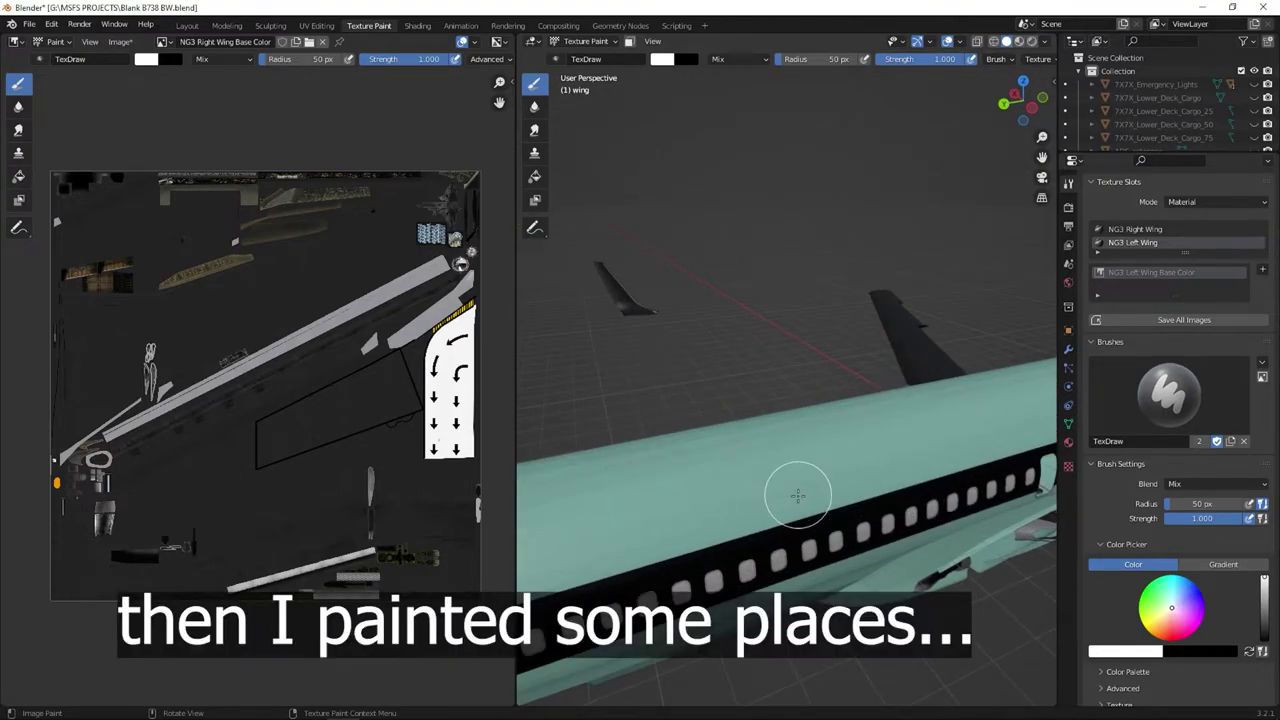
pyautogui.scroll(-3, 798, 505)
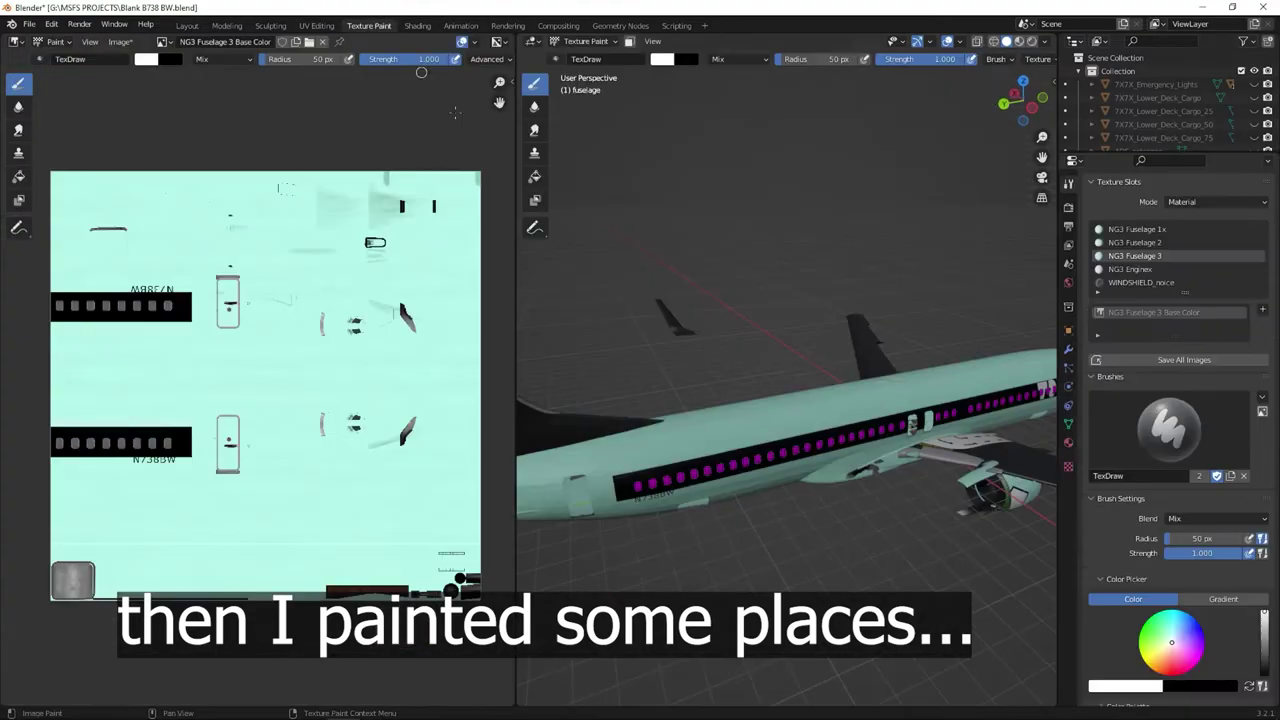
pyautogui.moveTo(730, 392); pyautogui.dragTo(940, 385, button='middle')
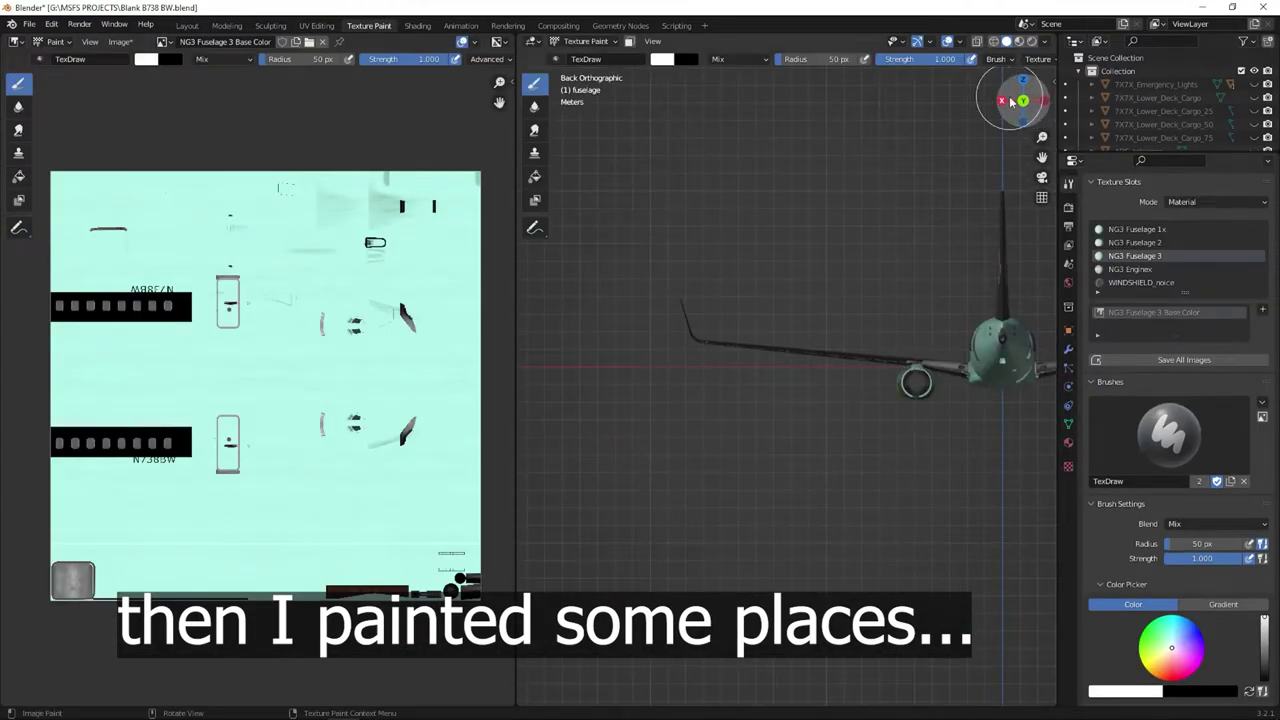
pyautogui.click(1043, 100)
pyautogui.scroll(5, 880, 385)
pyautogui.keyDown('shift'); pyautogui.moveTo(622, 479); pyautogui.dragTo(716, 392, button='middle'); pyautogui.keyUp('shift')
pyautogui.scroll(4, 769, 452)
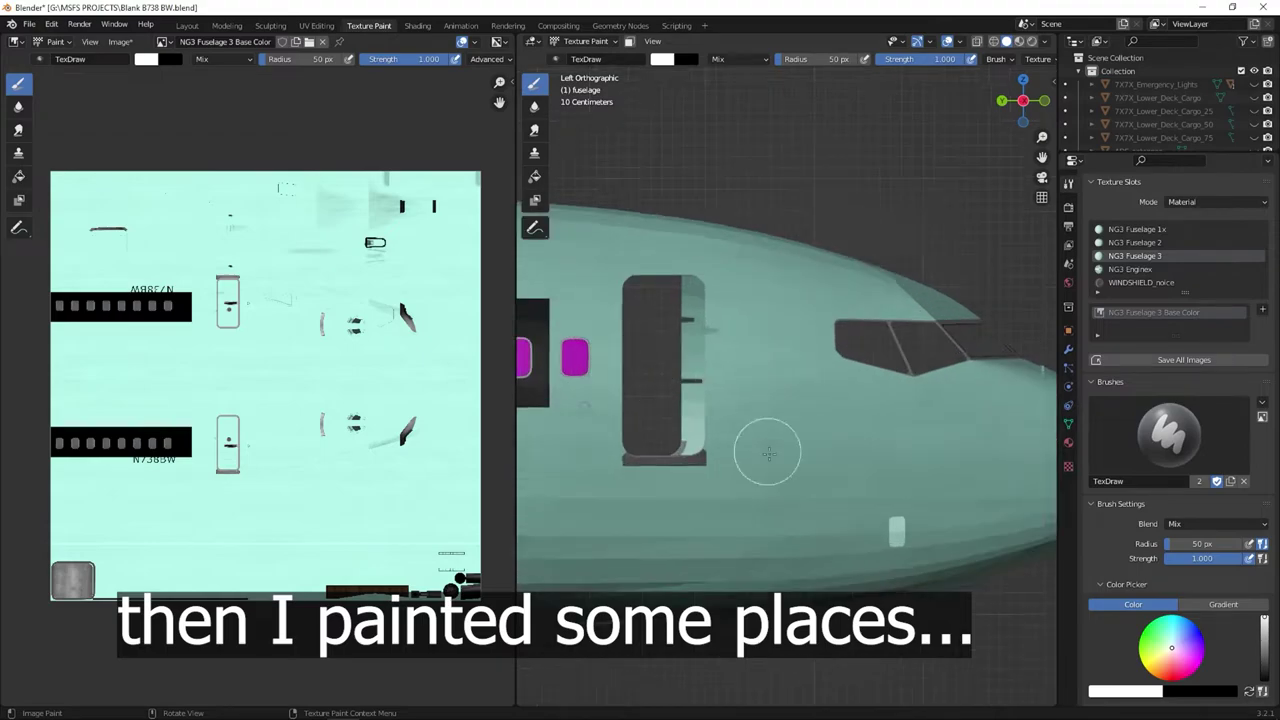
pyautogui.keyDown('shift'); pyautogui.moveTo(769, 452); pyautogui.dragTo(869, 472, button='middle'); pyautogui.keyUp('shift')
# Sample the dark window stripe's colour and try painting between the stripe's front end and the forward door.
pyautogui.click(1157, 691)
pyautogui.click(1155, 691)
pyautogui.click(1148, 628)
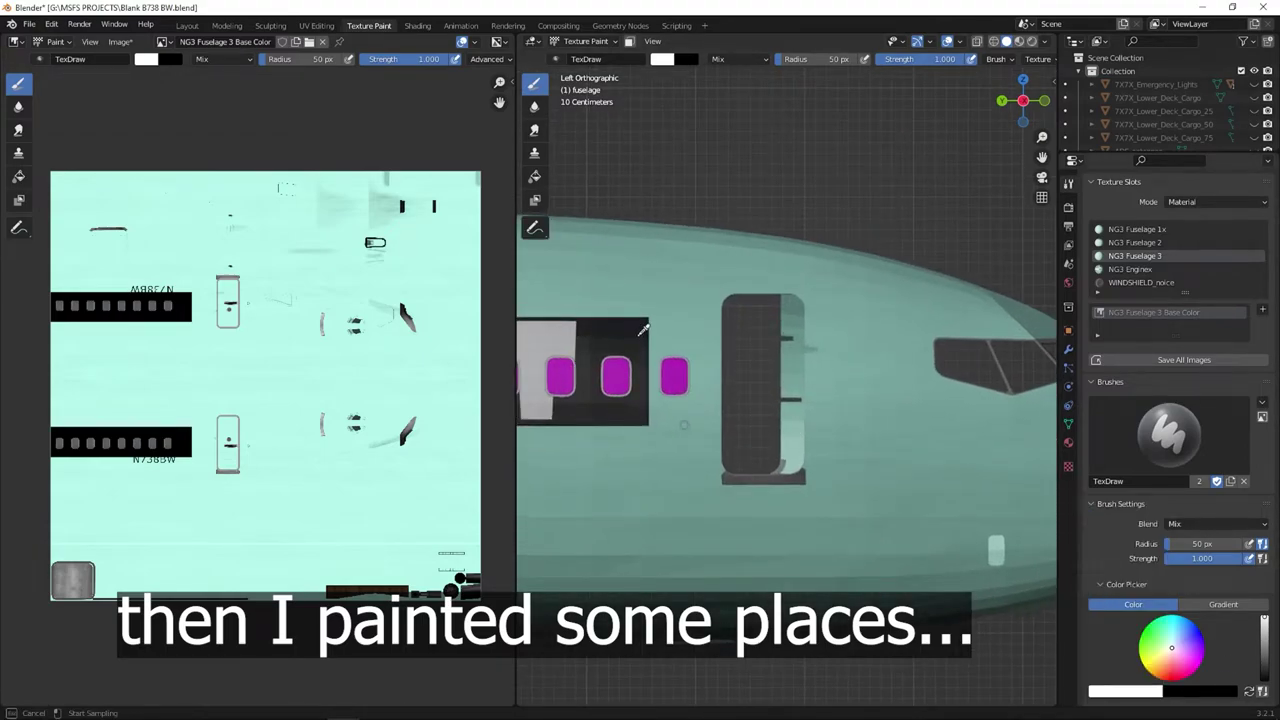
pyautogui.click(641, 334)
pyautogui.moveTo(736, 388)
pyautogui.mouseDown()
pyautogui.moveTo(788, 426)
pyautogui.moveTo(644, 401)
pyautogui.mouseUp()
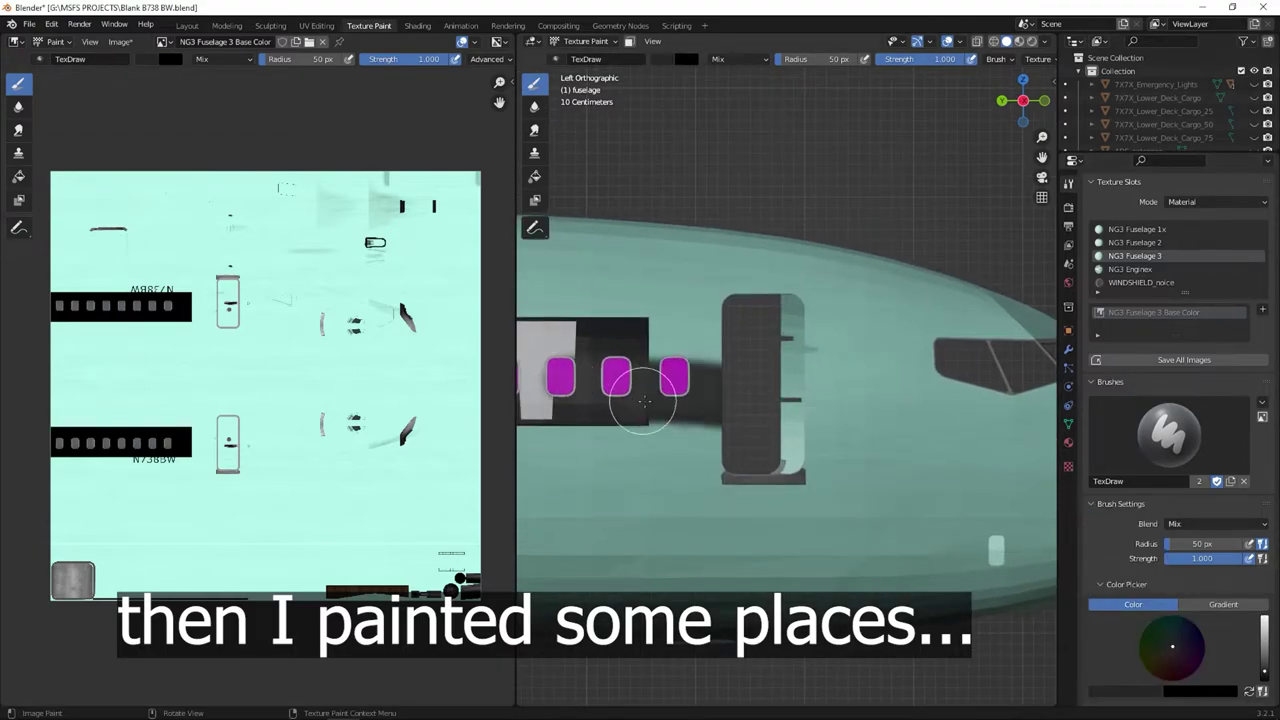
# Display the NG3 Fuselage 1x Base Color image and undo the stroke painted behind the forward door.
pyautogui.click(162, 42)
pyautogui.click(230, 110)
pyautogui.hotkey('ctrl', 'z')
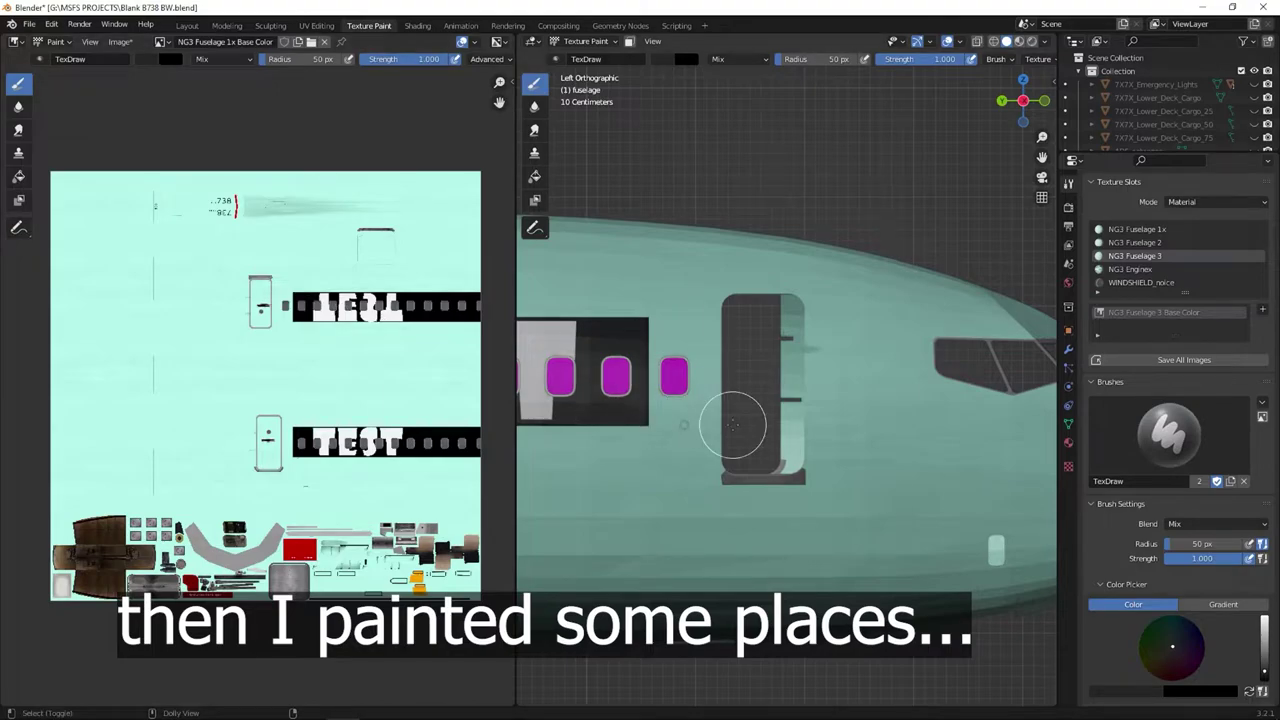
# Sample black from the stripe in the fuselage texture and paint the window stripe forward past the door and around the cockpit windows.
pyautogui.click(1126, 691)
pyautogui.click(1149, 646)
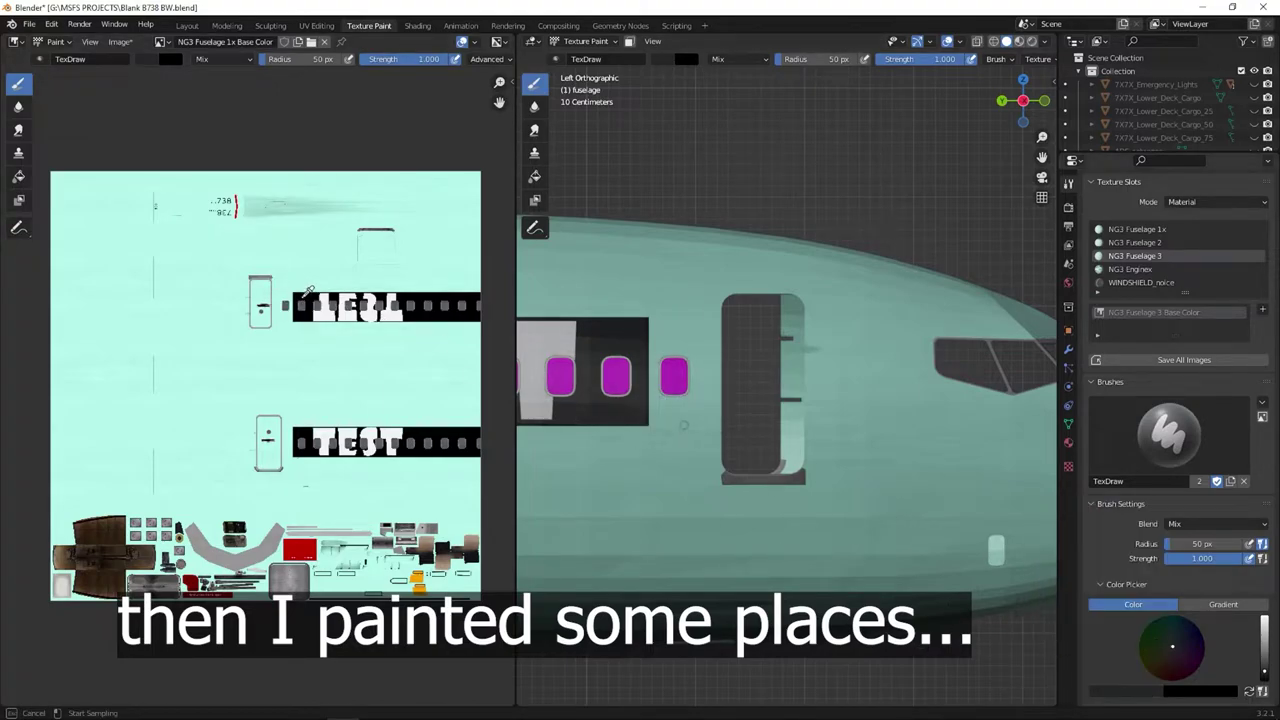
pyautogui.click(303, 298)
pyautogui.moveTo(660, 398)
pyautogui.mouseDown()
pyautogui.moveTo(730, 407)
pyautogui.moveTo(690, 350)
pyautogui.moveTo(829, 343)
pyautogui.moveTo(674, 337)
pyautogui.moveTo(903, 375)
pyautogui.moveTo(940, 400)
pyautogui.moveTo(708, 388)
pyautogui.moveTo(943, 371)
pyautogui.mouseUp()
pyautogui.scroll(-2, 914, 371)
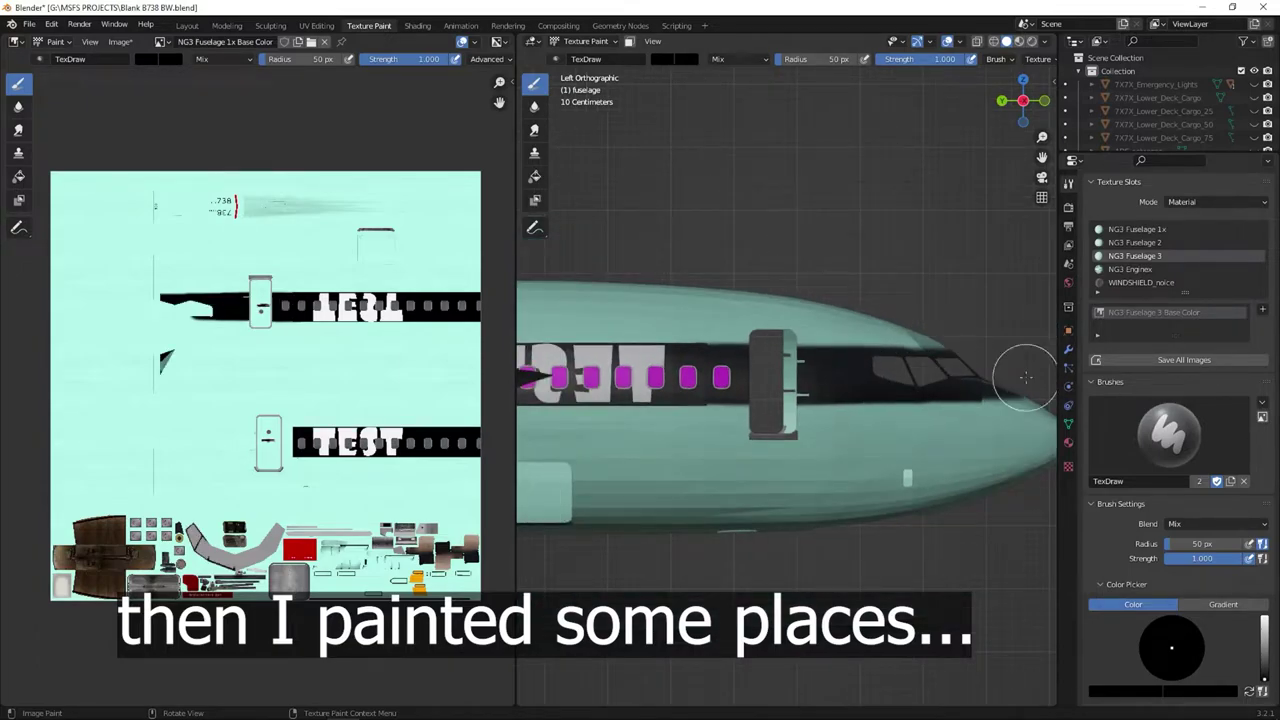
# Undo the last stripe strokes and repaint the black stripe from the cockpit windows forward onto the nose.
pyautogui.hotkey('ctrl', 'z')
pyautogui.moveTo(670, 388)
pyautogui.mouseDown()
pyautogui.moveTo(944, 383)
pyautogui.moveTo(651, 389)
pyautogui.moveTo(830, 380)
pyautogui.mouseUp()
pyautogui.hotkey('ctrl', 'z')
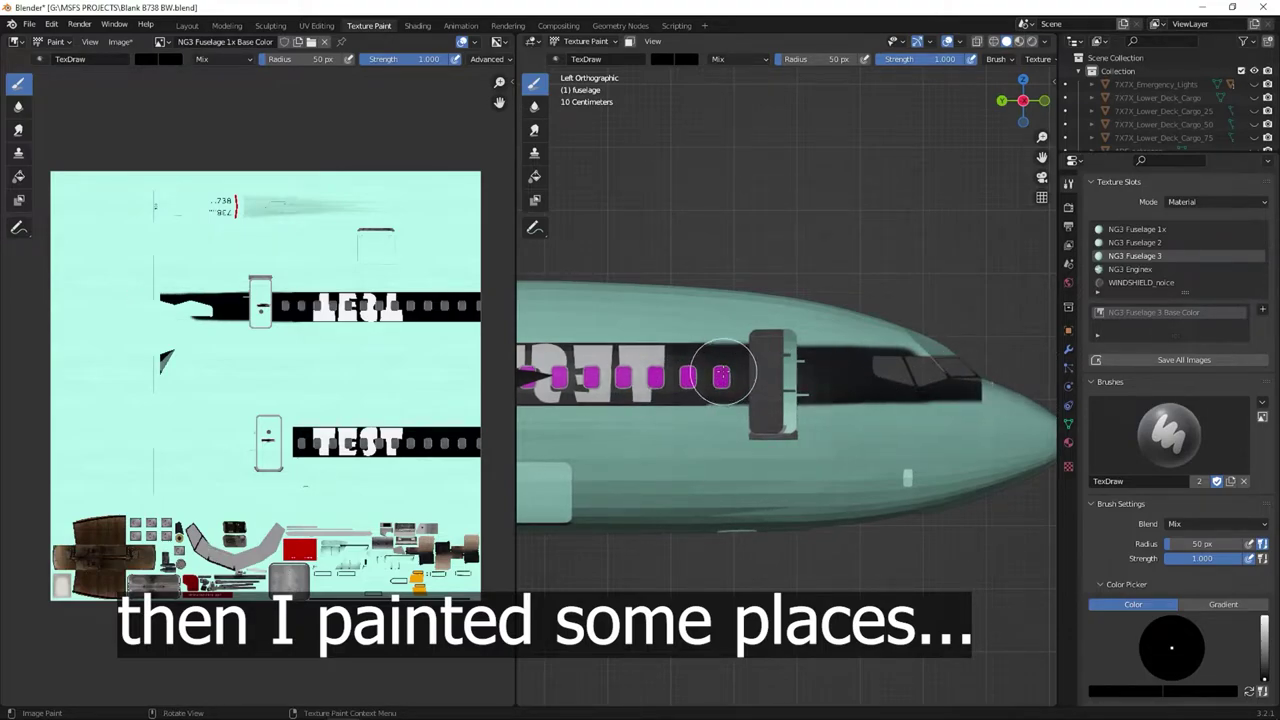
pyautogui.moveTo(972, 374)
pyautogui.mouseDown()
pyautogui.moveTo(985, 378)
pyautogui.moveTo(937, 379)
pyautogui.mouseUp()
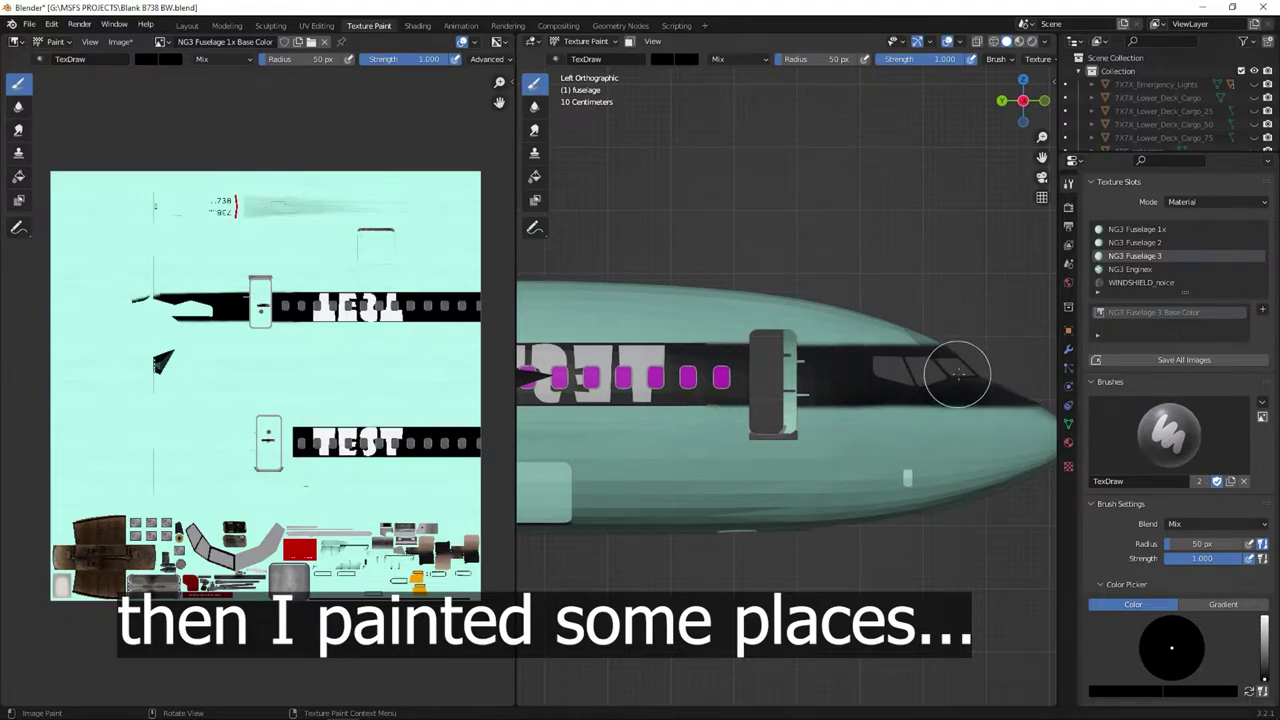
# Enable X-axis mirror symmetry for the brush and frame the nose in the left orthographic view.
pyautogui.moveTo(957, 373)
pyautogui.mouseDown(button='middle')
pyautogui.moveTo(886, 500)
pyautogui.moveTo(1014, 514)
pyautogui.mouseUp(button='middle')
pyautogui.scroll(-5, 1166, 595)
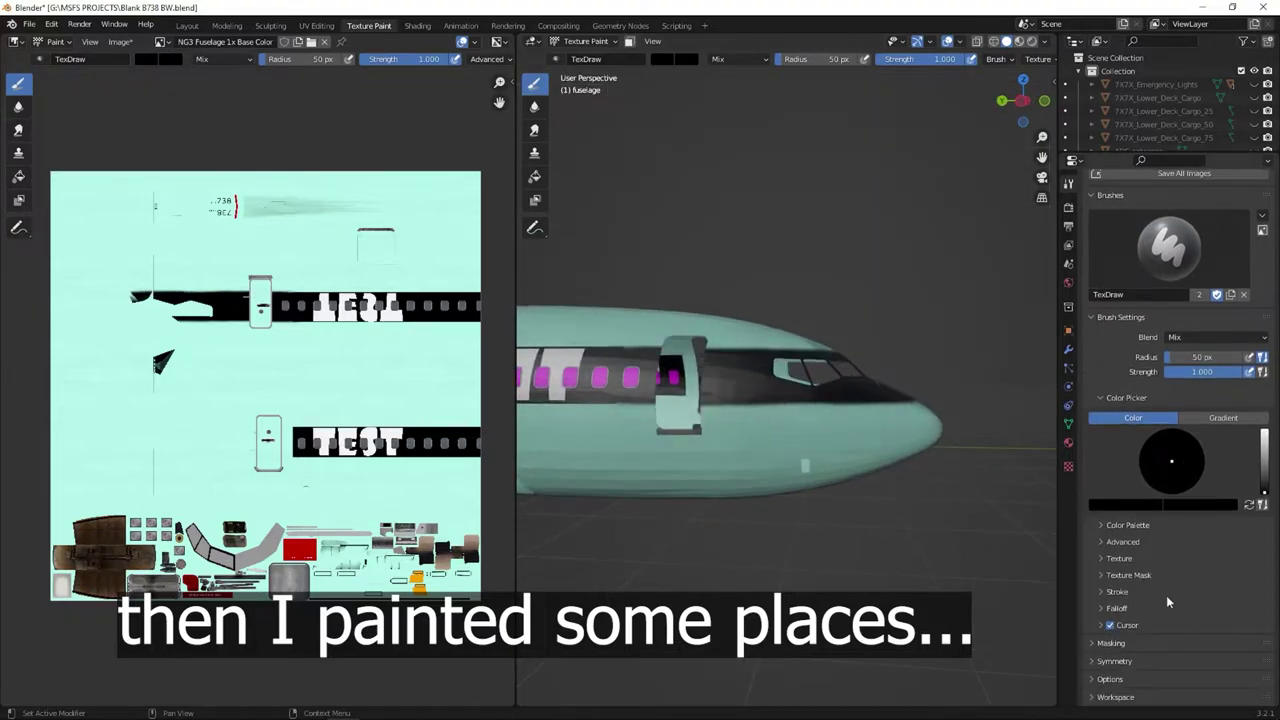
pyautogui.click(1195, 681)
pyautogui.click(1022, 100)
pyautogui.keyDown('shift'); pyautogui.moveTo(909, 434); pyautogui.dragTo(735, 436, button='middle'); pyautogui.keyUp('shift')
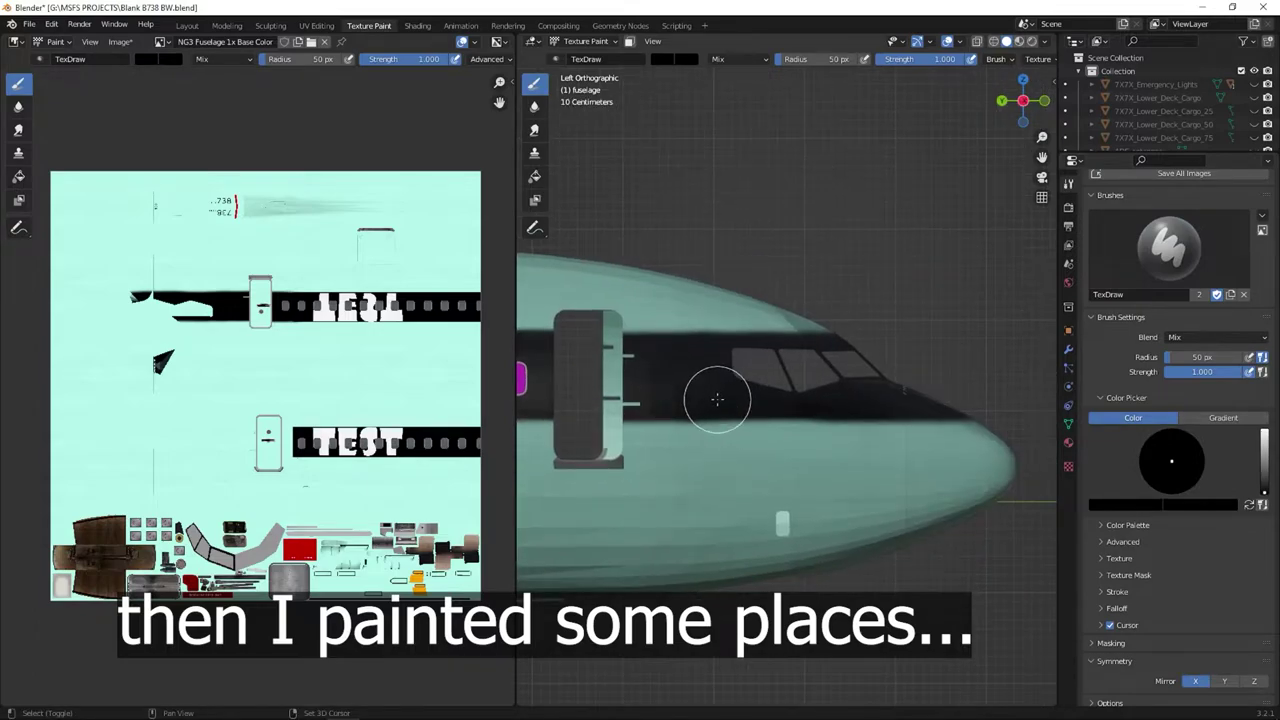
# Paint the mirrored black stripe around the cockpit windows and across the nose, and check it on both sides of the fuselage.
pyautogui.scroll(-2, 700, 392)
pyautogui.moveTo(819, 375); pyautogui.dragTo(787, 373)
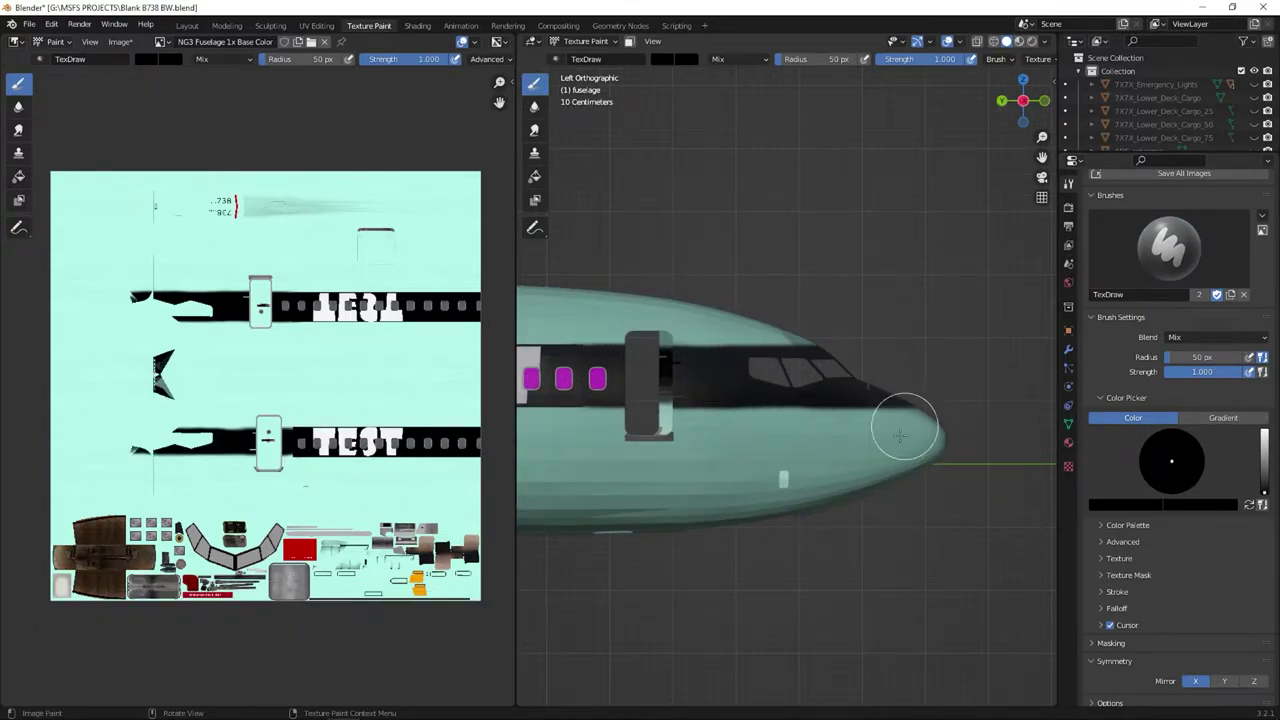
pyautogui.moveTo(908, 423); pyautogui.dragTo(735, 541, button='middle')
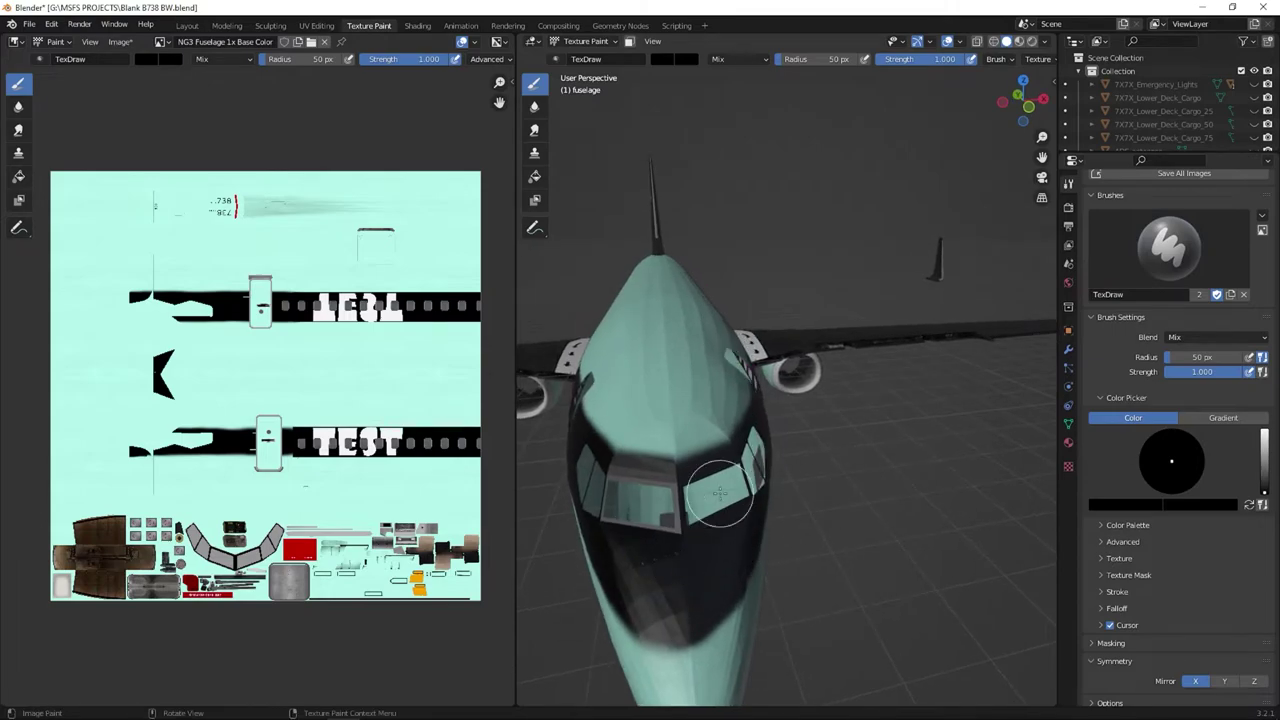
pyautogui.moveTo(719, 493); pyautogui.dragTo(832, 424, button='middle')
pyautogui.scroll(1, 832, 424)
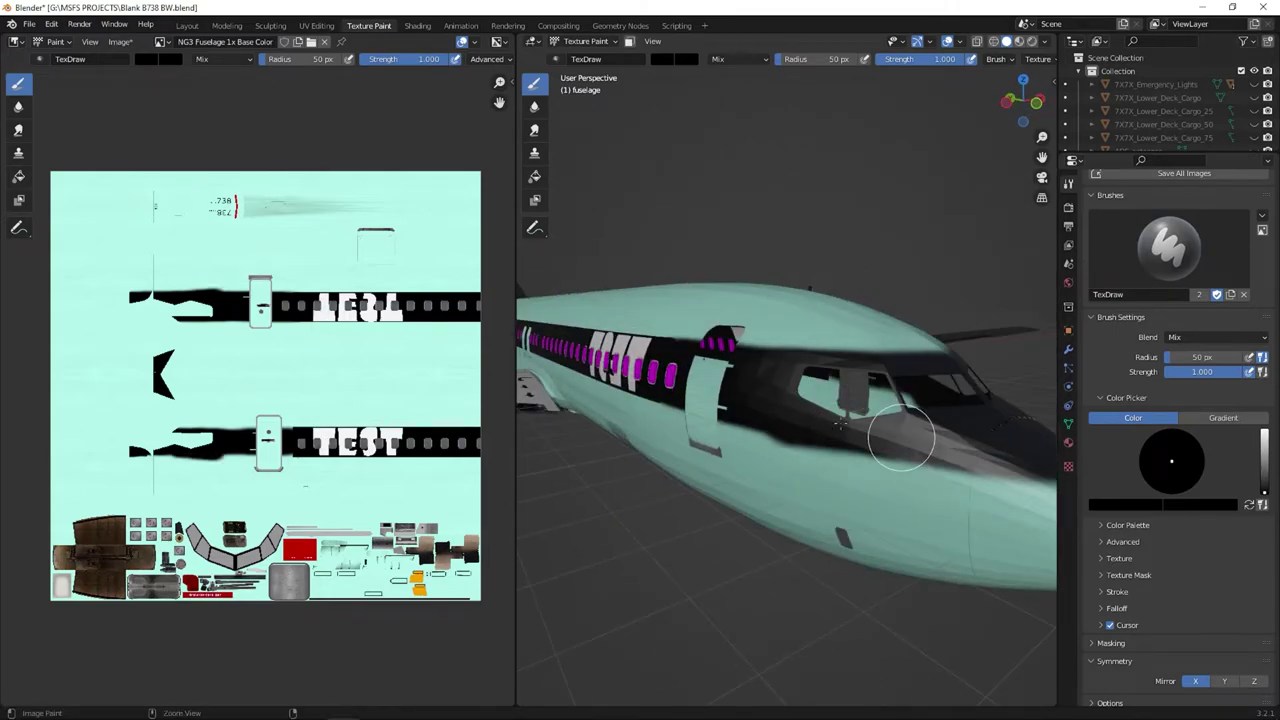
pyautogui.scroll(6, 106, 300)
pyautogui.scroll(-5, 114, 330)
pyautogui.scroll(-4, 862, 508)
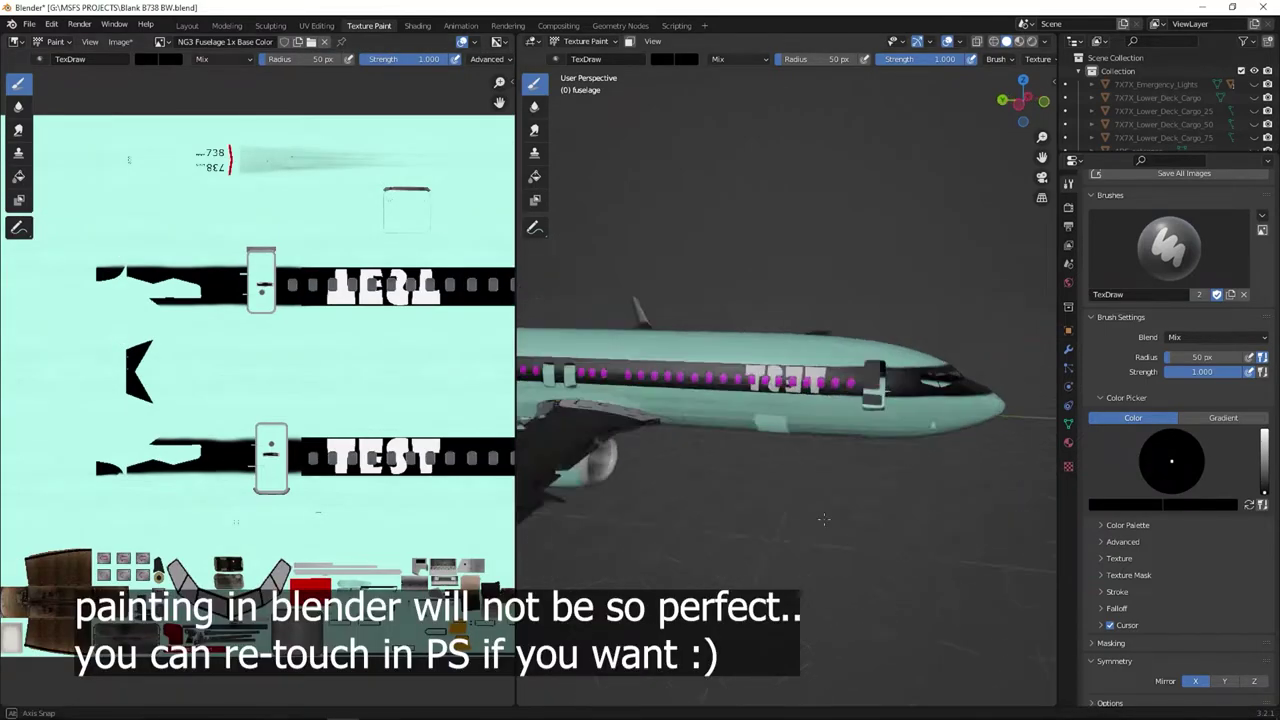
# Set the brush radius to 6 px, disable X-axis mirroring and paint a curved smile below the two dots on the fuselage's underside.
pyautogui.moveTo(842, 517)
pyautogui.mouseDown(button='middle')
pyautogui.moveTo(799, 511)
pyautogui.moveTo(900, 500)
pyautogui.moveTo(880, 420)
pyautogui.moveTo(830, 390)
pyautogui.mouseUp(button='middle')
pyautogui.moveTo(818, 230); pyautogui.dragTo(790, 234)
pyautogui.click(1025, 110)
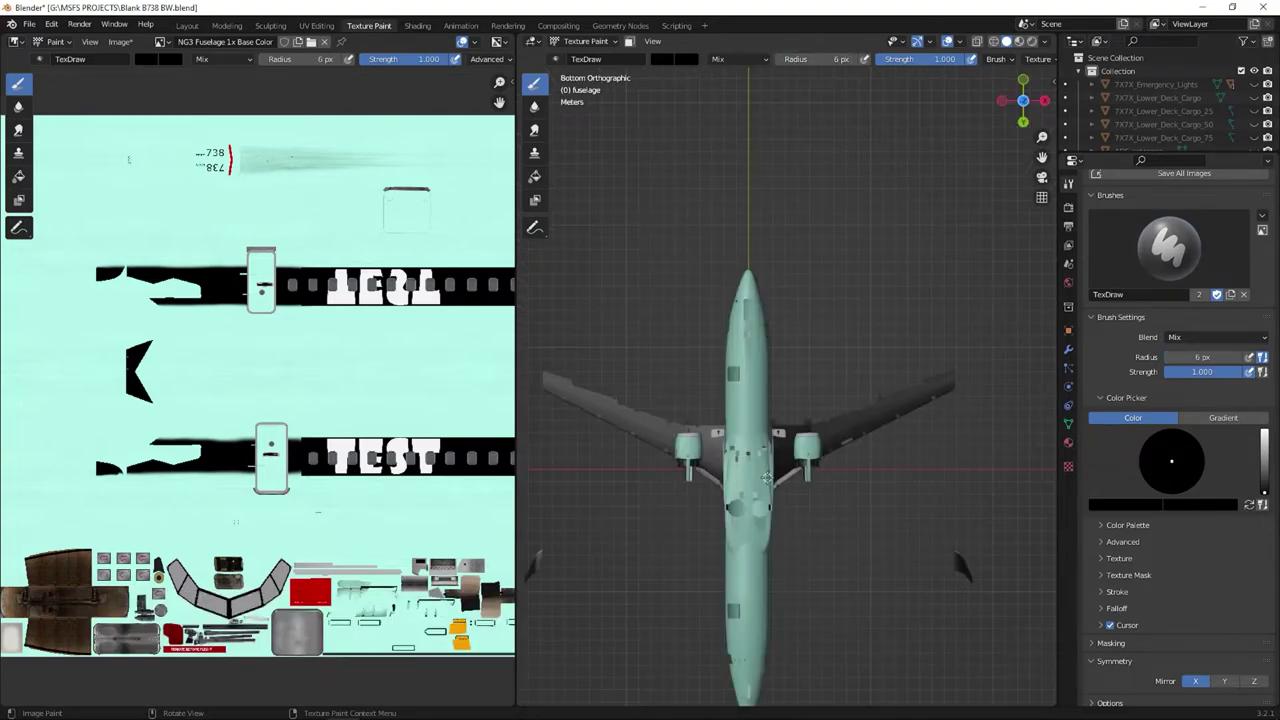
pyautogui.scroll(10, 766, 477)
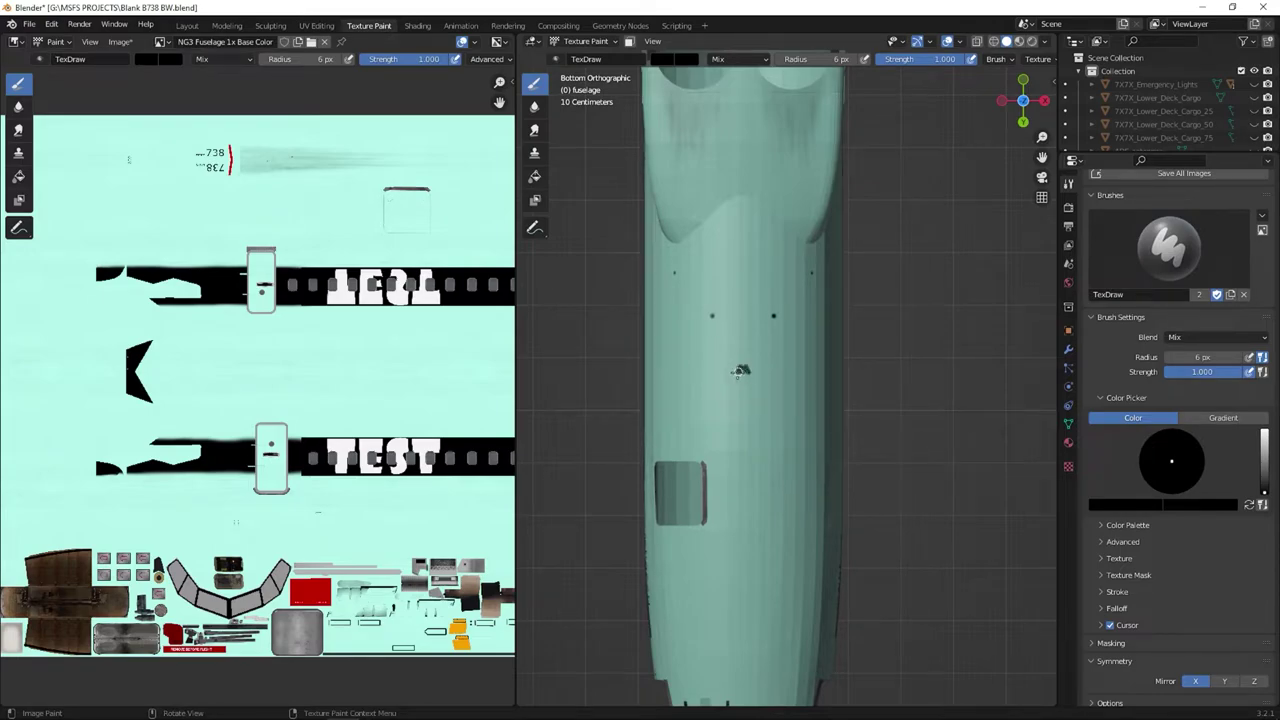
pyautogui.scroll(-2, 748, 398)
pyautogui.scroll(4, 848, 403)
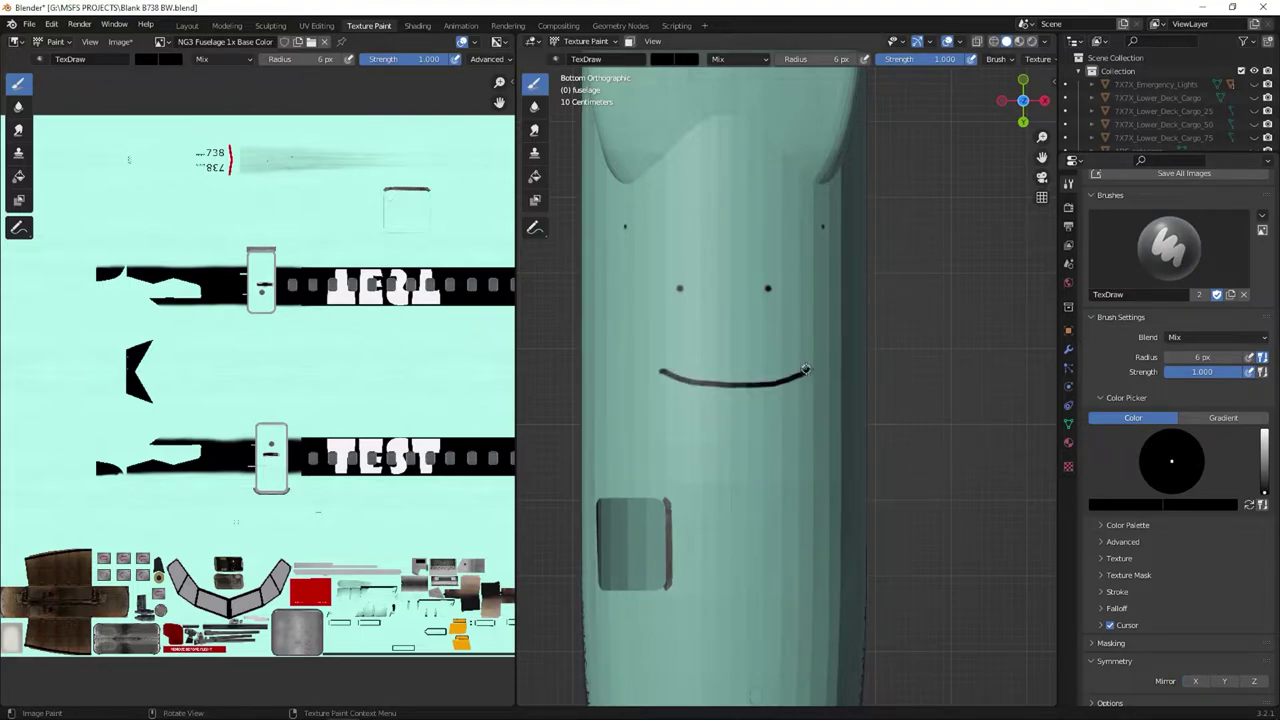
pyautogui.scroll(-2, 736, 513)
pyautogui.scroll(1, 736, 513)
pyautogui.scroll(-2, 381, 373)
# Examine the NG3 Fuselage 3 and NG3 Fuselage 2 Base Color images for the strokes painted on the underside.
pyautogui.click(163, 42)
pyautogui.click(251, 146)
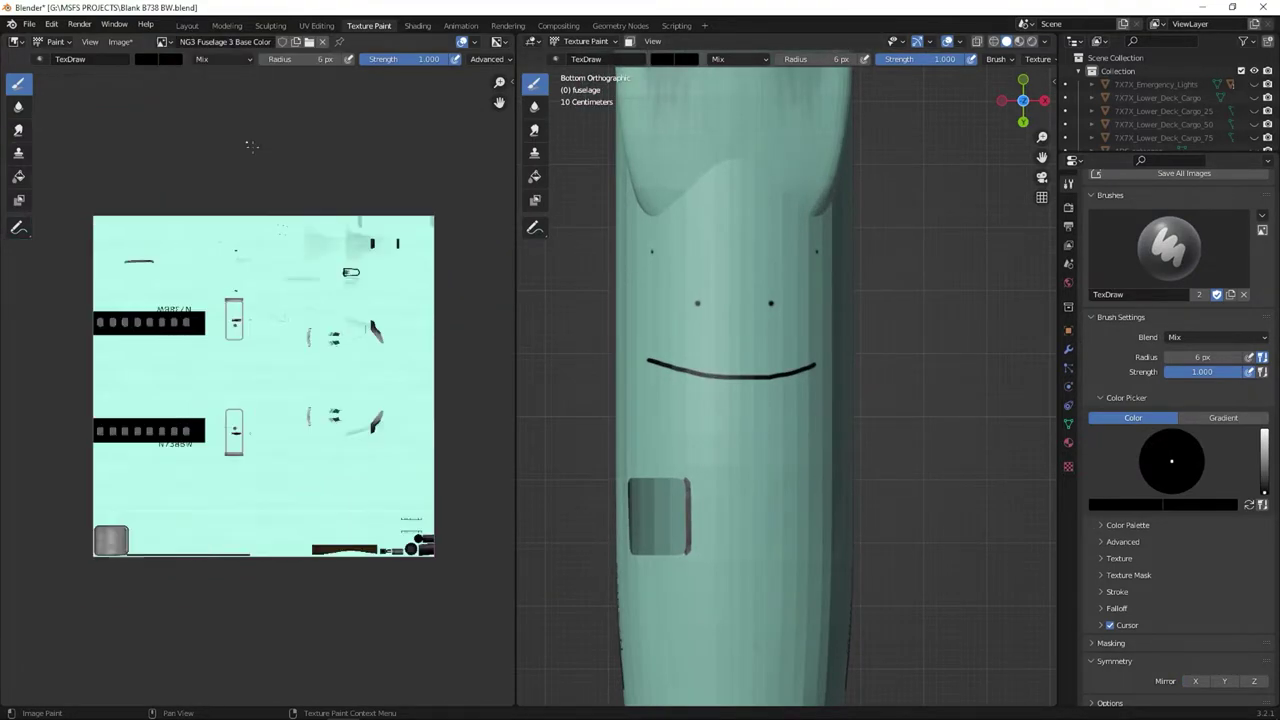
pyautogui.click(163, 42)
pyautogui.click(240, 87)
pyautogui.scroll(3, 331, 194)
pyautogui.scroll(-2, 426, 246)
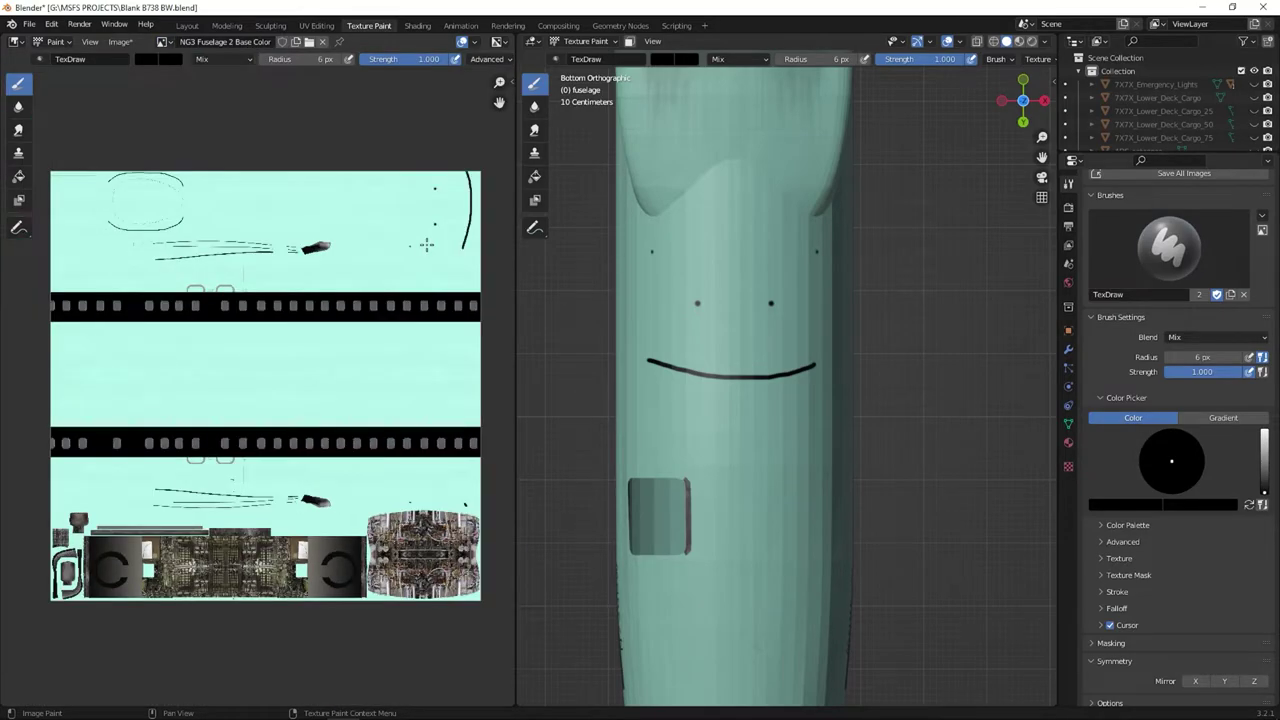
# Paint a black thumbs-up hand outline beside the square hatch, below the smile on the fuselage's underside.
pyautogui.scroll(-2, 690, 497)
pyautogui.scroll(2, 691, 470)
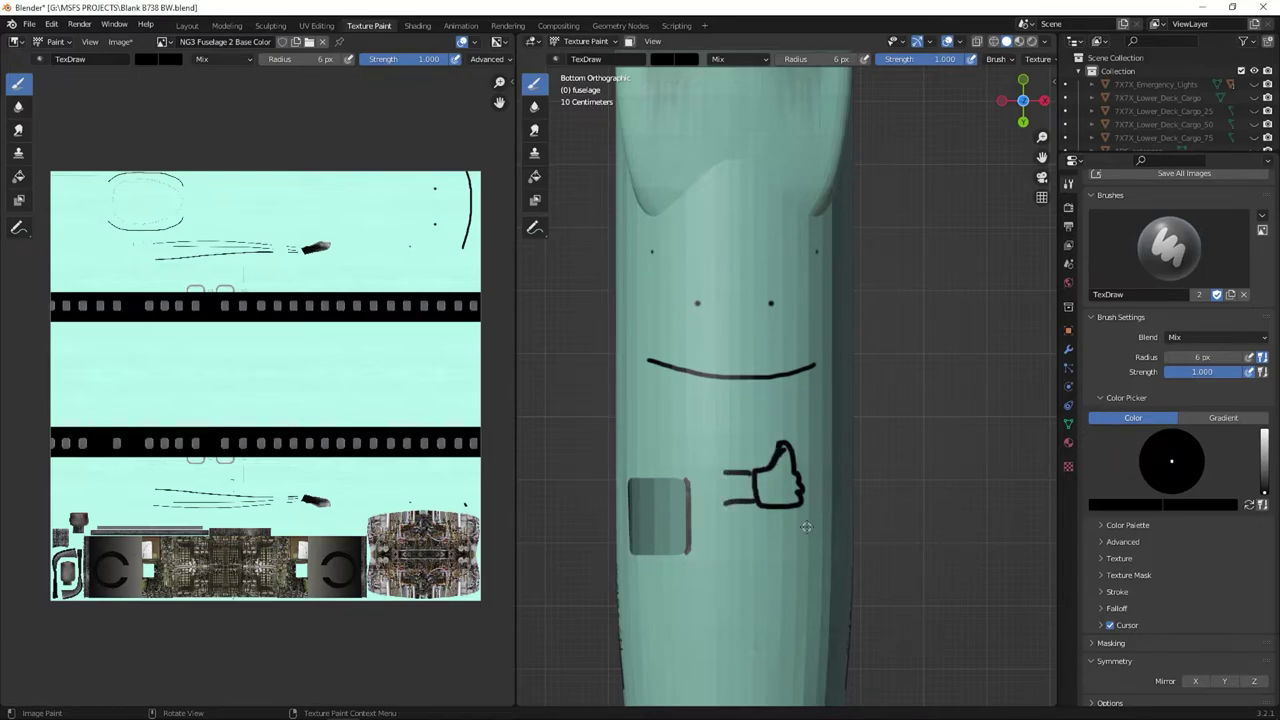
pyautogui.scroll(-6, 808, 382)
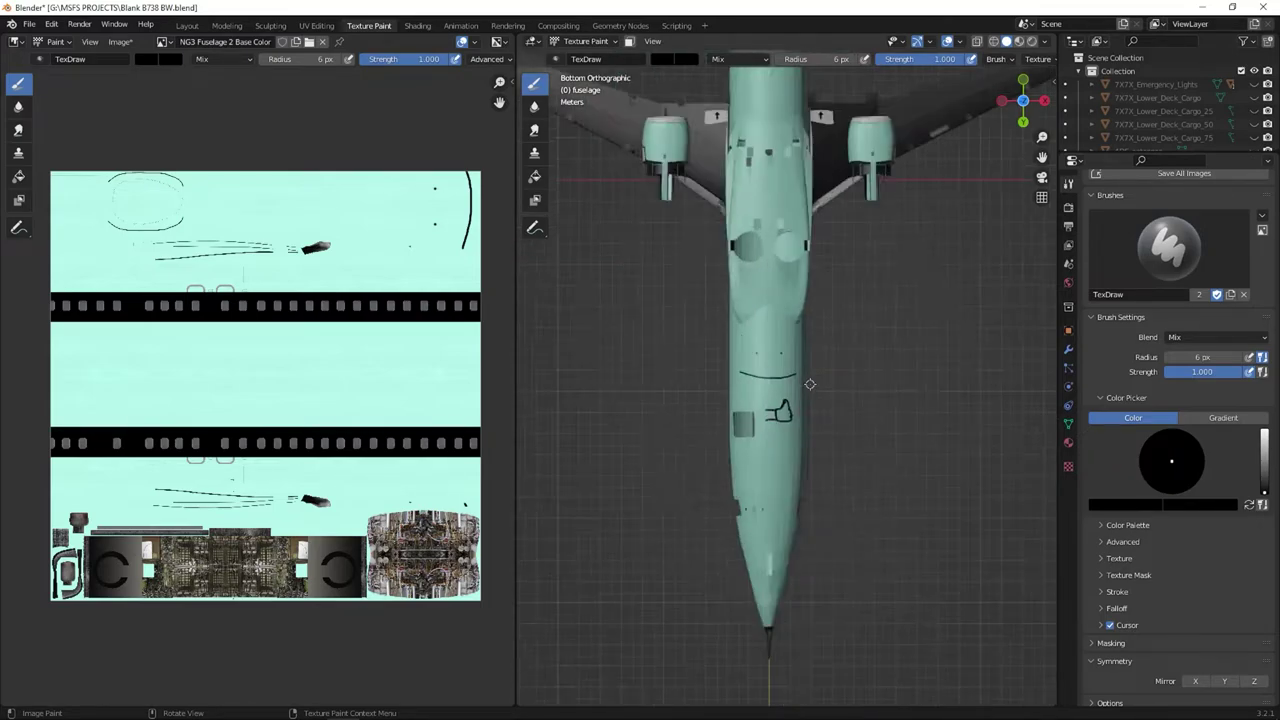
pyautogui.moveTo(808, 382)
pyautogui.mouseDown(button='middle')
pyautogui.moveTo(590, 590)
pyautogui.moveTo(786, 380)
pyautogui.moveTo(799, 277)
pyautogui.moveTo(544, 258)
pyautogui.moveTo(840, 380)
pyautogui.moveTo(780, 365)
pyautogui.moveTo(800, 456)
pyautogui.moveTo(740, 440)
pyautogui.moveTo(640, 270)
pyautogui.moveTo(678, 417)
pyautogui.mouseUp(button='middle')
pyautogui.scroll(6, 780, 365)
pyautogui.scroll(-10, 800, 457)
pyautogui.scroll(6, 678, 417)
pyautogui.scroll(-4, 750, 465)
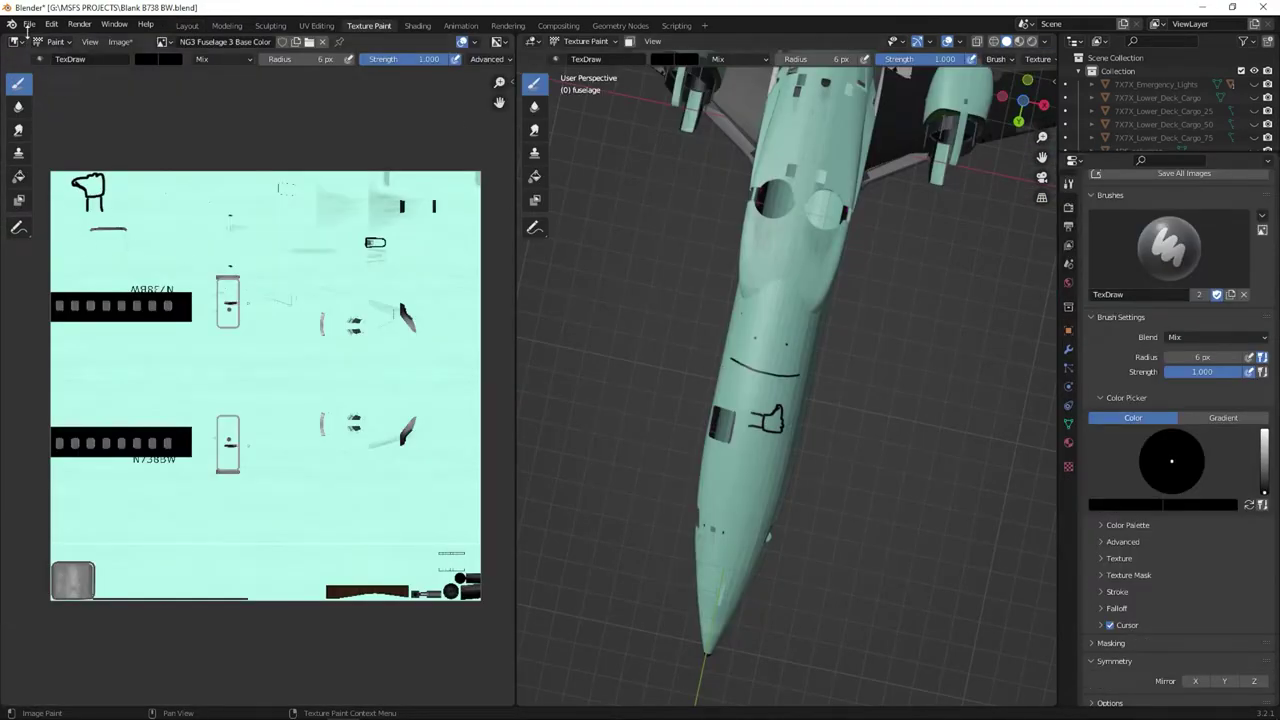
# Save the NG3 Fuselage 3 Base Color image as PMDG_738_MSFS_fuselage3_master.png in a new "to dds" folder inside the livery project folder.
pyautogui.click(120, 42)
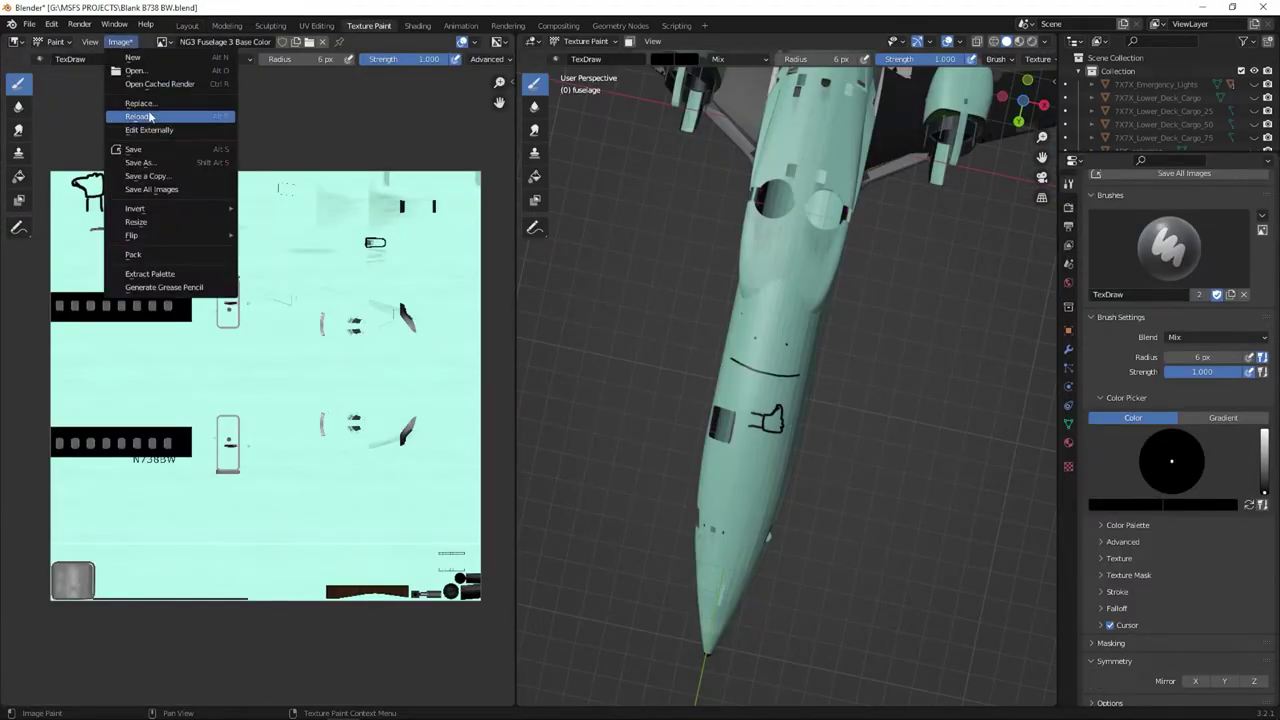
pyautogui.click(138, 162)
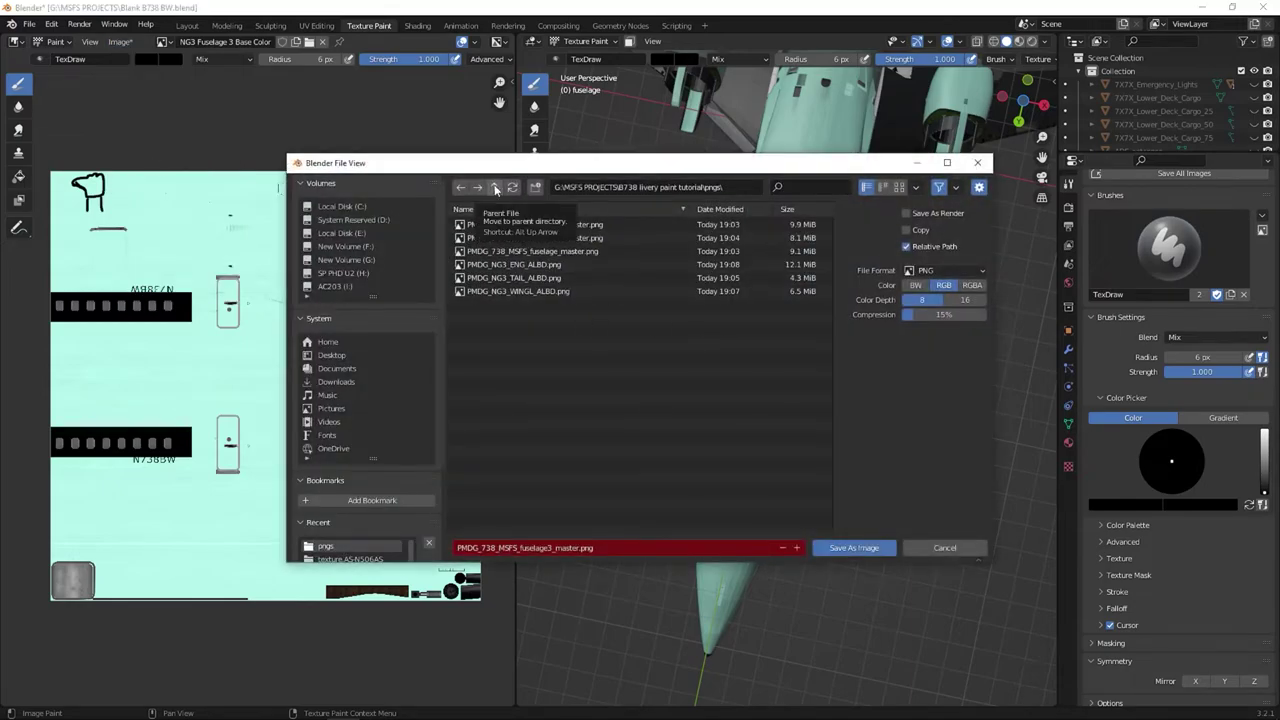
pyautogui.click(496, 190)
pyautogui.rightClick(496, 403)
pyautogui.click(480, 439)
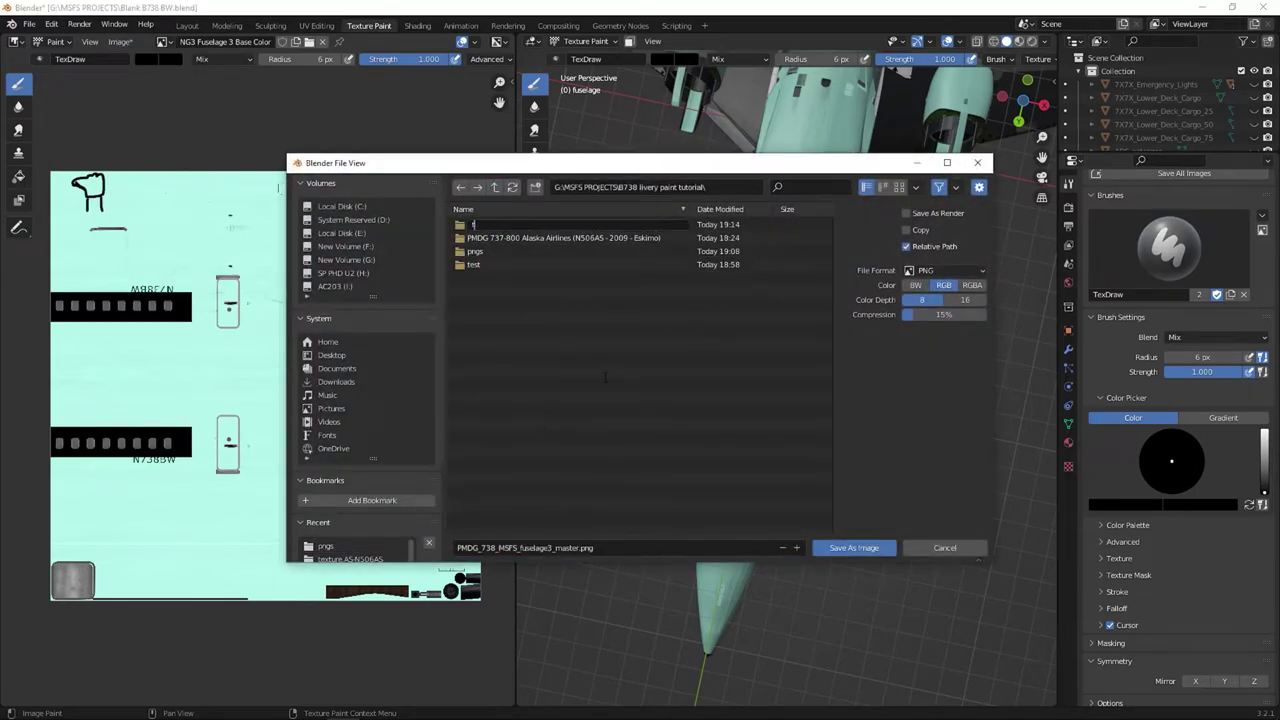
pyautogui.write('to dds')
pyautogui.press('Return')
pyautogui.press('Return')
pyautogui.click(844, 547)
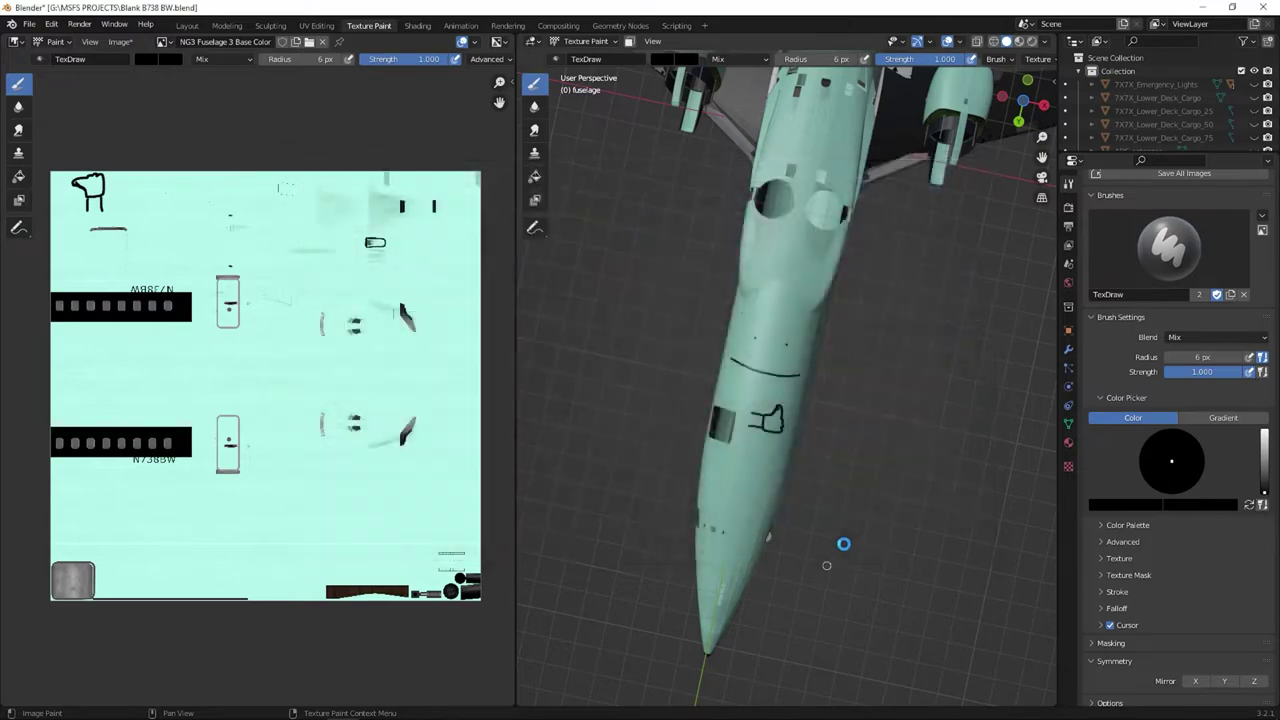
# Display the NG3 Fuselage 2 Base Color image and save it as PMDG_738_MSFS_fuselage2_master.png.
pyautogui.click(162, 41)
pyautogui.click(200, 86)
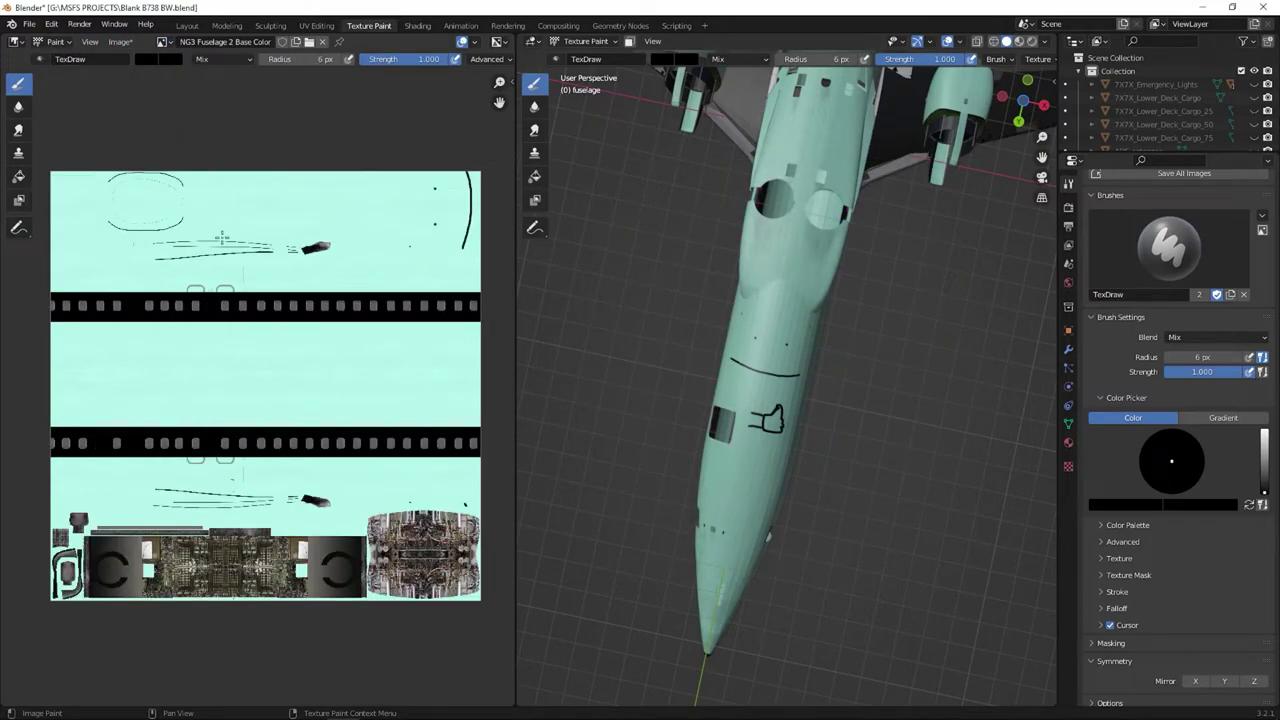
pyautogui.click(119, 41)
pyautogui.click(166, 113)
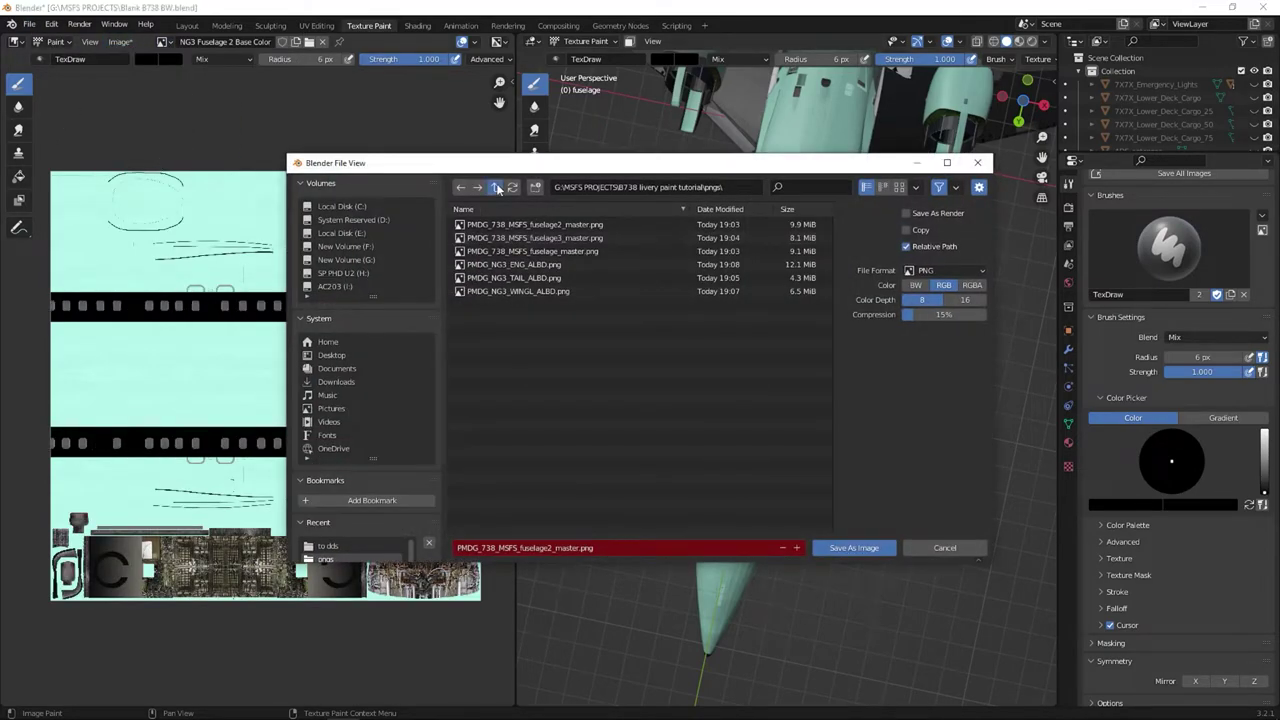
pyautogui.click(851, 546)
# Try to replace the NG3 Fuselage 1x Base Color image with PMDG_738_MSFS_fuselage_master.png from the "to dds" folder.
pyautogui.click(119, 41)
pyautogui.click(162, 41)
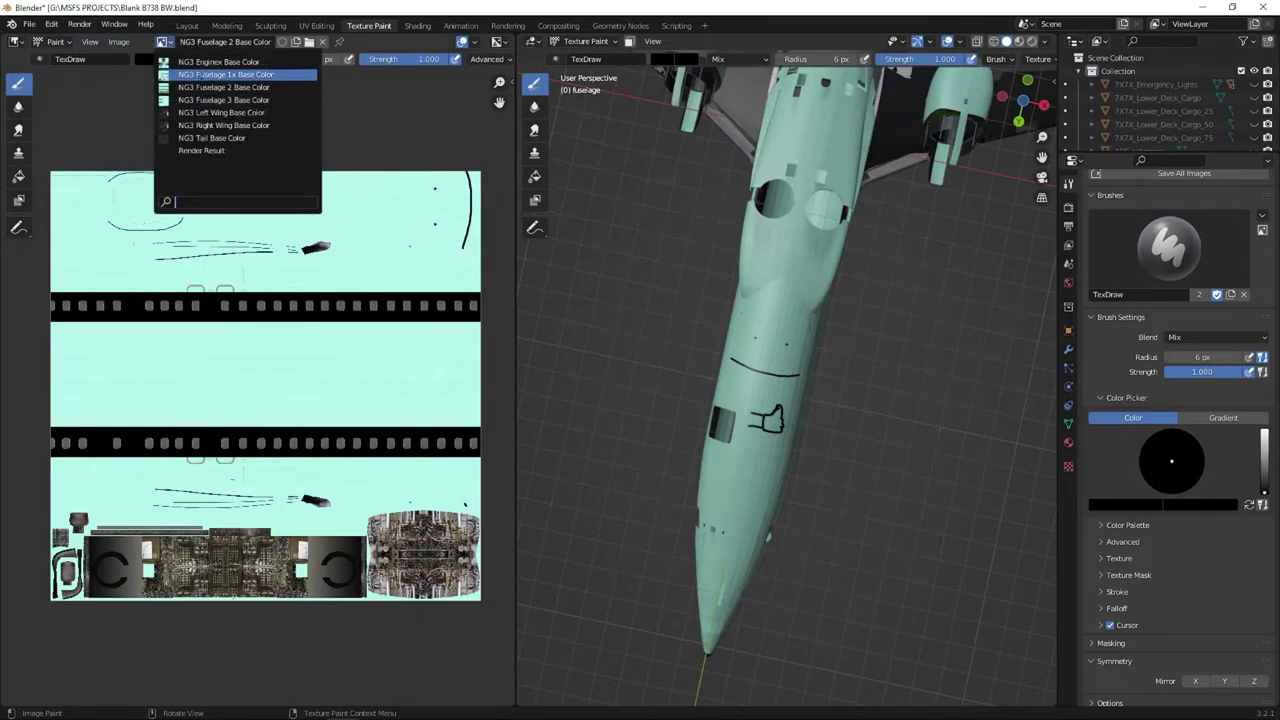
pyautogui.click(200, 73)
pyautogui.click(119, 41)
pyautogui.click(139, 103)
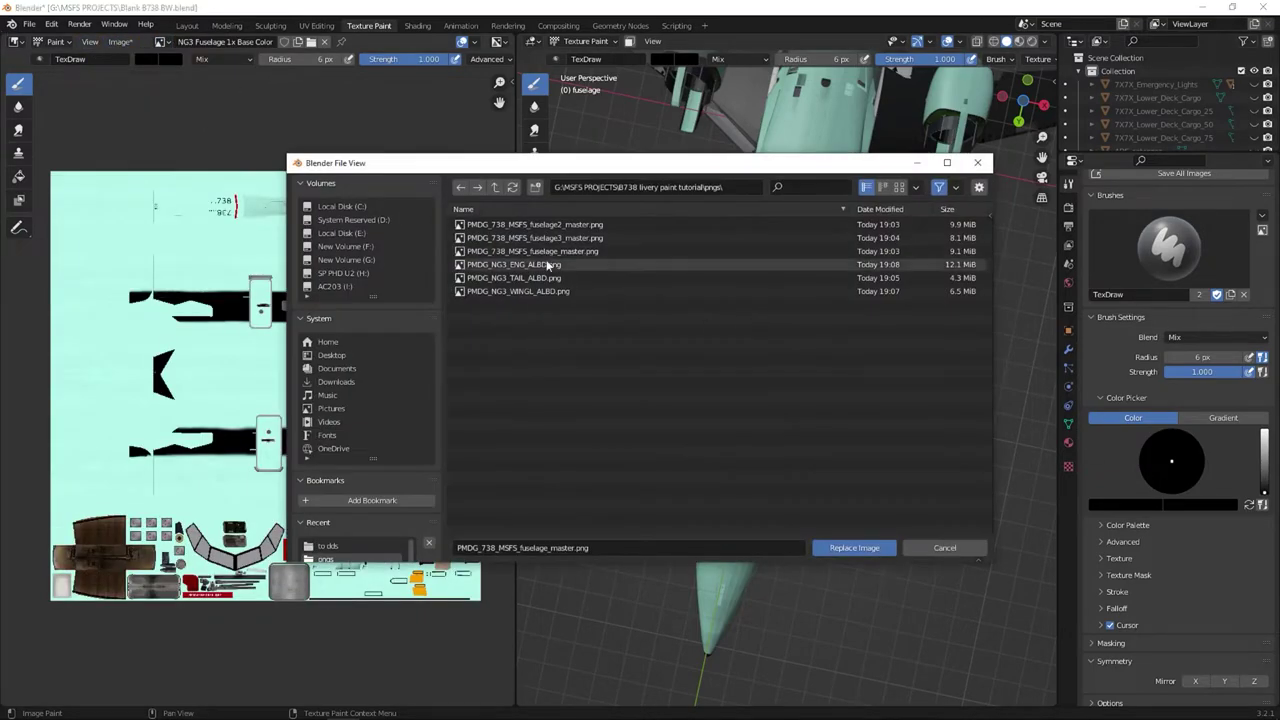
pyautogui.click(495, 187)
pyautogui.doubleClick(503, 263)
pyautogui.click(826, 545)
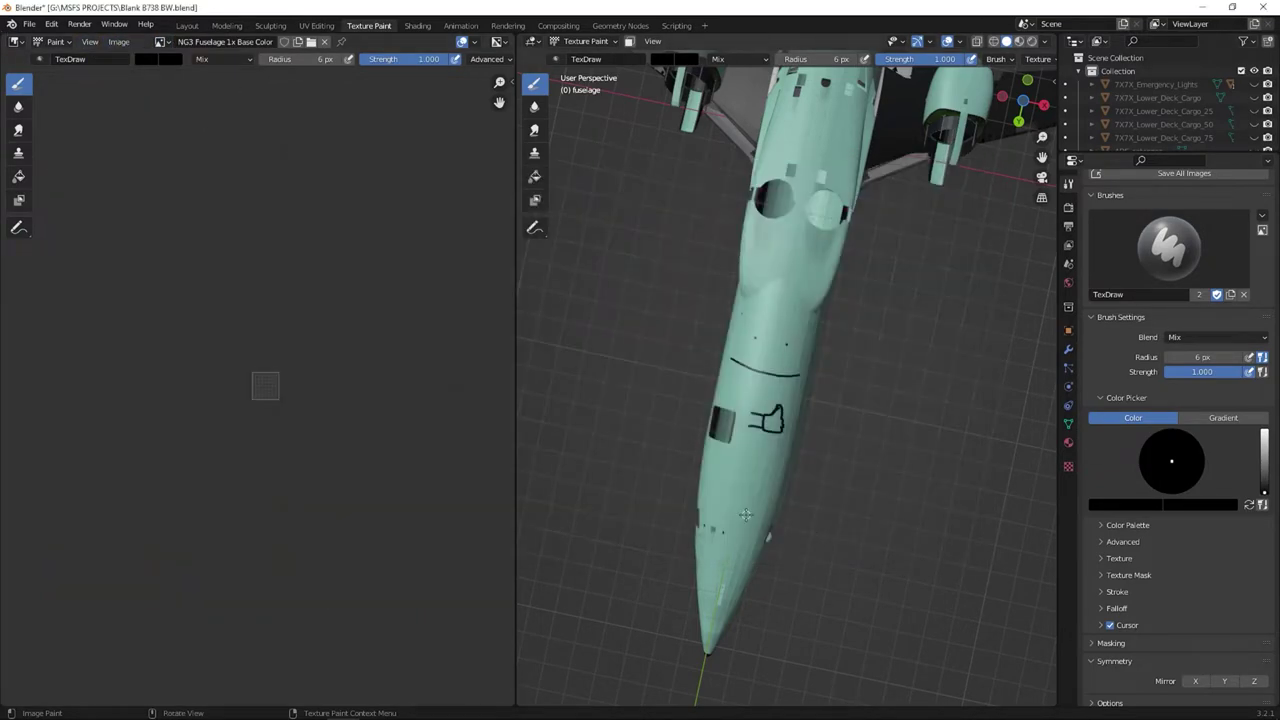
pyautogui.click(162, 41)
pyautogui.click(162, 41)
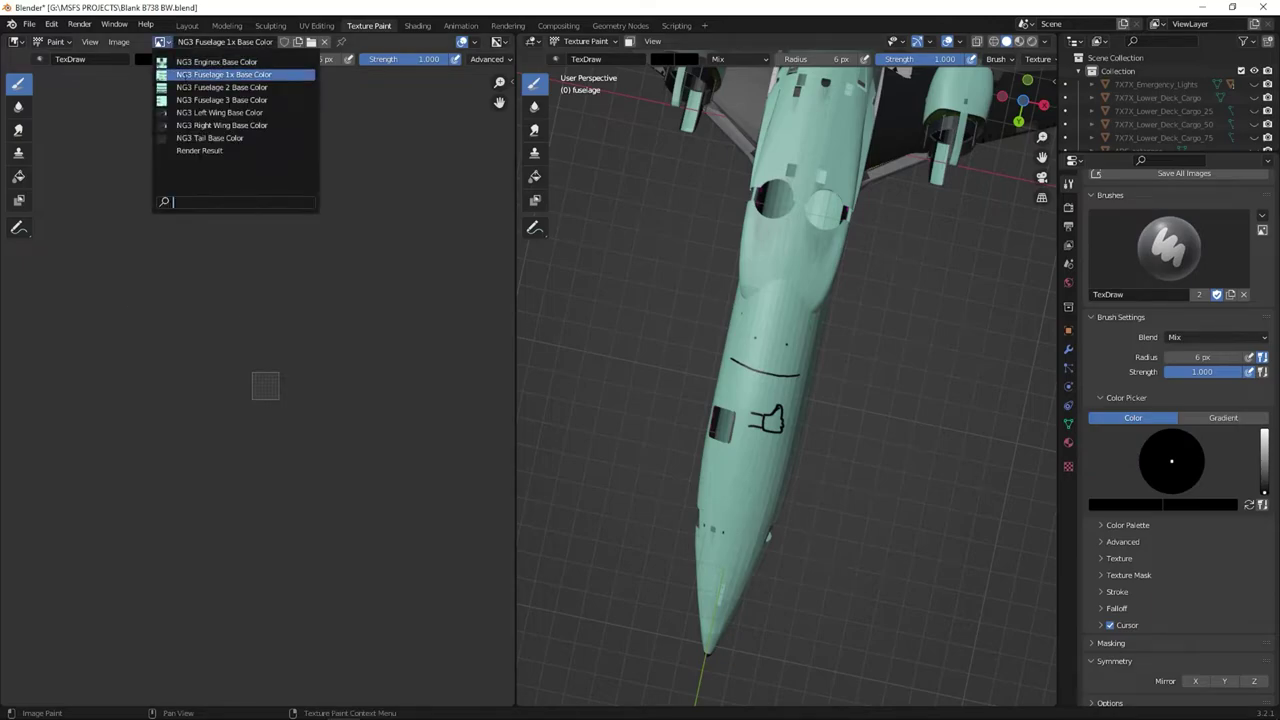
pyautogui.click(162, 41)
pyautogui.click(200, 100)
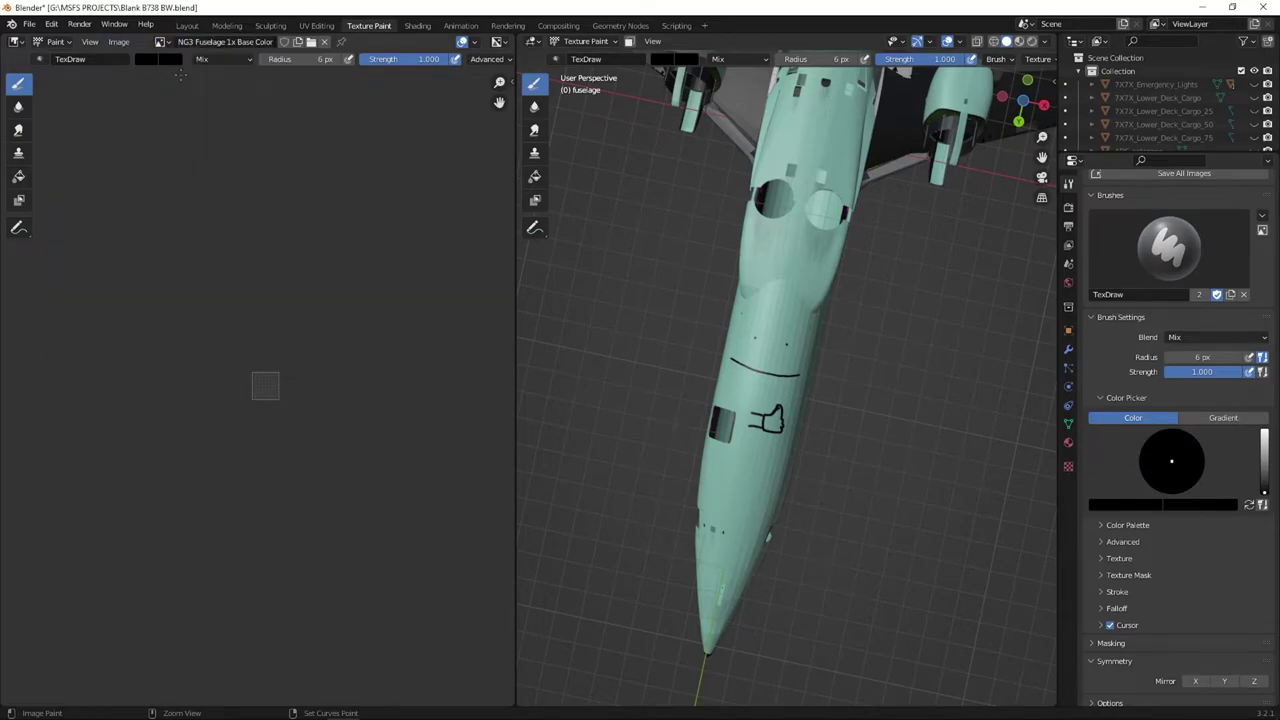
pyautogui.click(119, 41)
pyautogui.click(135, 72)
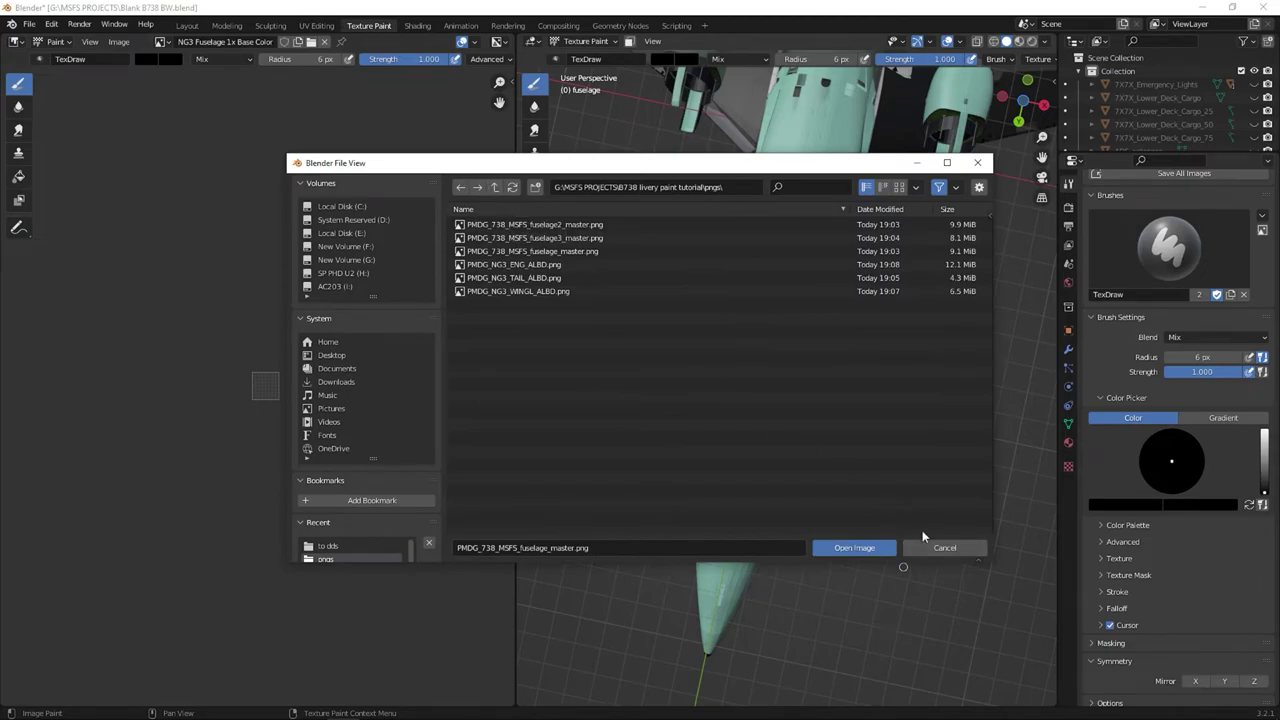
pyautogui.click(944, 548)
pyautogui.click(118, 41)
pyautogui.click(163, 106)
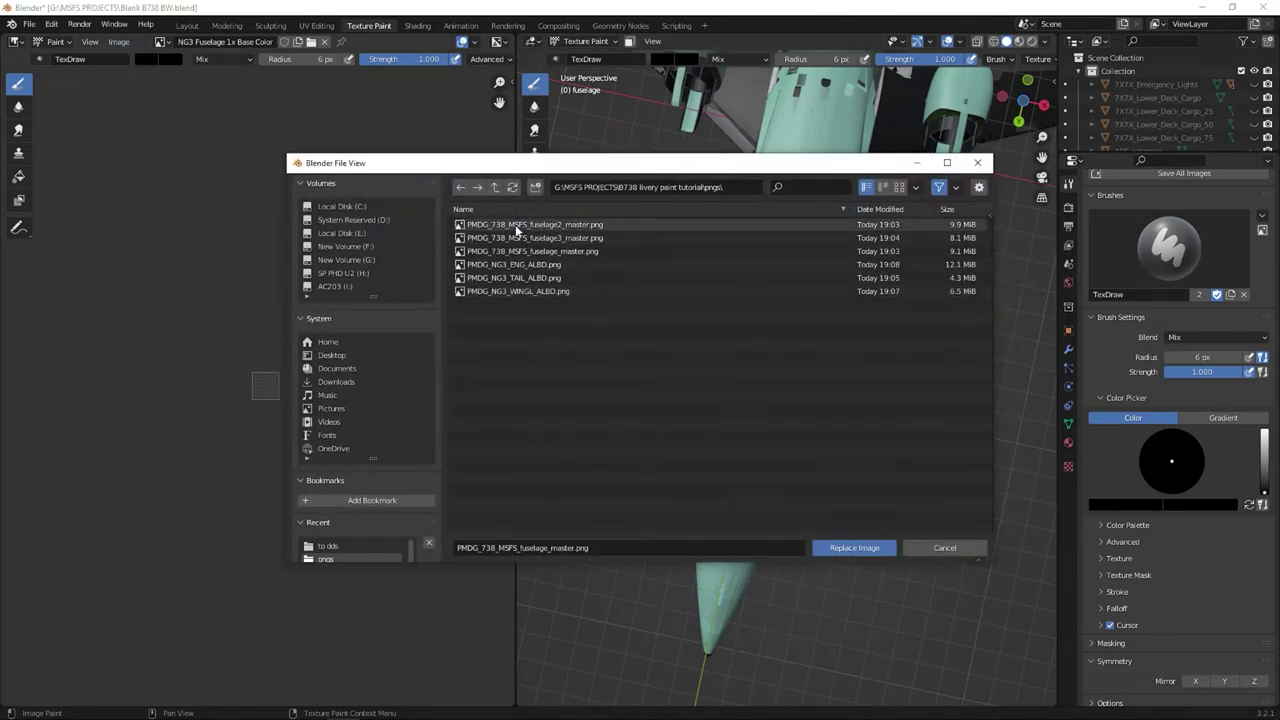
pyautogui.click(944, 548)
# Display the NG3 Fuselage 1x Base Color image again and reload its original texture.
pyautogui.moveTo(800, 450); pyautogui.dragTo(730, 636, button='middle')
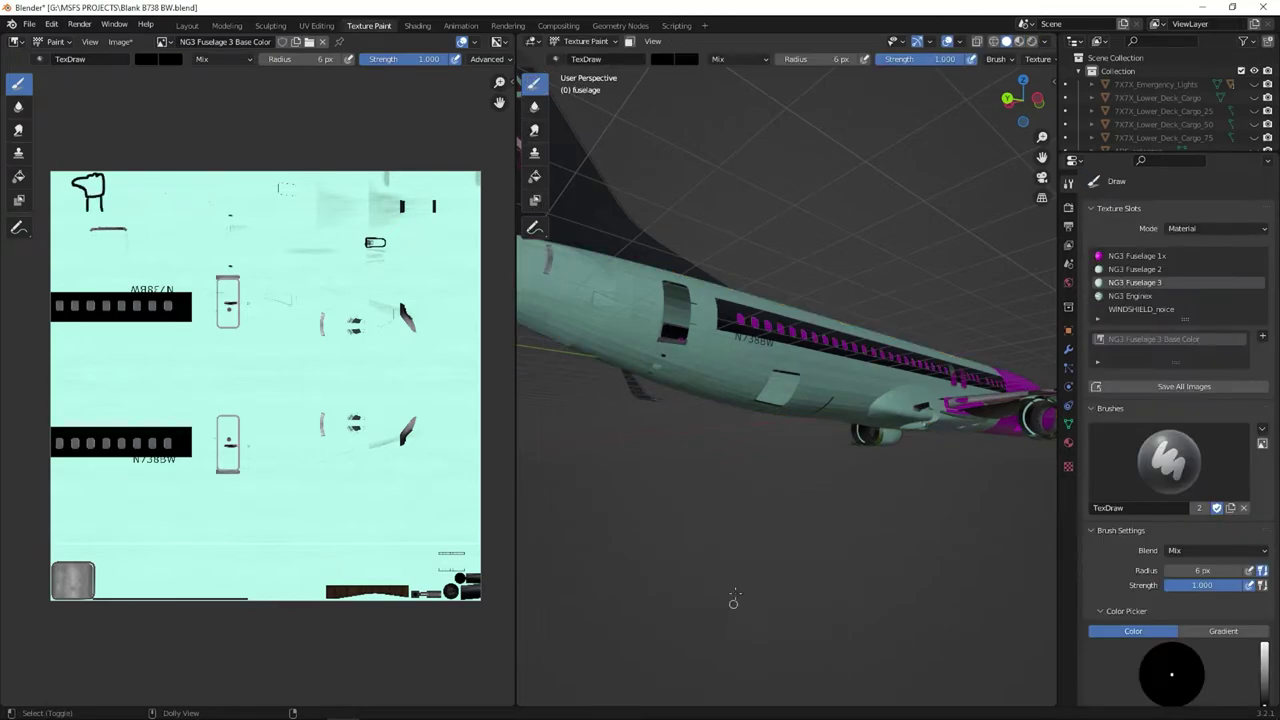
pyautogui.click(118, 41)
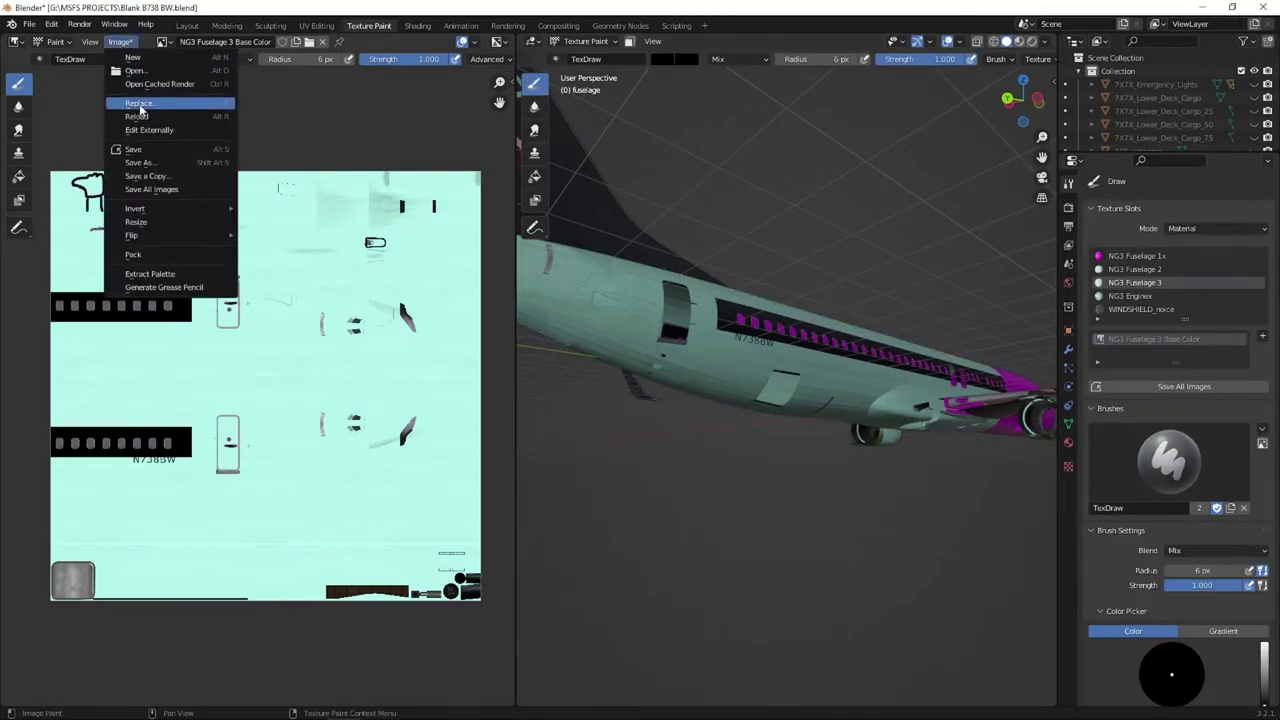
pyautogui.click(163, 42)
pyautogui.click(200, 85)
pyautogui.click(119, 42)
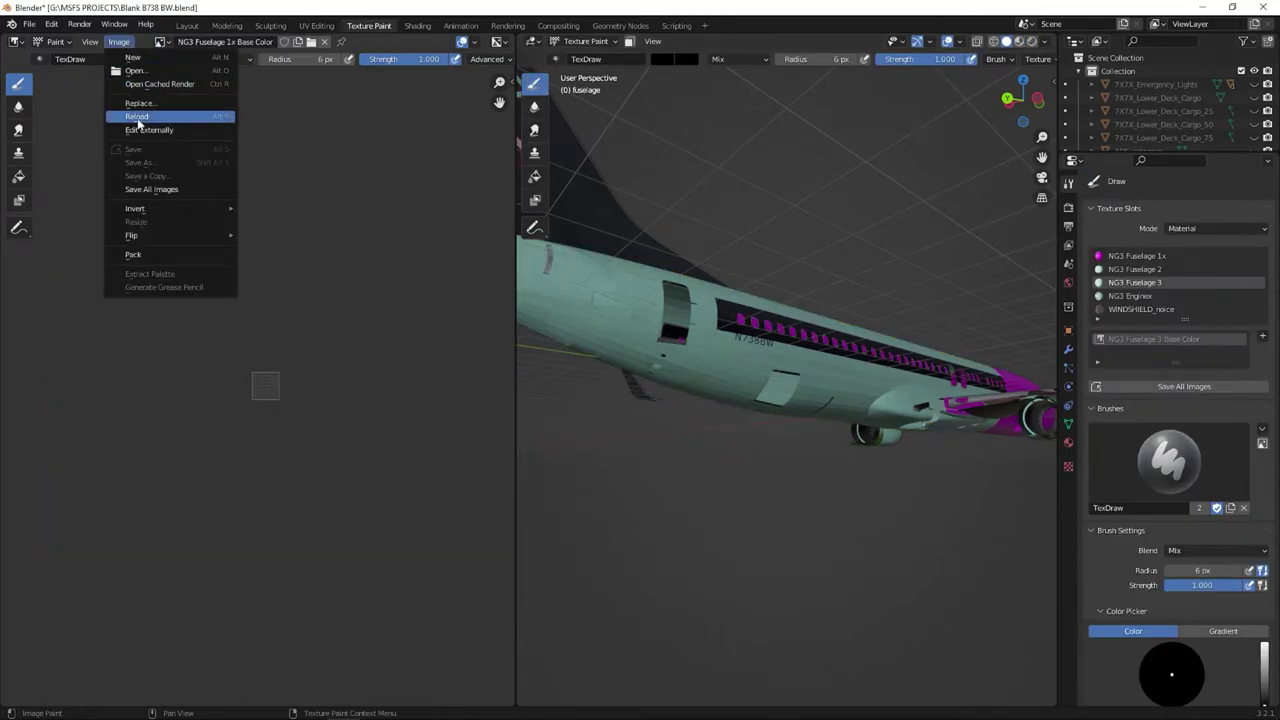
pyautogui.click(137, 117)
# In the left orthographic view of the nose, set the brush radius to 85 px and enable X-axis mirror symmetry.
pyautogui.scroll(-3, 325, 355)
pyautogui.moveTo(850, 370); pyautogui.dragTo(540, 440, button='middle')
pyautogui.click(1004, 100)
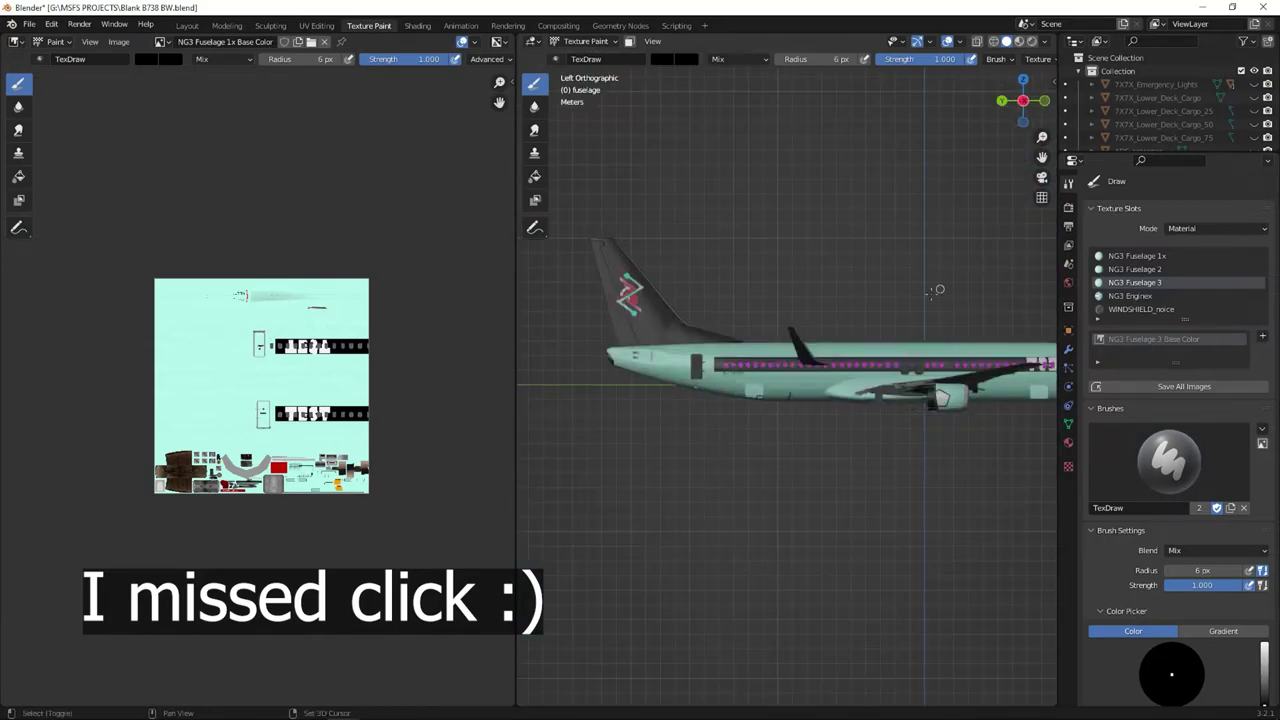
pyautogui.keyDown('shift'); pyautogui.moveTo(940, 289); pyautogui.dragTo(578, 300, button='middle'); pyautogui.keyUp('shift')
pyautogui.scroll(8, 745, 410)
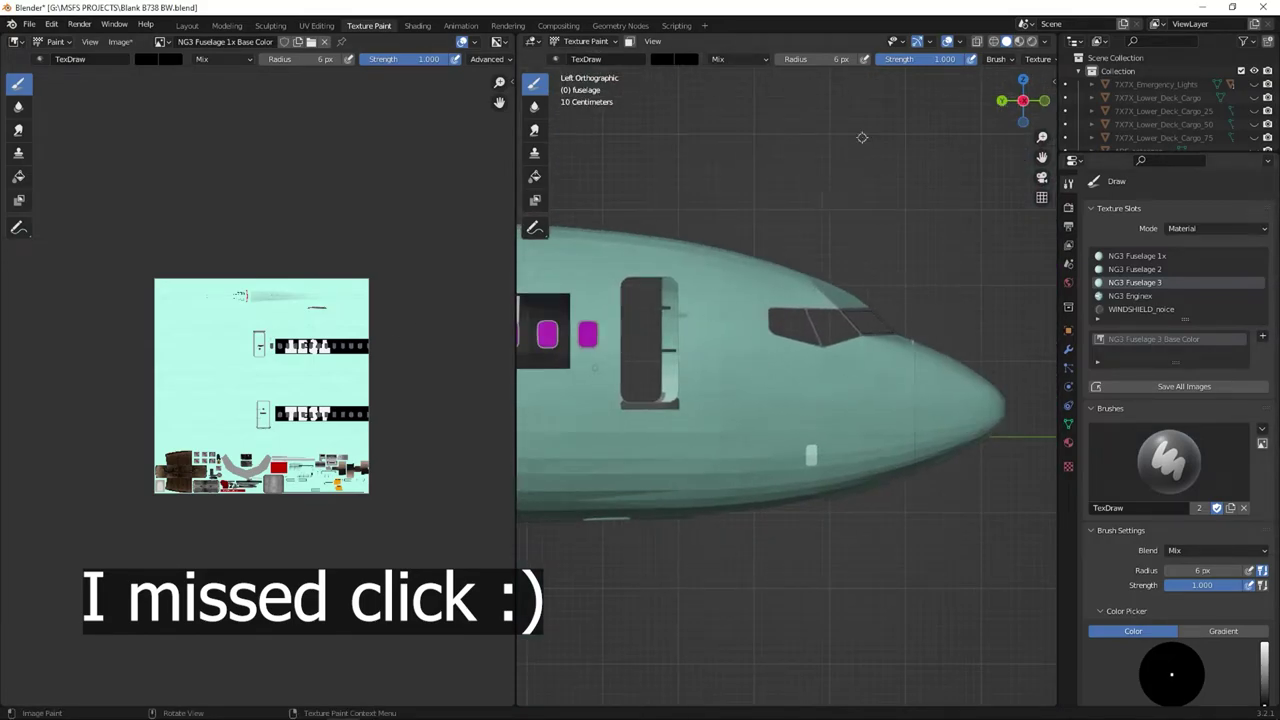
pyautogui.moveTo(791, 338)
pyautogui.mouseDown()
pyautogui.moveTo(565, 339)
pyautogui.moveTo(797, 332)
pyautogui.mouseUp()
pyautogui.hotkey('ctrl', 'z')
pyautogui.keyDown('shift'); pyautogui.moveTo(871, 406); pyautogui.dragTo(956, 416, button='middle'); pyautogui.keyUp('shift')
pyautogui.scroll(-6, 1229, 618)
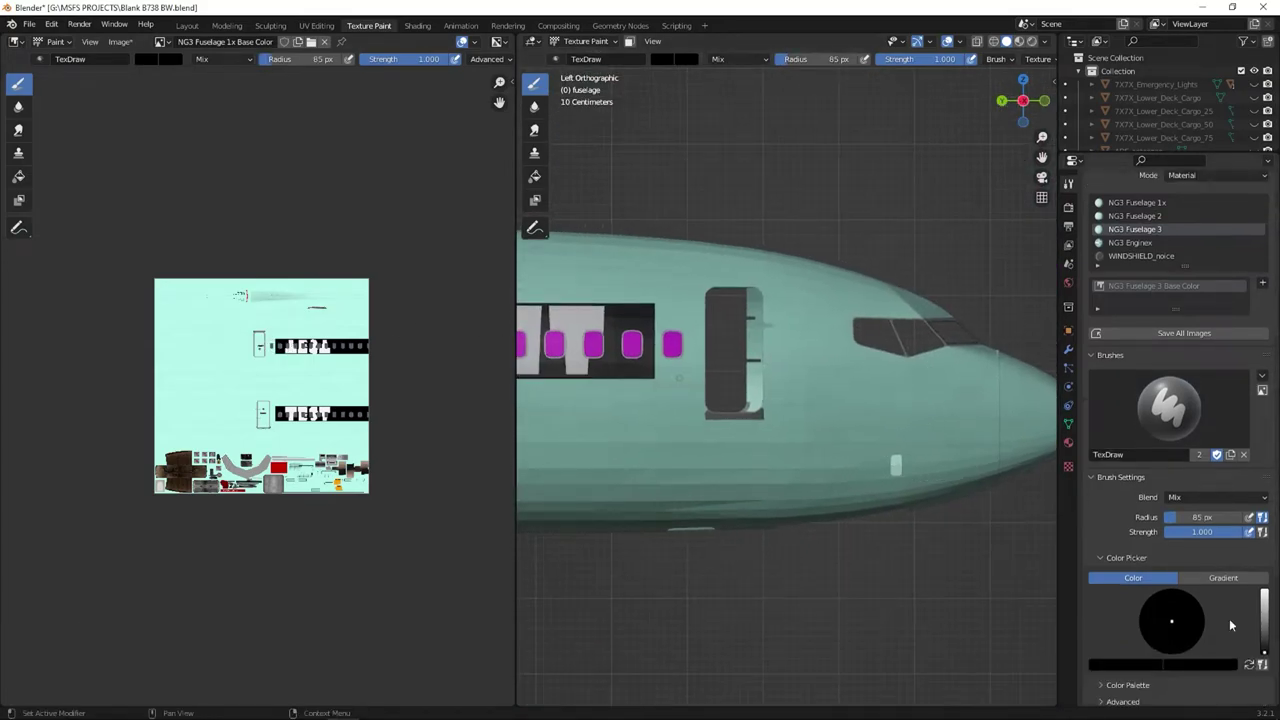
pyautogui.click(1196, 659)
# Reduce the brush radius to 53 px and repaint the black window stripe past the forward door, around the cockpit windows and onto the nose.
pyautogui.moveTo(667, 340)
pyautogui.mouseDown()
pyautogui.moveTo(1037, 354)
pyautogui.moveTo(985, 380)
pyautogui.moveTo(666, 351)
pyautogui.moveTo(633, 330)
pyautogui.mouseUp()
pyautogui.hotkey('ctrl', 'z')
pyautogui.press('f')
pyautogui.click(591, 314)
pyautogui.moveTo(633, 335); pyautogui.dragTo(483, 380, button='middle')
pyautogui.moveTo(729, 543); pyautogui.dragTo(900, 350, button='middle')
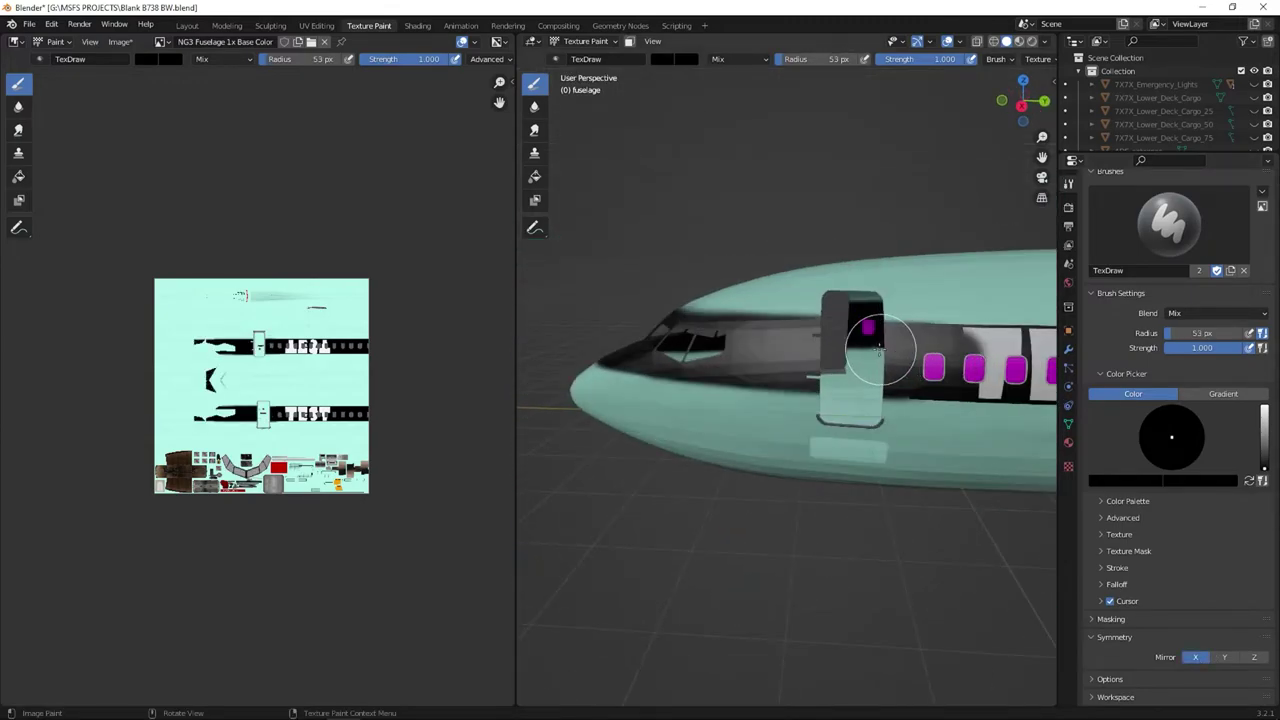
# Save the NG3 Fuselage 1x Base Color image as PMDG_738_MSFS_fuselage_master.png in the "to dds" folder.
pyautogui.click(120, 42)
pyautogui.click(172, 164)
pyautogui.click(495, 187)
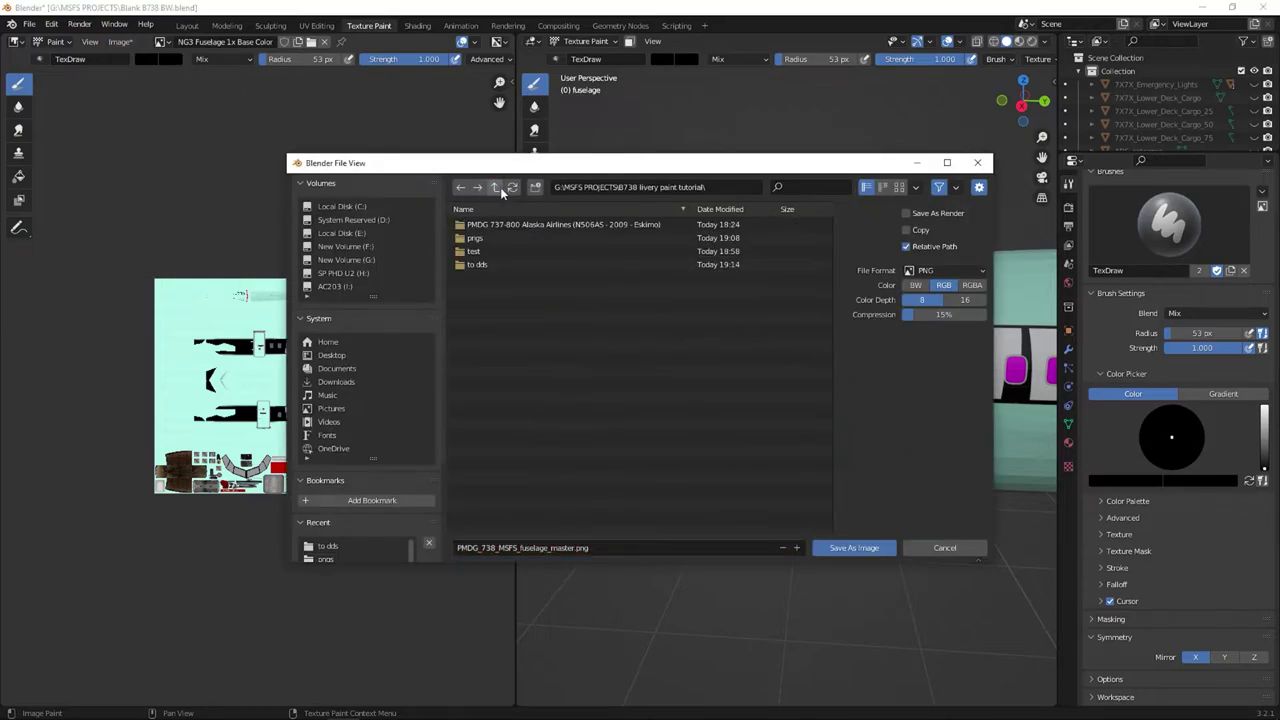
pyautogui.doubleClick(492, 264)
pyautogui.click(849, 543)
pyautogui.scroll(-1, 794, 515)
pyautogui.scroll(1, 794, 520)
pyautogui.scroll(-1, 794, 520)
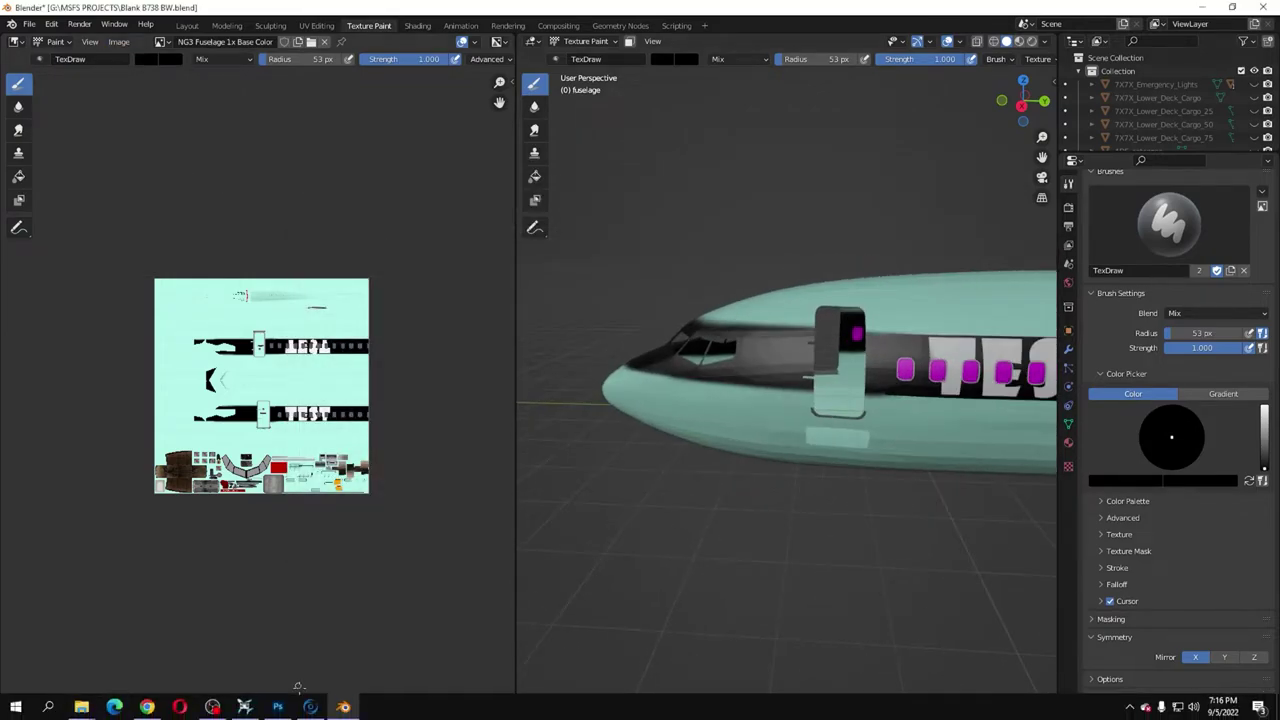
# Switch to Photoshop and bring the PMDG 738 MSFS_fuselage_master.psd document to the front.
pyautogui.click(282, 707)
pyautogui.hotkey('ctrl', 'shift', 'Tab')
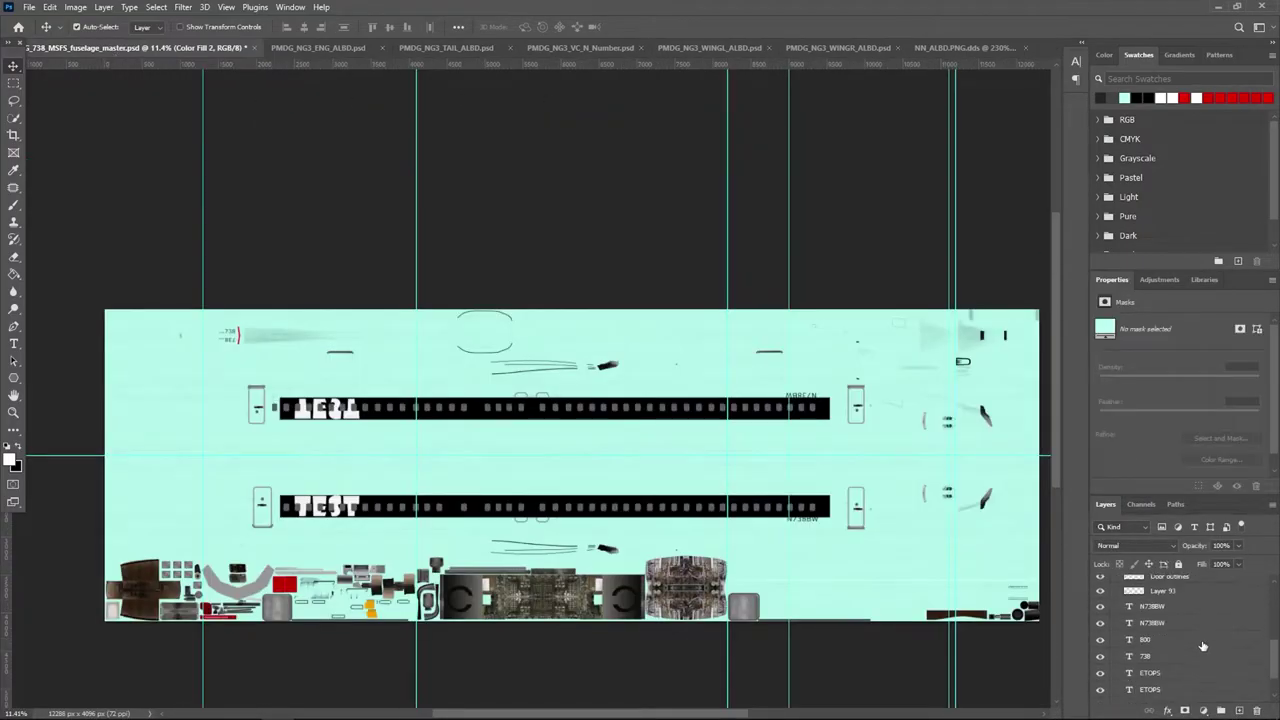
# Group the TEST, TEST copy, Color Fill 1 and Color Fill 1 copy layers and turn their individual visibility back on.
pyautogui.click(1100, 631)
pyautogui.click(1100, 647)
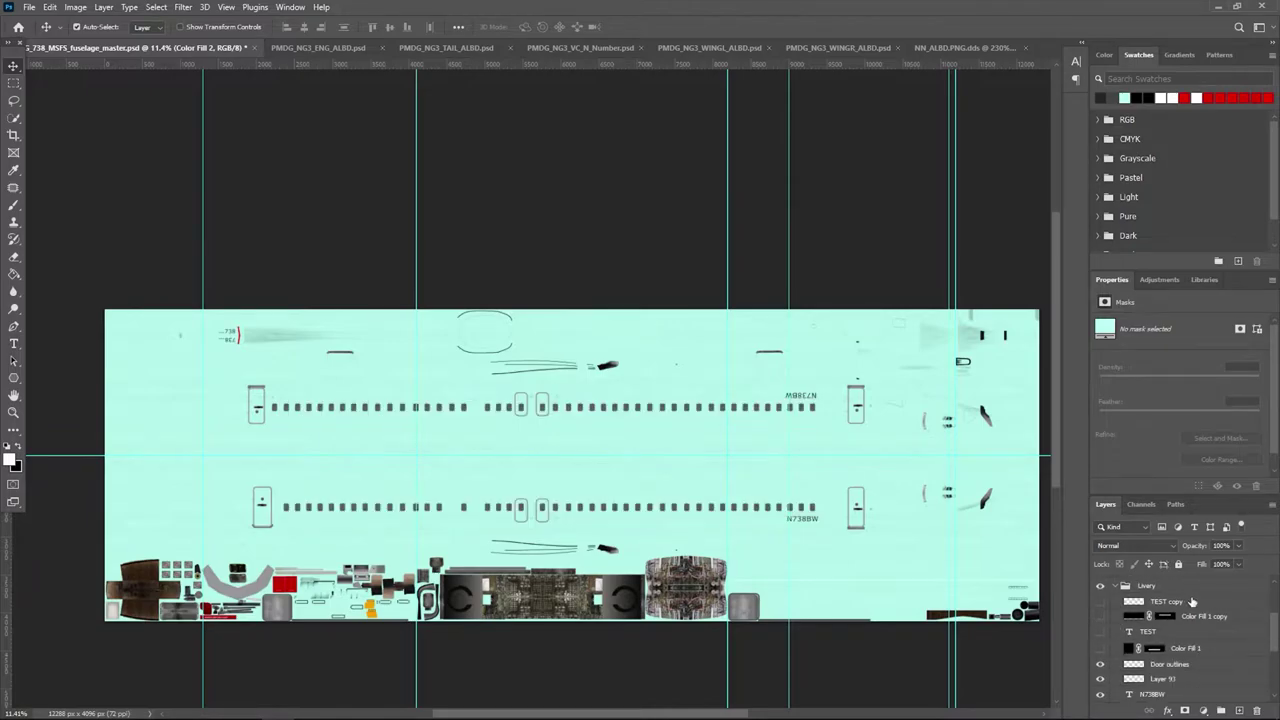
pyautogui.click(1189, 602)
pyautogui.keyDown('shift'); pyautogui.click(1200, 648); pyautogui.keyUp('shift')
pyautogui.hotkey('ctrl', 'g')
pyautogui.click(1126, 602)
pyautogui.moveTo(1100, 618); pyautogui.dragTo(1101, 665)
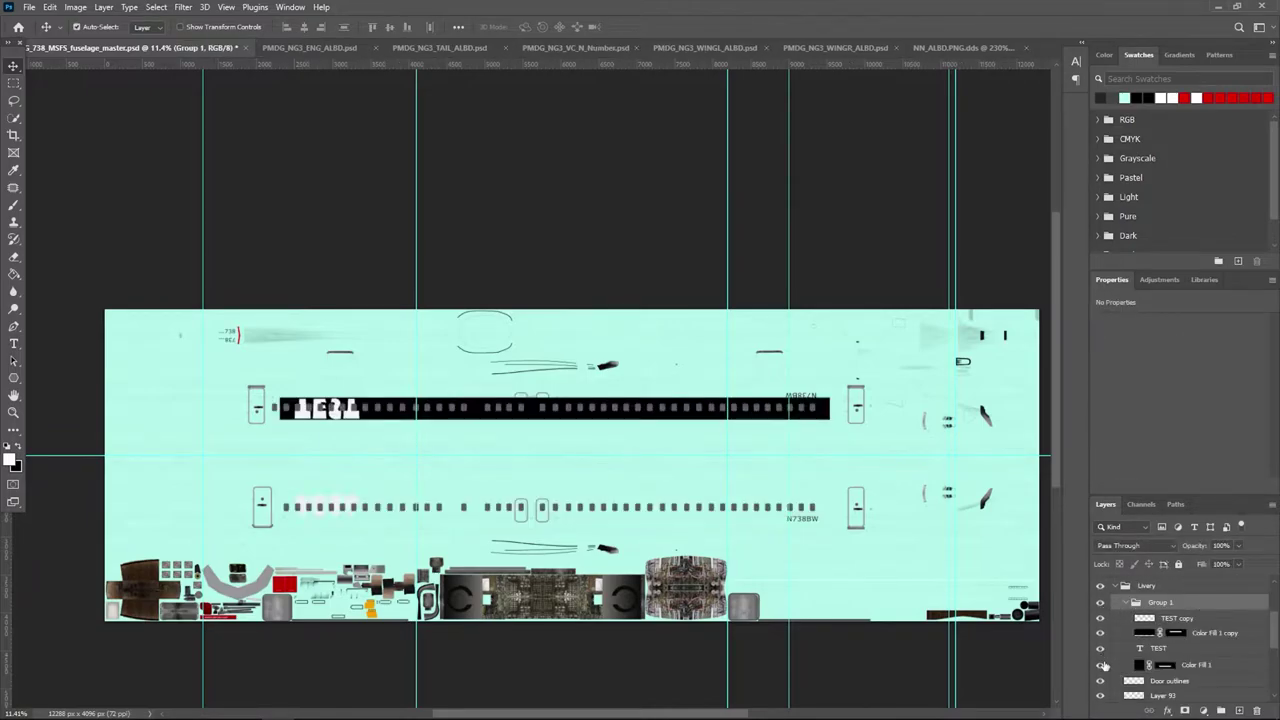
# Hide the new stripe group and add an empty layer at the top of the Livery group.
pyautogui.click(1100, 602)
pyautogui.doubleClick(1116, 605)
pyautogui.click(1202, 432)
pyautogui.click(1126, 602)
pyautogui.click(1168, 587)
pyautogui.hotkey('ctrl', 'shift', 'alt', 'n')
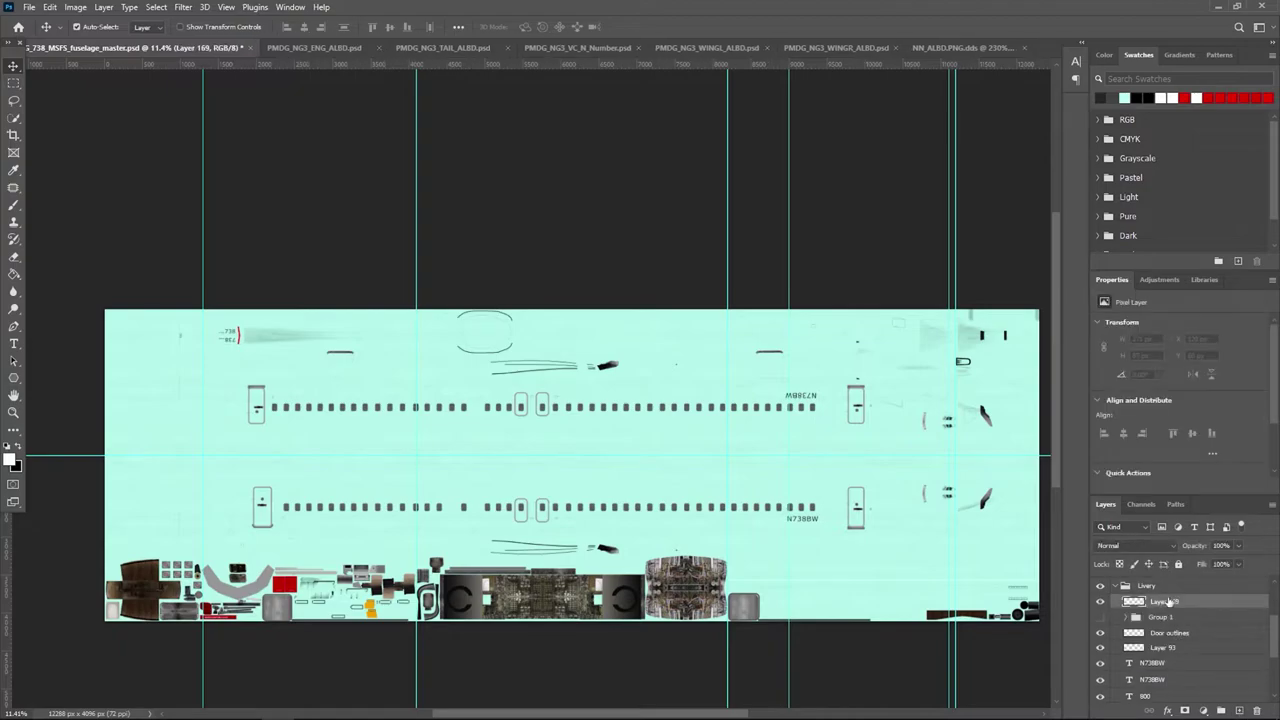
# Place the three fuselage master PNGs from the "to dds" folder into the fuselage document.
pyautogui.click(92, 708)
pyautogui.click(546, 158)
pyautogui.doubleClick(538, 239)
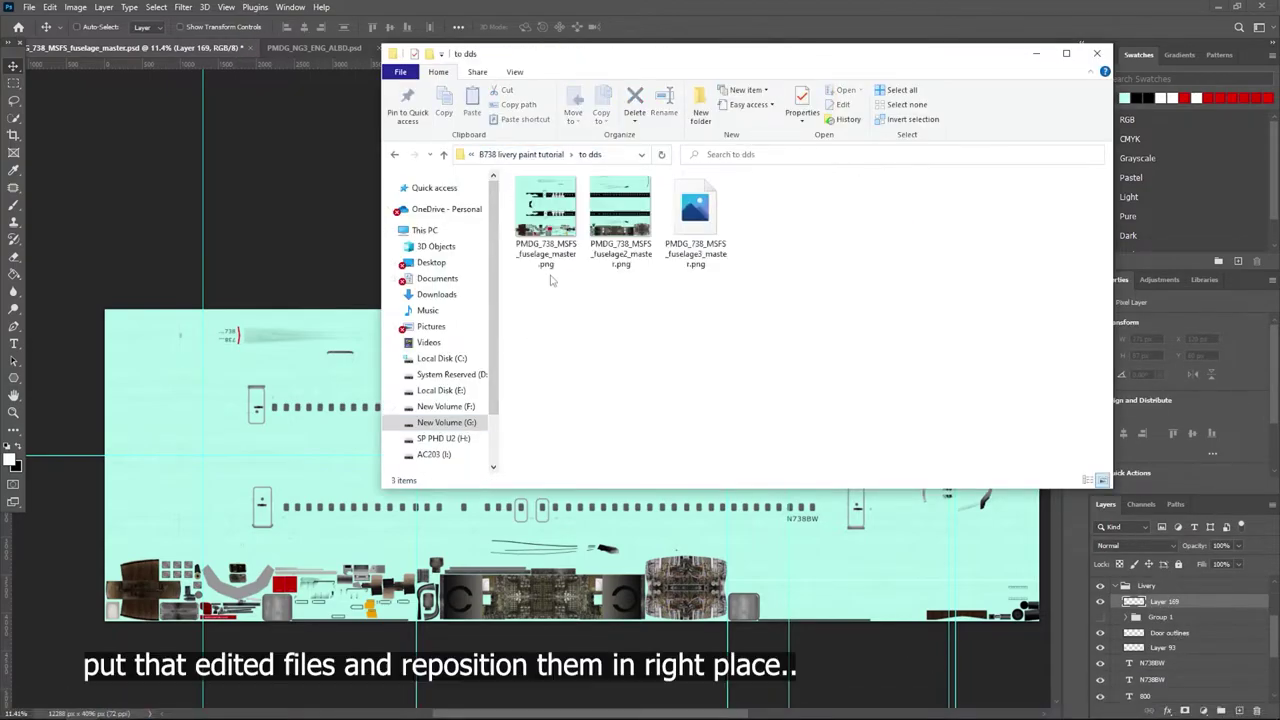
pyautogui.moveTo(549, 225); pyautogui.dragTo(546, 322)
pyautogui.moveTo(546, 322); pyautogui.dragTo(250, 470)
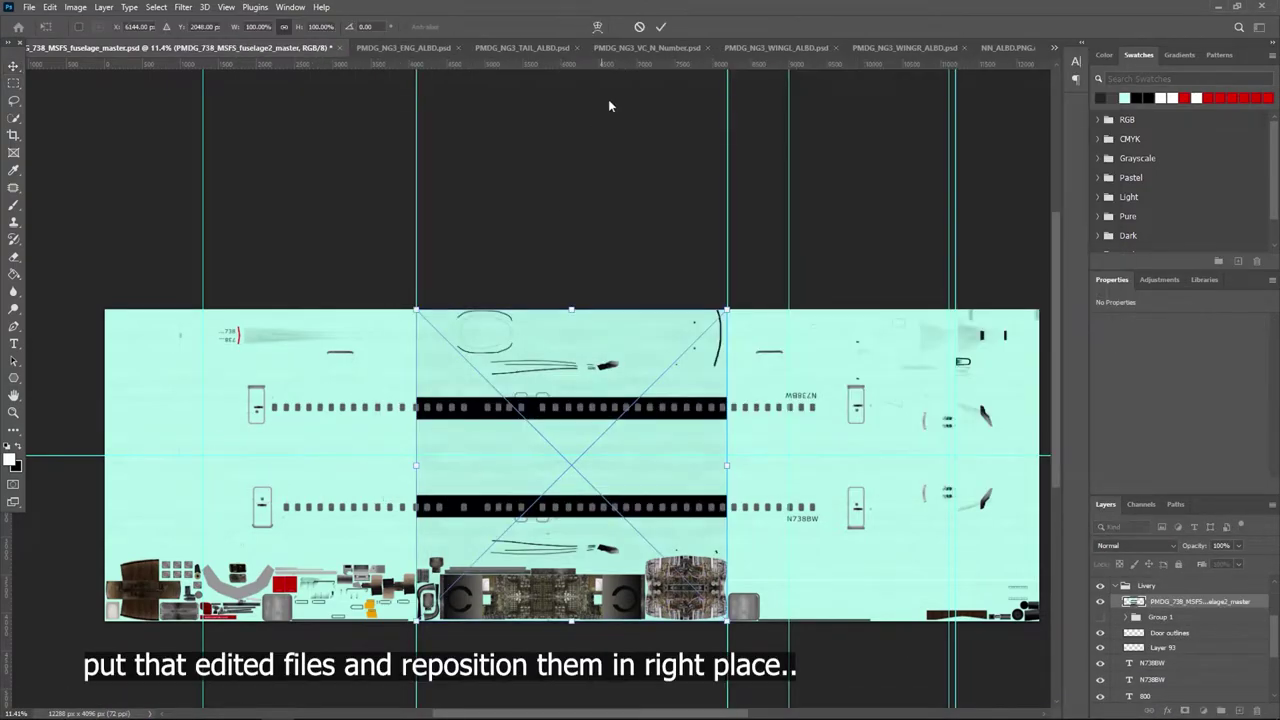
# Position the fuselage2 PNG in the canvas's middle third, fuselage3 in the right third and fuselage_master in the left third.
pyautogui.click(661, 27)
pyautogui.moveTo(643, 524); pyautogui.dragTo(955, 511)
pyautogui.click(661, 27)
pyautogui.moveTo(647, 424); pyautogui.dragTo(351, 423)
pyautogui.press('Return')
# Outline the forward part of the upper black stripe with a closed Pen path from beyond the nose to behind the door.
pyautogui.keyDown('alt'); pyautogui.scroll(5, 190, 437); pyautogui.keyUp('alt')
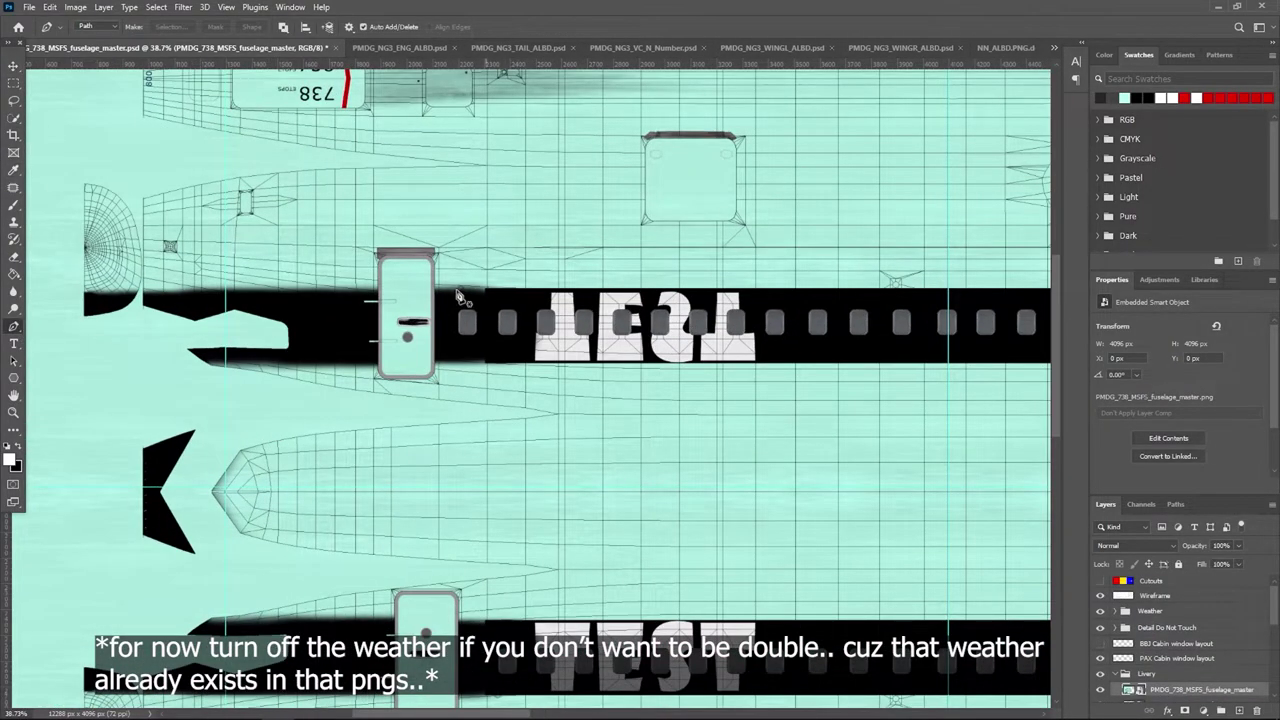
pyautogui.keyDown('alt'); pyautogui.scroll(4, 472, 296); pyautogui.keyUp('alt')
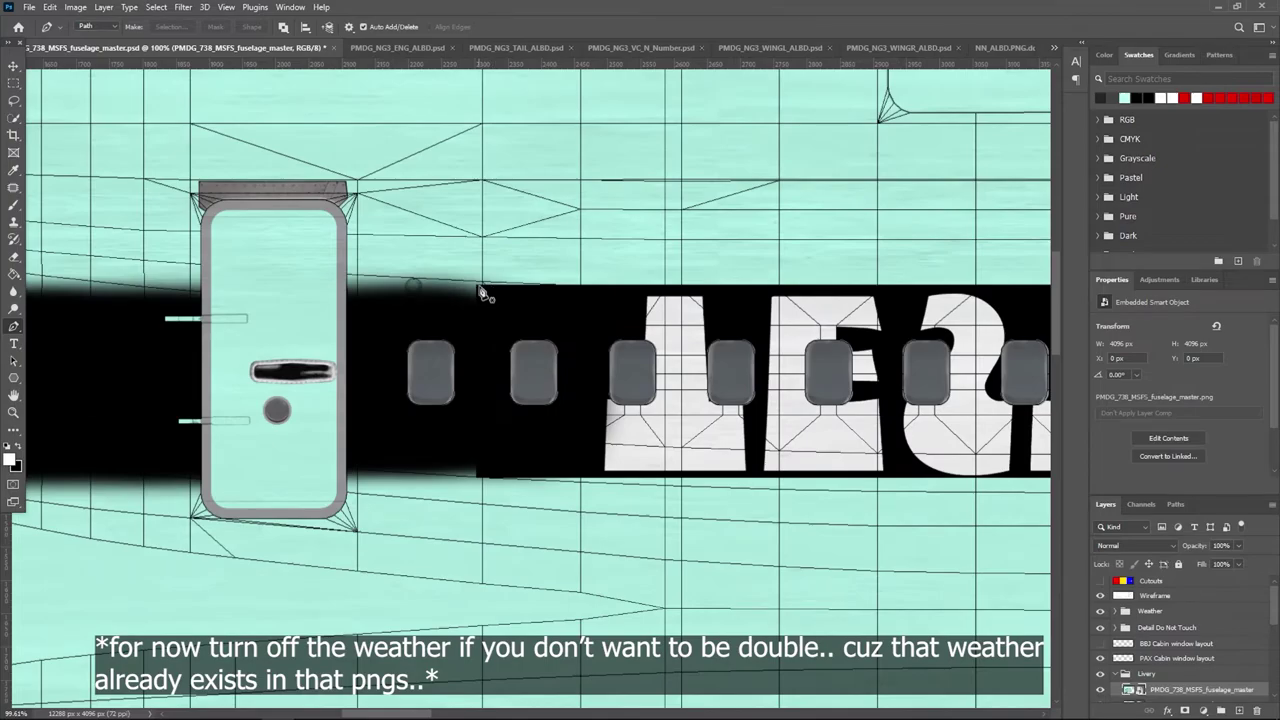
pyautogui.keyDown('alt'); pyautogui.scroll(-6, 480, 291); pyautogui.keyUp('alt')
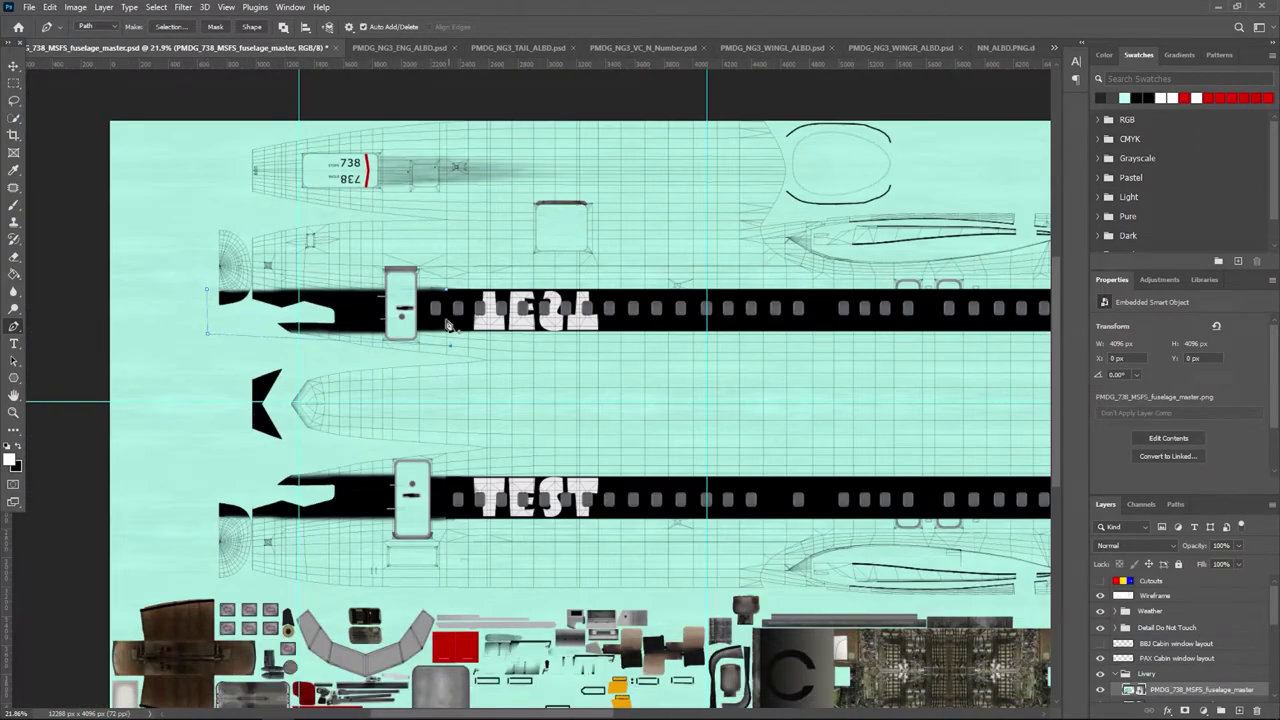
pyautogui.click(446, 289)
# Fill the path with a black Solid Color layer above the placed PNGs and check its edges against the stripe.
pyautogui.scroll(-2, 1190, 650)
pyautogui.click(1203, 710)
pyautogui.click(1190, 475)
pyautogui.click(1184, 98)
pyautogui.click(1136, 98)
pyautogui.click(731, 176)
pyautogui.keyDown('alt'); pyautogui.scroll(2, 396, 311); pyautogui.keyUp('alt')
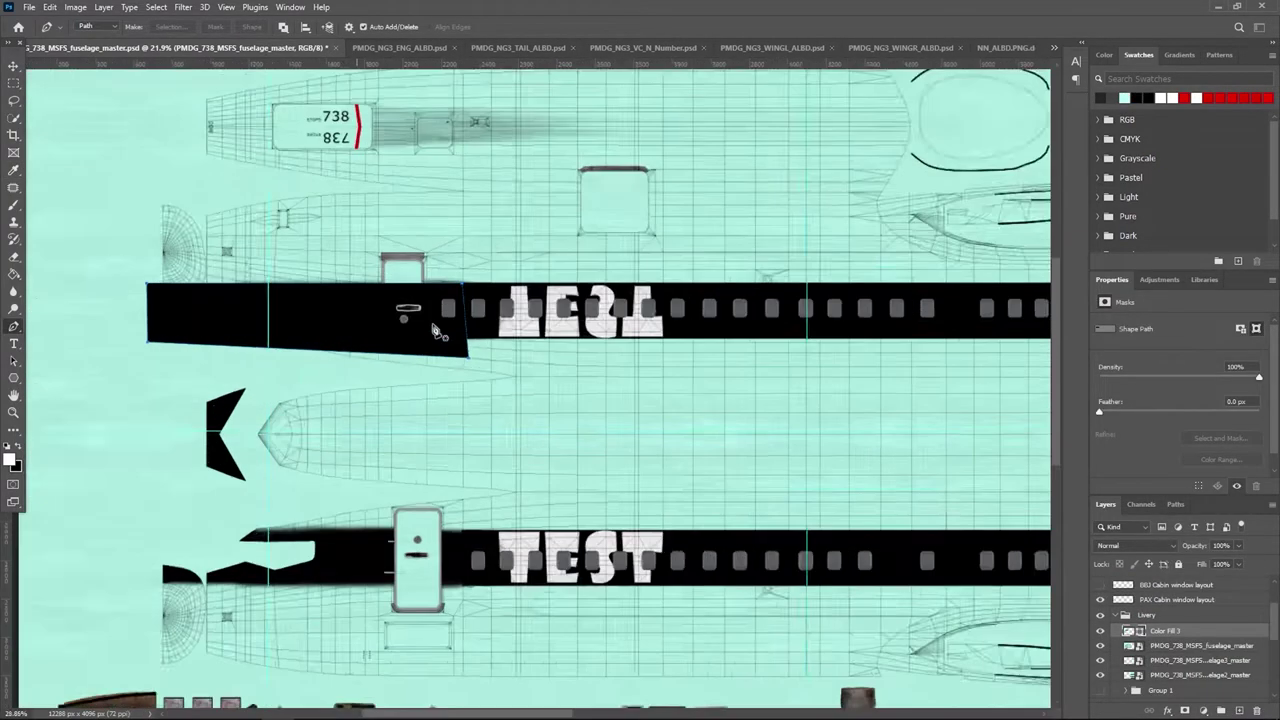
pyautogui.keyDown('alt'); pyautogui.scroll(2, 437, 333); pyautogui.keyUp('alt')
pyautogui.keyDown('alt'); pyautogui.scroll(-4, 420, 320); pyautogui.keyUp('alt')
pyautogui.keyDown('alt'); pyautogui.scroll(6, 380, 270); pyautogui.keyUp('alt')
pyautogui.keyDown('alt'); pyautogui.scroll(-7, 371, 263); pyautogui.keyUp('alt')
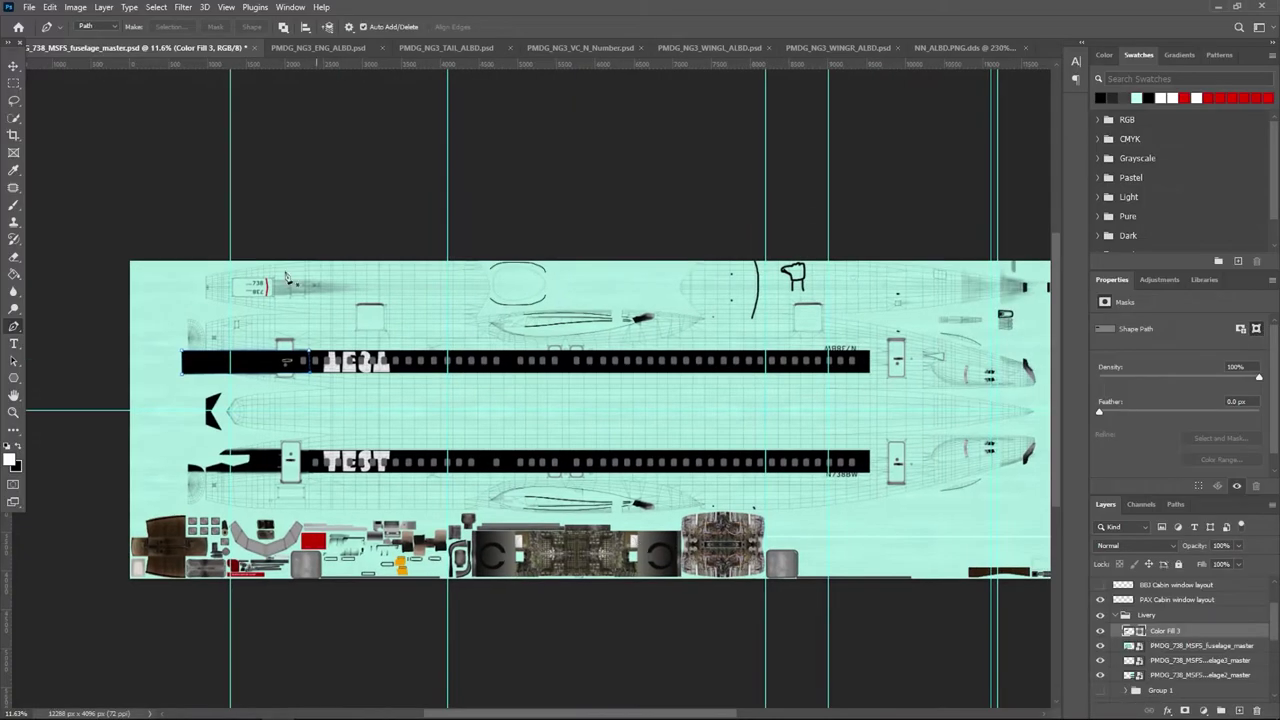
# Crop the fuselage document to its left 4096 × 4096 px section and hide the wireframe.
pyautogui.keyDown('alt'); pyautogui.scroll(3, 929, 268); pyautogui.keyUp('alt')
pyautogui.keyDown('alt'); pyautogui.scroll(-4, 637, 366); pyautogui.keyUp('alt')
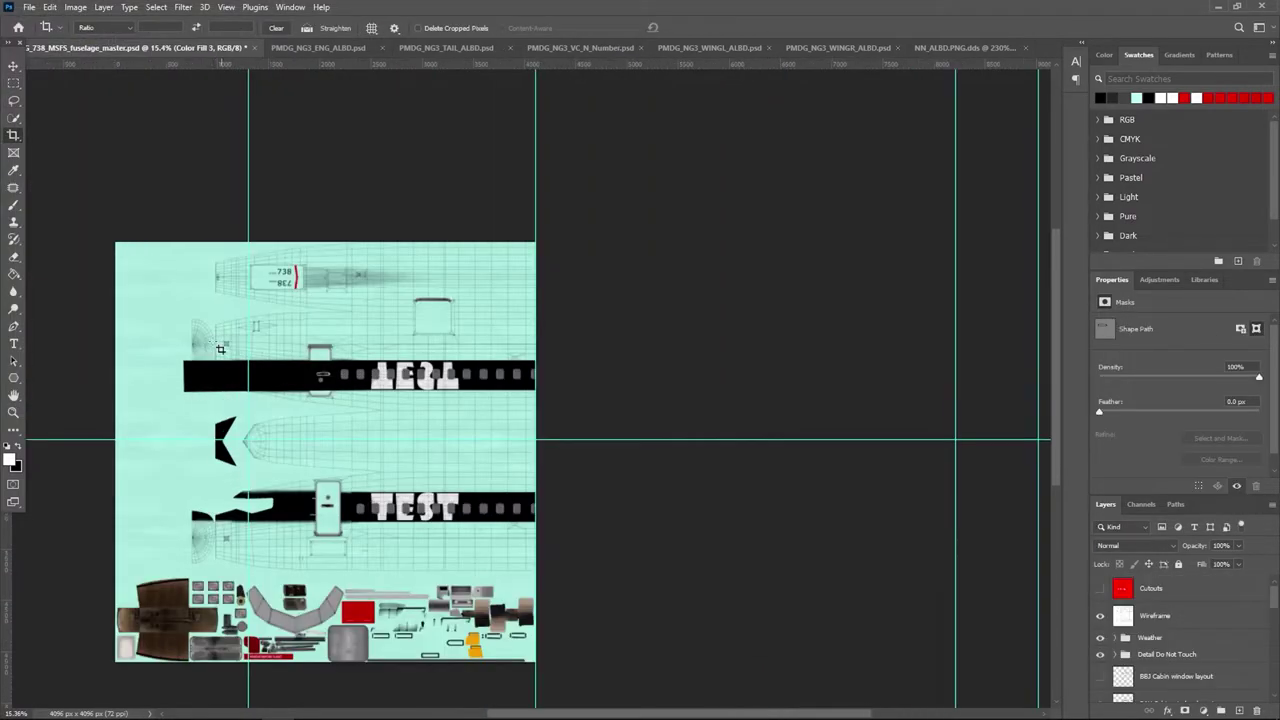
pyautogui.click(29, 7)
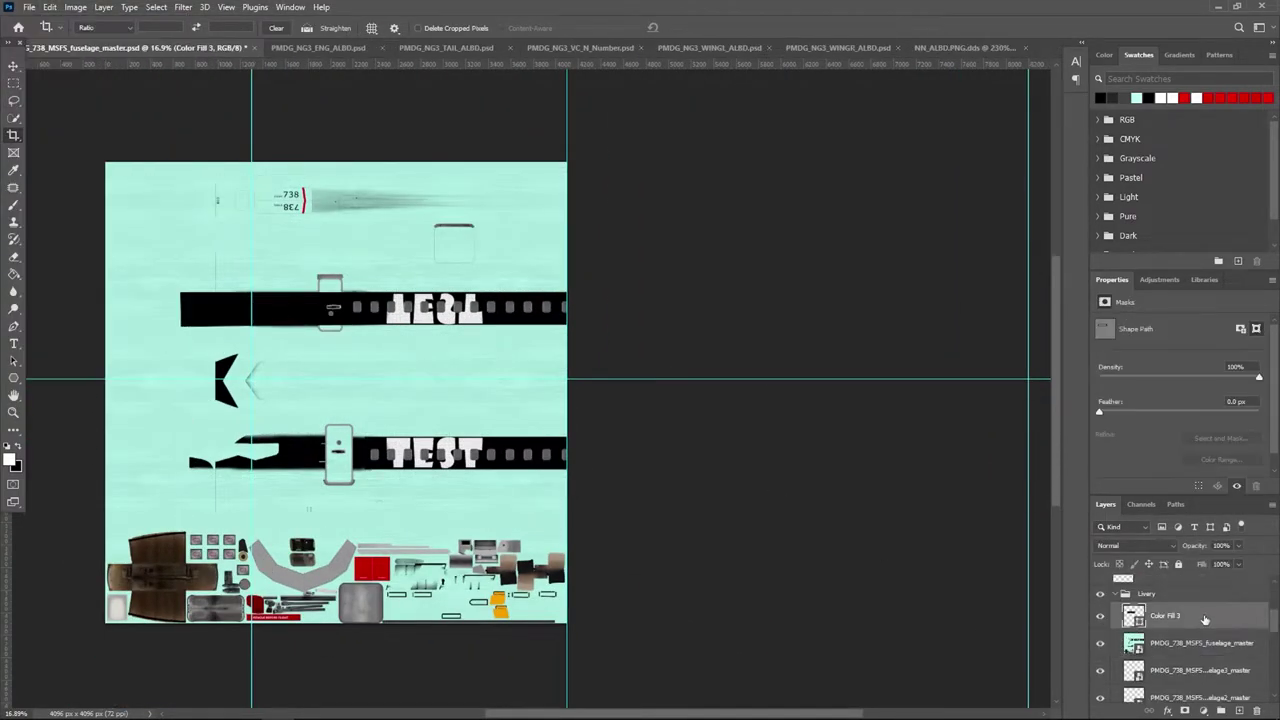
# Duplicate the black nose fill onto the lower stripe and save a DDS copy as PMDG_NG3_F1_ALBD.PNG.DDS in the texture.AS-N506AS folder.
pyautogui.moveTo(283, 243); pyautogui.dragTo(283, 461)
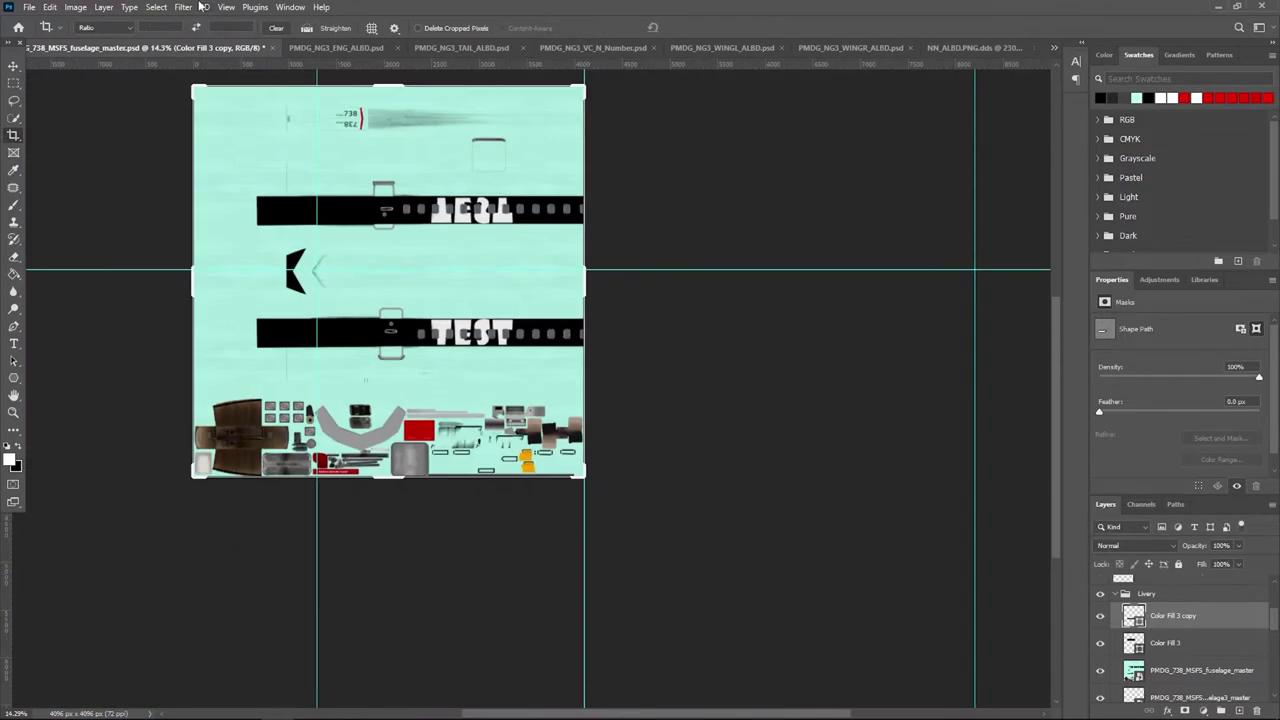
pyautogui.hotkey('ctrl', 'alt', 's')
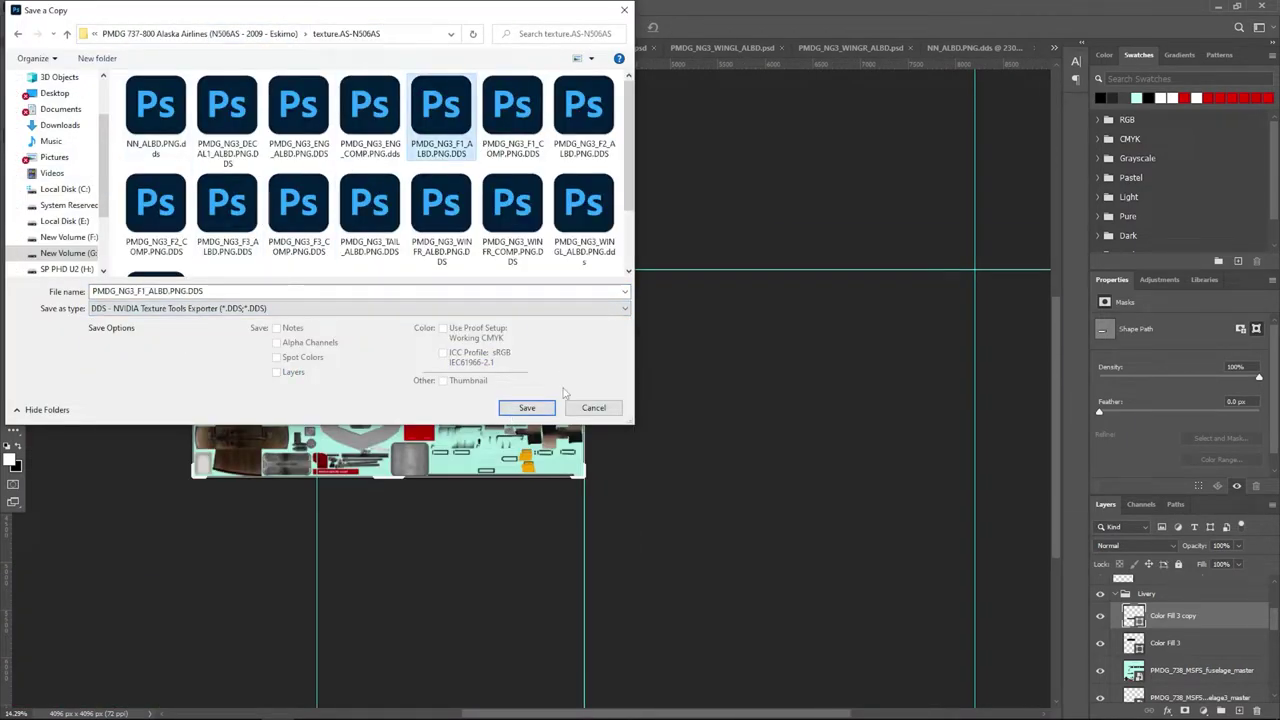
pyautogui.click(527, 407)
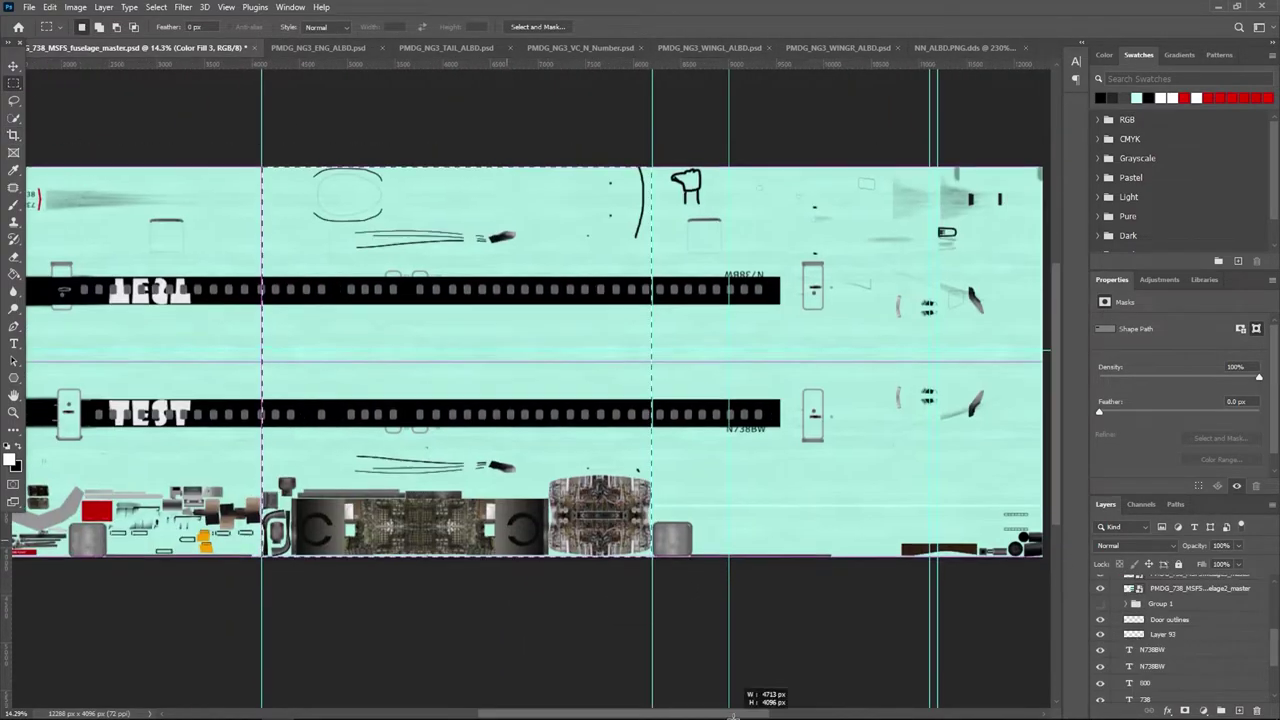
# Crop the document to its middle 4096 × 4096 px section, compare it with and without the Weather group, and leave the group hidden.
pyautogui.click(29, 7)
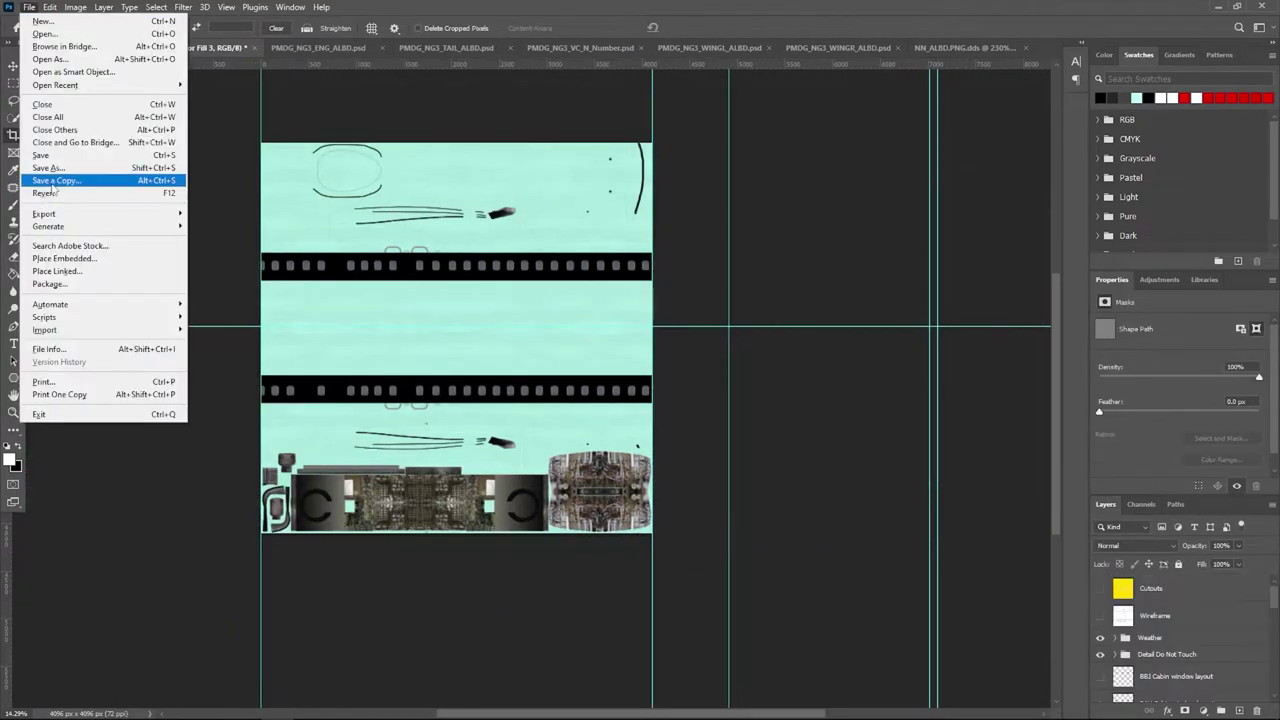
pyautogui.click(60, 177)
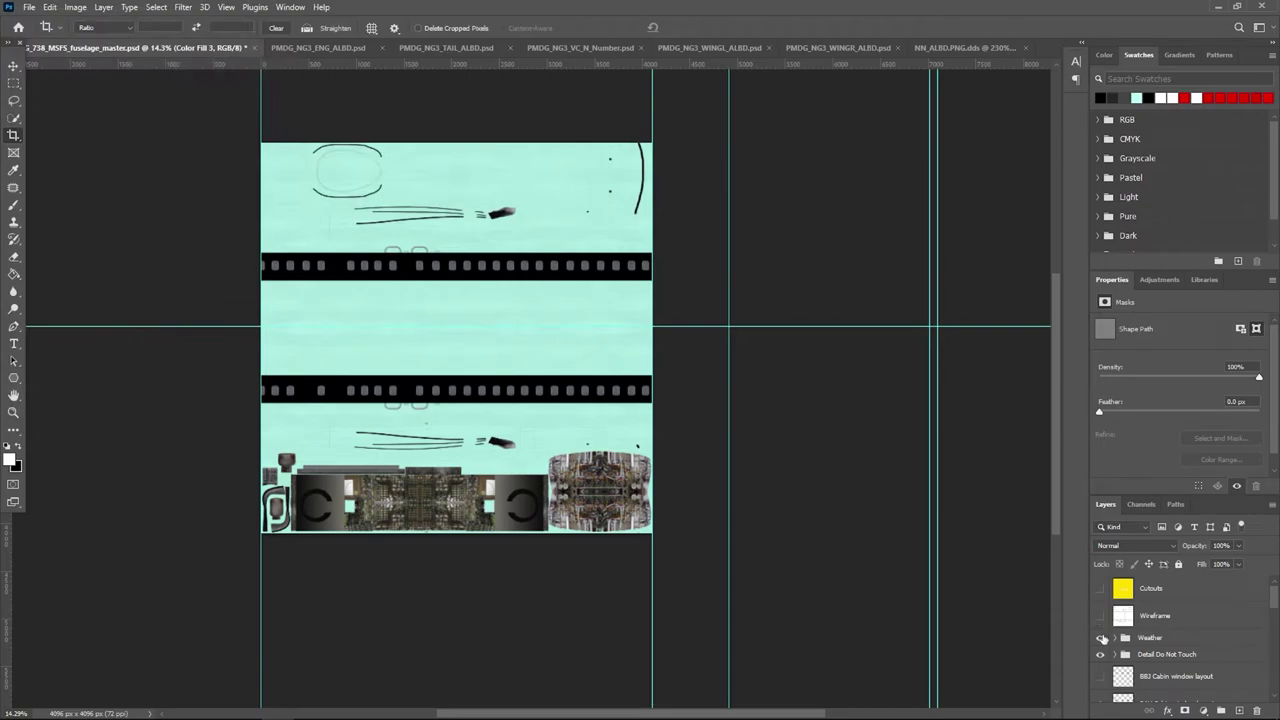
pyautogui.click(1101, 641)
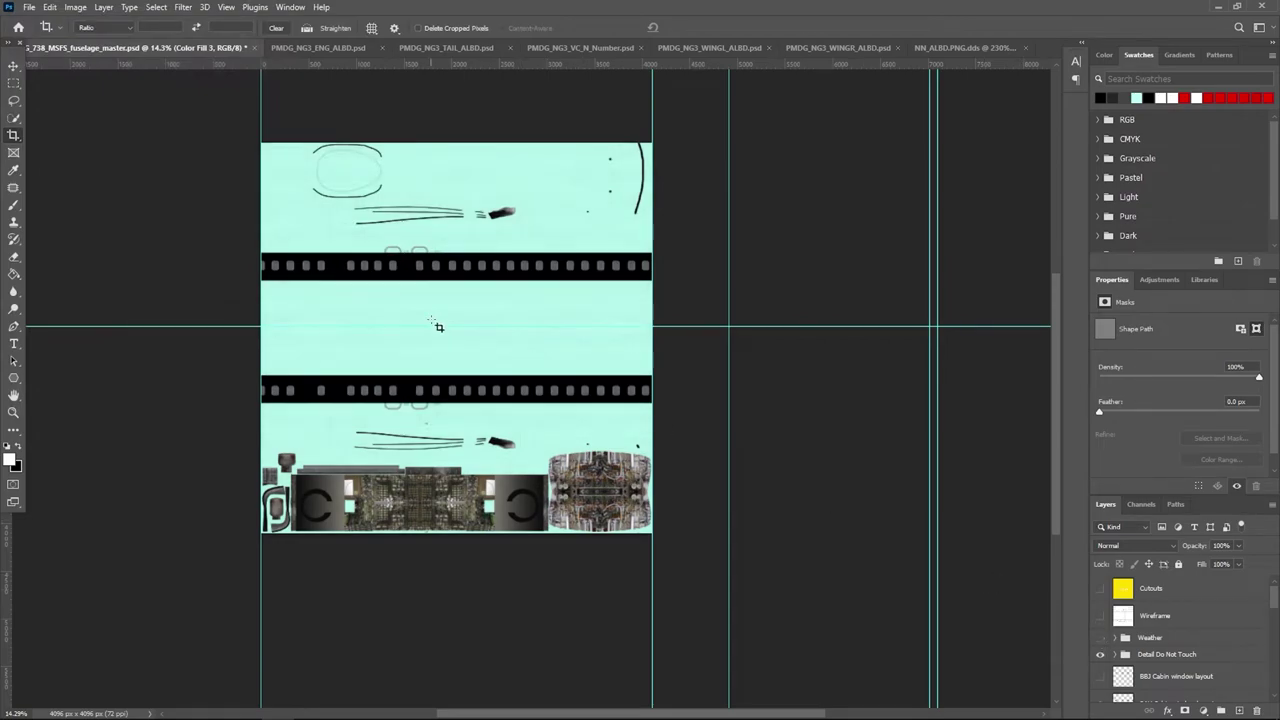
pyautogui.keyDown('alt'); pyautogui.scroll(5, 438, 326); pyautogui.keyUp('alt')
pyautogui.keyDown('alt'); pyautogui.scroll(-4, 438, 326); pyautogui.keyUp('alt')
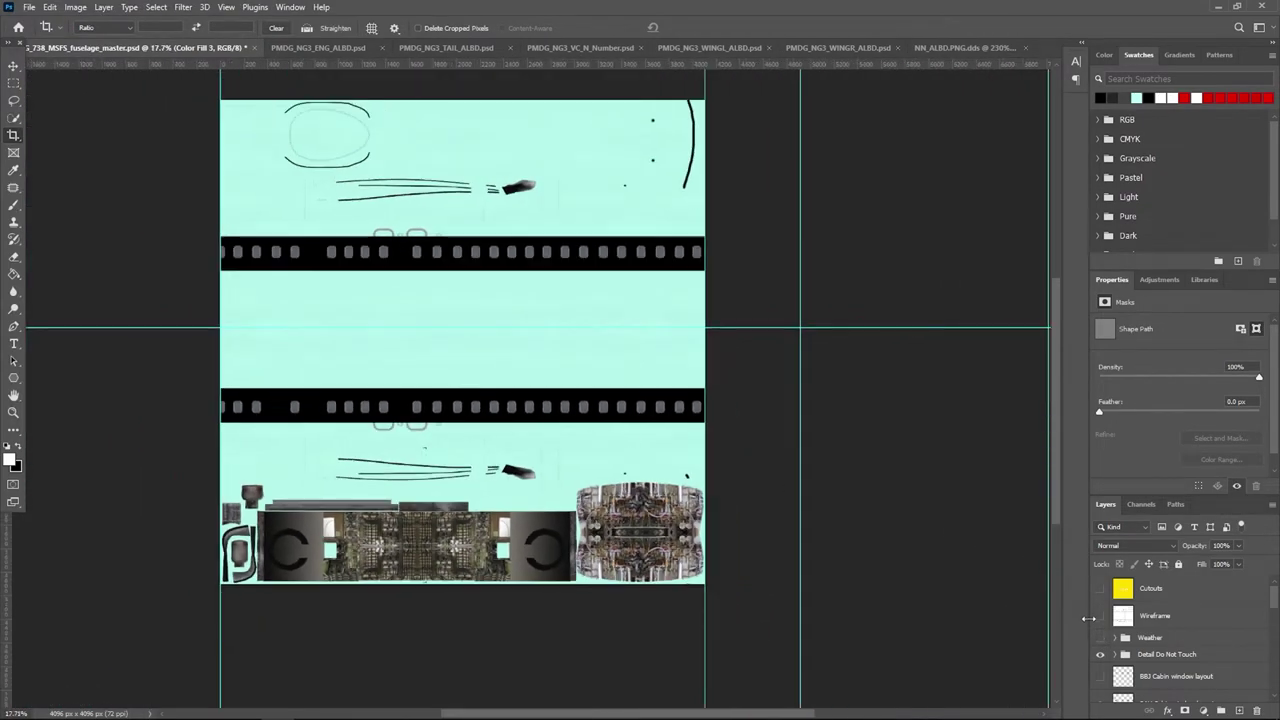
pyautogui.click(1101, 641)
pyautogui.click(1101, 641)
pyautogui.click(1101, 641)
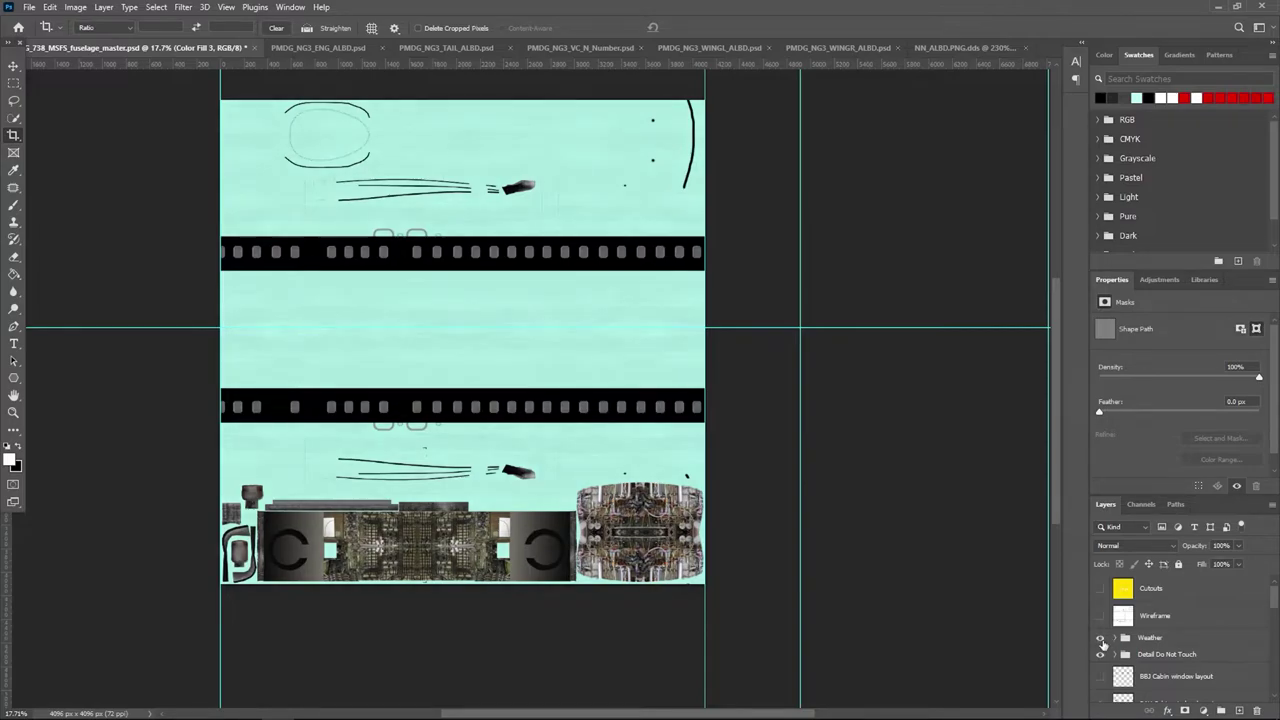
pyautogui.keyDown('alt'); pyautogui.scroll(-1, 400, 343); pyautogui.keyUp('alt')
pyautogui.keyDown('alt'); pyautogui.scroll(2, 400, 343); pyautogui.keyUp('alt')
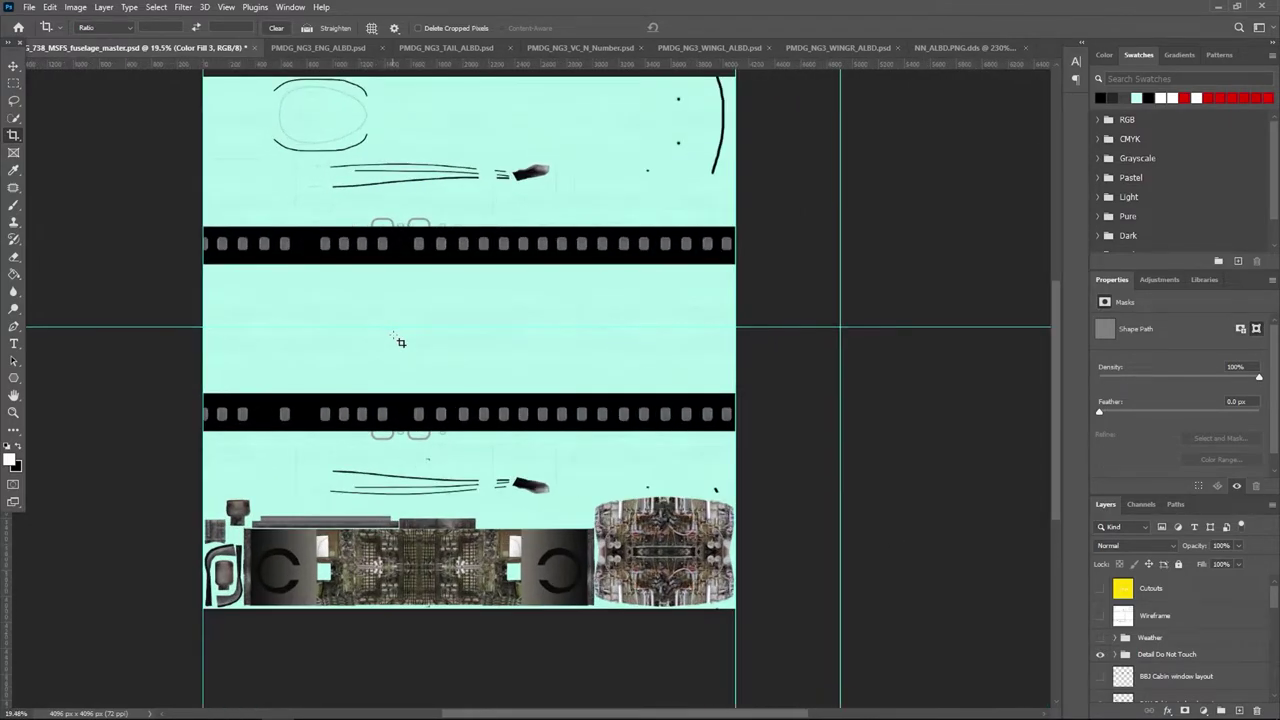
# Save a DDS copy of the middle section as PMDG_NG3_F2_ALBD.PNG.DDS in the texture.AS-N506AS folder.
pyautogui.click(29, 8)
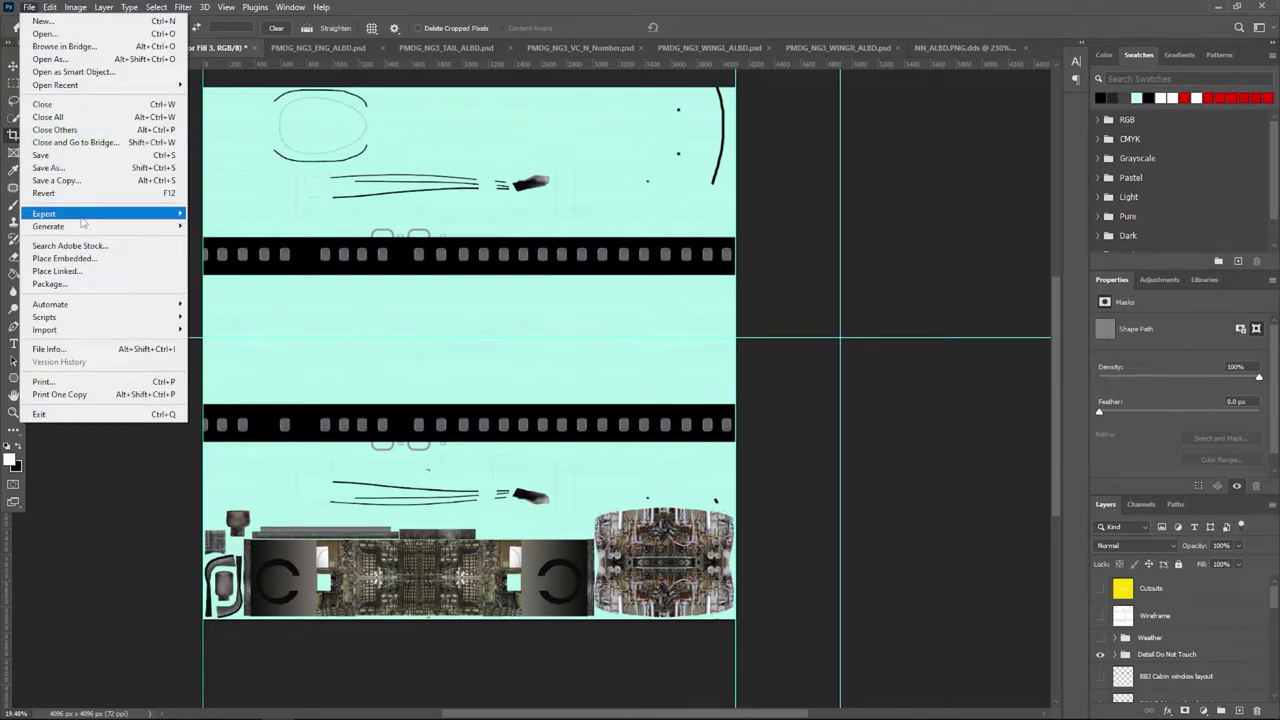
pyautogui.click(56, 180)
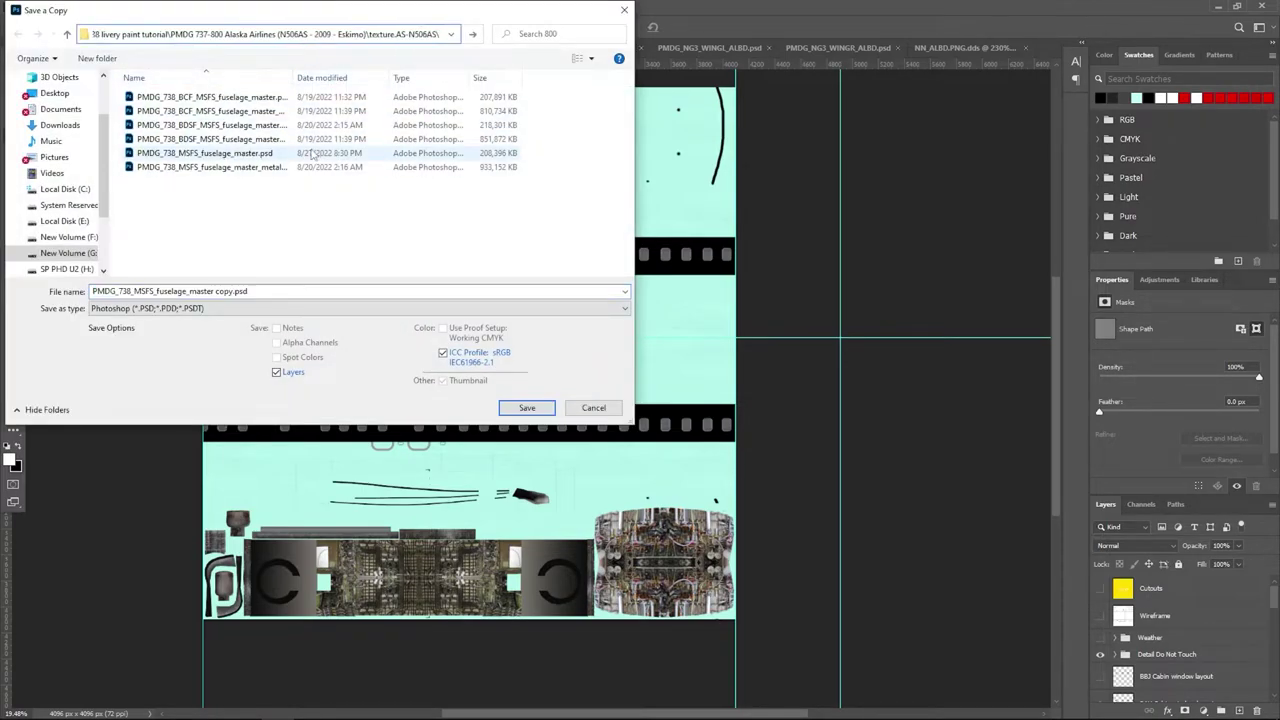
pyautogui.doubleClick(267, 116)
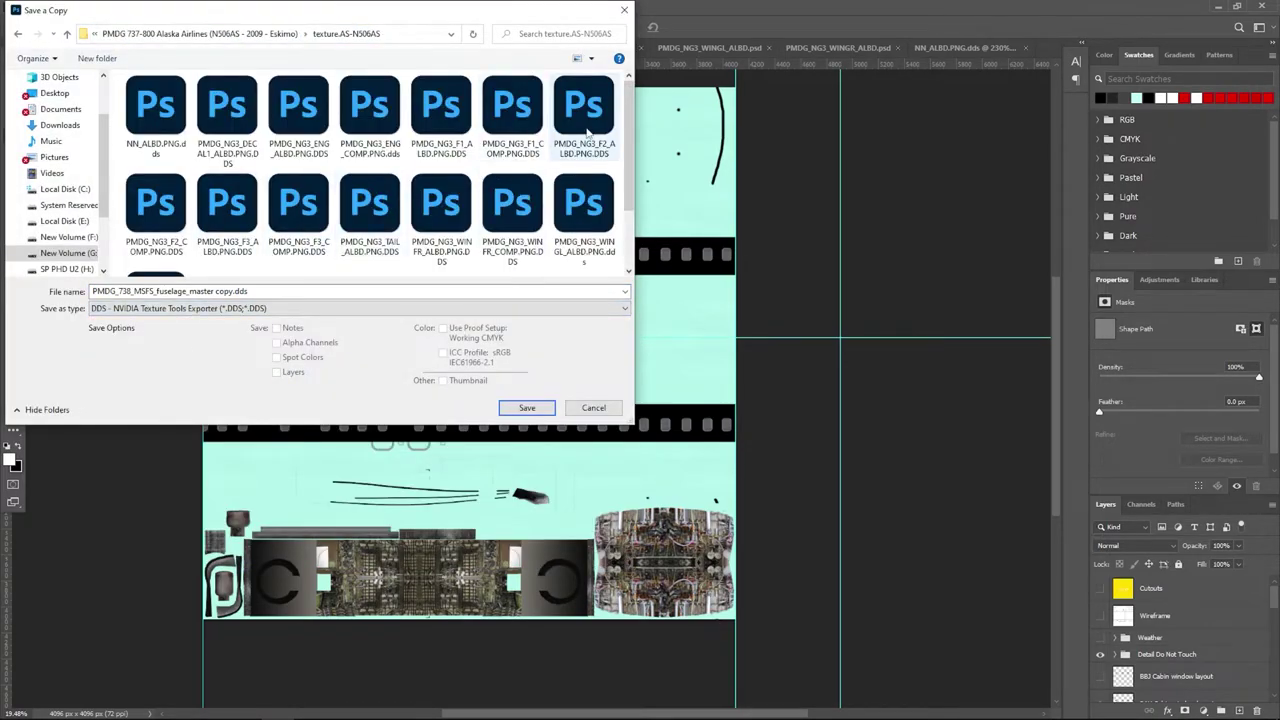
pyautogui.click(527, 407)
pyautogui.click(654, 363)
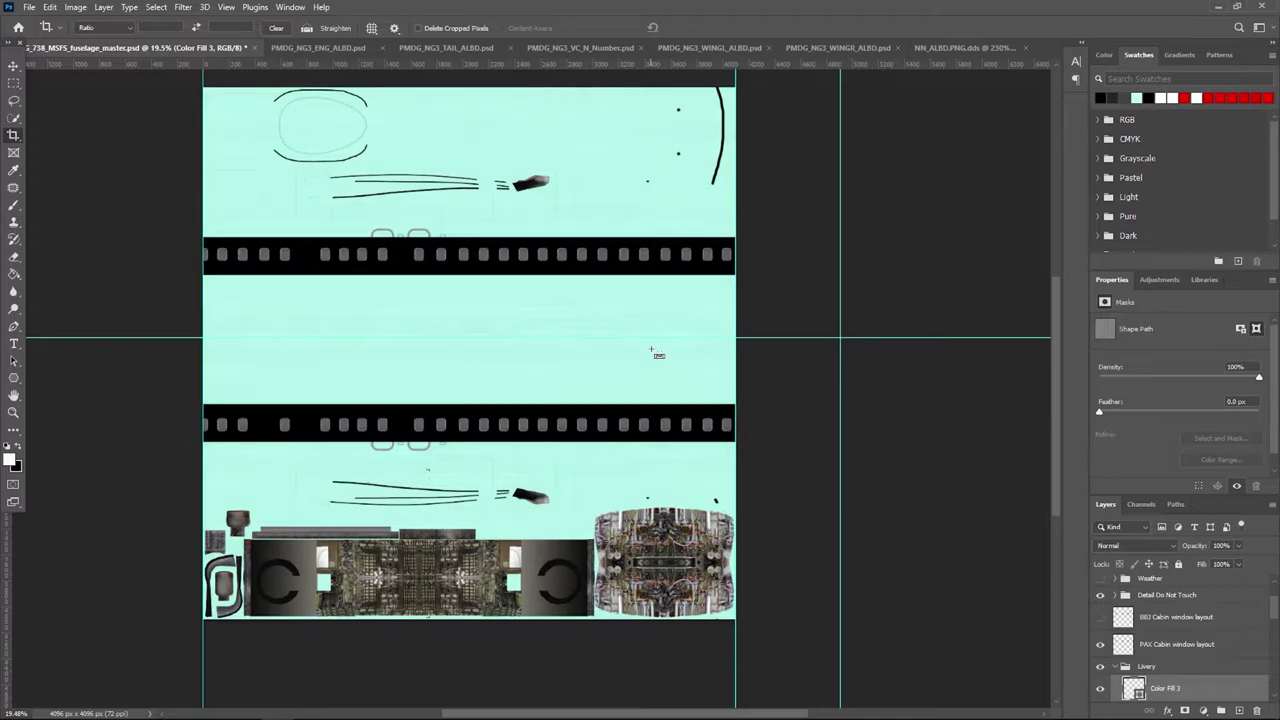
# Undo the crop to restore the full fuselage canvas and hide the Weather group.
pyautogui.hotkey('ctrl', 'z')
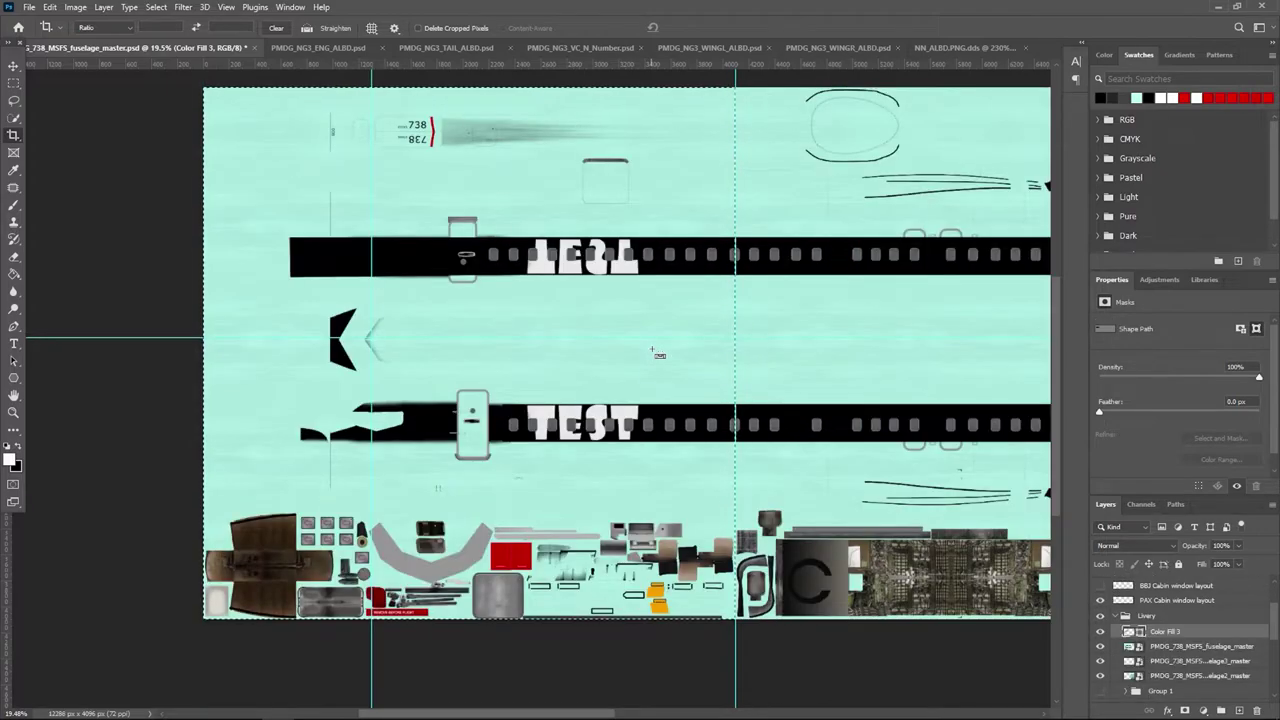
pyautogui.scroll(-1, 720, 382)
pyautogui.keyDown('alt'); pyautogui.scroll(-4, 718, 380); pyautogui.keyUp('alt')
pyautogui.scroll(2, 1176, 640)
pyautogui.click(1101, 612)
pyautogui.moveTo(749, 414); pyautogui.dragTo(542, 438)
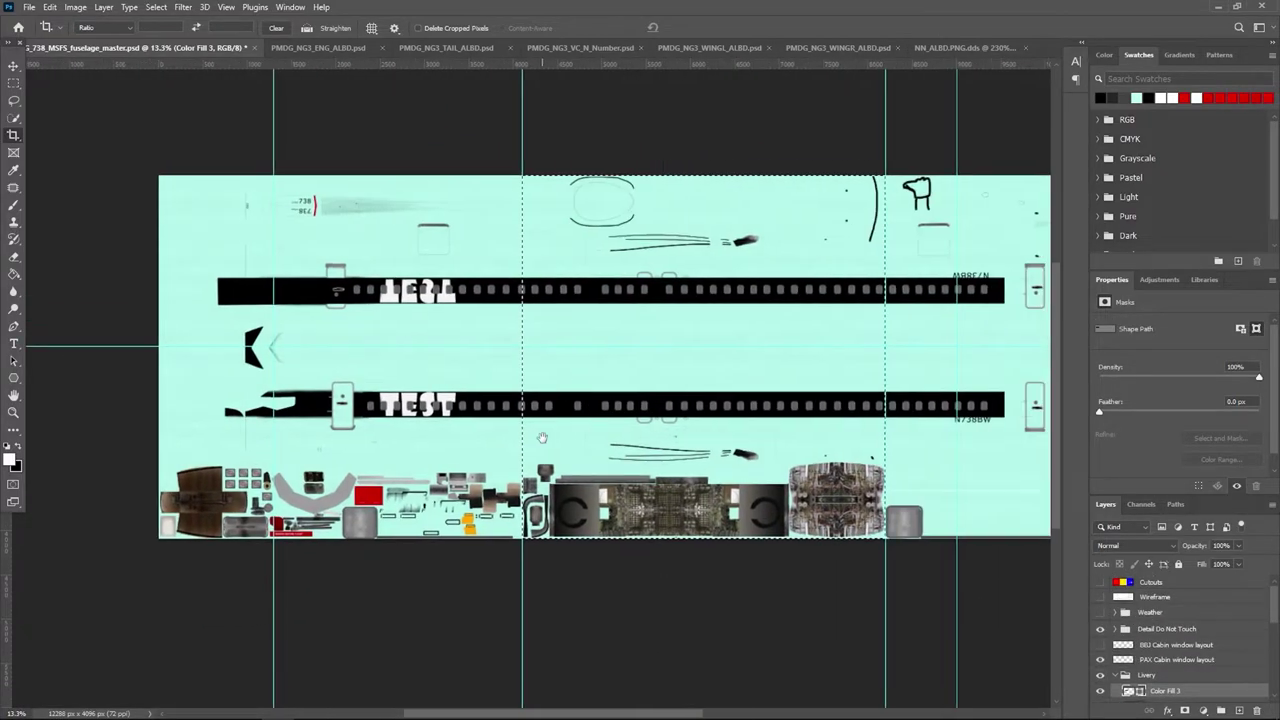
# Select the left 4096 × 4096 px section of the fuselage canvas and crop the document to it.
pyautogui.click(13, 83)
pyautogui.moveTo(522, 640); pyautogui.dragTo(522, 640)
pyautogui.press('c')
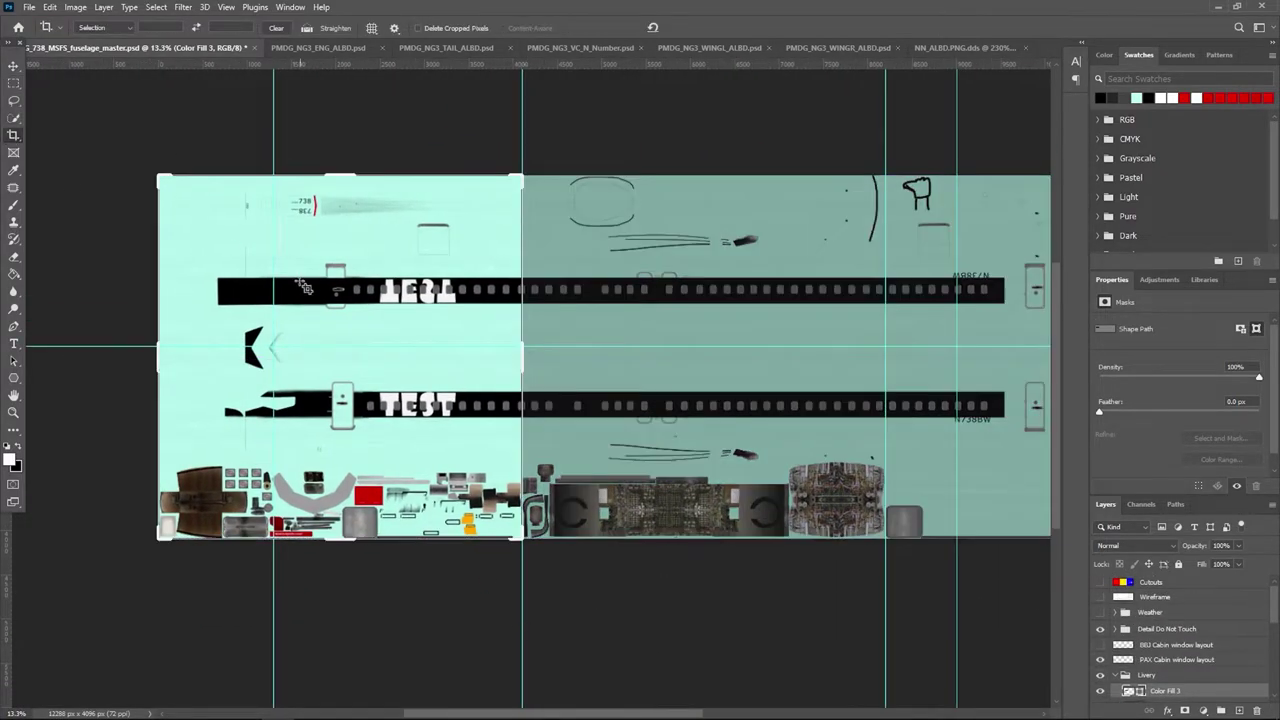
pyautogui.press('Return')
# Save a DDS copy of the left section over PMDG_NG3_F1_ALBD.PNG.DDS in the texture.AS-N506AS folder.
pyautogui.click(29, 7)
pyautogui.click(62, 172)
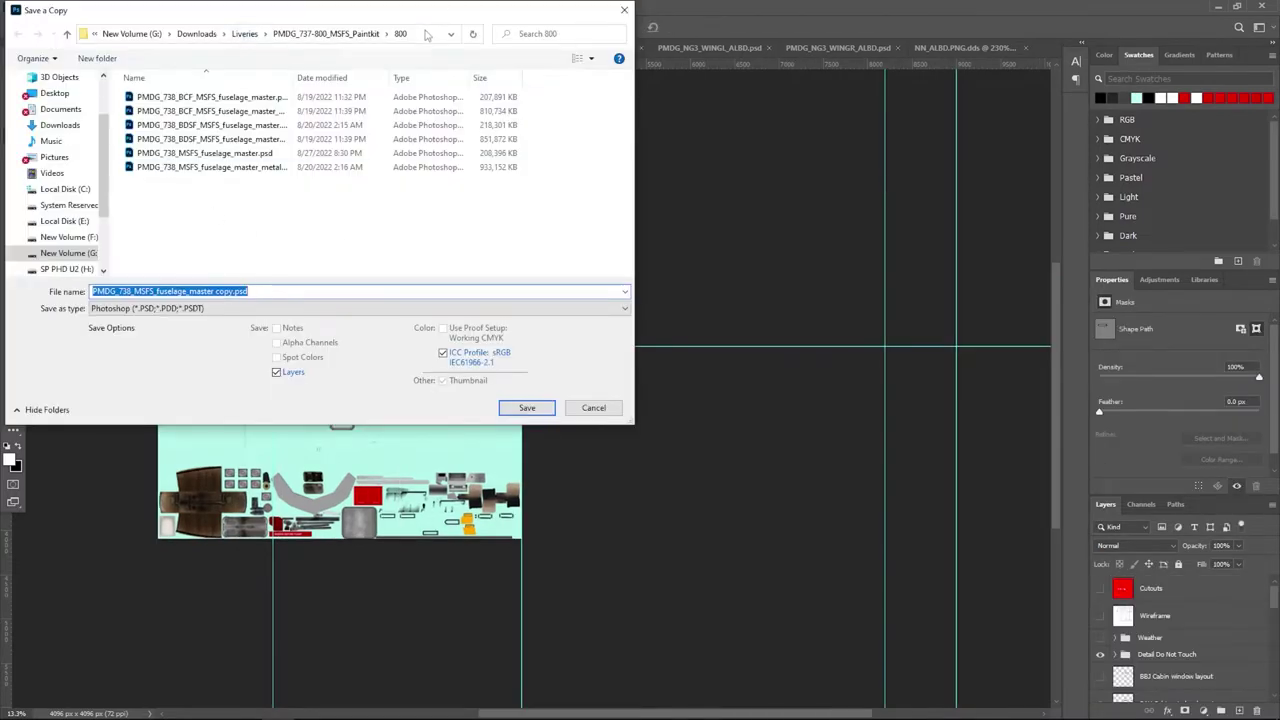
pyautogui.click(426, 33)
pyautogui.hotkey('ctrl', 'v')
pyautogui.press('Return')
pyautogui.click(284, 309)
pyautogui.click(244, 352)
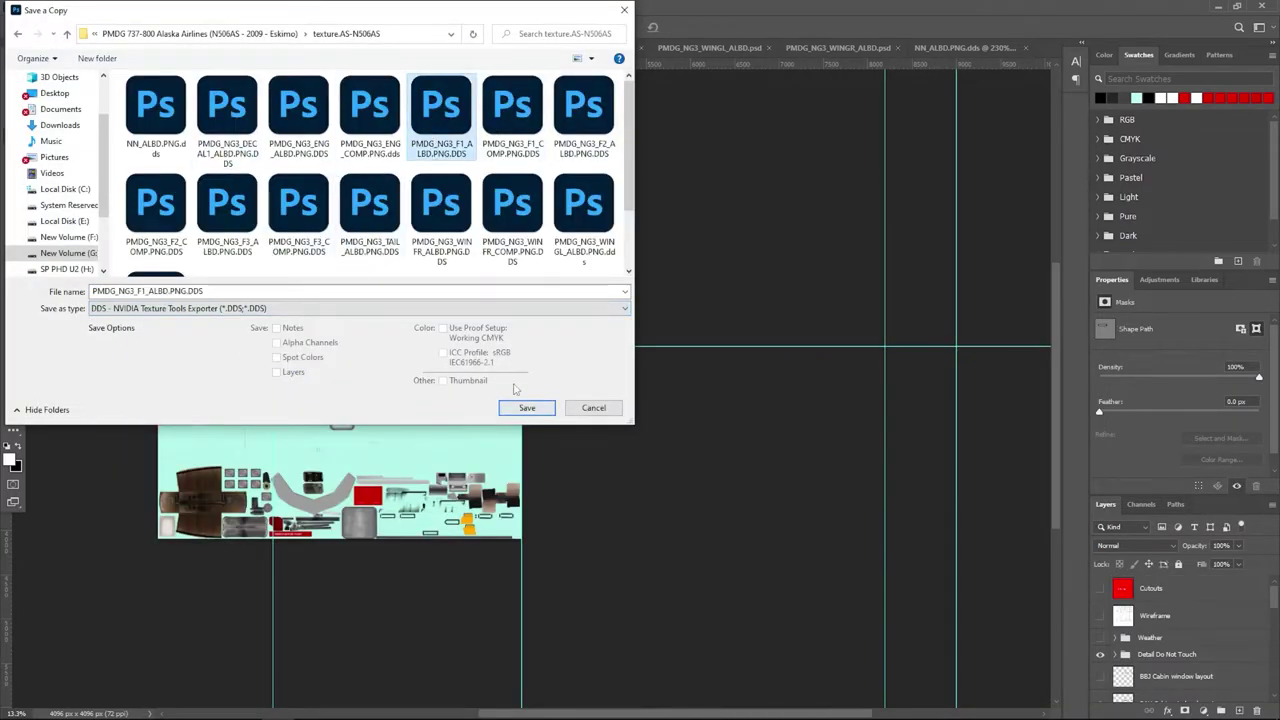
pyautogui.click(527, 407)
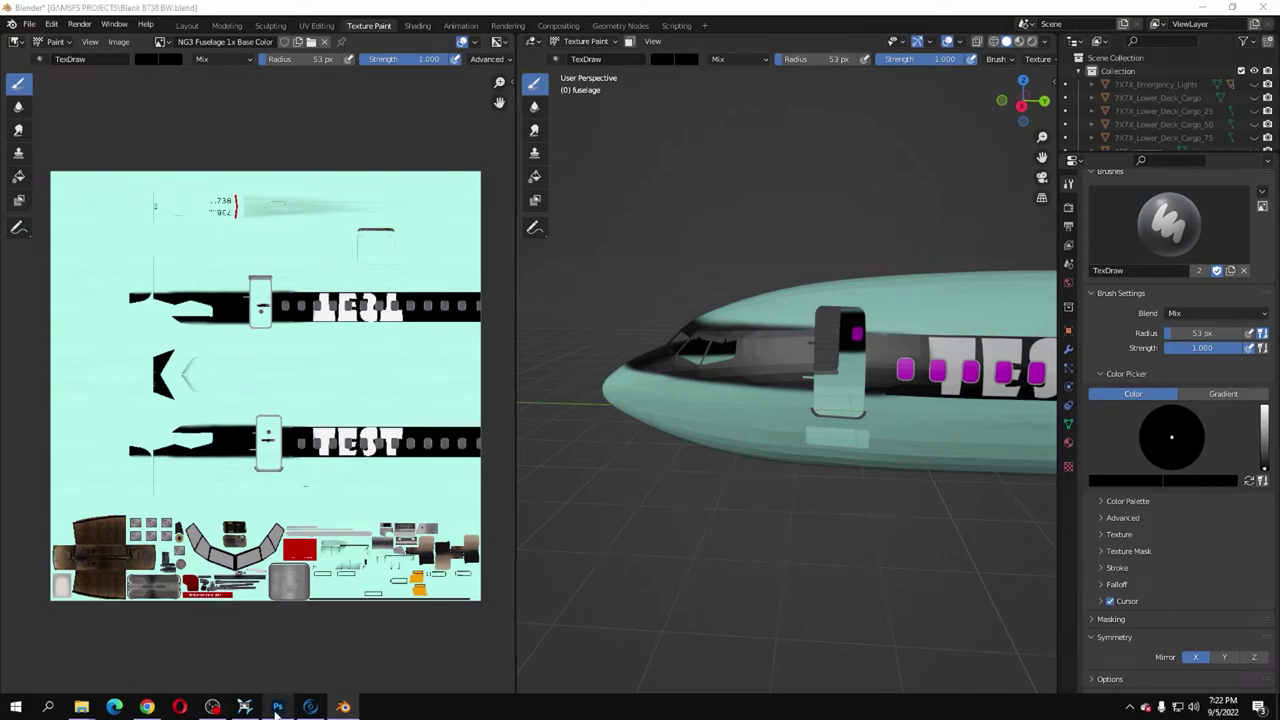
# Switch back to Photoshop, undo the left-section crop and crop the document to its right 4096 × 4096 px section.
pyautogui.click(277, 711)
pyautogui.hotkey('ctrl', 'z')
pyautogui.moveTo(674, 166); pyautogui.dragTo(480, 177)
pyautogui.press('m')
pyautogui.moveTo(1001, 179); pyautogui.dragTo(622, 615)
pyautogui.click(14, 135)
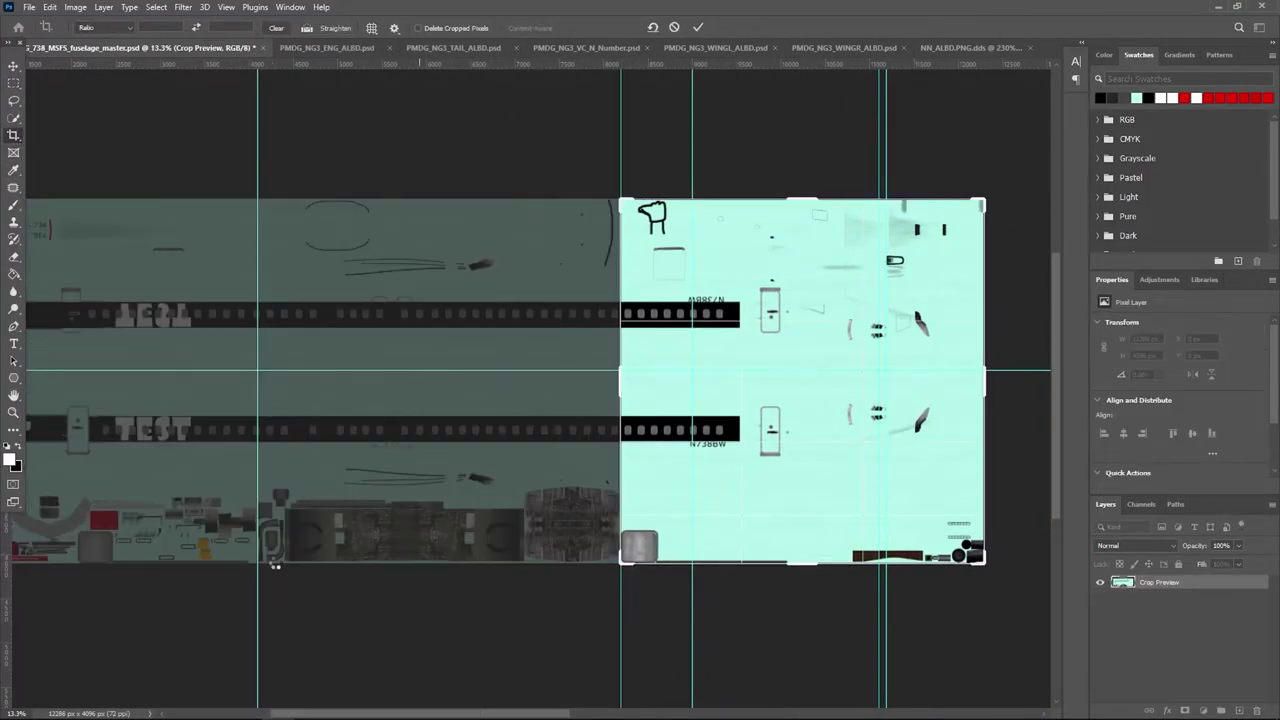
# Save a DDS copy of the right fuselage section over PMDG_NG3_F3_ALBD.PNG.DDS in the texture.AS-N506AS folder.
pyautogui.moveTo(81, 707)
pyautogui.click(86, 681)
pyautogui.click(281, 708)
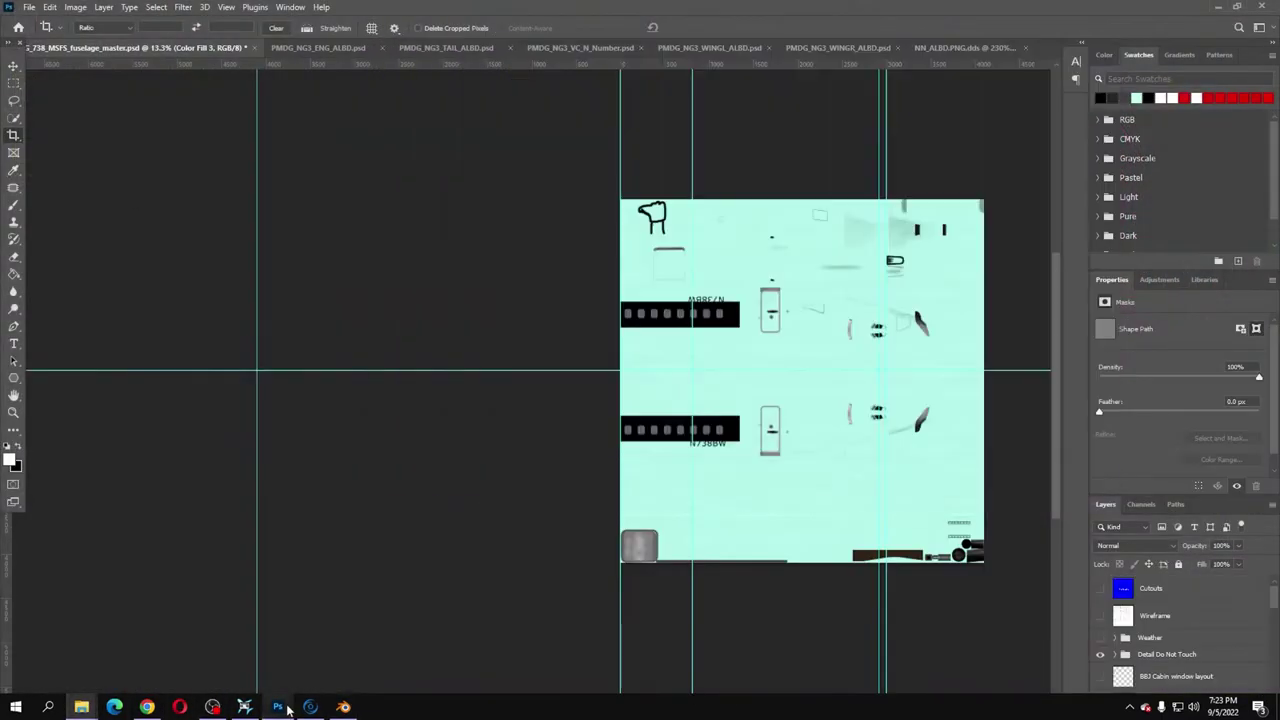
pyautogui.click(29, 8)
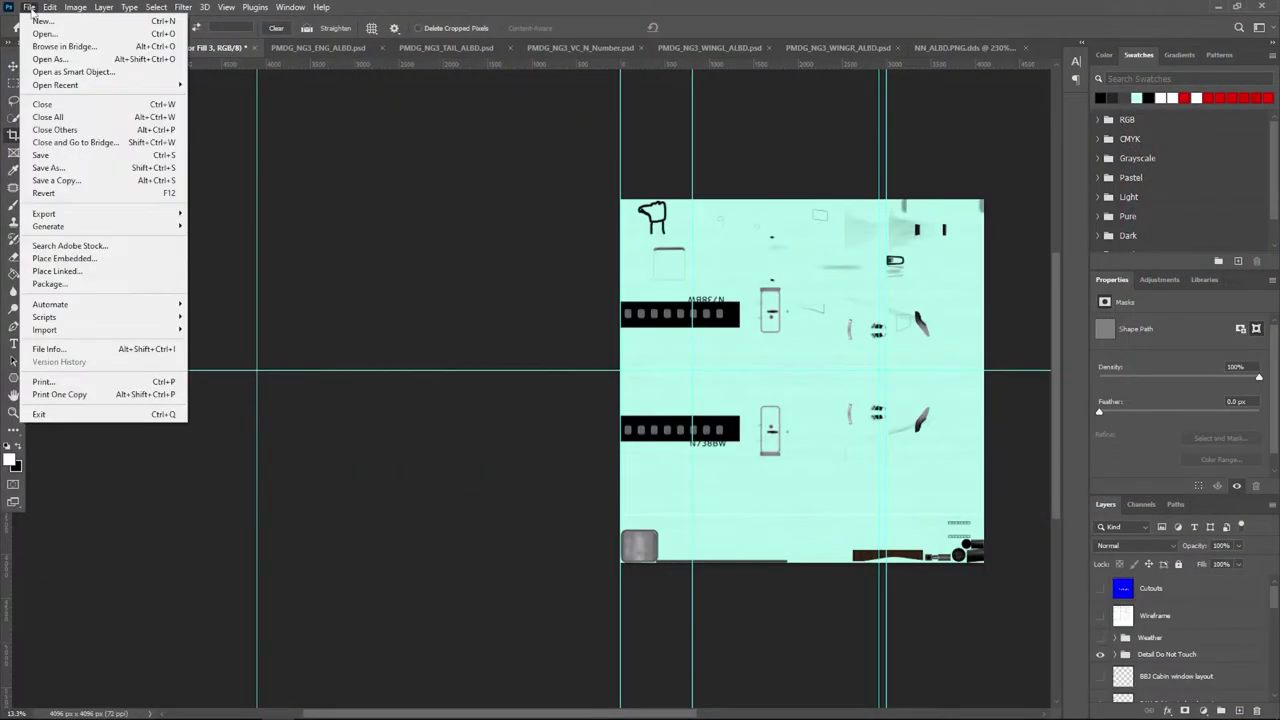
pyautogui.click(52, 183)
pyautogui.click(309, 34)
pyautogui.hotkey('ctrl', 'v')
pyautogui.click(300, 308)
pyautogui.click(180, 354)
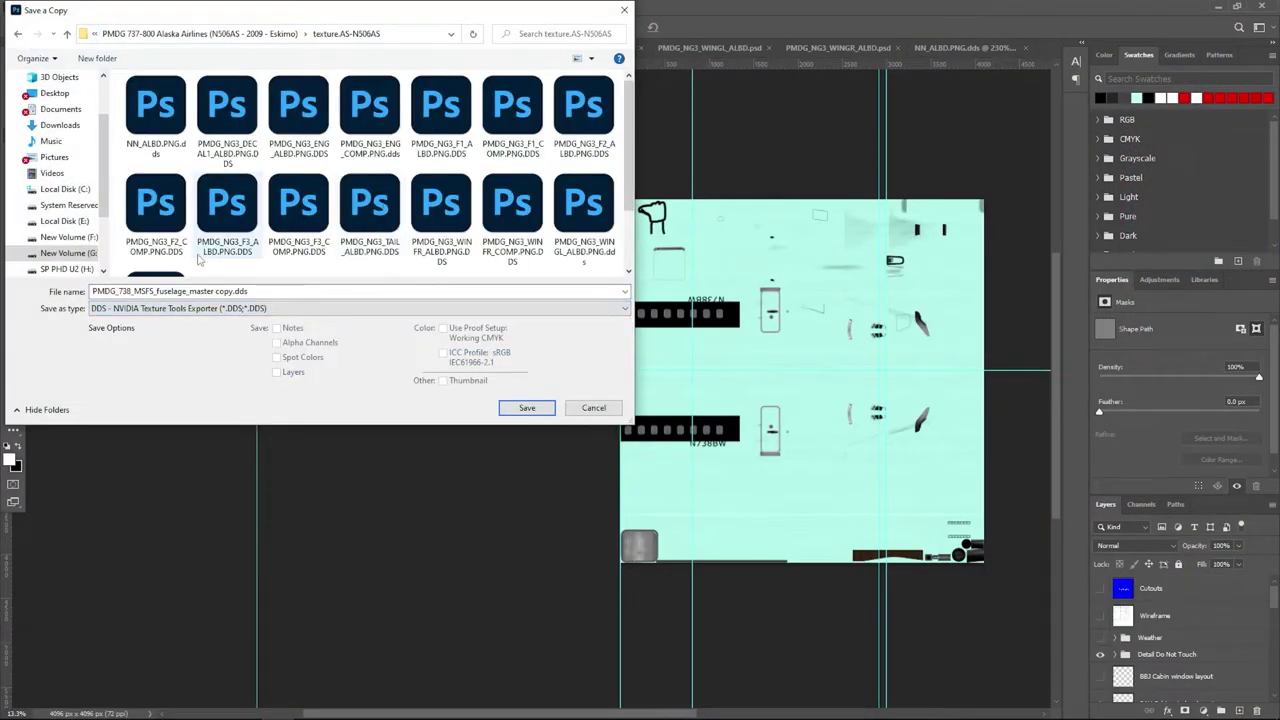
pyautogui.click(527, 407)
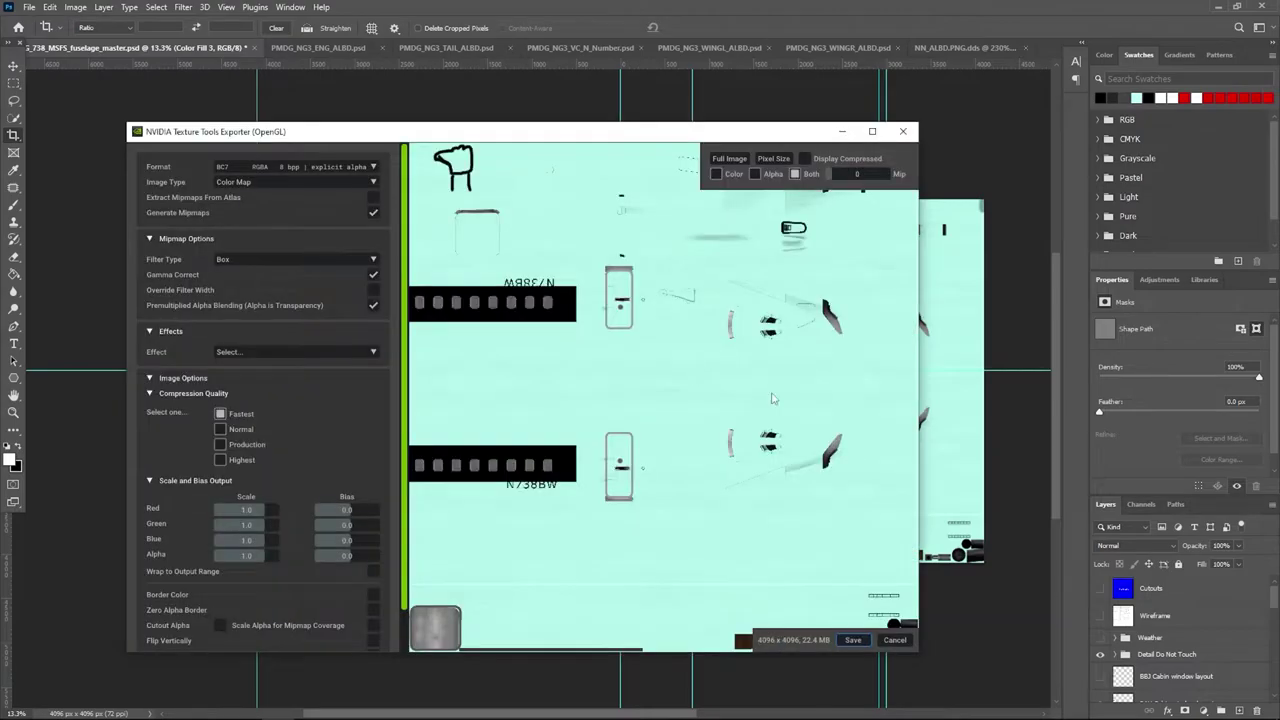
pyautogui.click(854, 641)
pyautogui.click(1129, 456)
# Browse to the texture.AS-N506AS folder in File Explorer and open PMDG_NG3_F1_ALBD.PNG.DDS in Photoshop to check it.
pyautogui.click(431, 50)
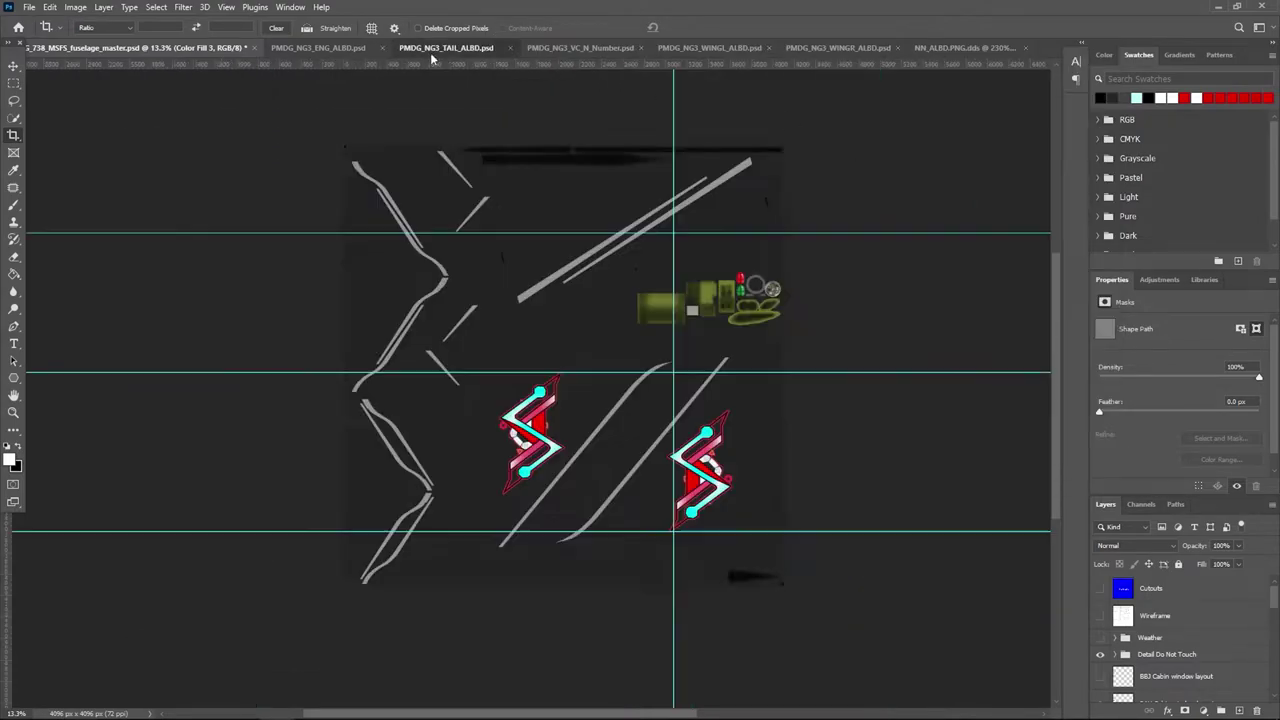
pyautogui.click(80, 706)
pyautogui.click(67, 650)
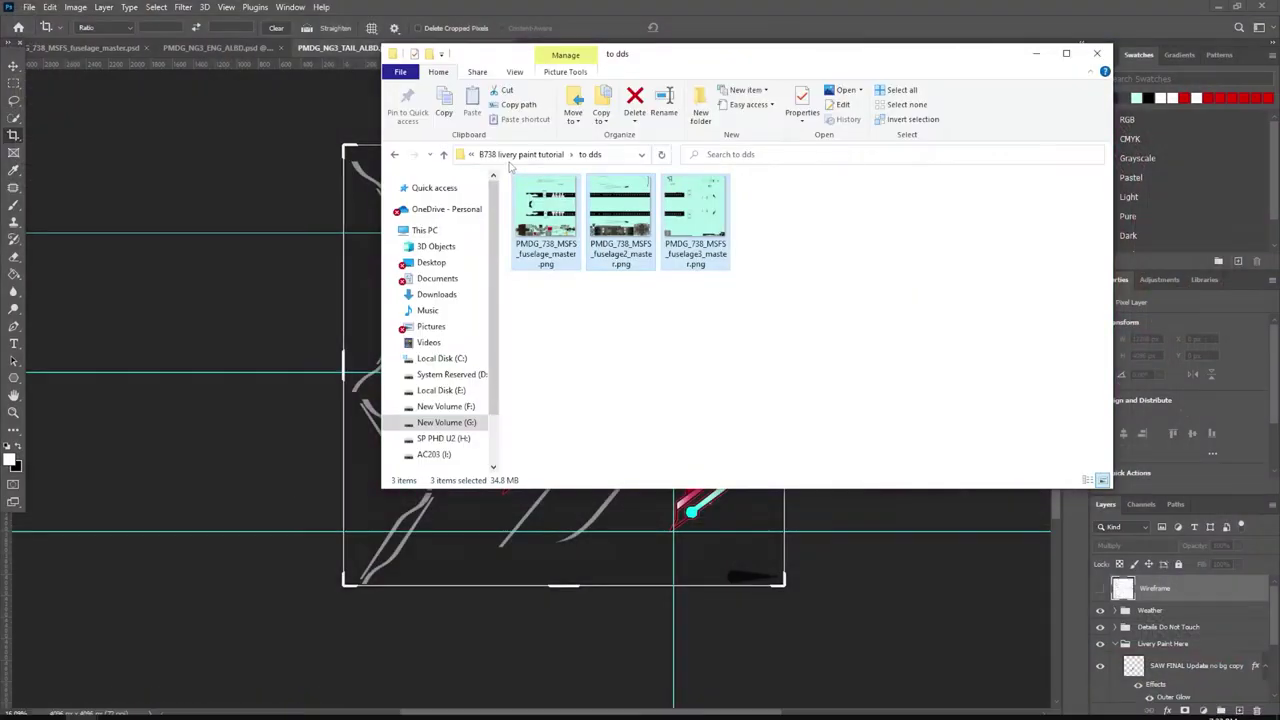
pyautogui.click(508, 156)
pyautogui.doubleClick(556, 198)
pyautogui.doubleClick(557, 211)
pyautogui.scroll(-5, 582, 260)
pyautogui.scroll(5, 585, 330)
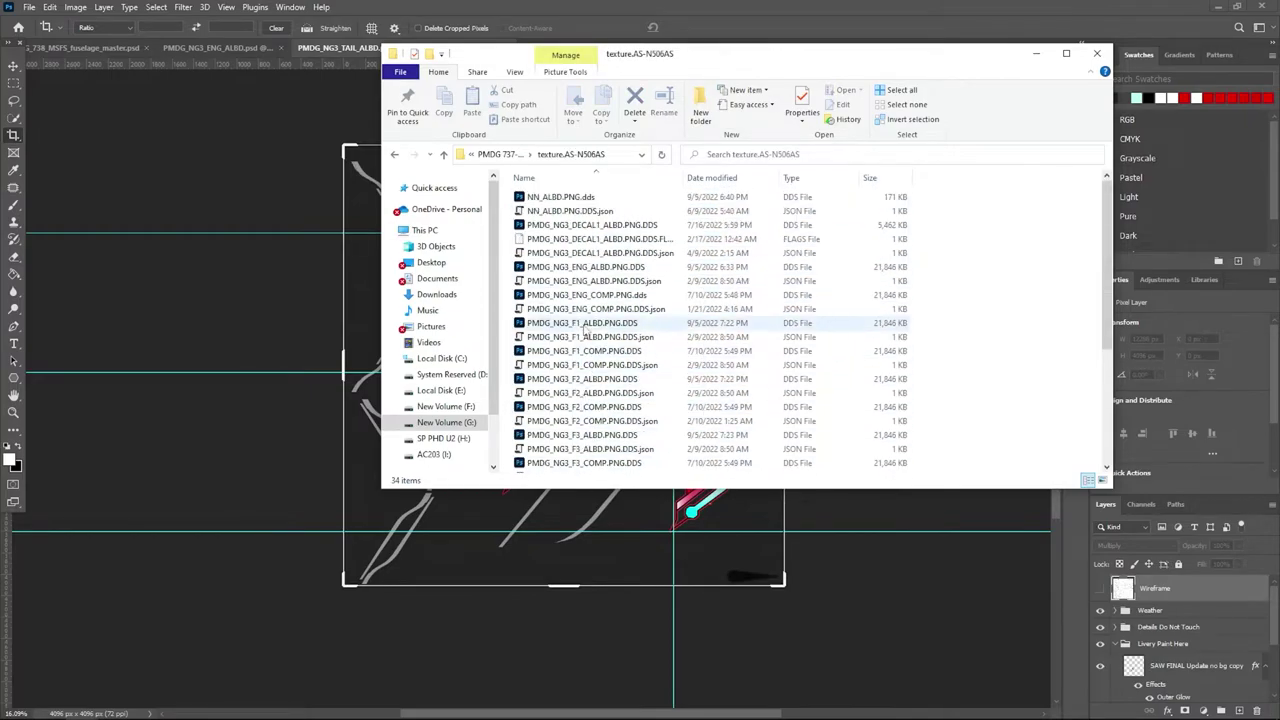
pyautogui.doubleClick(588, 323)
pyautogui.click(194, 100)
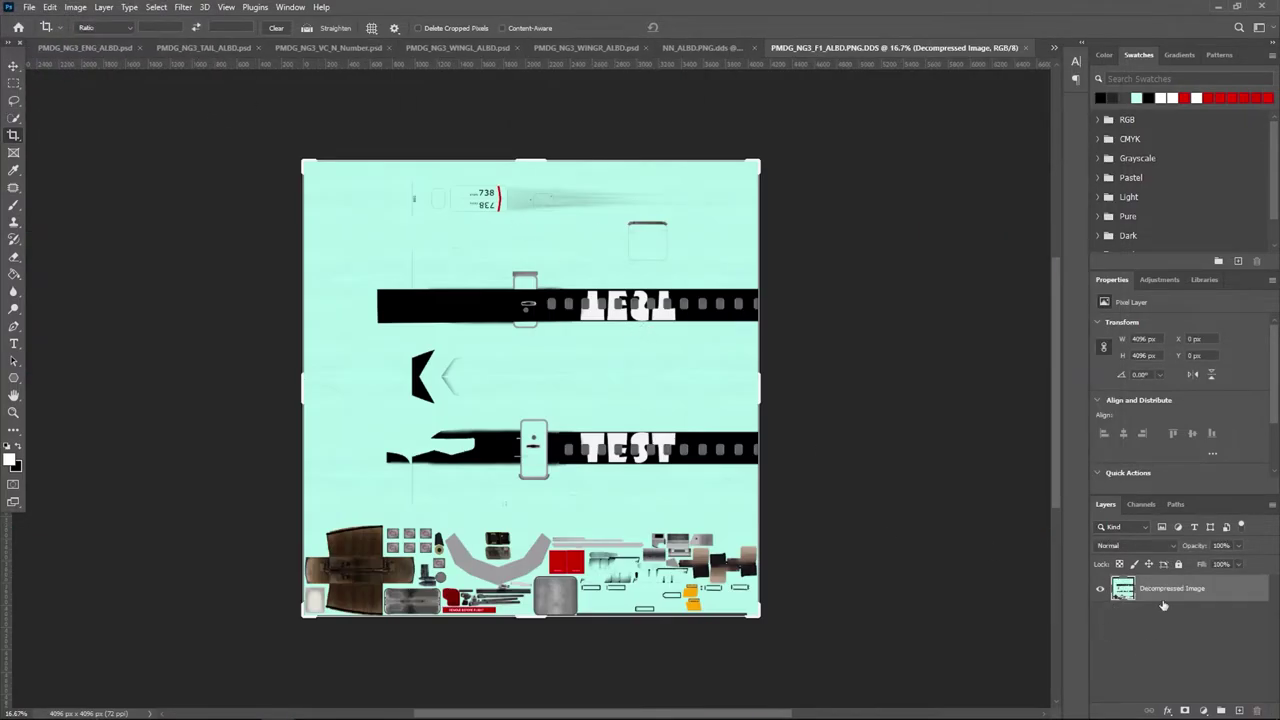
# Return to the fuselage master document, undo the right-section crop and select the left 4096 px section of the canvas.
pyautogui.click(566, 52)
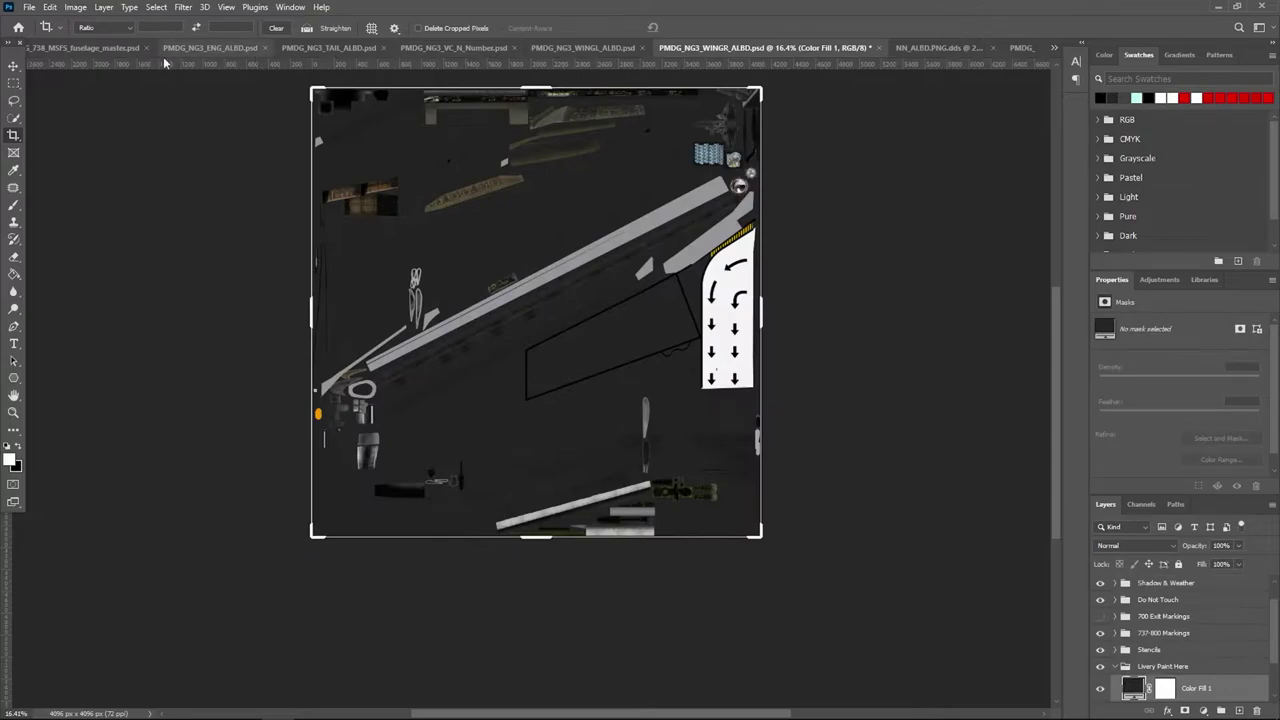
pyautogui.click(90, 50)
pyautogui.hotkey('ctrl', 'z')
pyautogui.press('m')
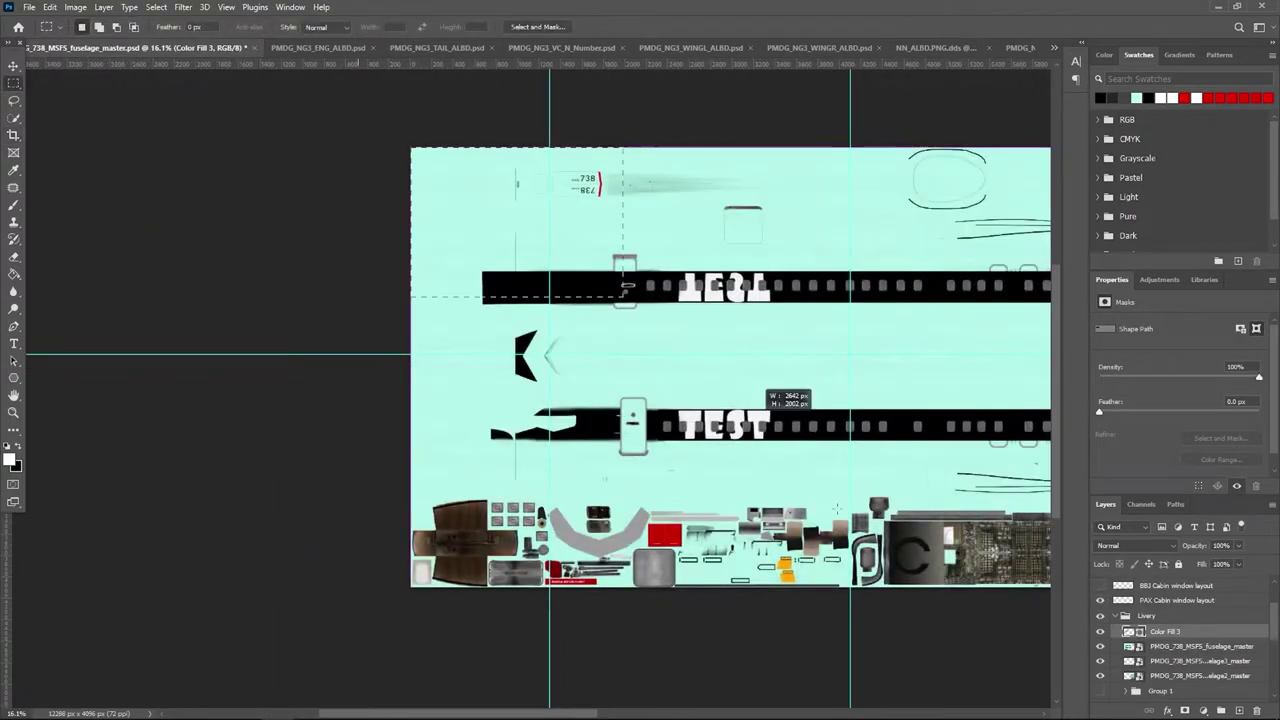
pyautogui.moveTo(411, 147); pyautogui.dragTo(850, 686)
pyautogui.scroll(2, 1189, 660)
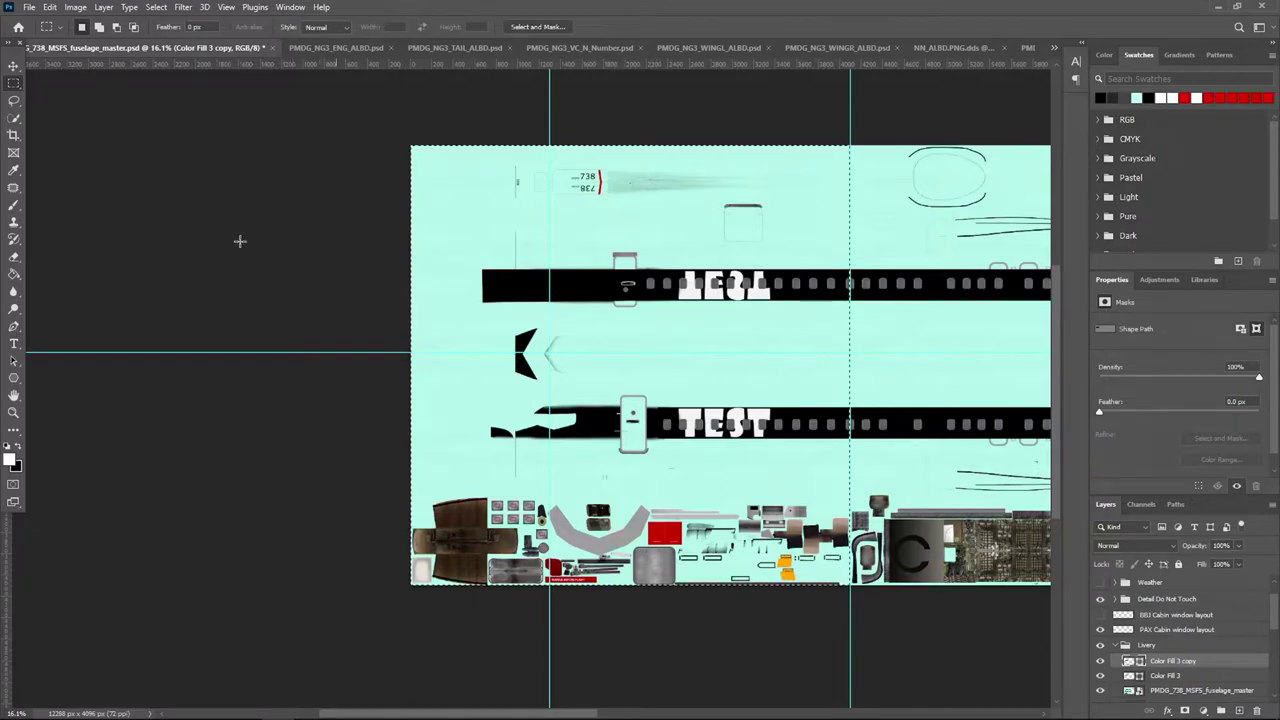
# Duplicate the Color Fill 3 shape and move the copy onto the front end of the lower black stripe.
pyautogui.moveTo(614, 294); pyautogui.dragTo(651, 443)
pyautogui.keyDown('alt'); pyautogui.scroll(5, 635, 418); pyautogui.keyUp('alt')
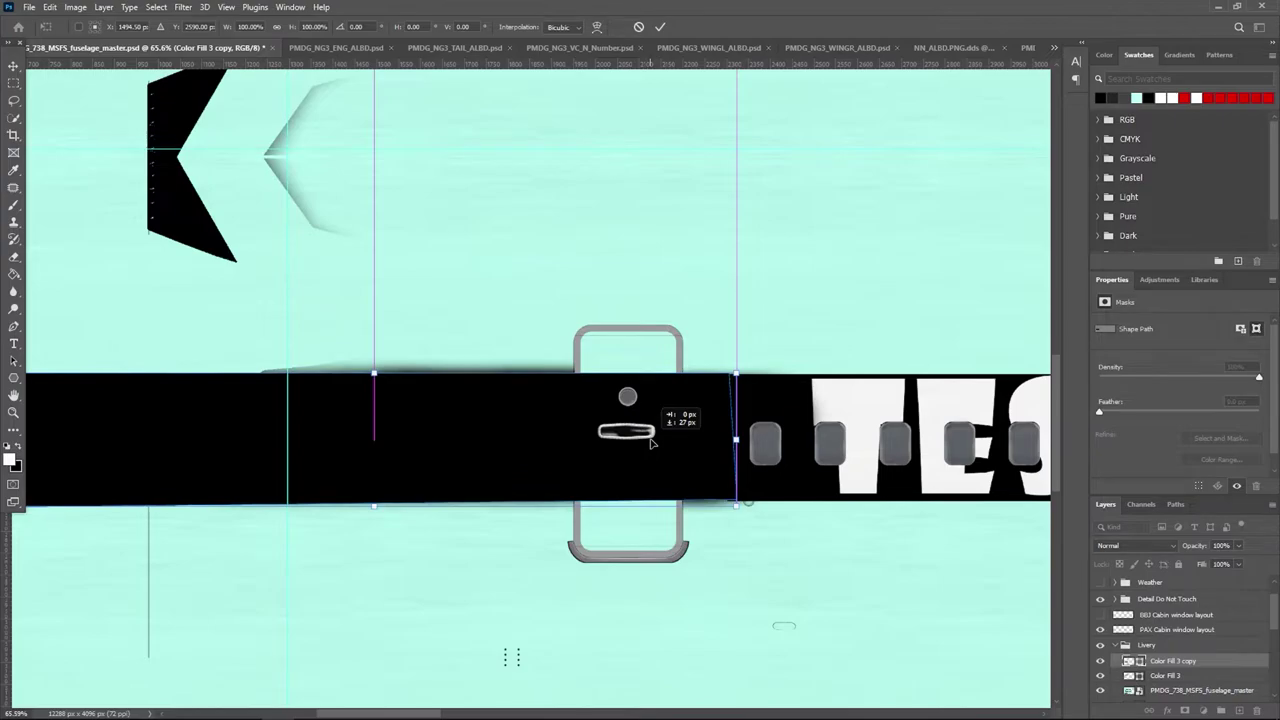
pyautogui.keyDown('alt'); pyautogui.scroll(-3, 728, 170); pyautogui.keyUp('alt')
# Select the left 4096 × 4096 px section with the corrected stripe and crop the document to it.
pyautogui.moveTo(398, 170); pyautogui.dragTo(774, 634)
pyautogui.click(13, 135)
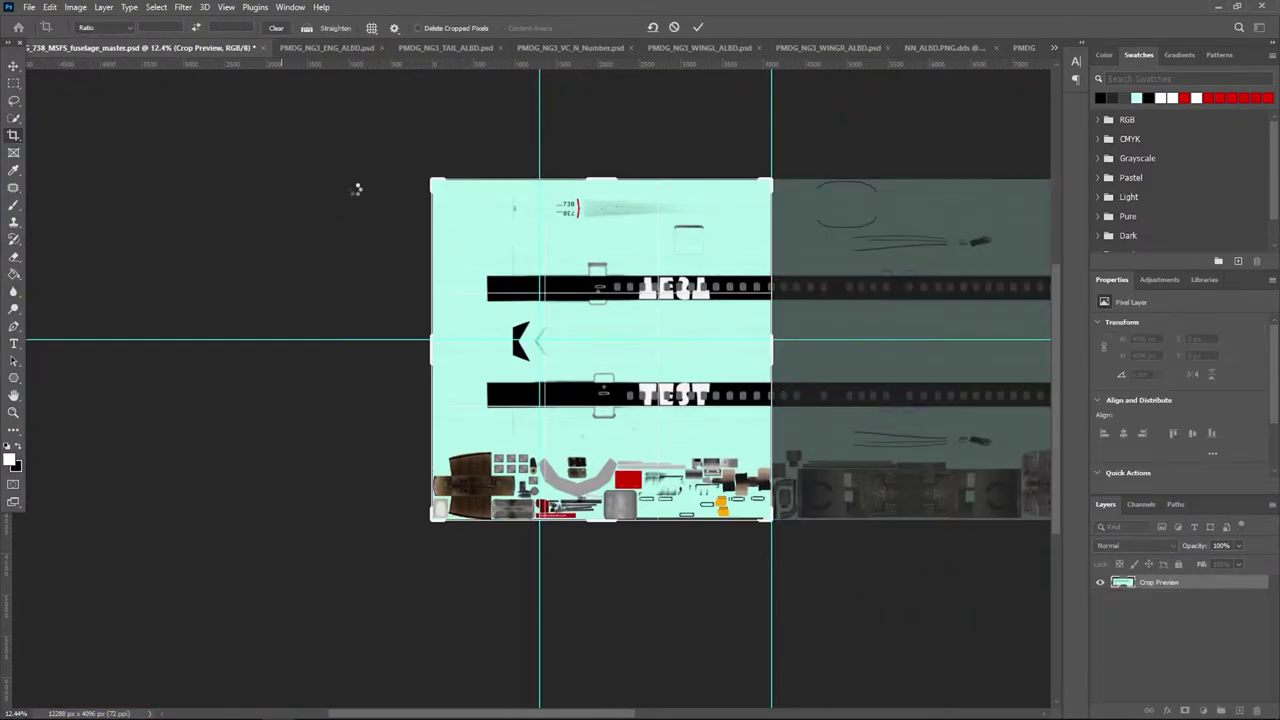
pyautogui.press('Return')
# Try to save a DDS copy of the left section over PMDG_NG3_F1_ALBD.PNG.DDS in texture.AS-N506AS.
pyautogui.click(29, 7)
pyautogui.click(60, 151)
pyautogui.click(300, 308)
pyautogui.click(225, 351)
pyautogui.click(423, 34)
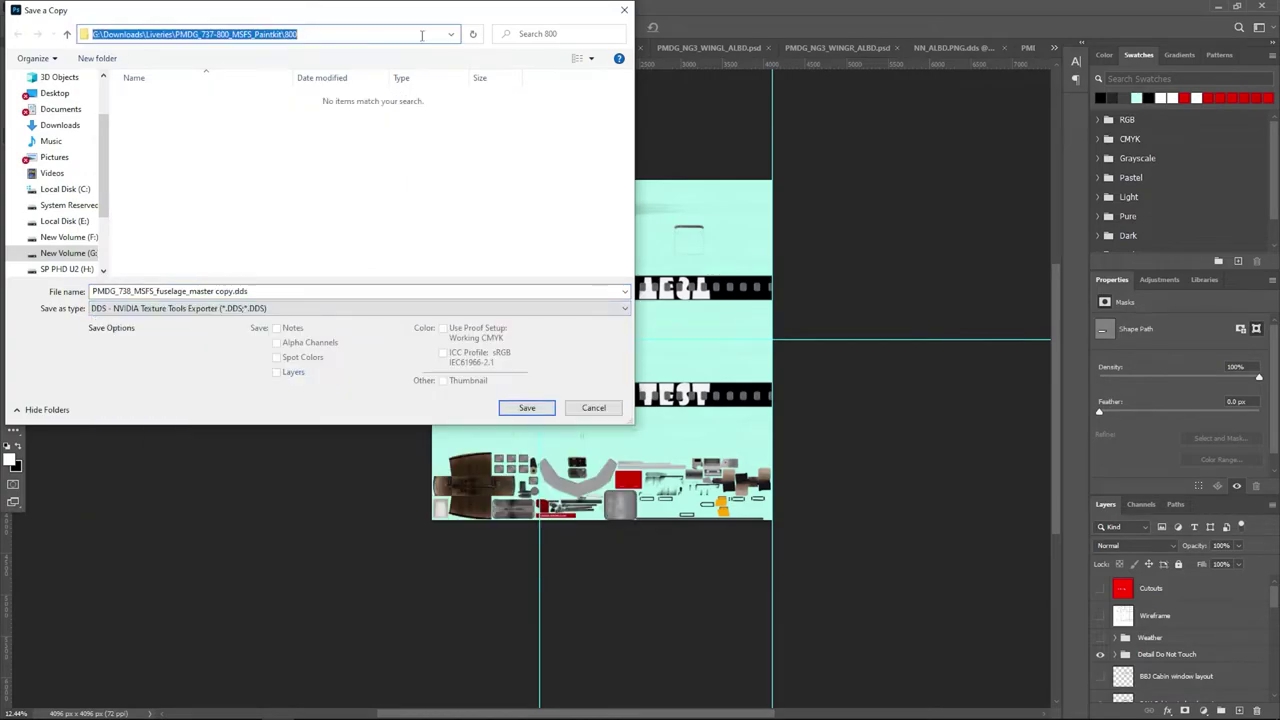
pyautogui.hotkey('ctrl', 'v')
pyautogui.press('Return')
pyautogui.click(441, 125)
pyautogui.click(544, 405)
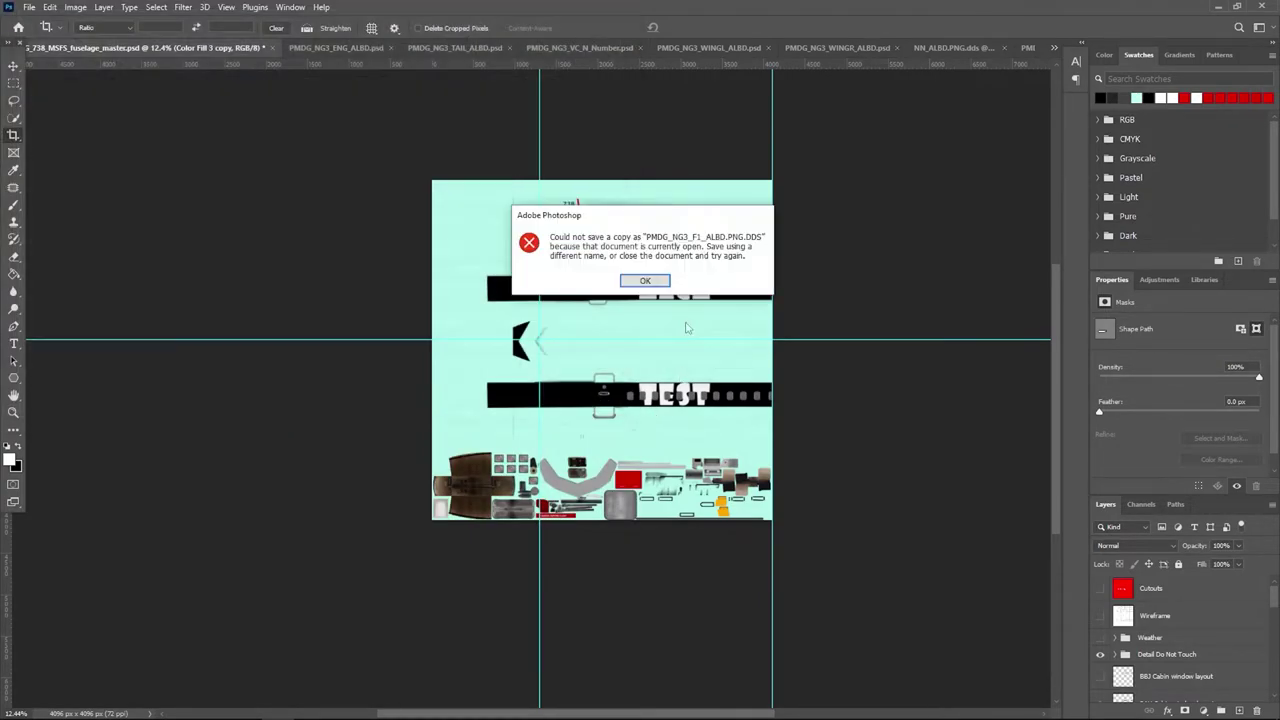
pyautogui.click(660, 286)
# Close the open PMDG_NG3_F1_ALBD.PNG.DDS document and return to the fuselage master.
pyautogui.click(990, 48)
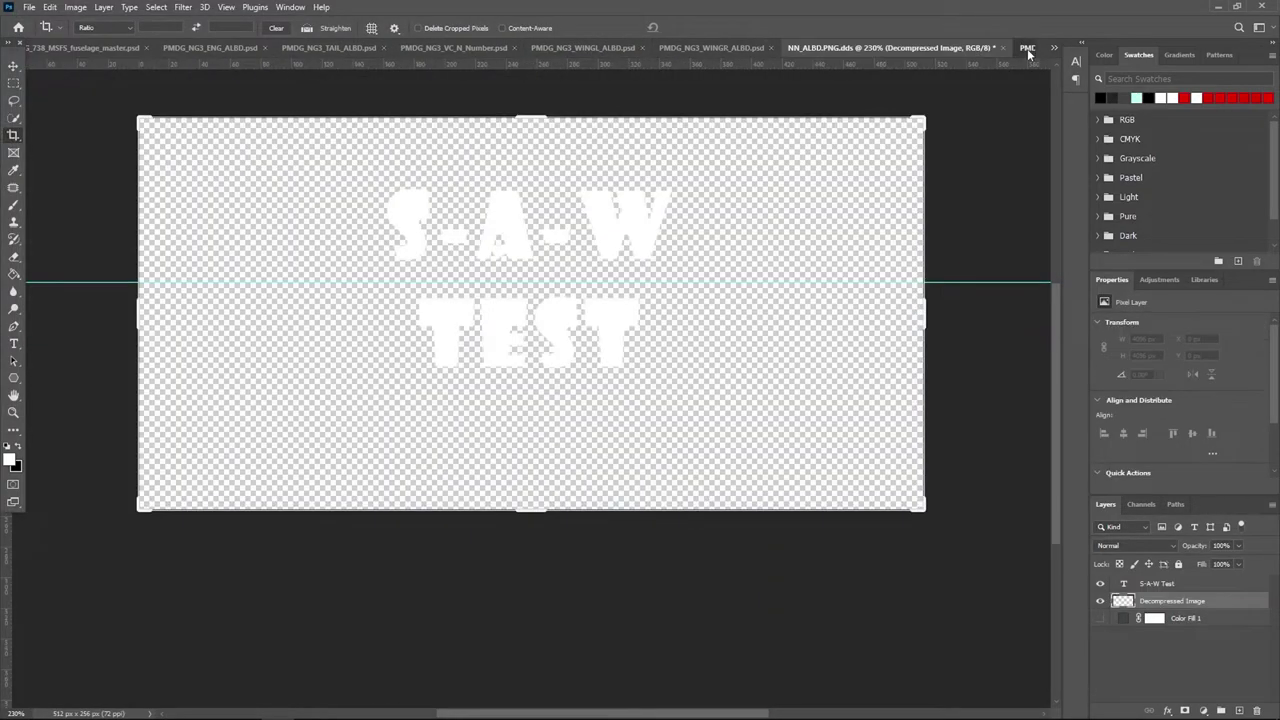
pyautogui.click(1027, 48)
pyautogui.click(1022, 48)
pyautogui.click(109, 48)
# Save the cropped left section as a DDS copy, overwriting PMDG_NG3_F1_ALBD.PNG.DDS with the corrected stripe.
pyautogui.click(29, 7)
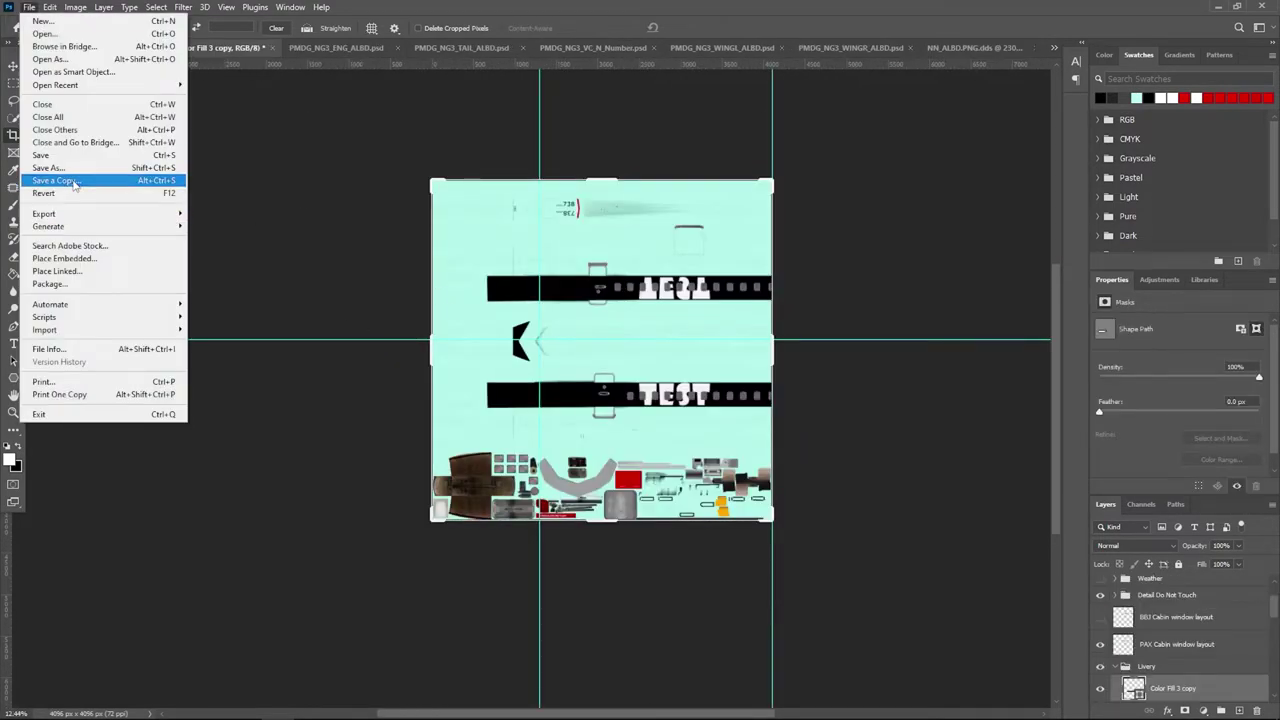
pyautogui.click(55, 177)
pyautogui.click(400, 308)
pyautogui.click(200, 397)
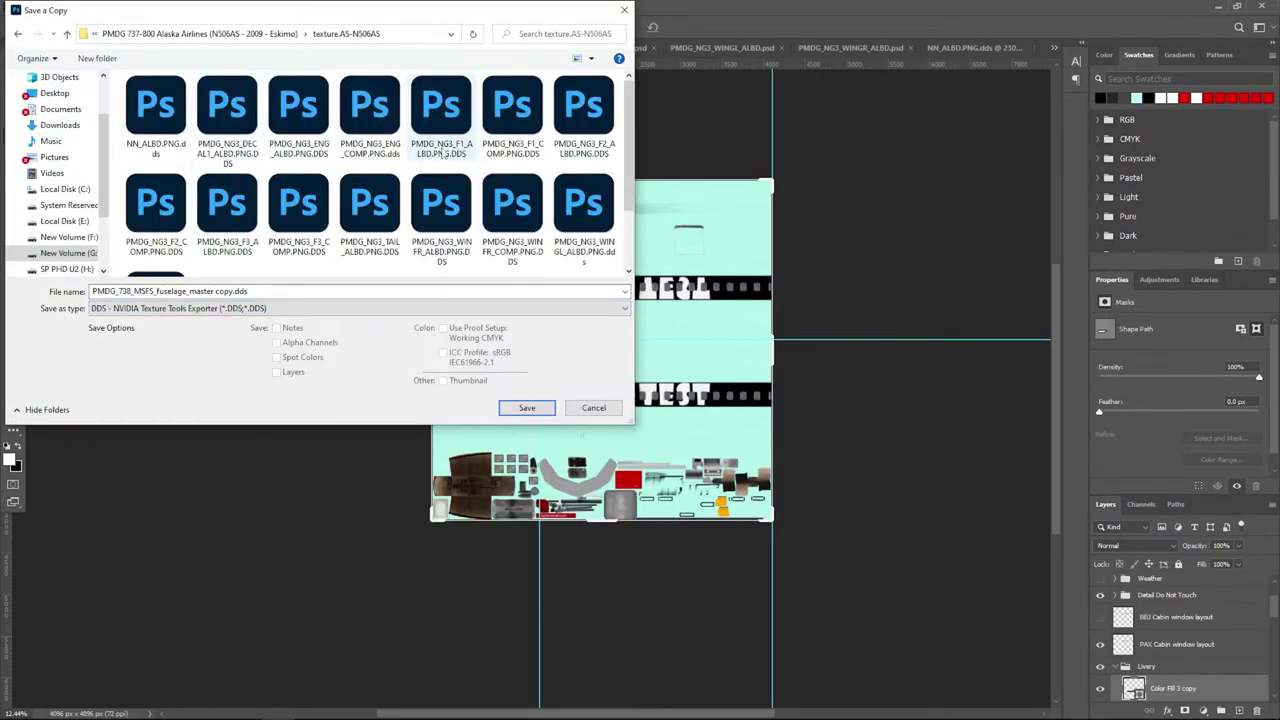
pyautogui.click(425, 148)
pyautogui.click(527, 408)
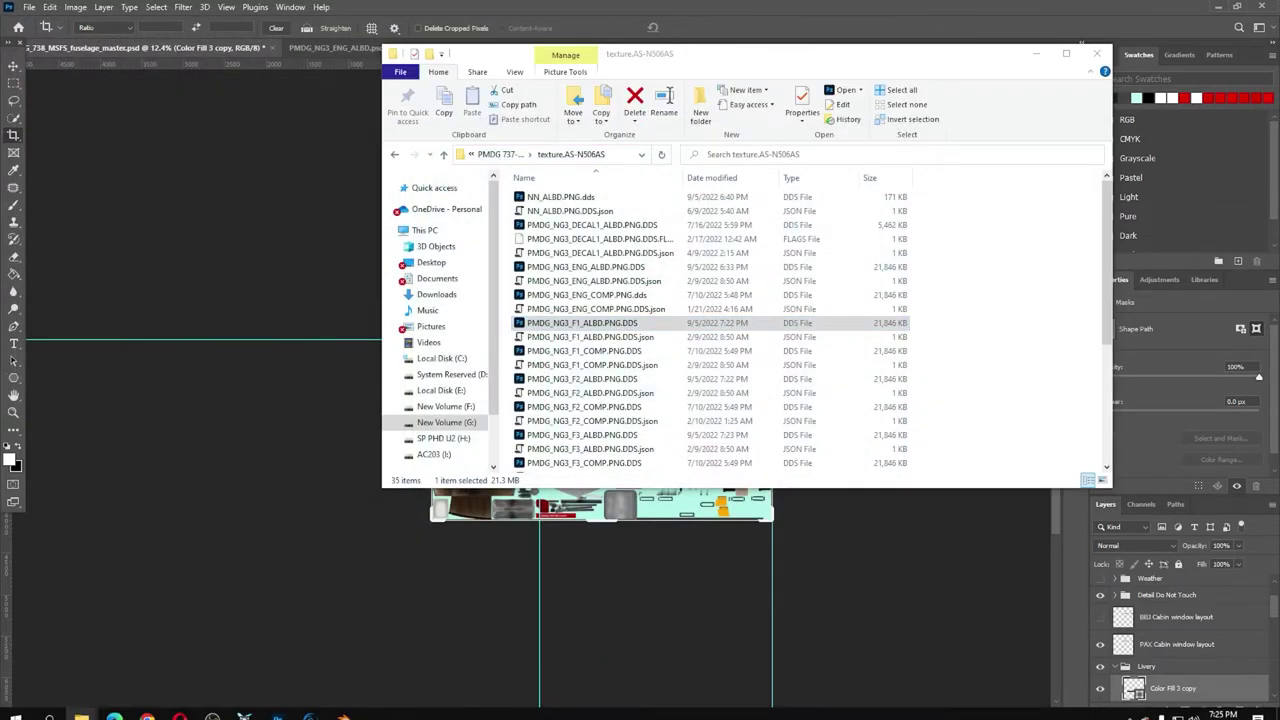
# Open PMDG_NG3_F2_ALBD.PNG.DDS from the texture.AS-N506AS folder, inspect the middle section and close it.
pyautogui.click(80, 710)
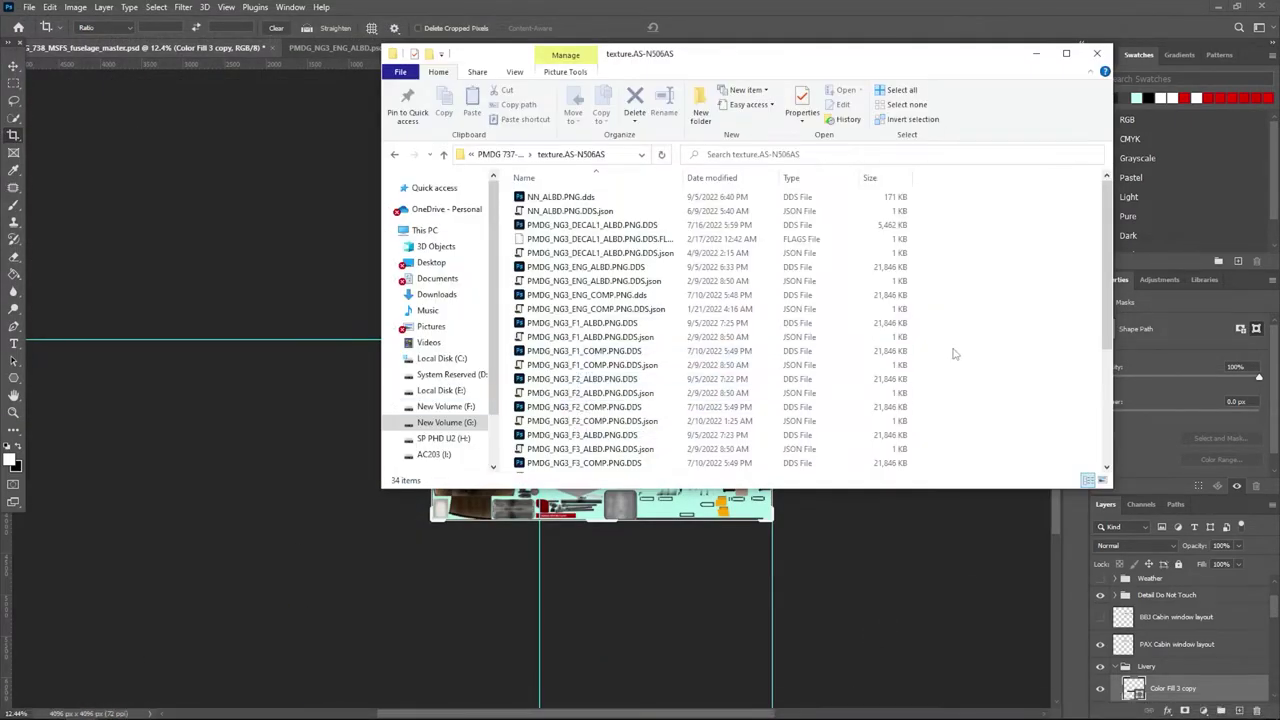
pyautogui.click(981, 404)
pyautogui.doubleClick(583, 380)
pyautogui.click(186, 121)
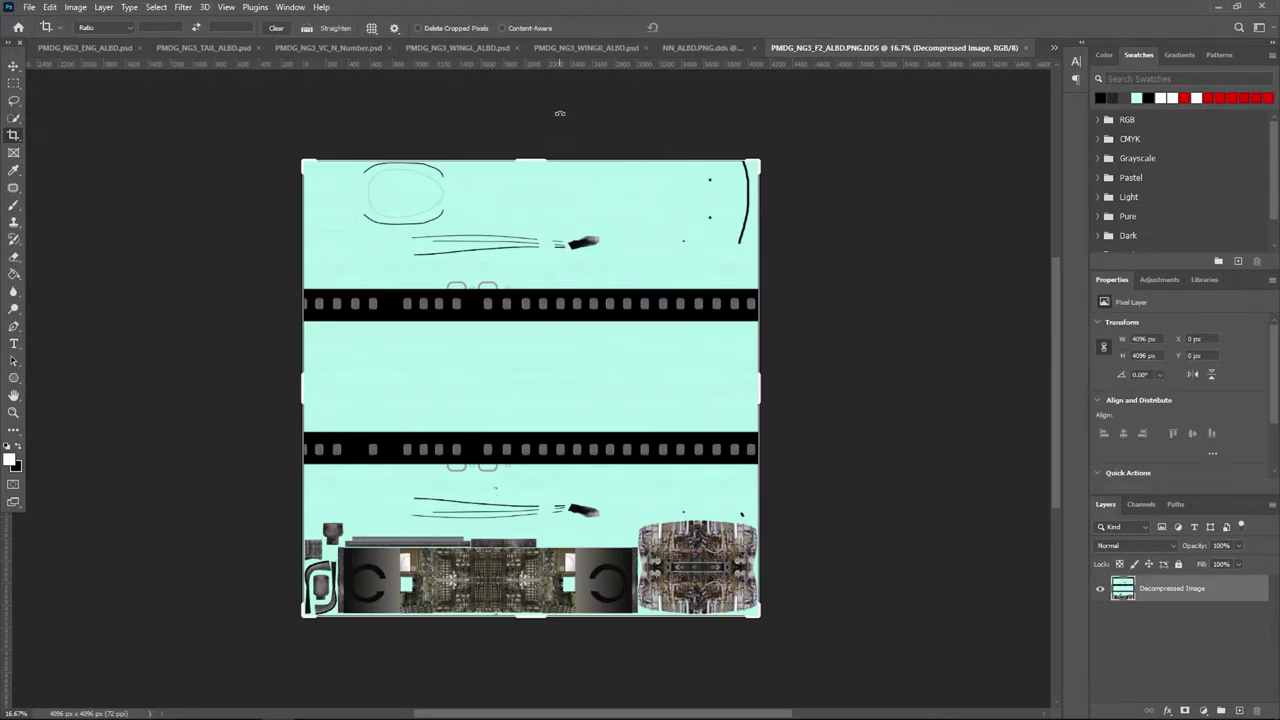
pyautogui.click(1022, 48)
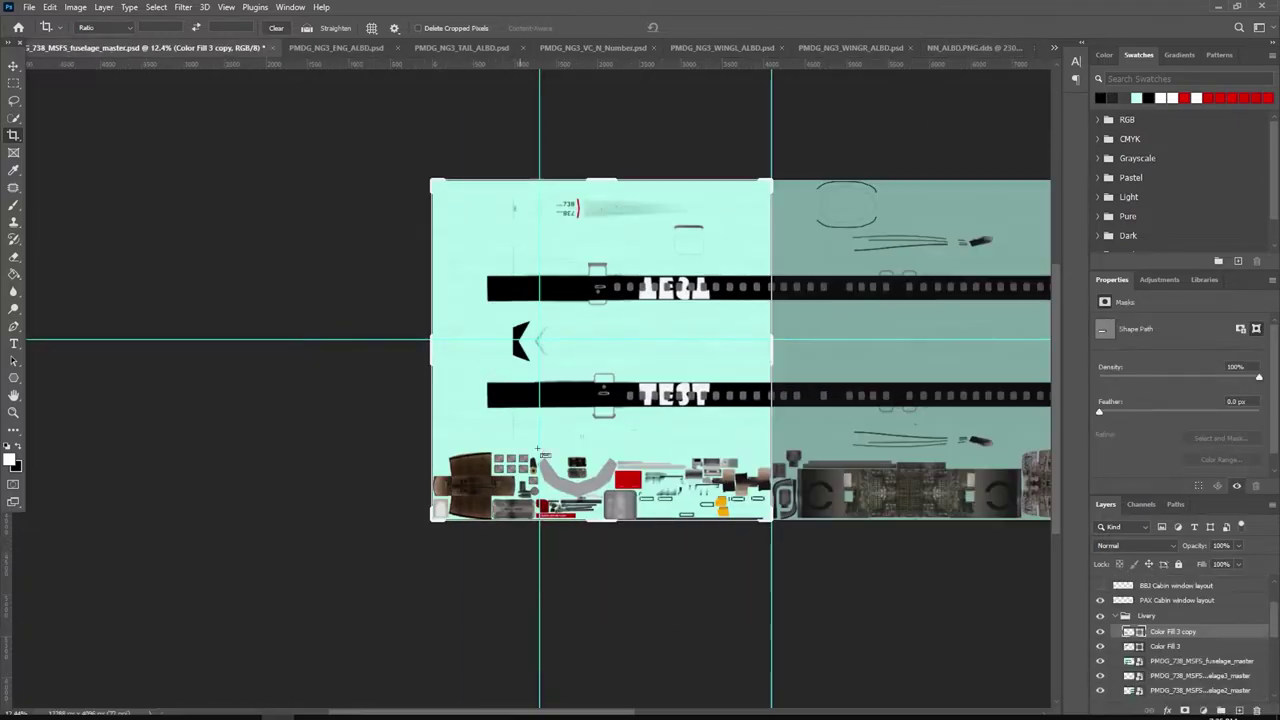
# Undo the left-section crop to restore the full fuselage canvas and clear the selection.
pyautogui.click(15, 64)
pyautogui.hotkey('ctrl', 'd')
pyautogui.keyDown('alt'); pyautogui.scroll(-3, 536, 357); pyautogui.keyUp('alt')
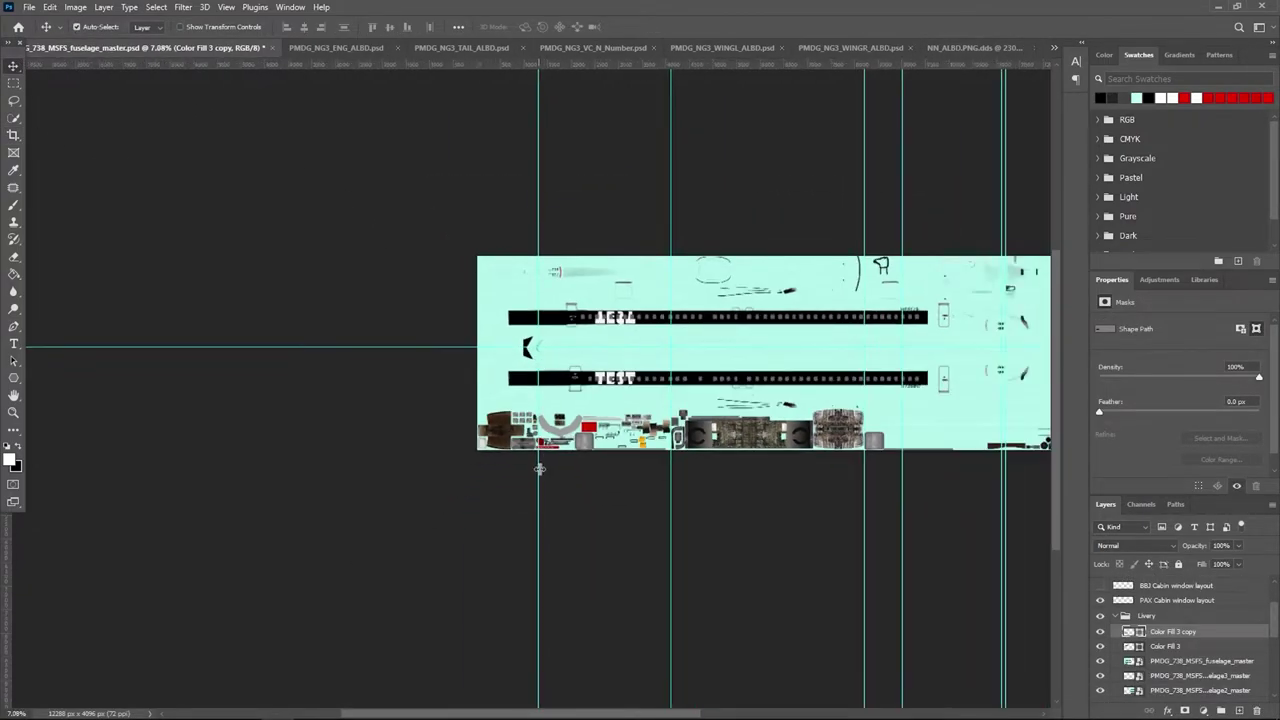
pyautogui.moveTo(704, 540); pyautogui.dragTo(392, 580)
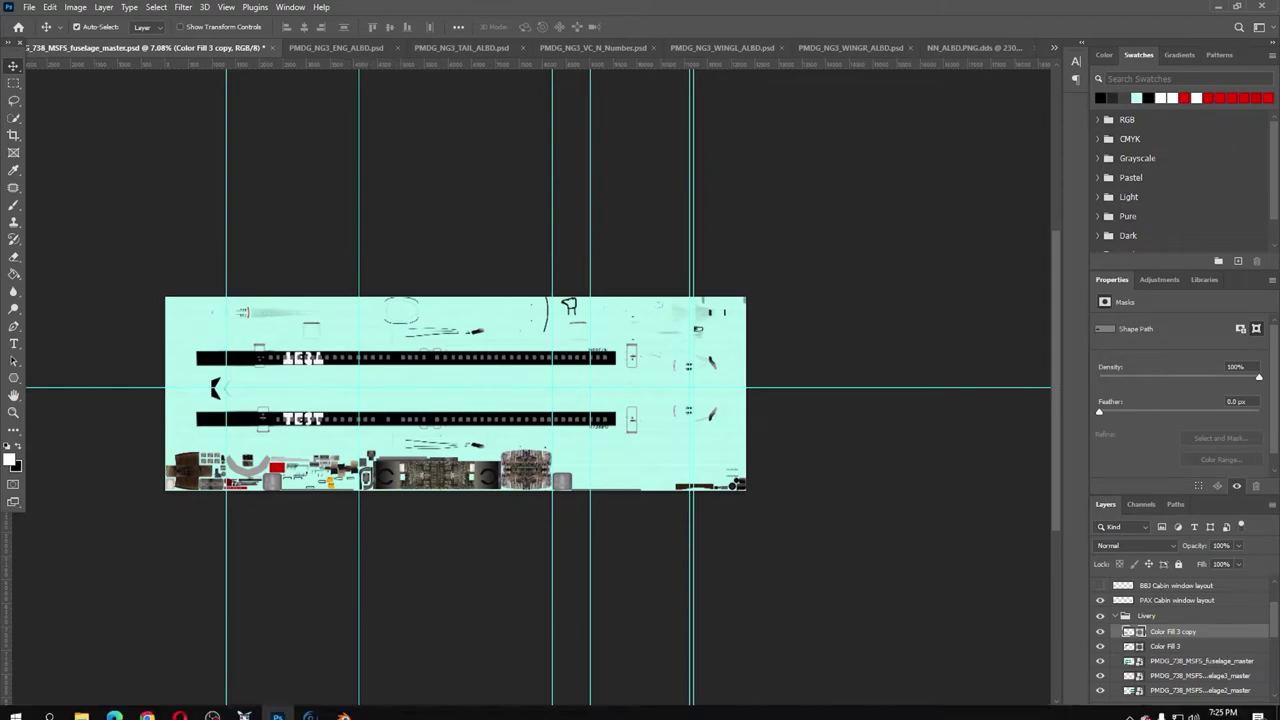
# Start saving the fuselage master under a new location and browse to the B738 livery paint tutorial folder.
pyautogui.hotkey('ctrl', 'shift', 's')
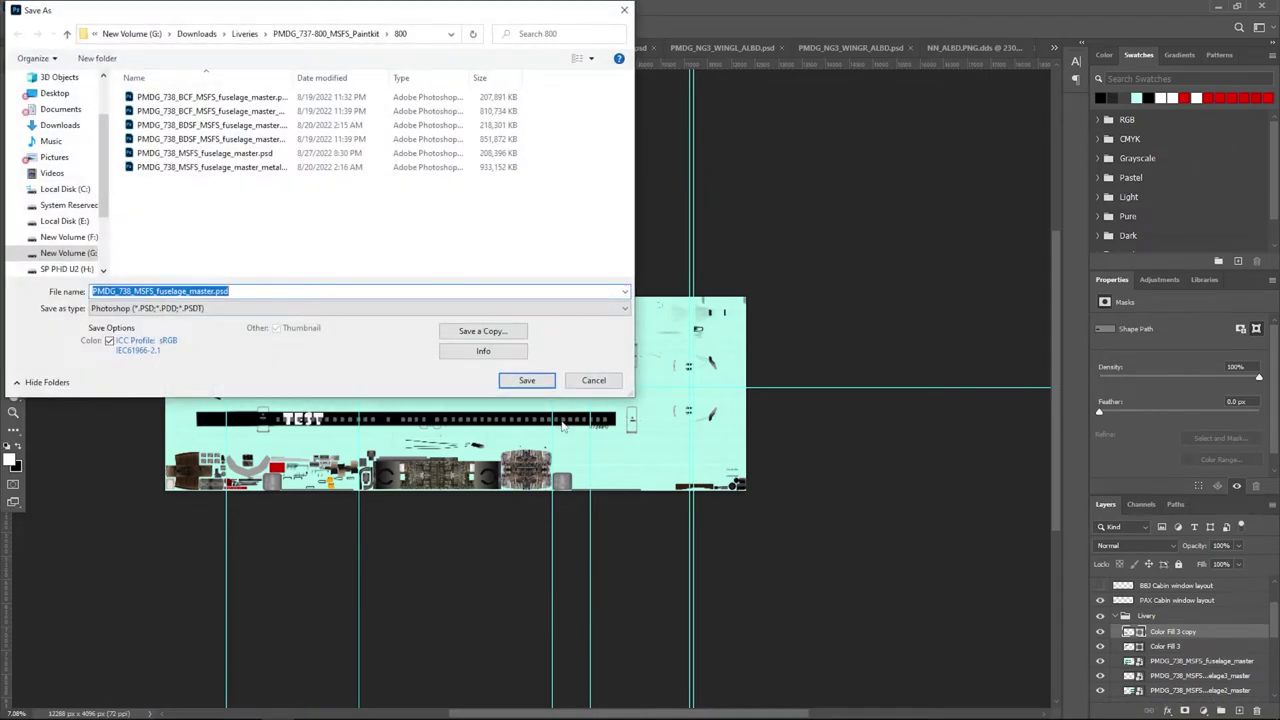
pyautogui.click(594, 384)
pyautogui.click(29, 7)
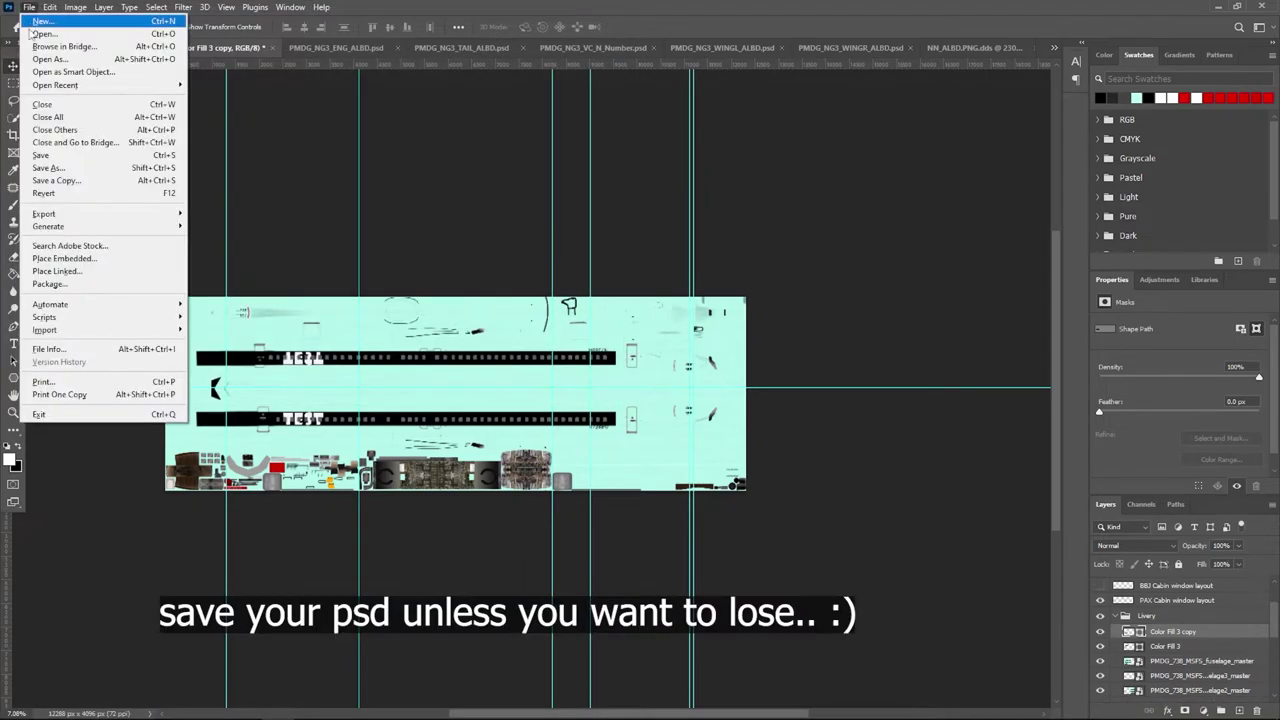
pyautogui.click(70, 168)
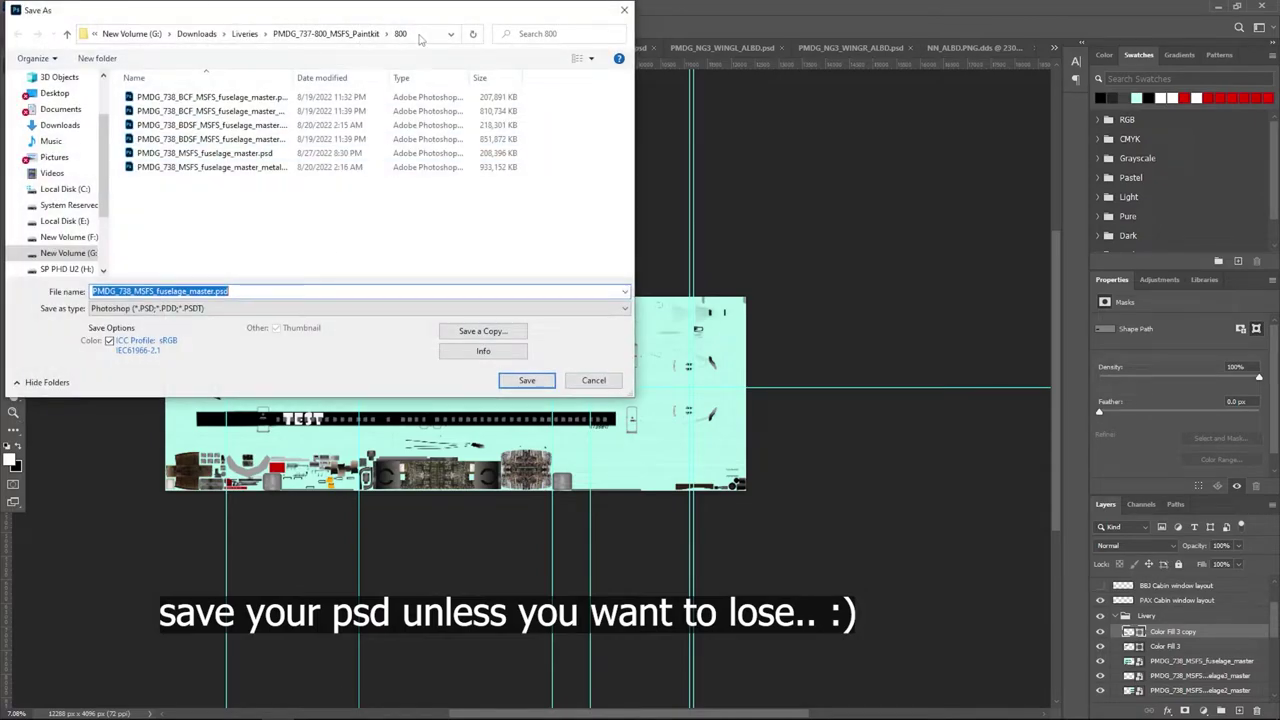
pyautogui.click(420, 34)
pyautogui.hotkey('ctrl', 'v')
pyautogui.press('Return')
pyautogui.click(256, 38)
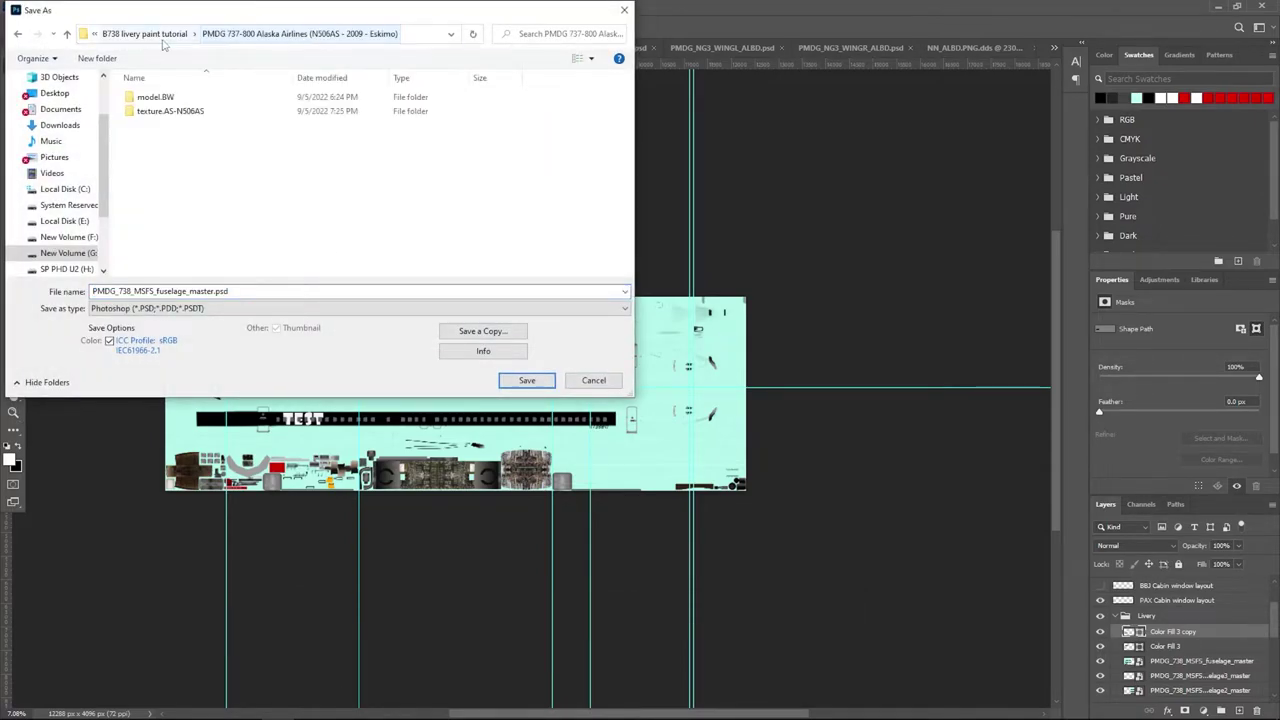
pyautogui.click(159, 38)
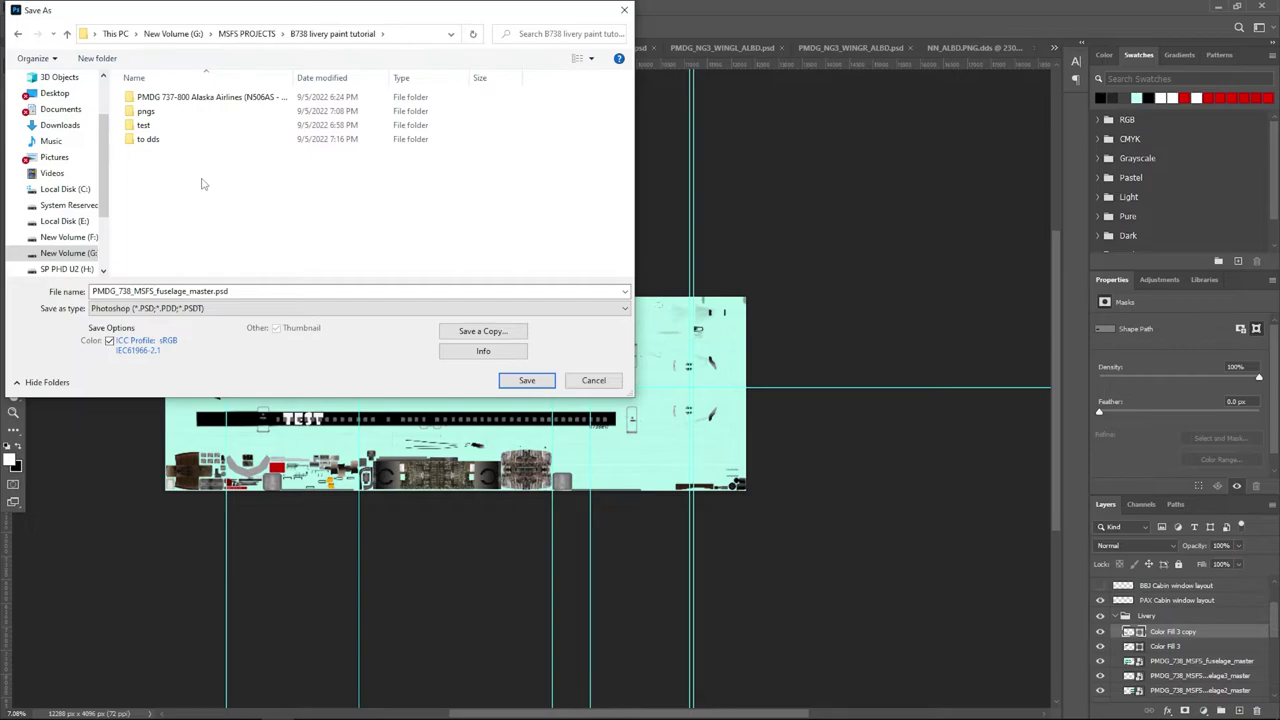
# Create a folder named PSD in the B738 livery paint tutorial folder and open it as the save location.
pyautogui.hotkey('ctrl', 'shift', 'n')
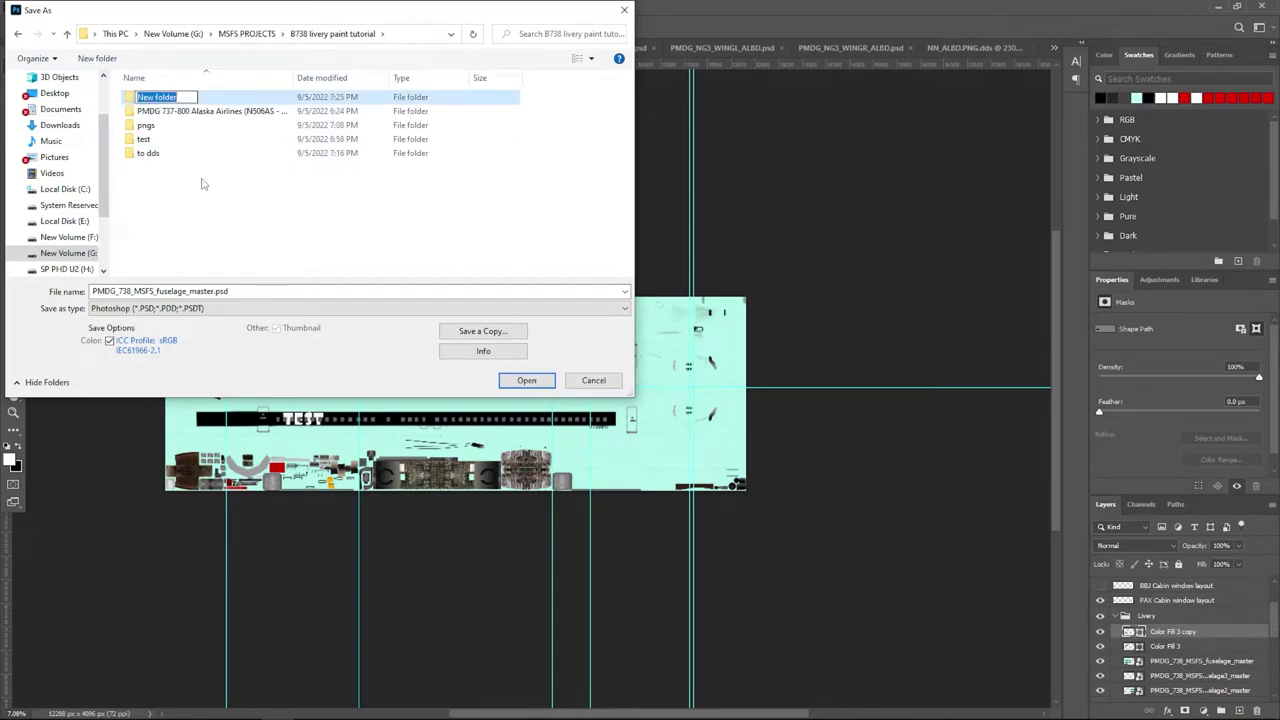
pyautogui.press('BackSpace')
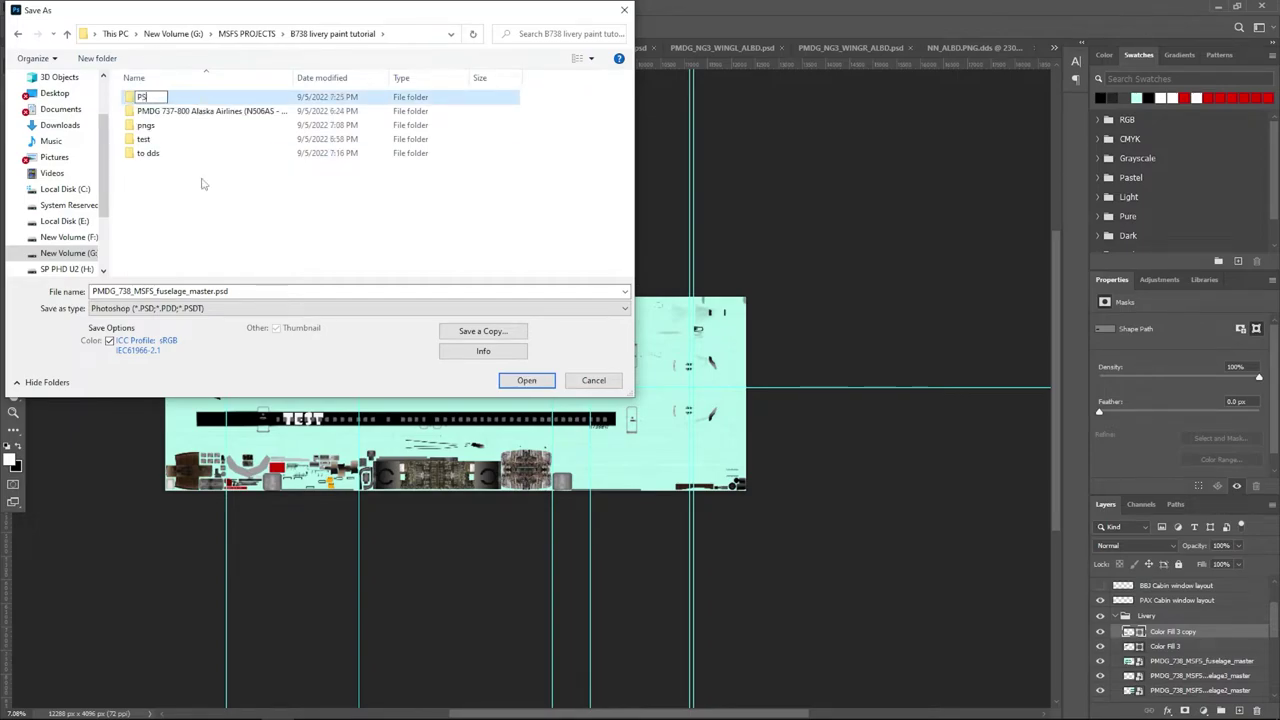
pyautogui.write('PSD')
pyautogui.press('Return')
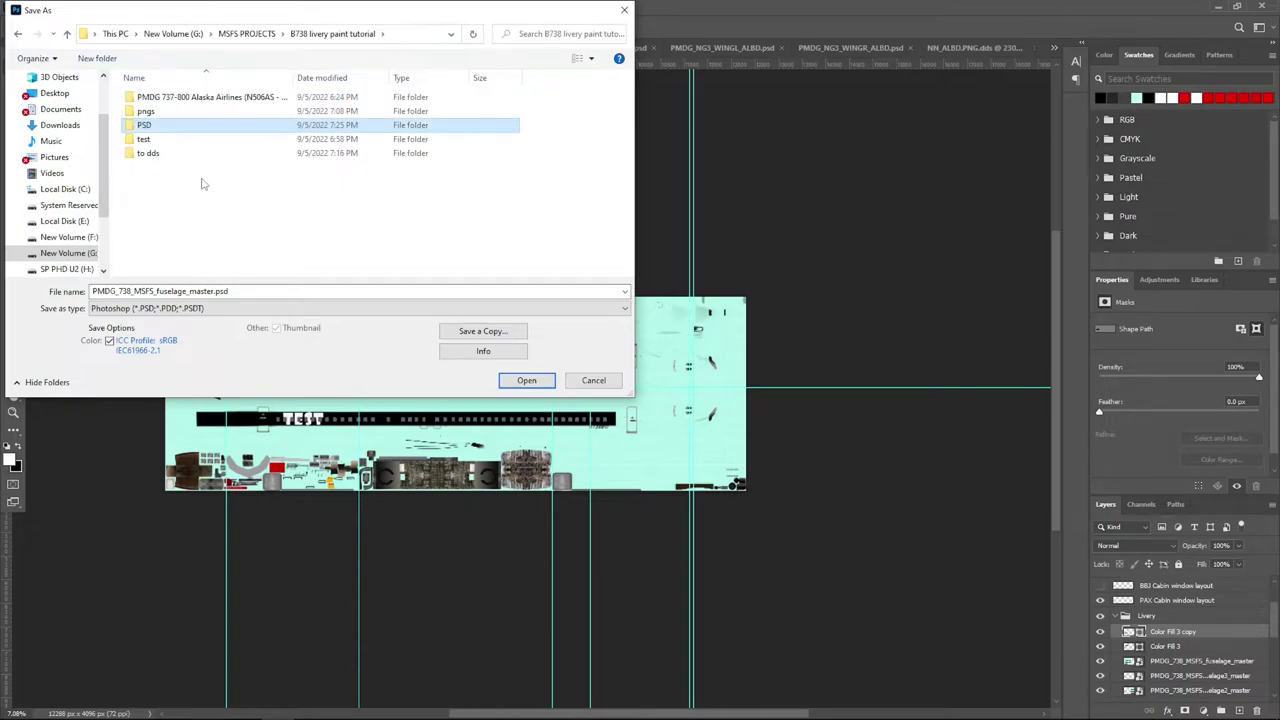
pyautogui.doubleClick(235, 125)
# Save the fuselage master in the PSD folder as PMDG_738_MSFS_fuselage_master.psd with Maximize Compatibility enabled.
pyautogui.doubleClick(197, 290)
pyautogui.write('1.')
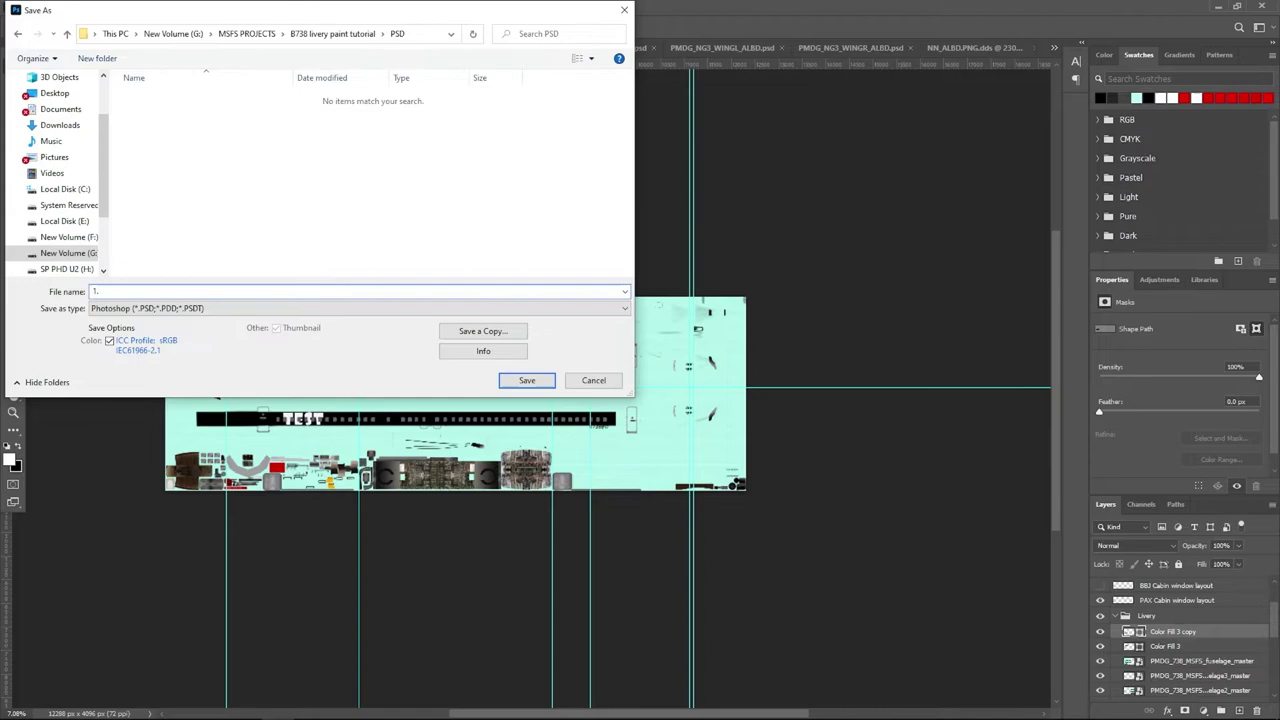
pyautogui.hotkey('ctrl', 'z')
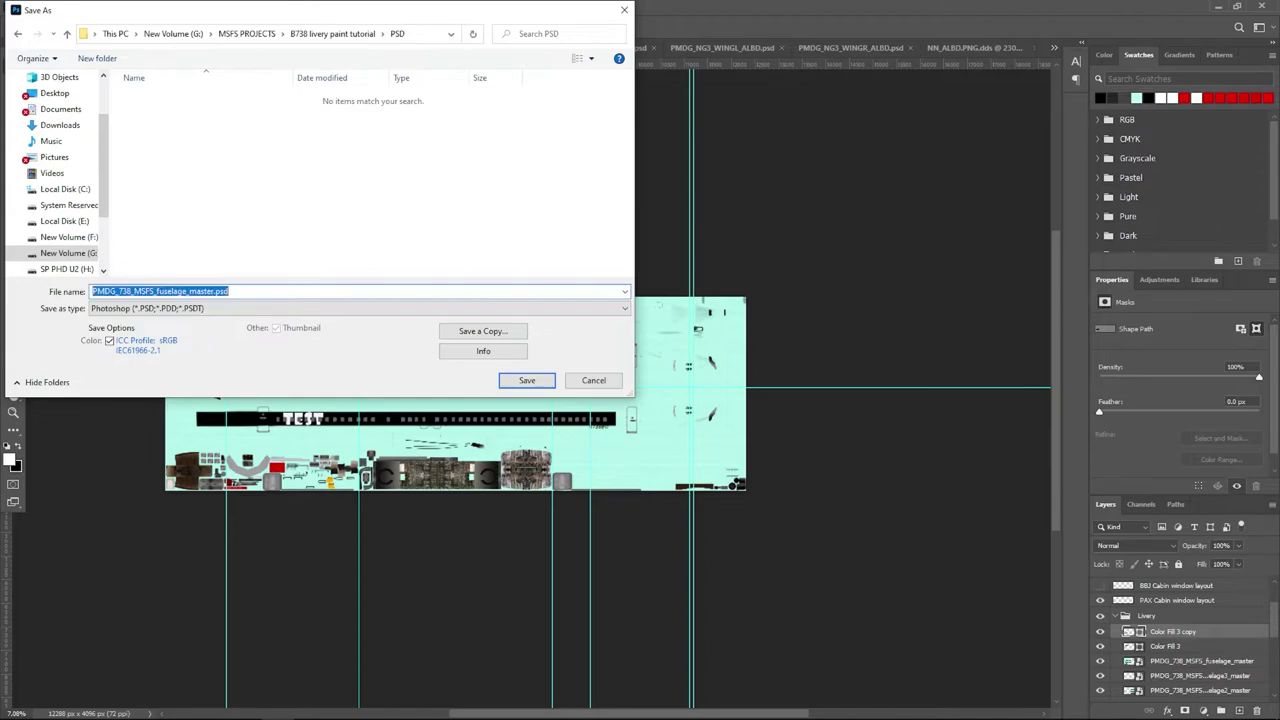
pyautogui.hotkey('ctrl', 'z')
pyautogui.hotkey('ctrl', 'z')
pyautogui.press('Left')
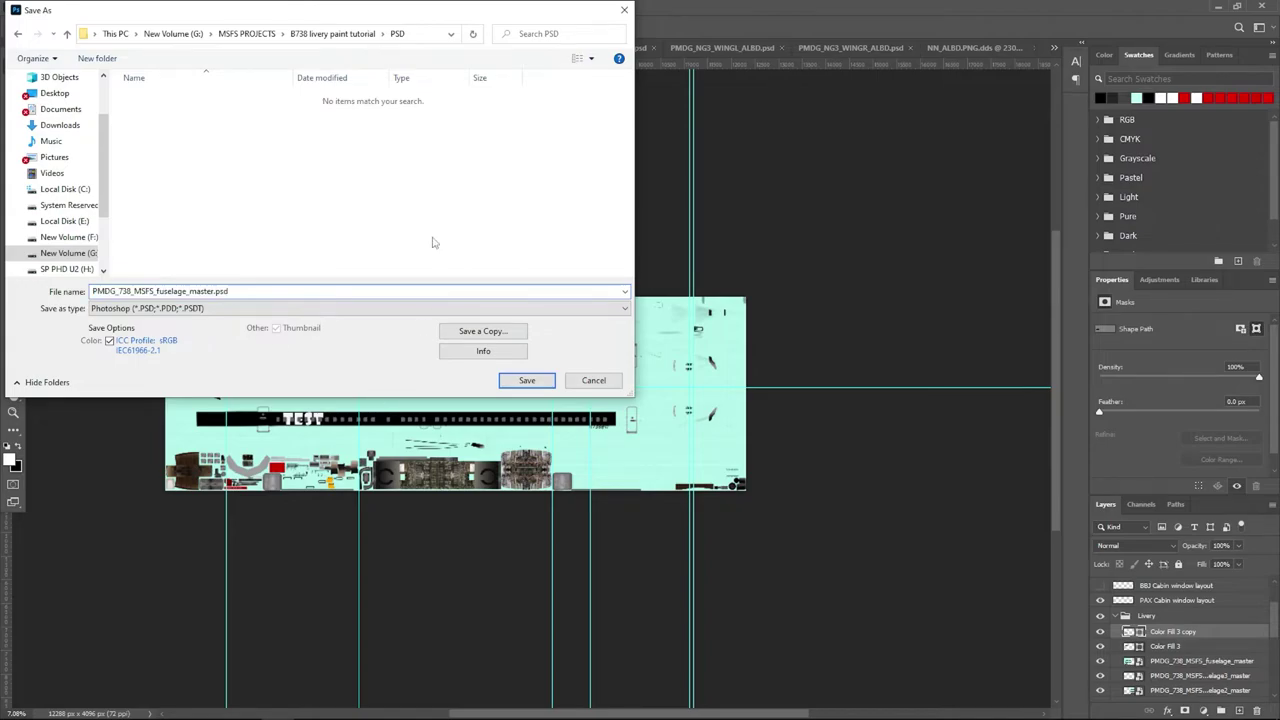
pyautogui.click(527, 380)
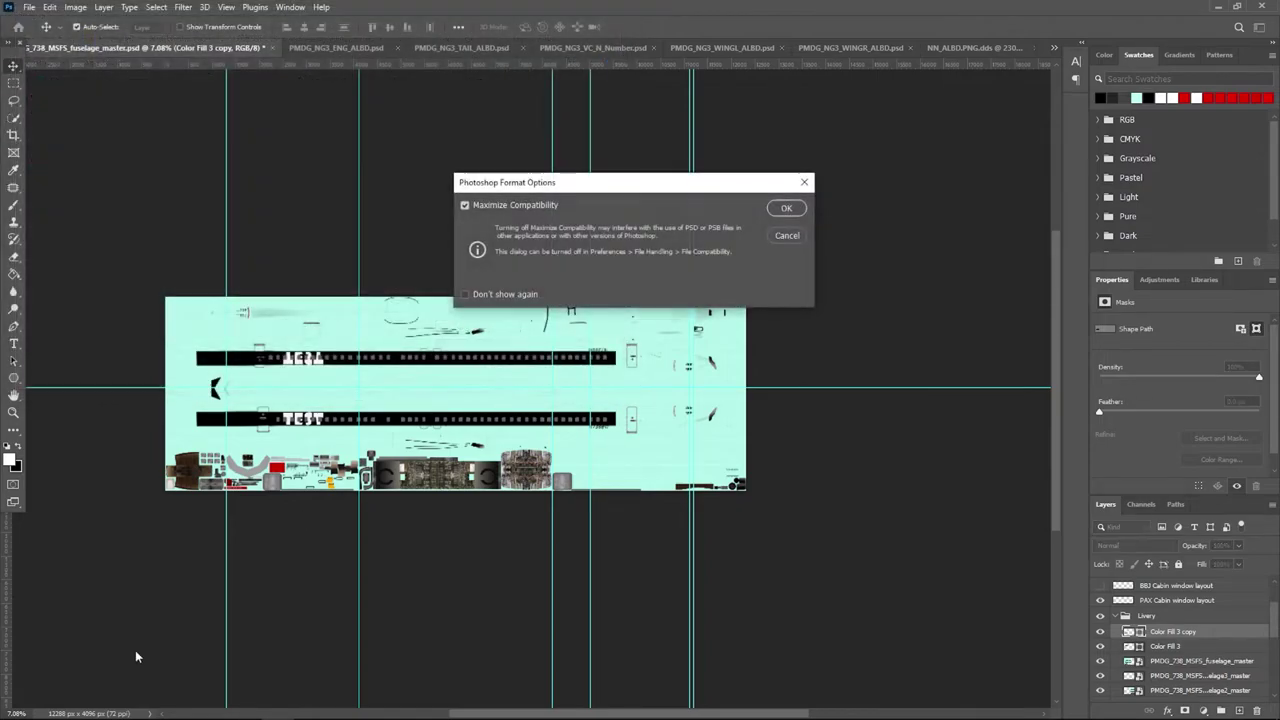
pyautogui.click(786, 208)
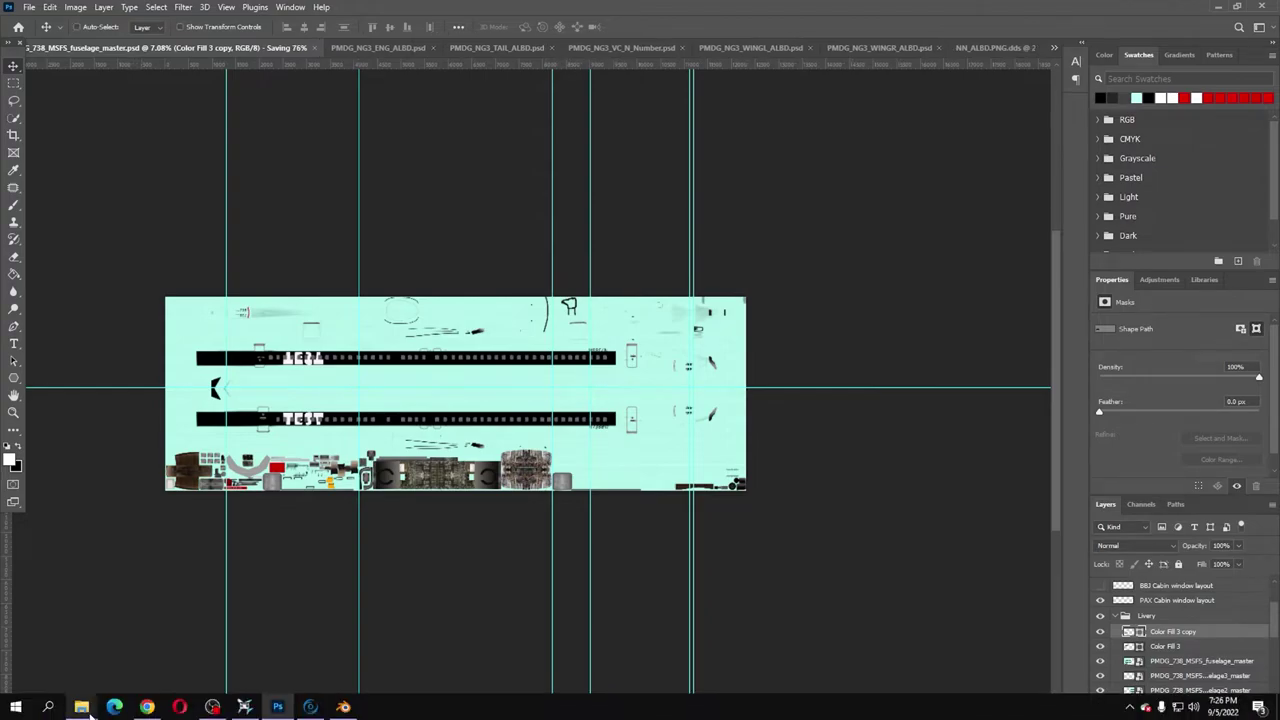
# Switch to File Explorer, look through the texture.AS-N506AS files and go up to the B738 livery paint tutorial folder.
pyautogui.click(82, 706)
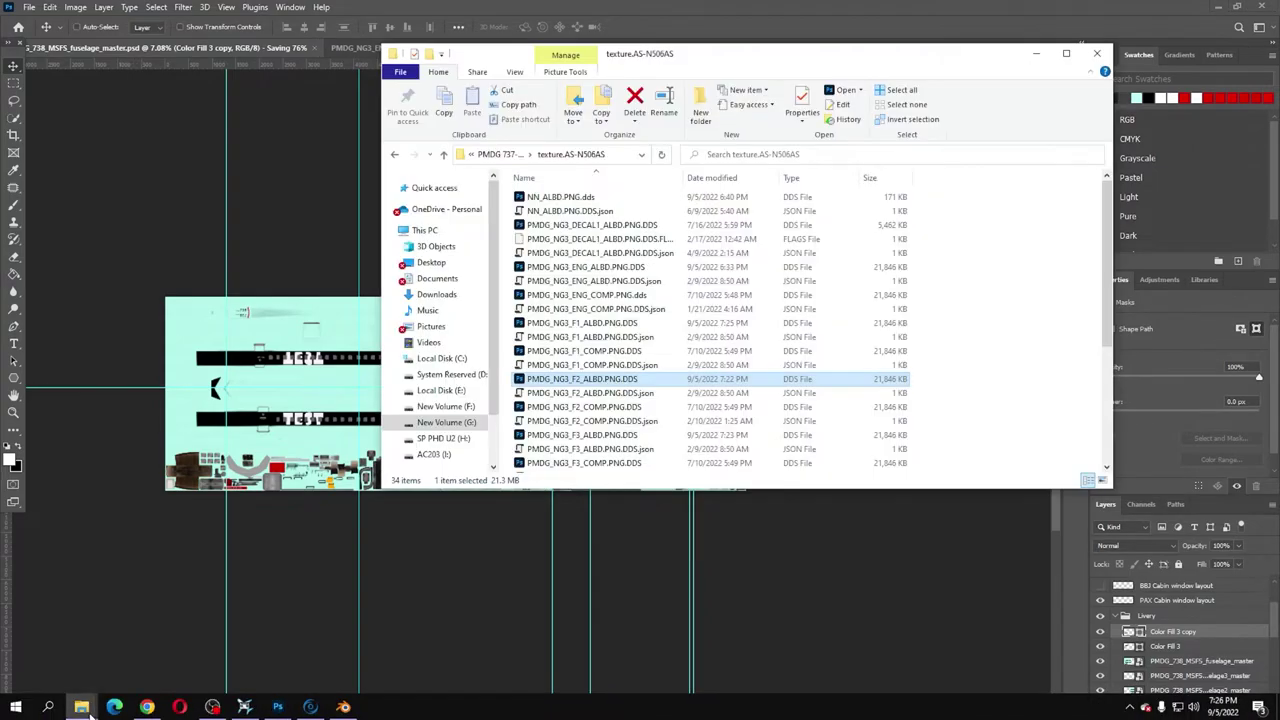
pyautogui.click(974, 376)
pyautogui.scroll(-5, 987, 404)
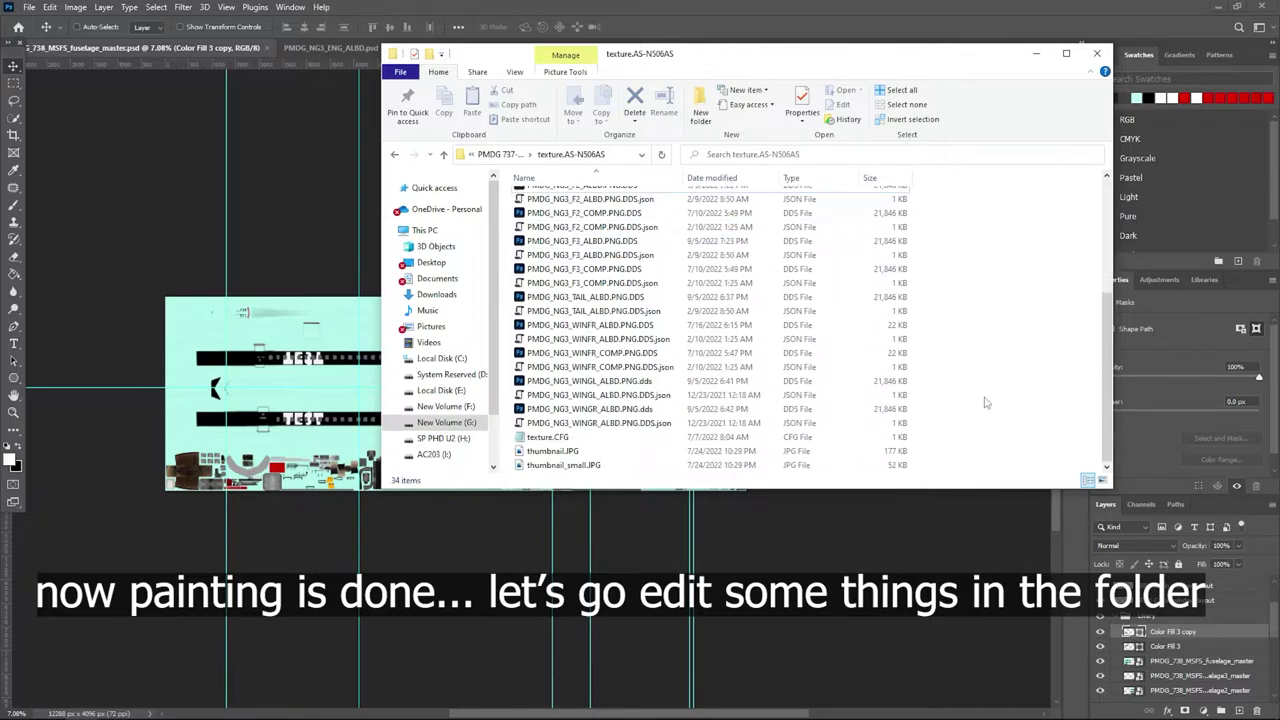
pyautogui.scroll(5, 987, 404)
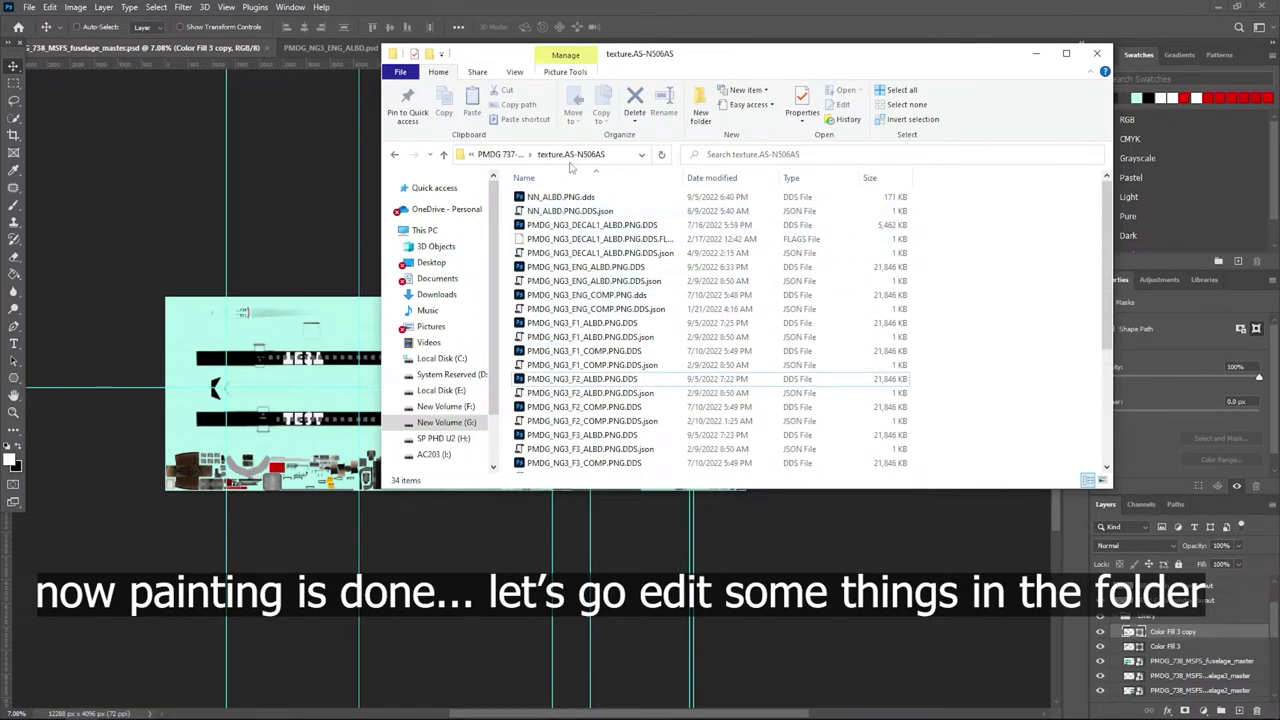
pyautogui.moveTo(826, 56); pyautogui.dragTo(726, 116)
pyautogui.click(410, 214)
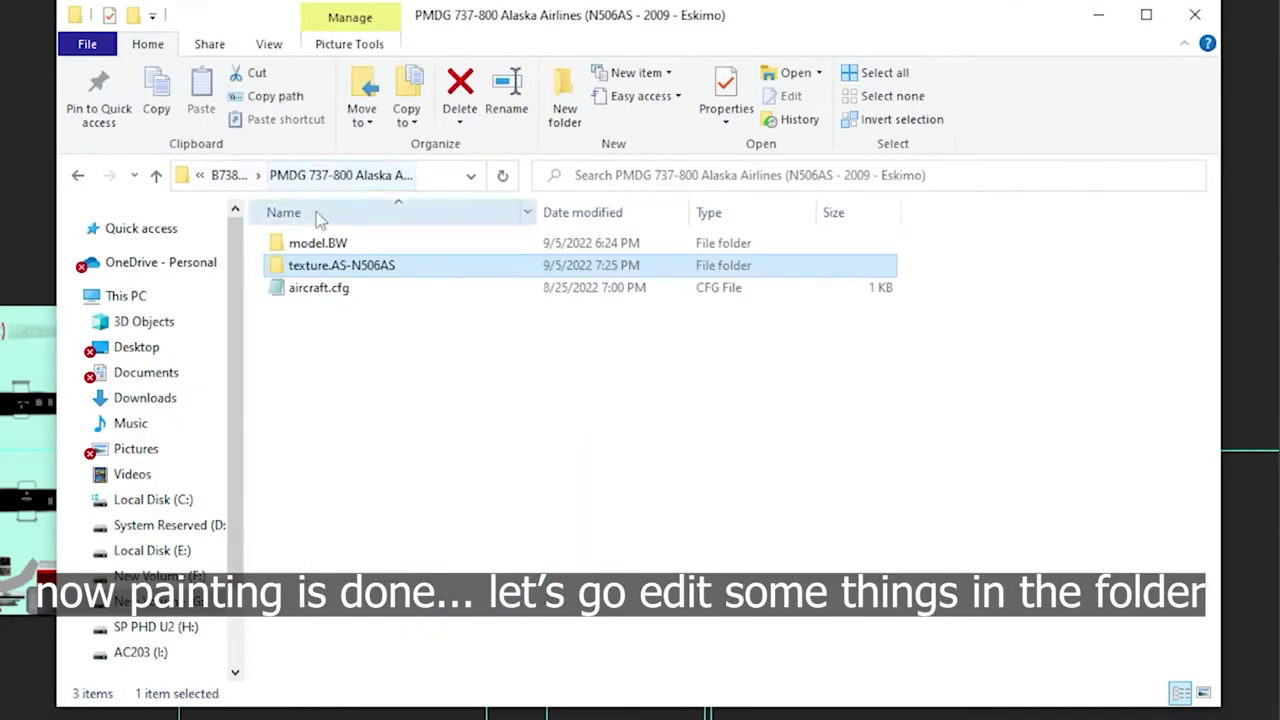
pyautogui.click(409, 213)
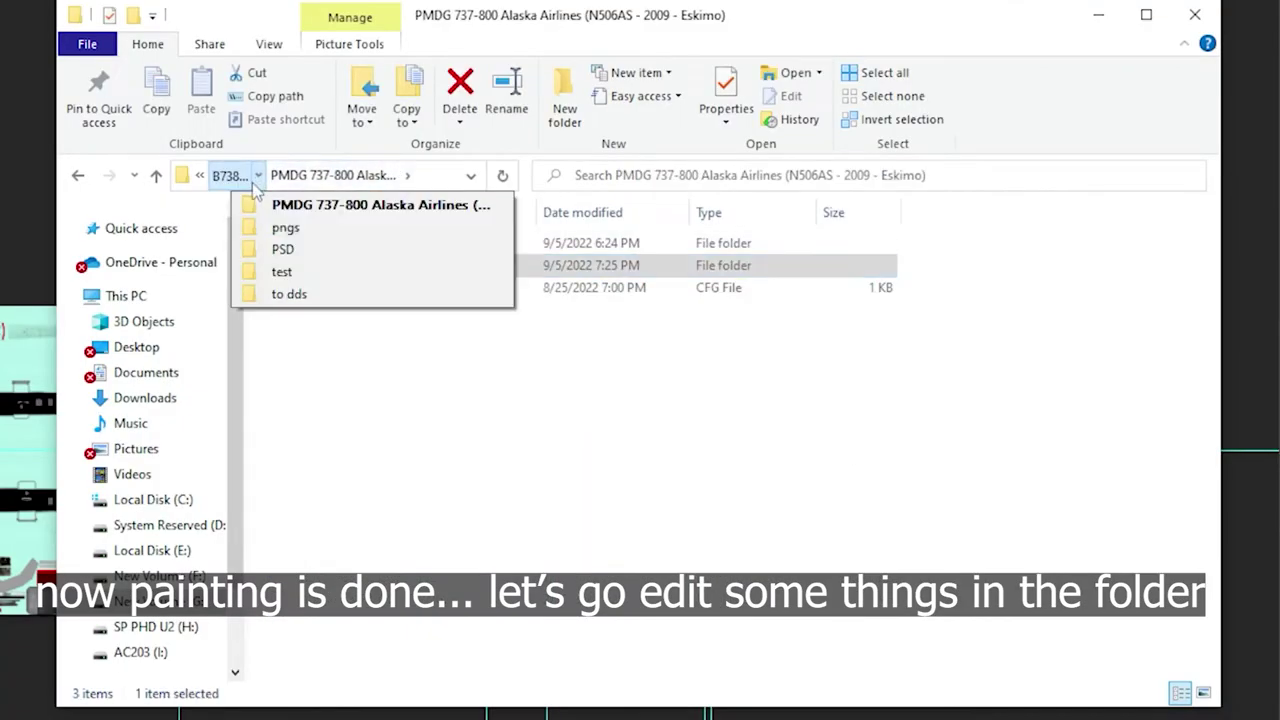
pyautogui.click(229, 177)
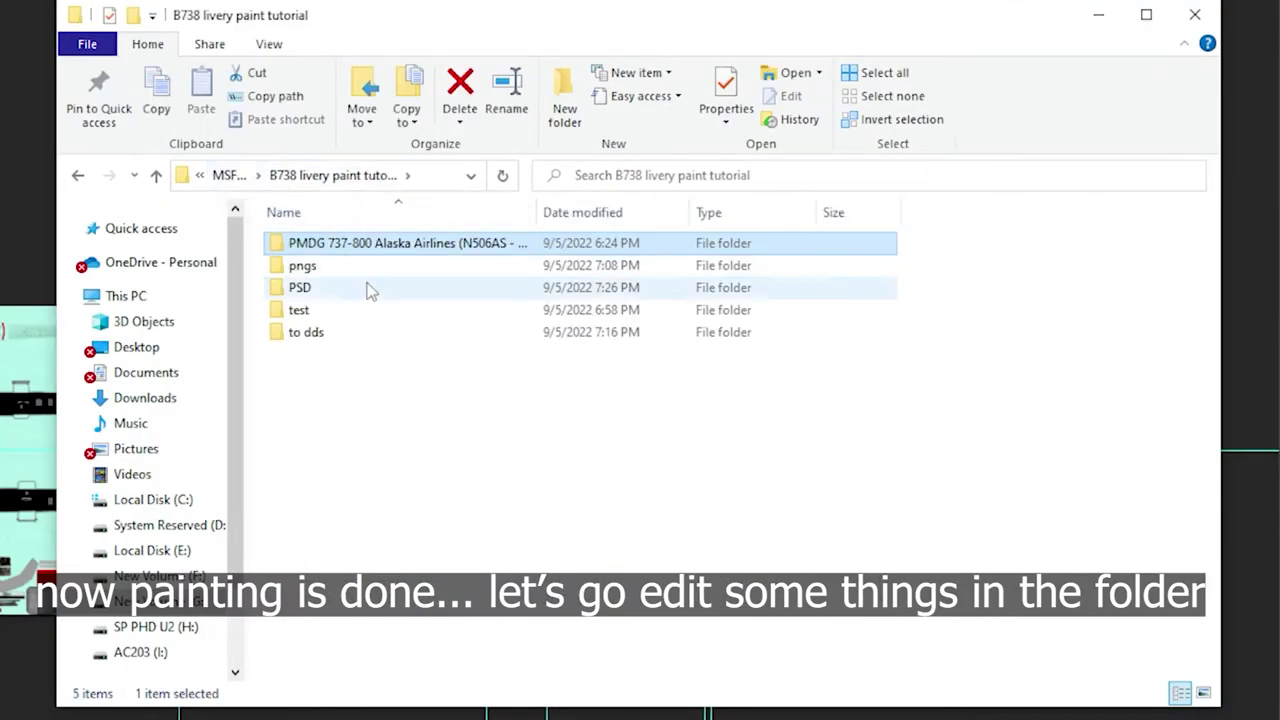
# Start renaming the PMDG 737-800 Alaska Airlines livery folder, replacing "Alaska" with "S-A-W Test".
pyautogui.click(348, 245)
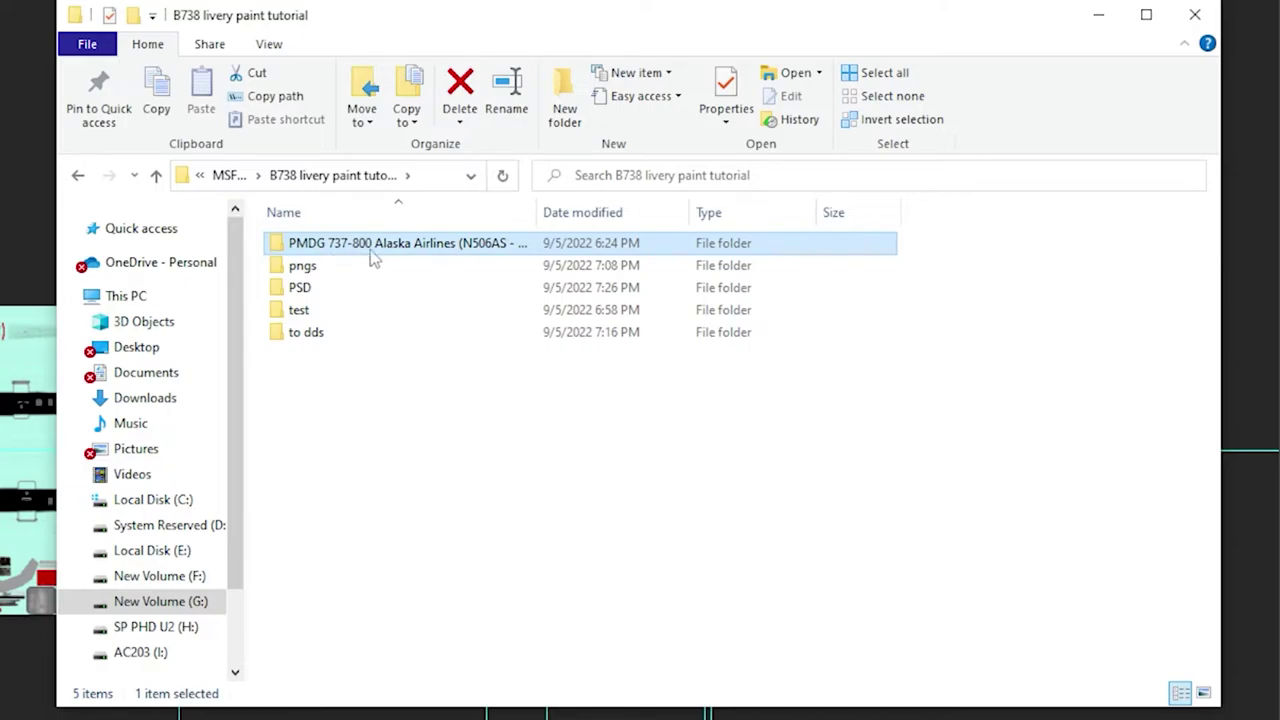
pyautogui.click(443, 258)
pyautogui.click(416, 245)
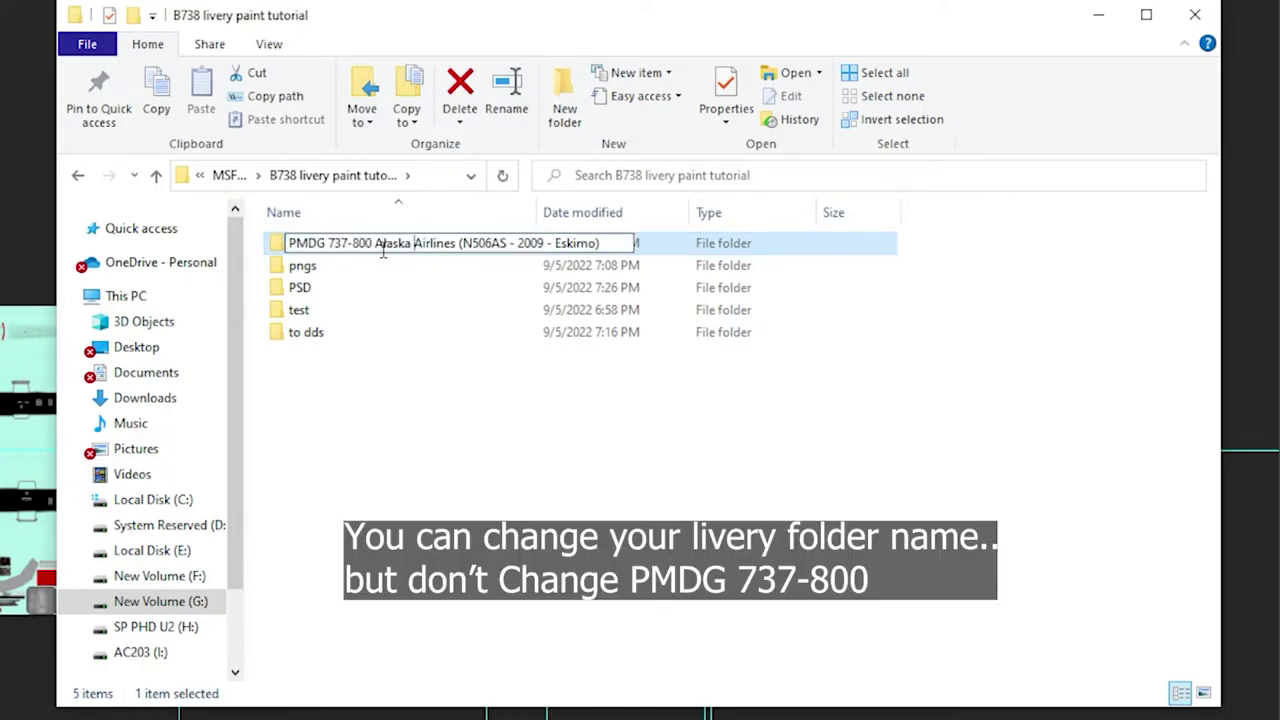
pyautogui.moveTo(378, 252); pyautogui.dragTo(411, 253)
pyautogui.press('BackSpace')
pyautogui.write('S-A-W')
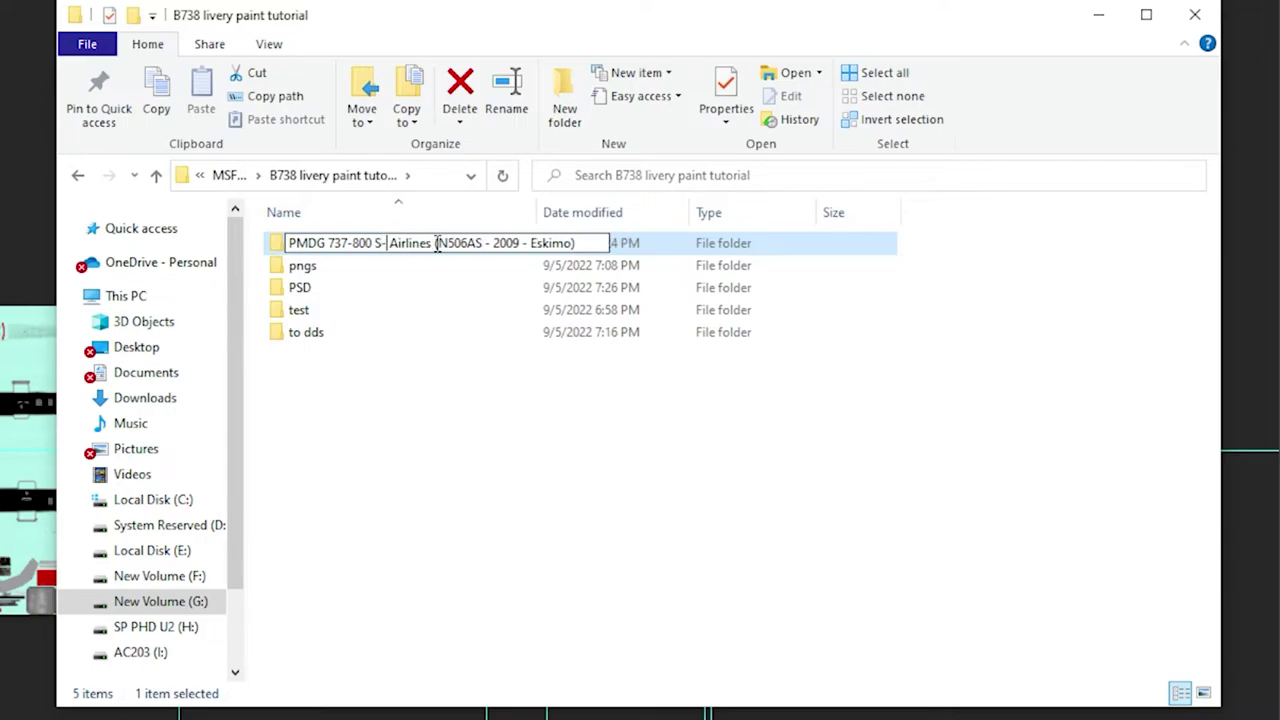
pyautogui.write(' Test')
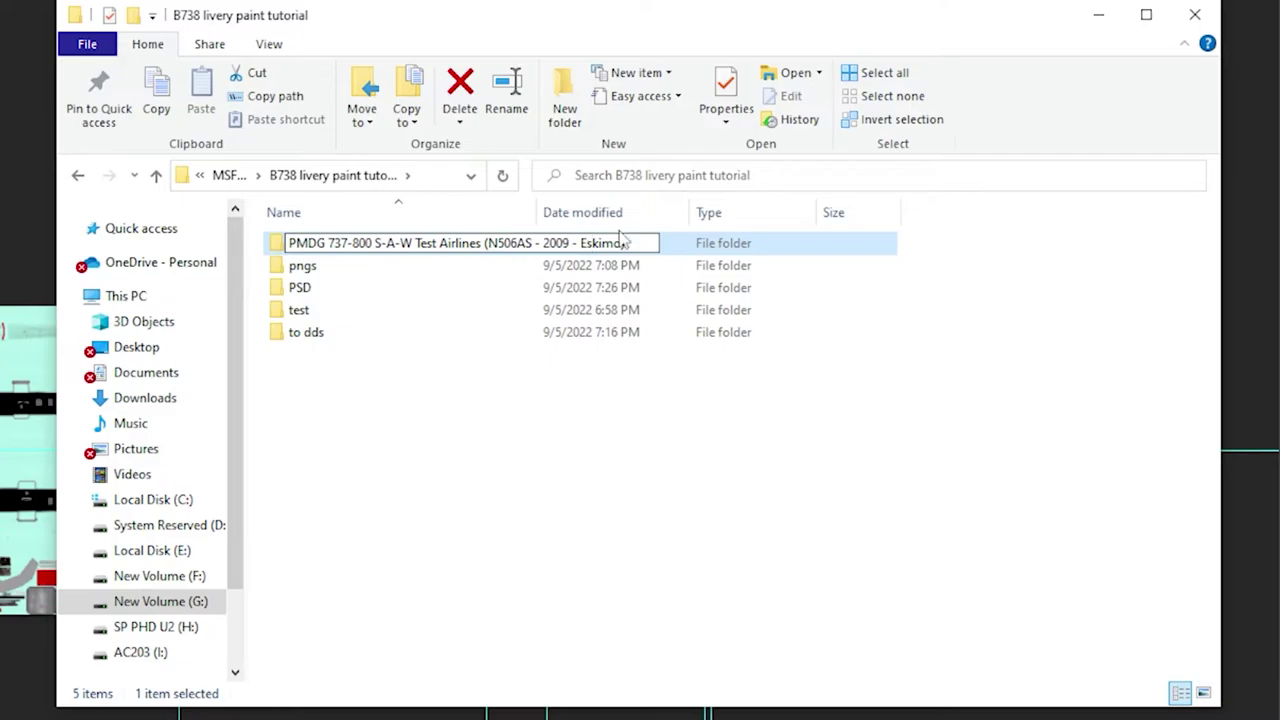
# Replace the text inside the parentheses of the livery folder's name with SAW-69.
pyautogui.moveTo(620, 246); pyautogui.dragTo(489, 246)
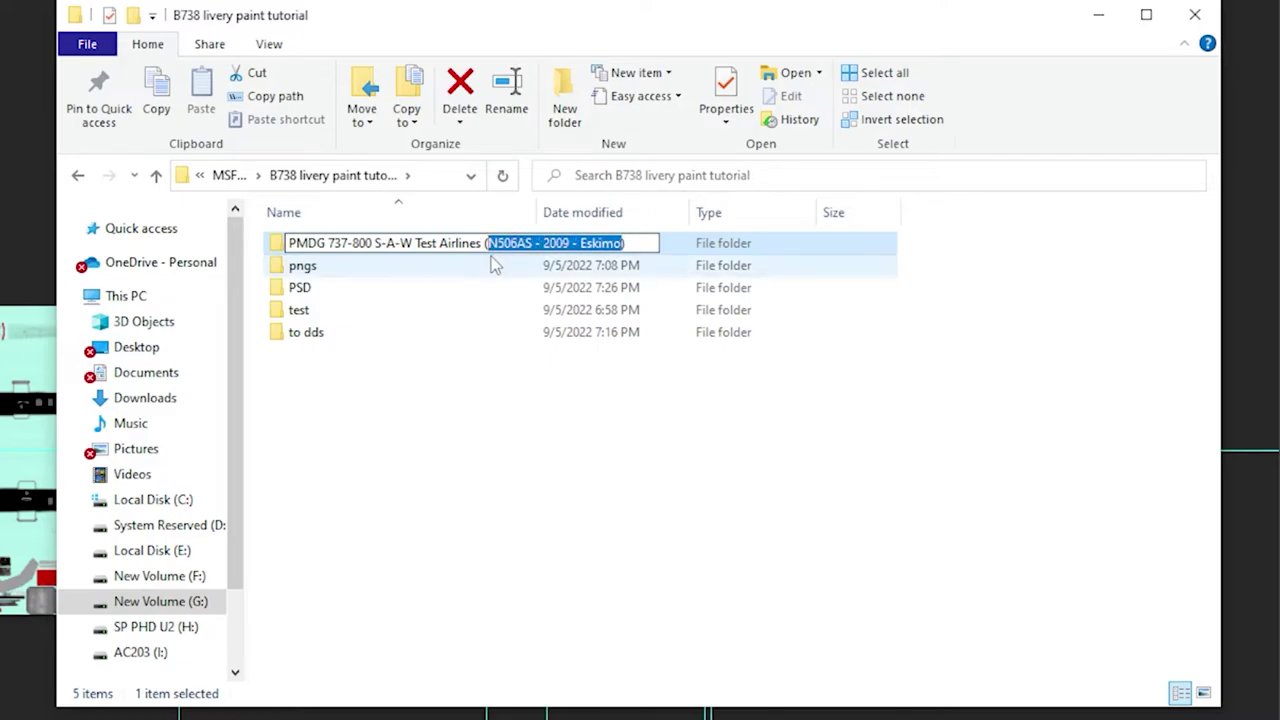
pyautogui.write('BAU')
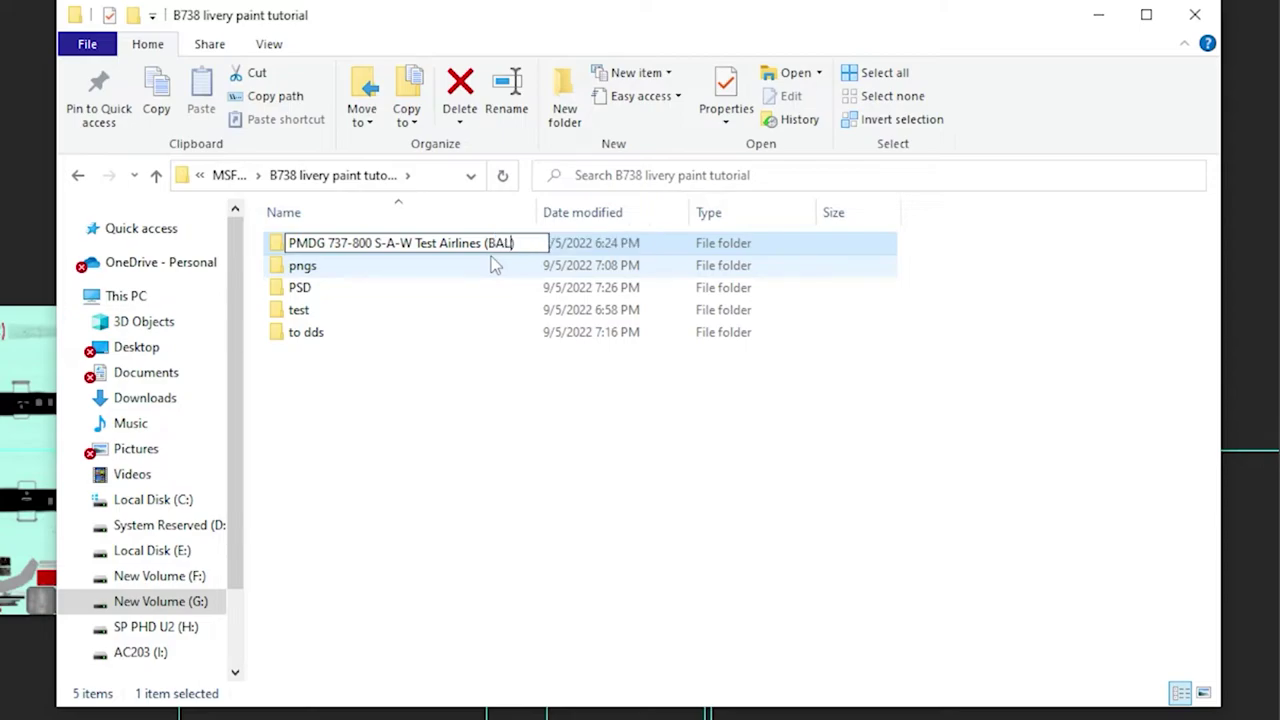
pyautogui.press('BackSpace')
pyautogui.press('BackSpace')
pyautogui.press('BackSpace')
pyautogui.press('BackSpace')
pyautogui.write('SA)')
pyautogui.write('W')
pyautogui.press('BackSpace')
pyautogui.press('BackSpace')
pyautogui.write('A')
pyautogui.press('BackSpace')
pyautogui.write('W)')
pyautogui.press('BackSpace')
pyautogui.write('69)')
pyautogui.press('BackSpace')
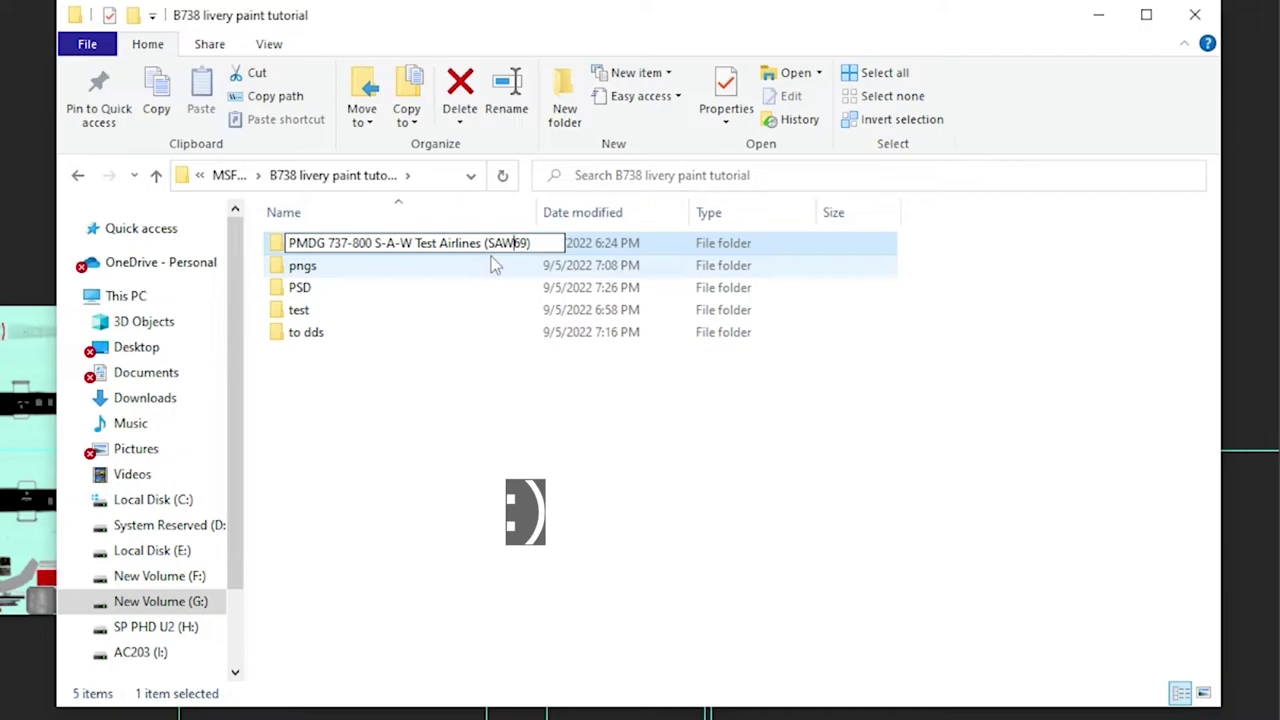
pyautogui.write('=')
pyautogui.press('BackSpace')
pyautogui.write('-')
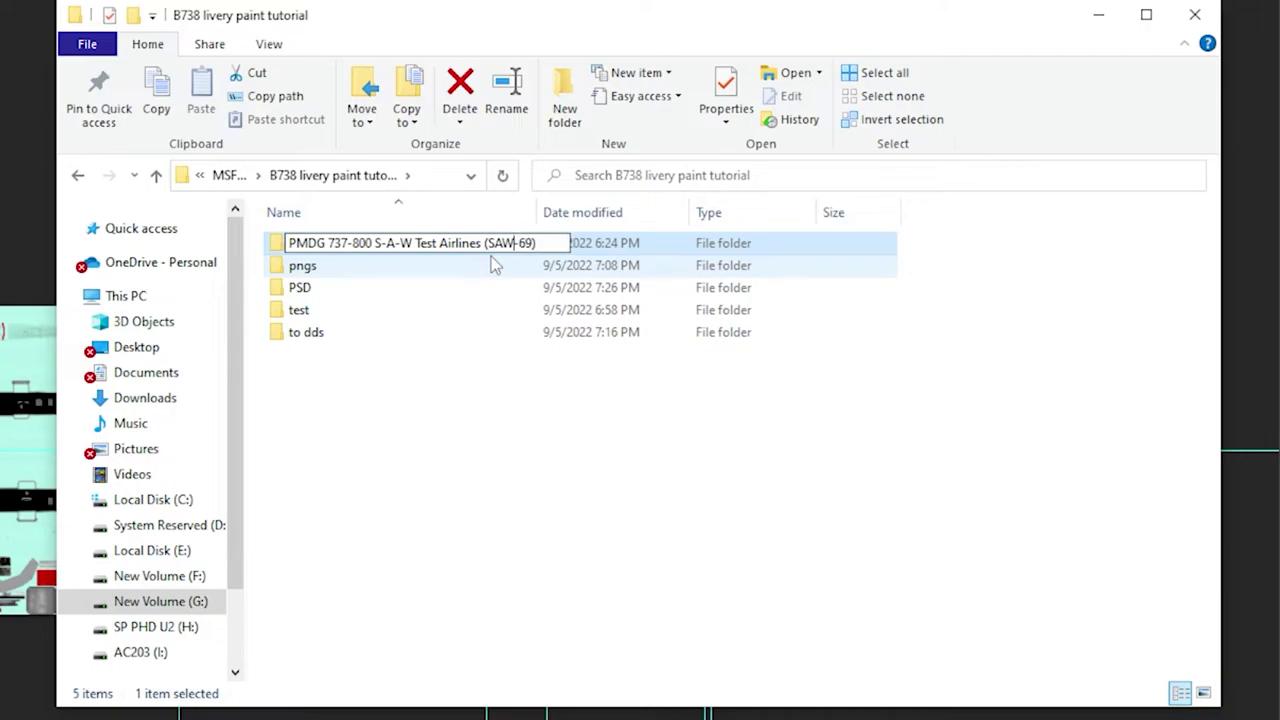
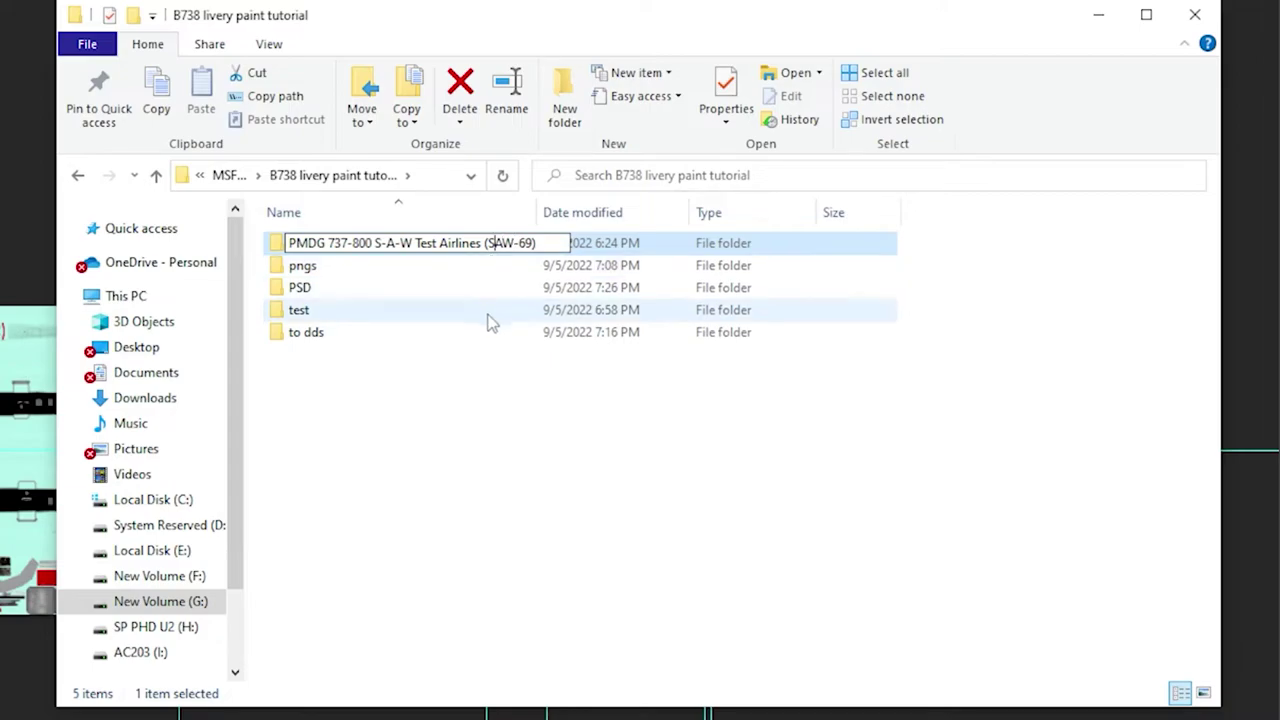
# Copy the livery folder's full new name and apply the rename, retrying it as needed.
pyautogui.click(554, 245)
pyautogui.hotkey('ctrl', 'shift', 'Left')
pyautogui.hotkey('ctrl', 'a')
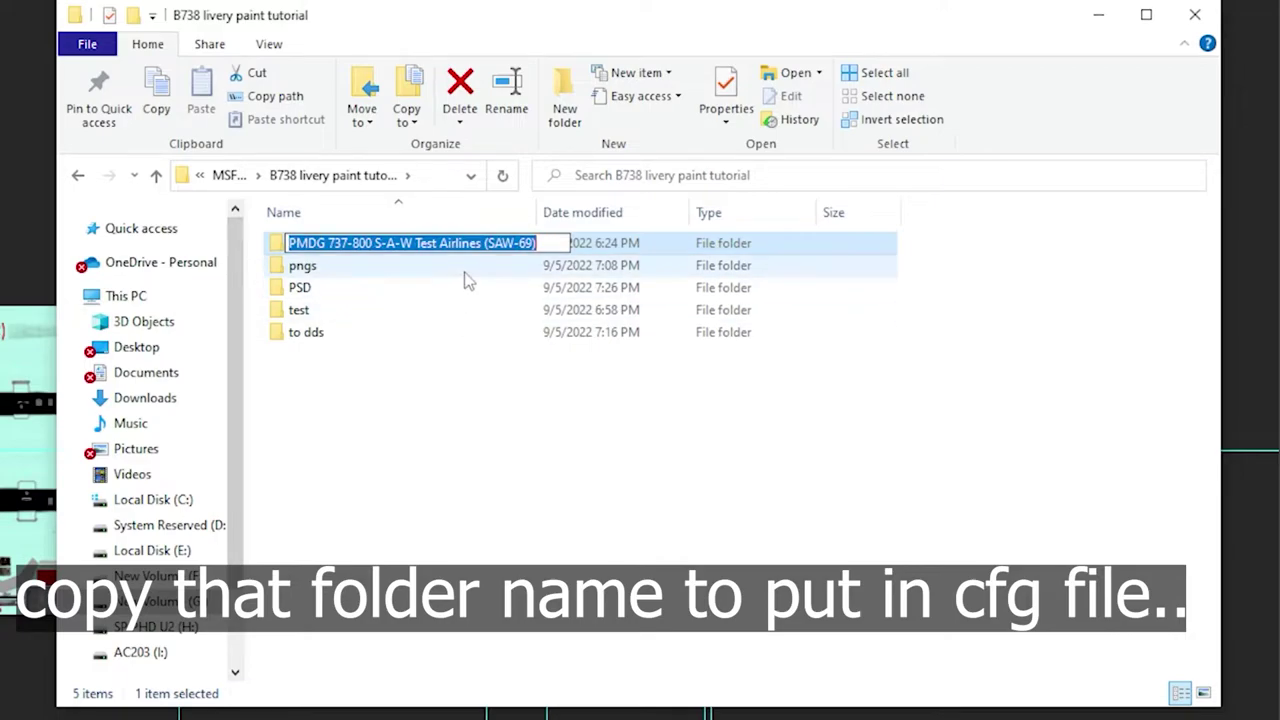
pyautogui.click(501, 456)
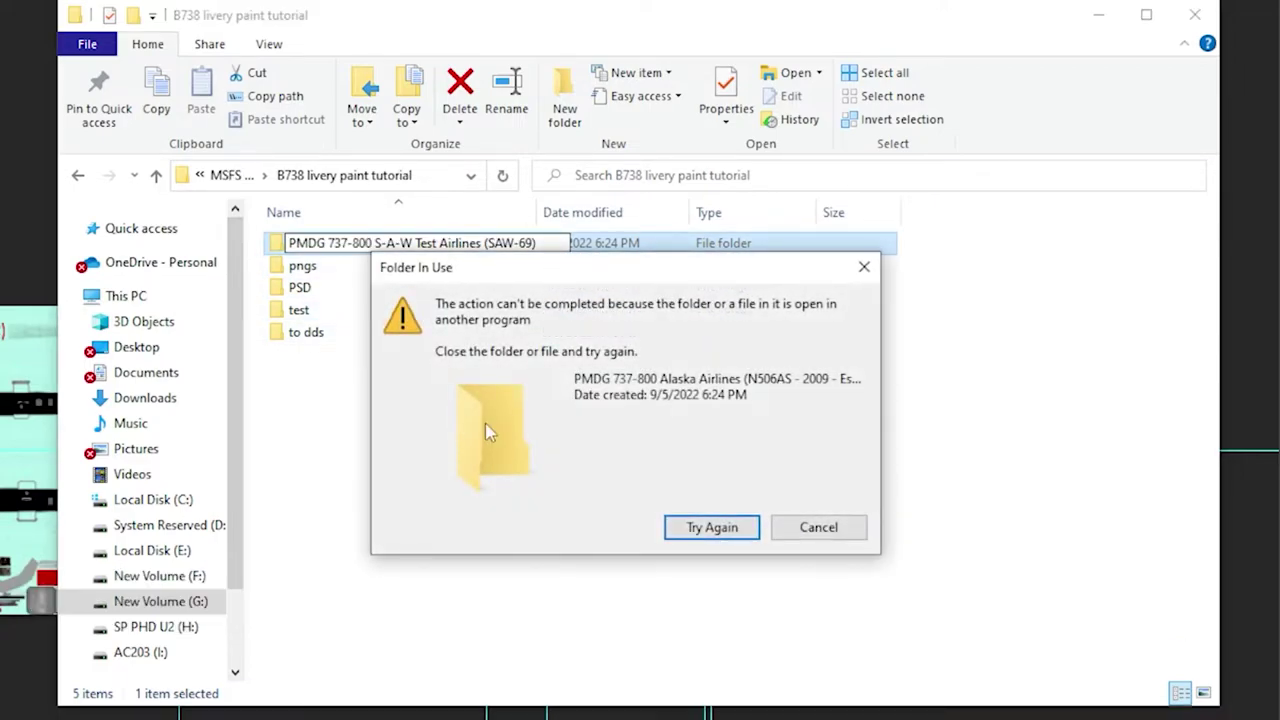
pyautogui.click(703, 528)
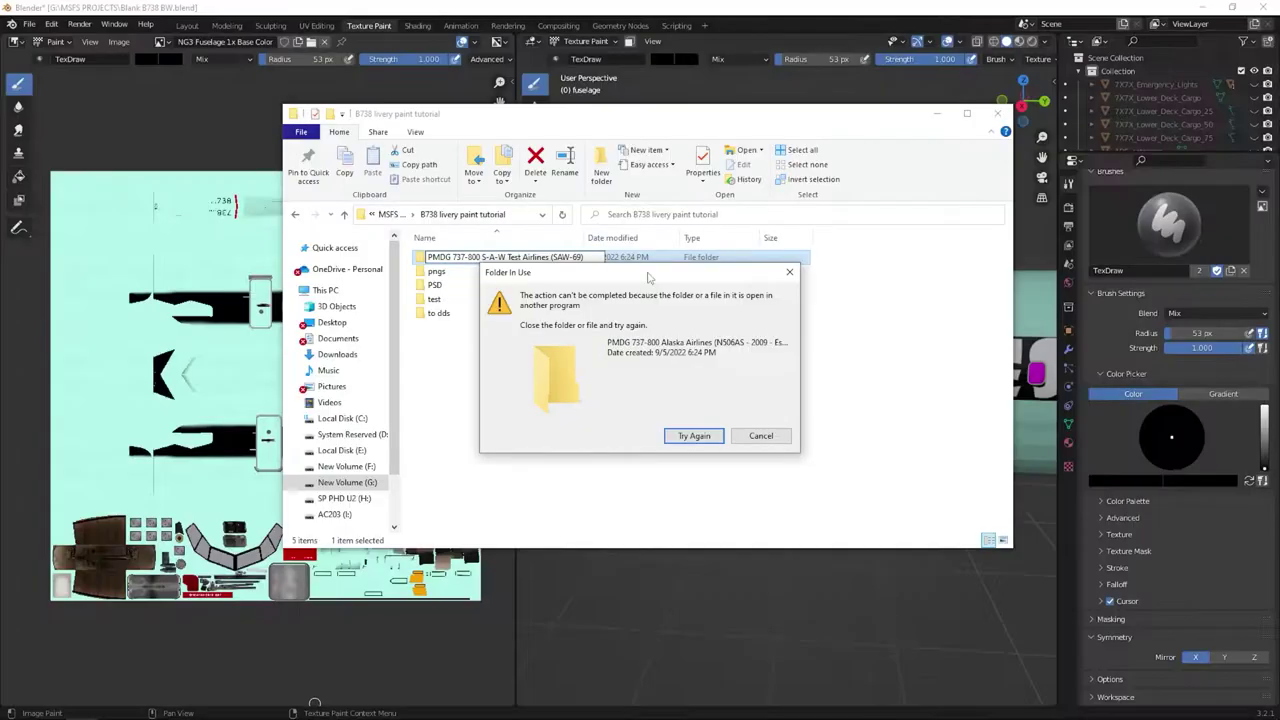
pyautogui.click(694, 435)
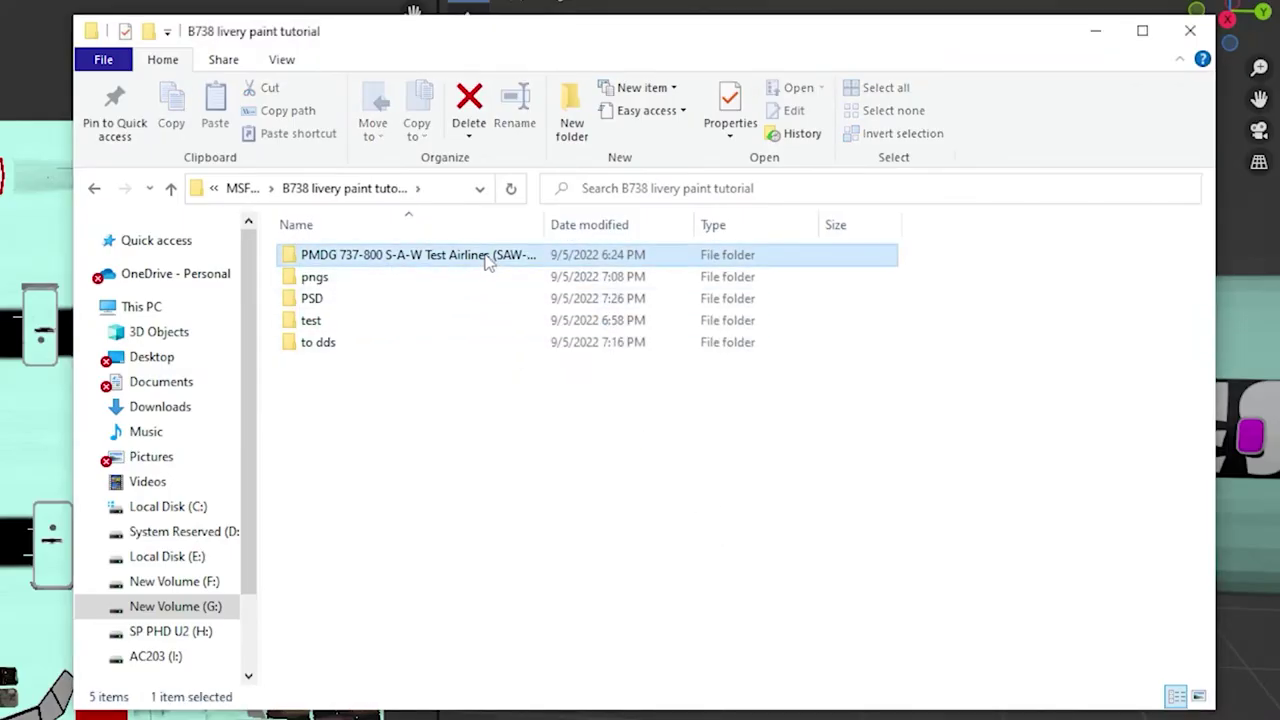
# Refresh the B738 livery paint tutorial folder and open the PMDG 737-800 S-A-W Test Airlines (SAW-69) folder.
pyautogui.doubleClick(487, 258)
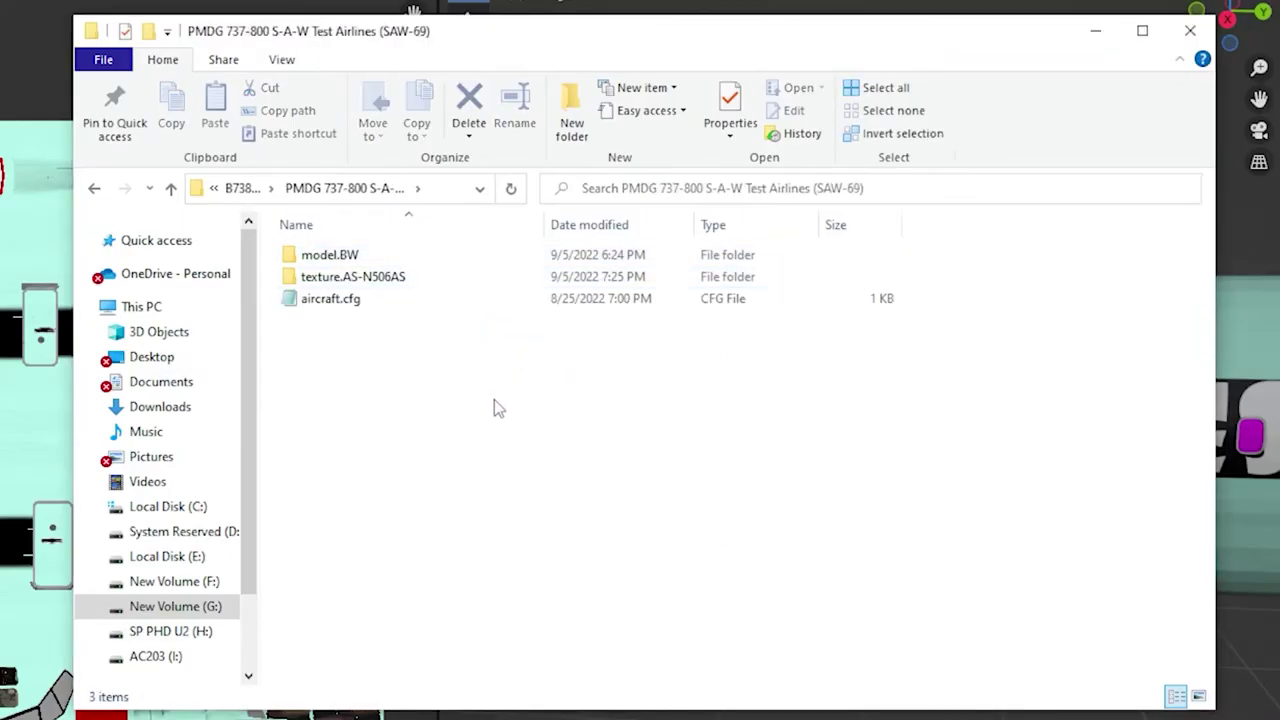
pyautogui.hotkey('alt', 'Left')
pyautogui.rightClick(457, 400)
pyautogui.click(490, 480)
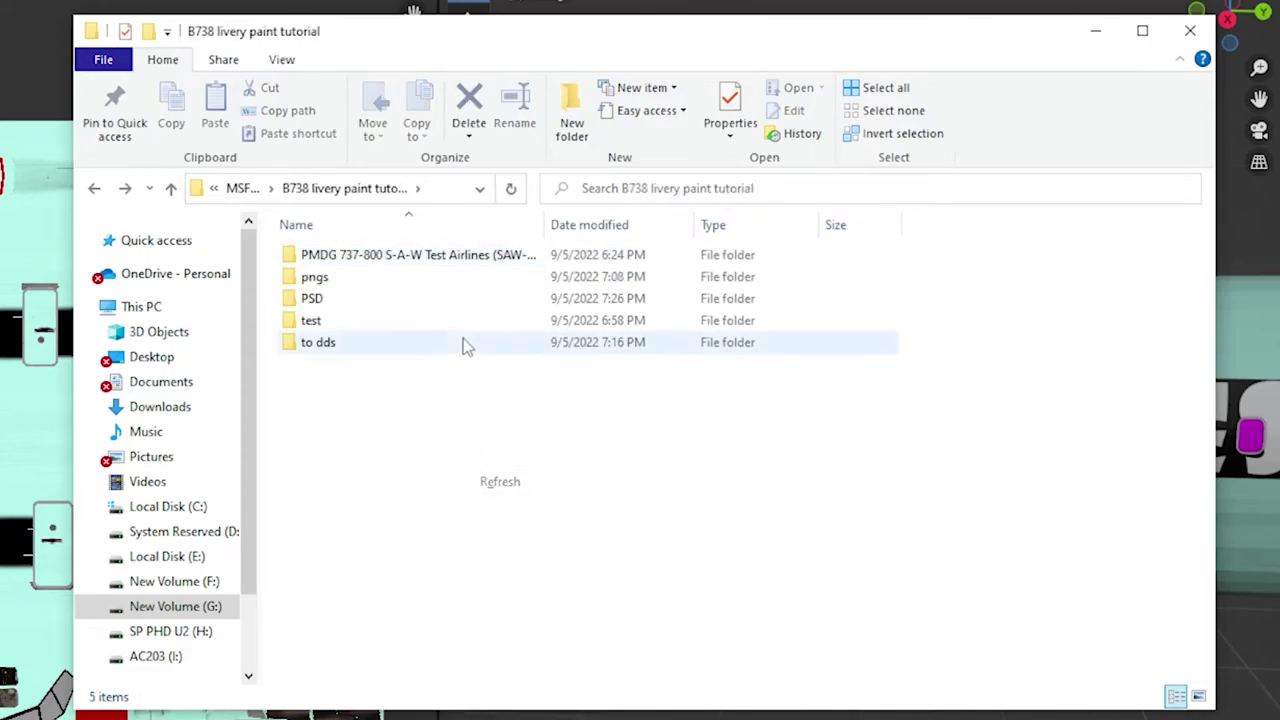
pyautogui.doubleClick(470, 258)
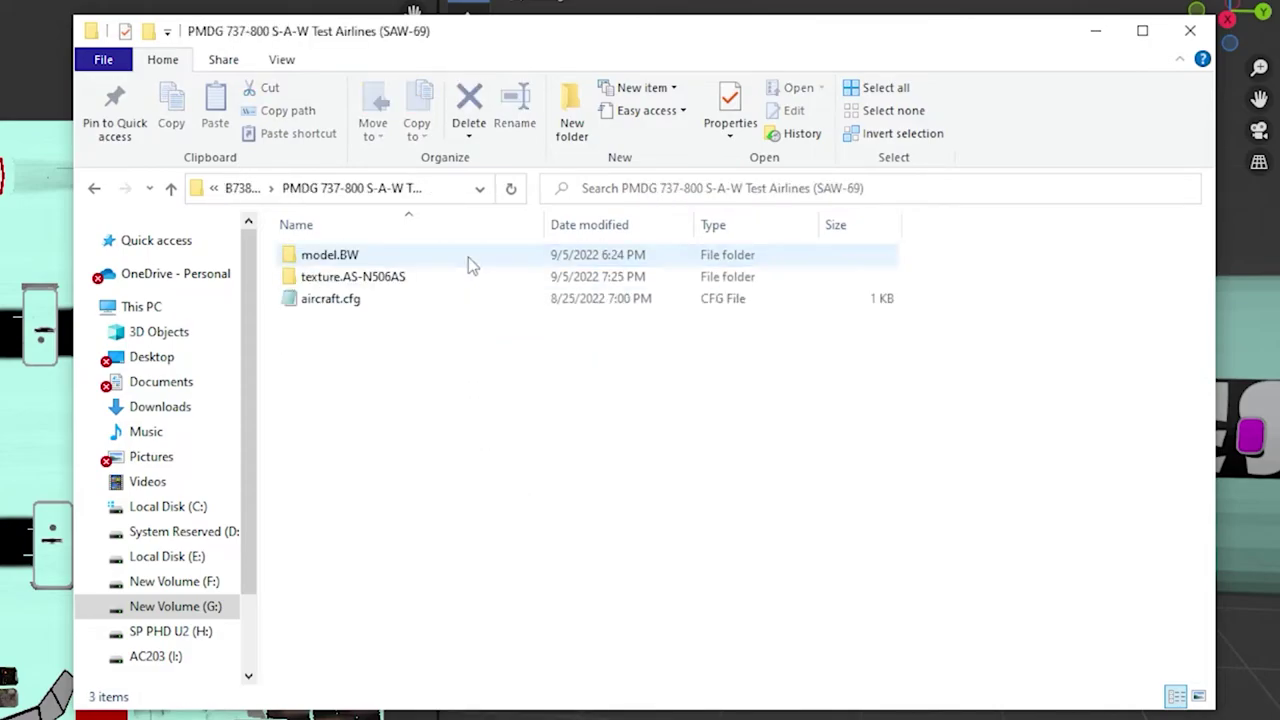
# Try to replace the AS-N506AS suffix in the texture folder's name with a SAW suffix.
pyautogui.click(396, 282)
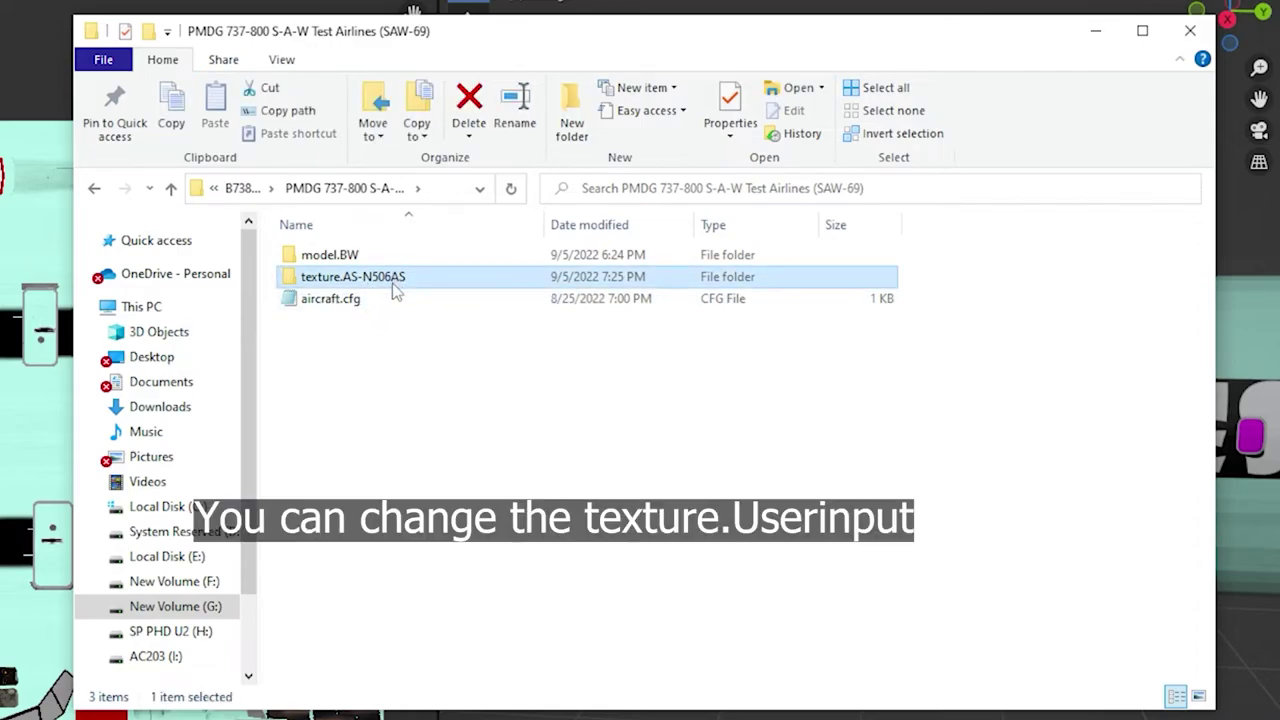
pyautogui.click(392, 283)
pyautogui.moveTo(407, 278); pyautogui.dragTo(343, 285)
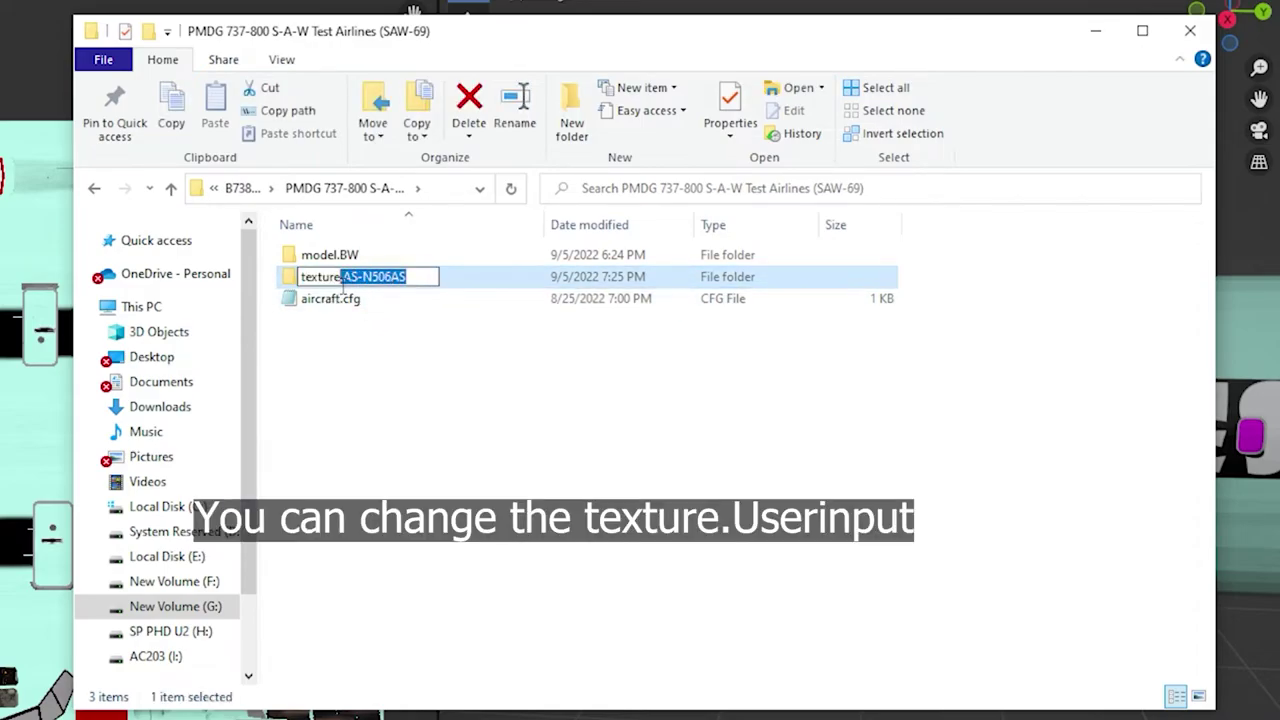
pyautogui.write('SAW')
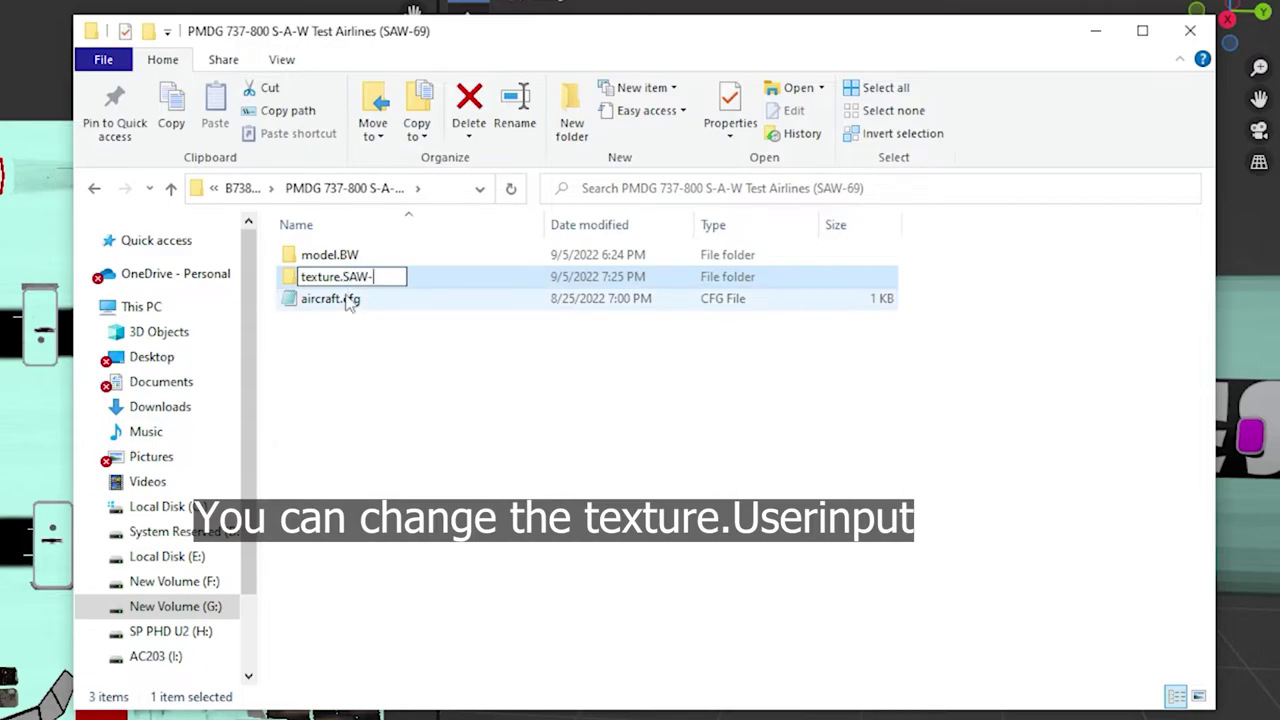
pyautogui.press('BackSpace')
pyautogui.write('6')
pyautogui.hotkey('shift', 'Left')
pyautogui.hotkey('shift', 'Left')
pyautogui.hotkey('shift', 'Left')
pyautogui.click(434, 551)
pyautogui.doubleClick(403, 280)
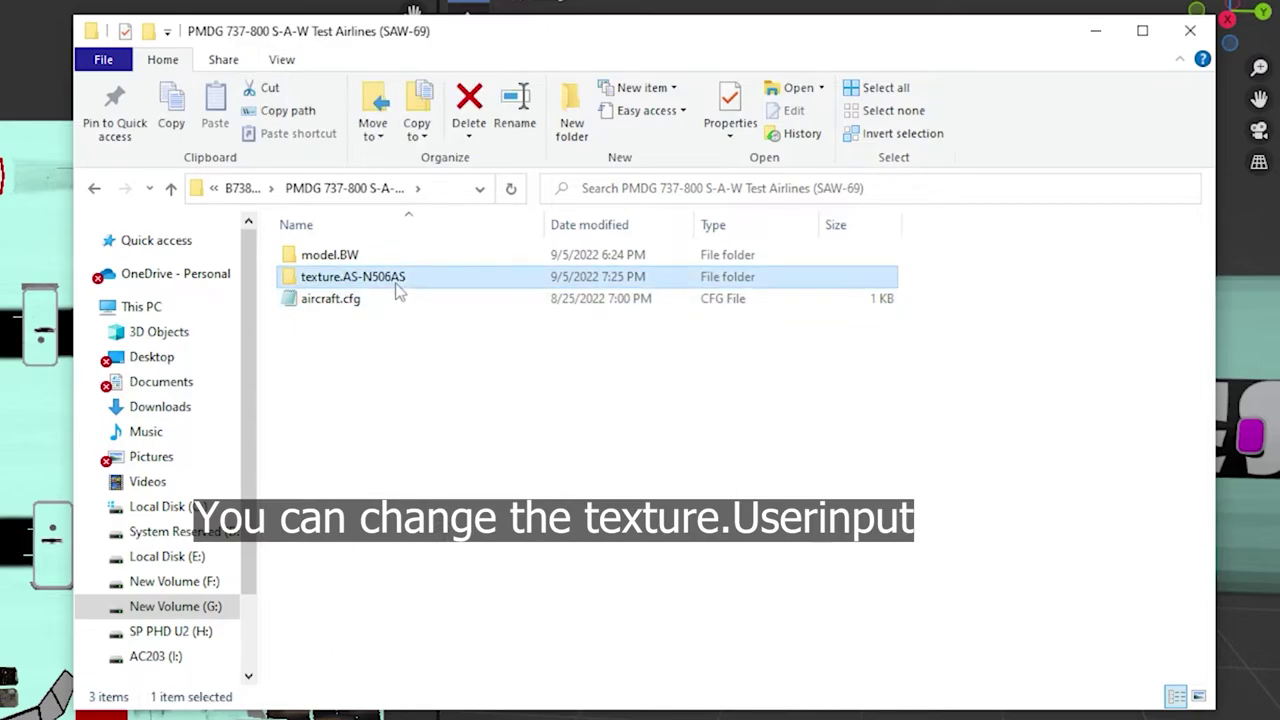
pyautogui.click(310, 195)
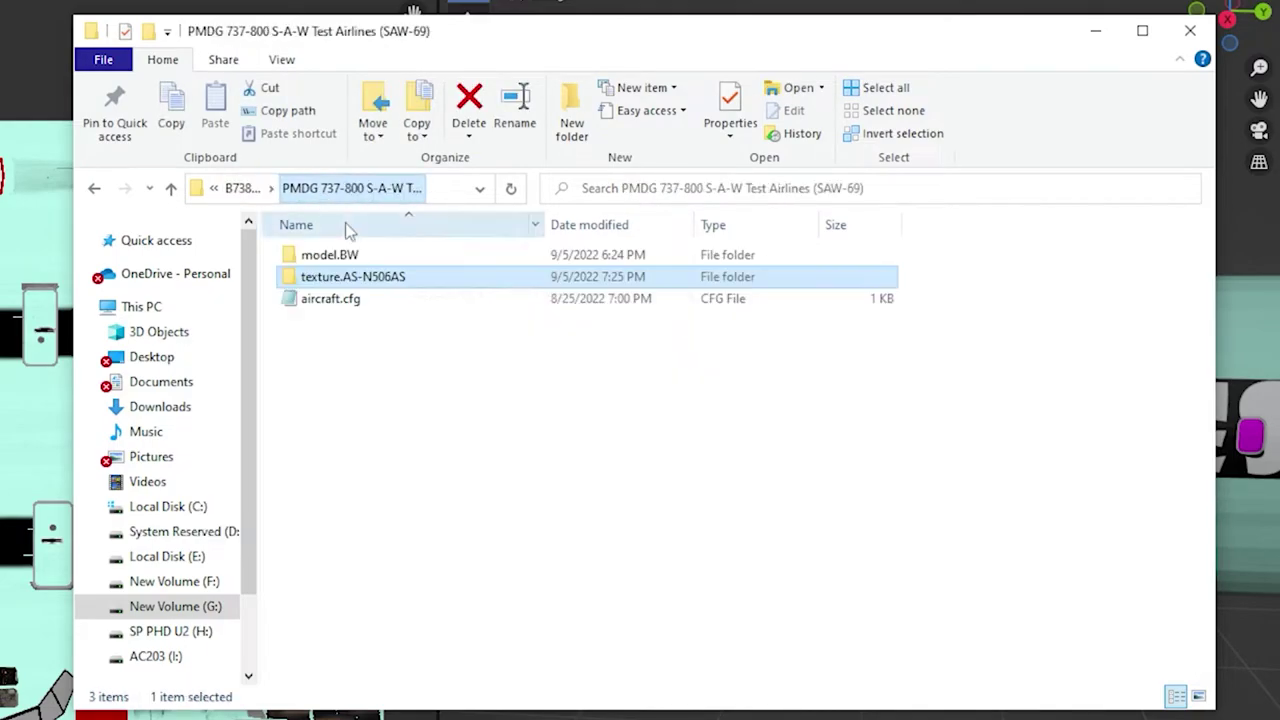
# Rename the texture.AS-N506AS folder as texture.SAW-69 and open aircraft.cfg in Notepad.
pyautogui.click(389, 277)
pyautogui.click(386, 277)
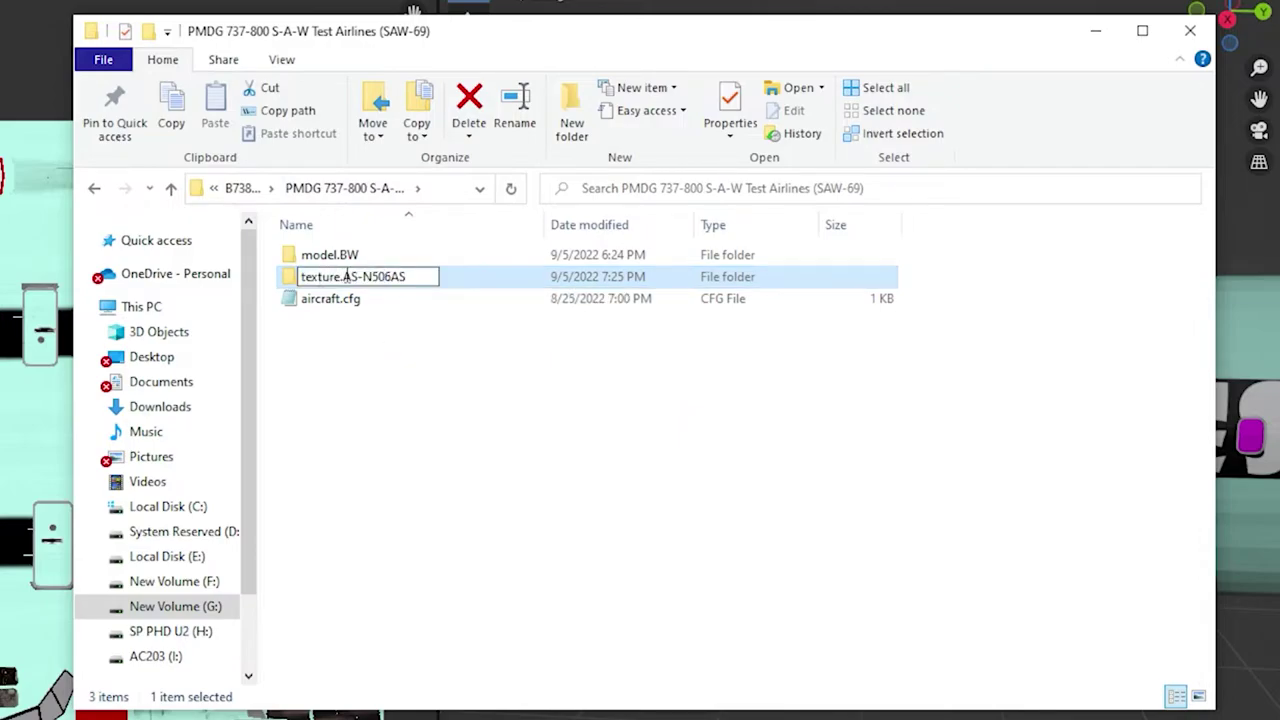
pyautogui.moveTo(346, 277); pyautogui.dragTo(426, 278)
pyautogui.write('SAW')
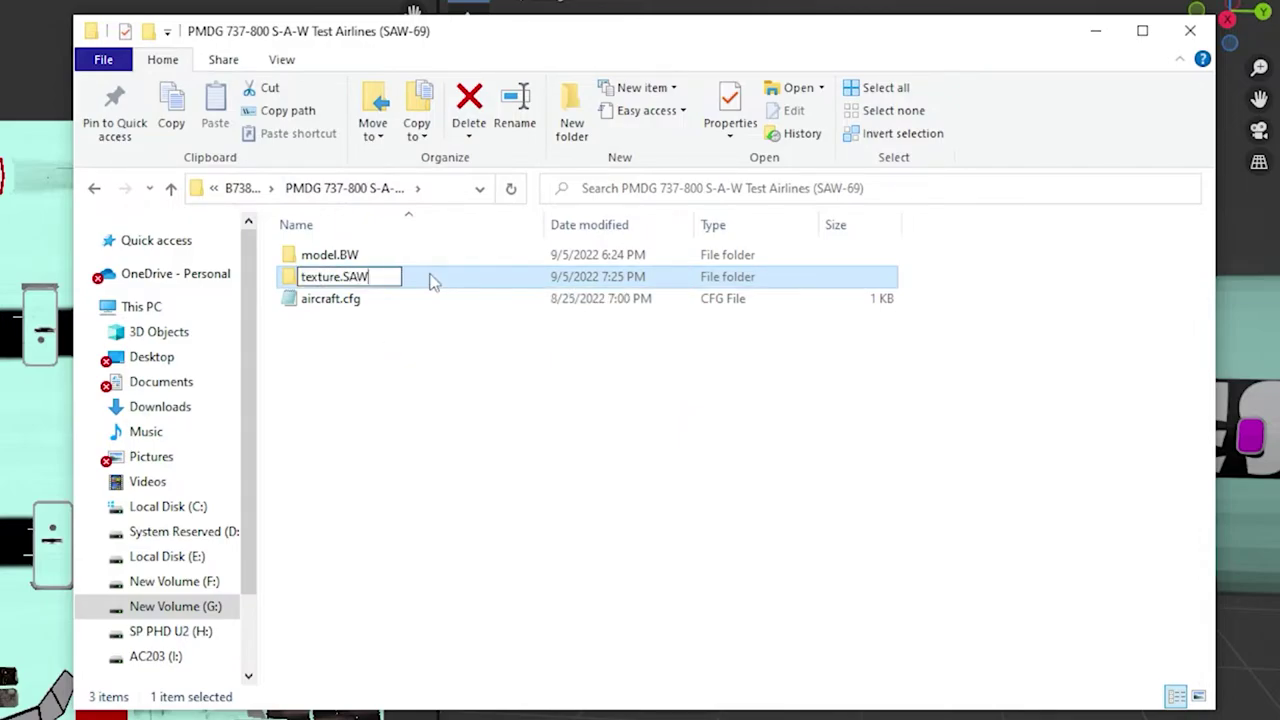
pyautogui.write('-69')
pyautogui.press('Return')
pyautogui.doubleClick(330, 298)
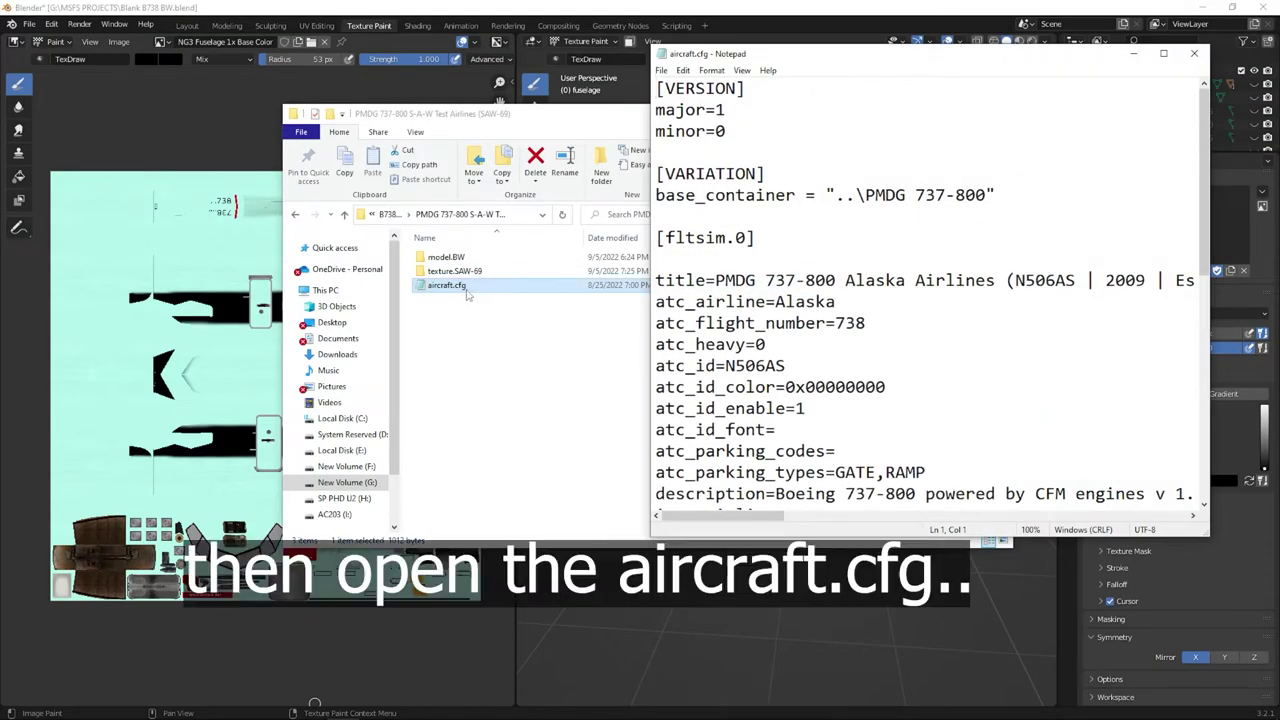
# Replace the title value in aircraft.cfg with the copied folder name, PMDG 737-800 S-A-W Test Airlines (SAW-69).
pyautogui.scroll(-1, 884, 196)
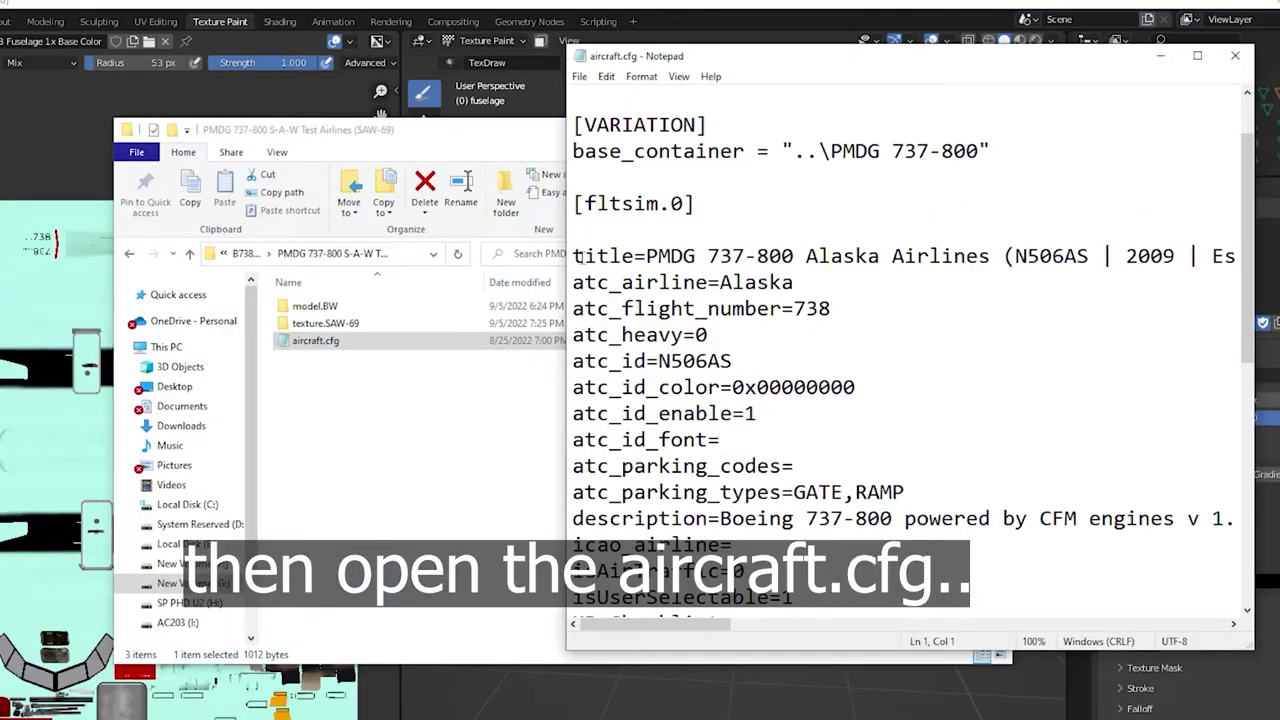
pyautogui.click(745, 216)
pyautogui.moveTo(651, 256); pyautogui.dragTo(1240, 258)
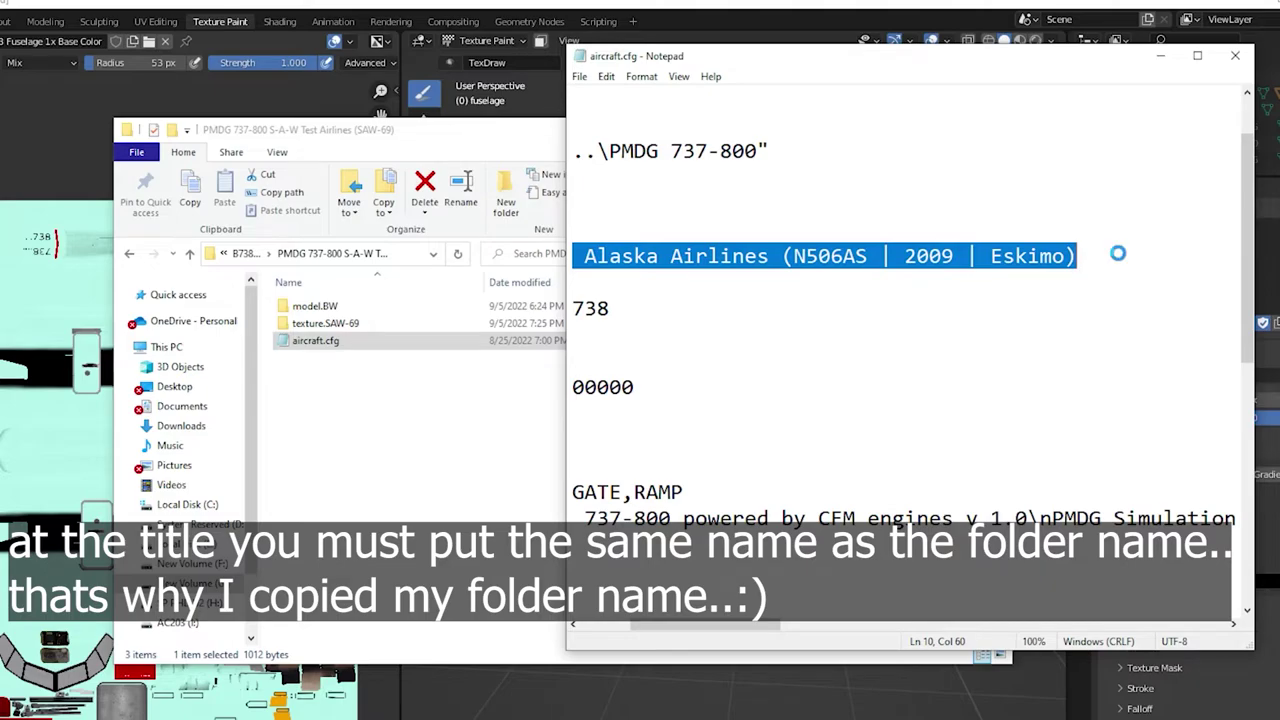
pyautogui.write('PMDG 737-800 S-A-W Test Airlines (SAW-69)')
pyautogui.moveTo(757, 256); pyautogui.dragTo(1054, 258)
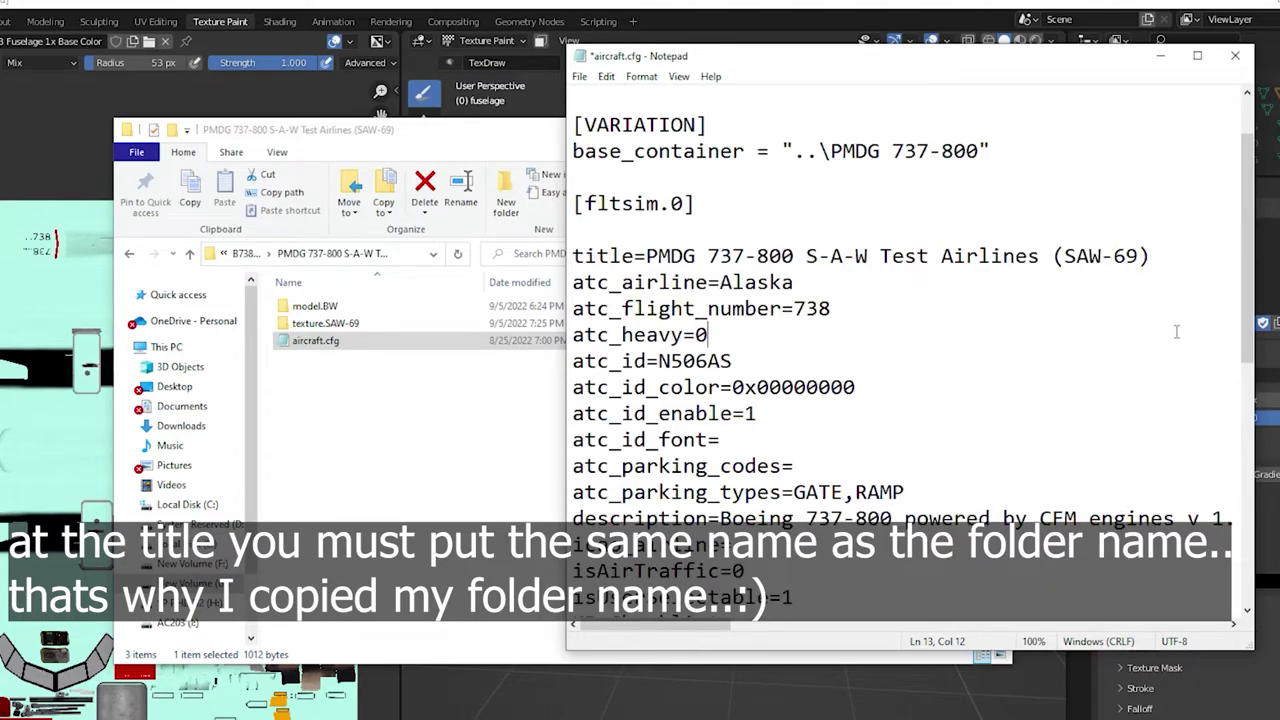
# Replace Alaska with SAW as the atc_airline value in the fltsim.0 section.
pyautogui.moveTo(1150, 256); pyautogui.dragTo(718, 285)
pyautogui.click(829, 309)
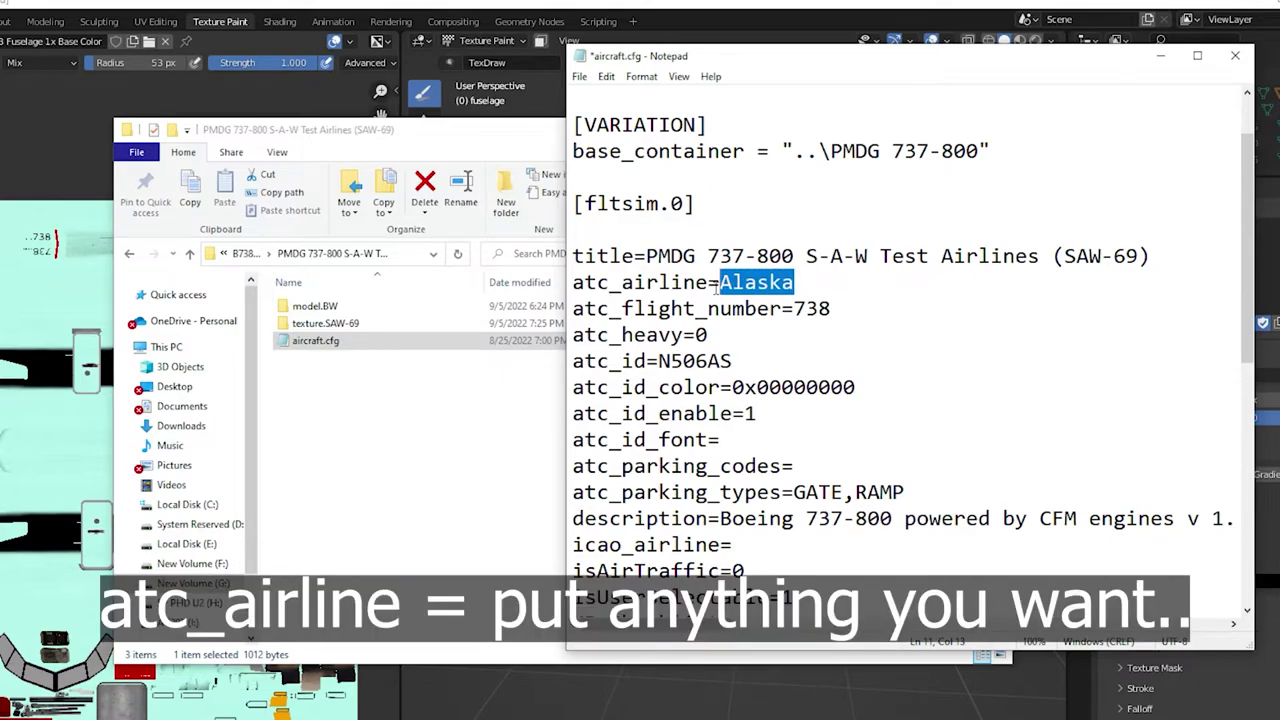
pyautogui.write('S')
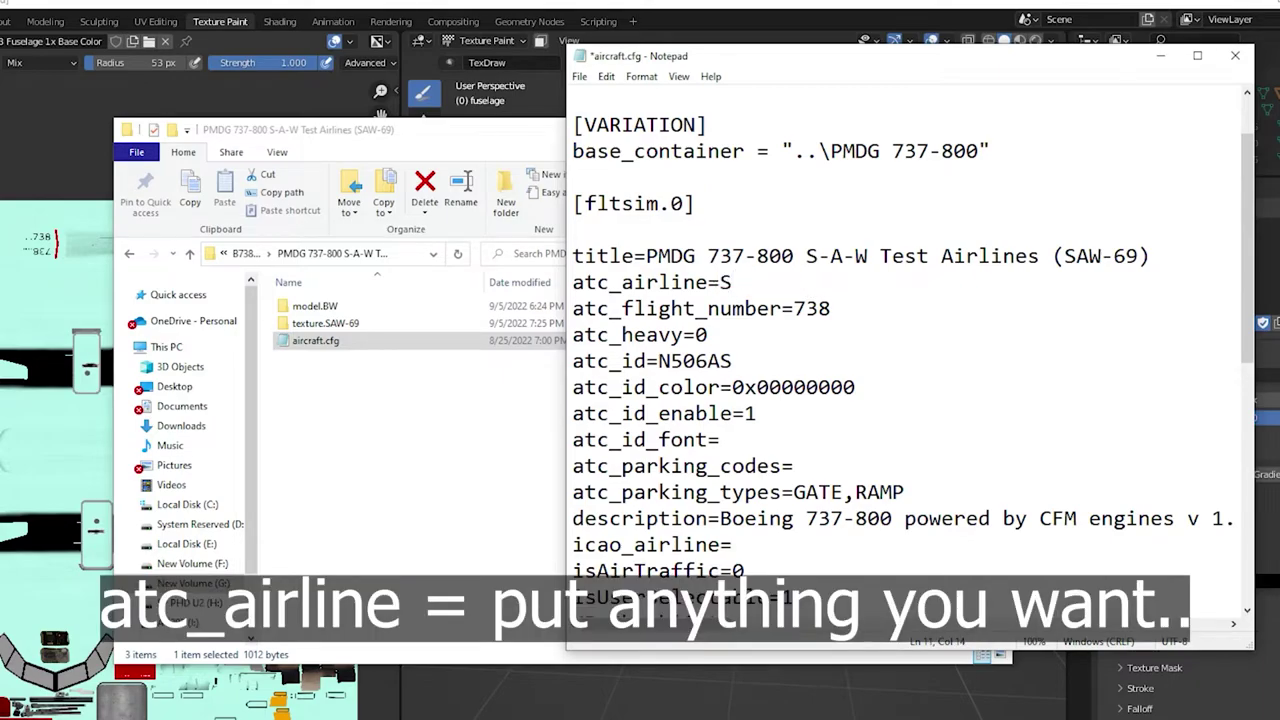
pyautogui.write('AW')
# Change the atc_id value in the fltsim.0 section to SAW-69.
pyautogui.click(754, 334)
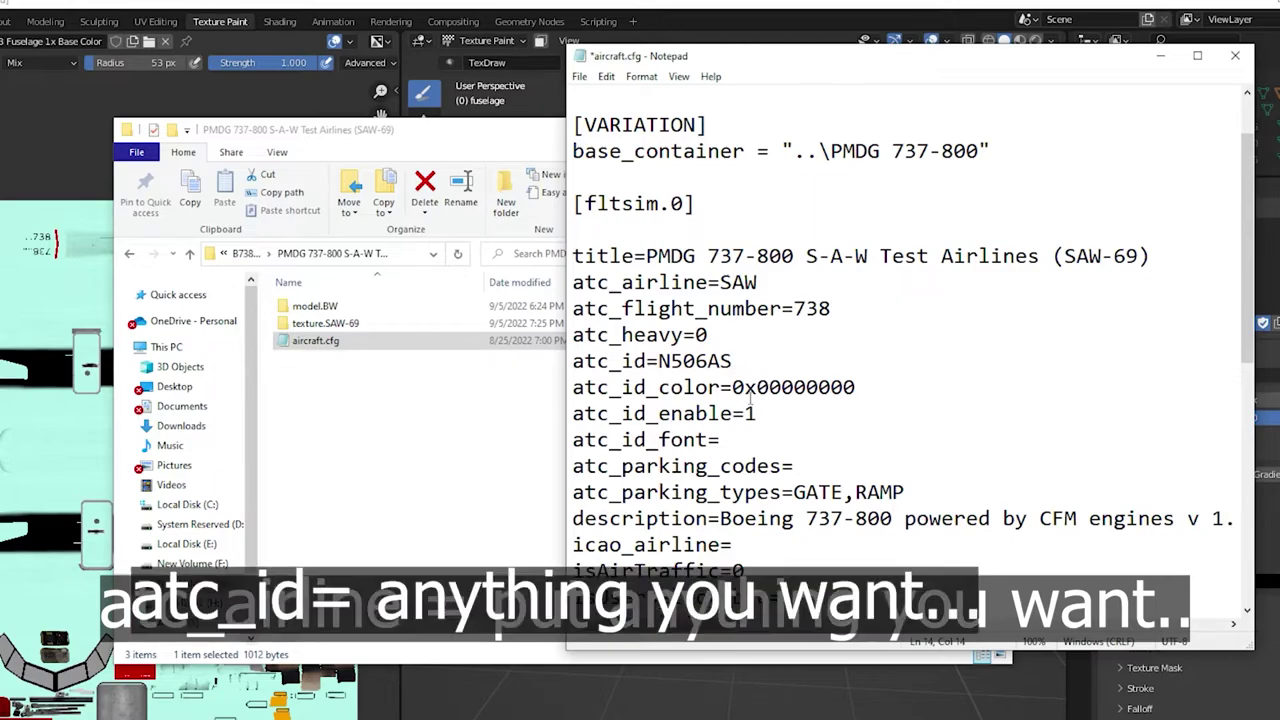
pyautogui.hotkey('shift', 'Left')
pyautogui.hotkey('shift', 'Left')
pyautogui.hotkey('shift', 'Left')
pyautogui.hotkey('shift', 'Left')
pyautogui.hotkey('shift', 'Left')
pyautogui.hotkey('shift', 'Left')
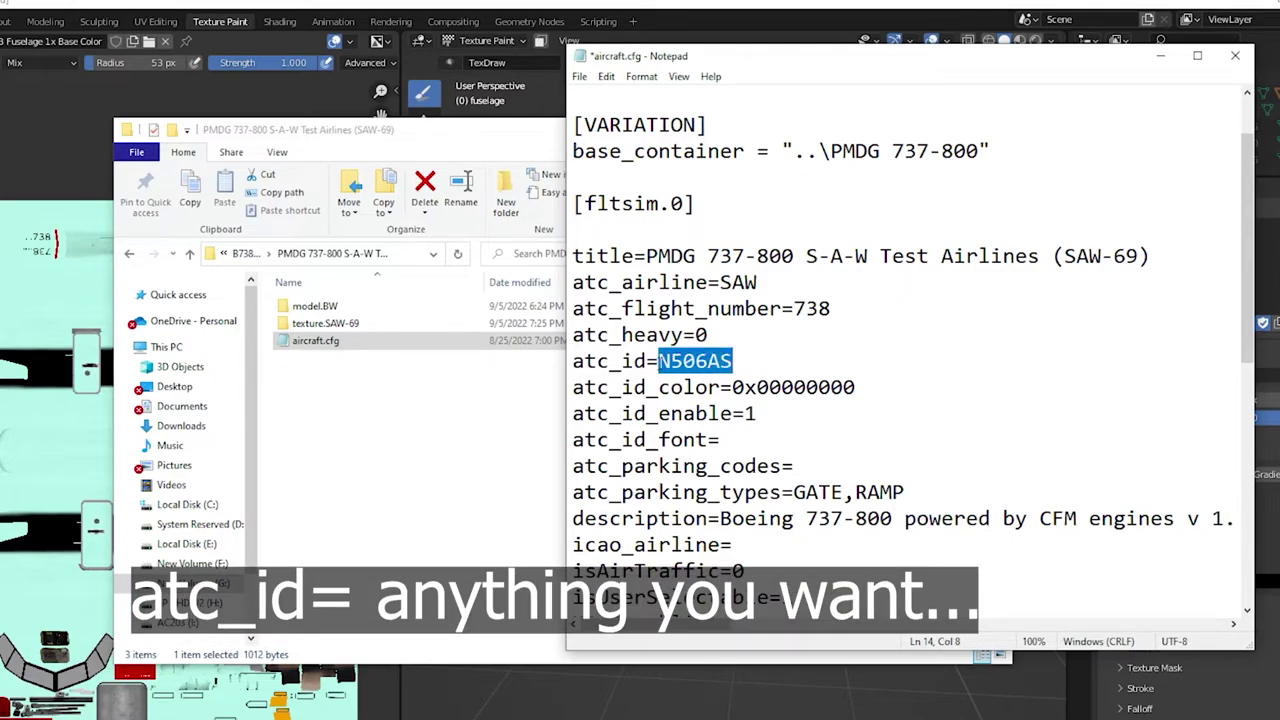
pyautogui.write('SAW')
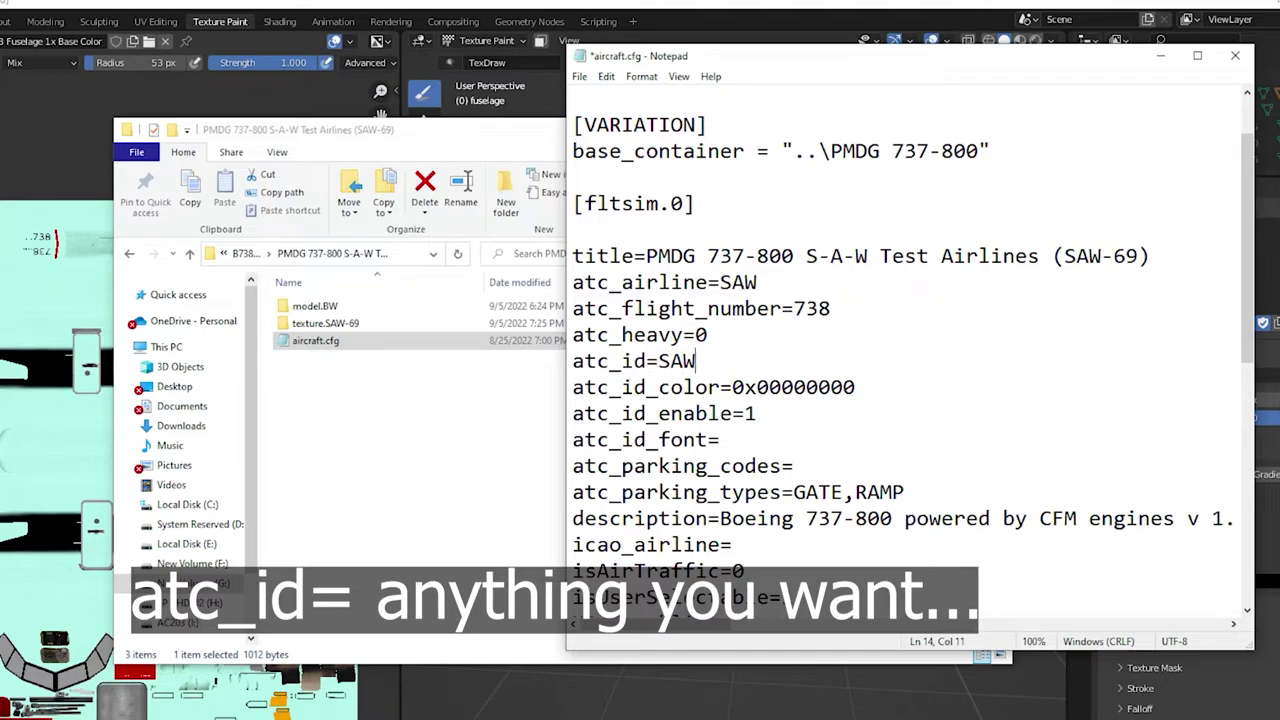
pyautogui.write('-')
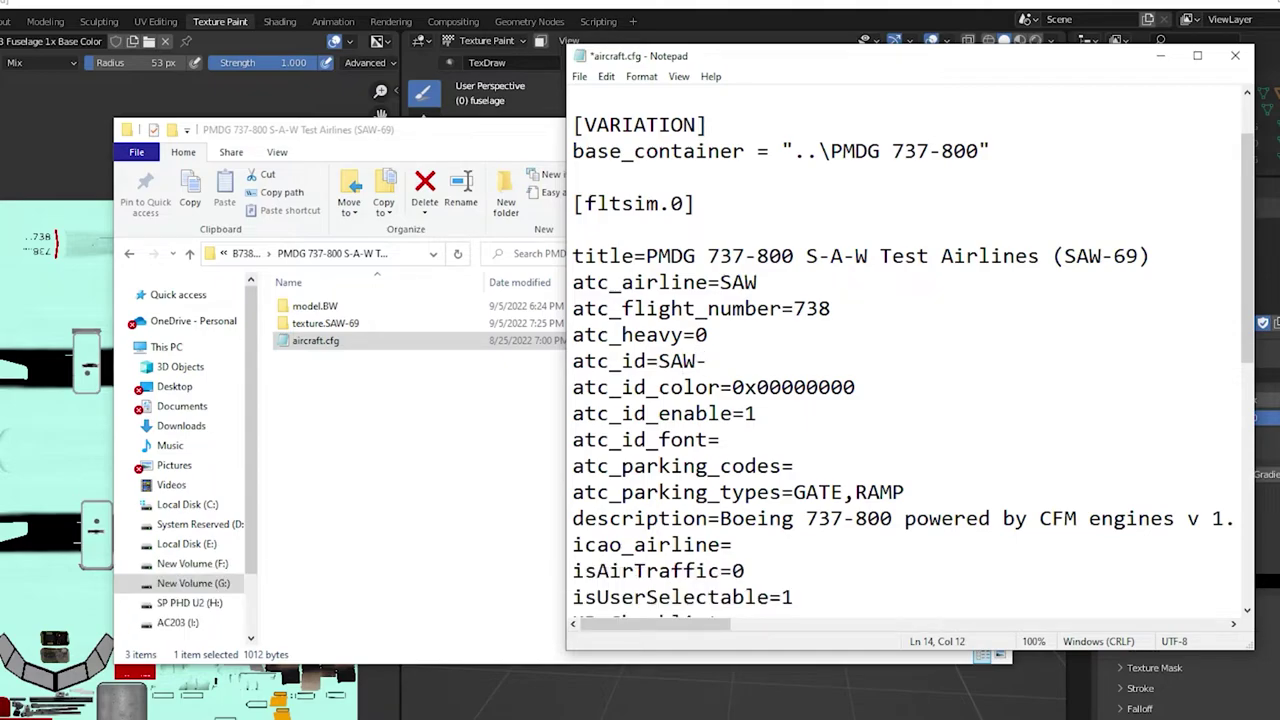
pyautogui.write('69')
pyautogui.click(810, 438)
# Fill in the empty icao_airline entry with SAW.
pyautogui.scroll(-2, 752, 260)
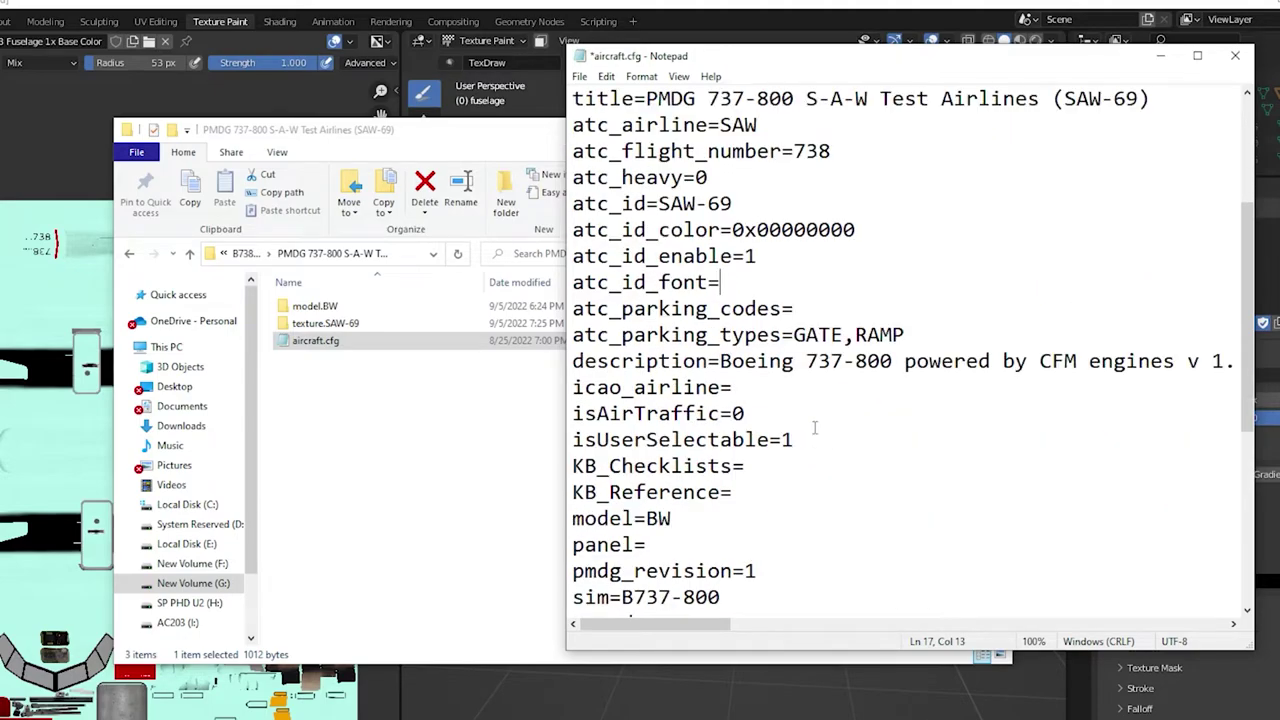
pyautogui.scroll(-1, 805, 450)
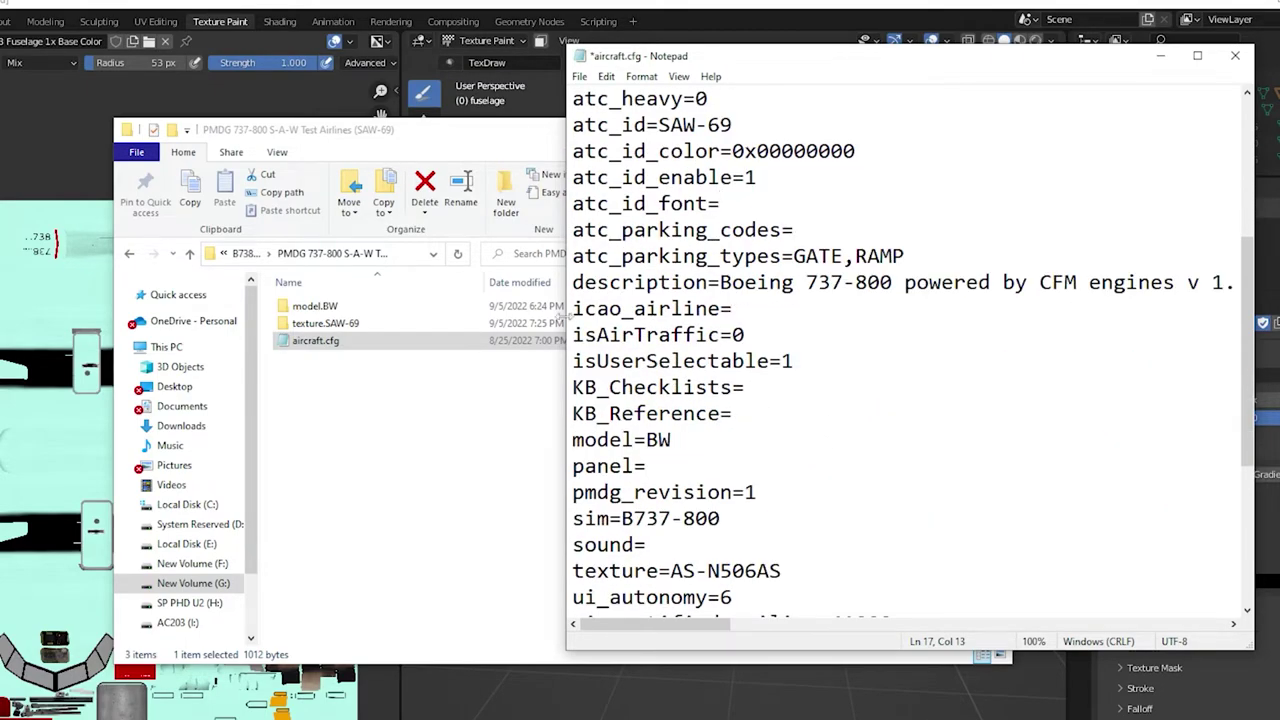
pyautogui.click(795, 315)
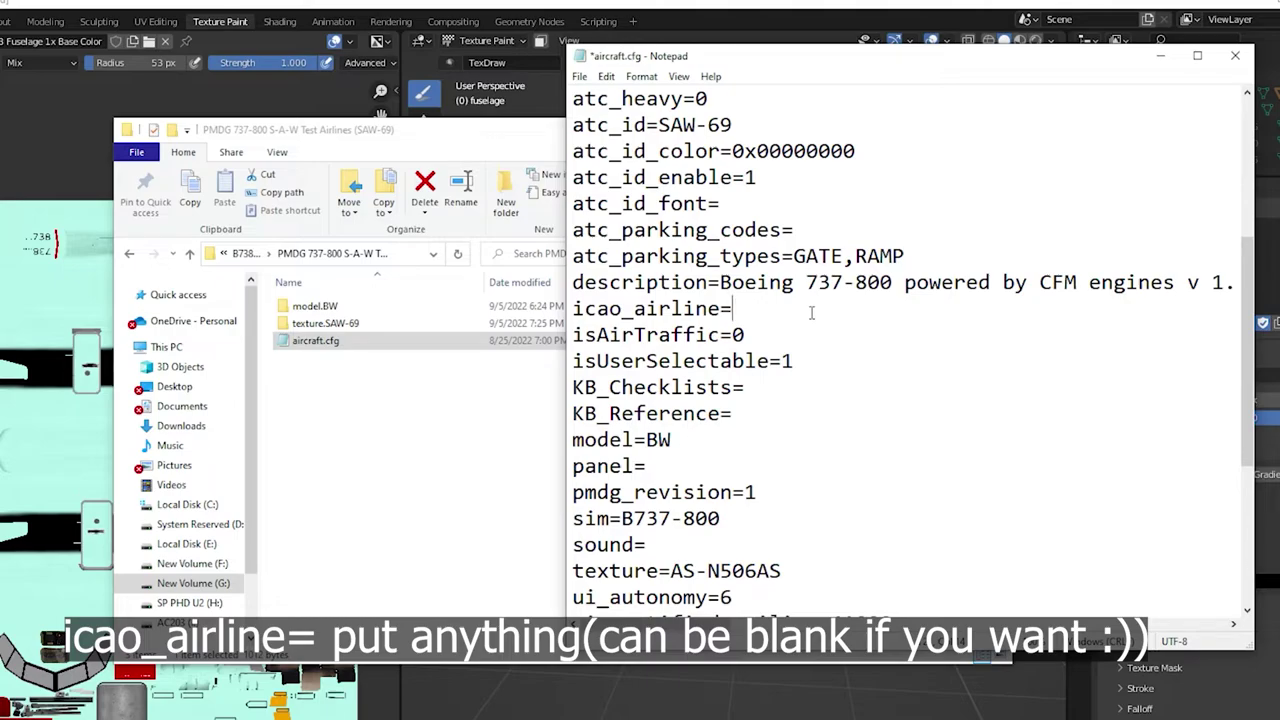
pyautogui.write('SAW')
pyautogui.click(912, 361)
# Extend the atc_airline value so it reads SAW Airline.
pyautogui.scroll(1, 924, 398)
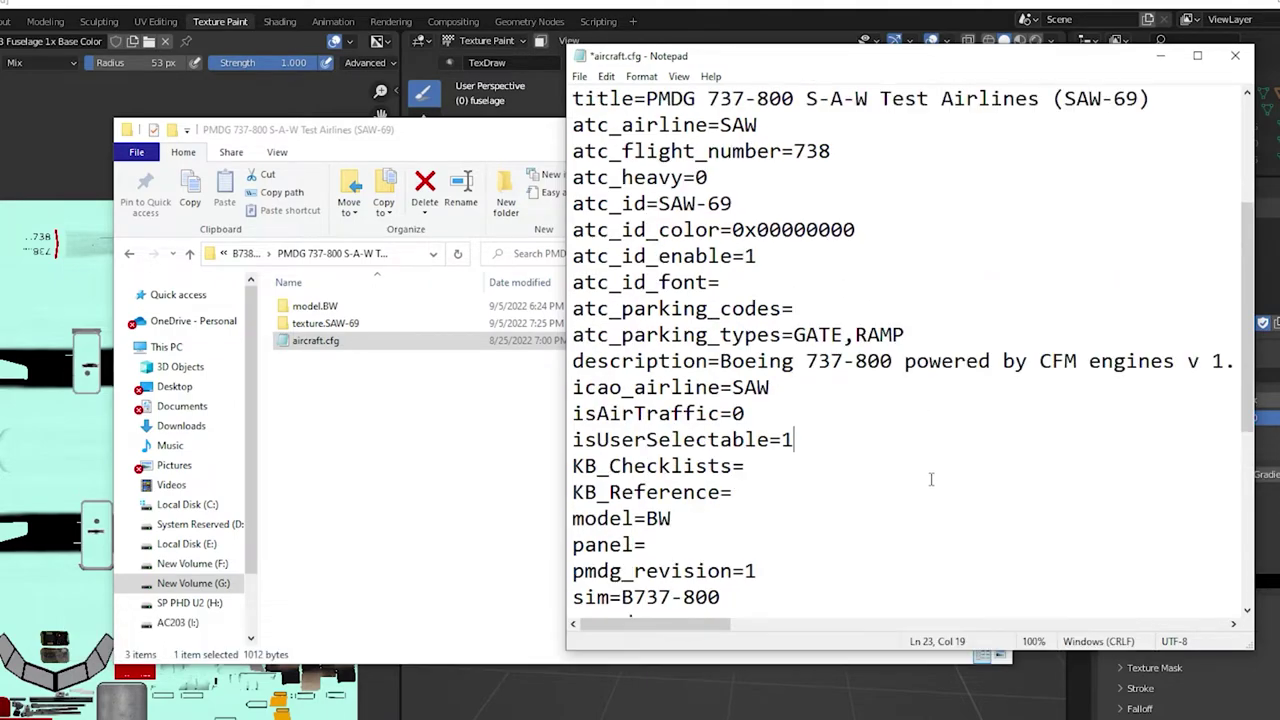
pyautogui.scroll(-2, 926, 480)
pyautogui.scroll(3, 910, 450)
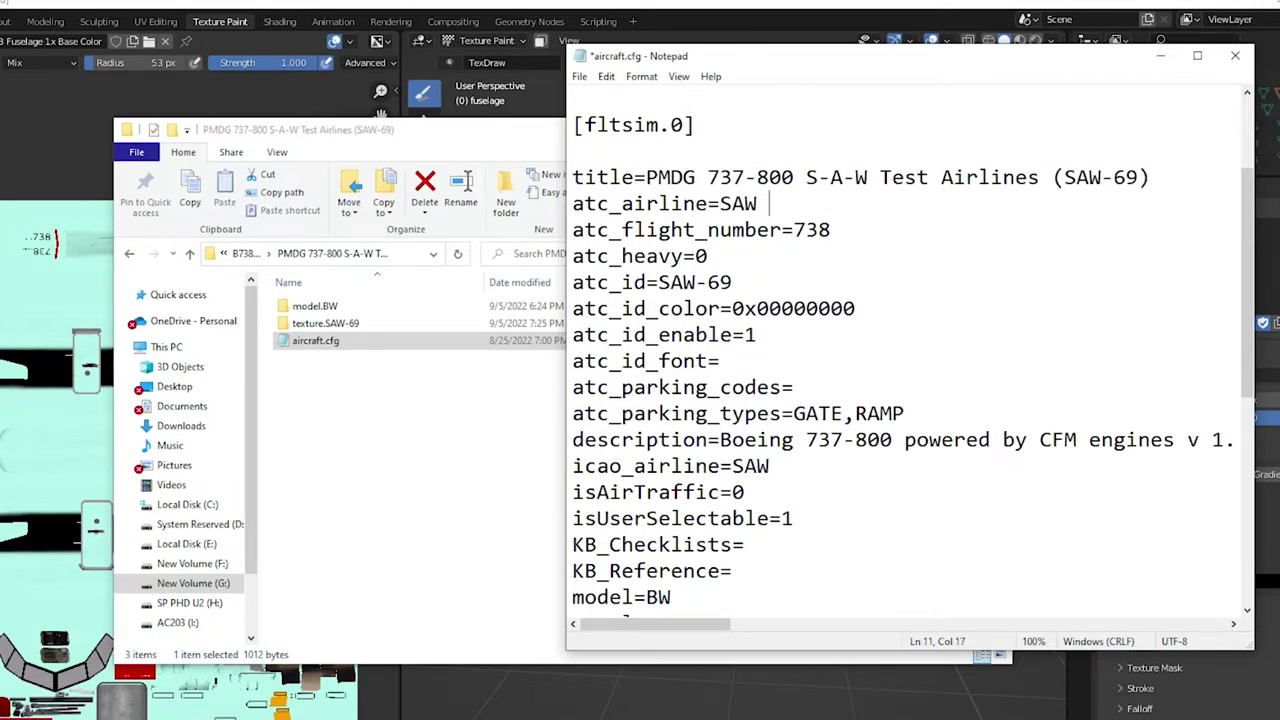
pyautogui.write('Airline')
# Try SSW as the model value in aircraft.cfg and undo the replacement.
pyautogui.scroll(-2, 870, 320)
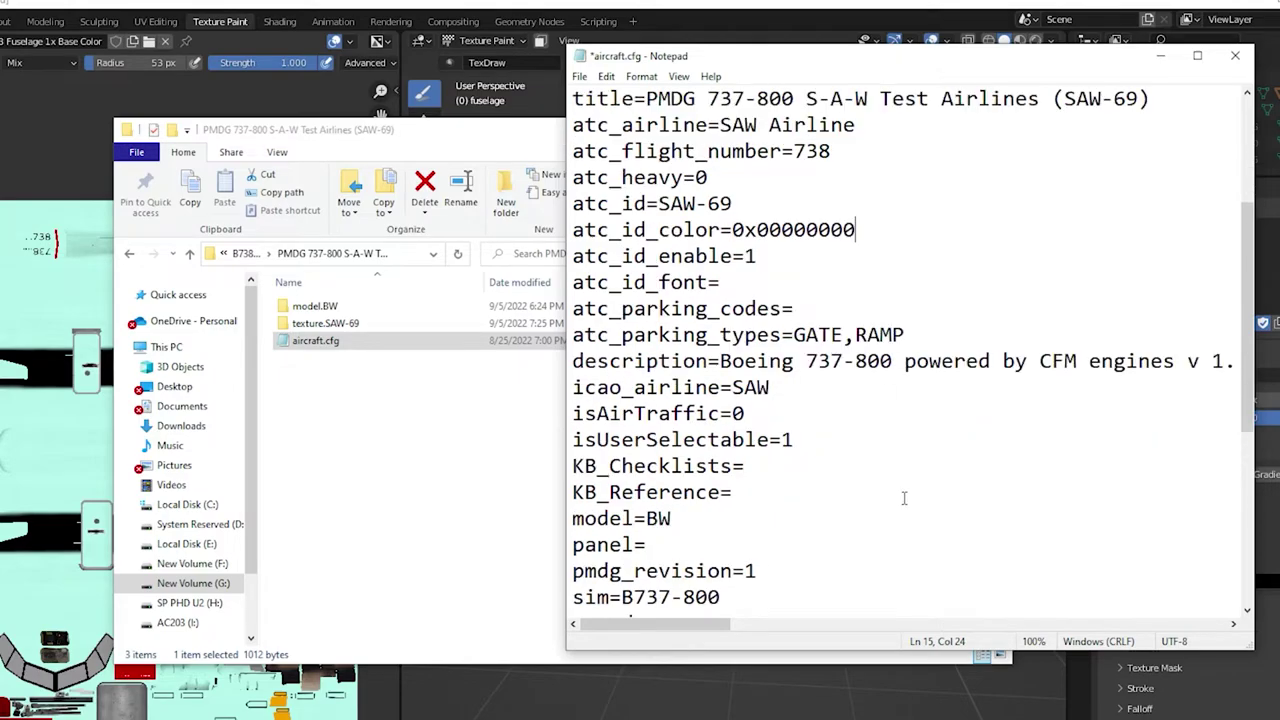
pyautogui.click(838, 358)
pyautogui.click(682, 413)
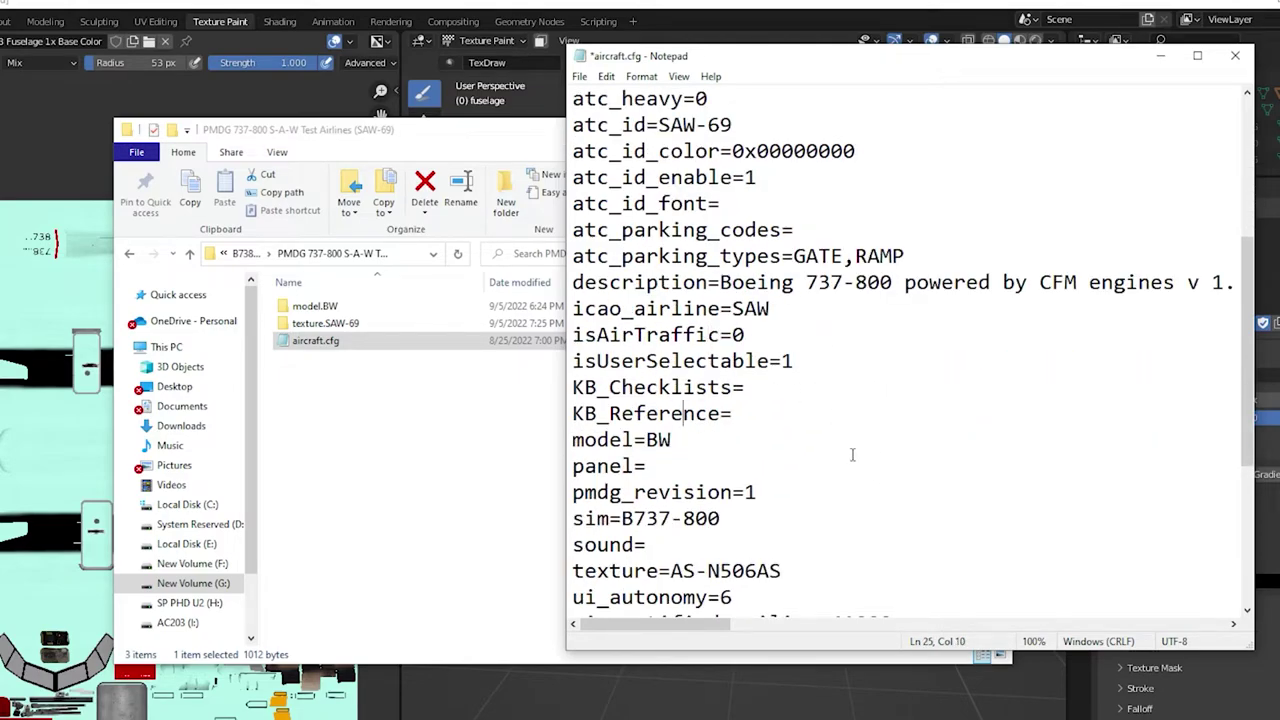
pyautogui.doubleClick(688, 441)
pyautogui.click(716, 449)
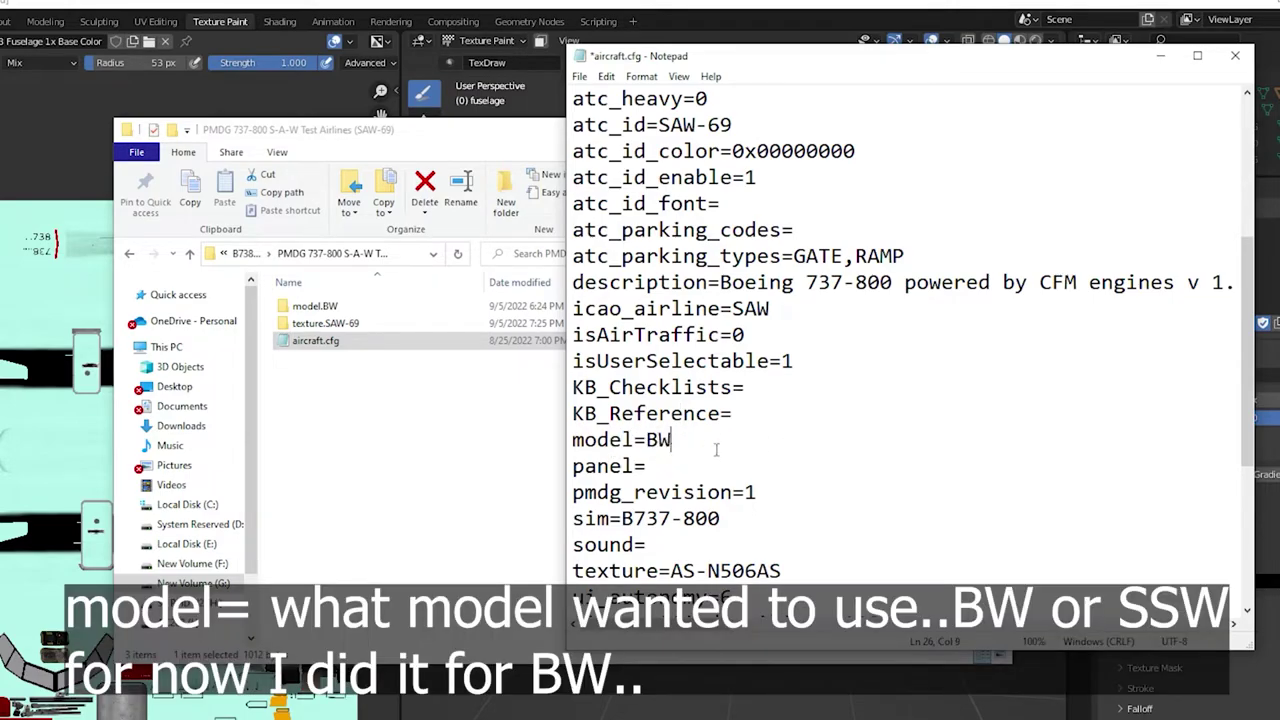
pyautogui.moveTo(697, 451); pyautogui.dragTo(608, 441)
pyautogui.click(796, 444)
pyautogui.moveTo(700, 447); pyautogui.dragTo(607, 446)
pyautogui.click(736, 438)
pyautogui.moveTo(705, 441); pyautogui.dragTo(650, 452)
pyautogui.click(726, 442)
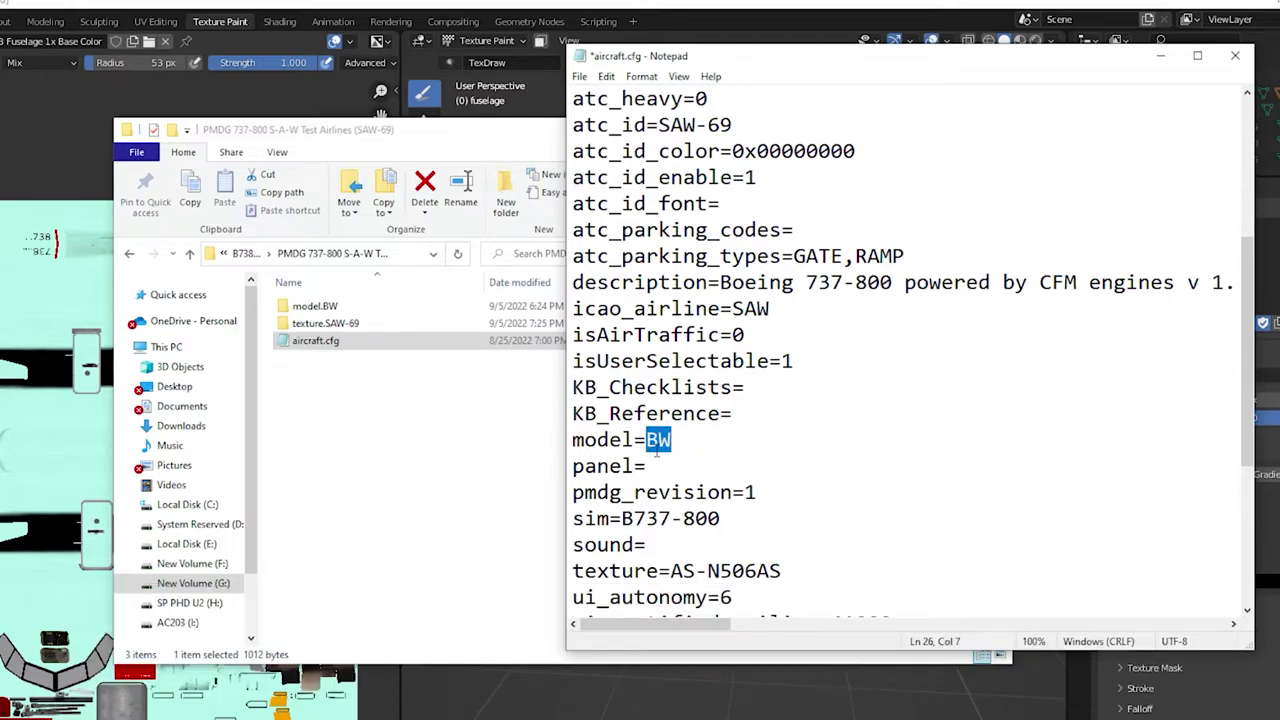
pyautogui.write('SSW')
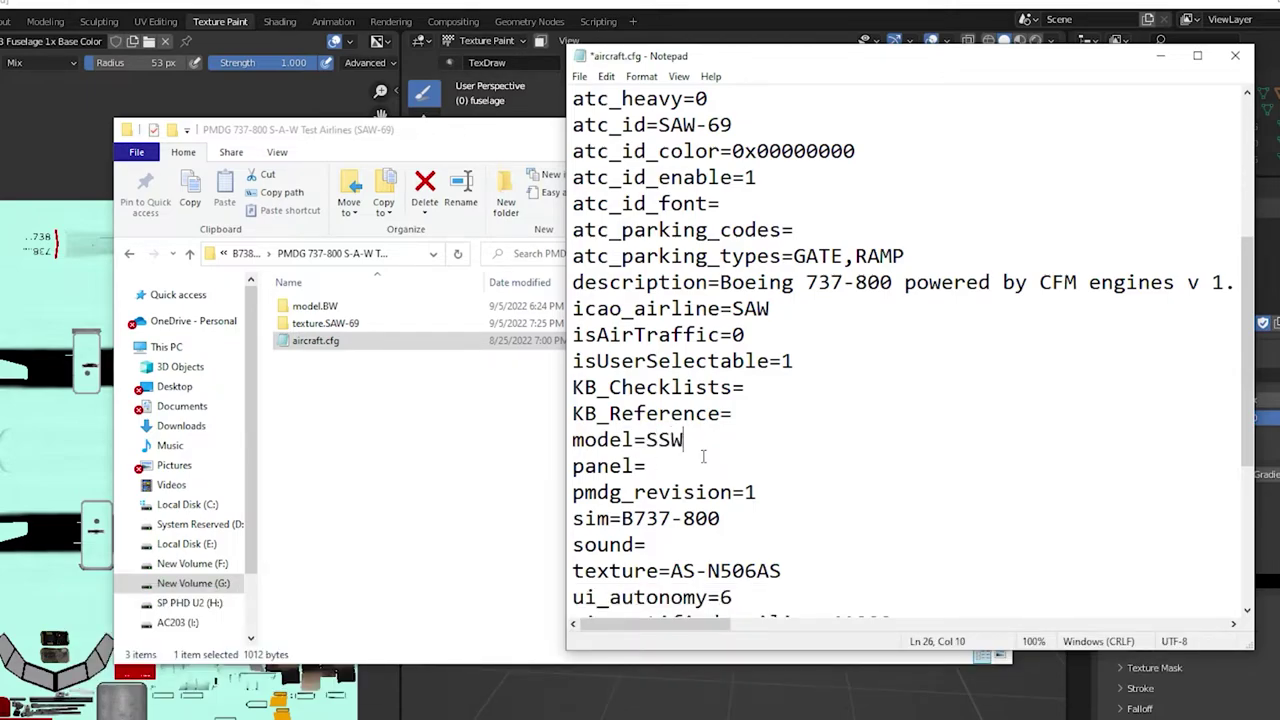
pyautogui.hotkey('ctrl', 'z')
pyautogui.click(697, 458)
# Set the texture entry to SAW-69 to match the suffix of the texture folder's name.
pyautogui.scroll(-2, 694, 468)
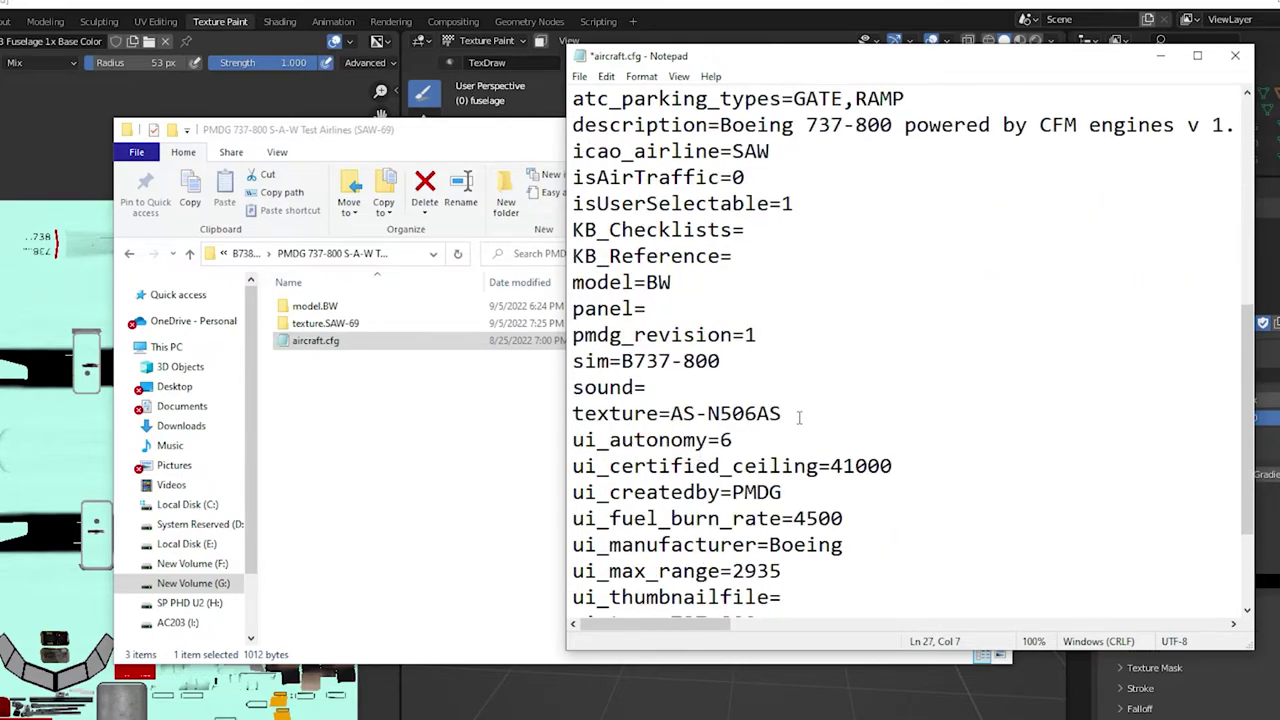
pyautogui.moveTo(781, 413); pyautogui.dragTo(596, 413)
pyautogui.click(929, 422)
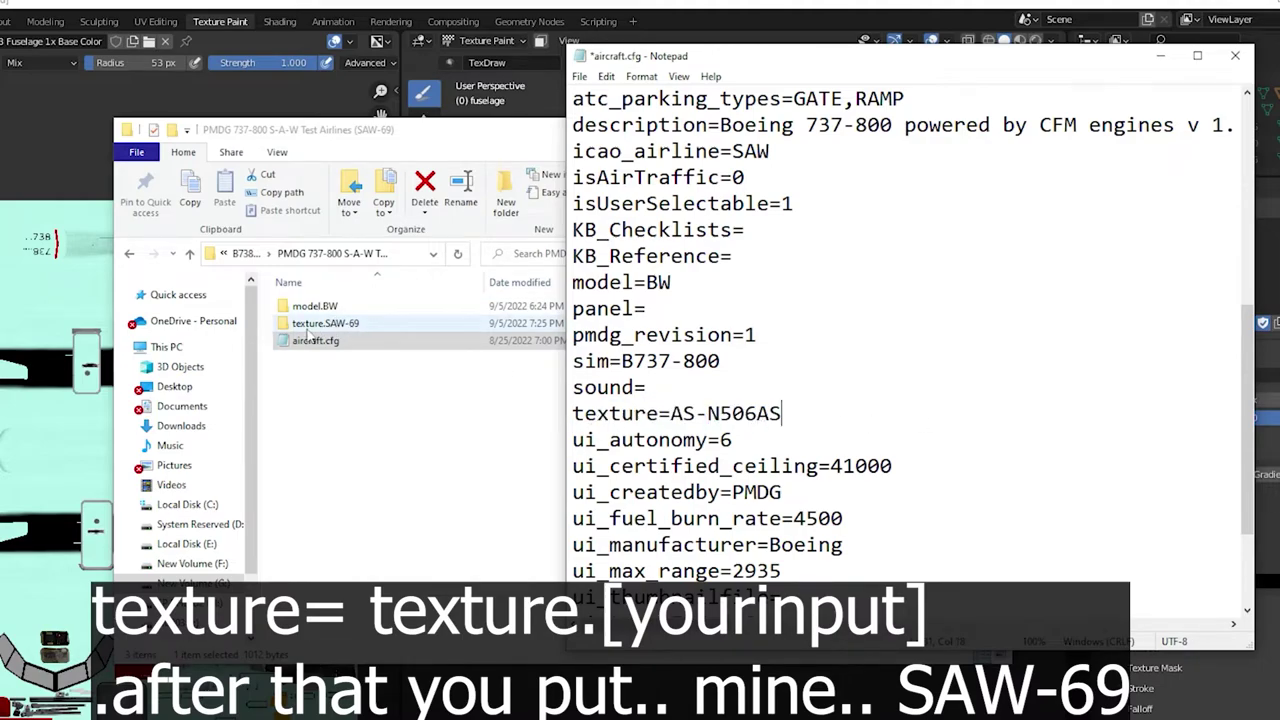
pyautogui.moveTo(809, 404); pyautogui.dragTo(670, 413)
pyautogui.write('SAW')
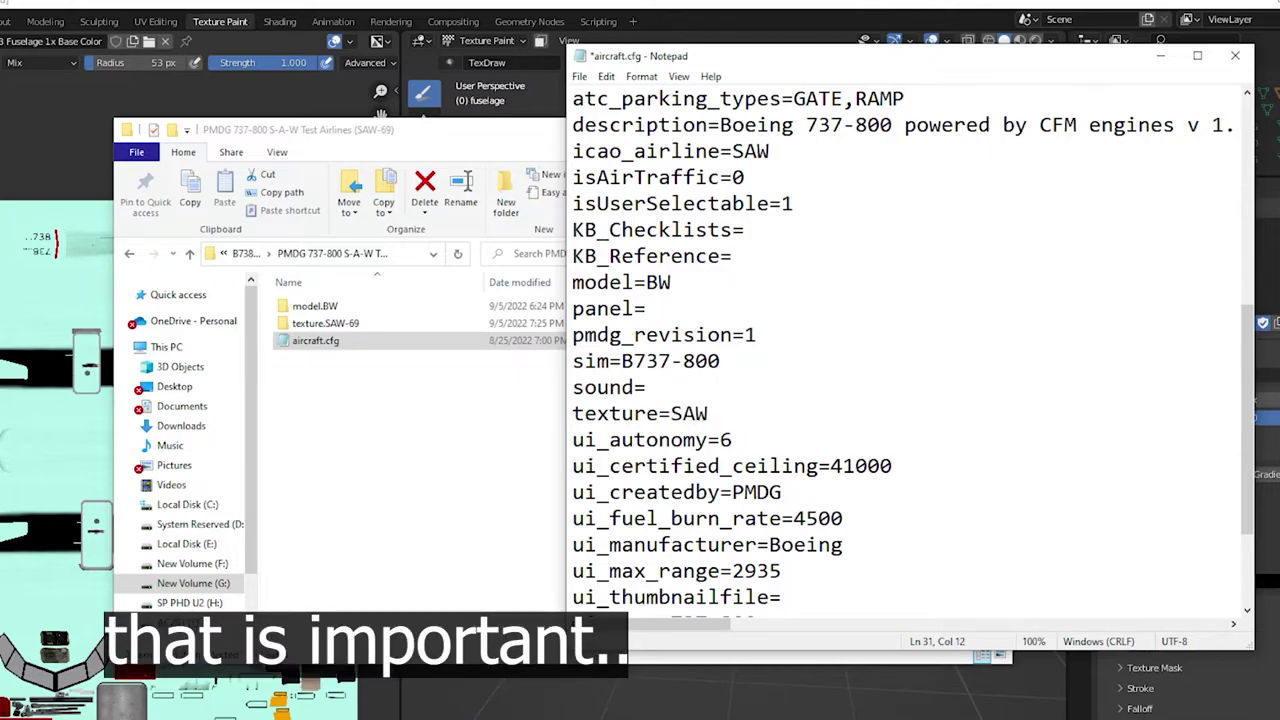
pyautogui.write('-69')
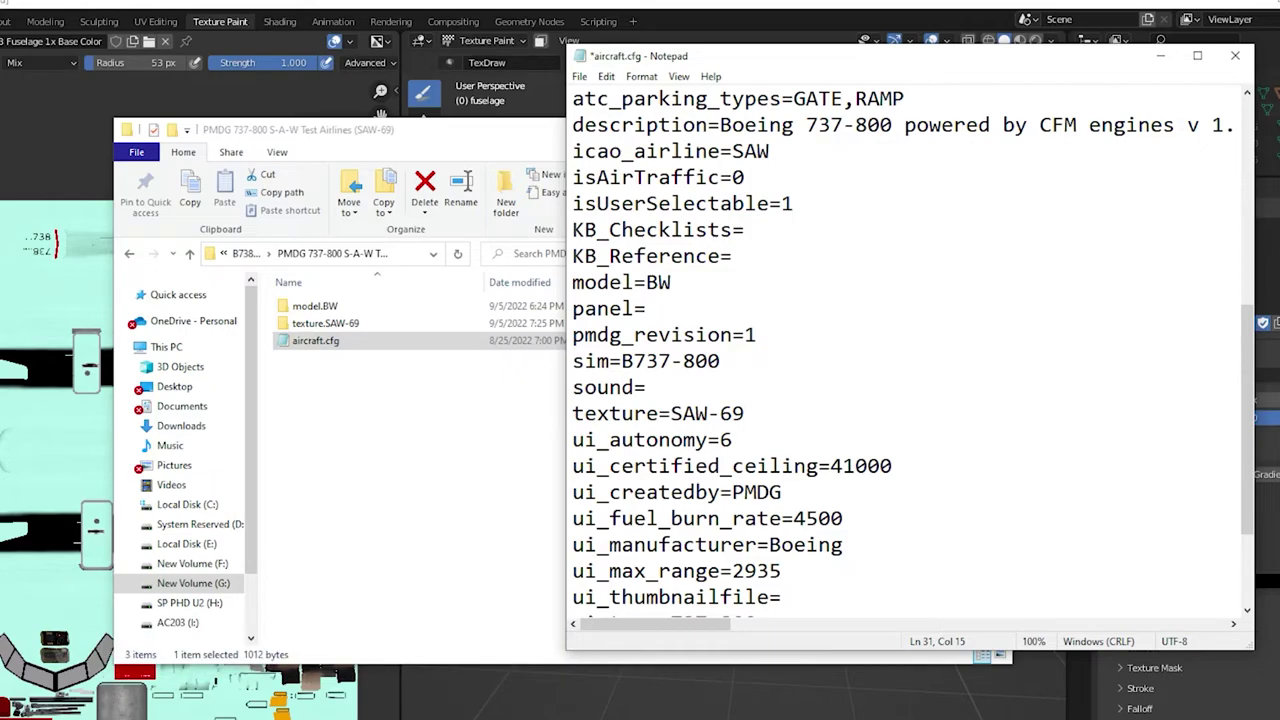
pyautogui.click(1000, 388)
# Copy S-A-W Test Airlines (SAW-69) from the title line and paste it over the existing ui_variation value.
pyautogui.scroll(-2, 940, 452)
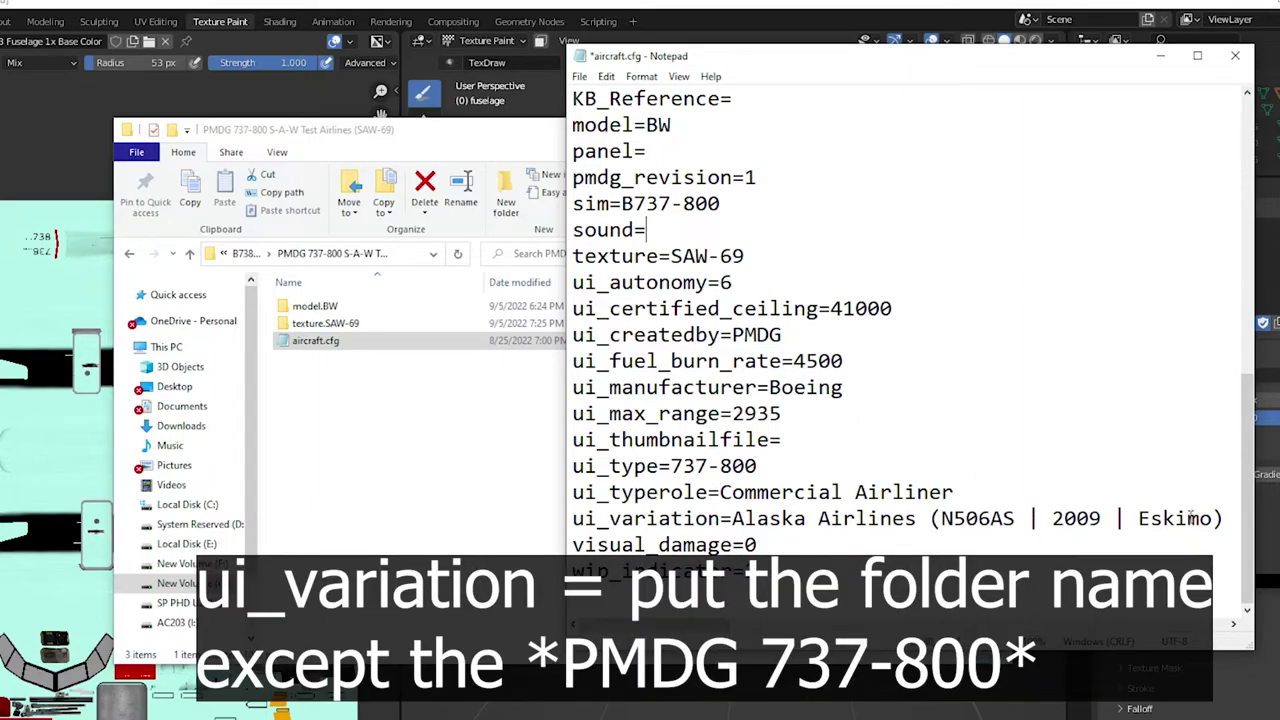
pyautogui.scroll(8, 735, 515)
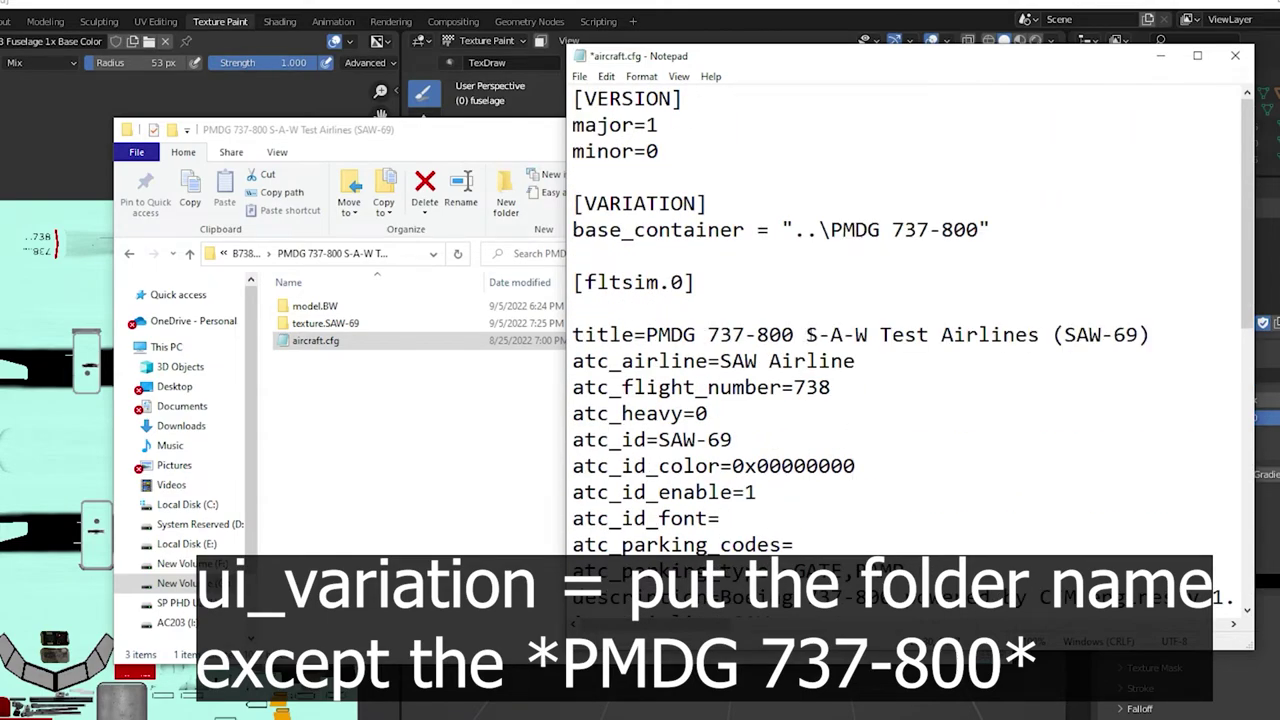
pyautogui.moveTo(804, 334); pyautogui.dragTo(1155, 334)
pyautogui.hotkey('ctrl', 'c')
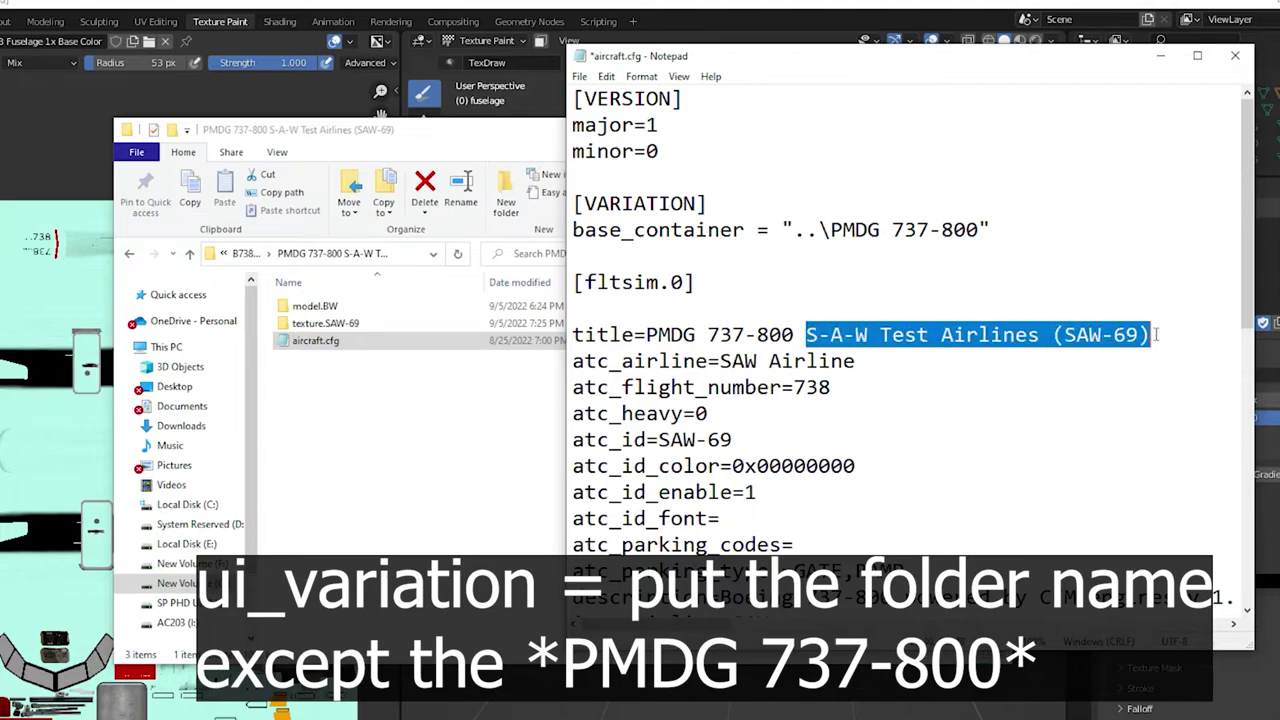
pyautogui.scroll(-8, 1085, 404)
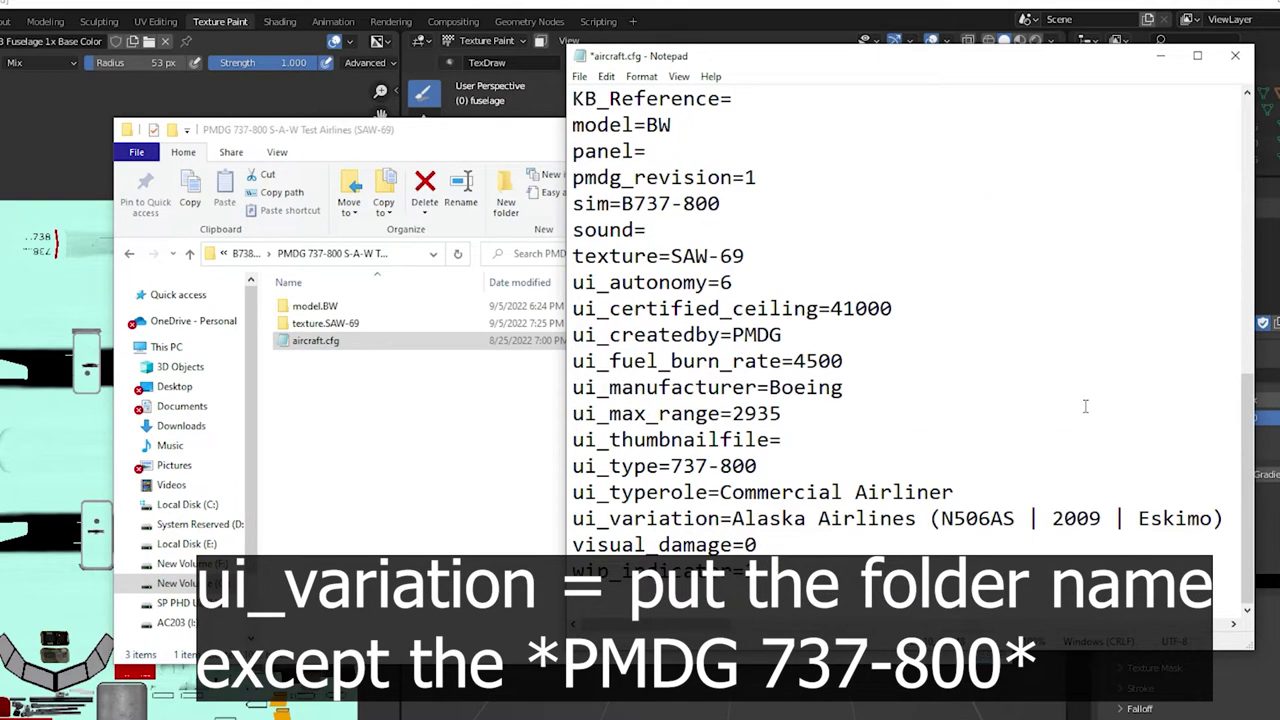
pyautogui.moveTo(733, 518); pyautogui.dragTo(1224, 518)
pyautogui.hotkey('ctrl', 'v')
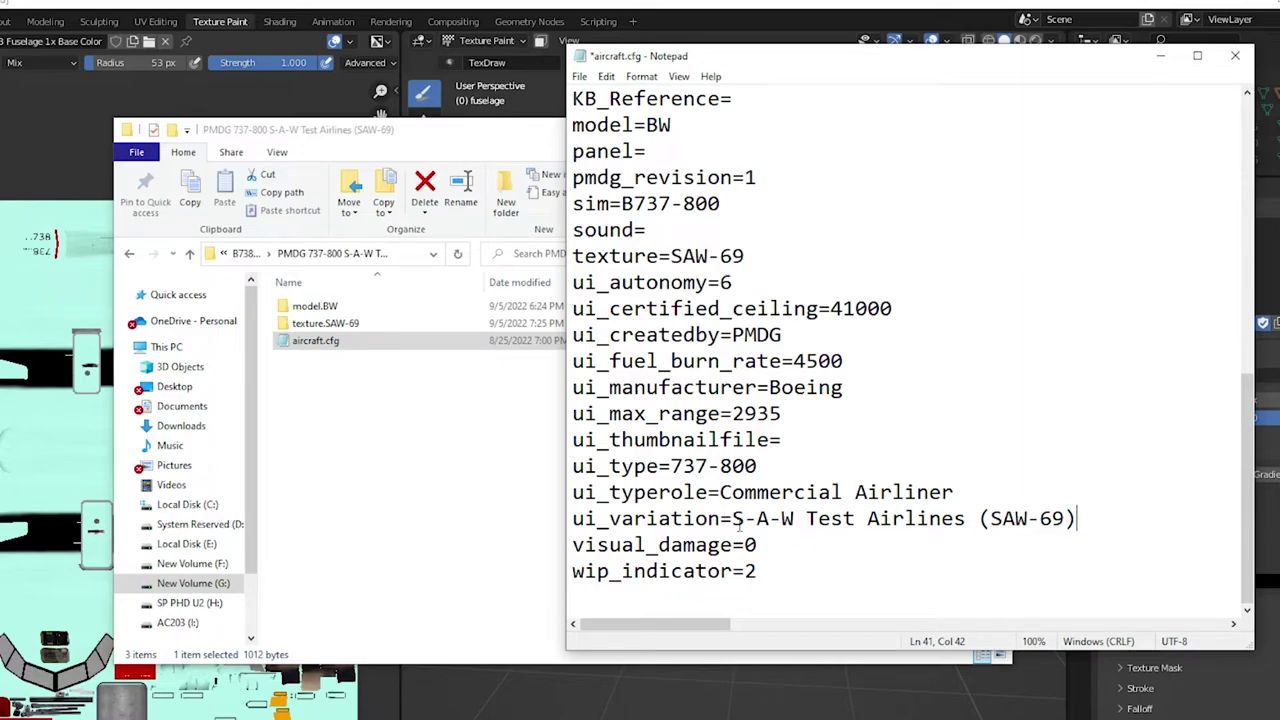
# Review the title, atc_airline, atc_id, icao_airline, model, texture and ui_variation entries in aircraft.cfg.
pyautogui.scroll(1, 790, 495)
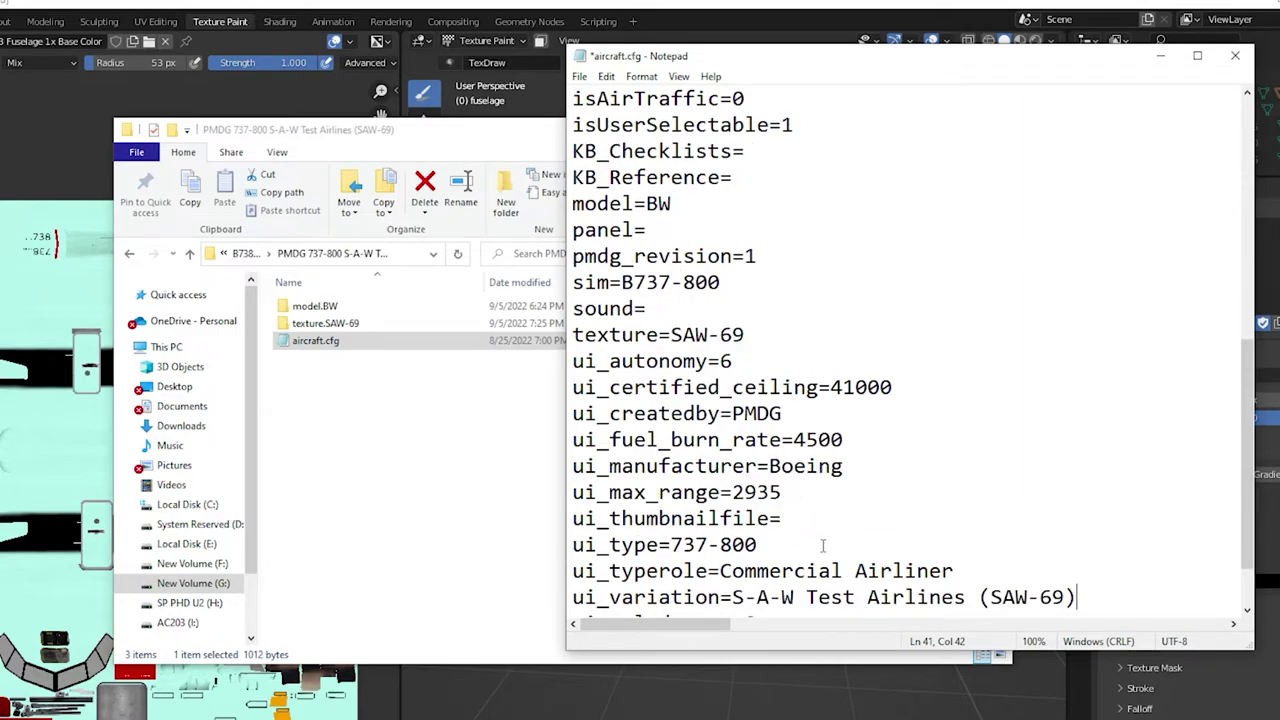
pyautogui.scroll(2, 820, 541)
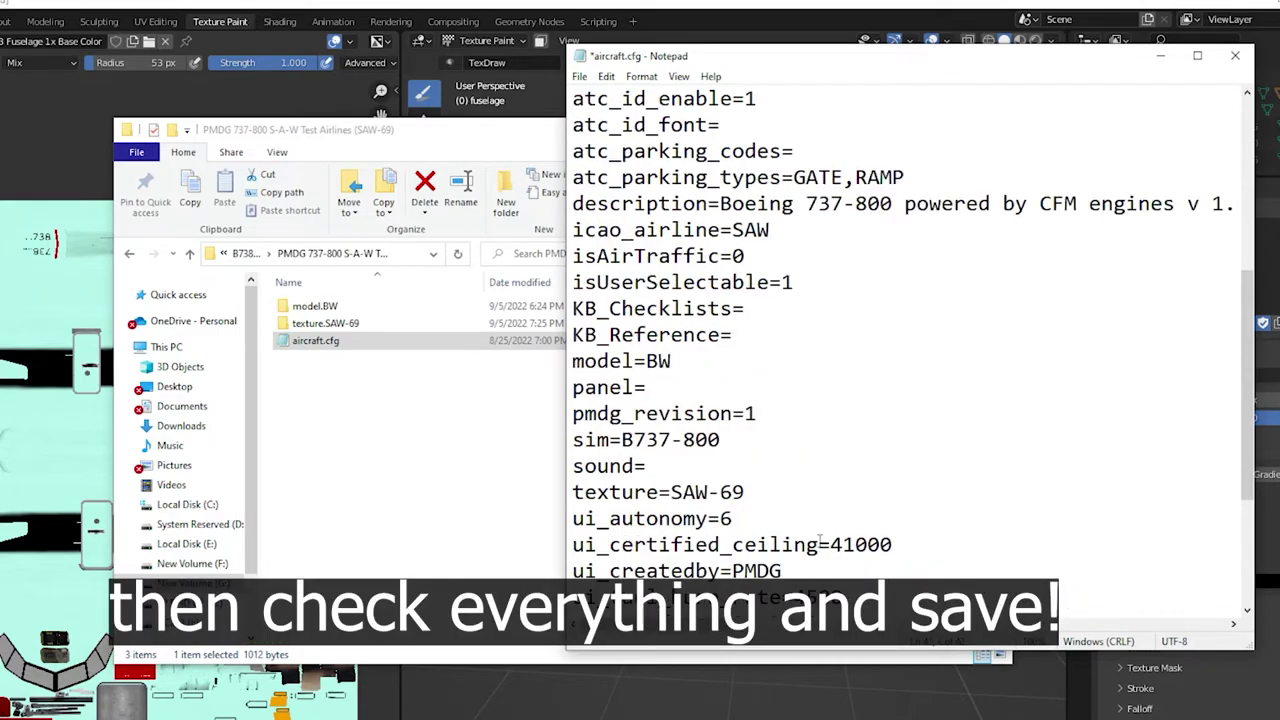
pyautogui.scroll(-1, 820, 541)
pyautogui.scroll(4, 744, 540)
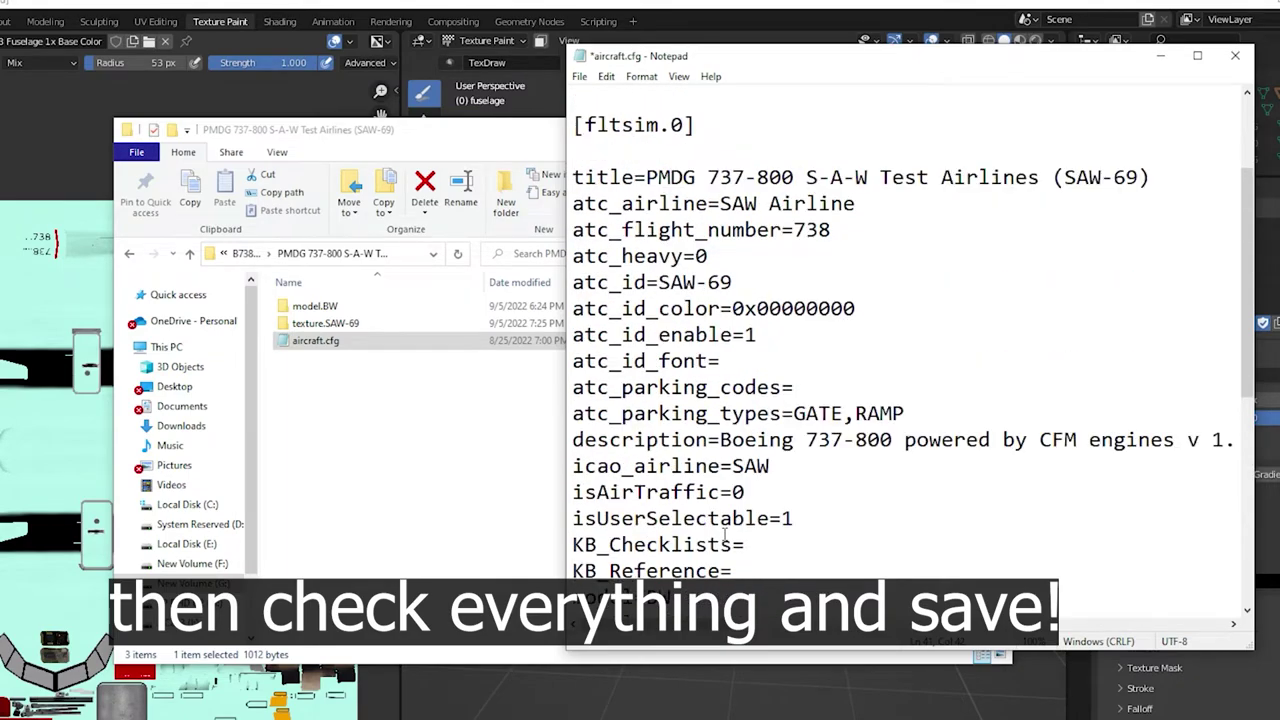
pyautogui.scroll(-1, 724, 535)
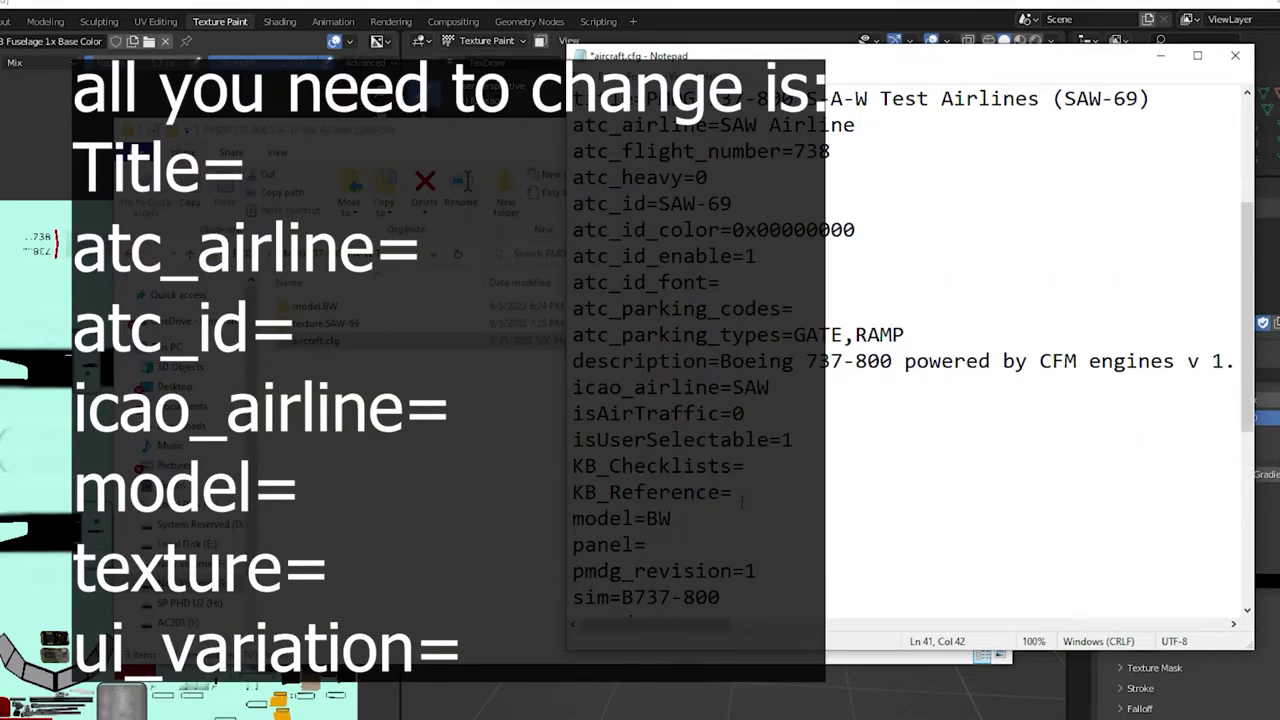
pyautogui.scroll(2, 724, 534)
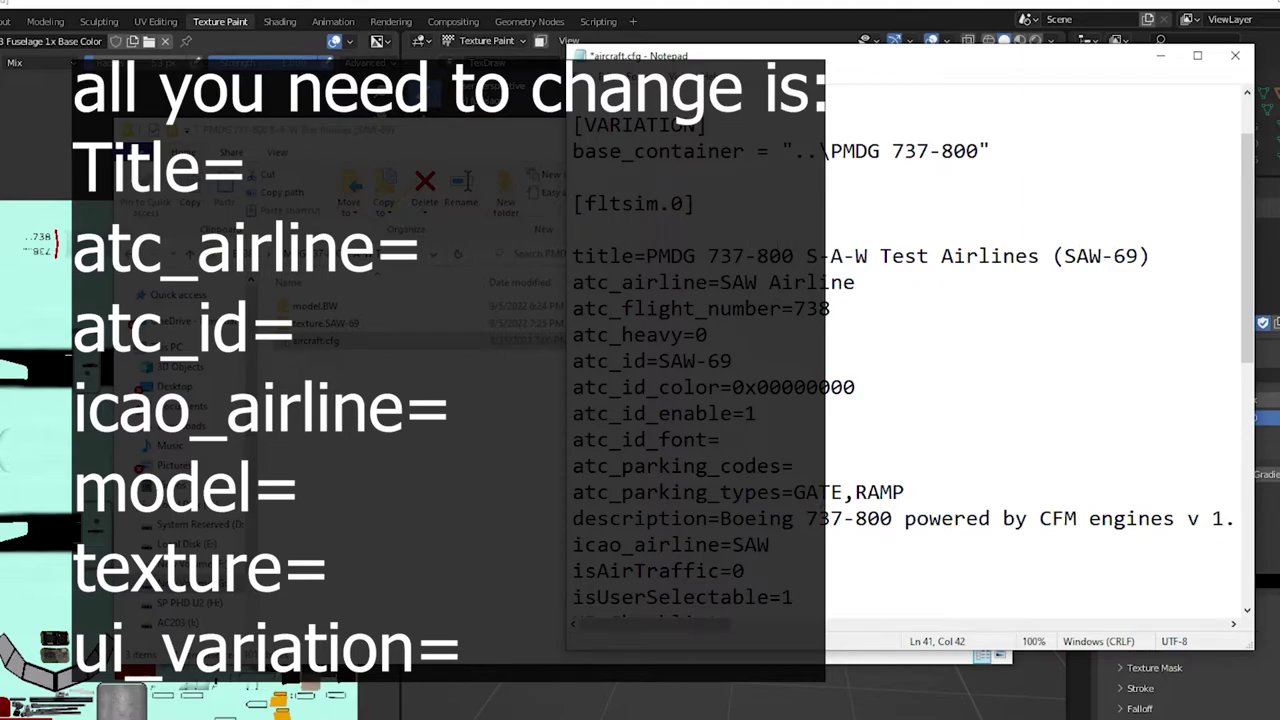
pyautogui.scroll(-2, 874, 544)
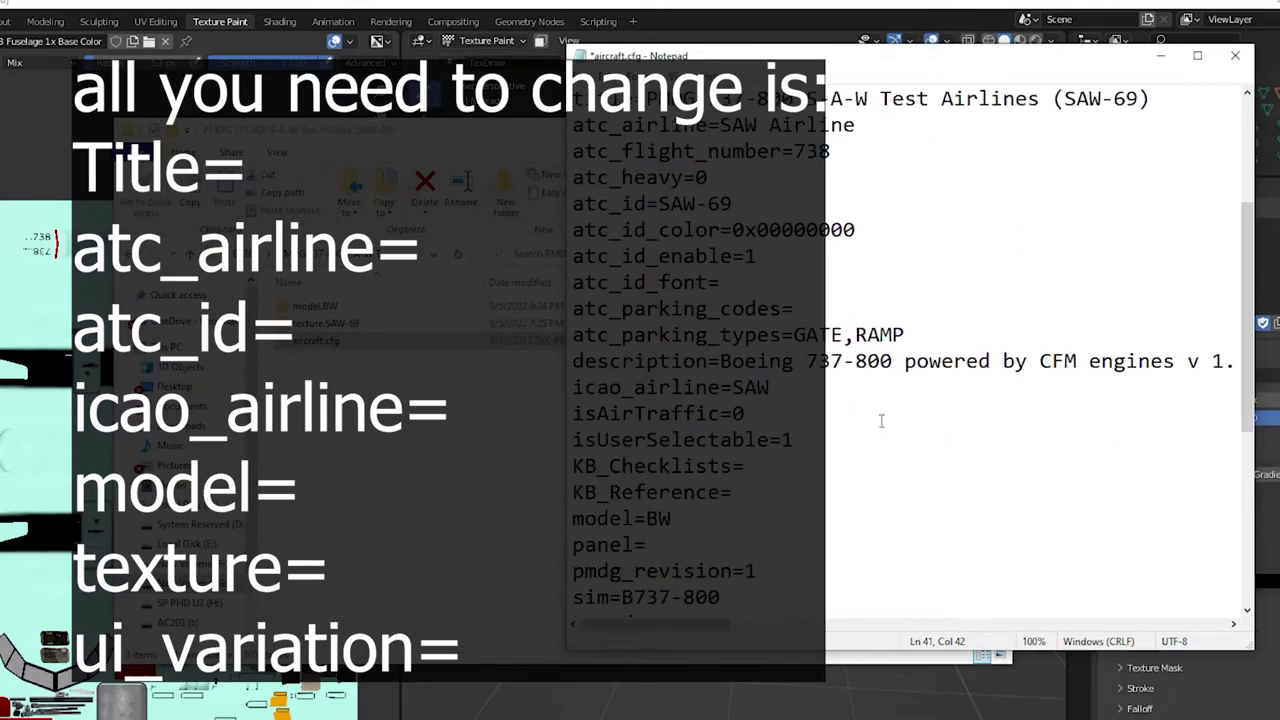
pyautogui.scroll(-1, 724, 551)
pyautogui.scroll(-2, 795, 443)
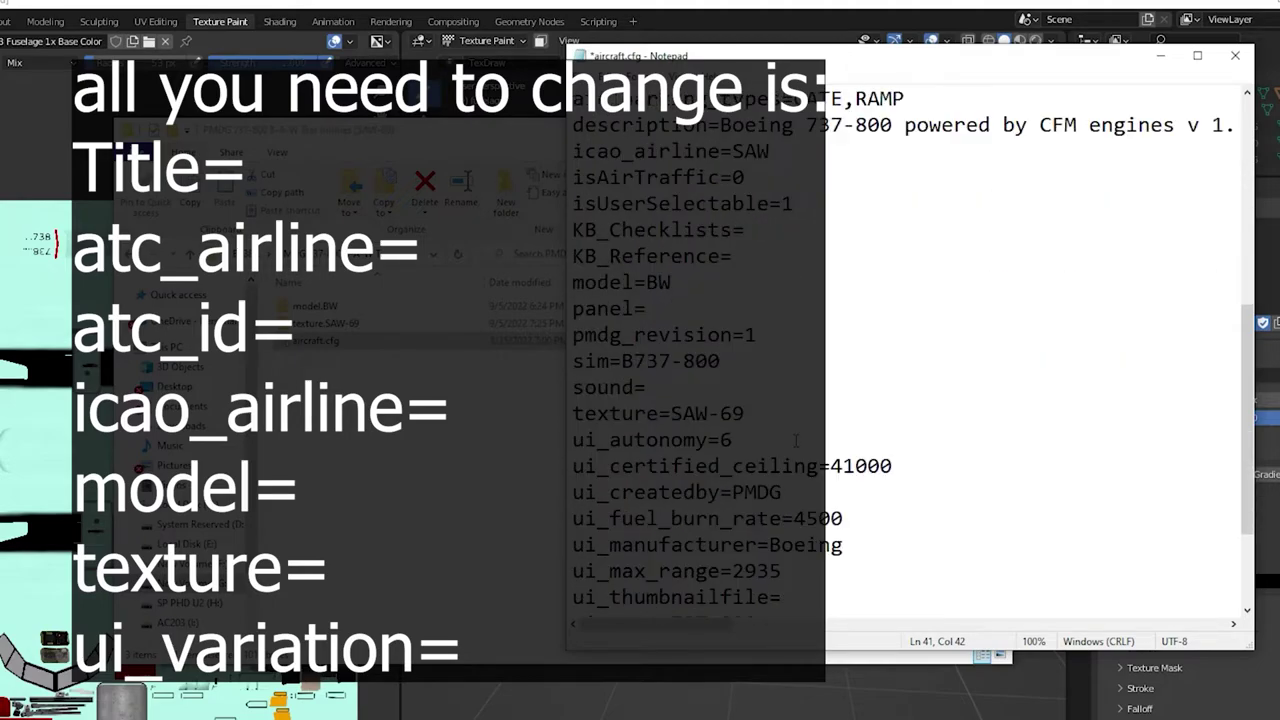
# Save the edited aircraft.cfg and close it after scrolling through its entries.
pyautogui.scroll(-1, 795, 440)
pyautogui.scroll(-1, 795, 440)
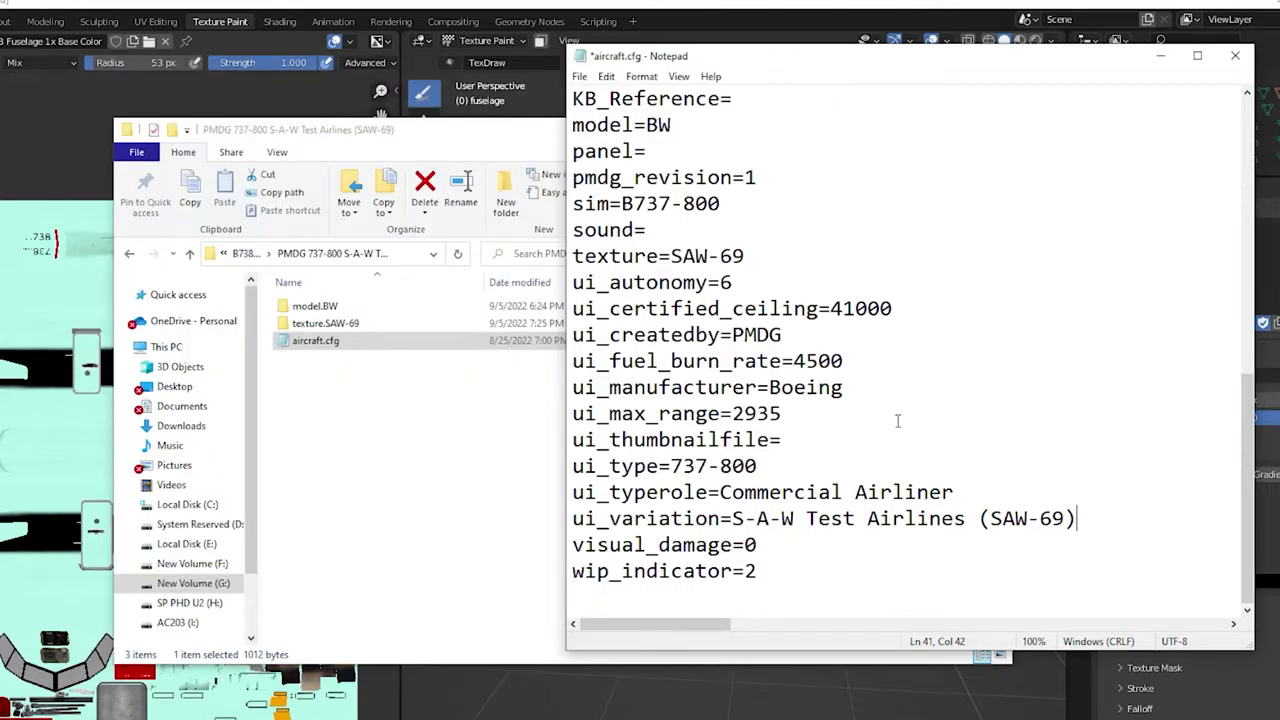
pyautogui.click(898, 418)
pyautogui.click(580, 77)
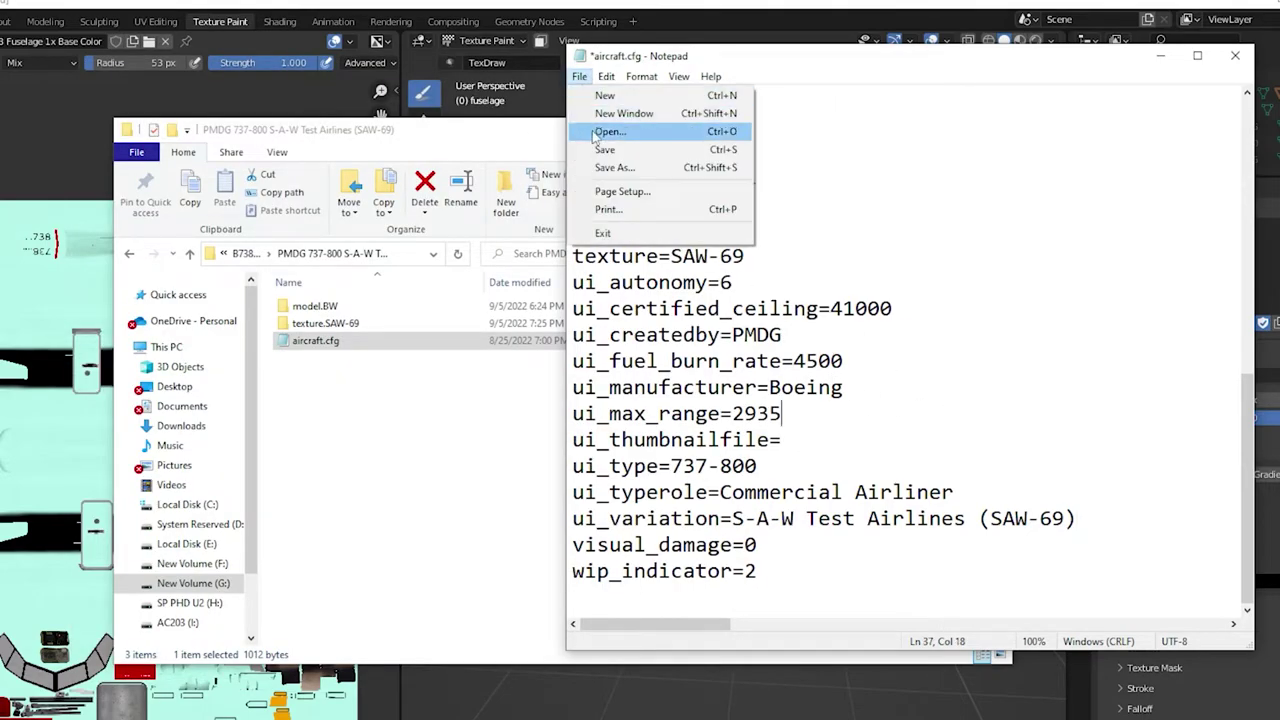
pyautogui.click(612, 152)
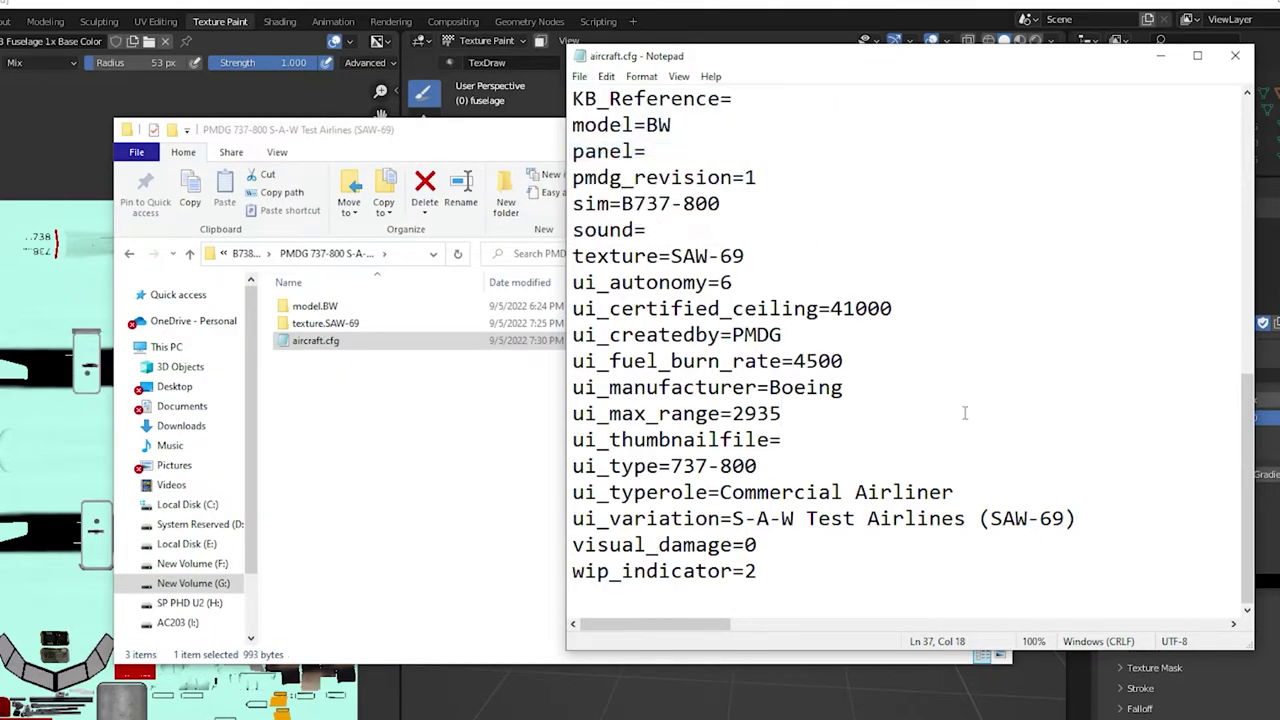
pyautogui.scroll(2, 967, 413)
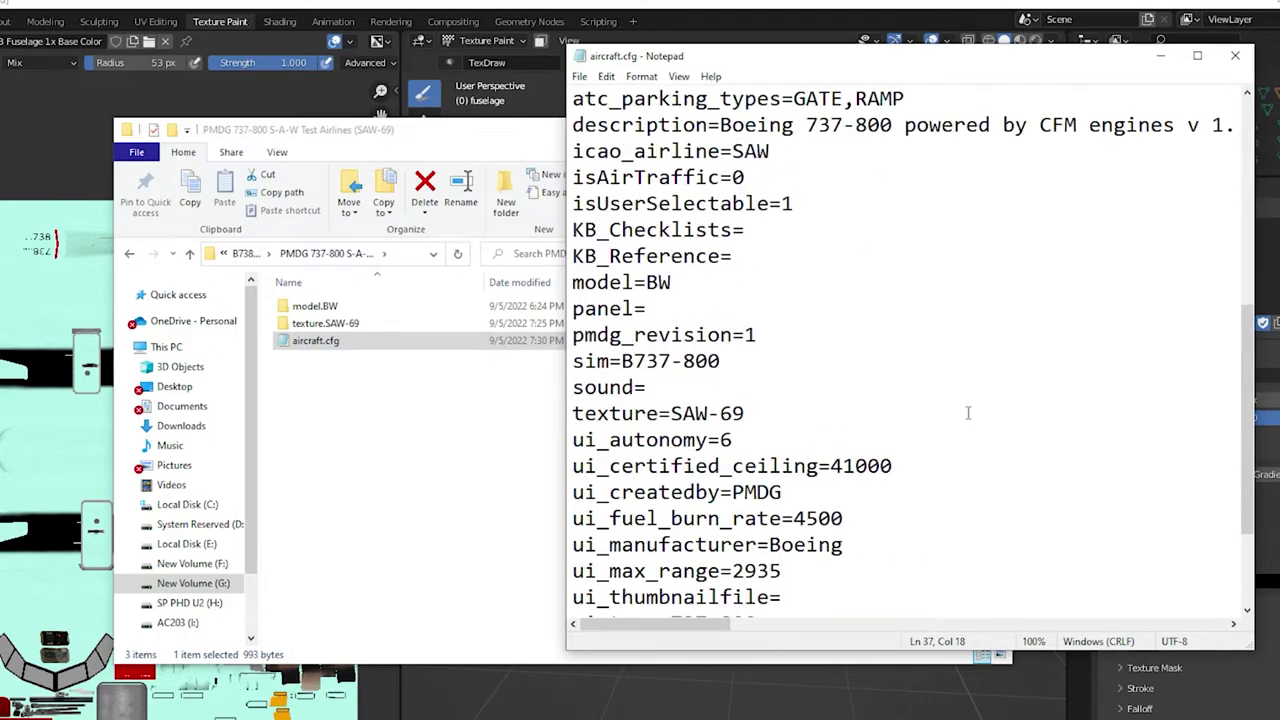
pyautogui.scroll(7, 967, 413)
pyautogui.click(1235, 55)
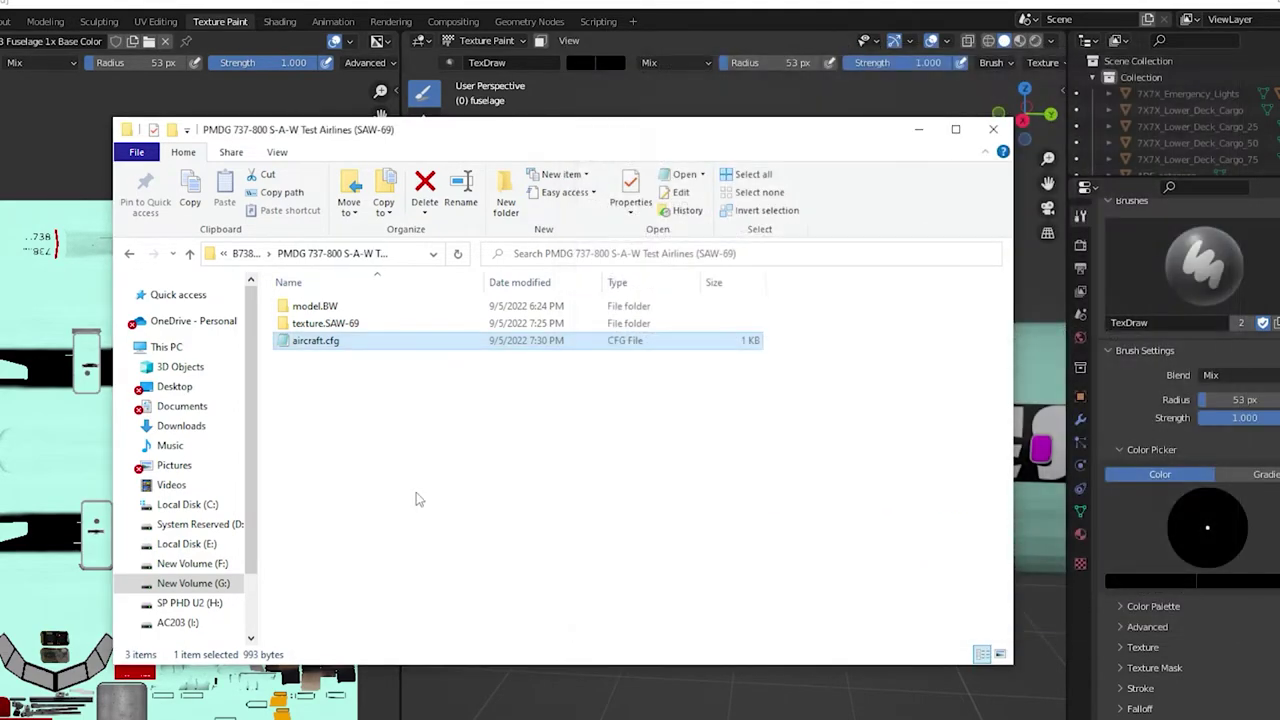
# Inspect model.cfg inside the model.BW folder, close it and return to the livery folder.
pyautogui.click(374, 309)
pyautogui.doubleClick(374, 309)
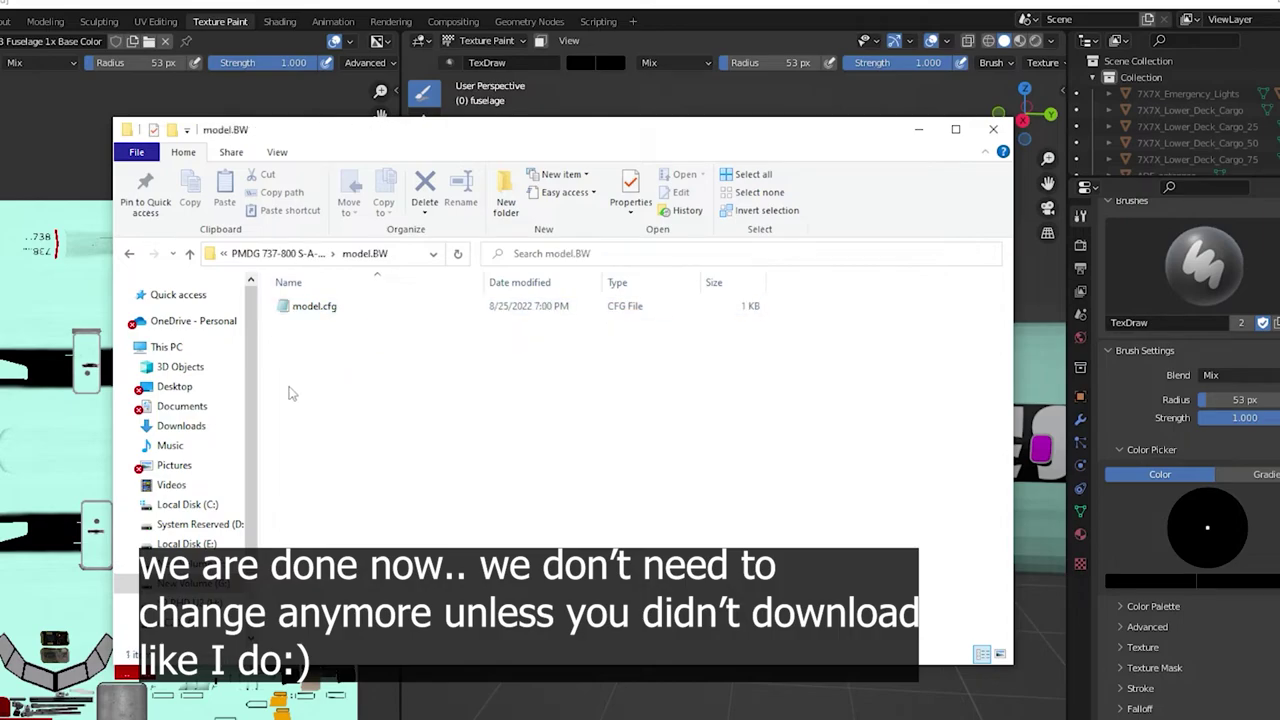
pyautogui.doubleClick(417, 306)
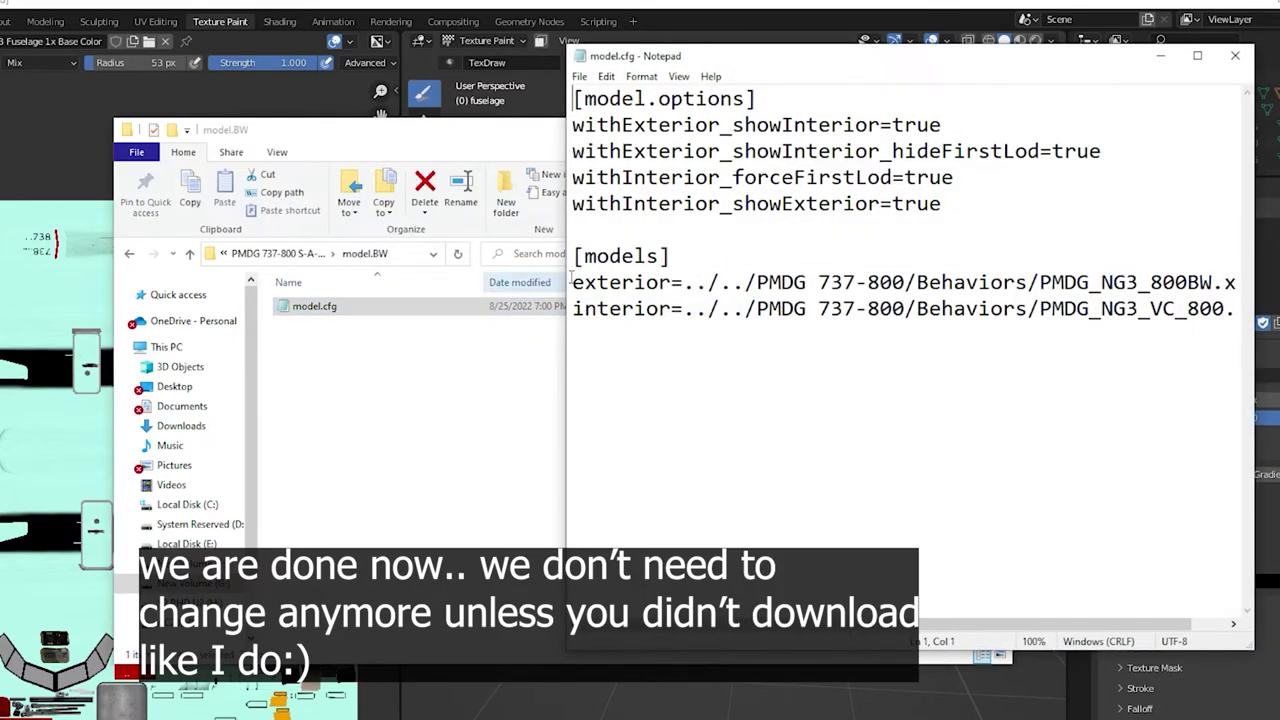
pyautogui.click(1237, 57)
pyautogui.press('BackSpace')
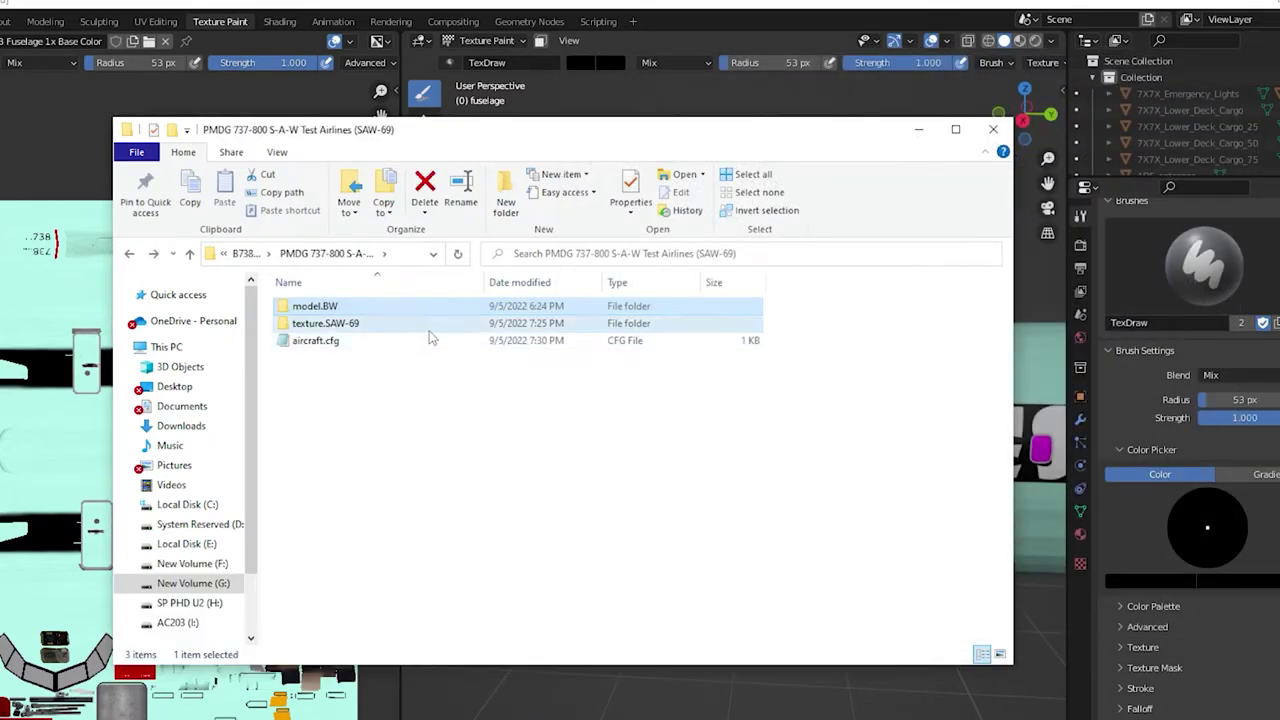
# Check the texture.SAW-69 folder and reread the saved entries in aircraft.cfg.
pyautogui.doubleClick(400, 323)
pyautogui.press('BackSpace')
pyautogui.doubleClick(400, 341)
pyautogui.scroll(-5, 793, 505)
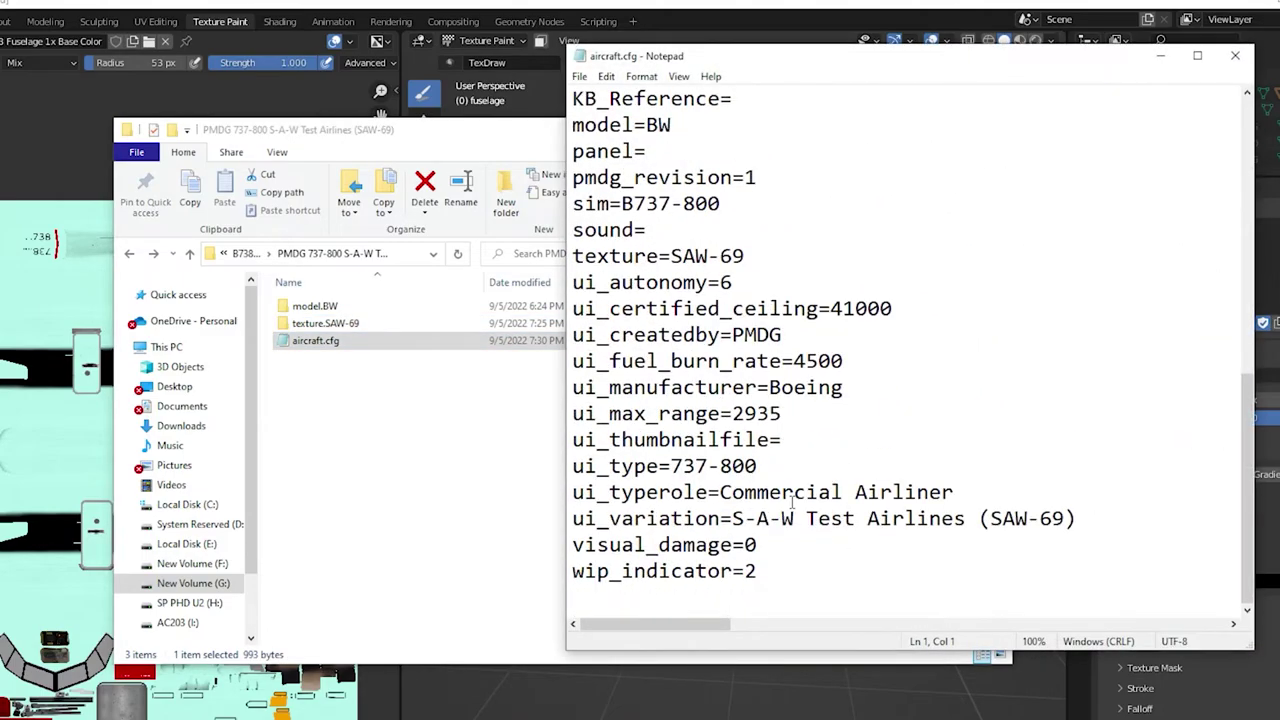
pyautogui.scroll(10, 798, 506)
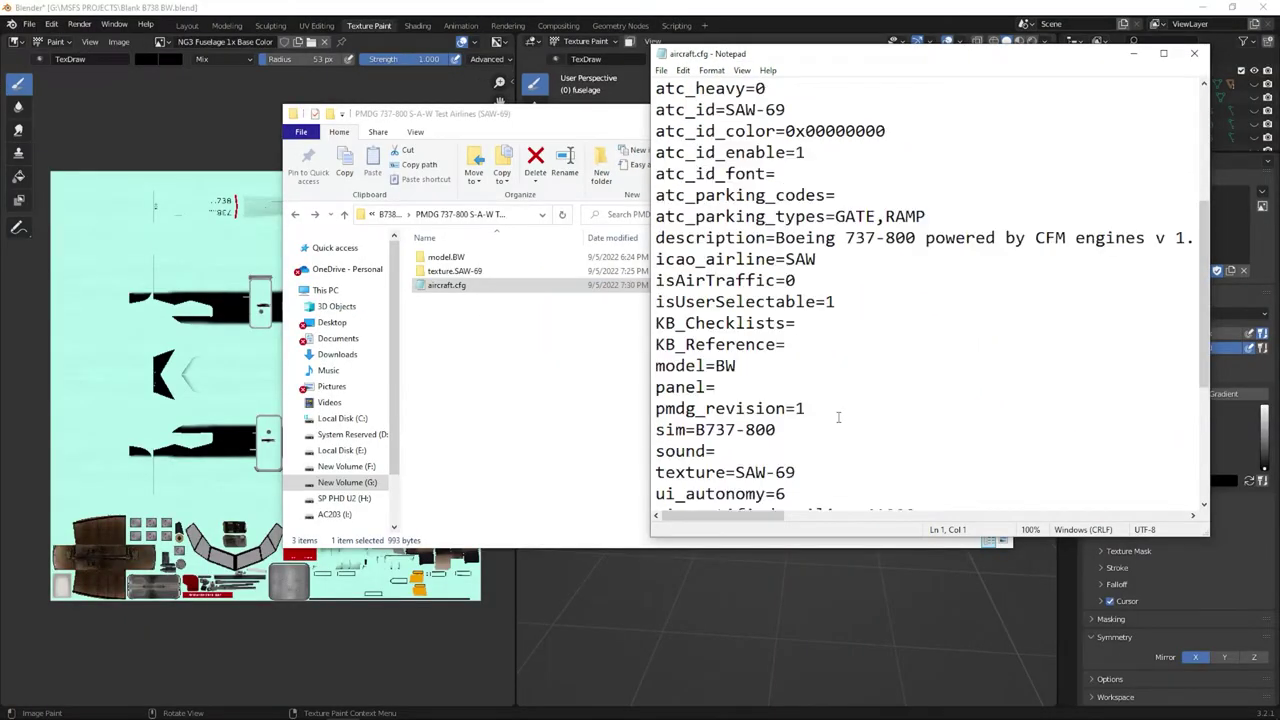
pyautogui.click(1193, 54)
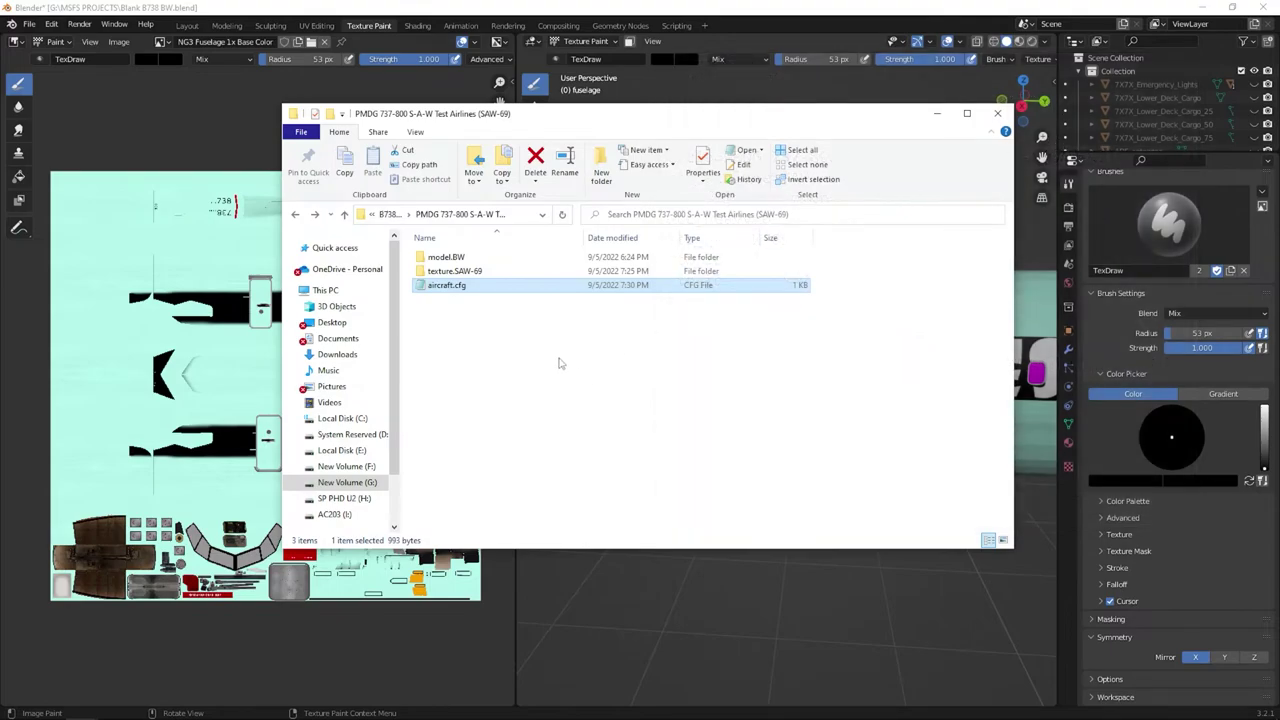
# Go back to the B738 livery paint tutorial folder and copy the PMDG 737-800 S-A-W Test Airlines (SAW-69) folder.
pyautogui.click(790, 383)
pyautogui.click(388, 216)
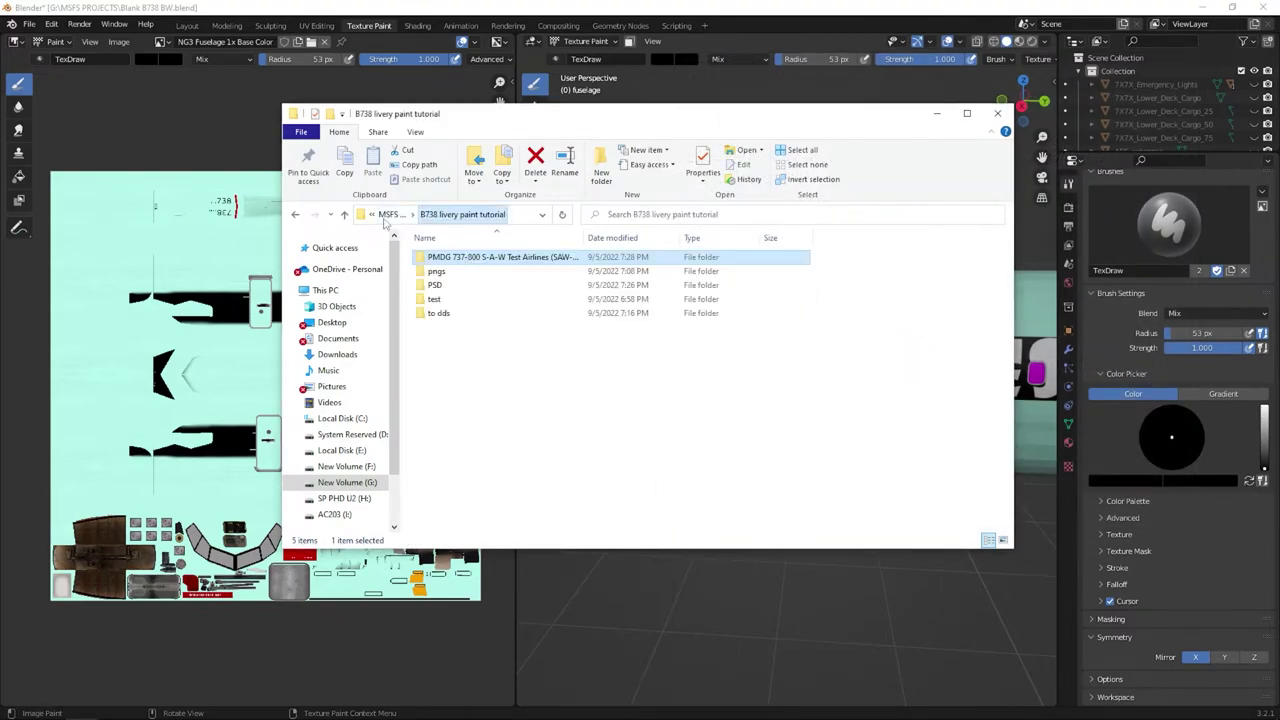
pyautogui.click(503, 353)
pyautogui.click(498, 259)
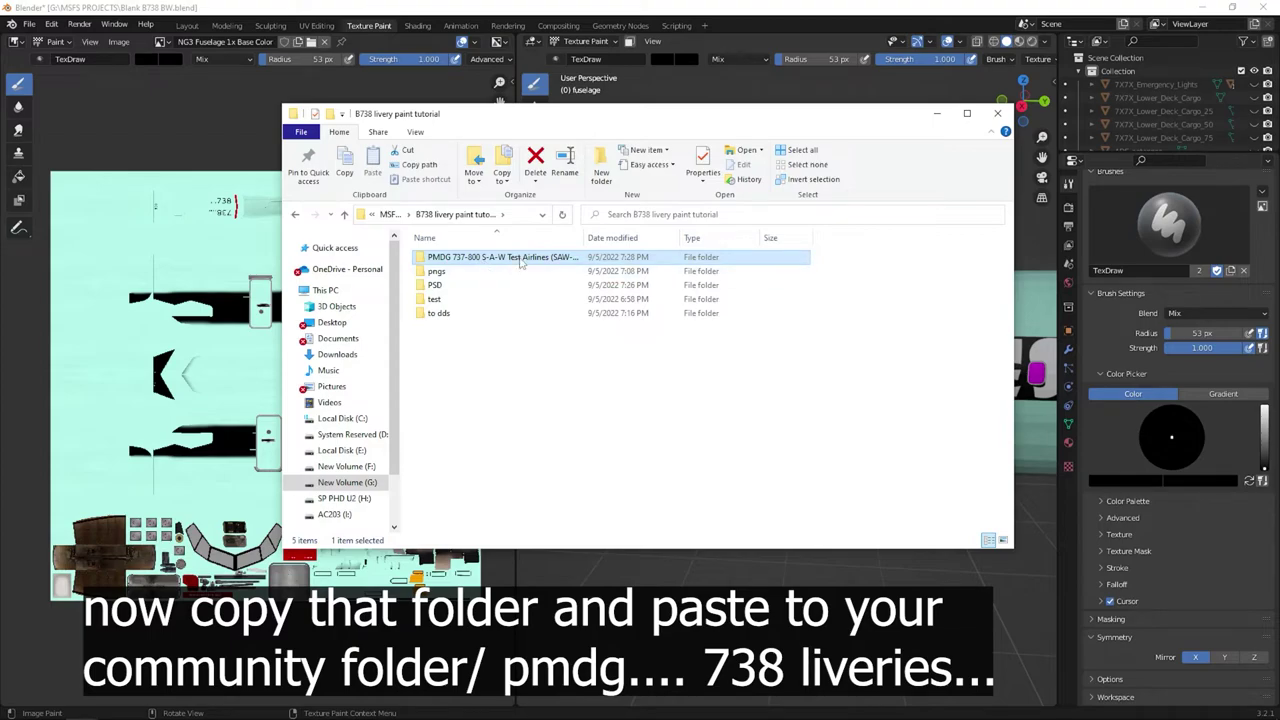
pyautogui.hotkey('ctrl', 'c')
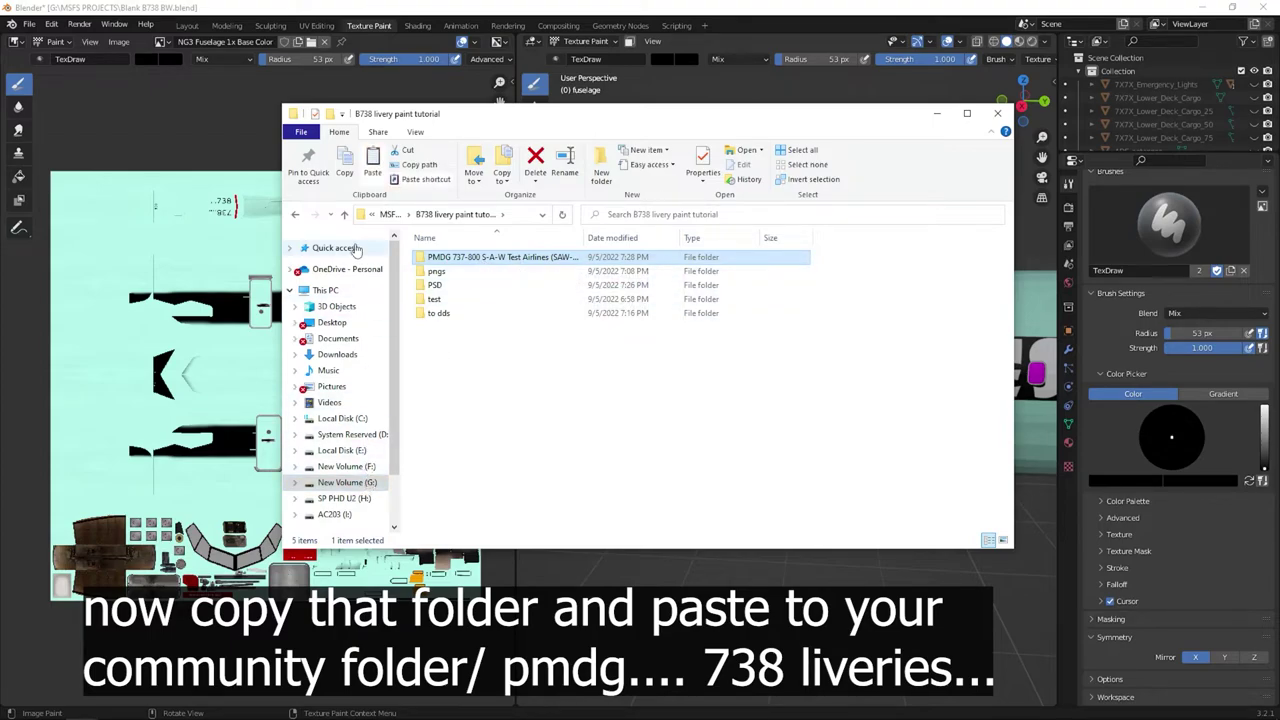
# Paste the copied livery folder into Community > pmdg-aircraft-738-liveries > SimObjects > Airplanes.
pyautogui.click(335, 248)
pyautogui.doubleClick(487, 359)
pyautogui.doubleClick(491, 275)
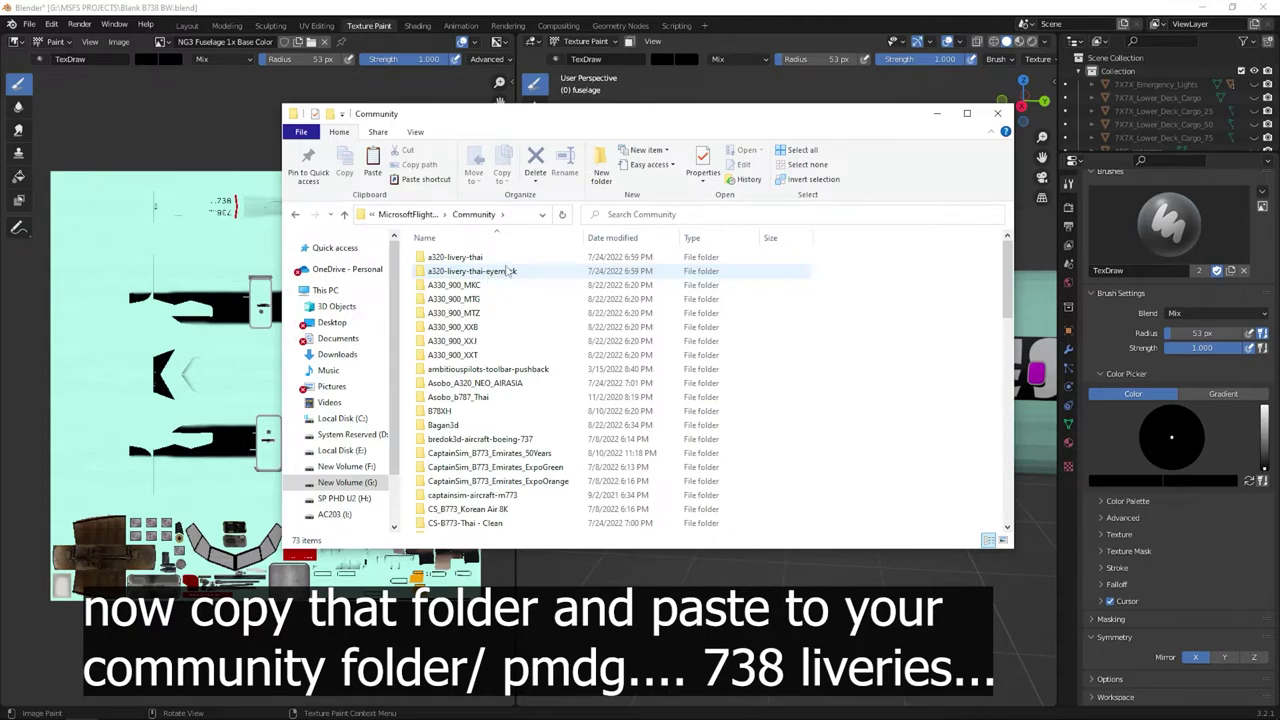
pyautogui.scroll(-18, 510, 271)
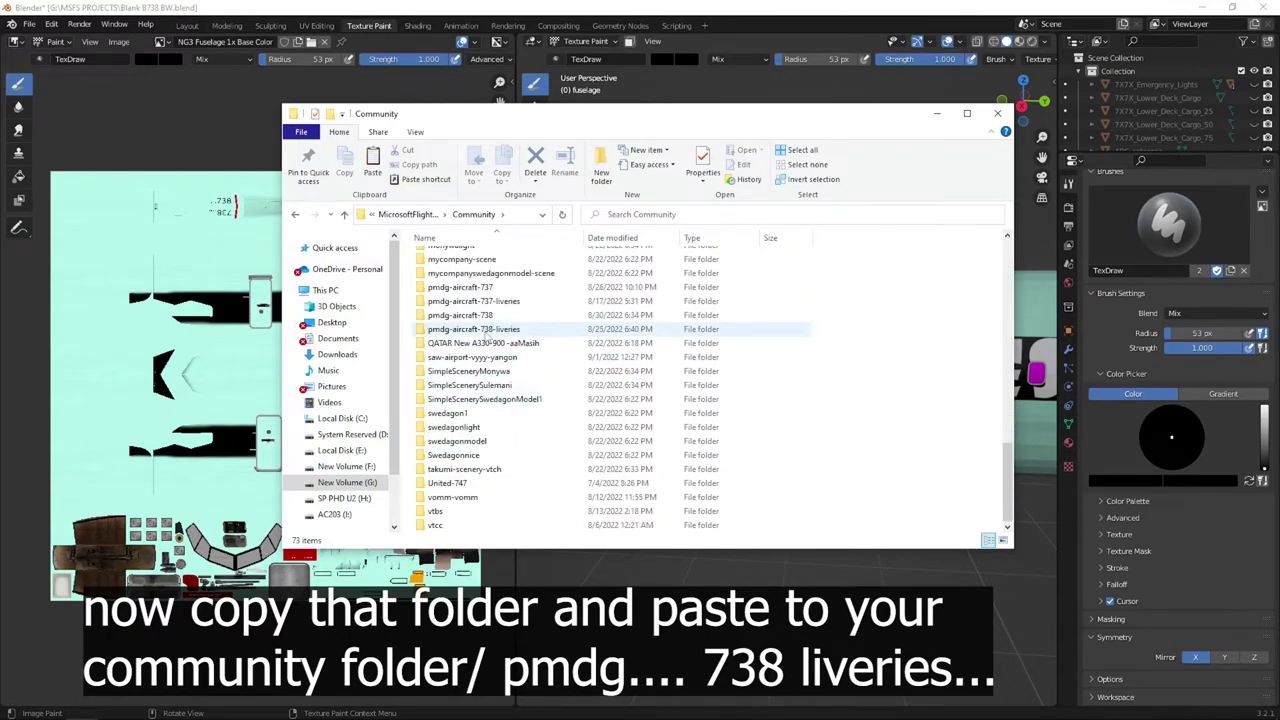
pyautogui.doubleClick(462, 331)
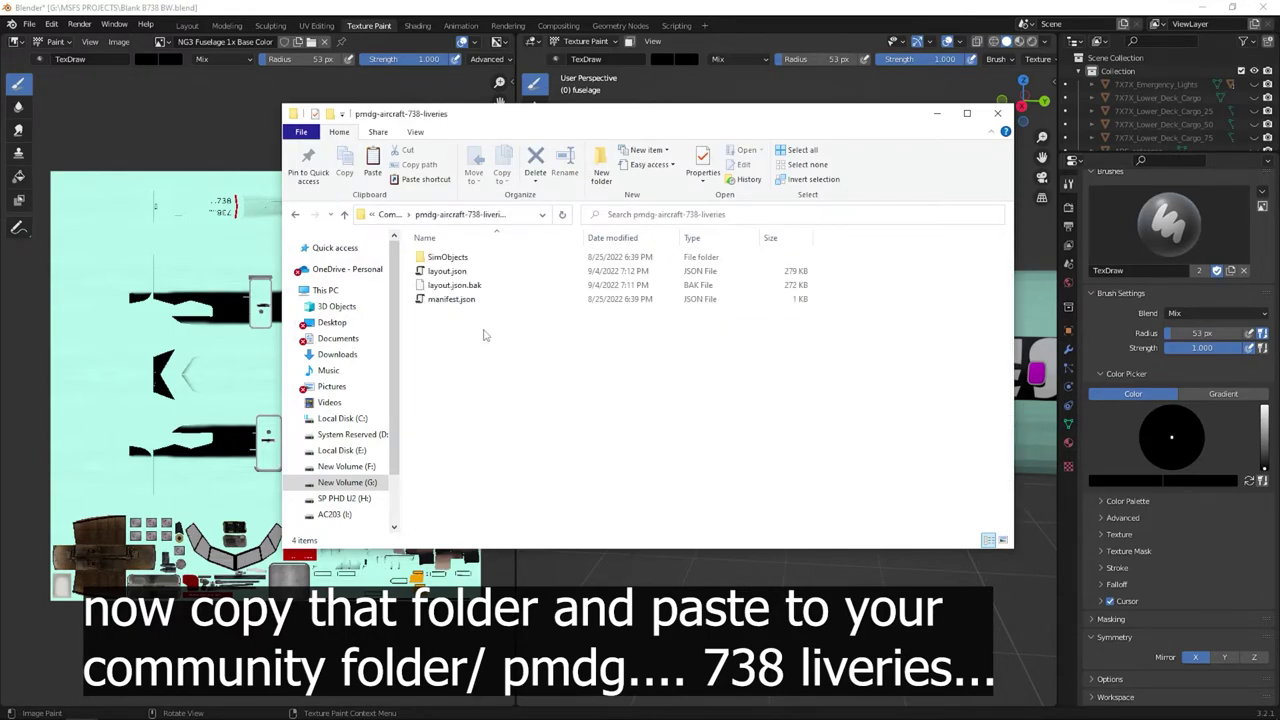
pyautogui.doubleClick(452, 259)
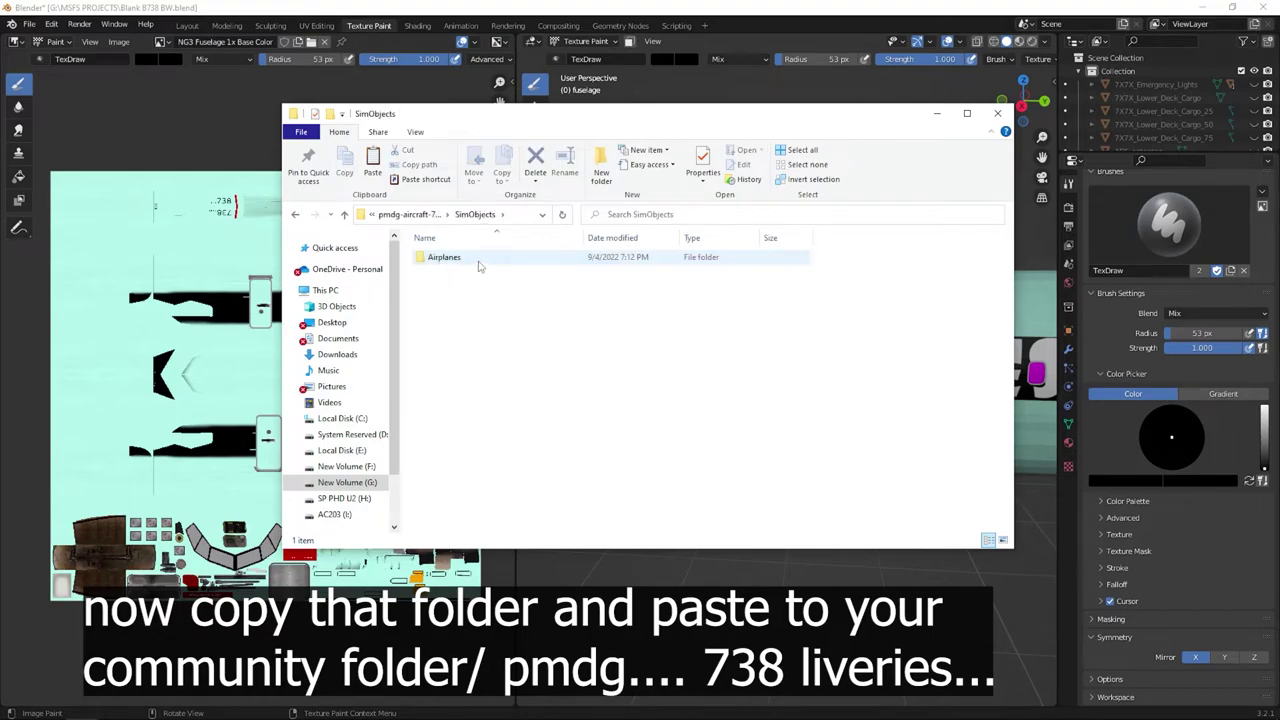
pyautogui.doubleClick(465, 258)
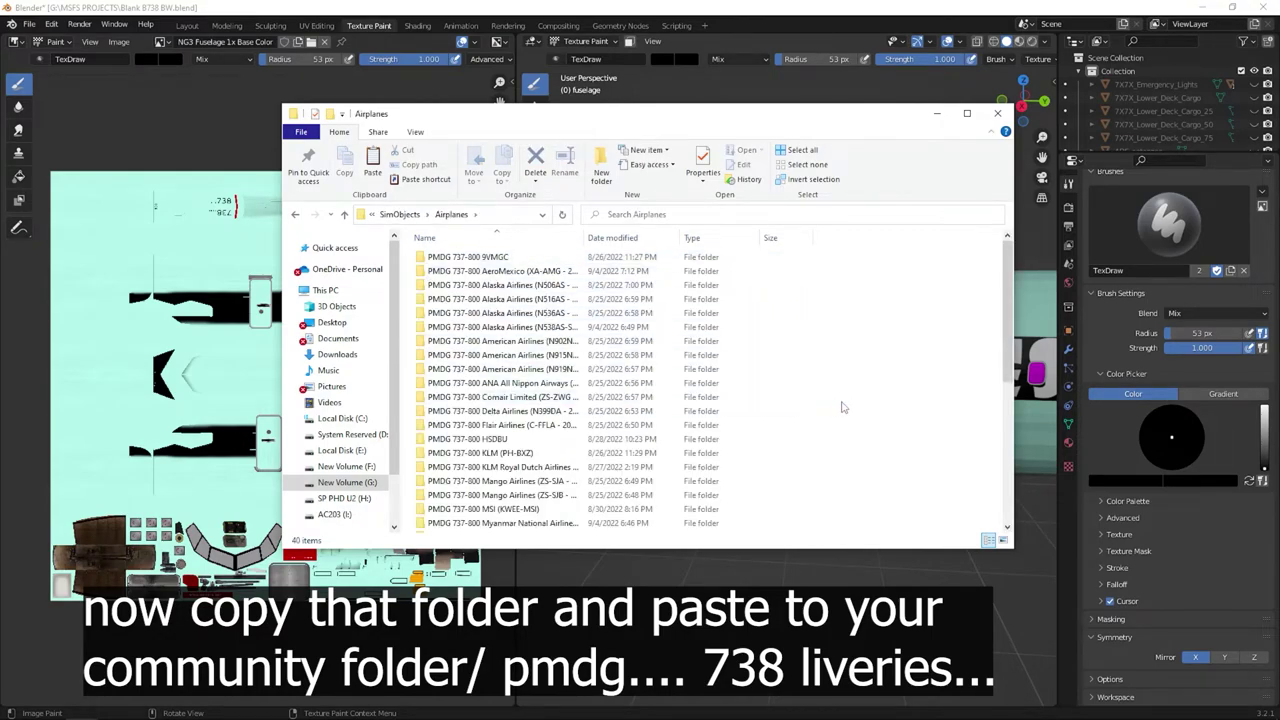
pyautogui.hotkey('ctrl', 'v')
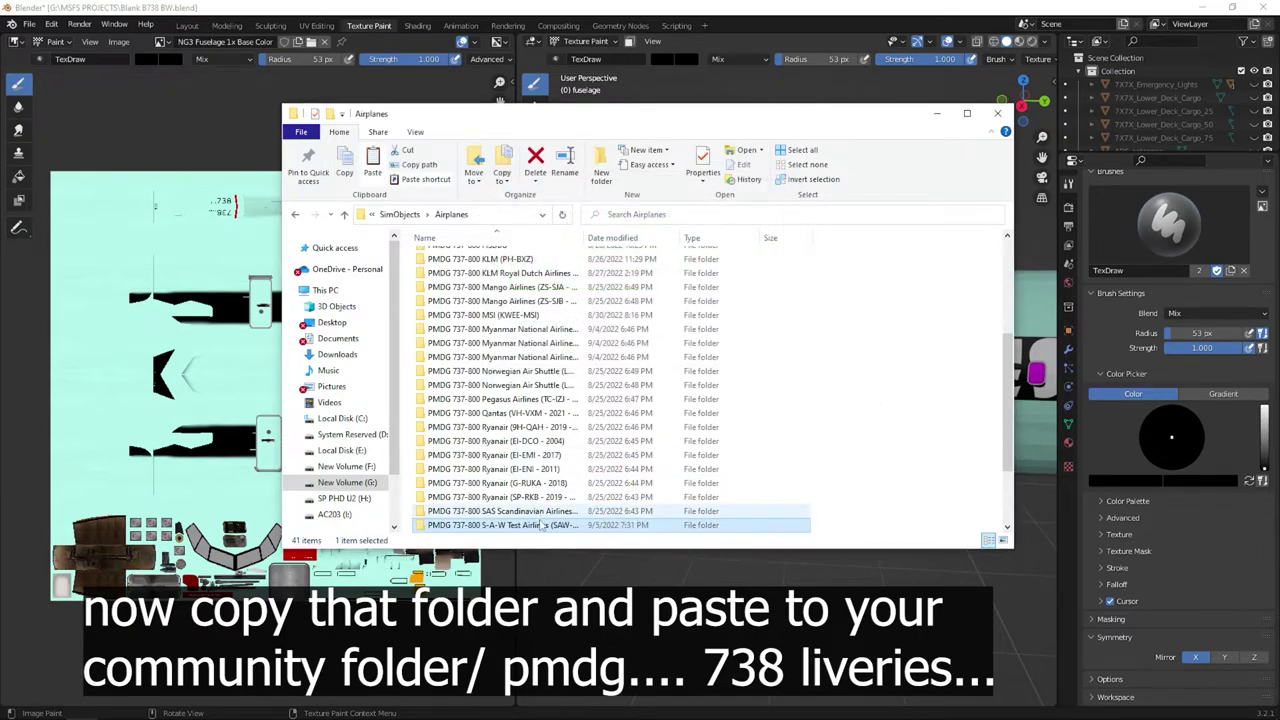
pyautogui.scroll(-2, 657, 531)
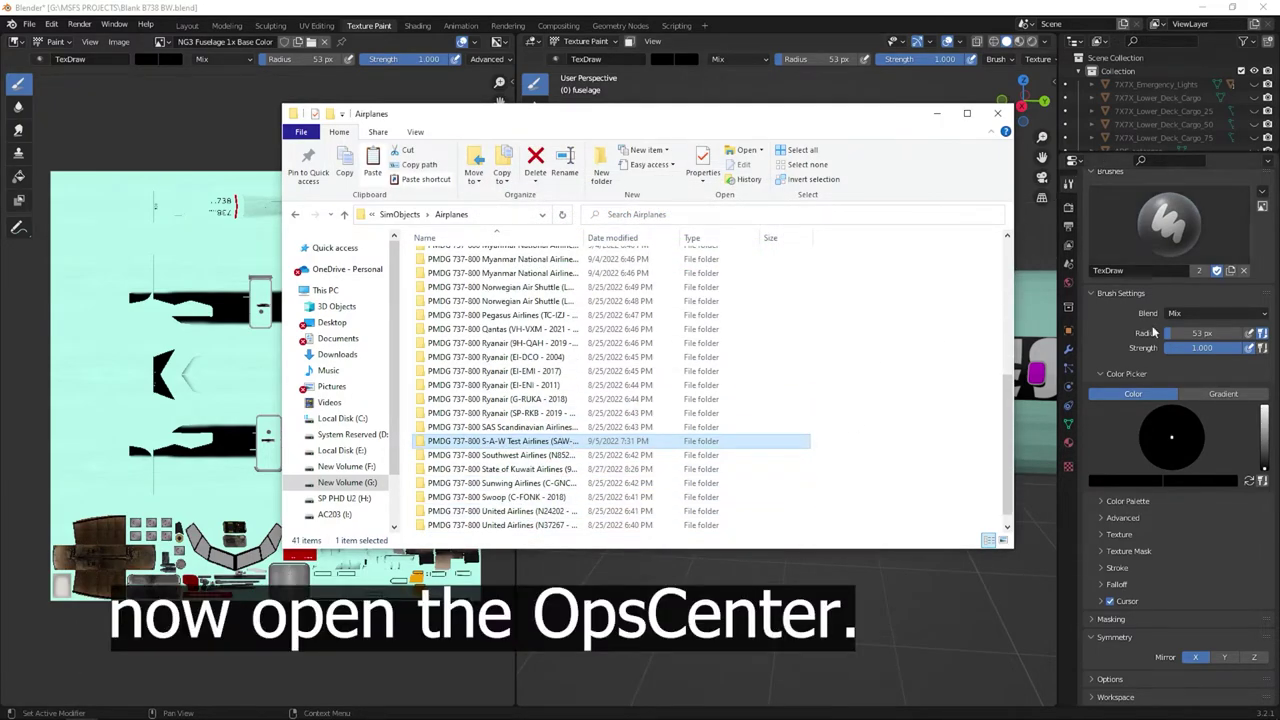
# Switch to PMDG Operations Center and refresh the livery list by reselecting PMDG 737-800 as the model variant.
pyautogui.click(1217, 452)
pyautogui.click(1262, 7)
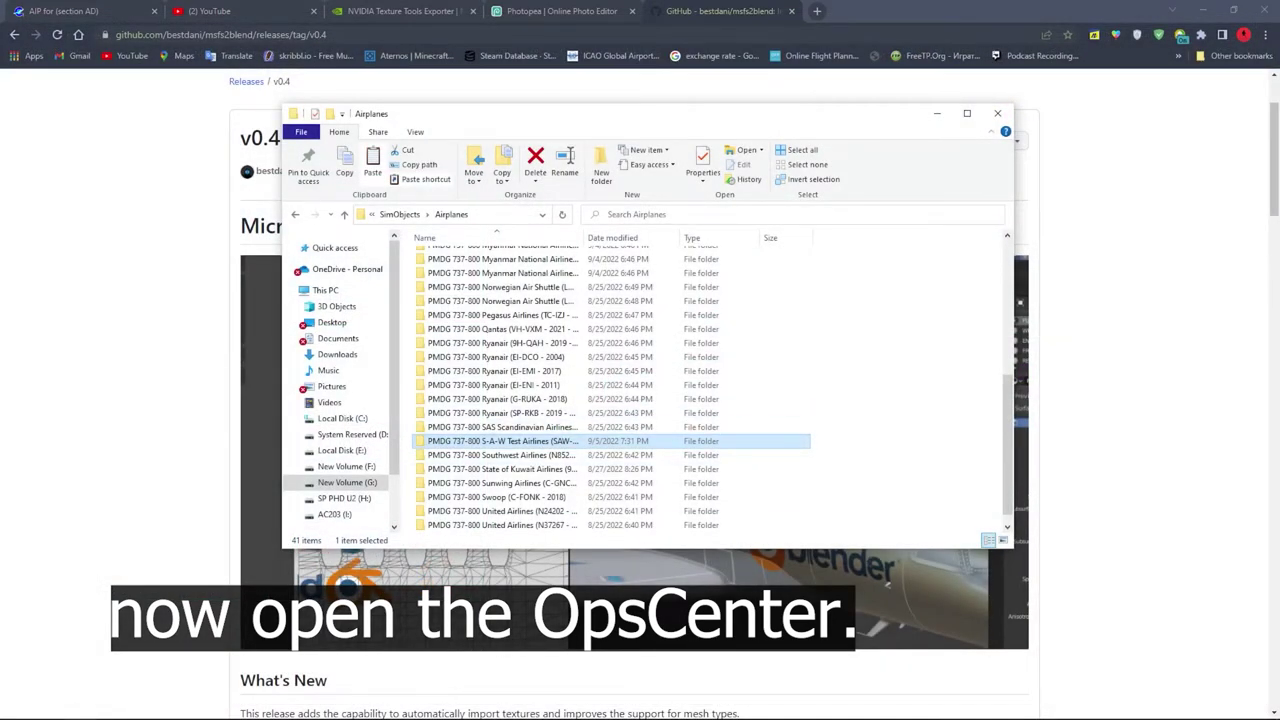
pyautogui.click(280, 706)
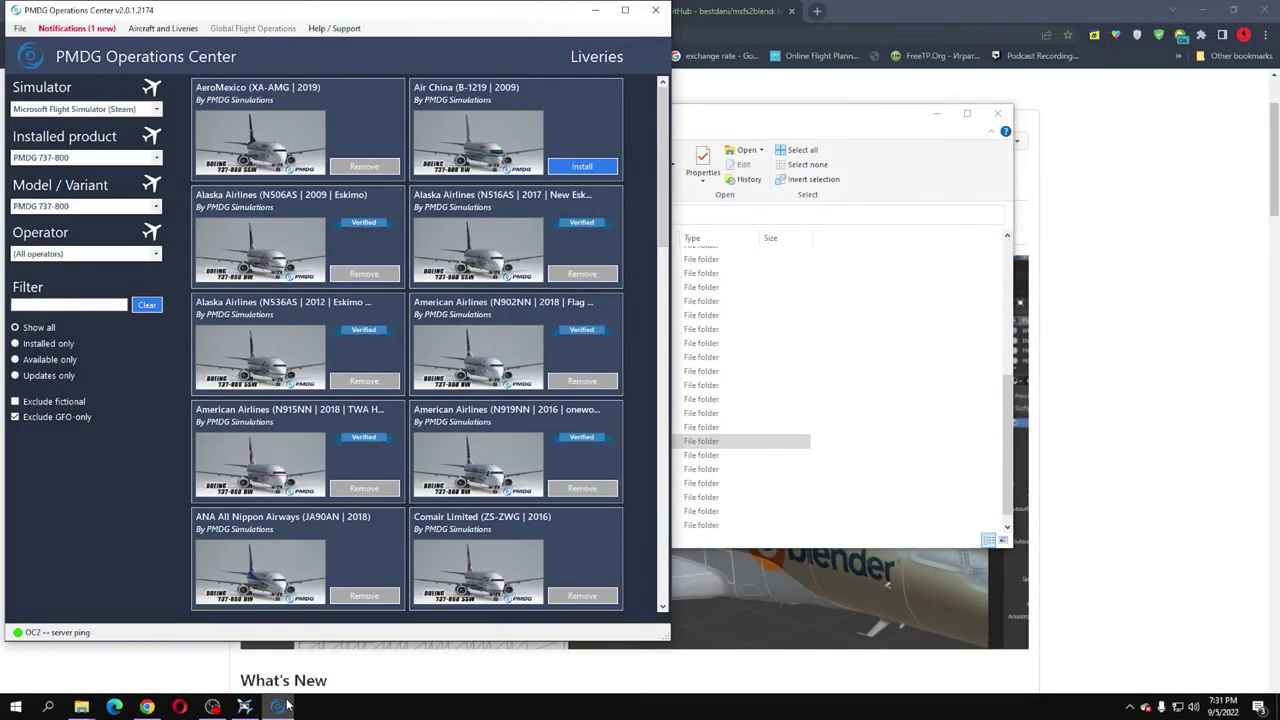
pyautogui.click(188, 28)
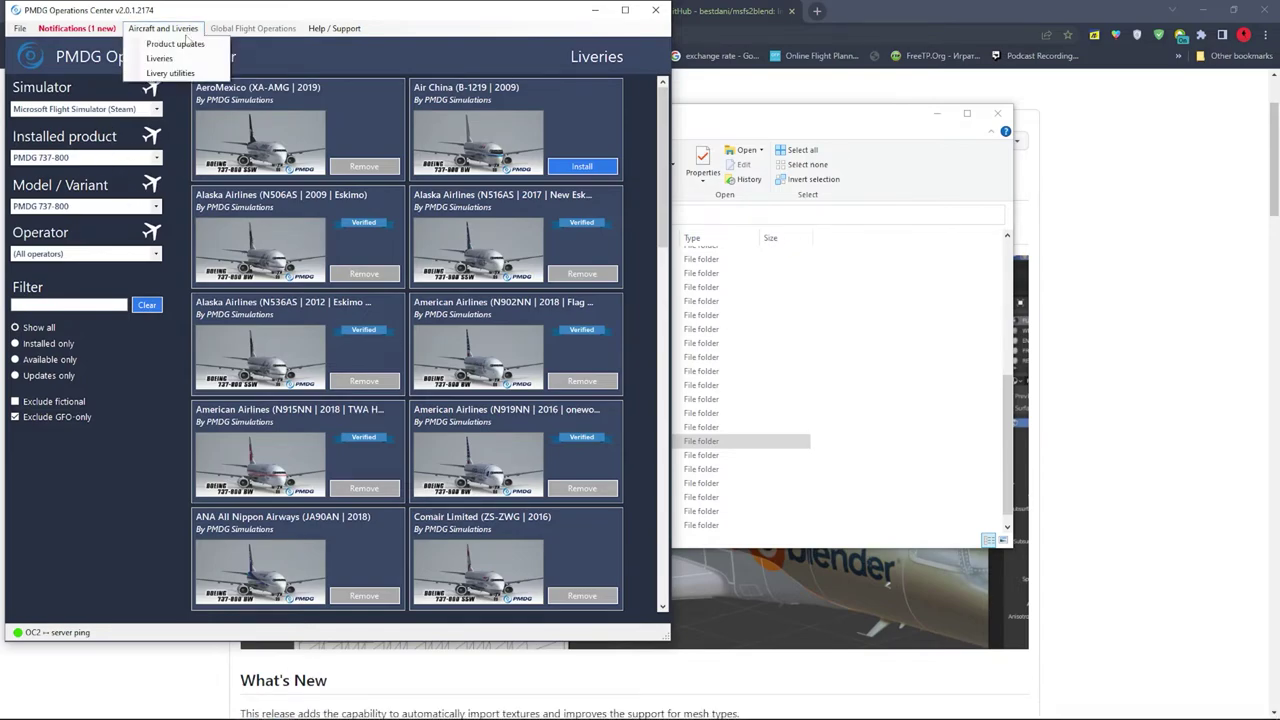
pyautogui.click(193, 29)
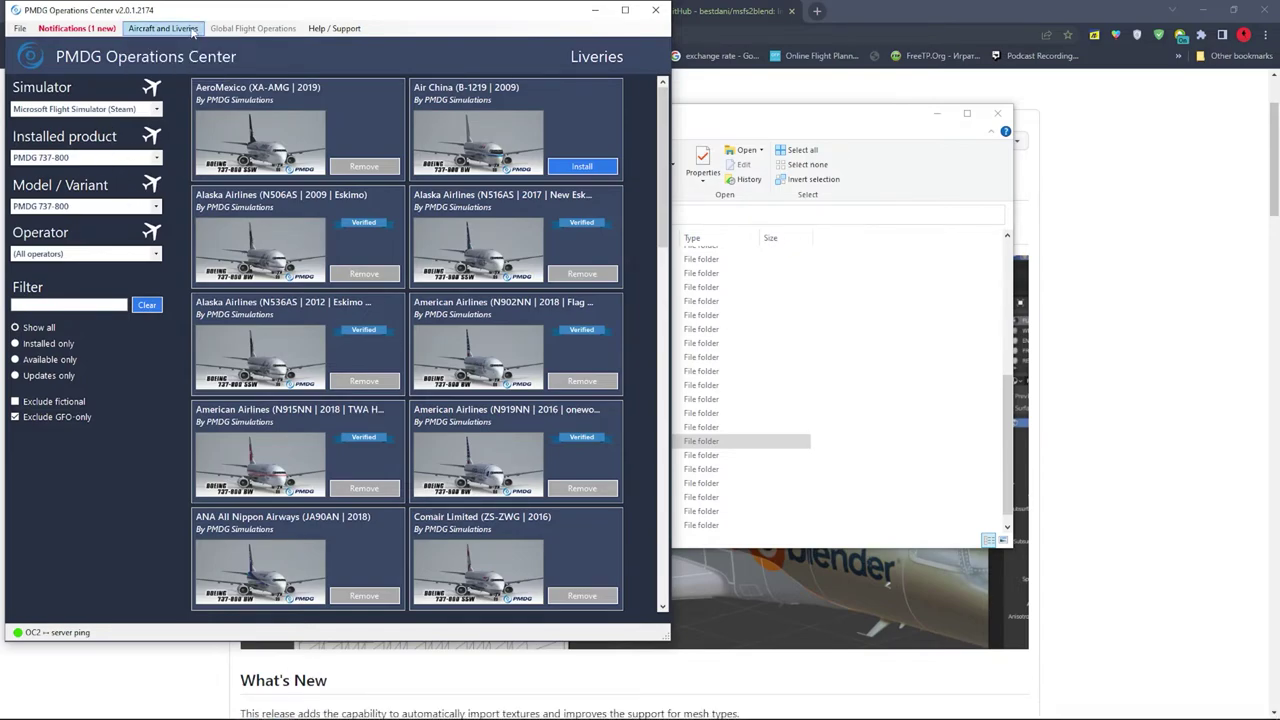
pyautogui.click(120, 207)
pyautogui.click(98, 224)
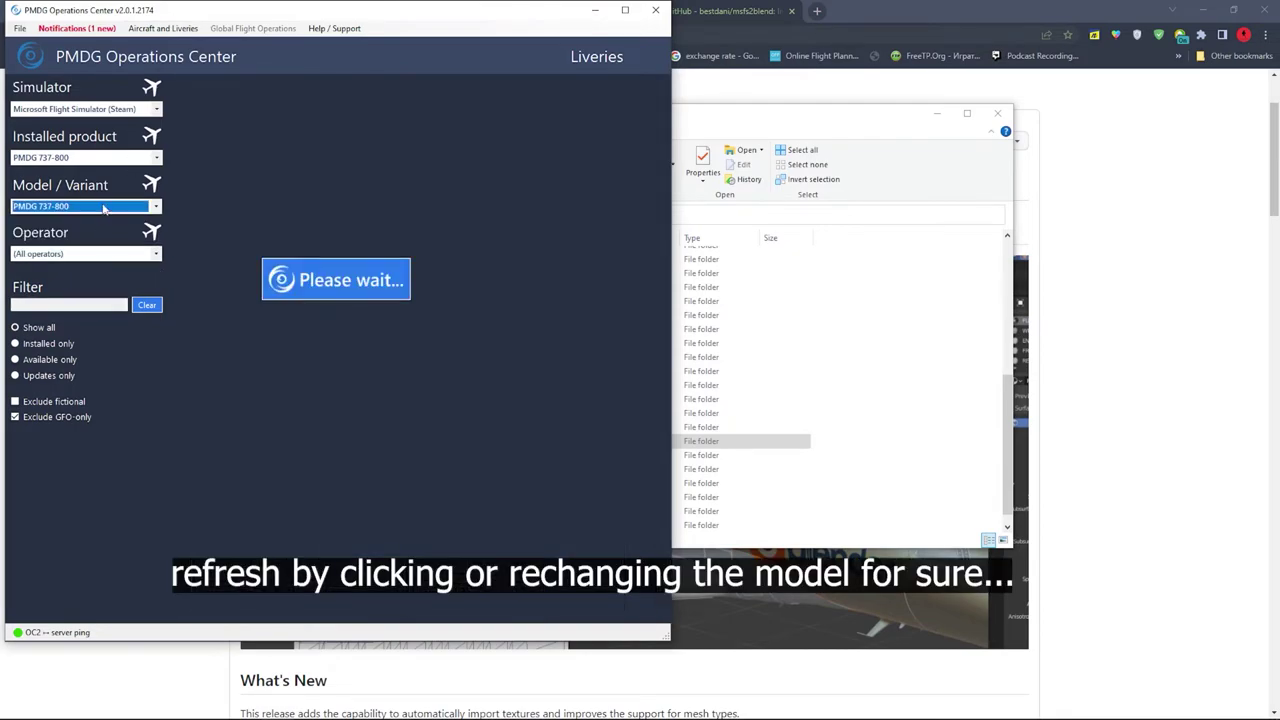
pyautogui.click(104, 207)
pyautogui.click(104, 219)
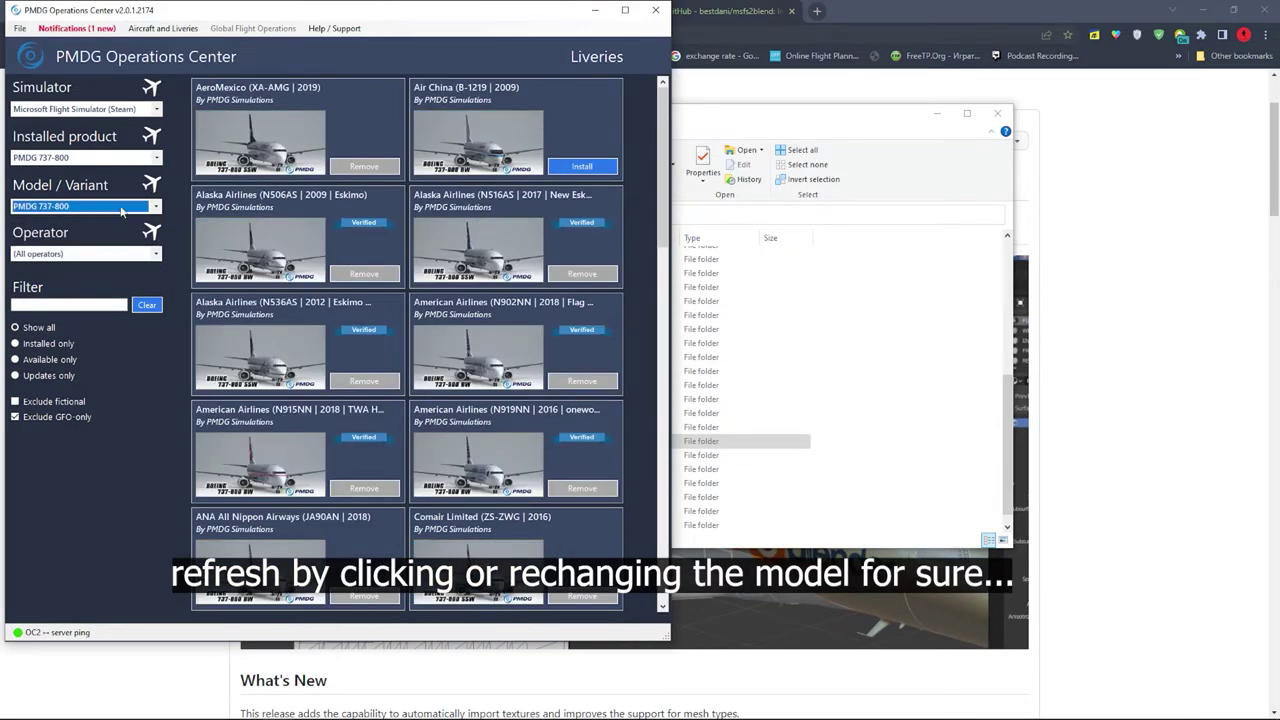
pyautogui.click(120, 207)
pyautogui.click(110, 222)
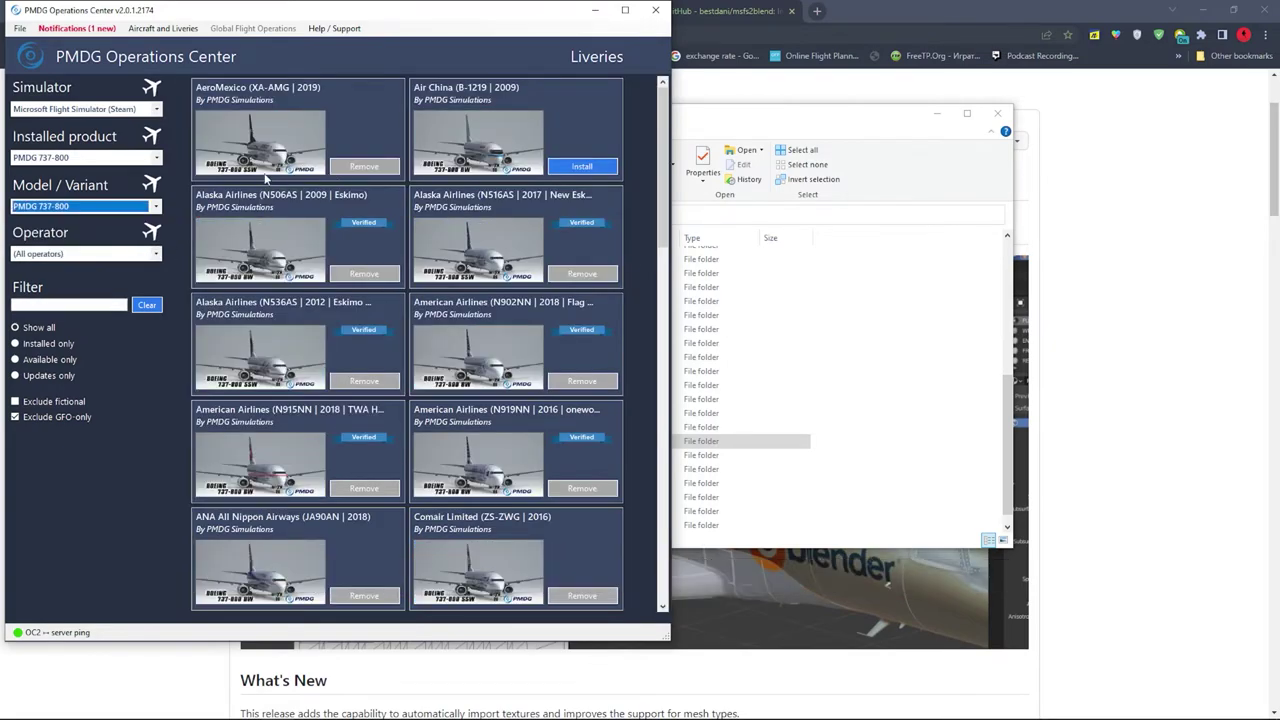
# Remove and reinstall the AeroMexico (XA-AMG | 2019) livery to update the layout JSON file.
pyautogui.click(359, 167)
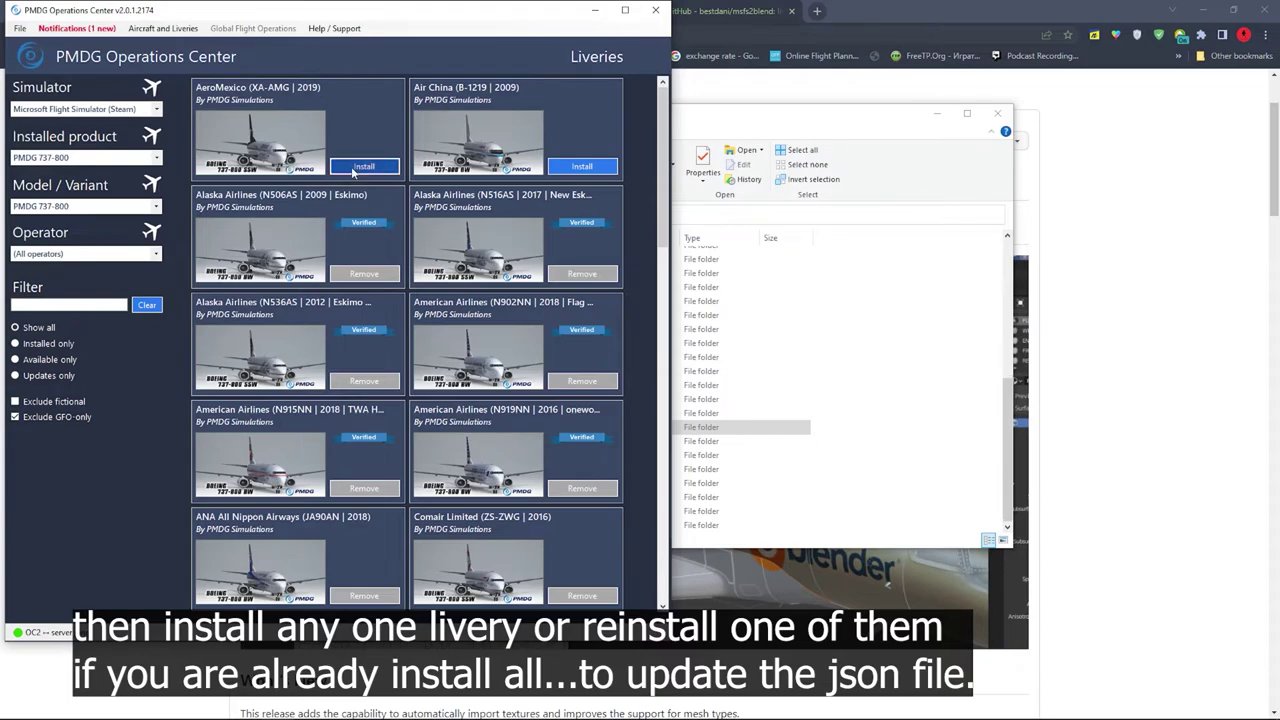
pyautogui.click(365, 168)
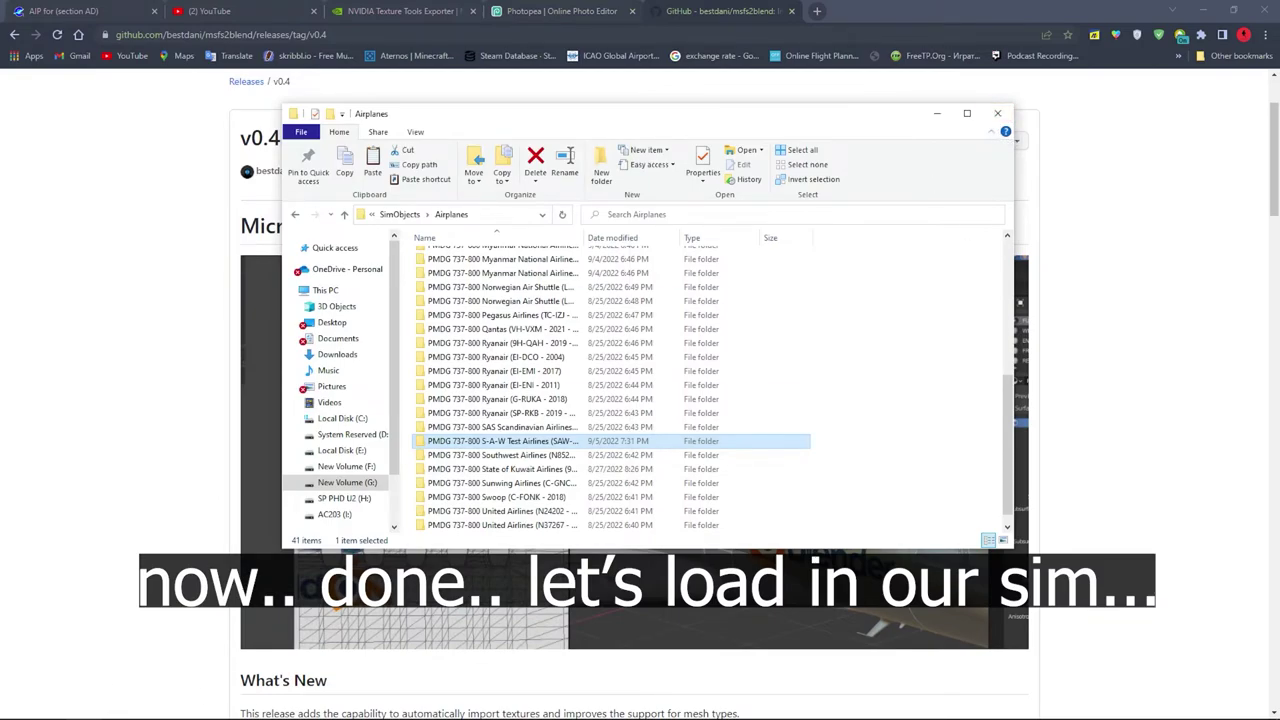
# Look up S-A-W Test Airlines (SAW-69) among the installed liveries in Livery Utilities, then minimize PMDG Operations Center.
pyautogui.click(278, 707)
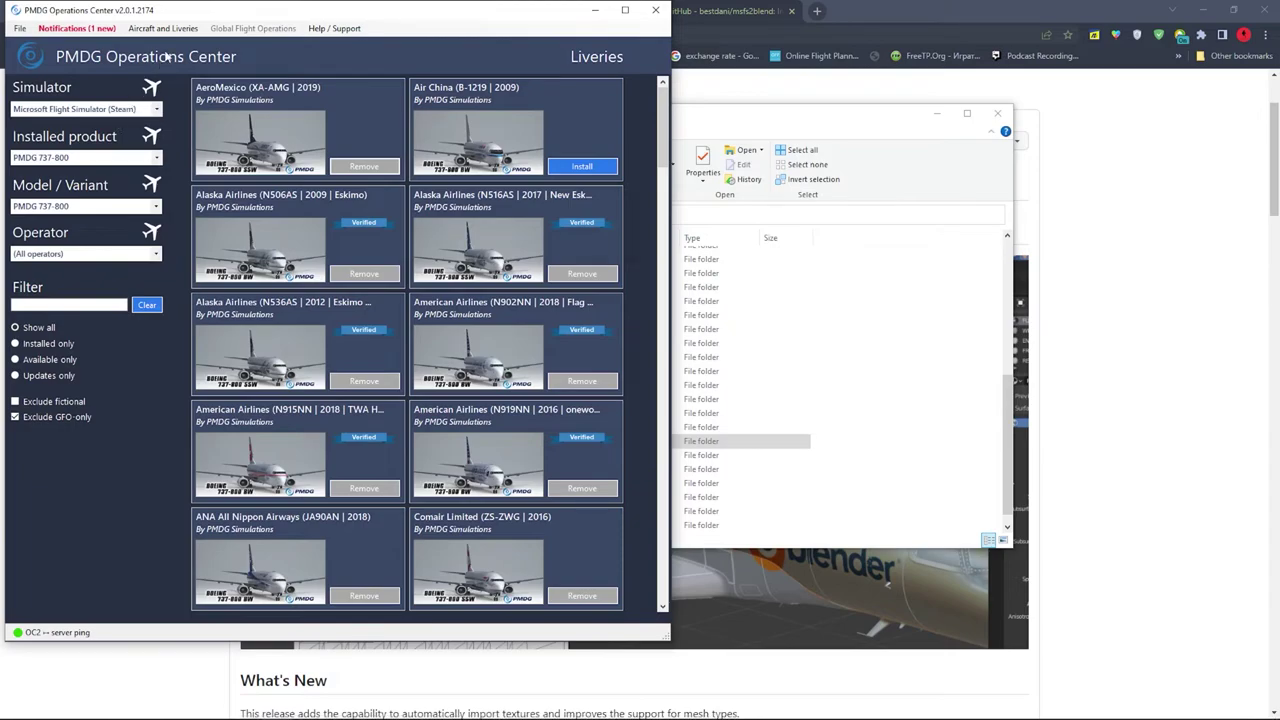
pyautogui.click(163, 28)
pyautogui.click(172, 80)
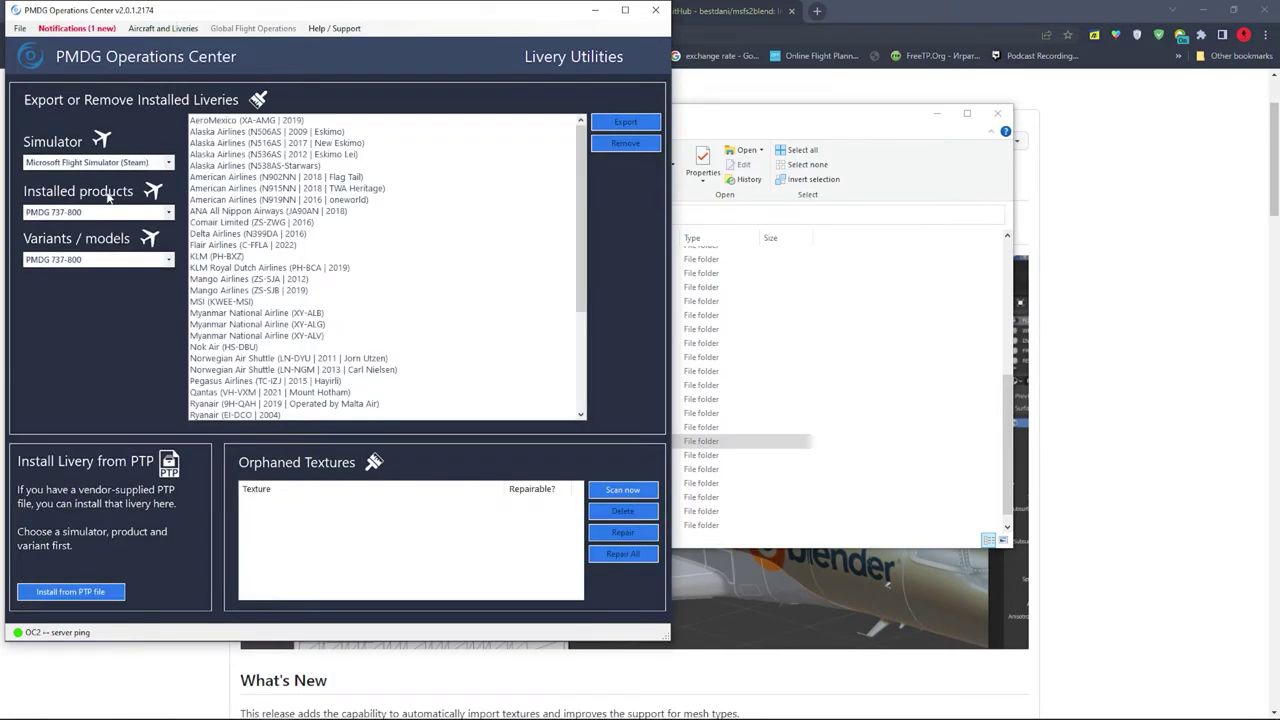
pyautogui.click(288, 291)
pyautogui.scroll(-5, 275, 310)
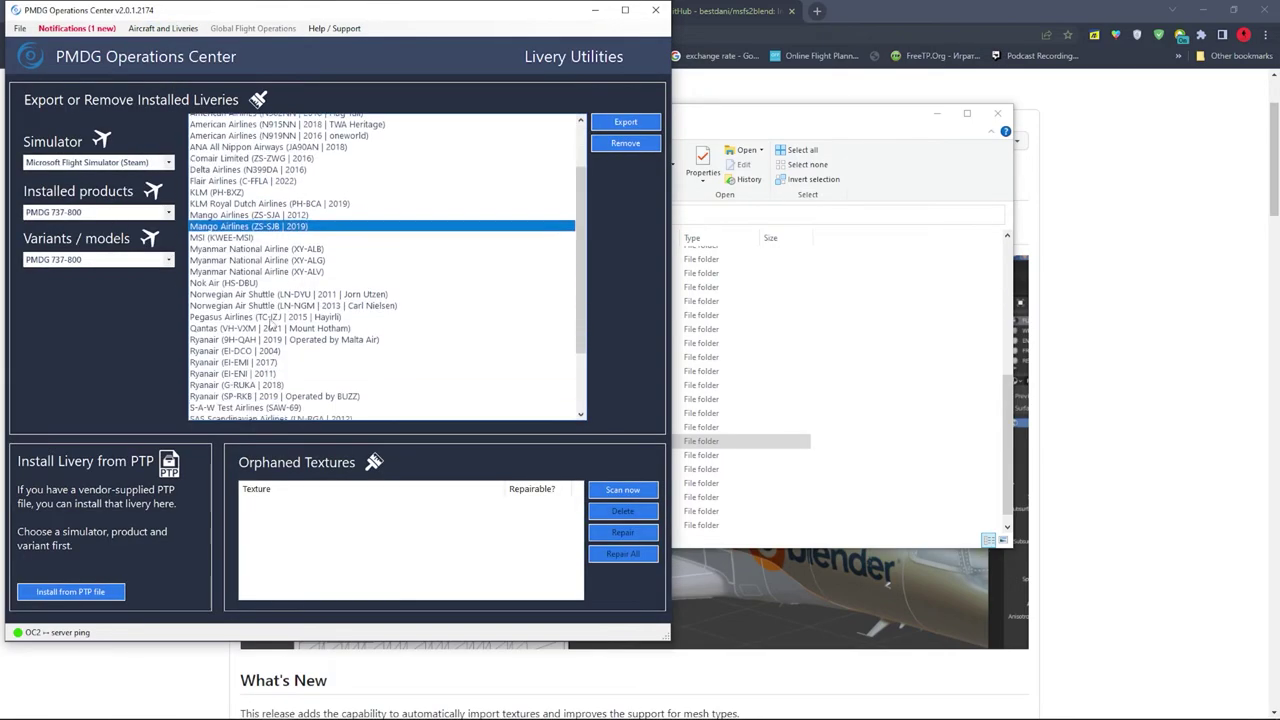
pyautogui.click(245, 313)
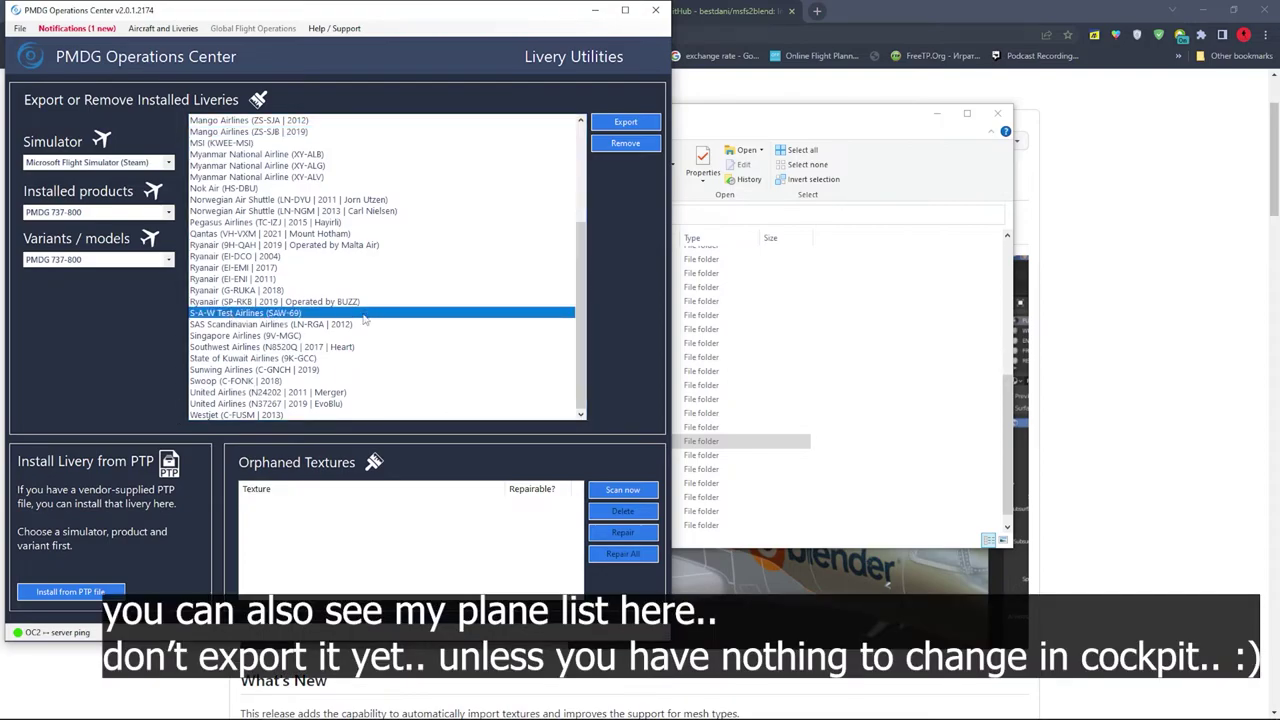
pyautogui.click(595, 10)
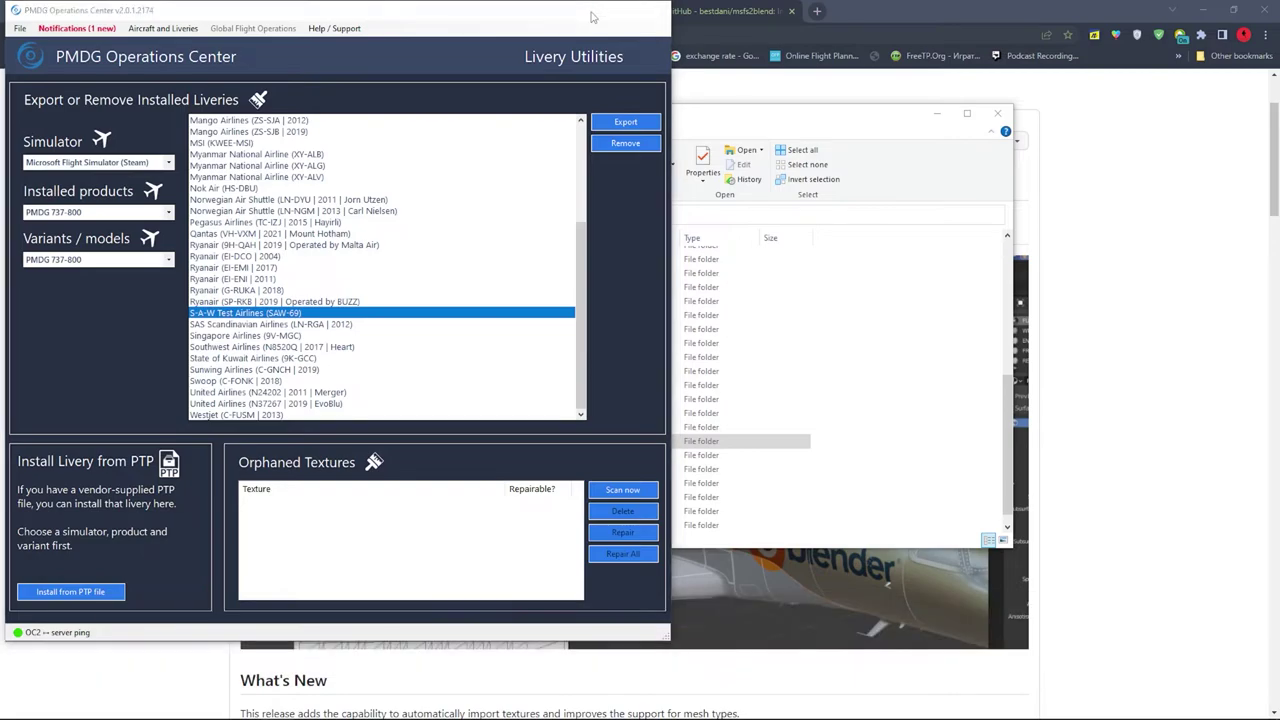
# Close PMDG Operations Center and the browser tabs with the msfs2blend GitHub page and Photopea.
pyautogui.click(663, 10)
pyautogui.click(793, 11)
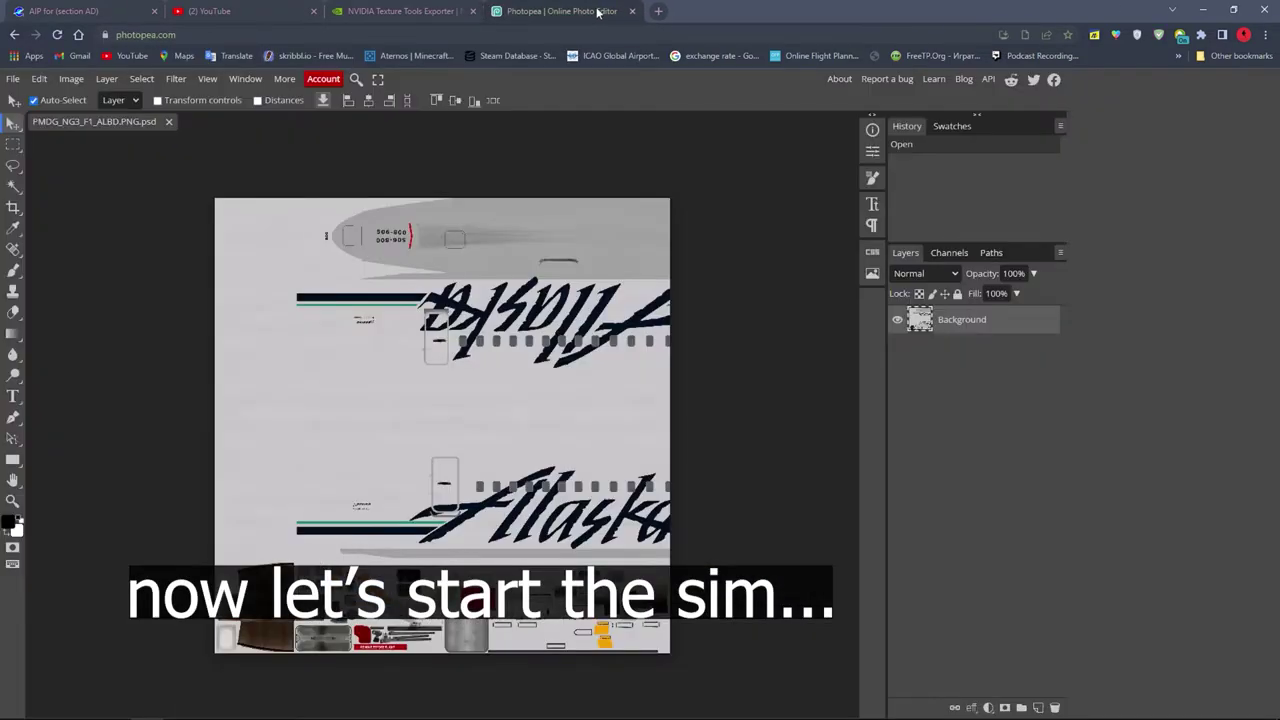
pyautogui.click(632, 11)
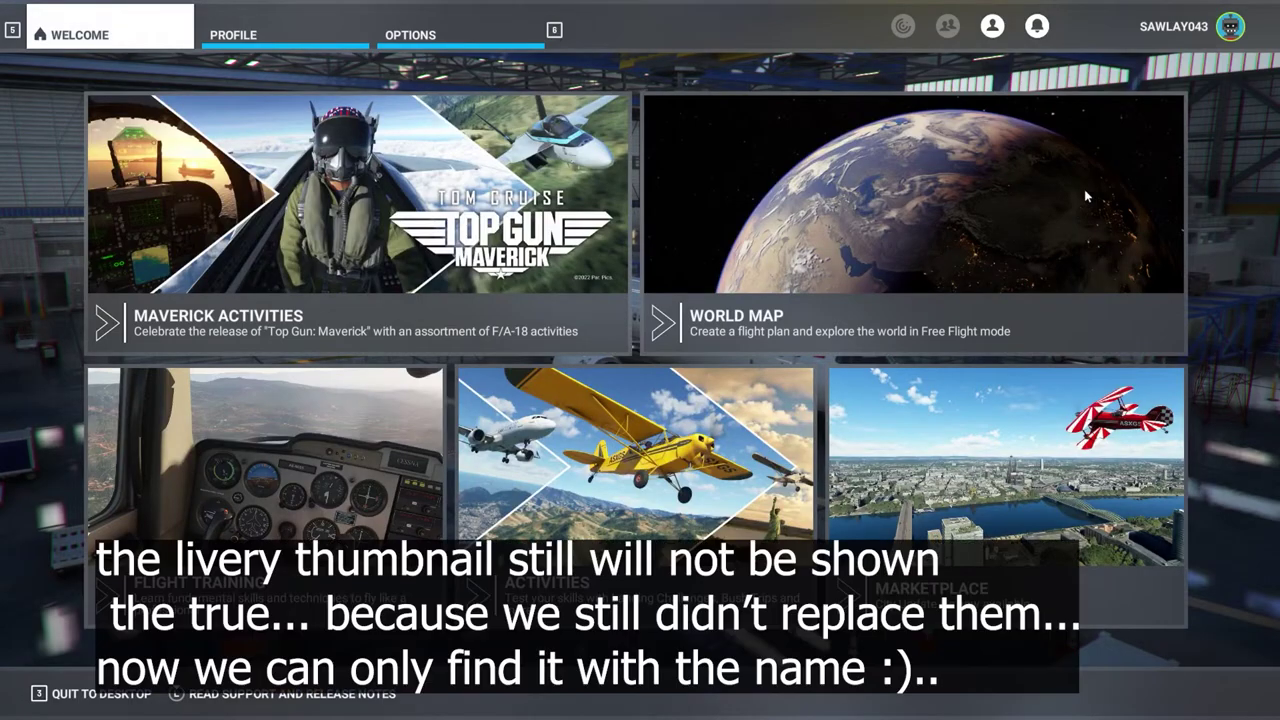
# Open the World Map in the flight simulator and bring up the livery selection for the Boeing 737-800.
pyautogui.click(986, 254)
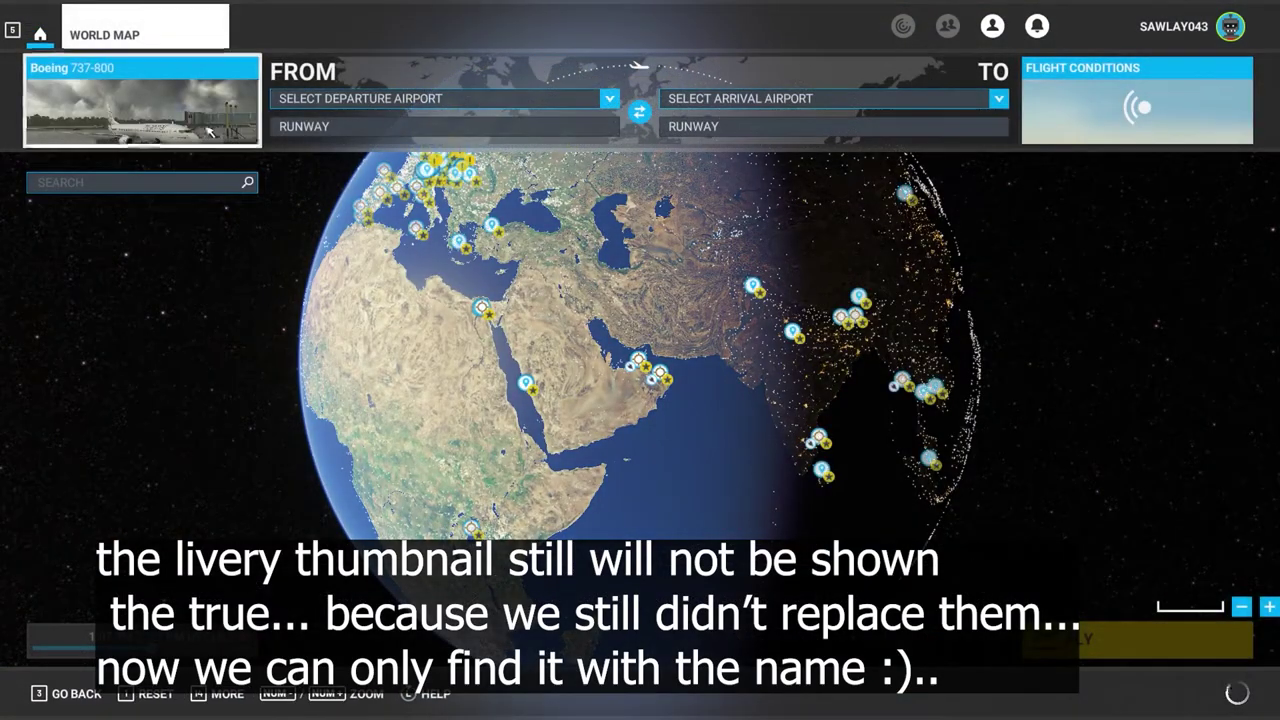
pyautogui.click(204, 130)
pyautogui.scroll(-3, 500, 310)
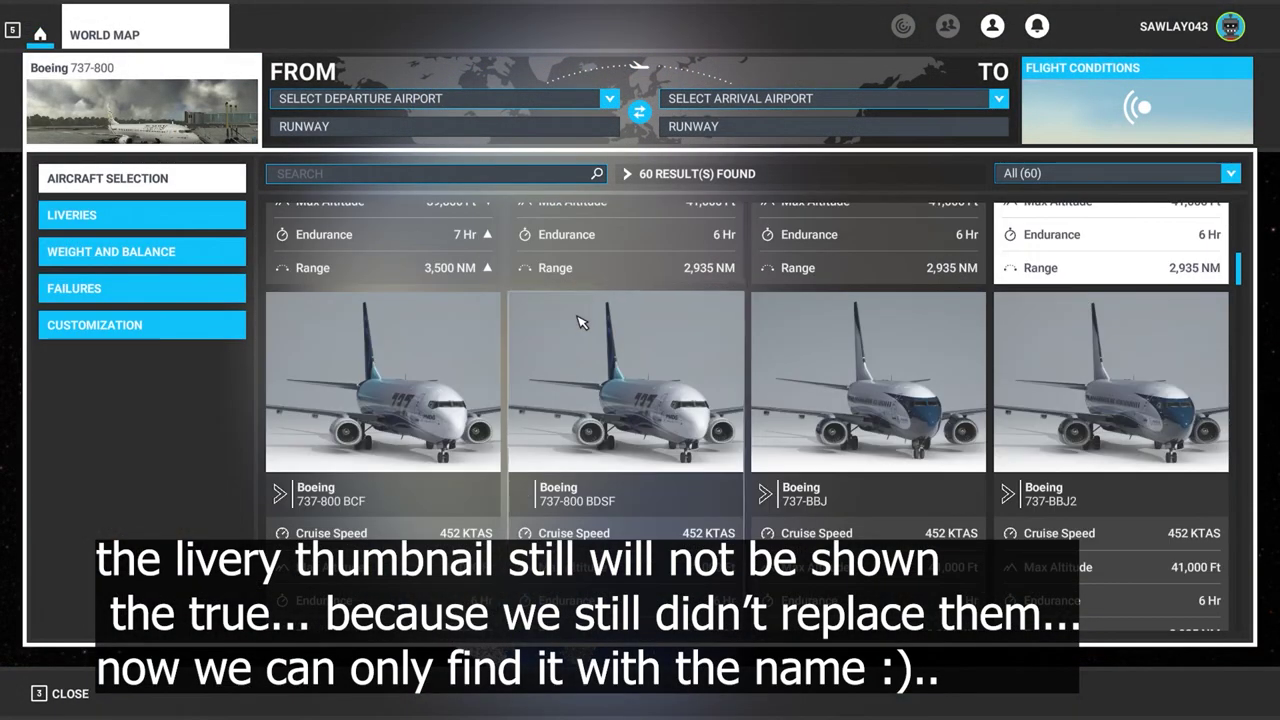
pyautogui.click(94, 214)
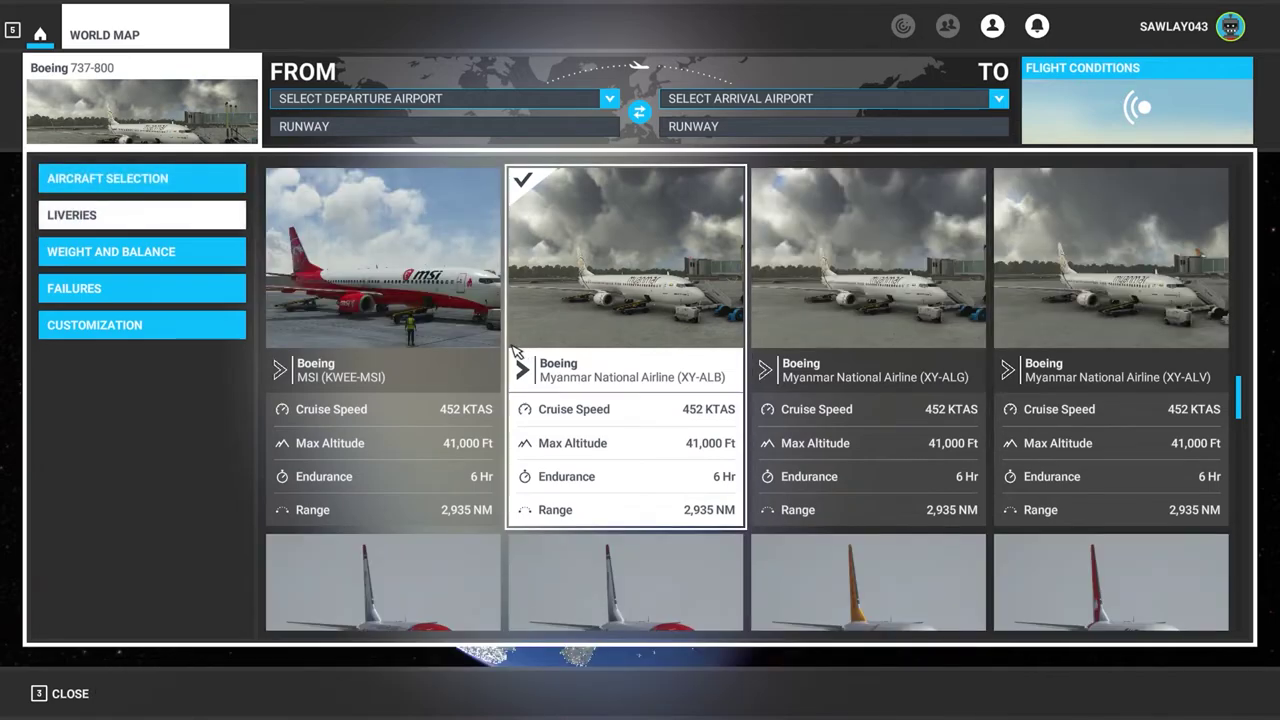
# Find and select the S-A-W Test Airlines (SAW-69) livery for the flight, and close the aircraft selection.
pyautogui.scroll(2, 520, 365)
pyautogui.scroll(-4, 573, 368)
pyautogui.scroll(2, 575, 360)
pyautogui.scroll(2, 573, 358)
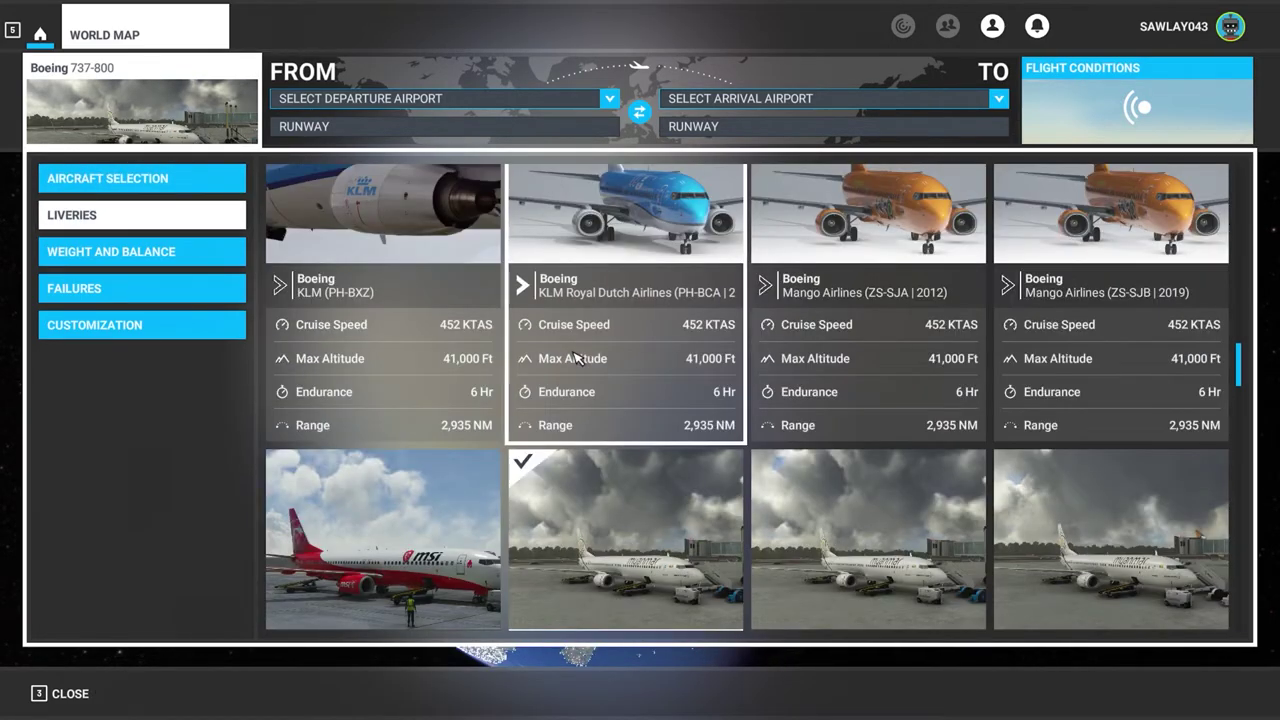
pyautogui.scroll(-5, 575, 358)
pyautogui.scroll(-4, 575, 358)
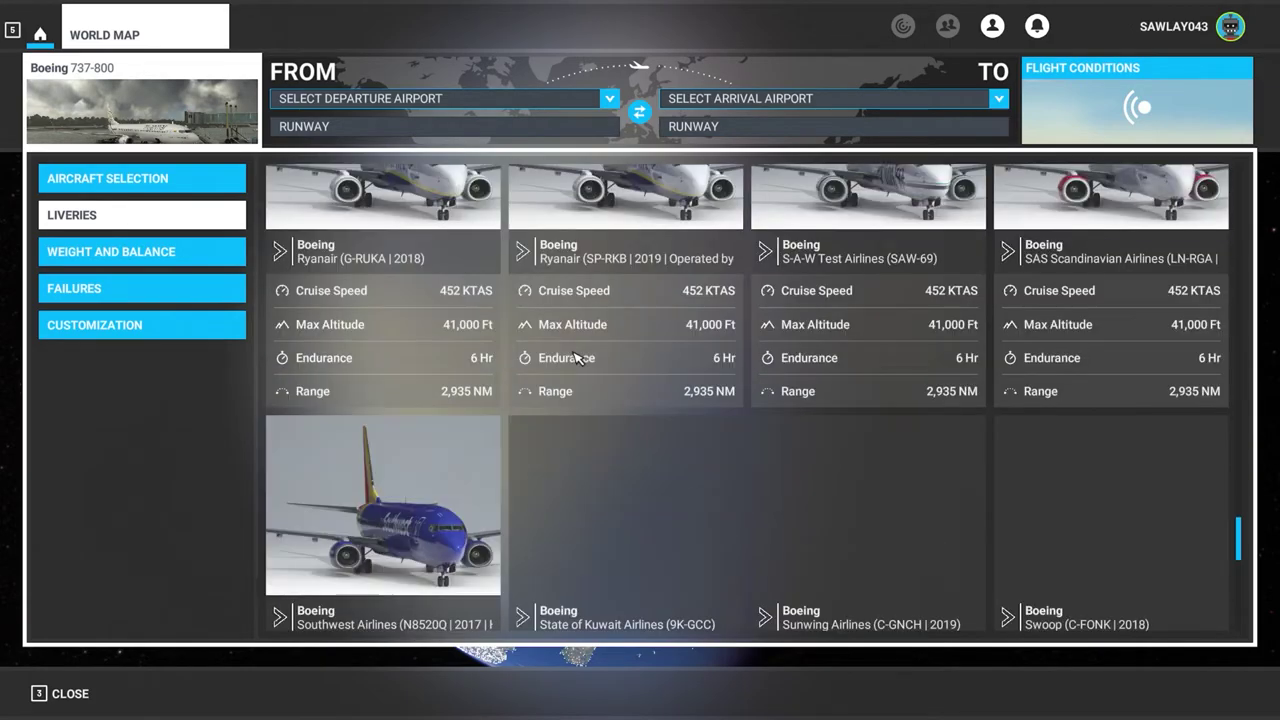
pyautogui.scroll(-3, 380, 433)
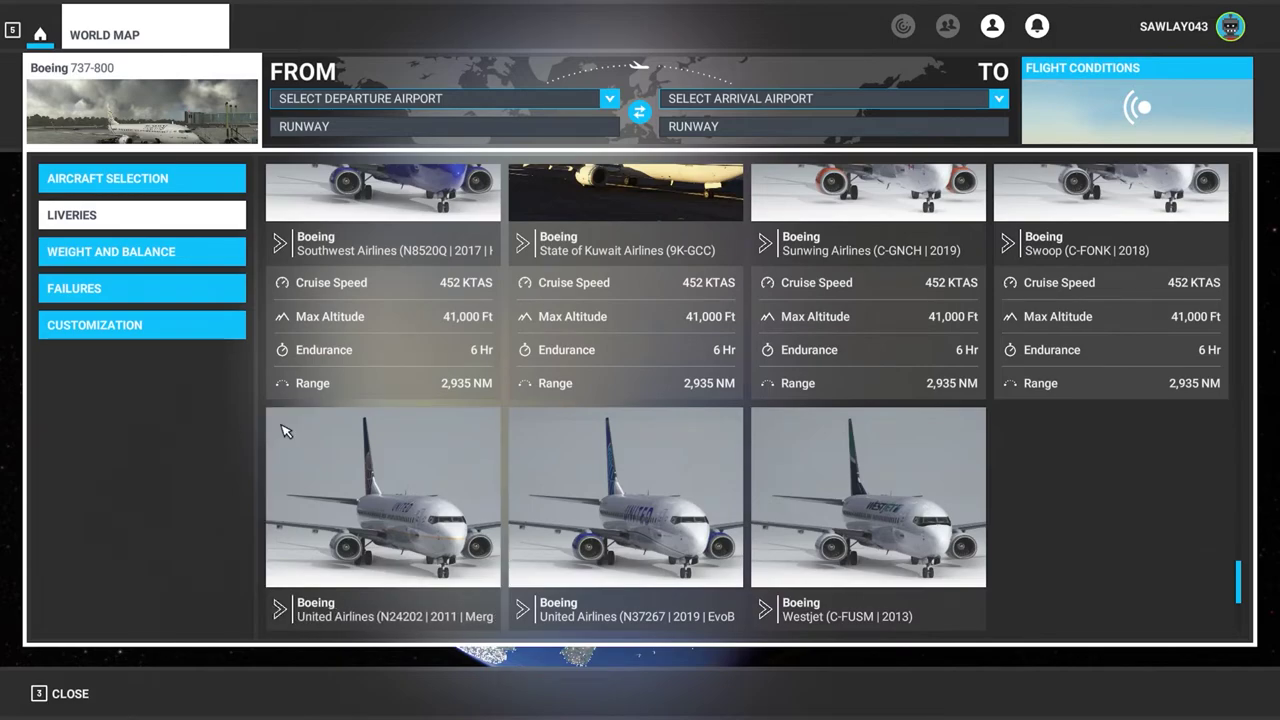
pyautogui.scroll(3, 1060, 470)
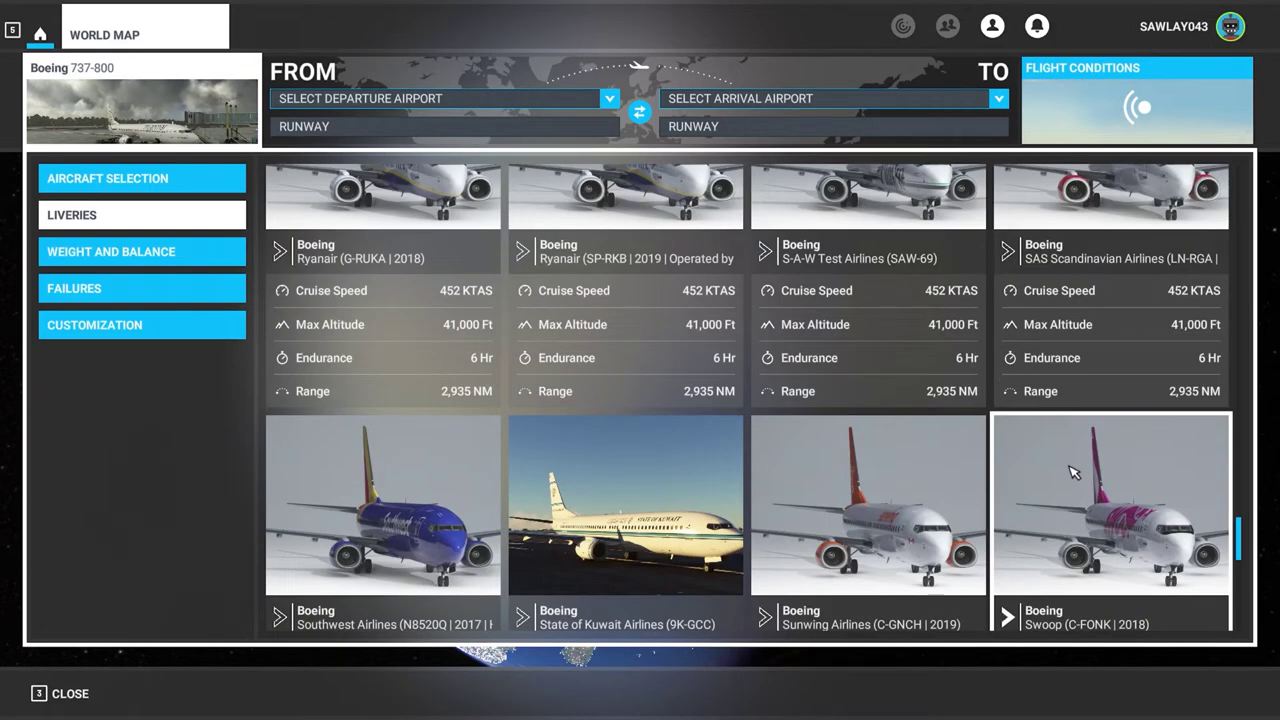
pyautogui.scroll(3, 1070, 470)
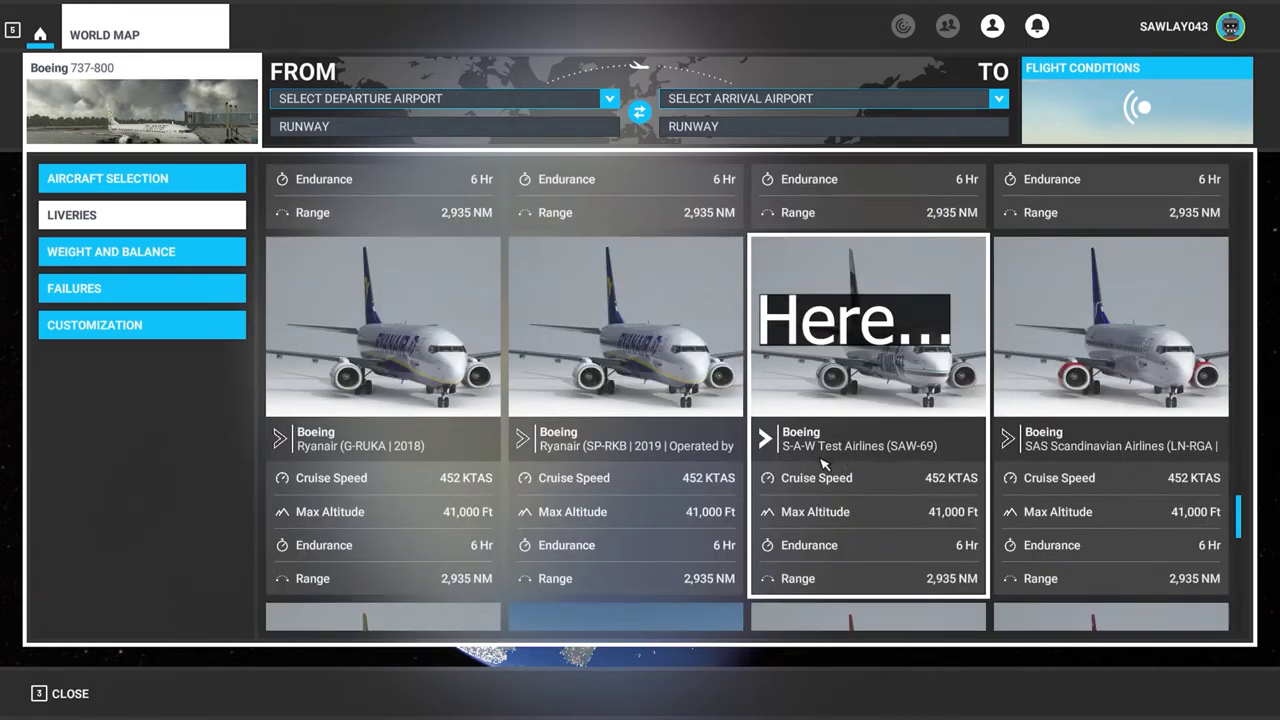
pyautogui.click(810, 452)
pyautogui.scroll(-1, 838, 424)
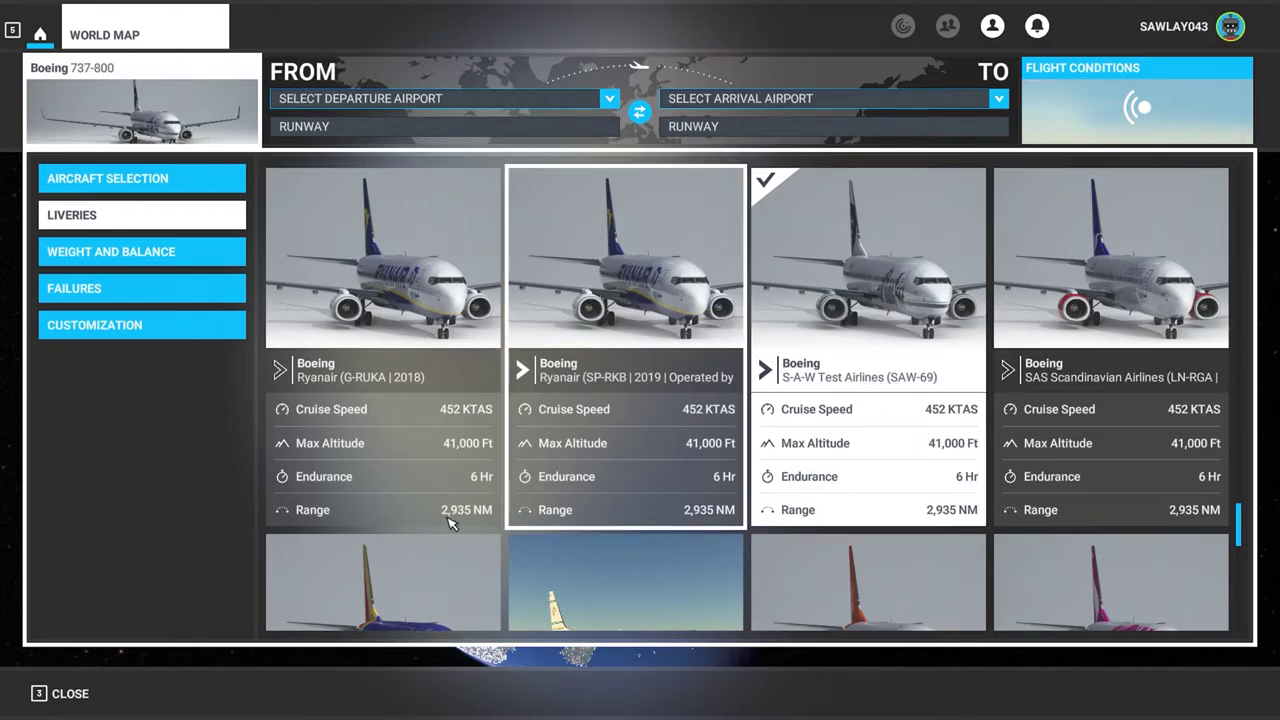
pyautogui.click(68, 693)
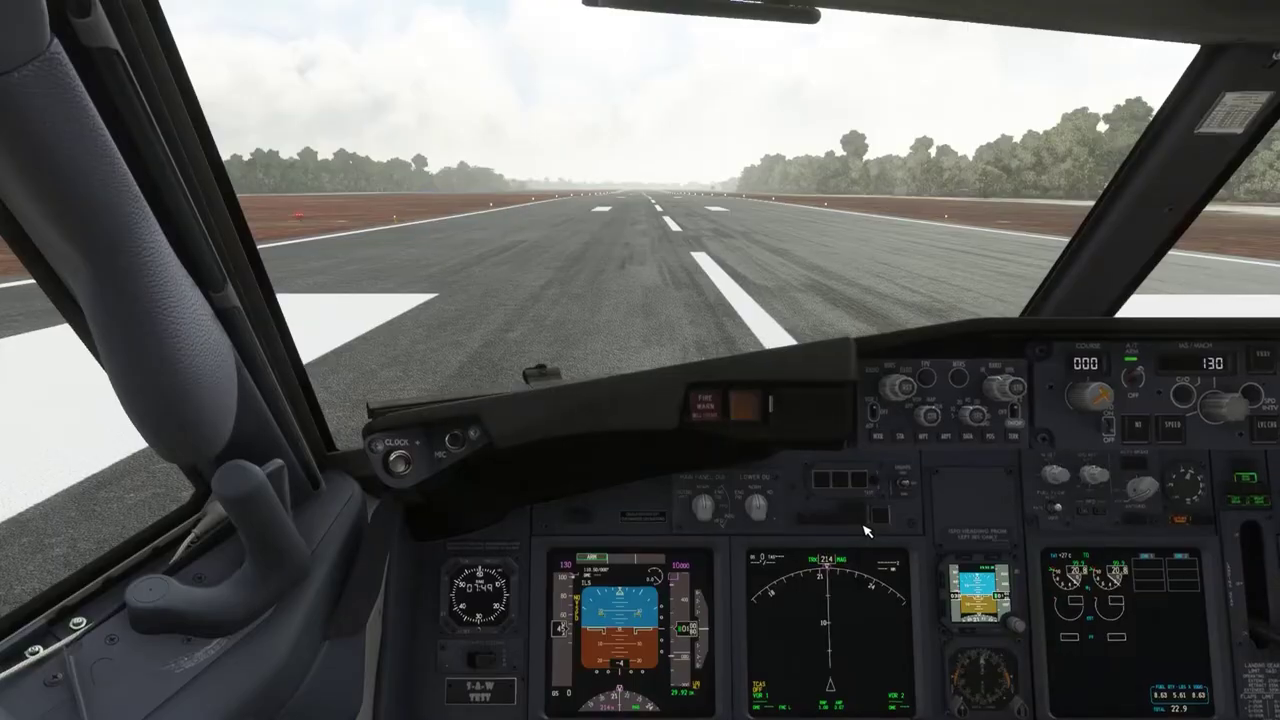
# Switch to the external camera and inspect the SAW-69 livery on the nose, fuselage, engines and tail.
pyautogui.press('End')
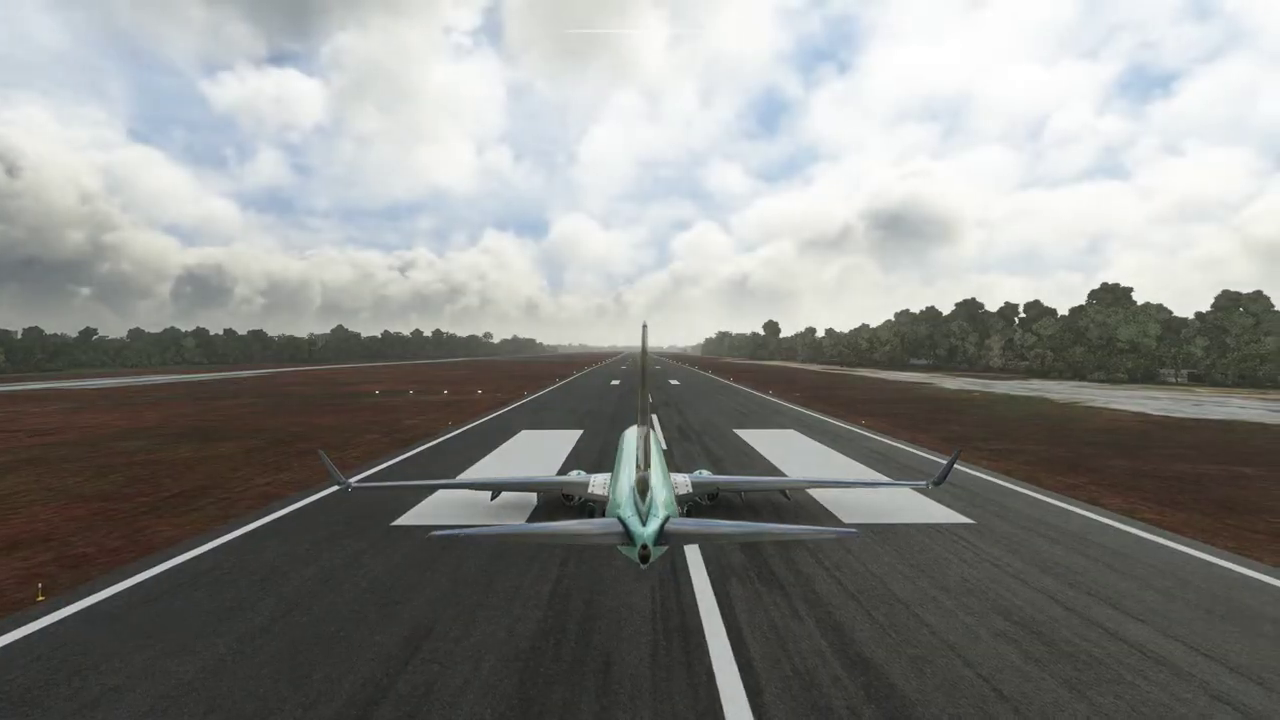
pyautogui.moveTo(852, 528); pyautogui.dragTo(820, 529, button='right')
pyautogui.scroll(3, 822, 525)
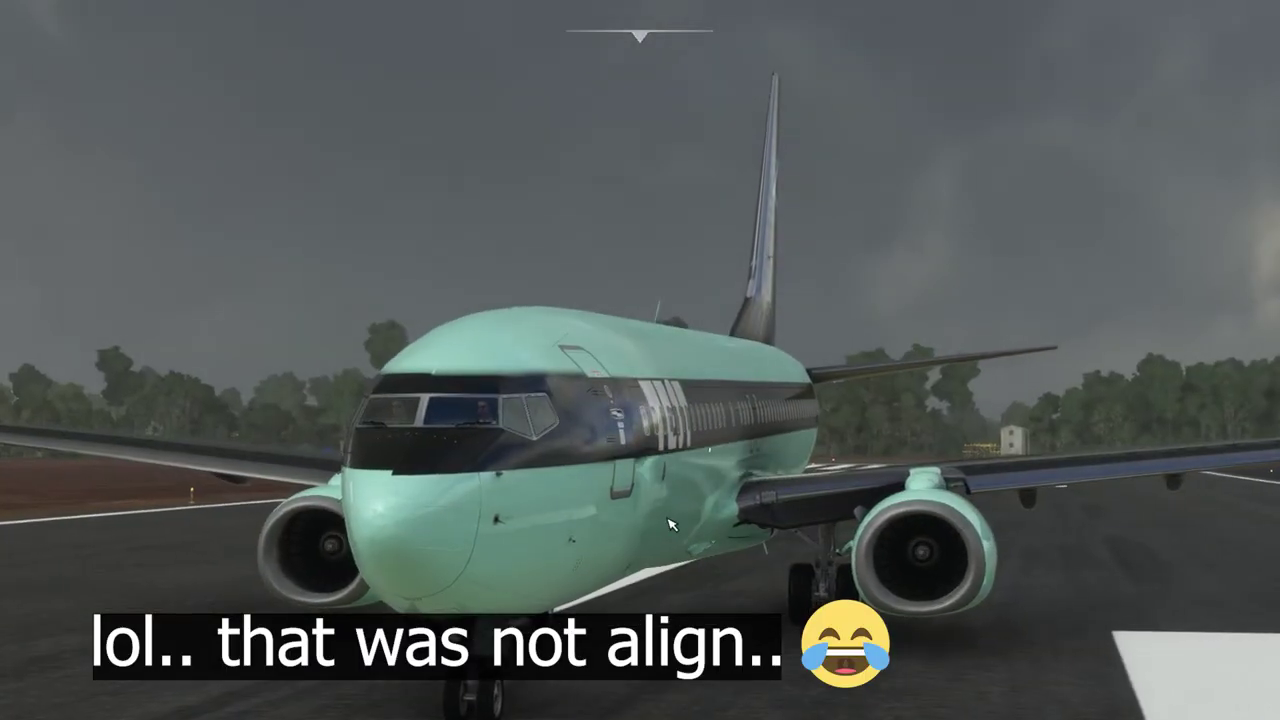
pyautogui.scroll(-5, 671, 523)
pyautogui.moveTo(671, 523); pyautogui.dragTo(465, 566, button='right')
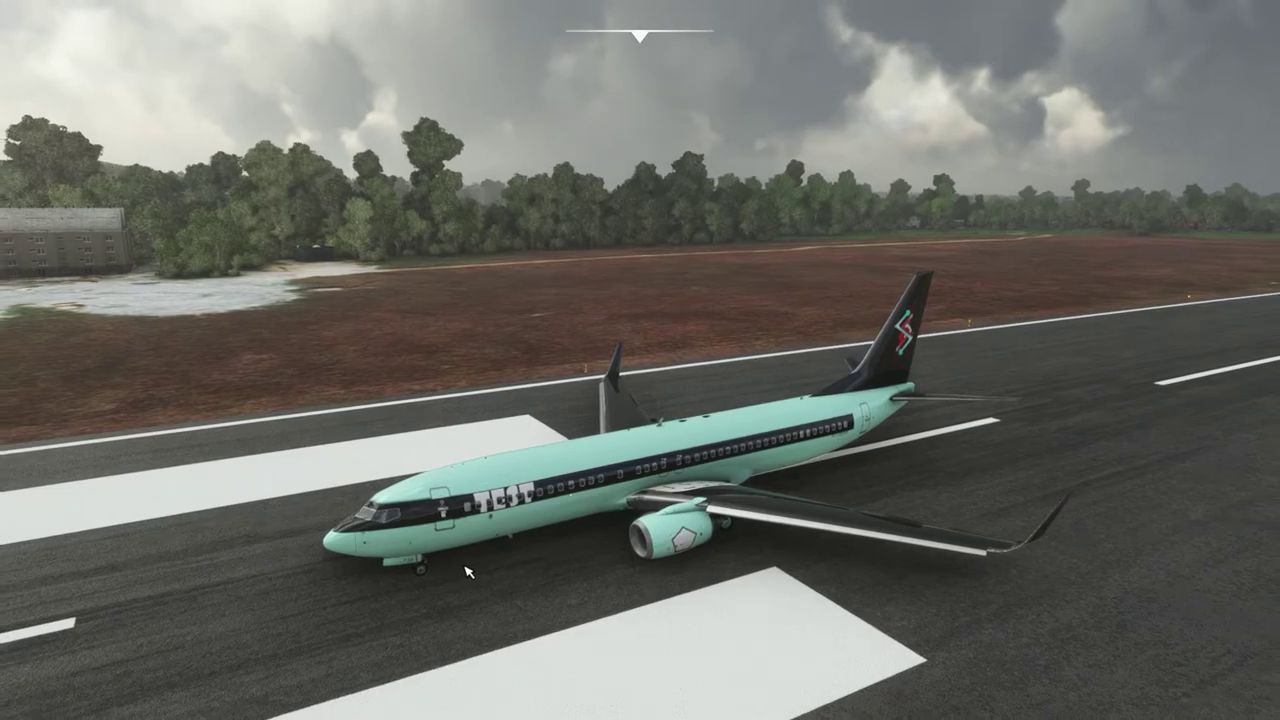
# Return to the cockpit and examine the landing light switches on the overhead panel.
pyautogui.press('End')
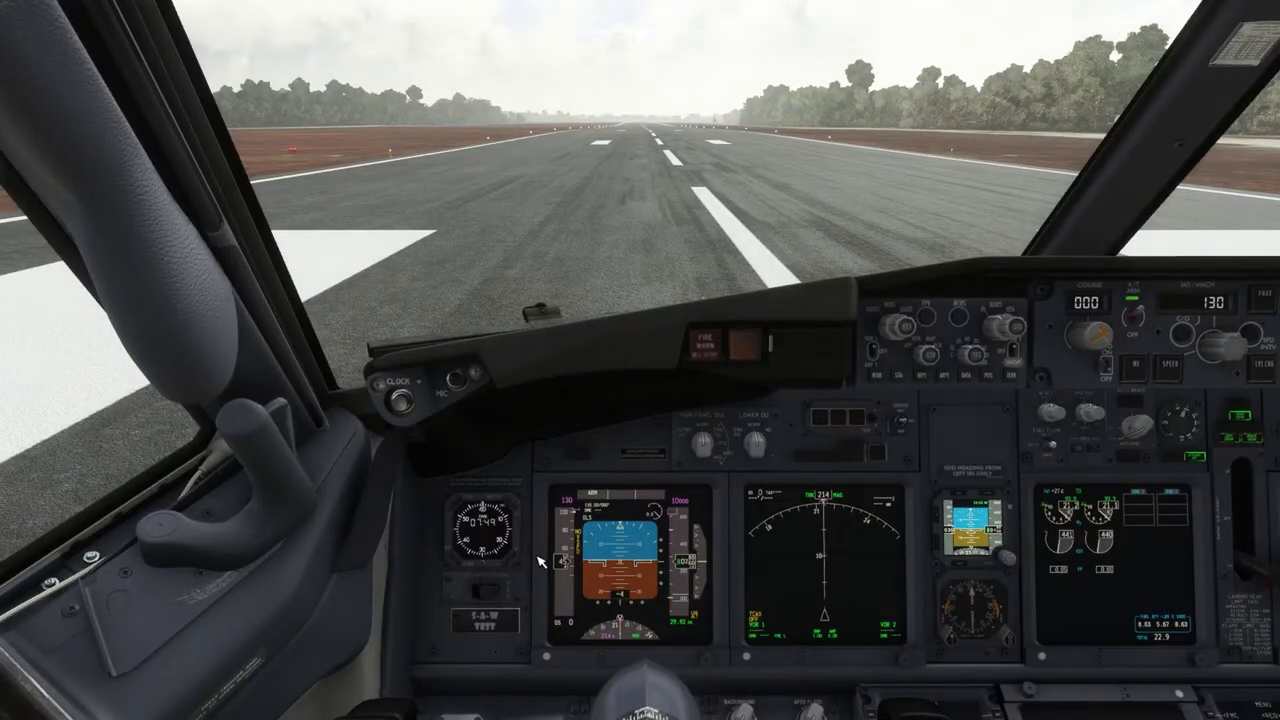
pyautogui.moveTo(541, 562); pyautogui.dragTo(662, 386, button='right')
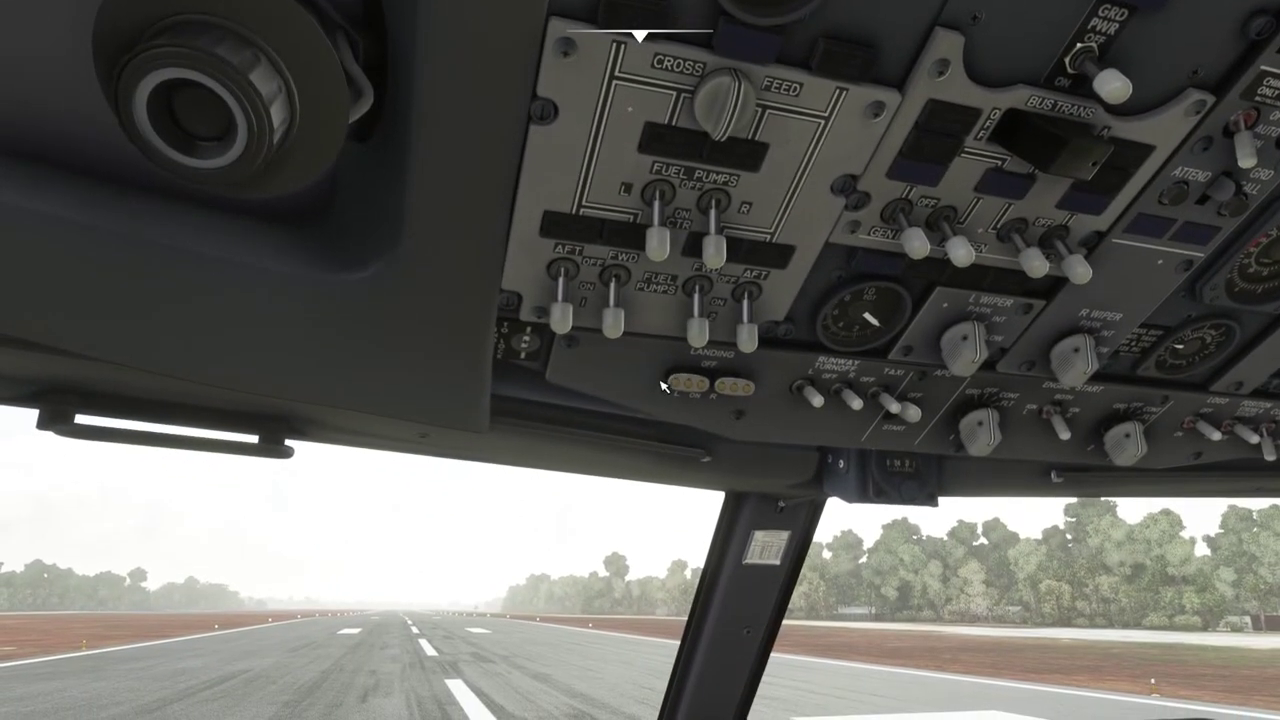
pyautogui.click(682, 384)
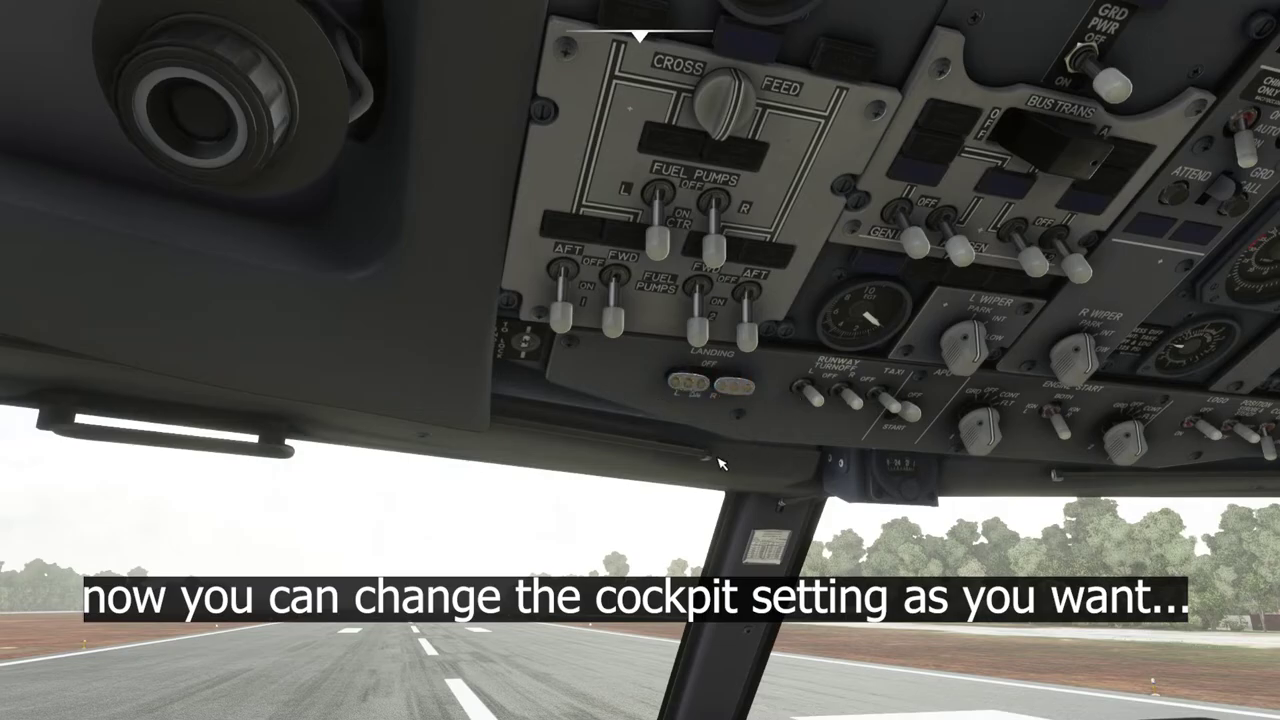
pyautogui.moveTo(720, 463); pyautogui.dragTo(655, 415, button='right')
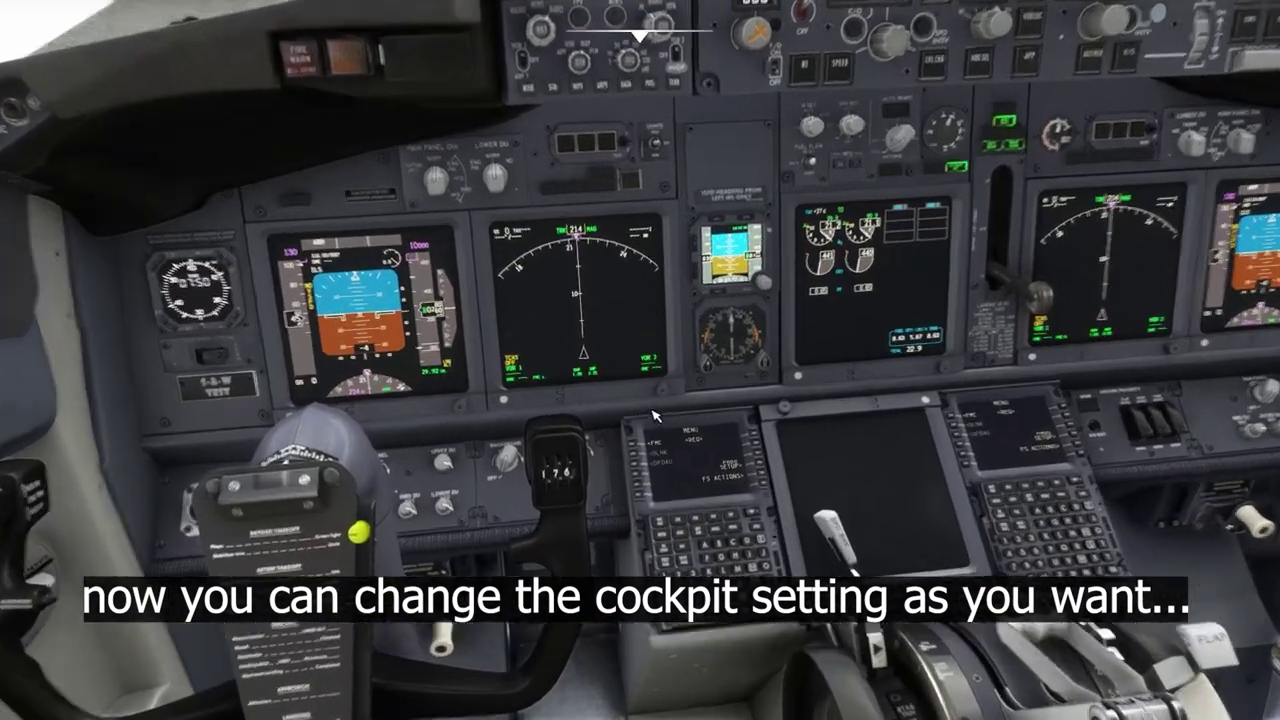
# Open the Aircraft page of PMDG Setup on the CDU, and the aircraft's Customization page in the World Map.
pyautogui.scroll(5, 655, 415)
pyautogui.moveTo(663, 371); pyautogui.dragTo(651, 377, button='right')
pyautogui.moveTo(654, 460); pyautogui.dragTo(419, 450, button='right')
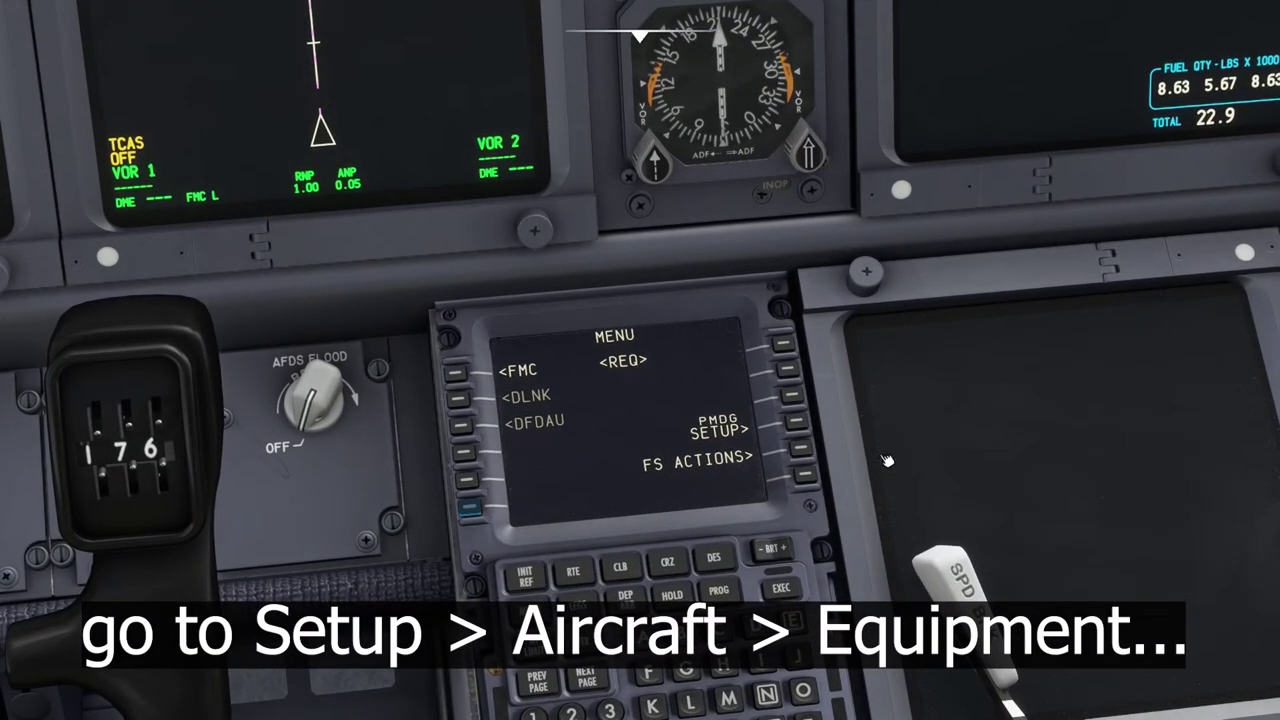
pyautogui.click(800, 424)
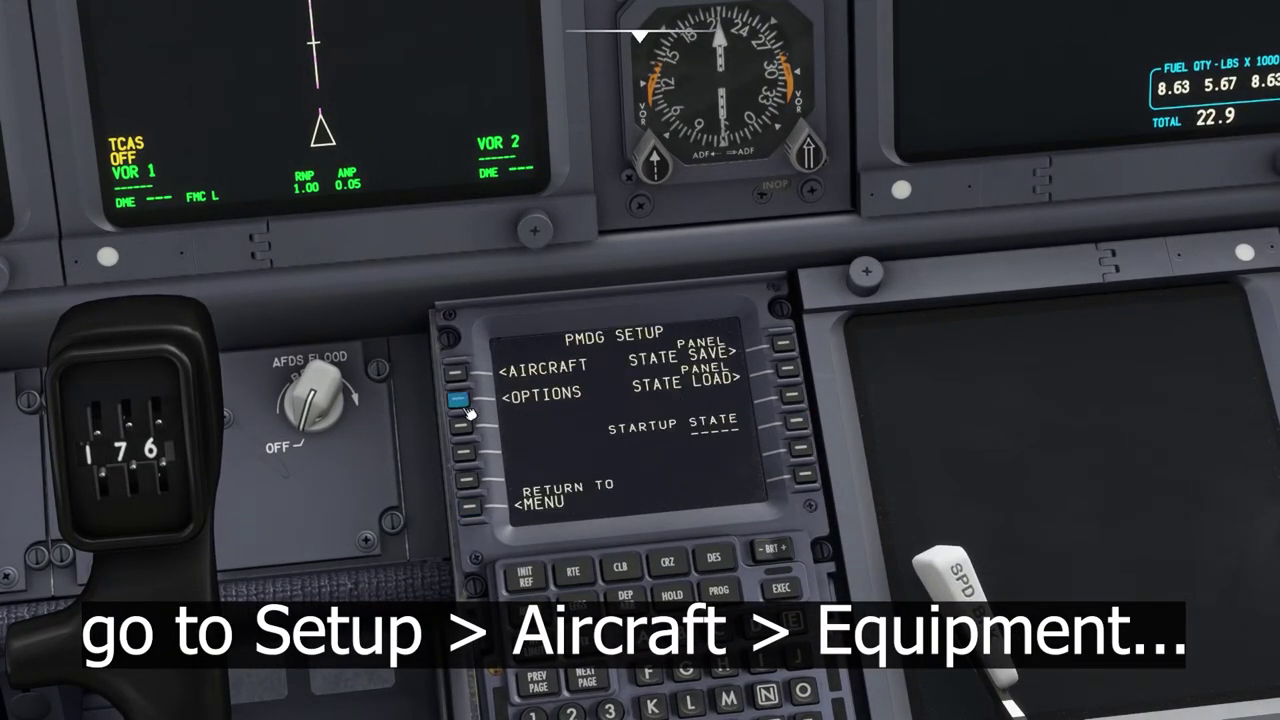
pyautogui.click(456, 375)
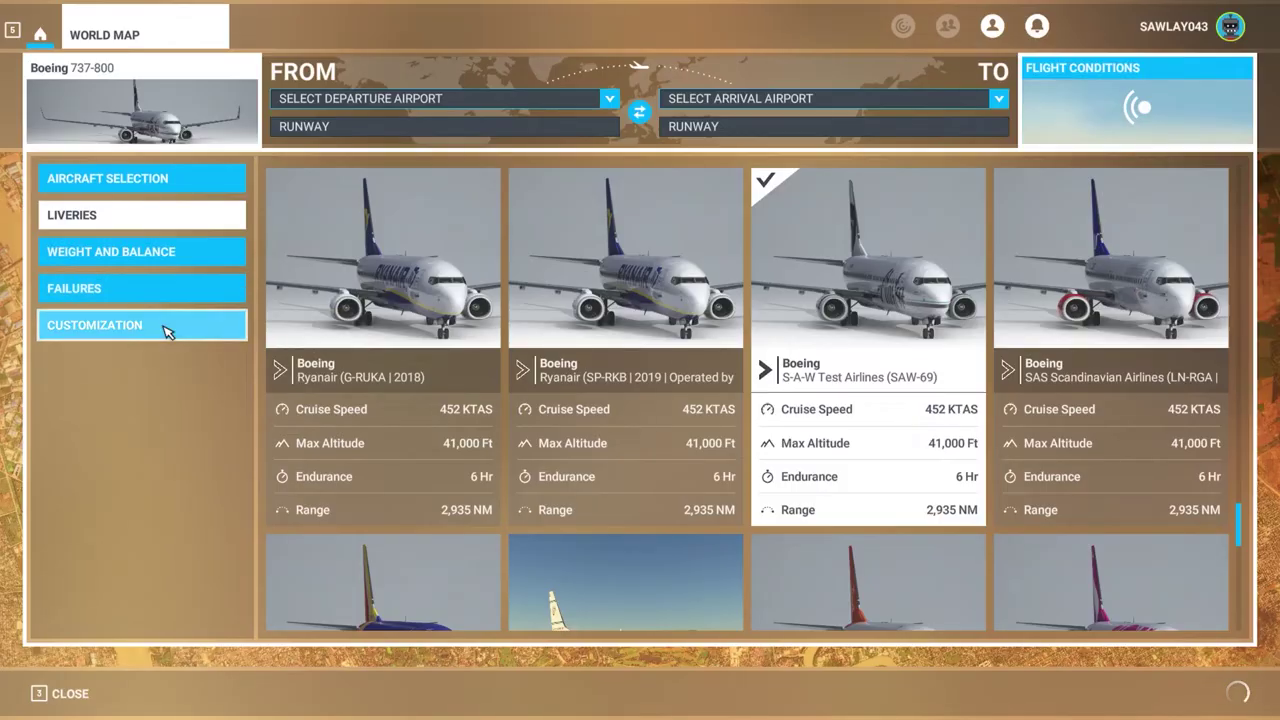
pyautogui.click(162, 327)
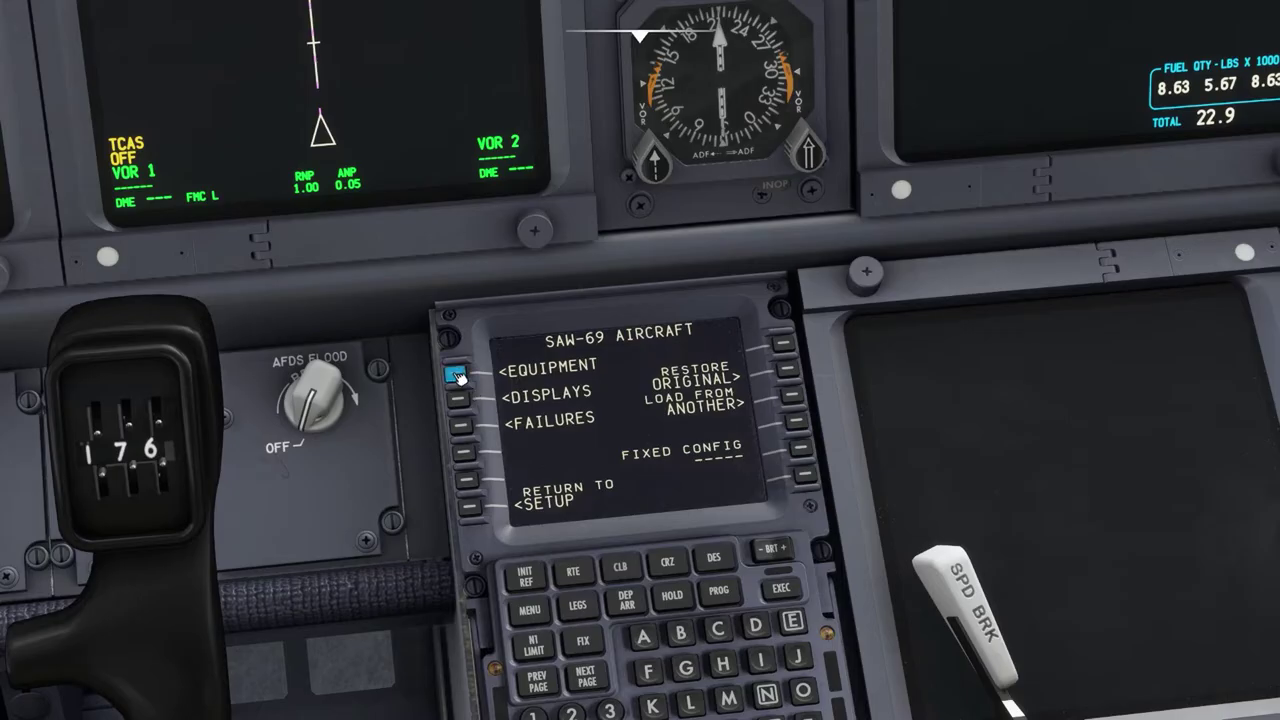
# Open the aircraft's Equipment pages on the CDU and cycle the WiFi antenna type on OPT EQUIP 3, including 2KU BAND.
pyautogui.click(456, 371)
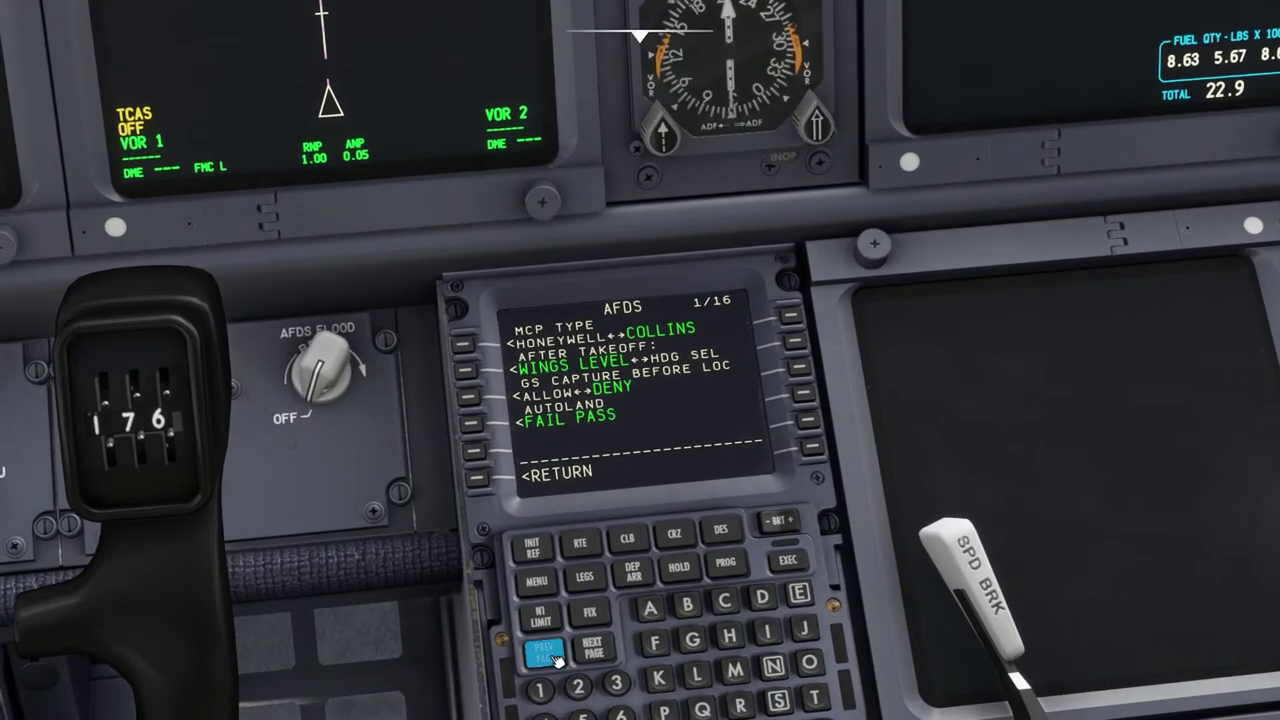
pyautogui.click(545, 652)
pyautogui.click(593, 649)
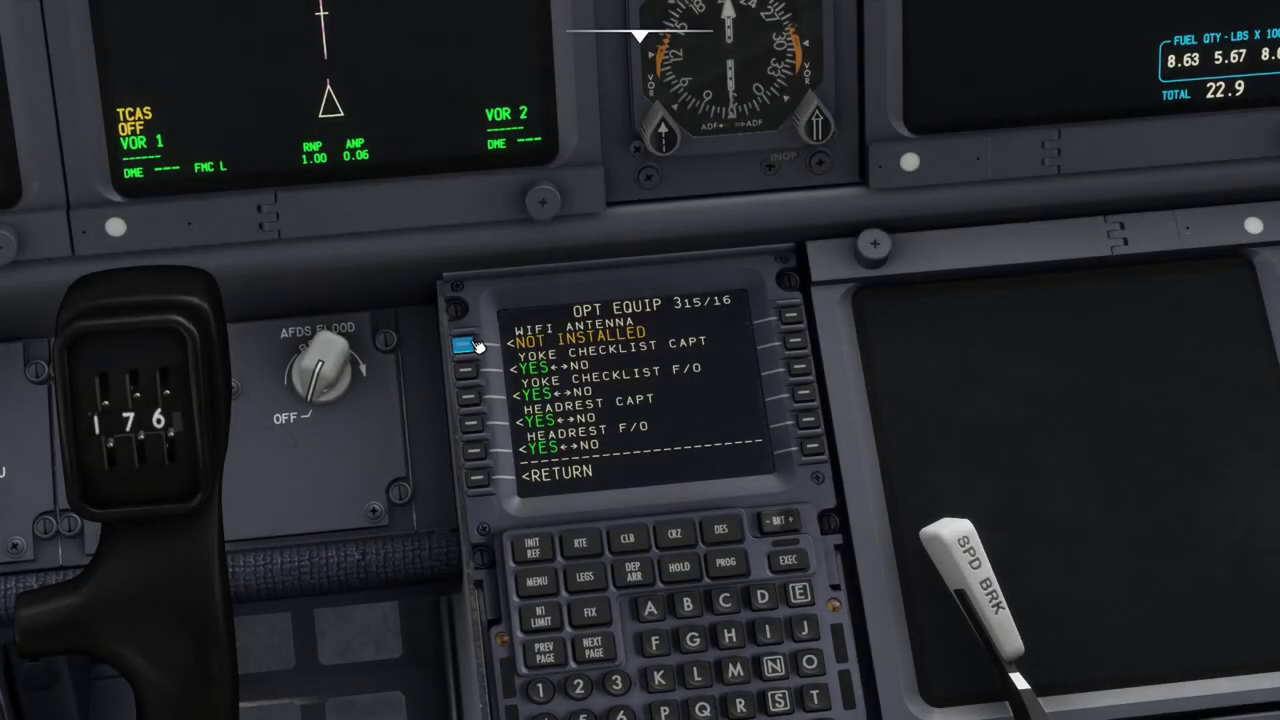
pyautogui.click(465, 346)
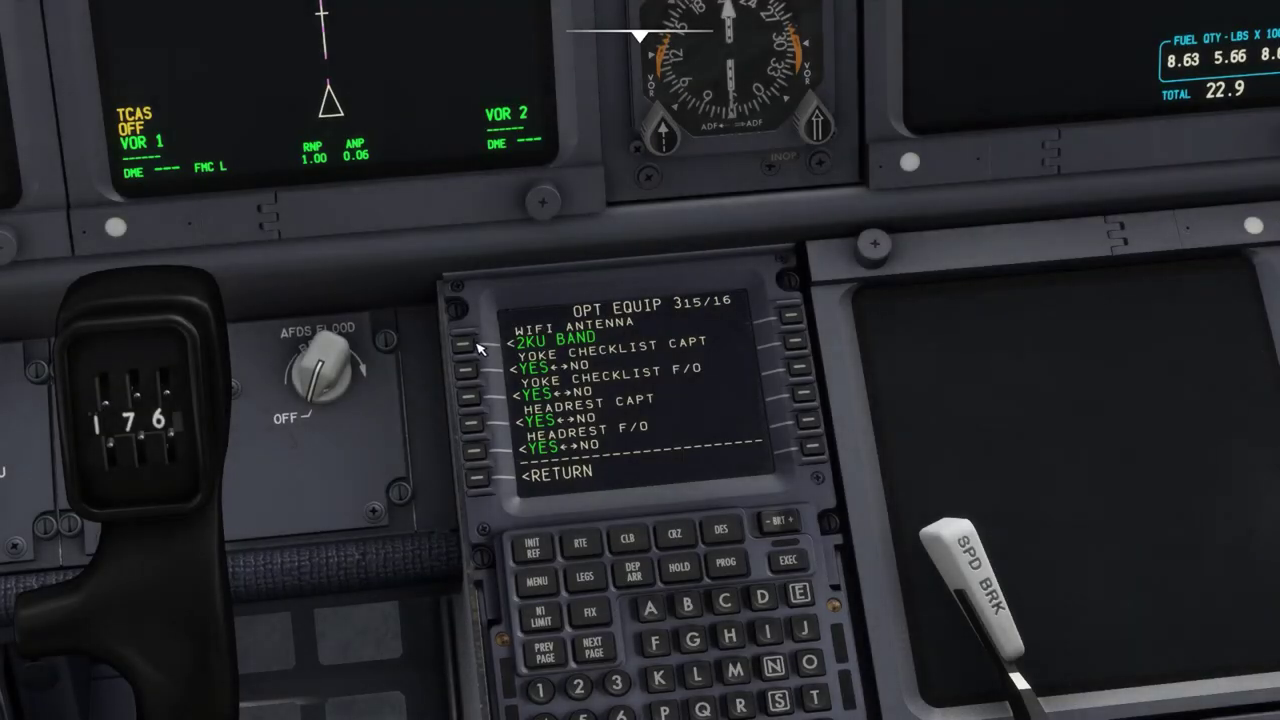
pyautogui.click(463, 346)
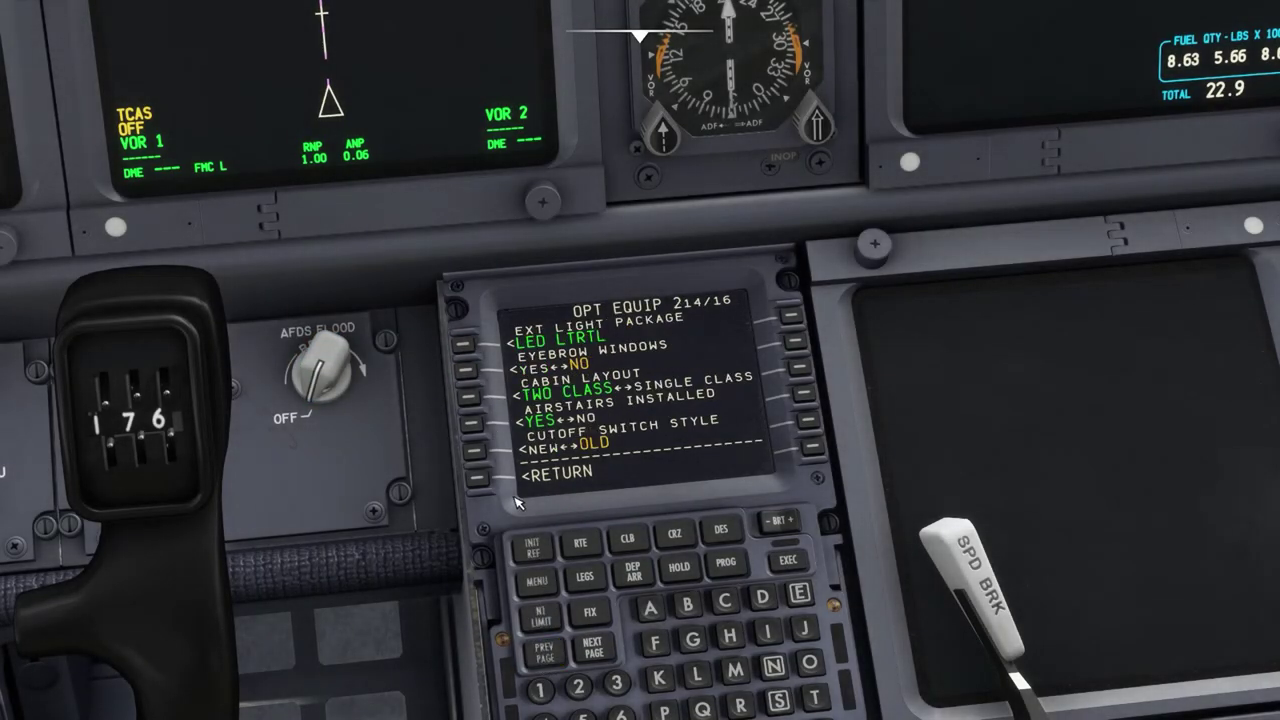
# View the cutoff levers on the throttle quadrant and operate the retractable and fixed landing light switches on the overhead panel.
pyautogui.moveTo(463, 346); pyautogui.dragTo(760, 560, button='right')
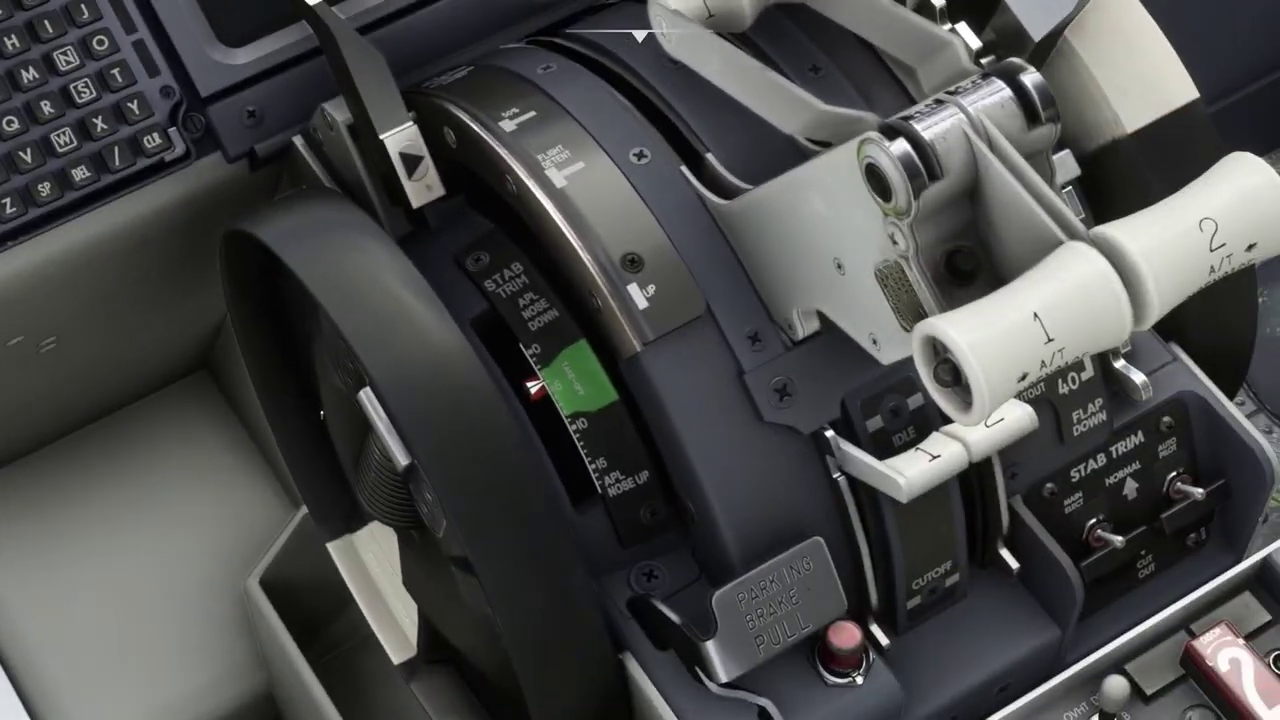
pyautogui.scroll(-4, 406, 414)
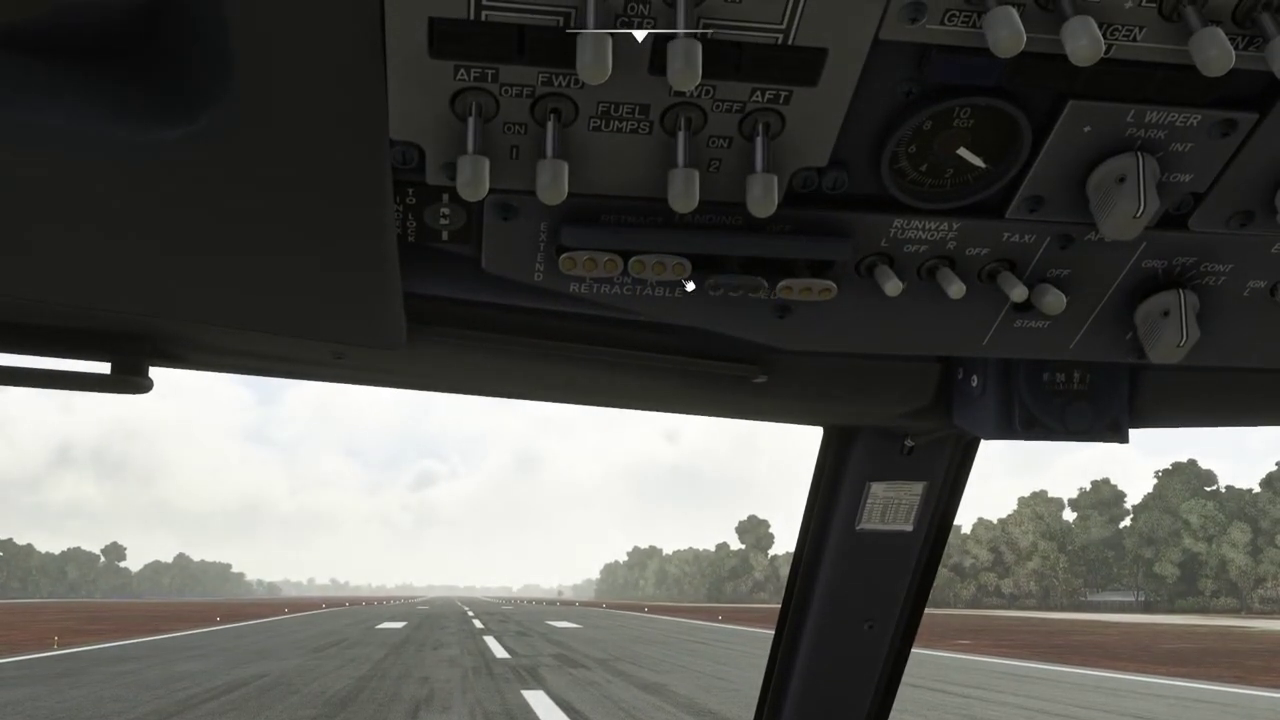
pyautogui.click(655, 278)
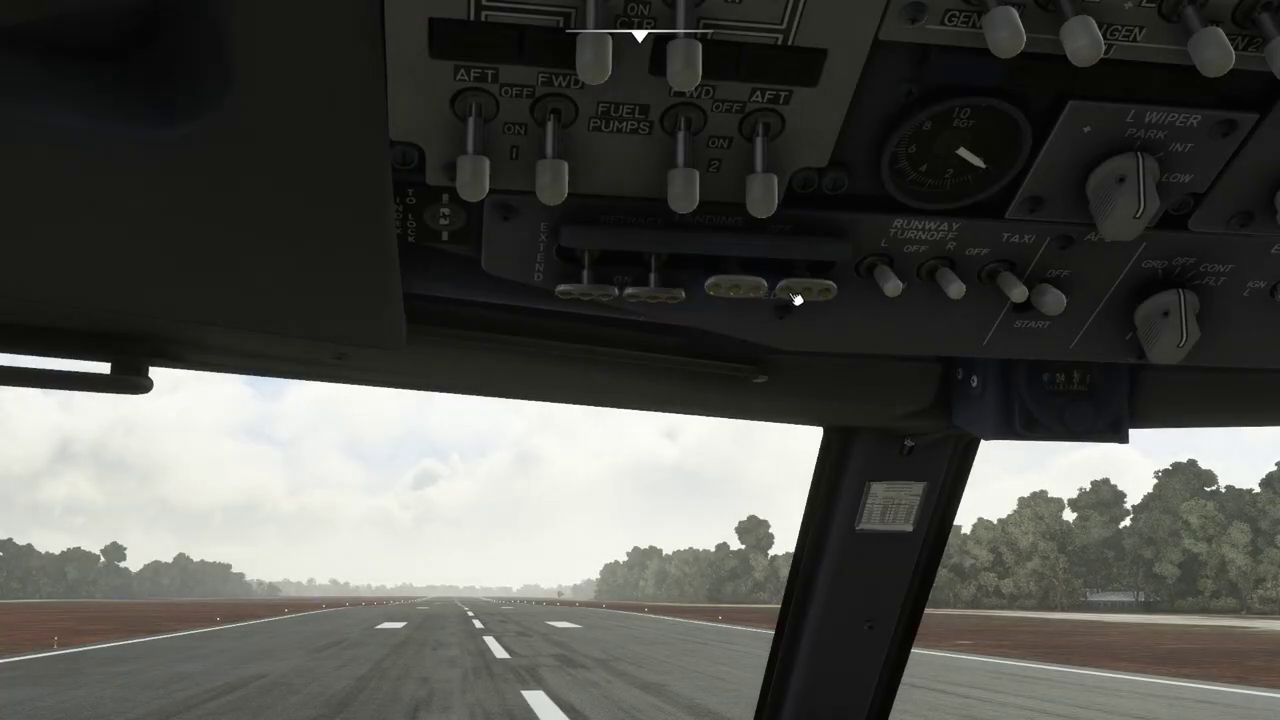
pyautogui.click(795, 296)
pyautogui.click(742, 292)
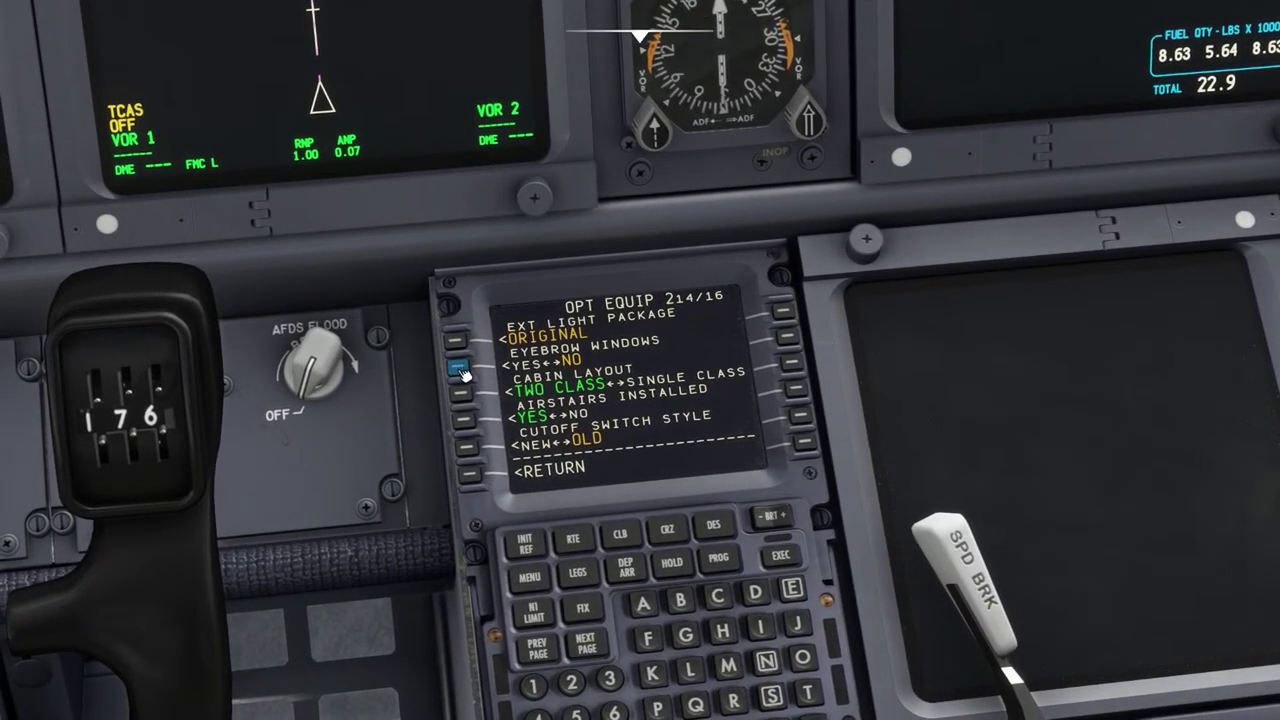
# Page through the CDU equipment settings, including Instruments, to the Engines page and toggle the Double Derate option.
pyautogui.doubleClick(556, 648)
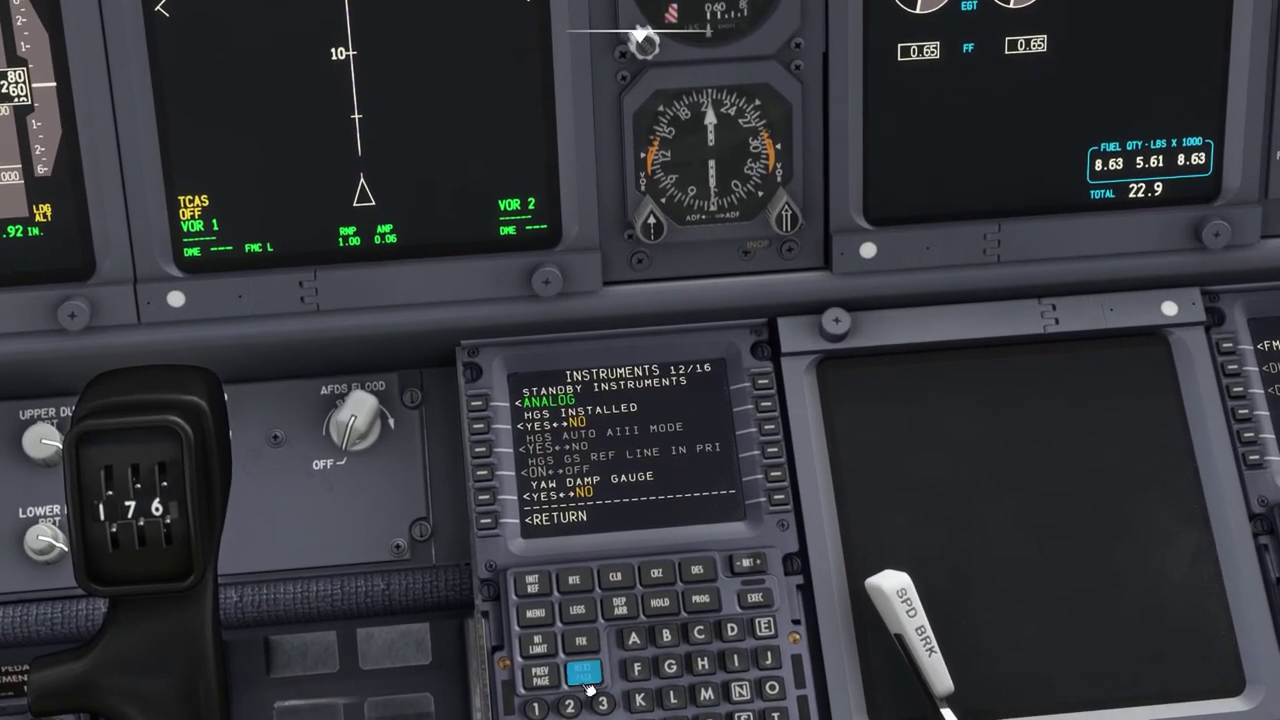
pyautogui.click(603, 634)
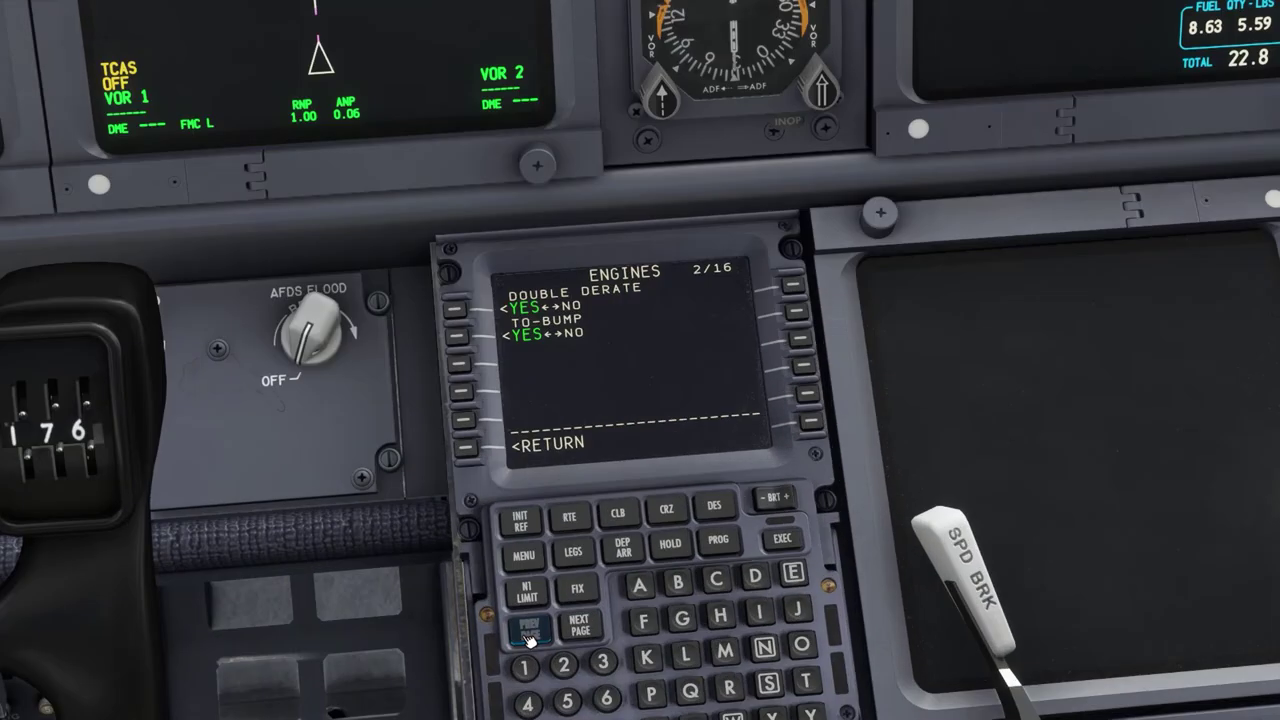
pyautogui.click(456, 312)
# View the SAW-69 aircraft from outside at an angle suitable for a livery thumbnail screenshot.
pyautogui.scroll(-5, 594, 320)
pyautogui.moveTo(594, 320); pyautogui.dragTo(594, 185, button='right')
pyautogui.moveTo(571, 350); pyautogui.dragTo(589, 290, button='right')
pyautogui.scroll(-5, 594, 506)
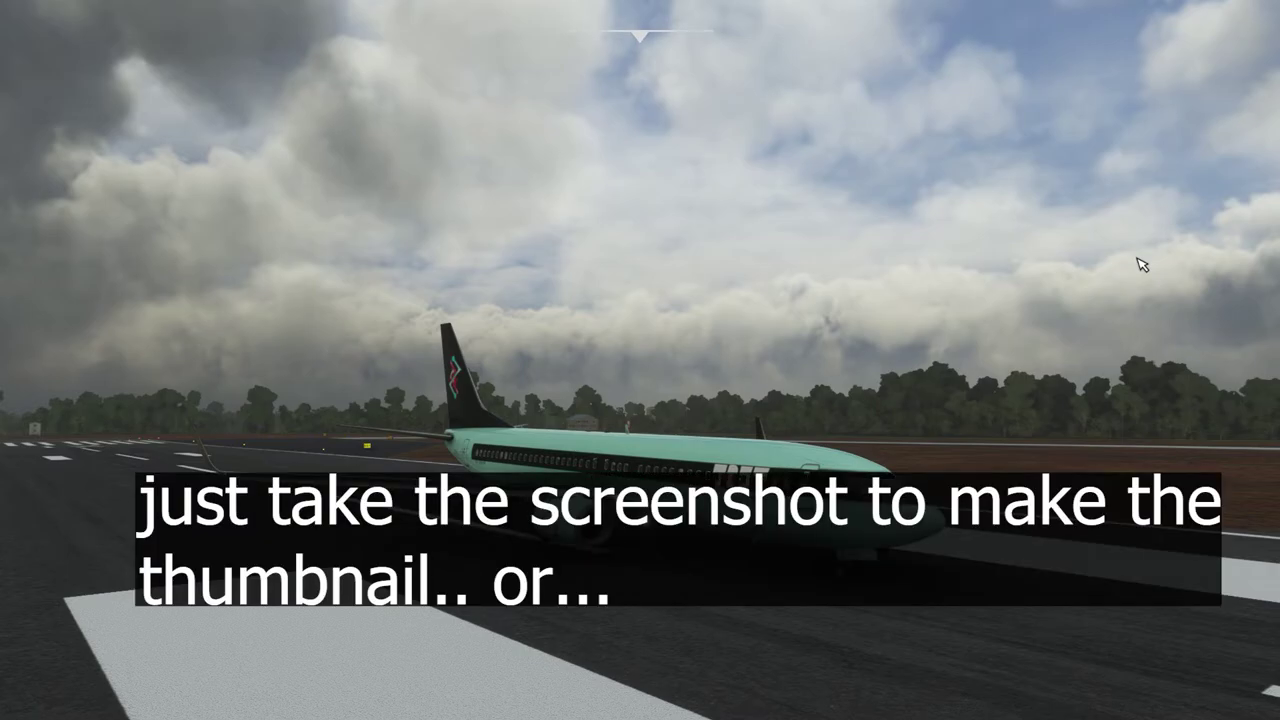
pyautogui.press('super')
pyautogui.press('super')
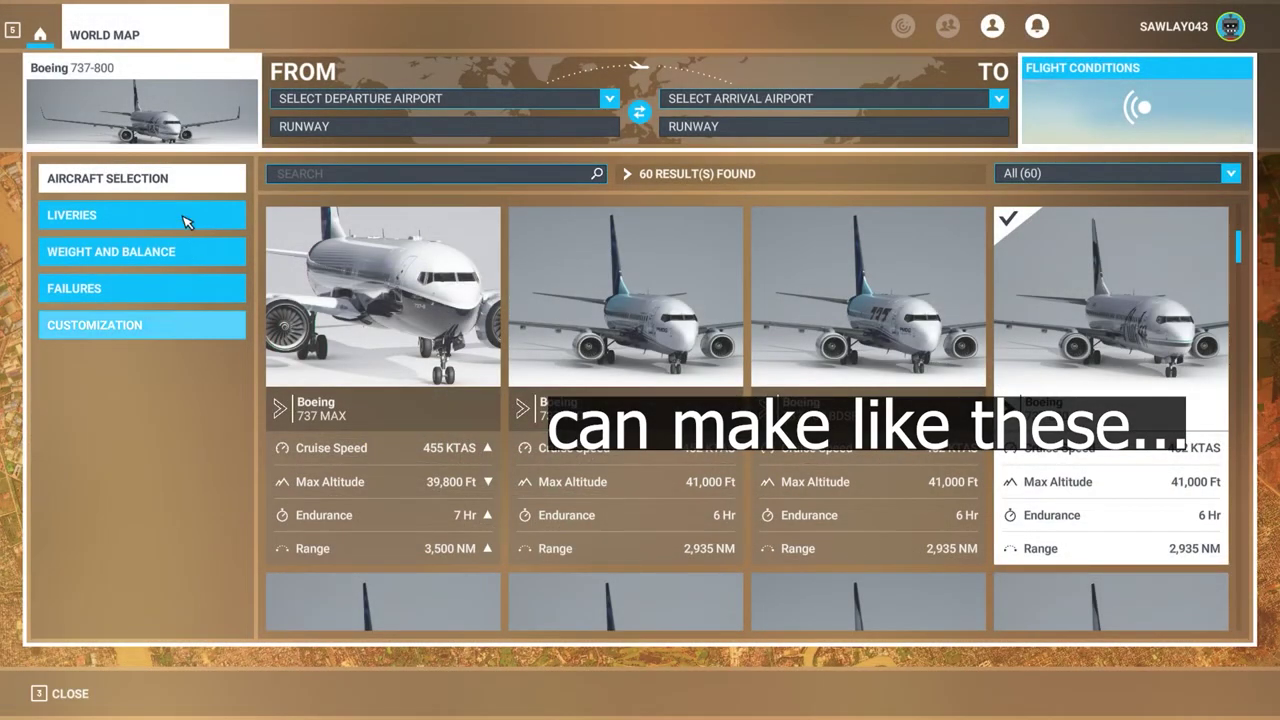
# Close the aircraft selection and check that Developer Mode is set to ON in the Developers section of General Options.
pyautogui.click(72, 690)
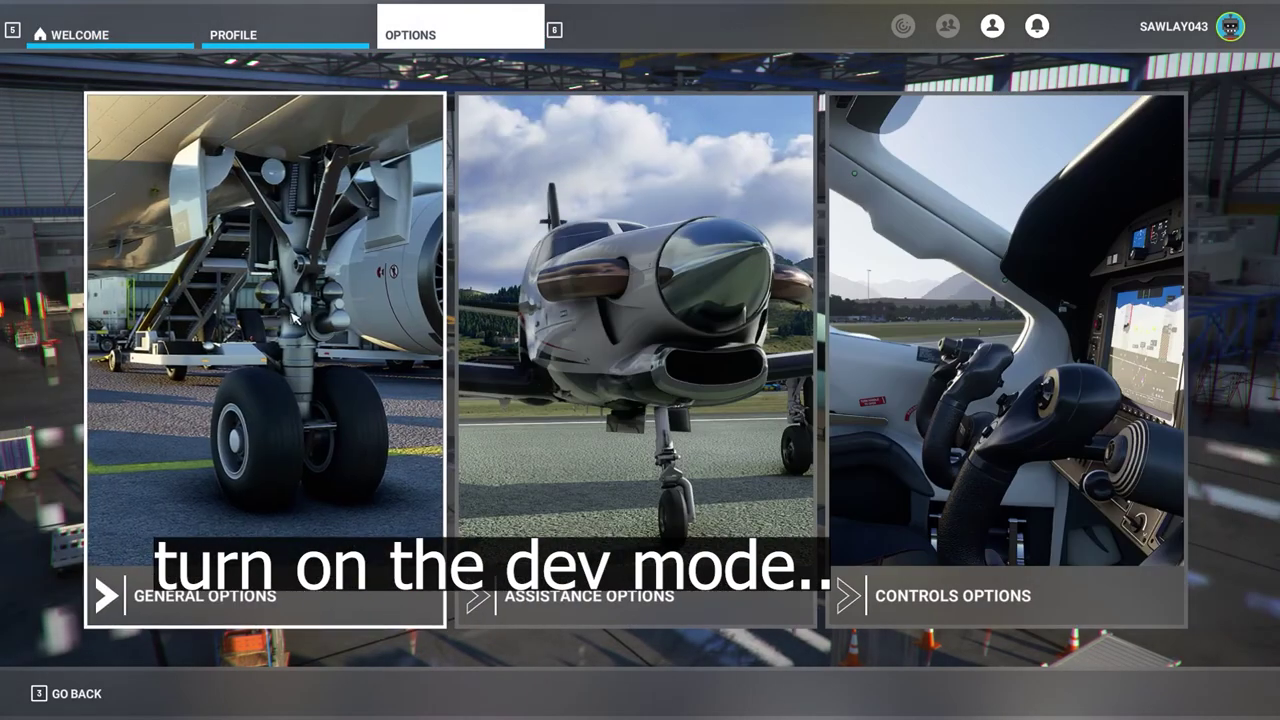
pyautogui.click(148, 562)
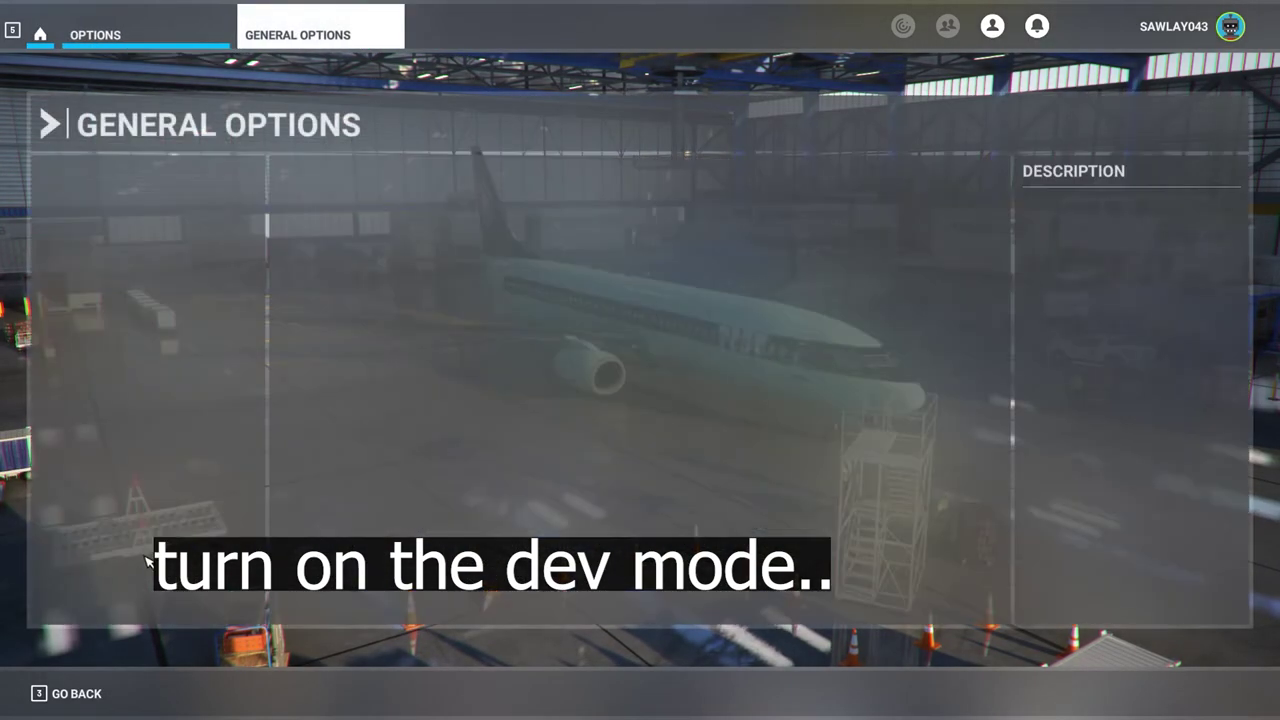
pyautogui.click(190, 471)
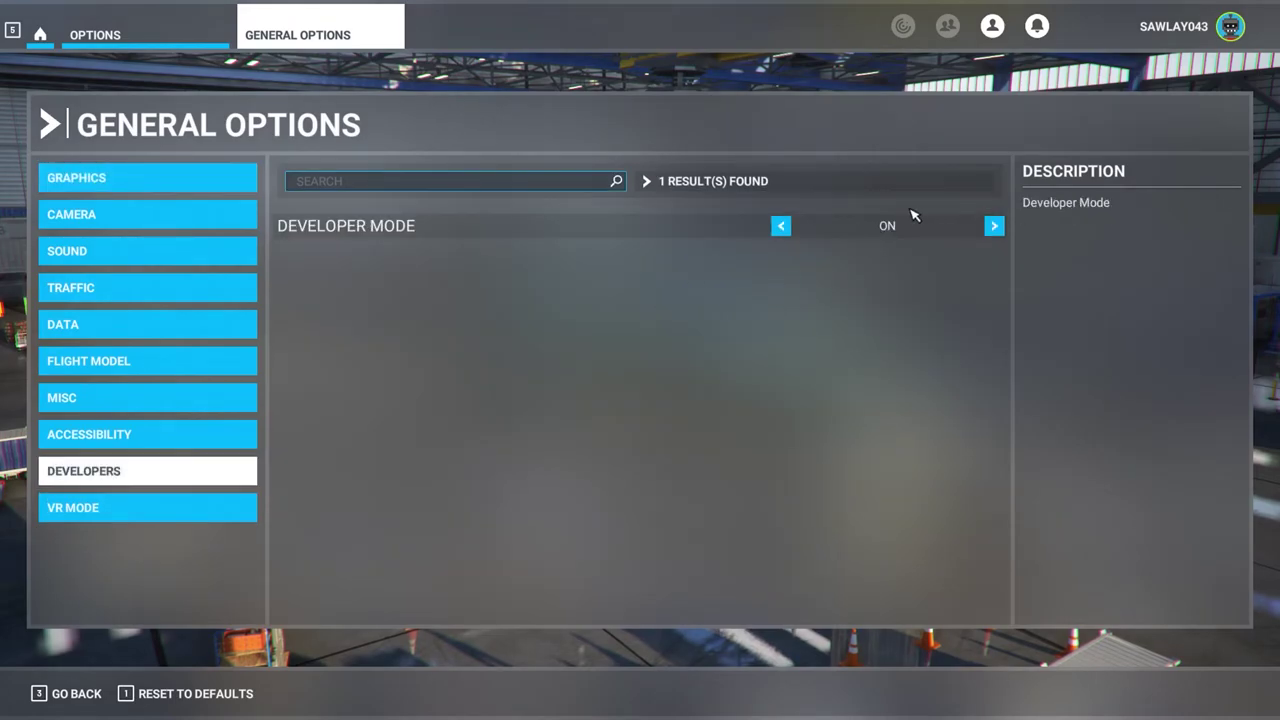
pyautogui.click(108, 690)
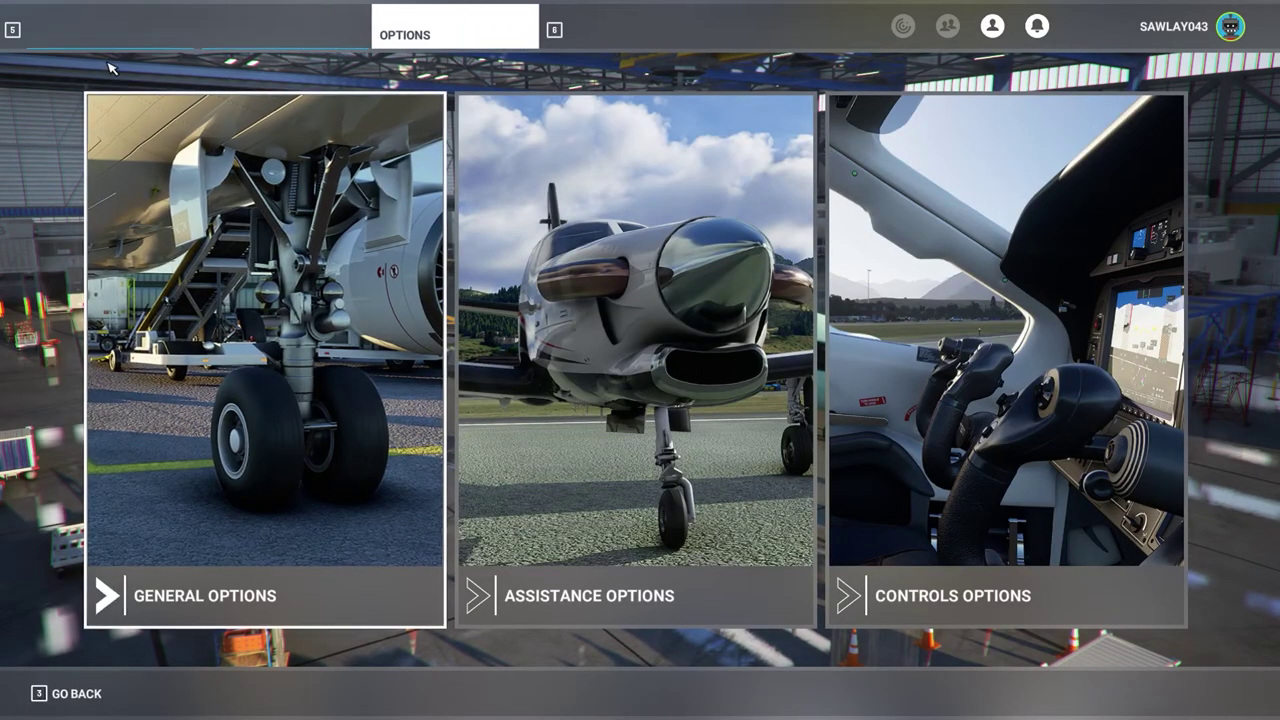
# With the aircraft in the hangar, open the Aircraft Capture Tool and add the General preset of shots.
pyautogui.moveTo(70, 8)
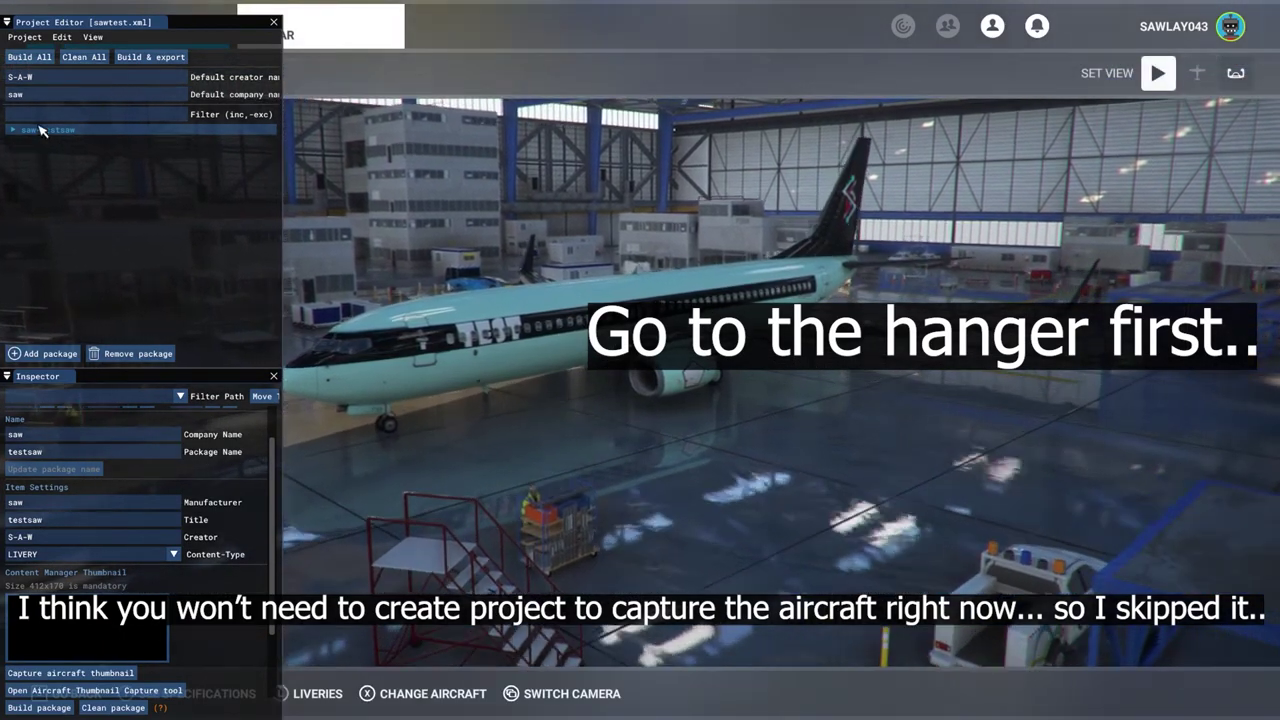
pyautogui.moveTo(38, 7)
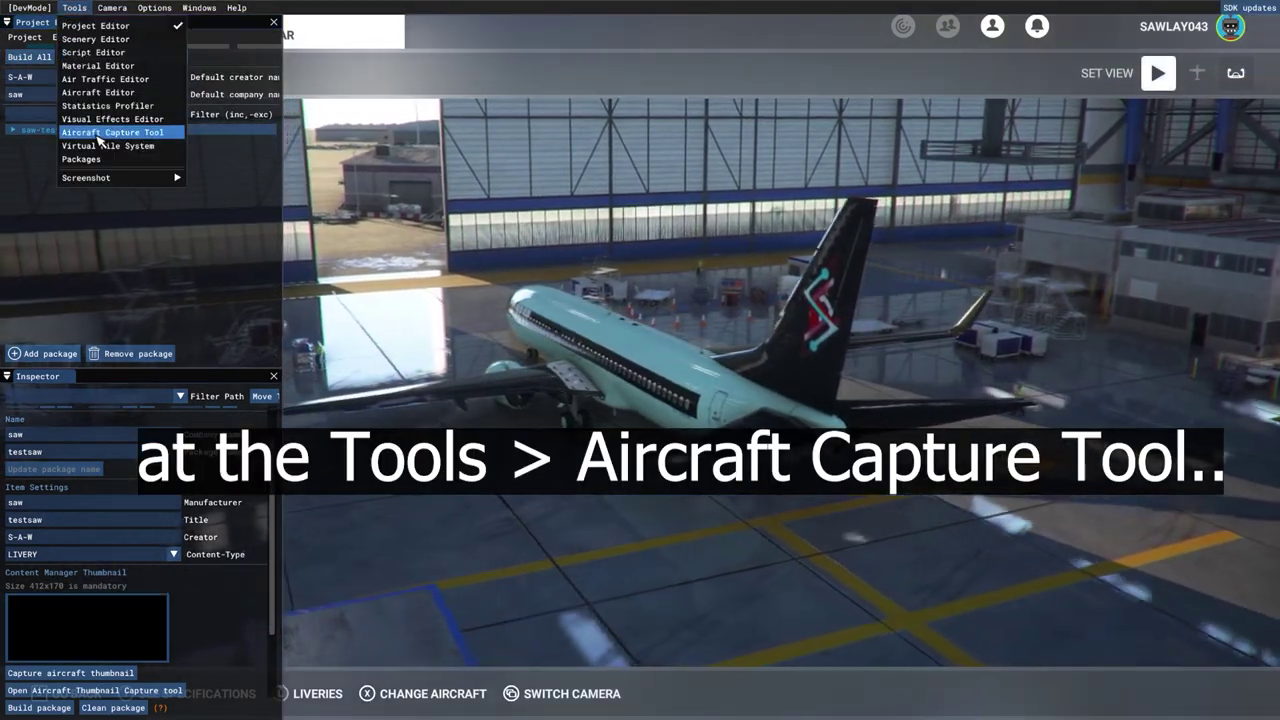
pyautogui.click(100, 132)
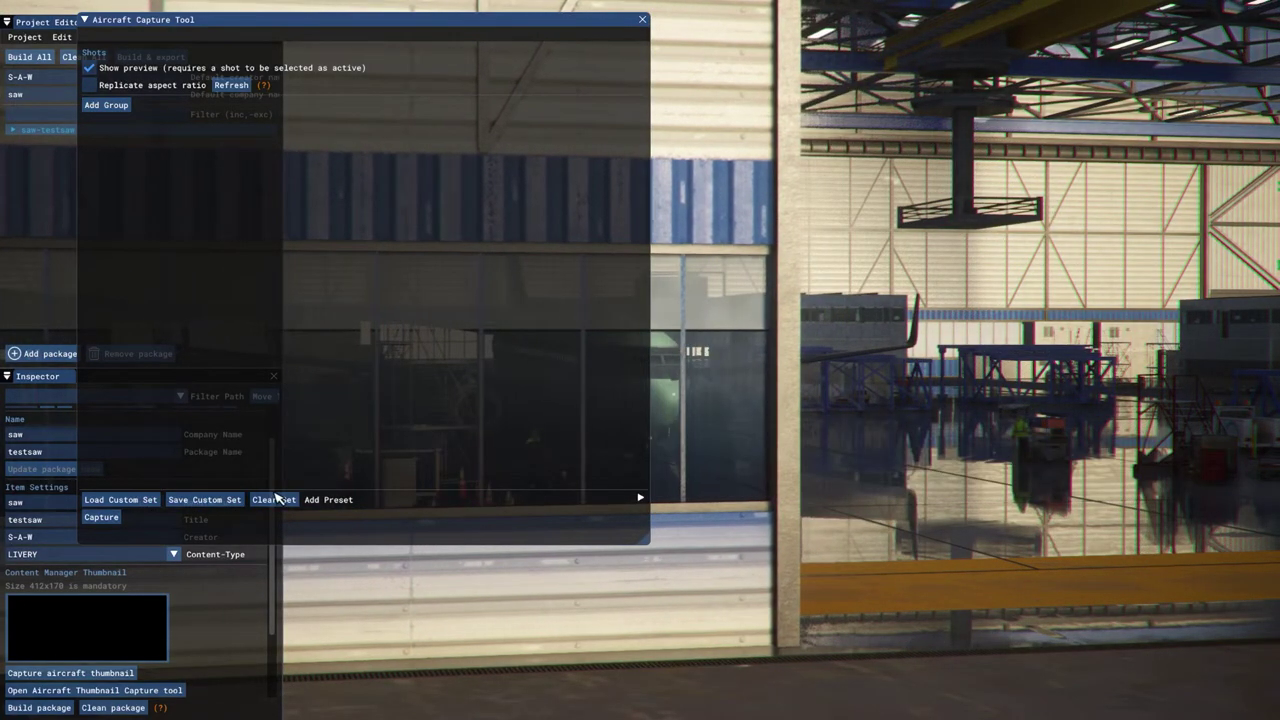
pyautogui.click(336, 500)
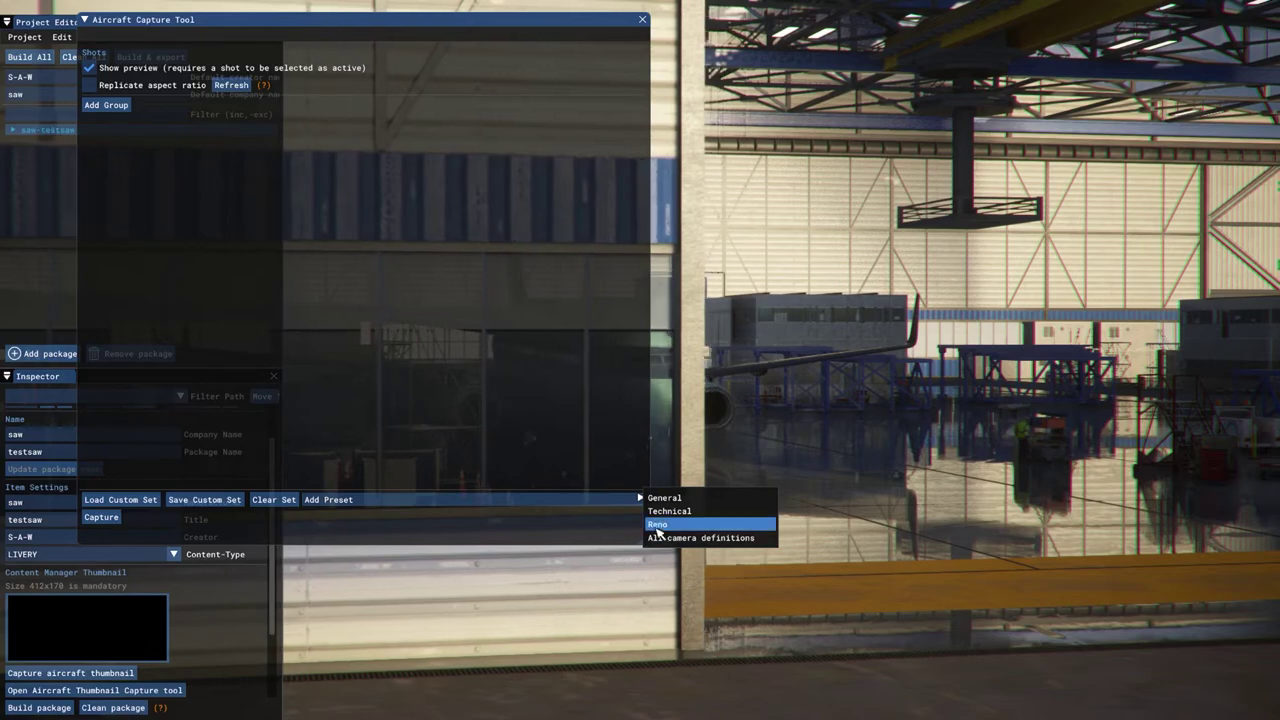
pyautogui.click(664, 498)
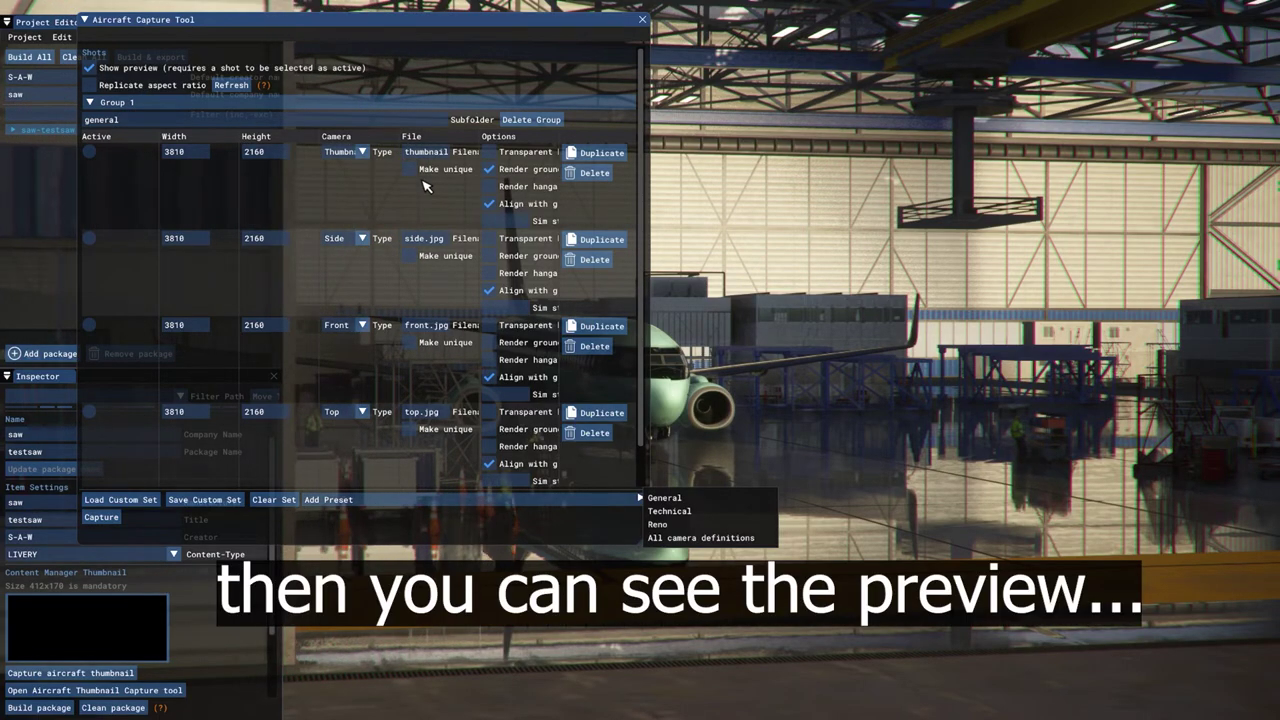
# Preview the preset's Thumbnail, Side, Front and Top shots in turn.
pyautogui.click(127, 192)
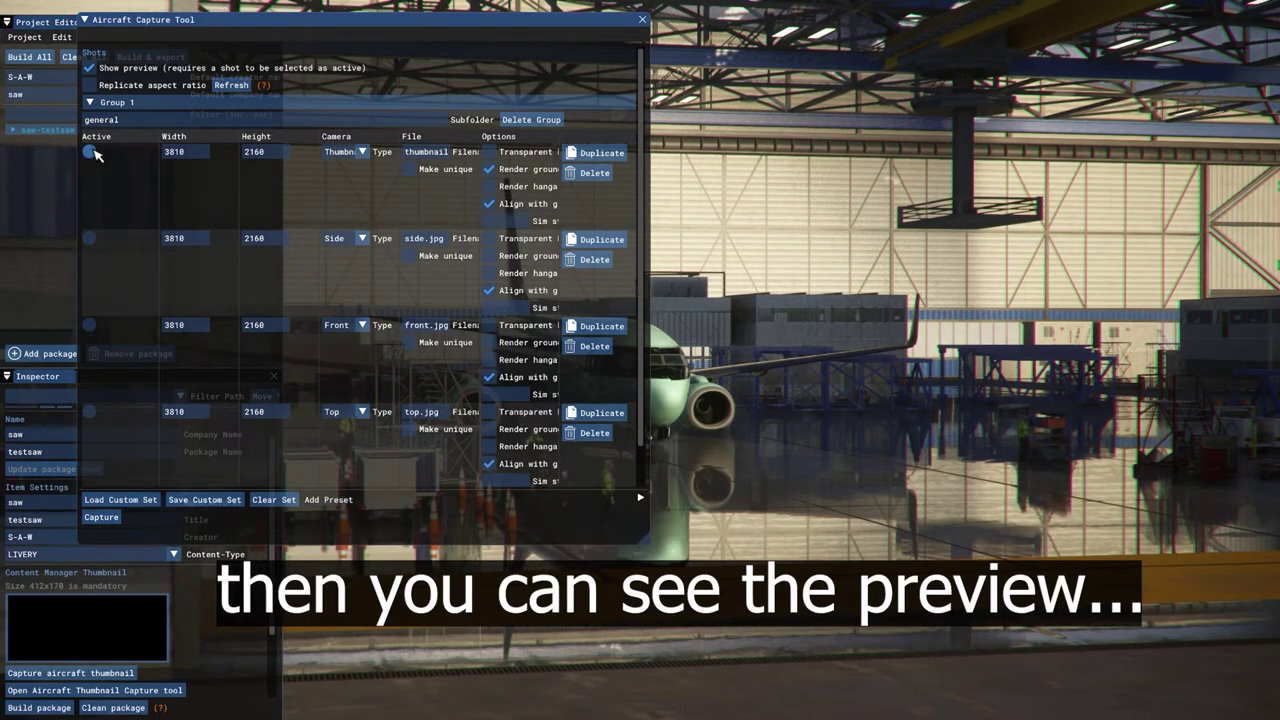
pyautogui.click(90, 152)
pyautogui.click(90, 239)
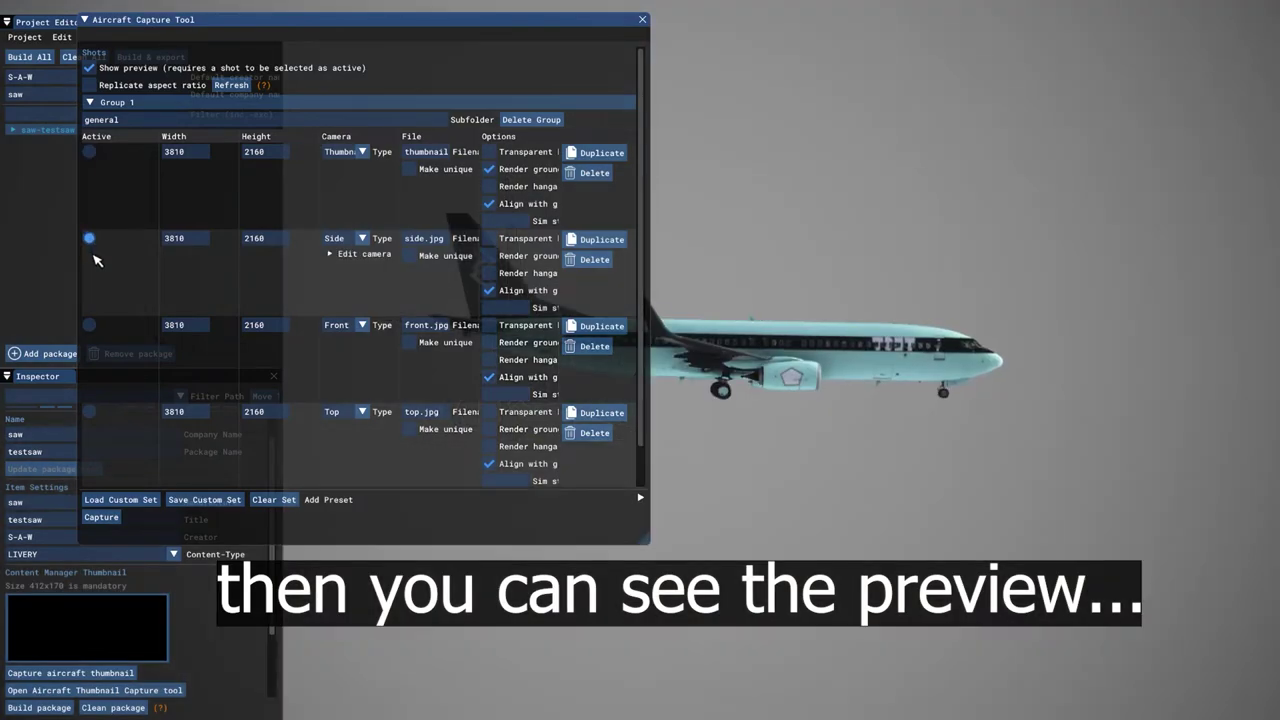
pyautogui.click(89, 325)
pyautogui.click(89, 411)
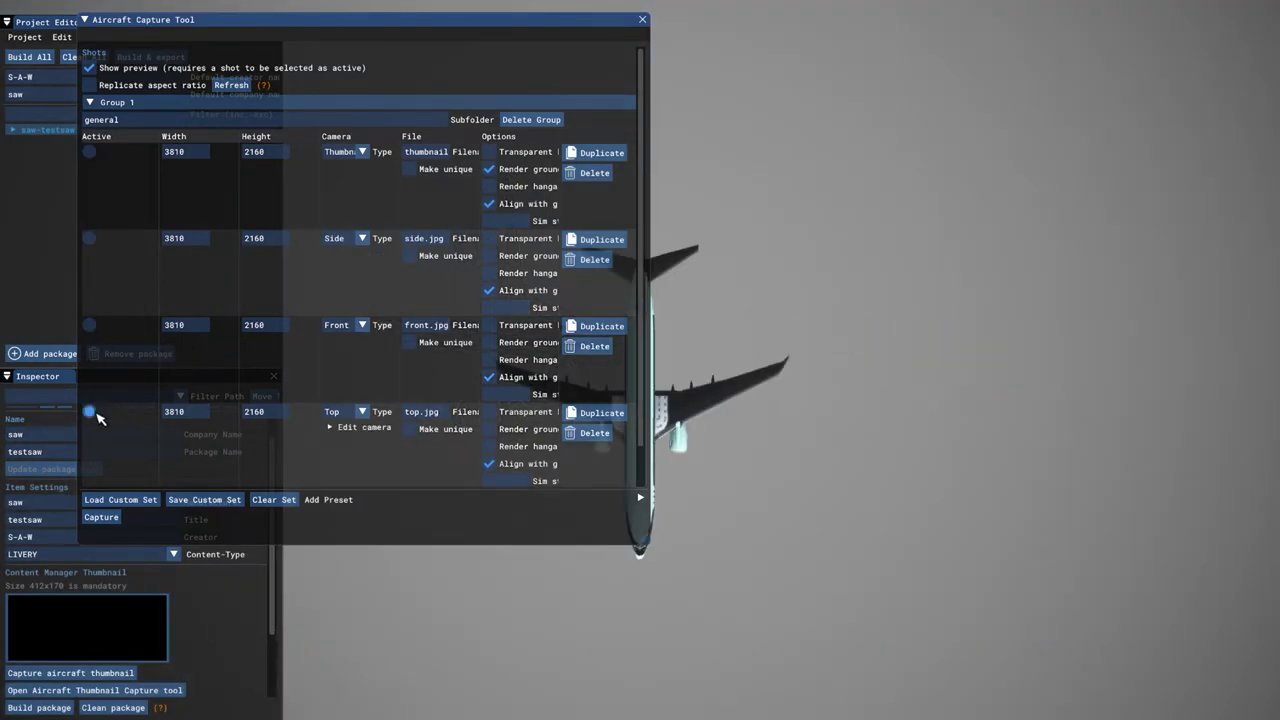
# Delete the Side, Front and Top shots from Group 1 and make the remaining Thumbnail shot active.
pyautogui.click(90, 239)
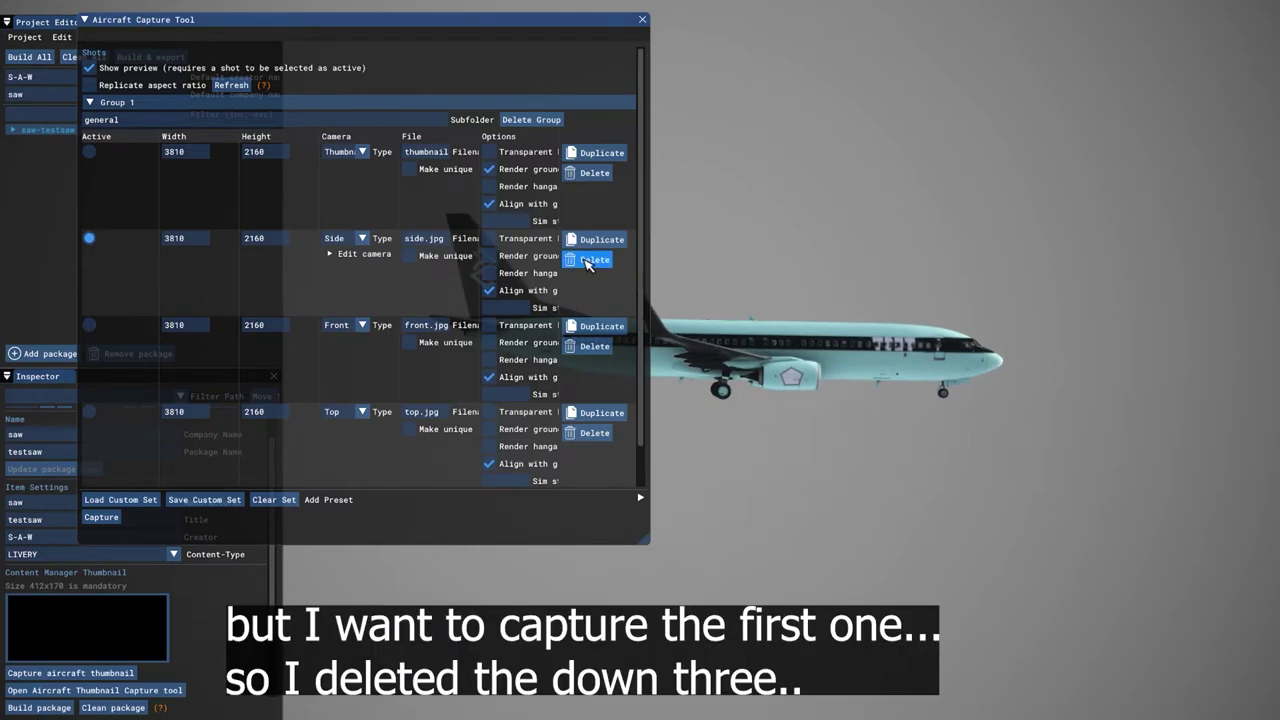
pyautogui.click(590, 259)
pyautogui.click(600, 259)
pyautogui.click(600, 259)
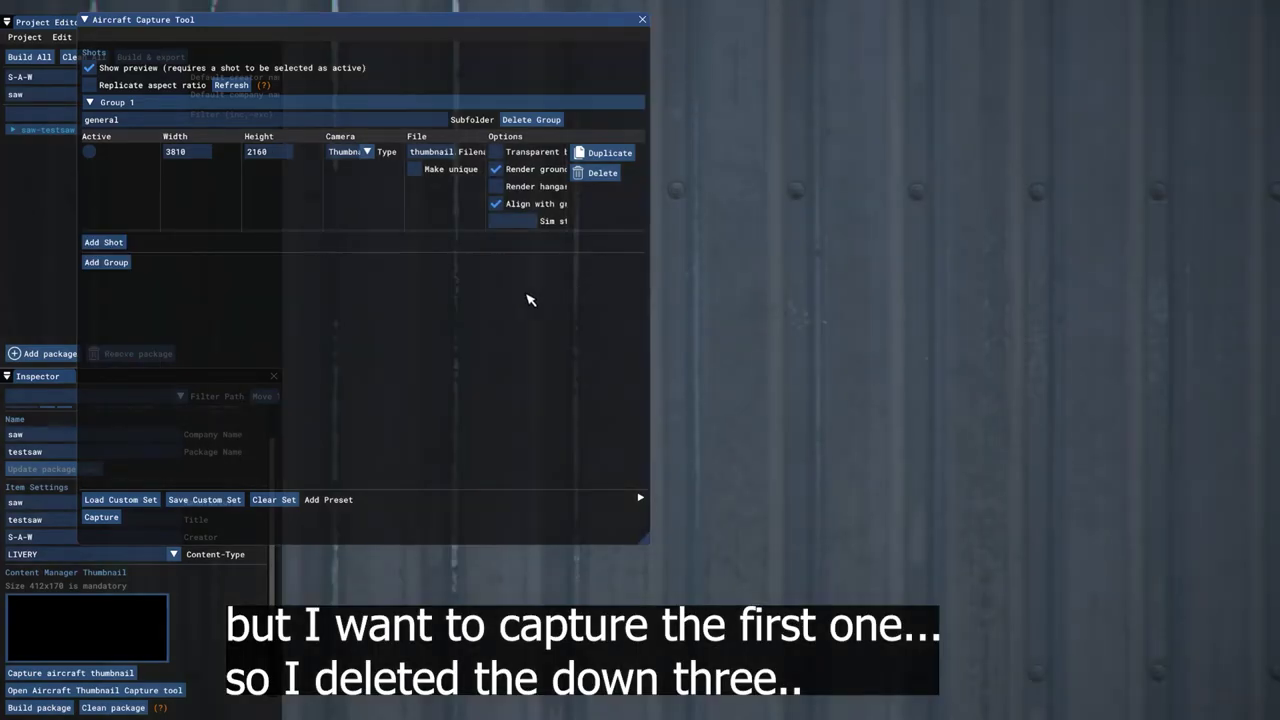
pyautogui.click(89, 151)
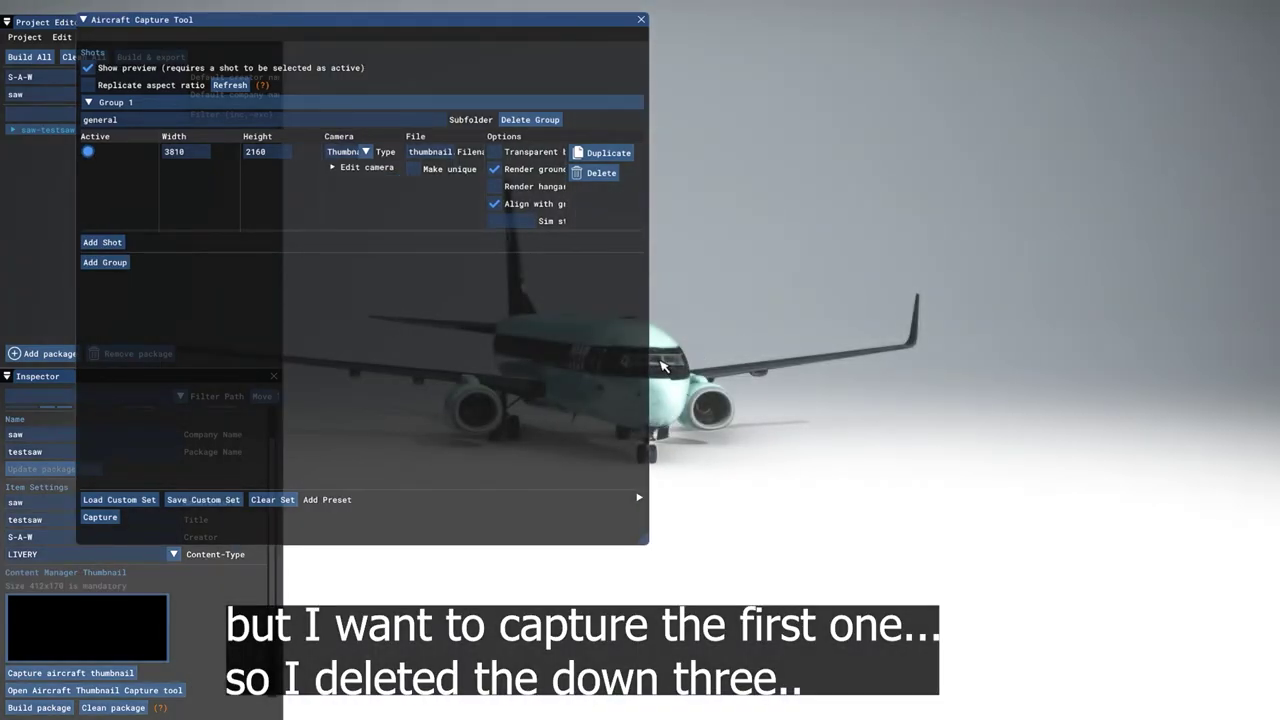
pyautogui.click(725, 385)
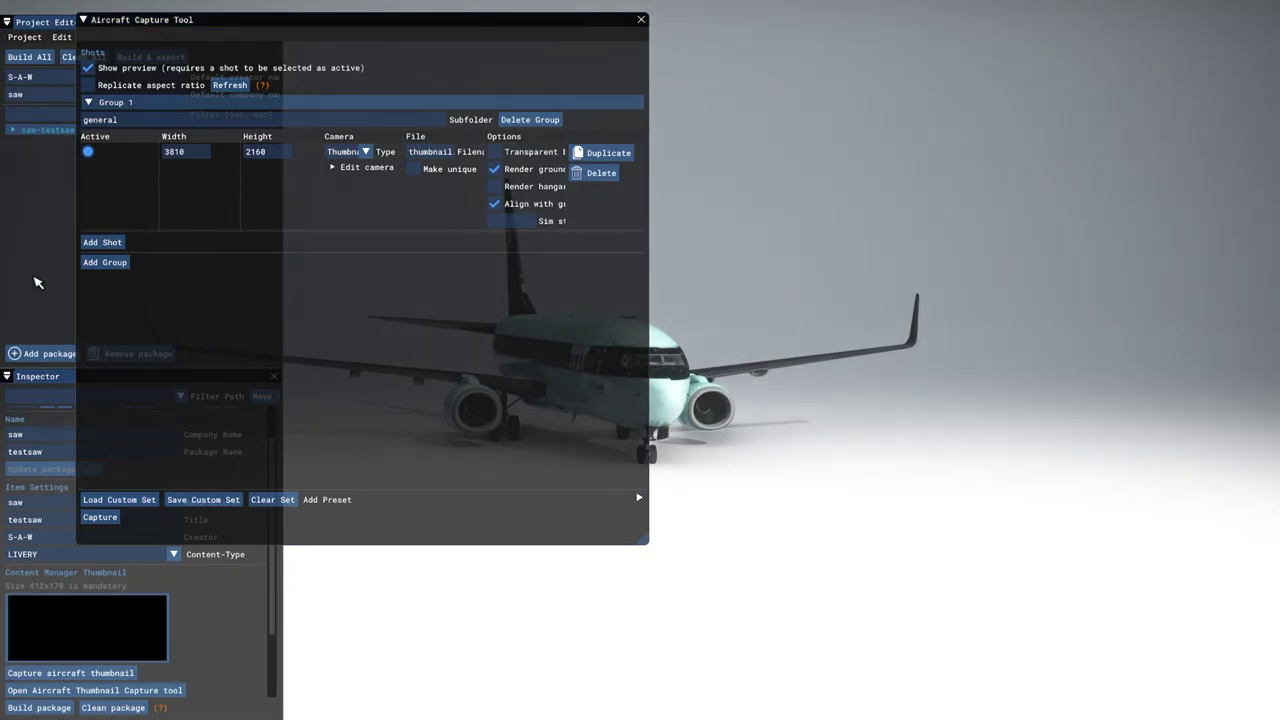
# Add a second shot to Group 1 and make it the active one, comparing its preview with the first shot.
pyautogui.moveTo(433, 25); pyautogui.dragTo(577, 45)
pyautogui.moveTo(577, 45); pyautogui.dragTo(409, 45)
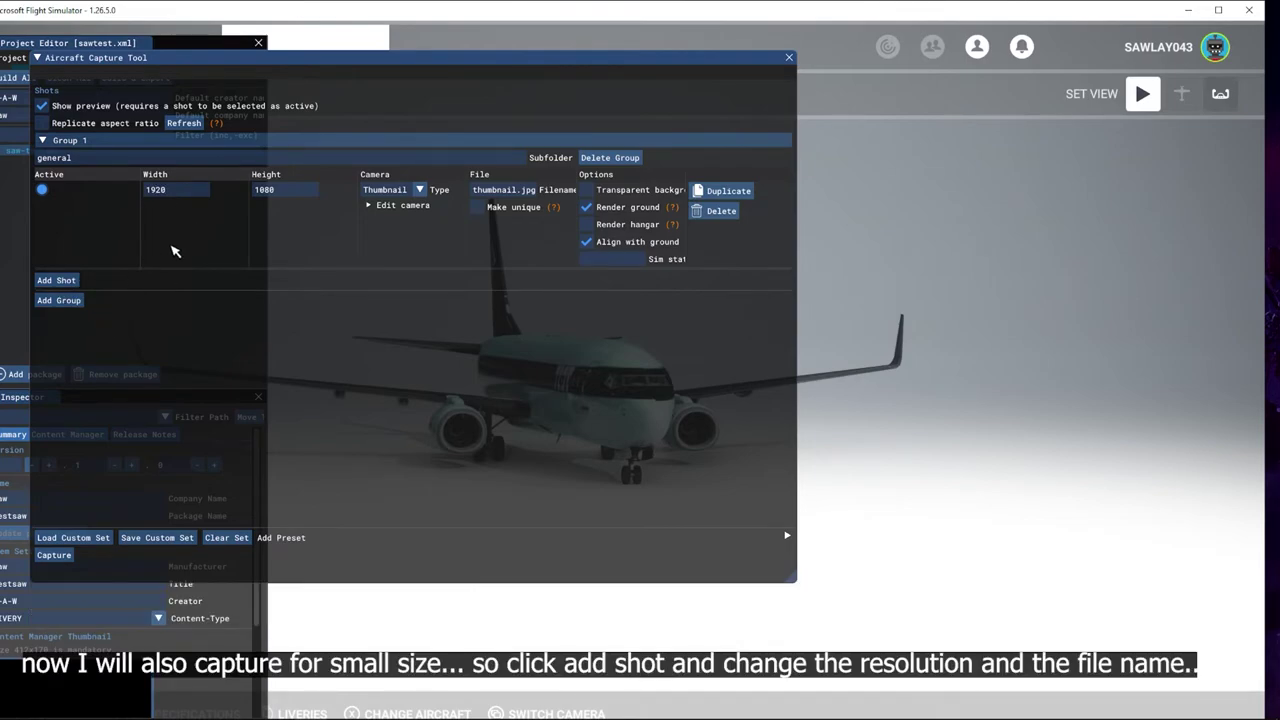
pyautogui.click(56, 280)
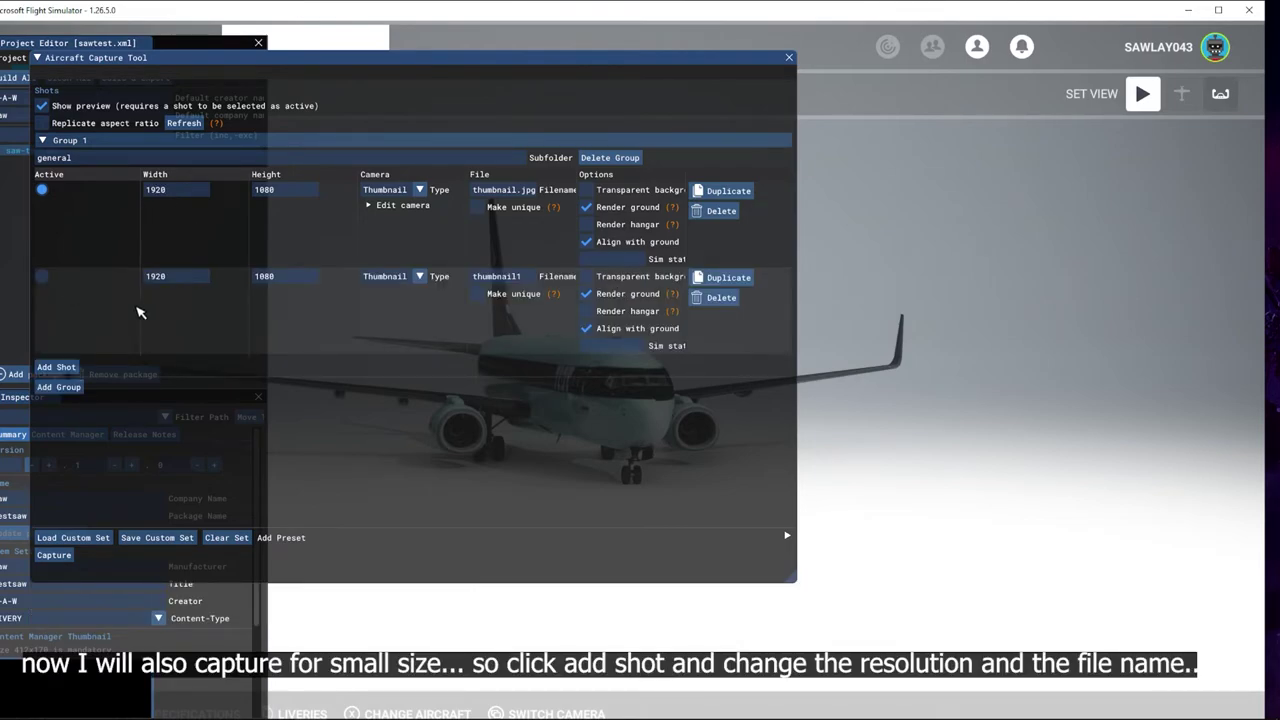
pyautogui.click(44, 277)
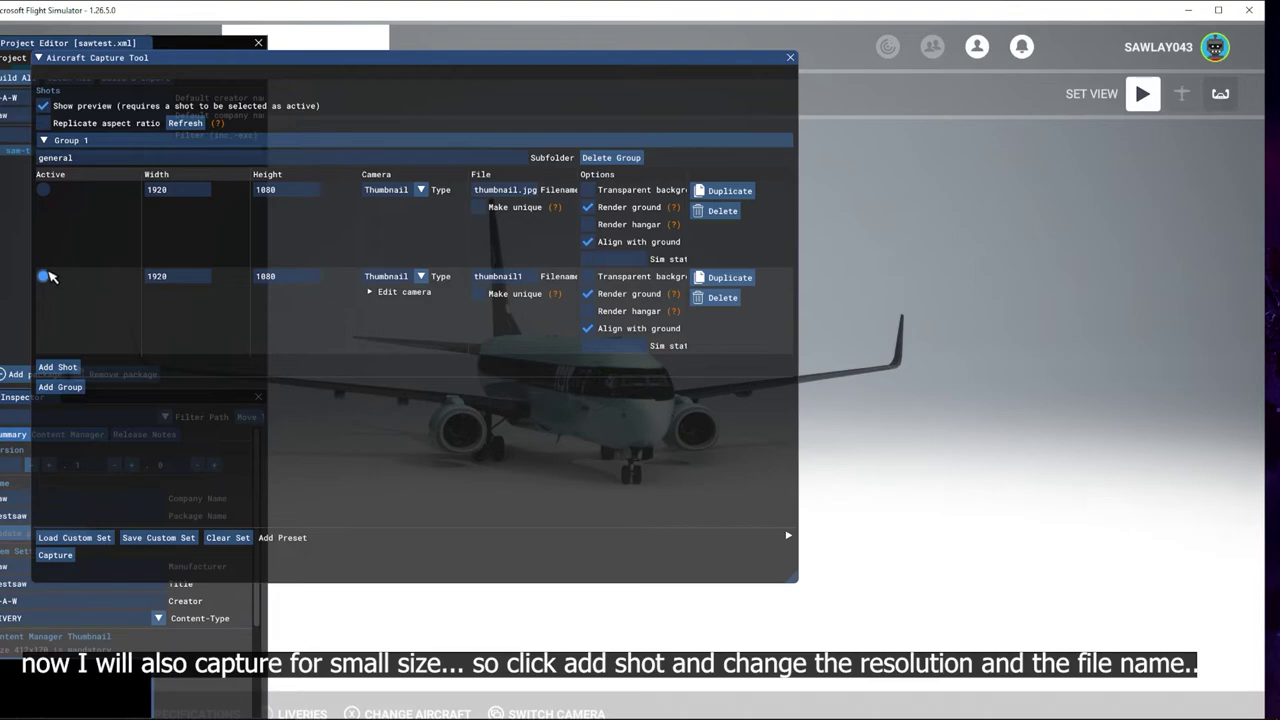
pyautogui.click(44, 190)
pyautogui.click(45, 277)
# Set the second shot's size to 1280 × 720 and its filename to thumbnail_small.
pyautogui.click(298, 282)
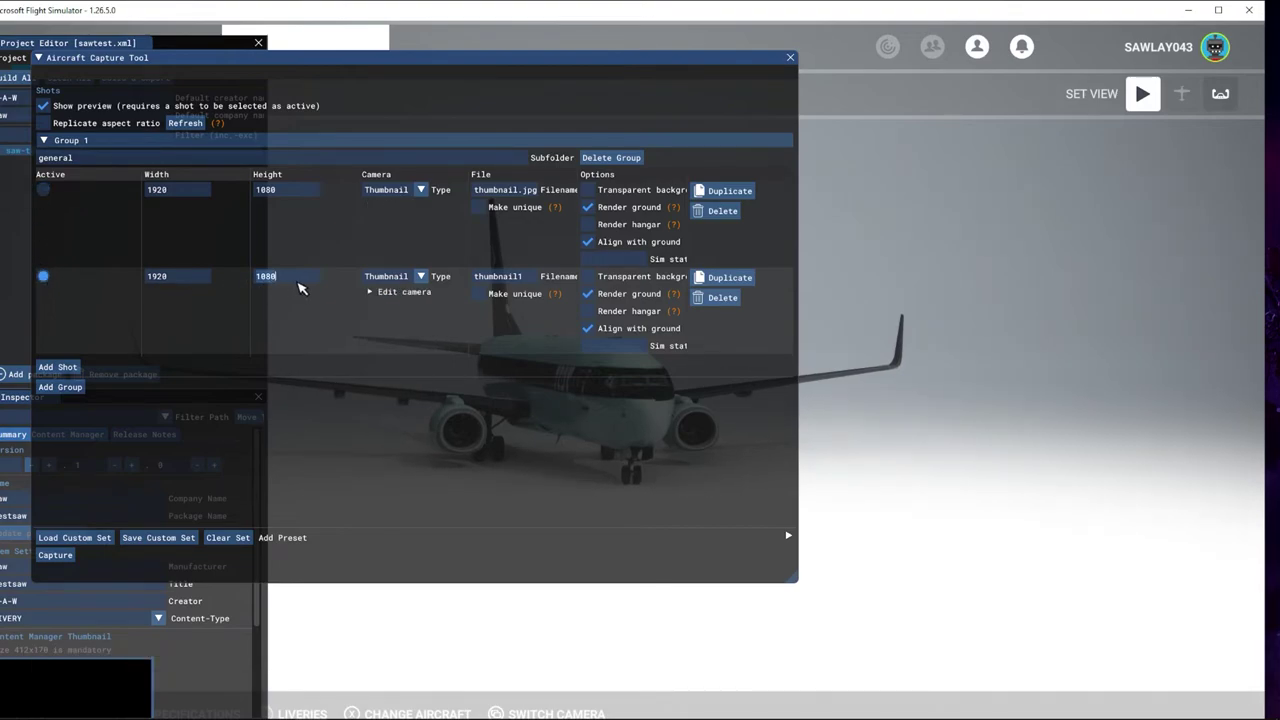
pyautogui.click(185, 282)
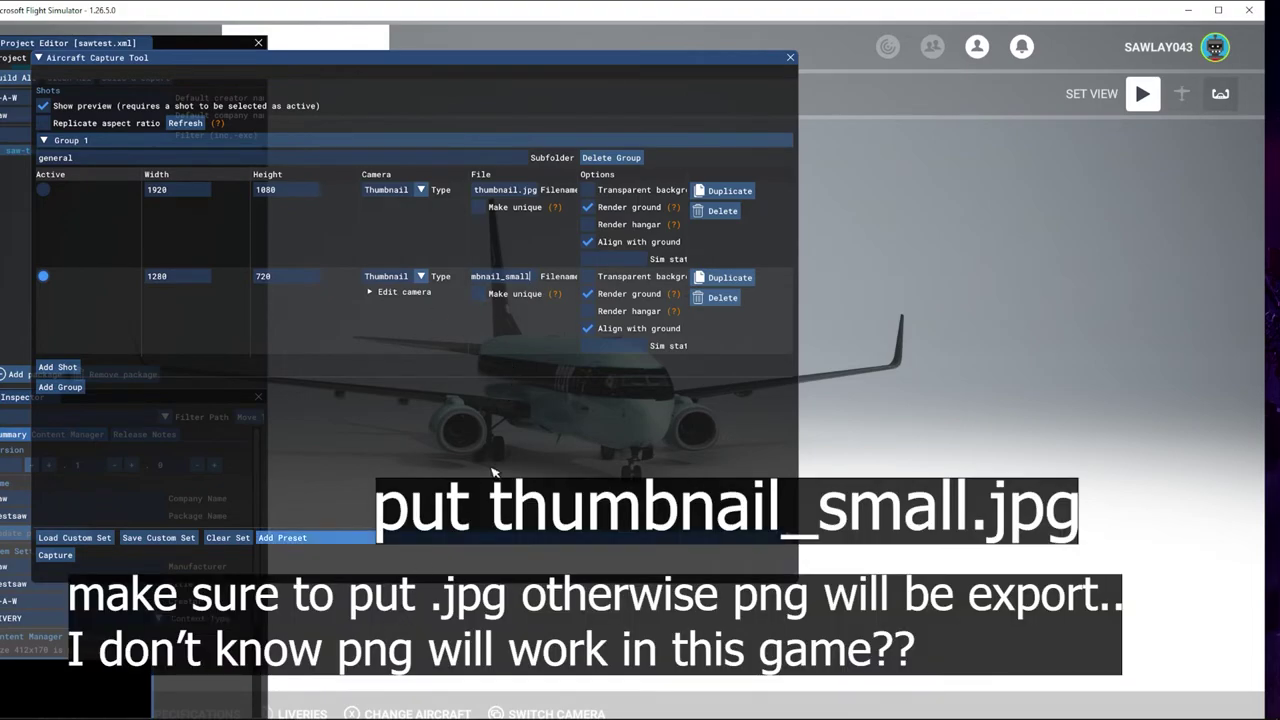
pyautogui.click(531, 419)
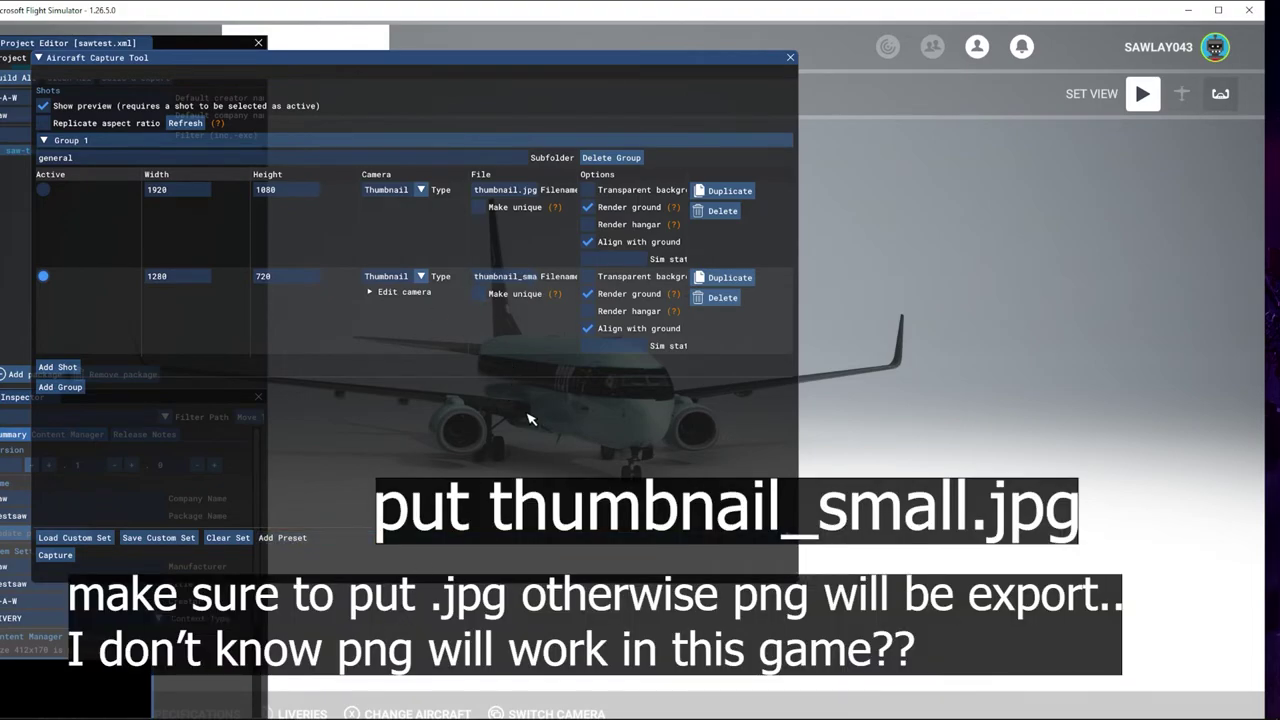
pyautogui.click(530, 282)
pyautogui.click(516, 354)
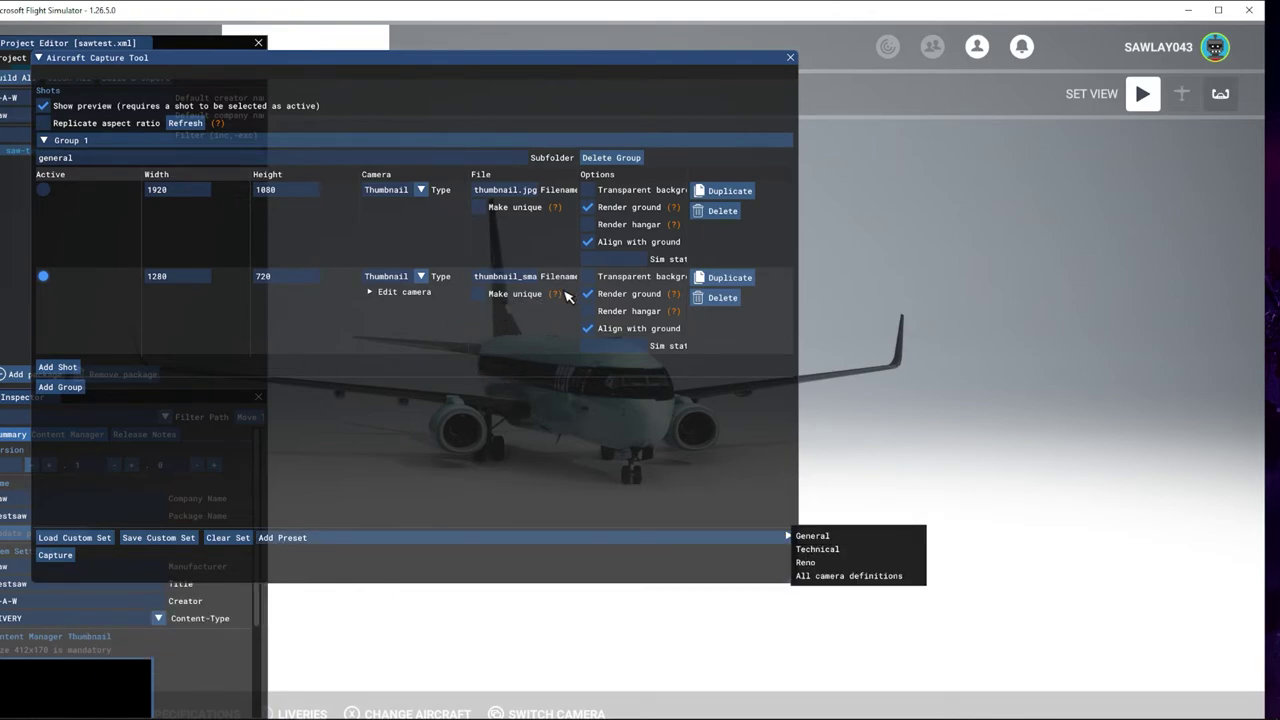
# Capture both shots into the B738SAW\ss folder and check the exported files in the general folder in File Explorer.
pyautogui.moveTo(561, 298)
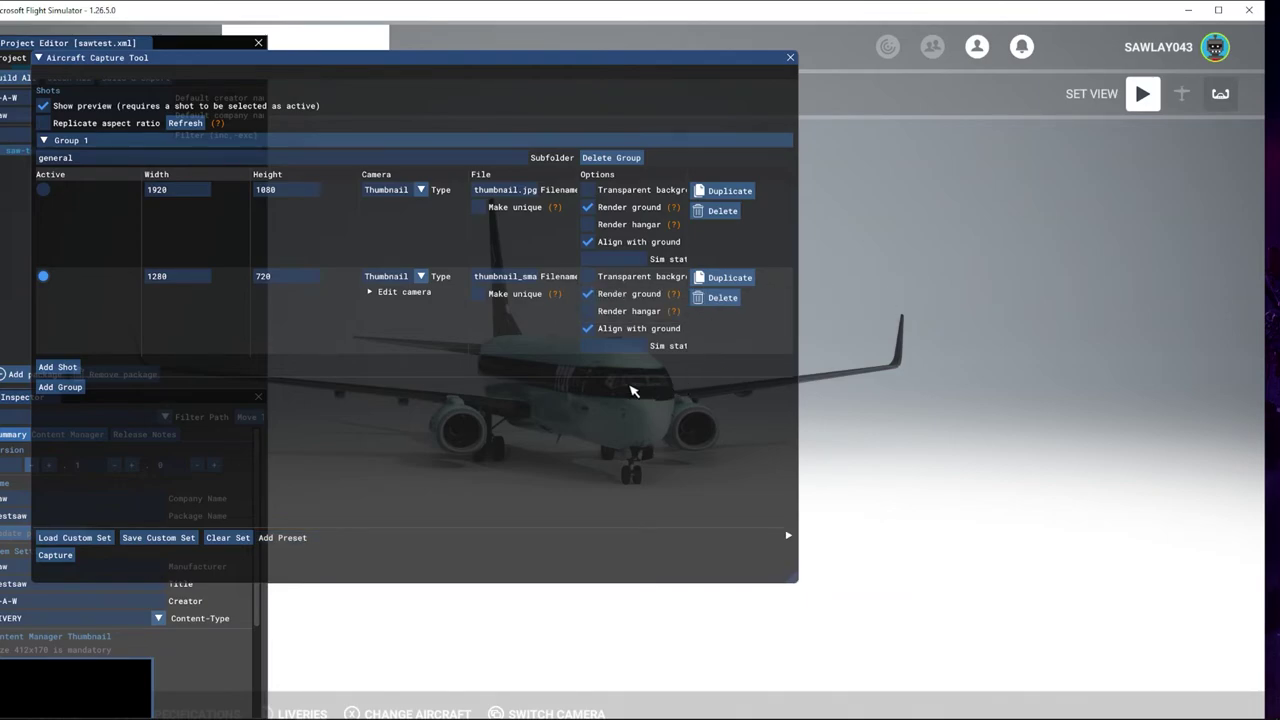
pyautogui.click(55, 555)
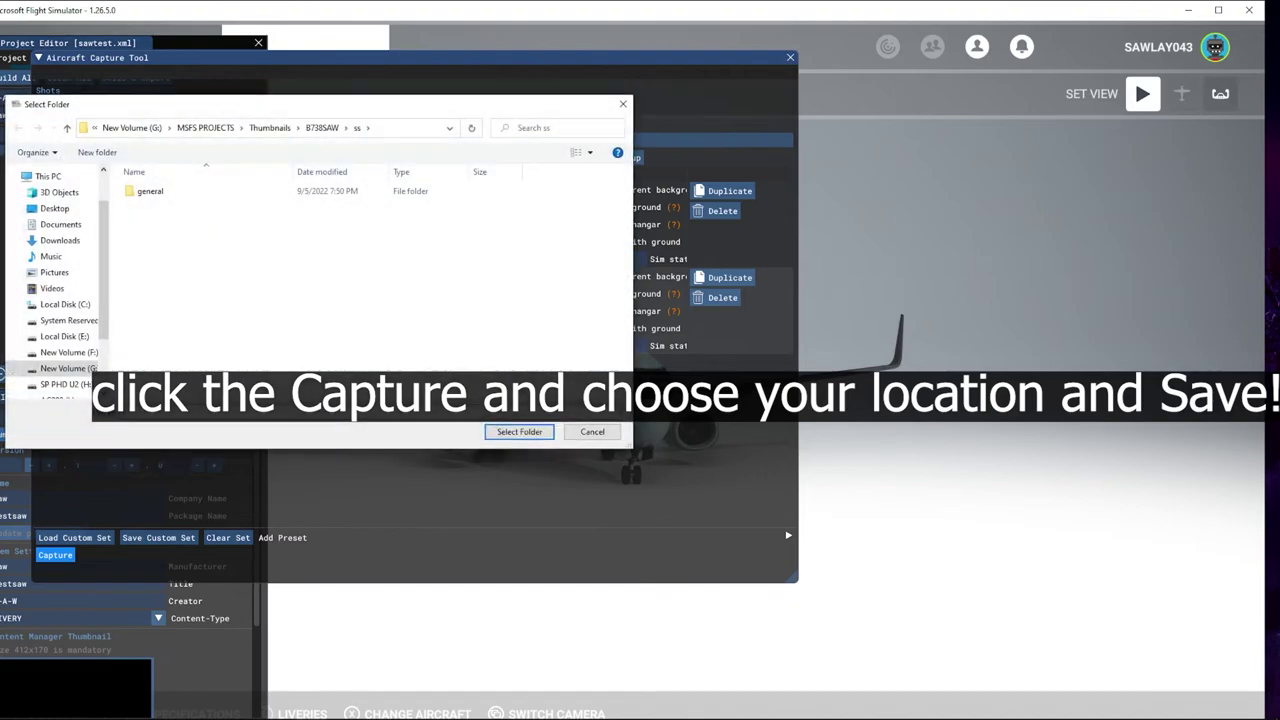
pyautogui.click(526, 436)
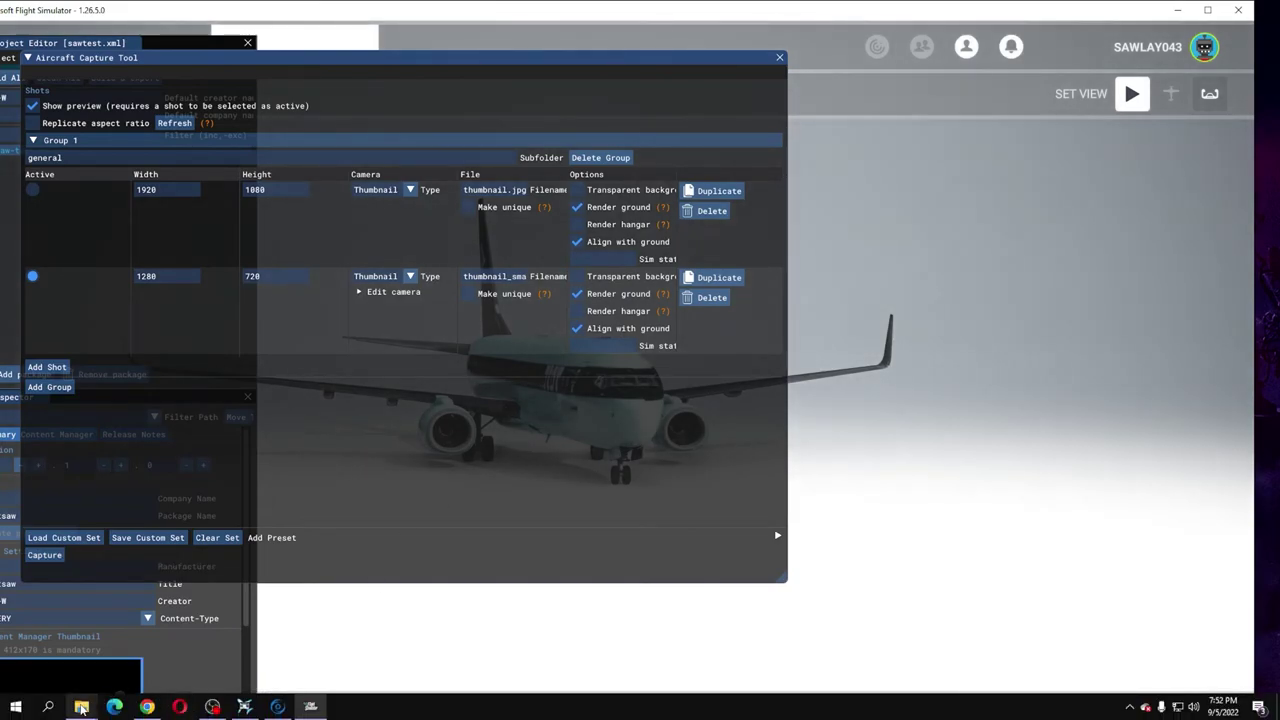
pyautogui.click(81, 707)
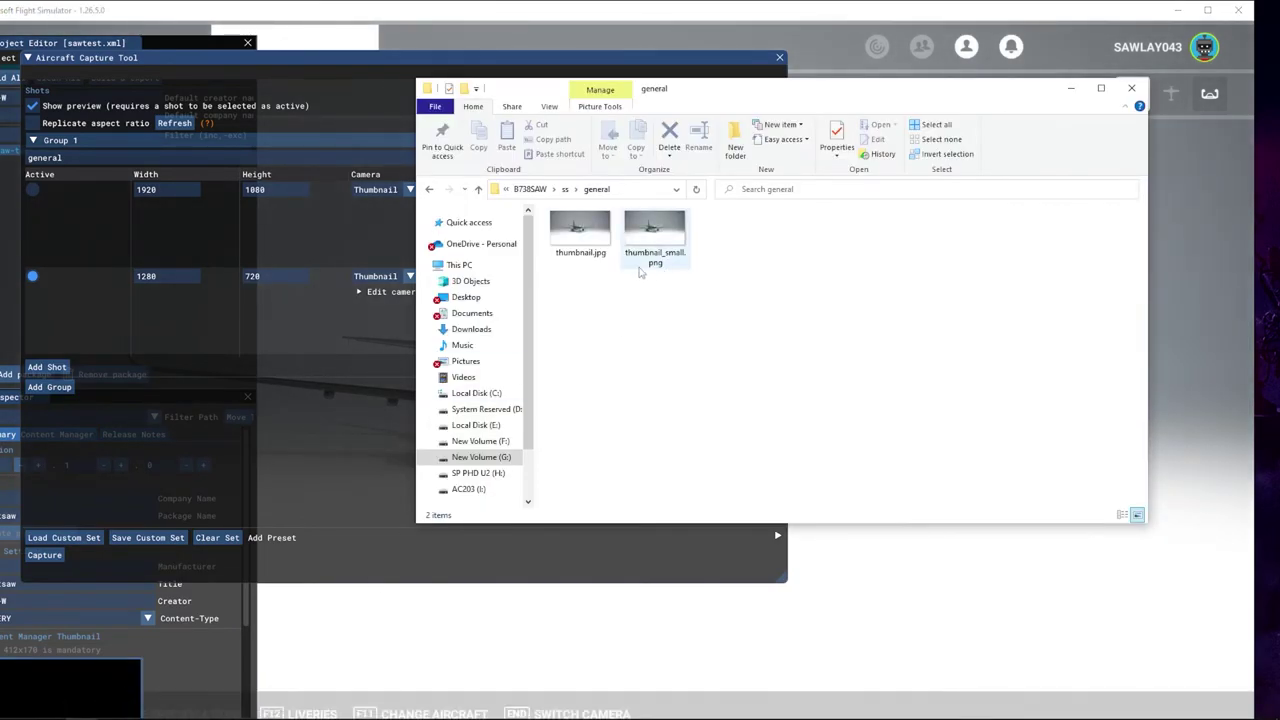
# Return to the simulator and change the second shot's filename to thumbnail_small.jpg.
pyautogui.click(385, 350)
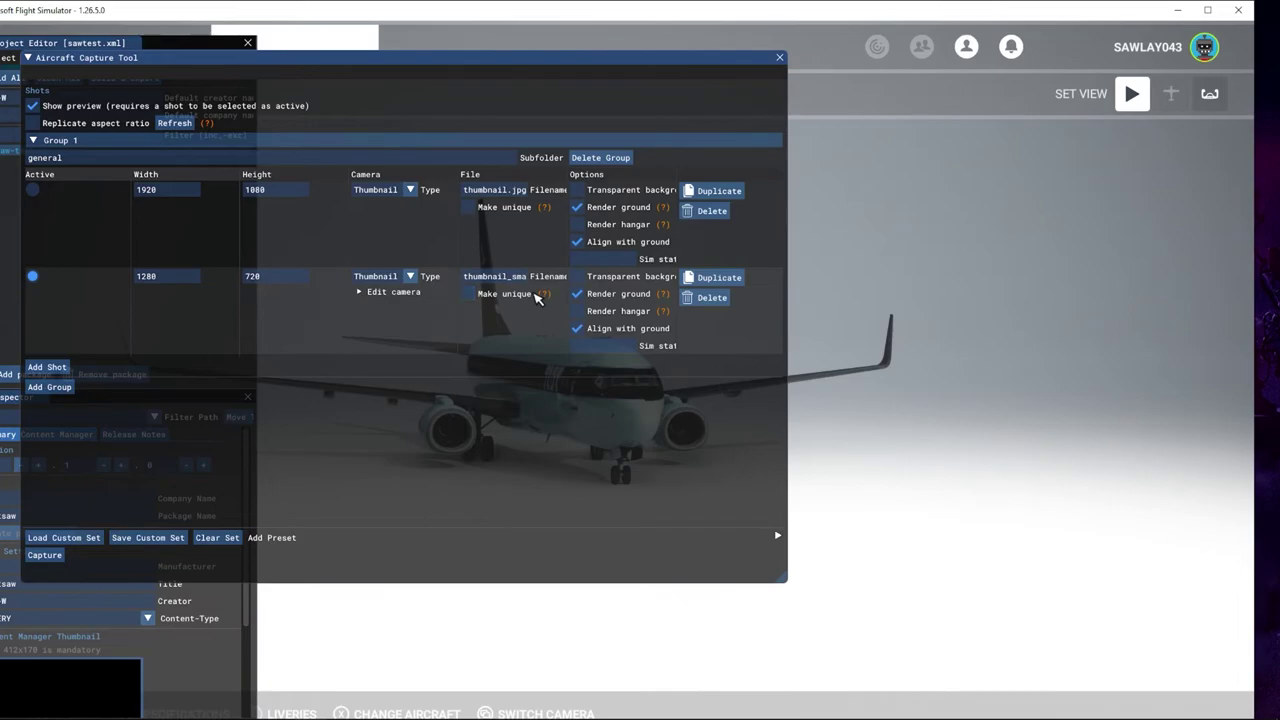
pyautogui.click(514, 280)
pyautogui.write('.p')
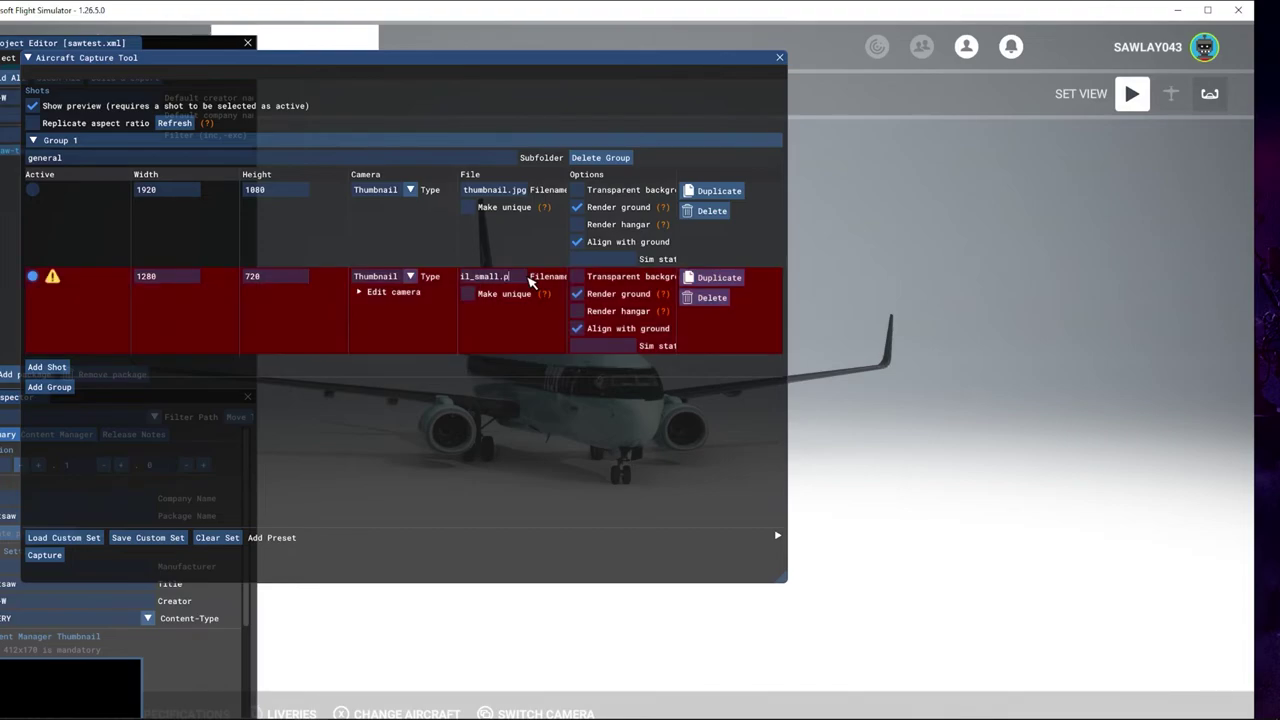
pyautogui.press('BackSpace')
pyautogui.write('jpg')
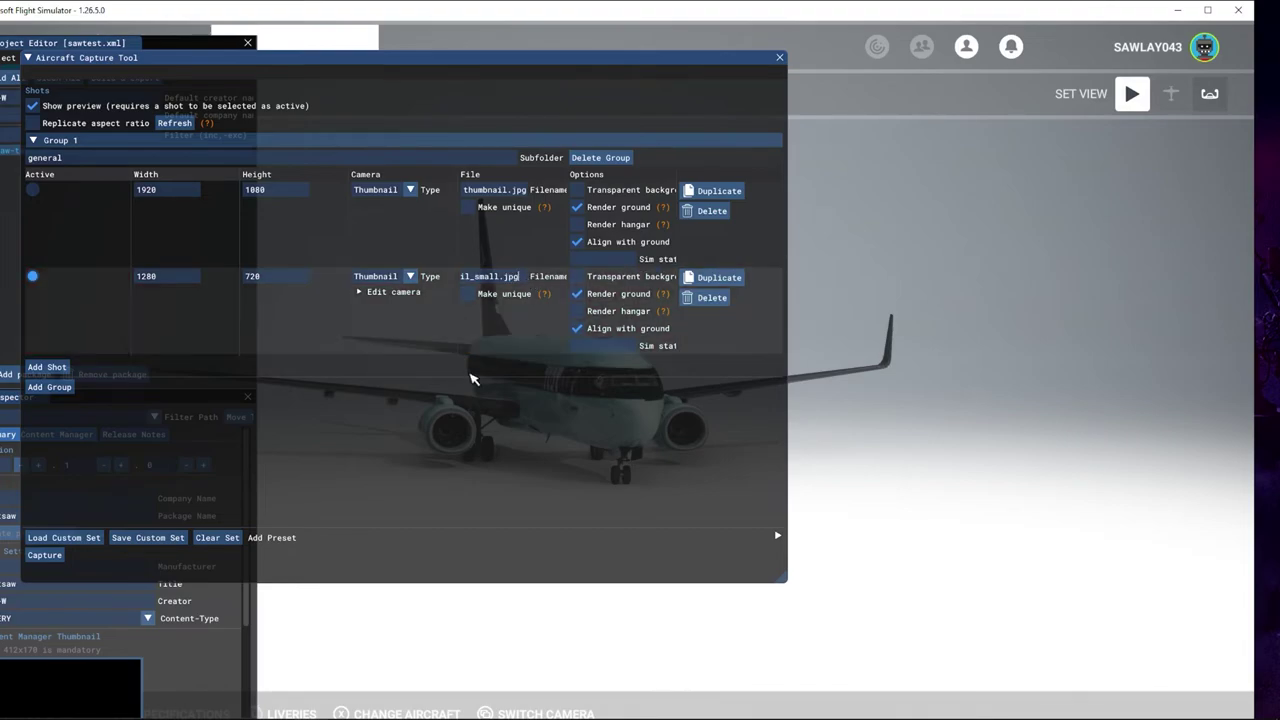
pyautogui.click(469, 395)
# Capture both shots again into the B738SAW\ss folder and switch to the general output folder in File Explorer.
pyautogui.click(60, 558)
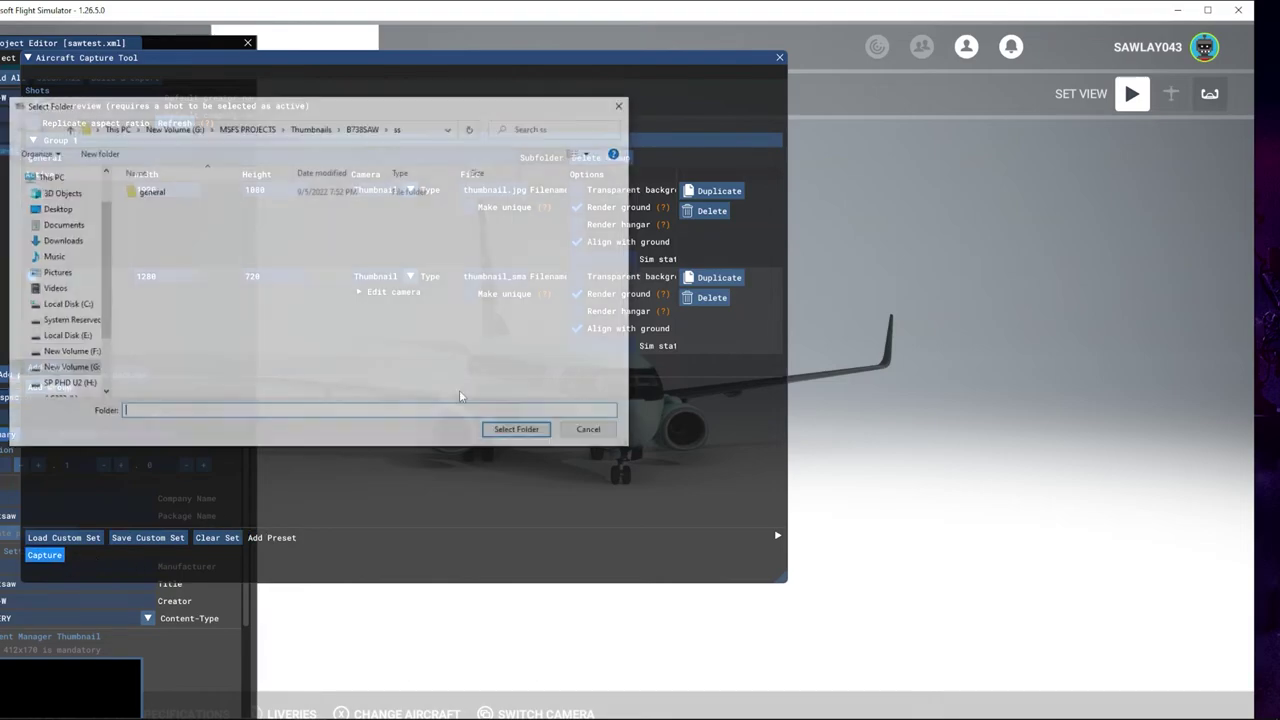
pyautogui.click(517, 429)
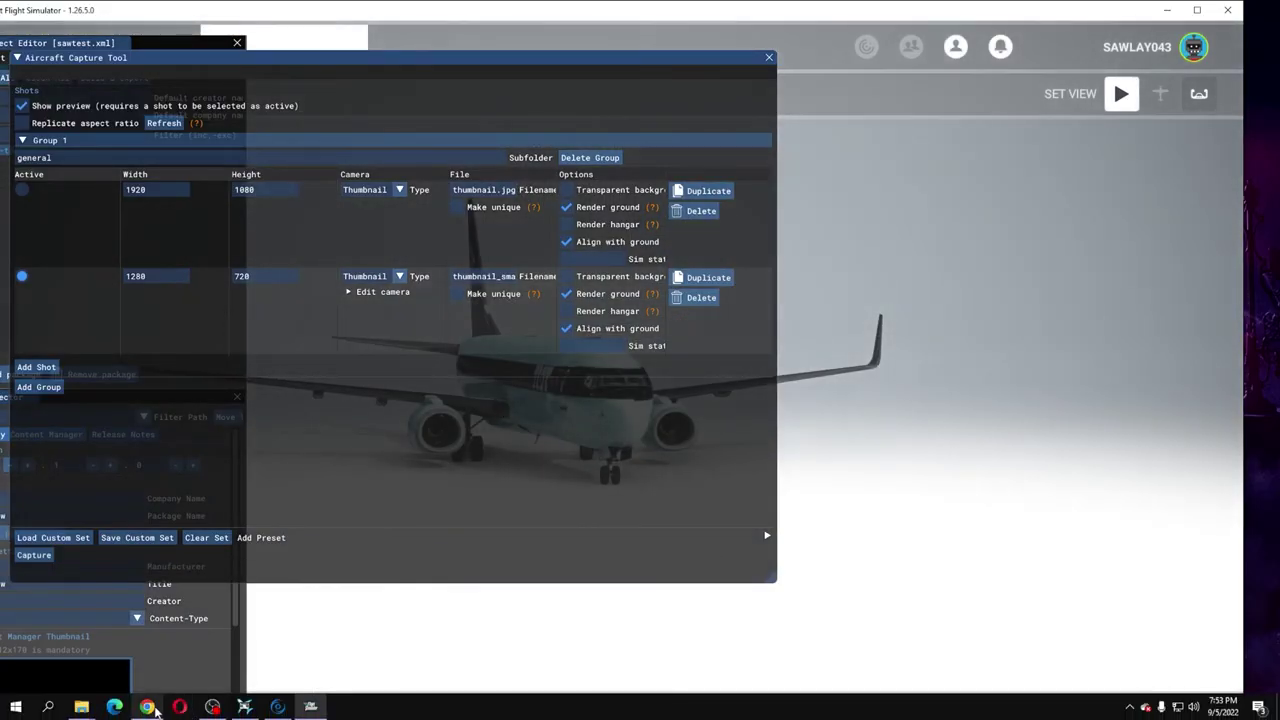
pyautogui.click(83, 708)
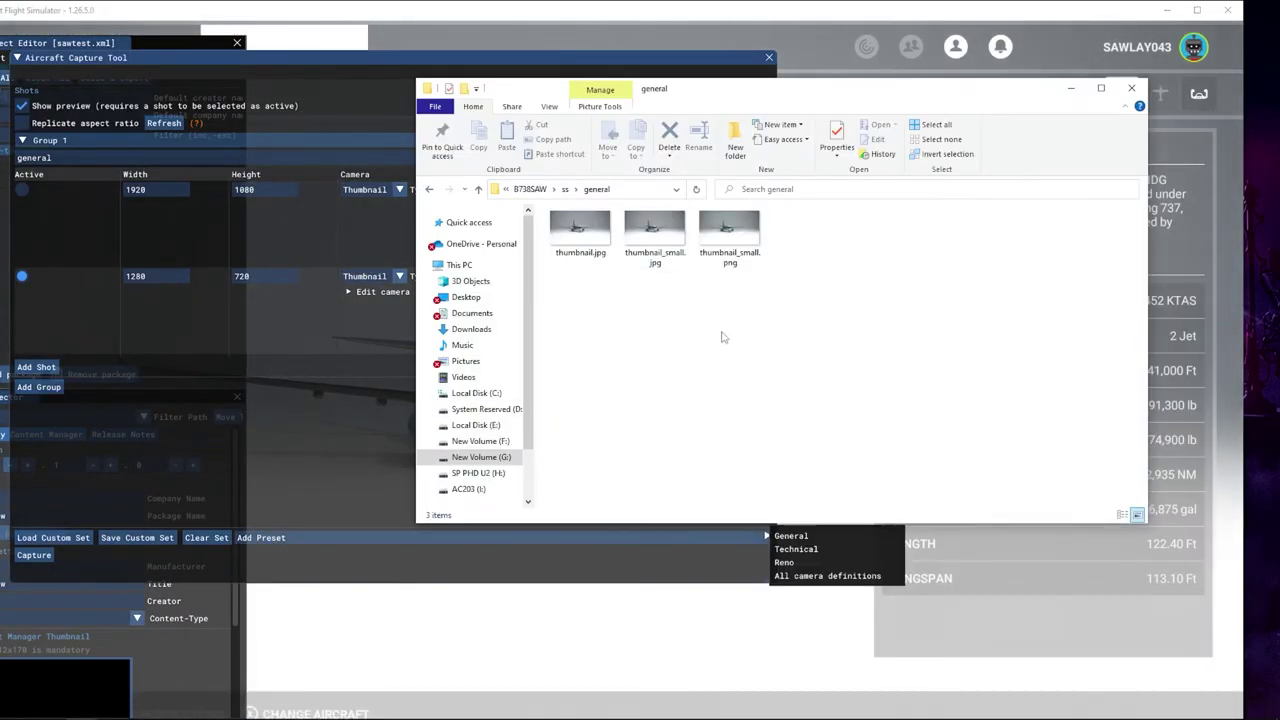
# Permanently delete thumbnail_small.png from the general folder and open thumbnail_small.jpg to view it.
pyautogui.click(734, 256)
pyautogui.moveTo(843, 287); pyautogui.dragTo(752, 238)
pyautogui.hotkey('shift', 'Delete')
pyautogui.press('Return')
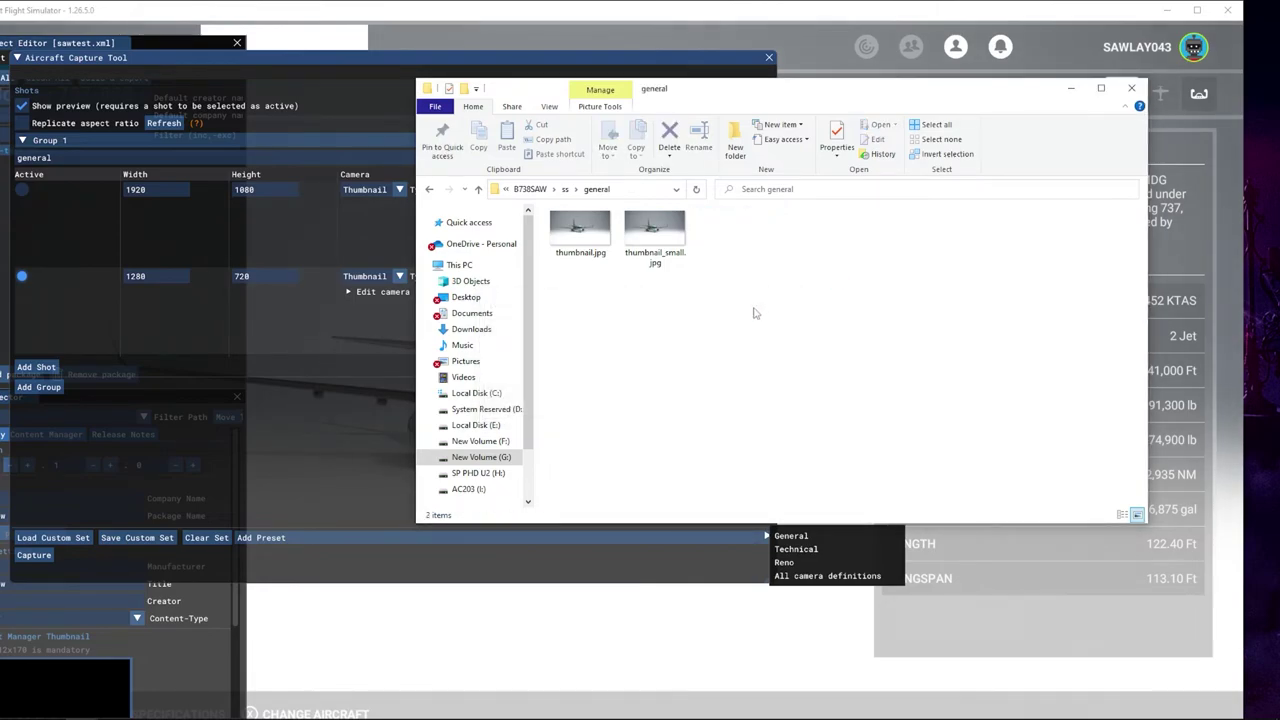
pyautogui.click(672, 252)
pyautogui.doubleClick(672, 228)
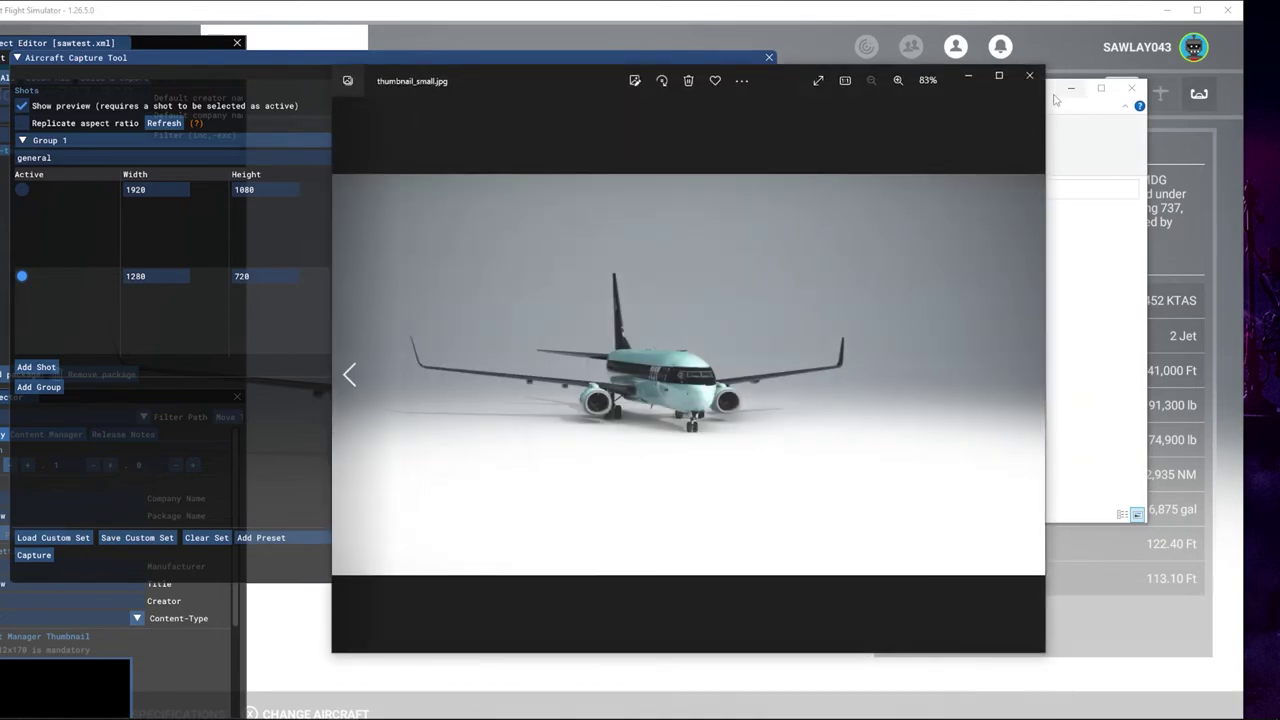
# Close the image preview and copy thumbnail.jpg and thumbnail_small.jpg from the general folder.
pyautogui.click(1029, 77)
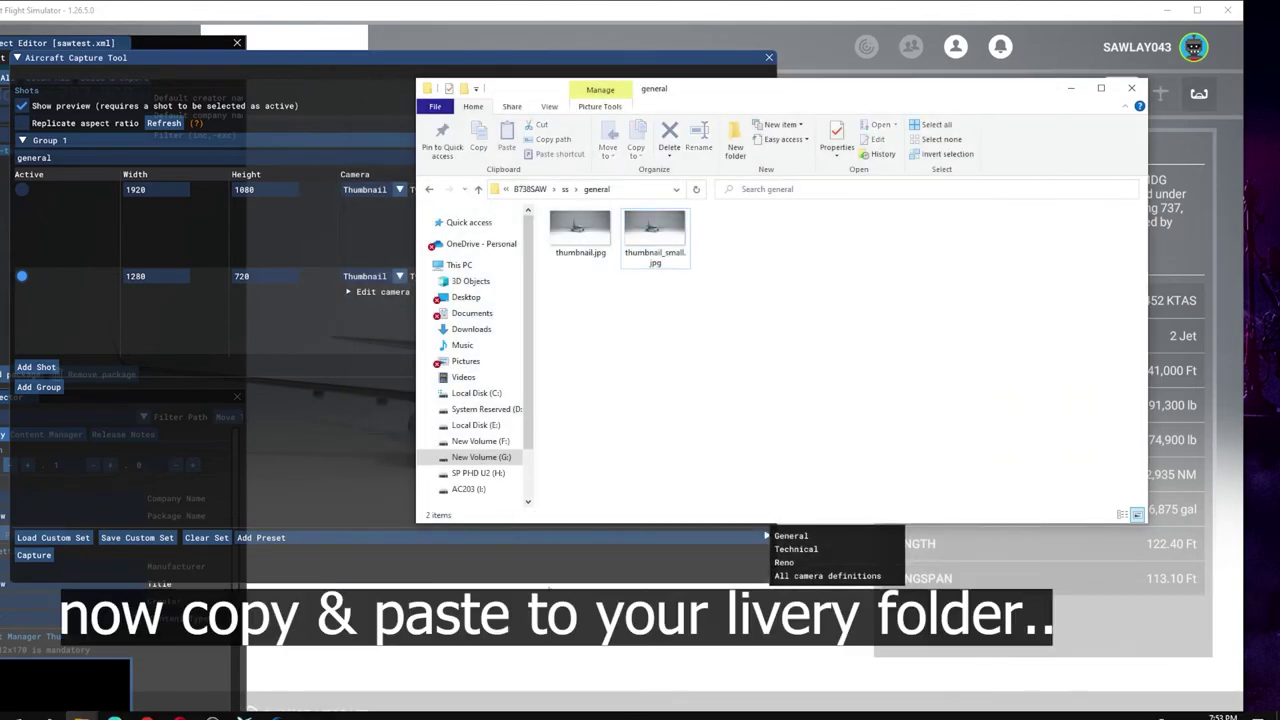
pyautogui.moveTo(567, 297); pyautogui.dragTo(653, 258)
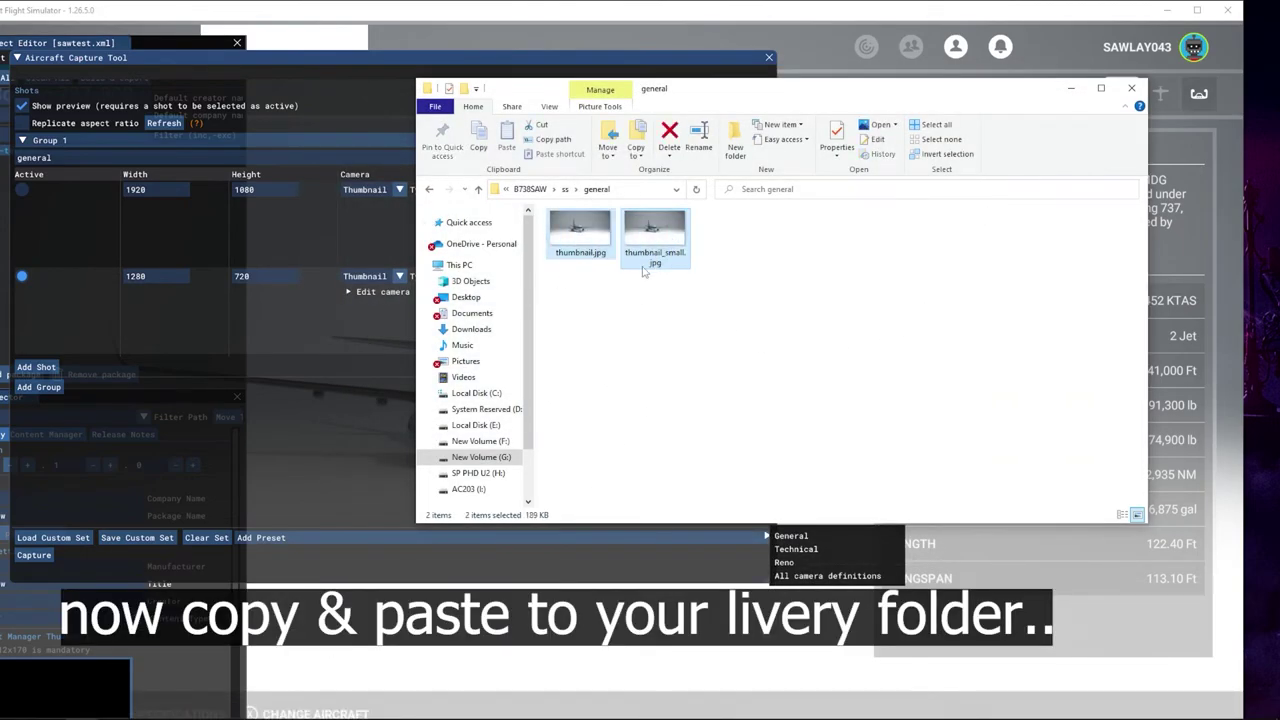
pyautogui.hotkey('ctrl', 'c')
# Open the texture.SAW-69 folder of the S-A-W Test Airlines livery under pmdg-aircraft-738-liveries\SimObjects\Airplanes.
pyautogui.click(481, 457)
pyautogui.doubleClick(630, 311)
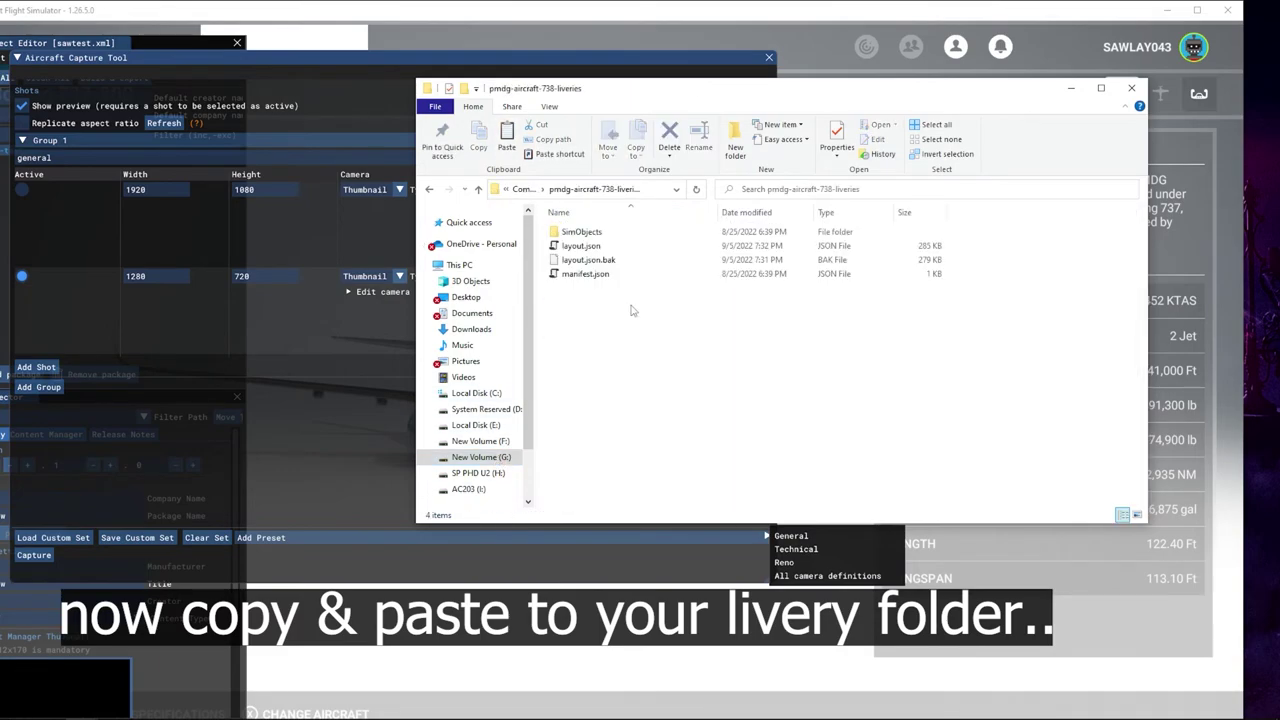
pyautogui.doubleClick(581, 232)
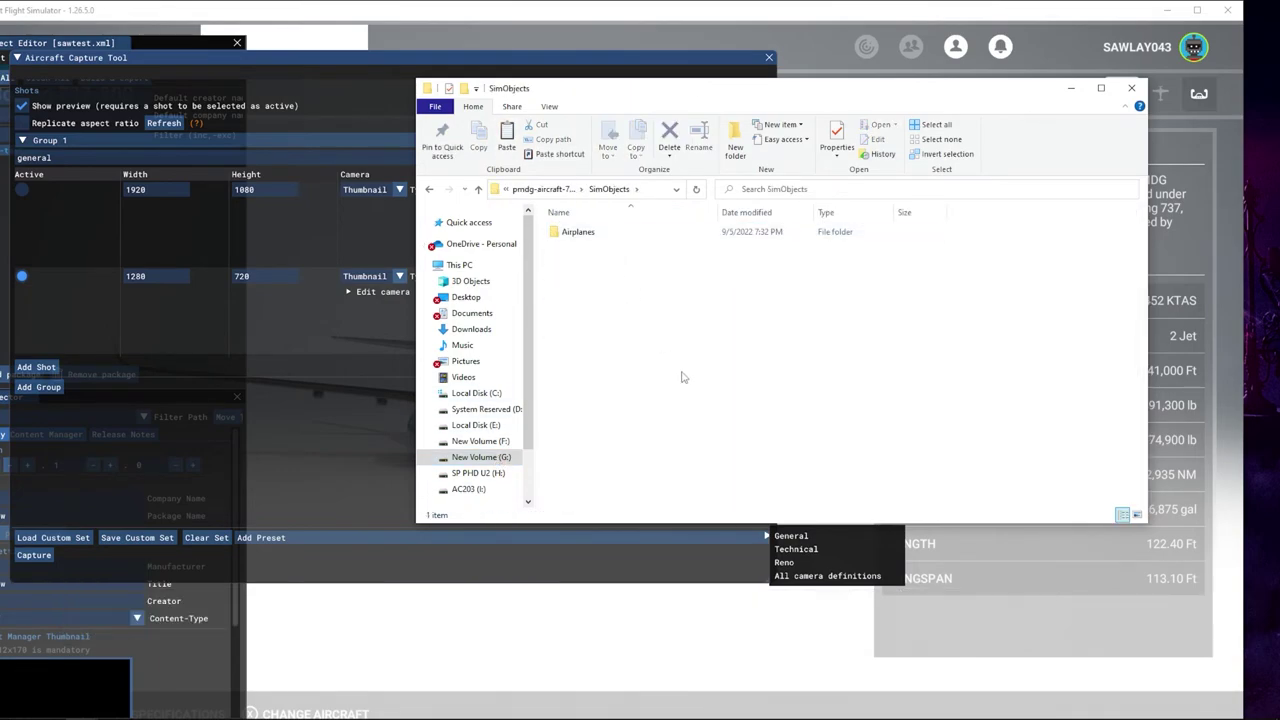
pyautogui.doubleClick(577, 232)
pyautogui.scroll(-7, 648, 376)
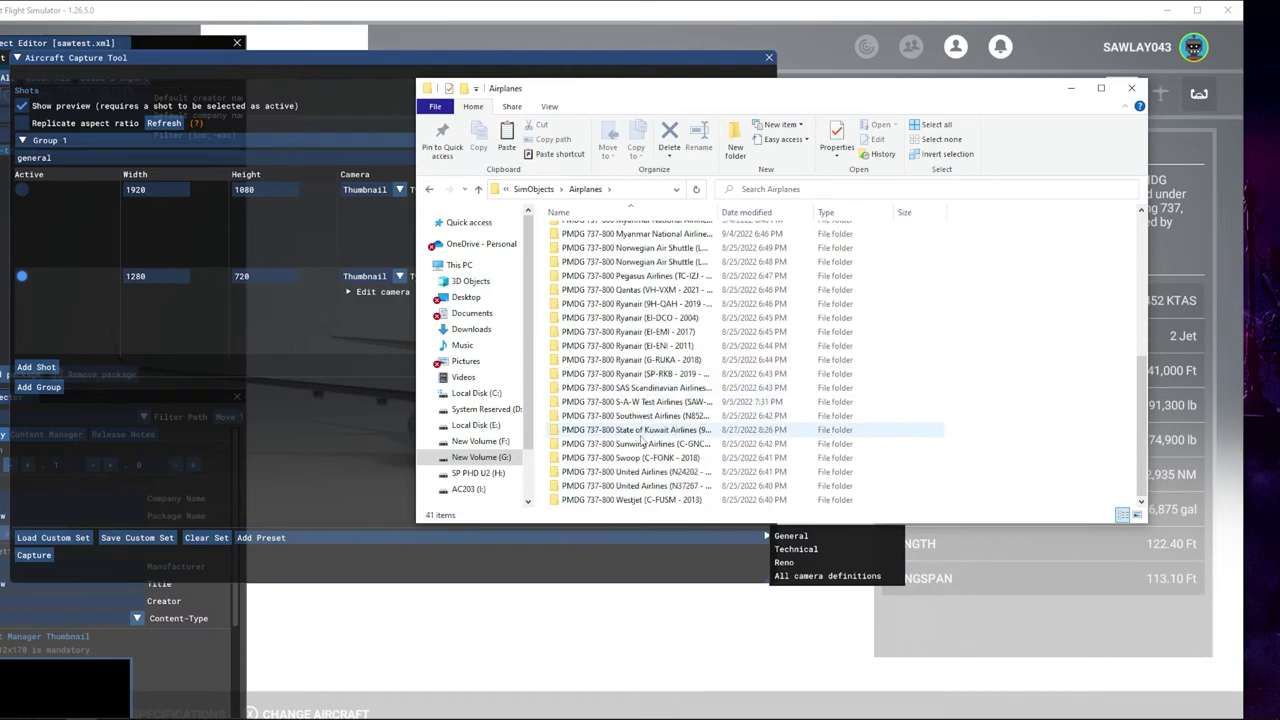
pyautogui.doubleClick(640, 401)
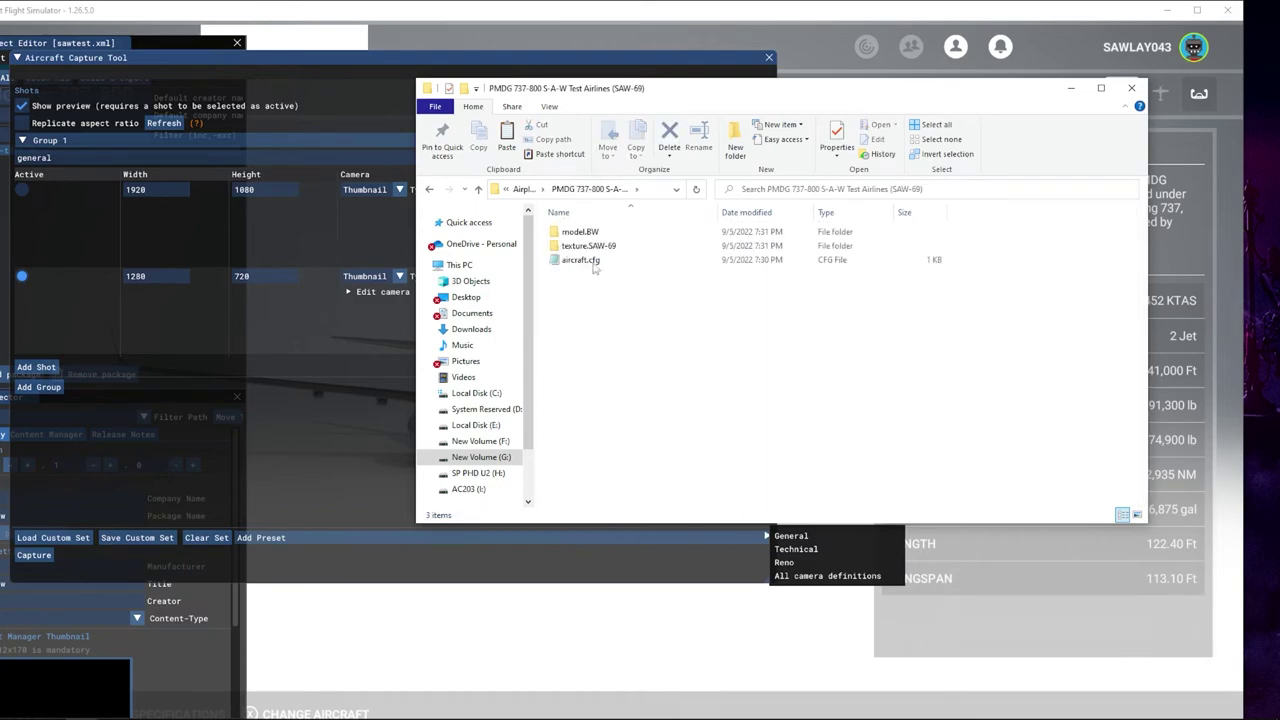
pyautogui.click(519, 190)
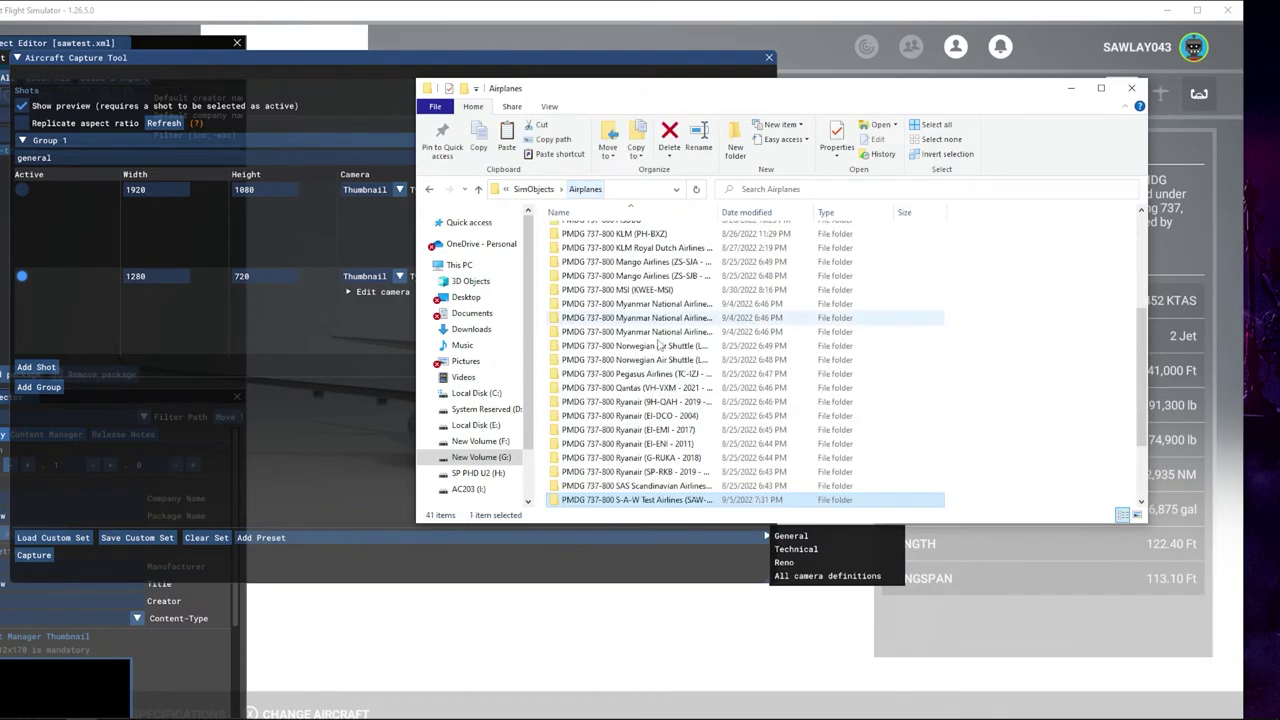
pyautogui.doubleClick(659, 500)
pyautogui.doubleClick(590, 246)
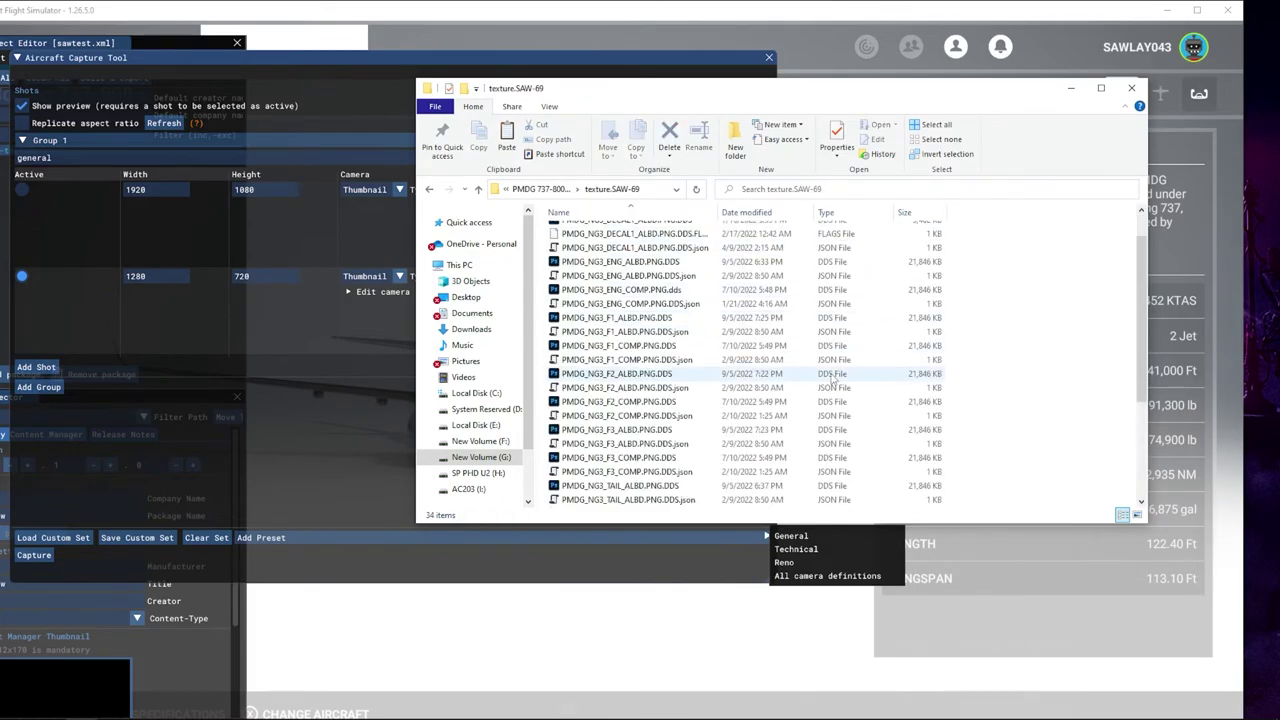
# View the existing thumbnail.JPG in the texture.SAW-69 folder and close the preview.
pyautogui.scroll(-5, 620, 400)
pyautogui.doubleClick(631, 487)
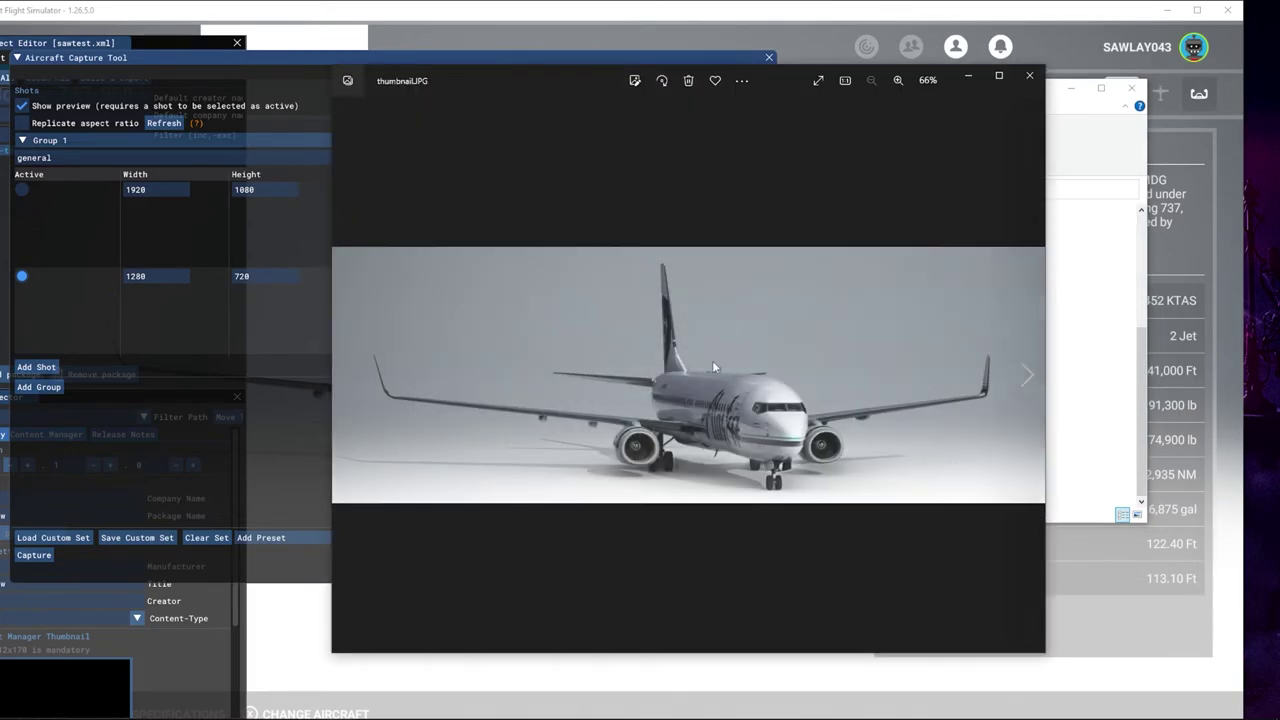
pyautogui.click(1033, 76)
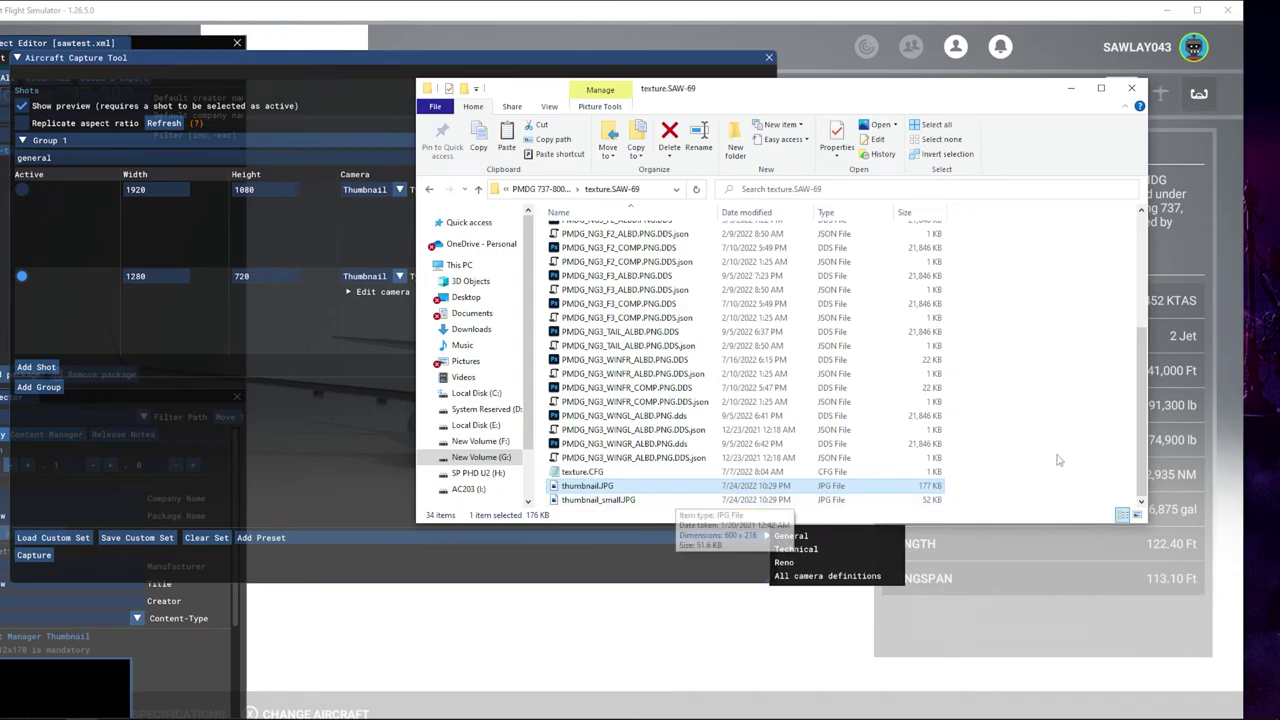
# Paste the copied thumbnails into texture.SAW-69, replacing the existing files, and go back to the Airplanes folder.
pyautogui.click(990, 471)
pyautogui.hotkey('ctrl', 'v')
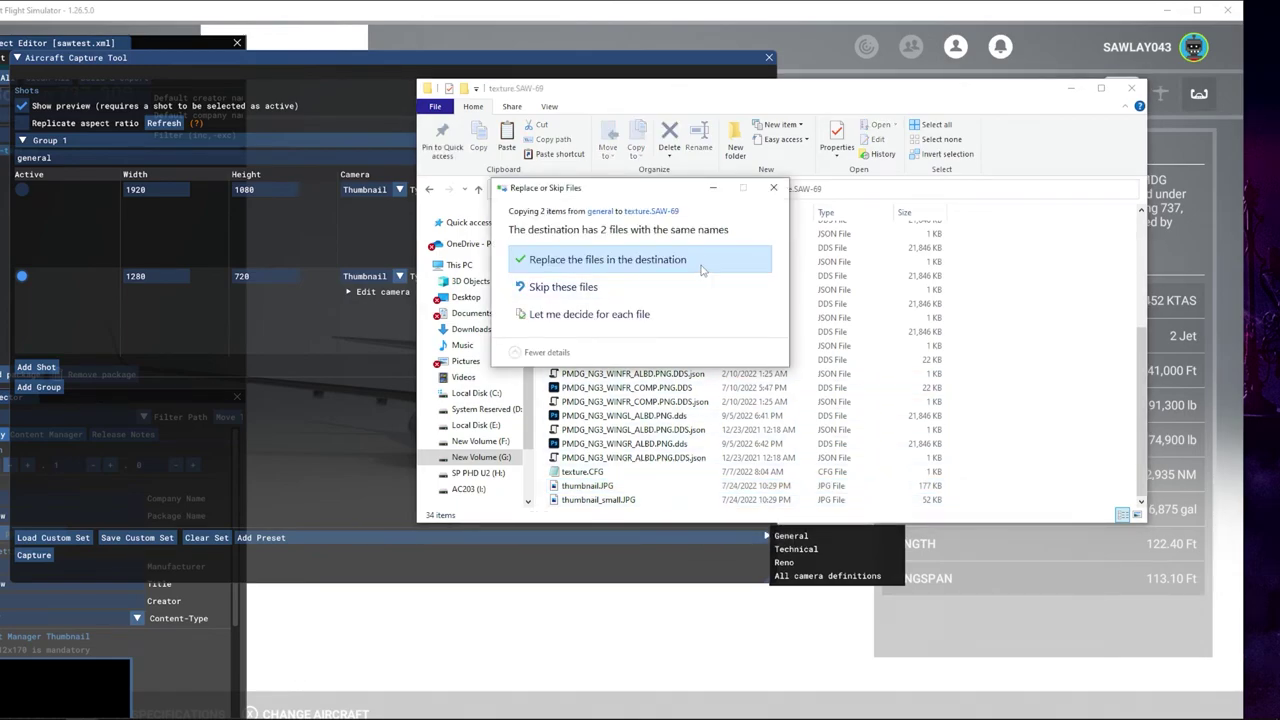
pyautogui.click(700, 268)
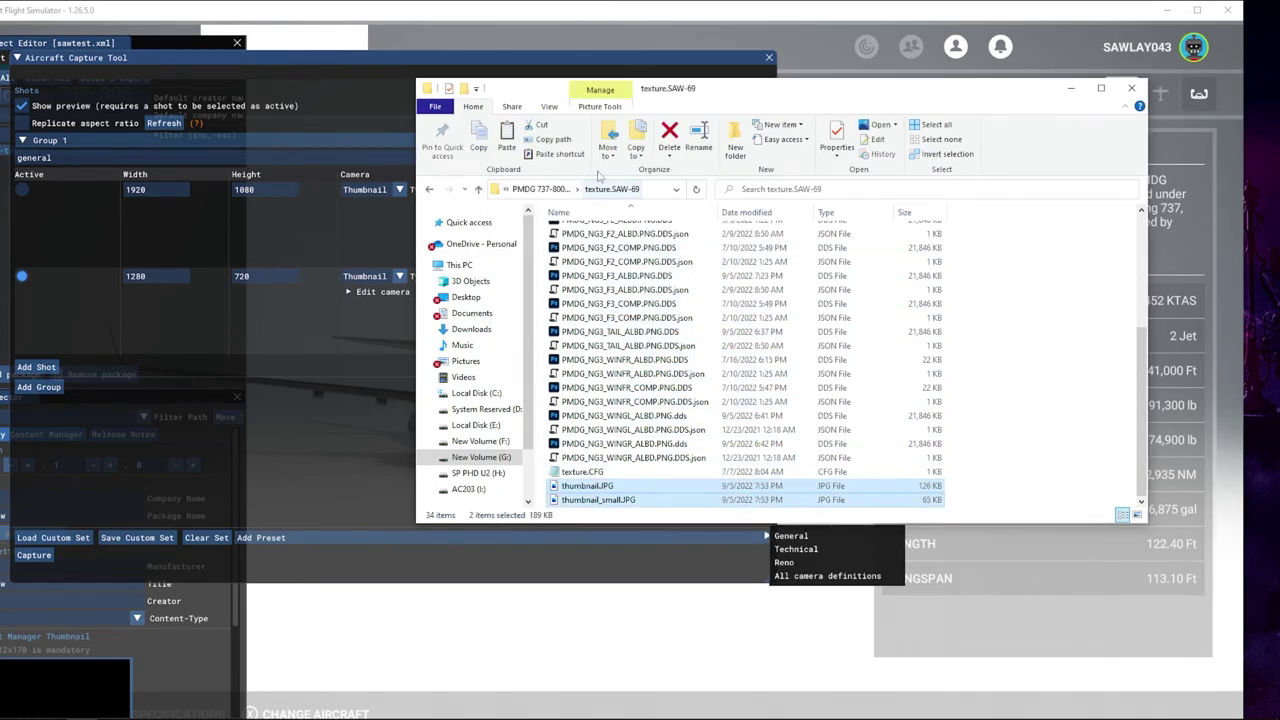
pyautogui.click(547, 189)
pyautogui.click(524, 189)
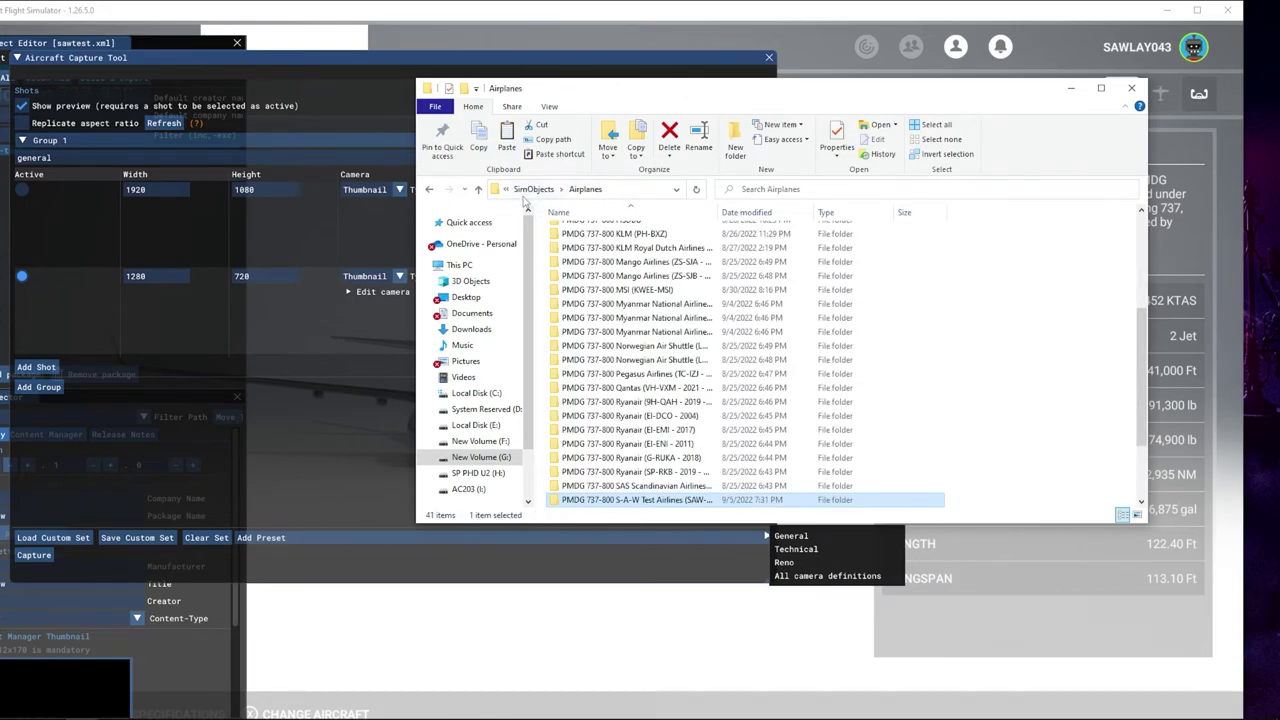
# Return to the simulator and close the Aircraft Capture Tool and the remaining developer mode windows.
pyautogui.click(603, 634)
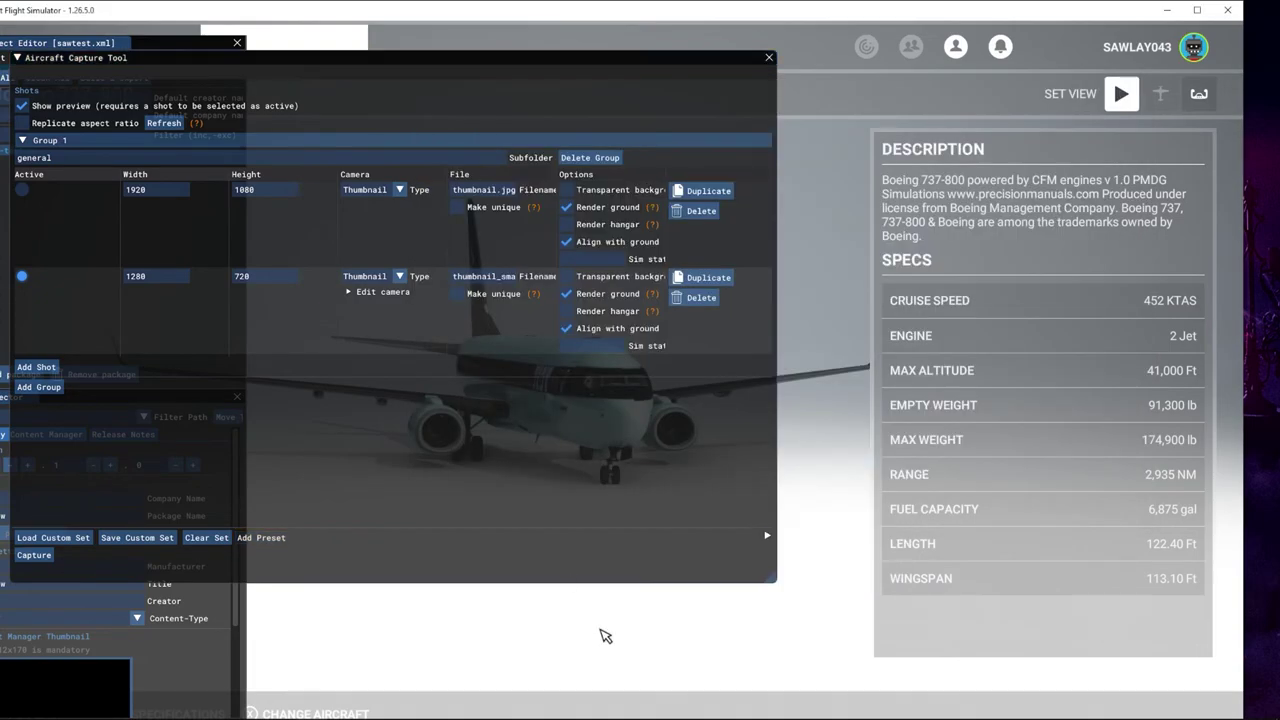
pyautogui.click(769, 58)
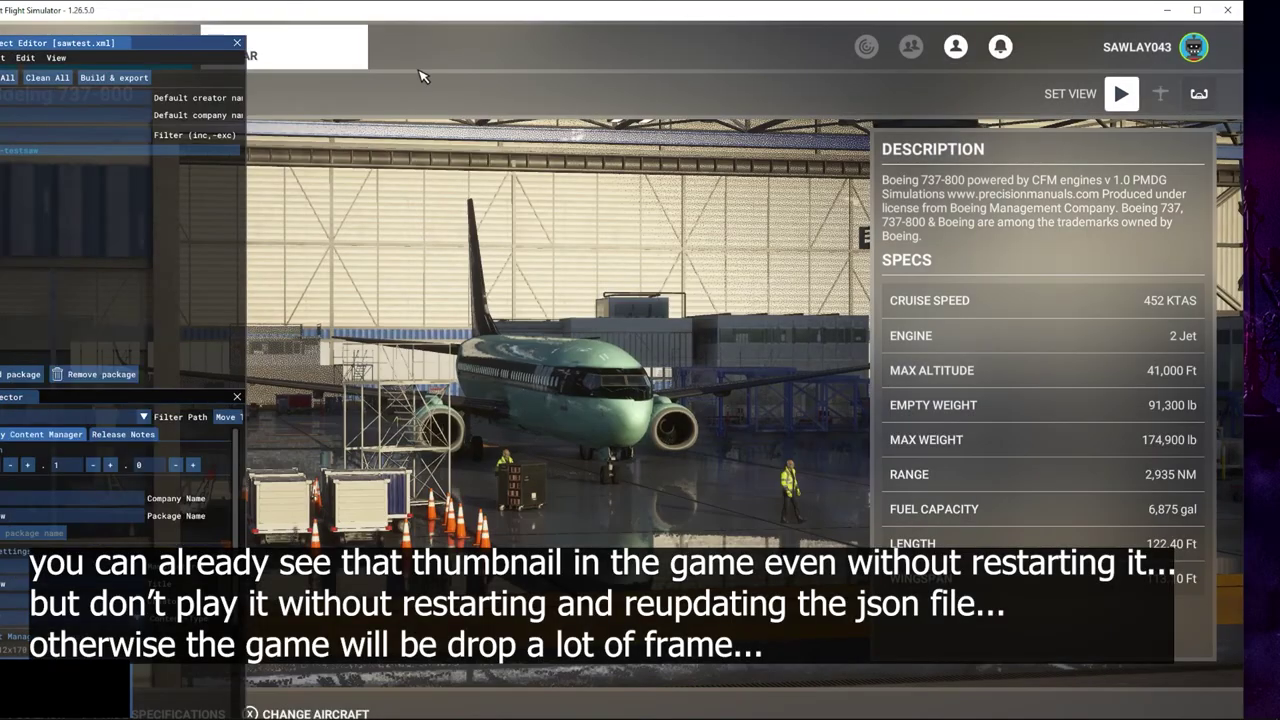
pyautogui.click(15, 30)
pyautogui.click(40, 150)
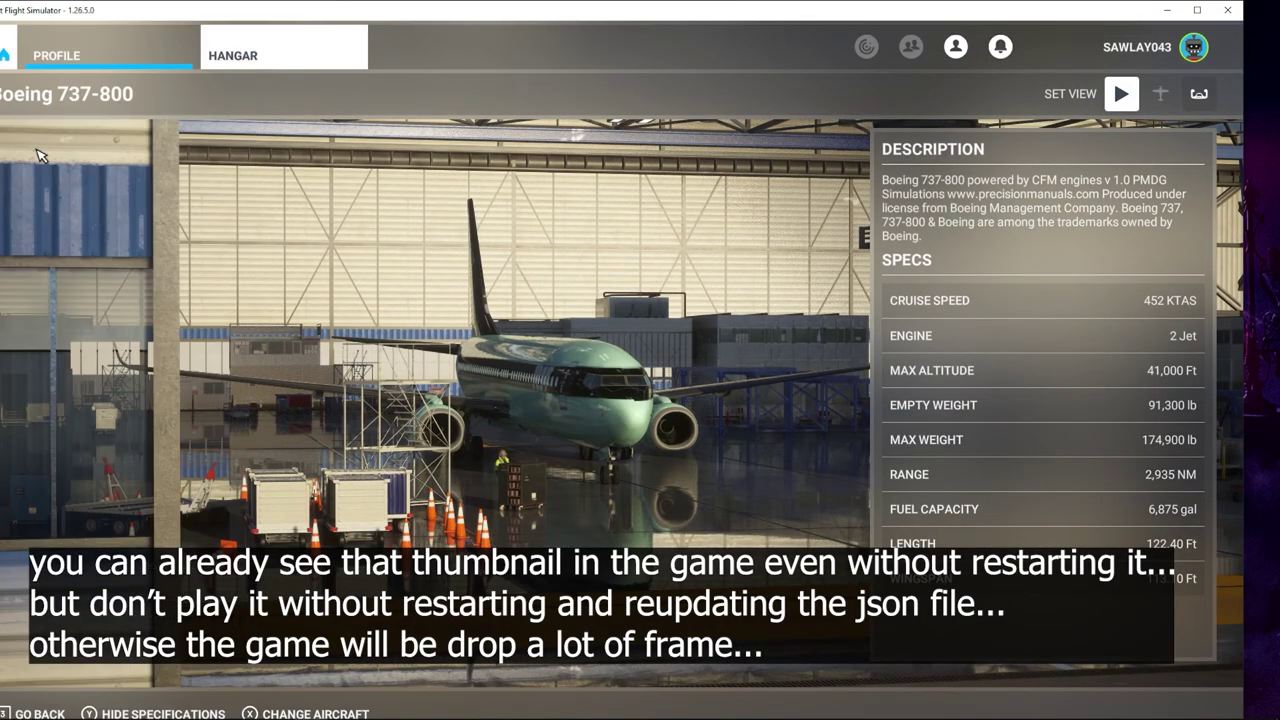
# Leave the hangar and open the World Map's aircraft selection to check the Boeing 737-800 thumbnail.
pyautogui.press('Escape')
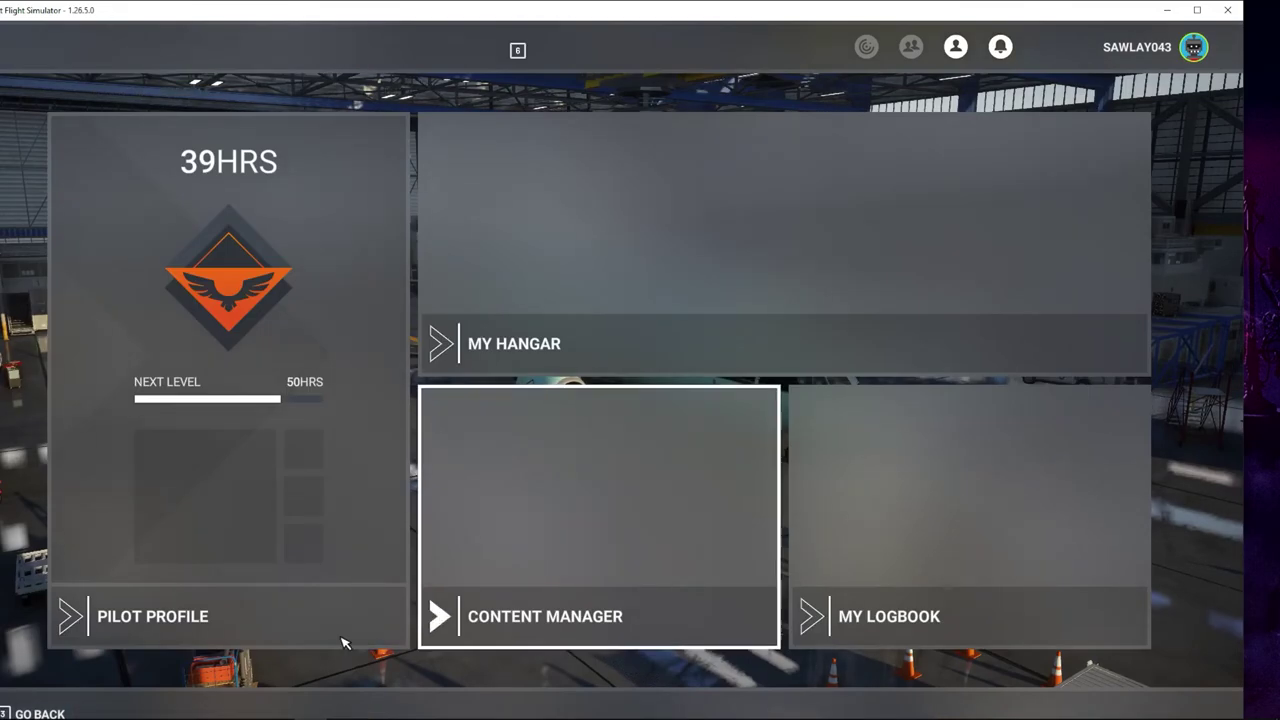
pyautogui.press('Escape')
pyautogui.click(886, 249)
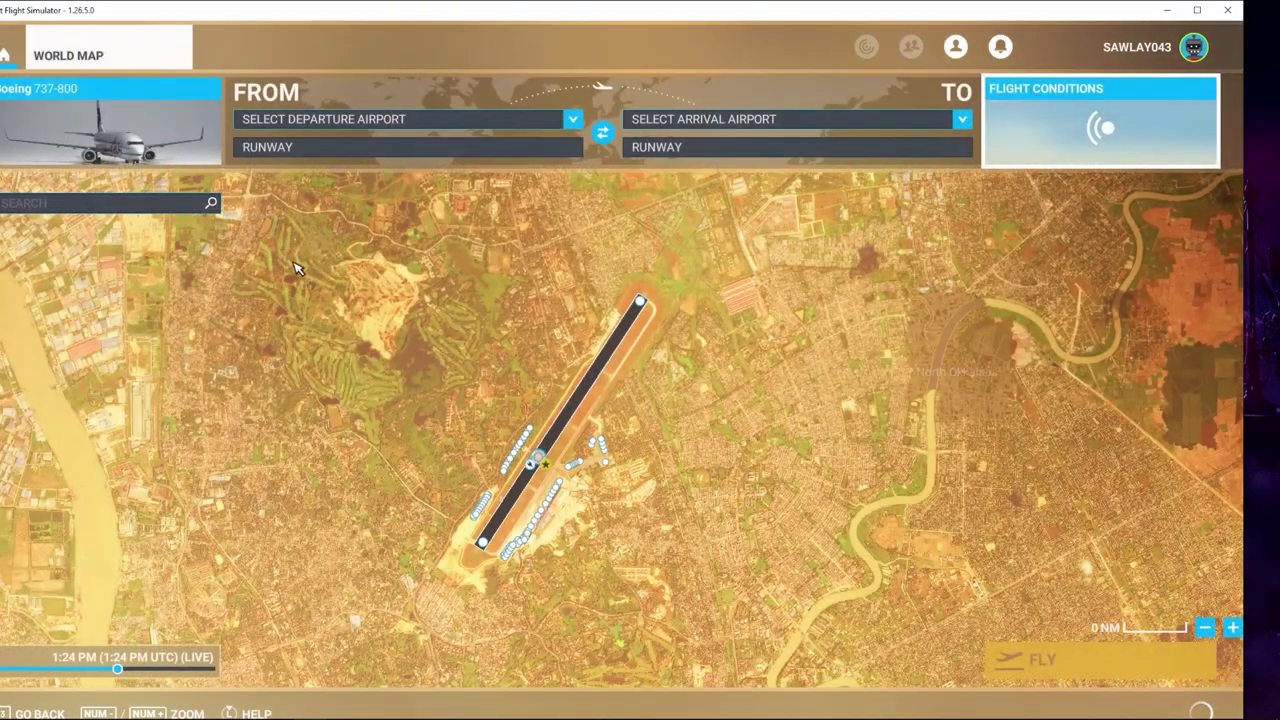
pyautogui.click(110, 120)
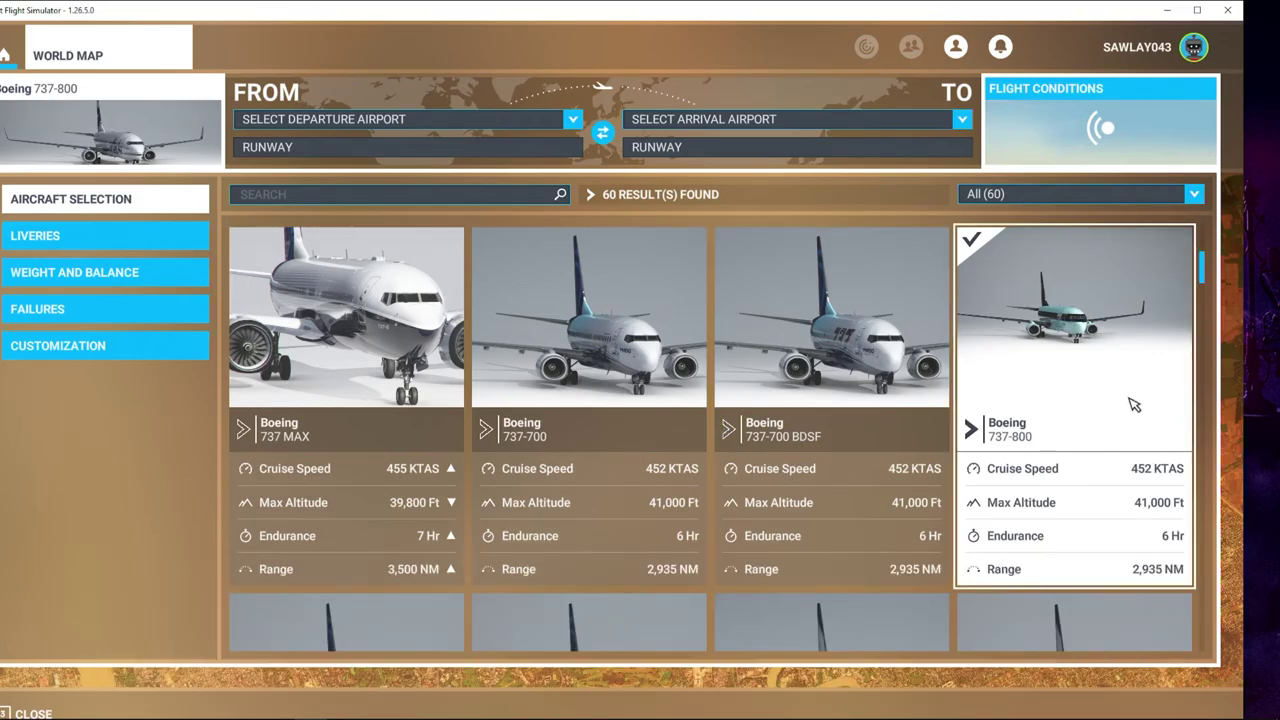
pyautogui.scroll(-3, 857, 614)
# Switch to PMDG Operations Center and reinstall the AeroMexico (XA-AMG | 2019) livery for the PMDG 737-800 to update the layout file.
pyautogui.click(115, 259)
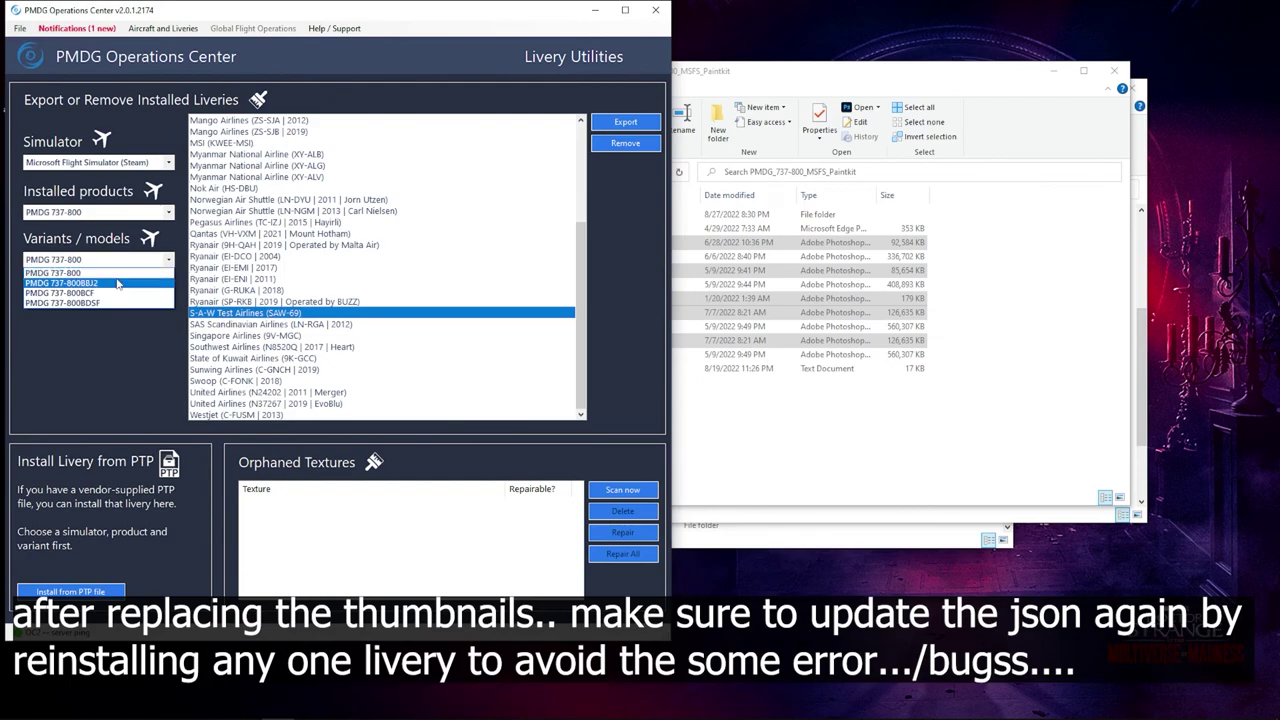
pyautogui.click(115, 268)
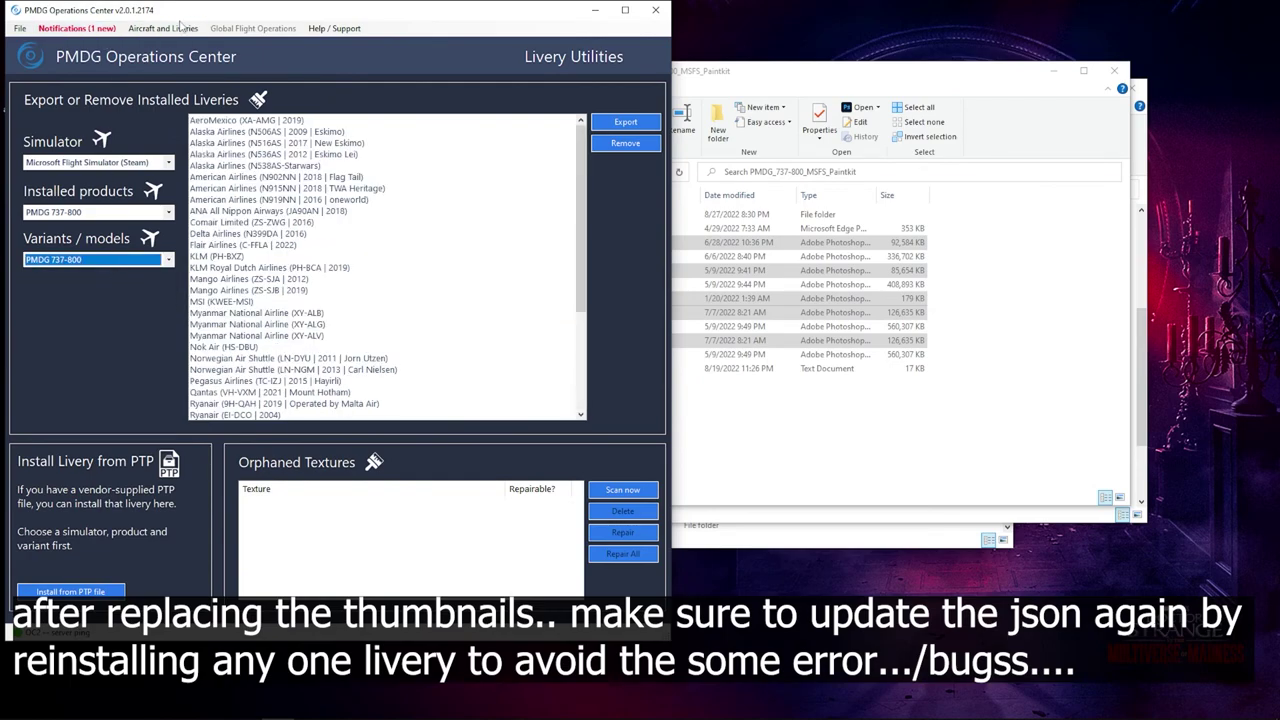
pyautogui.click(178, 28)
pyautogui.click(170, 64)
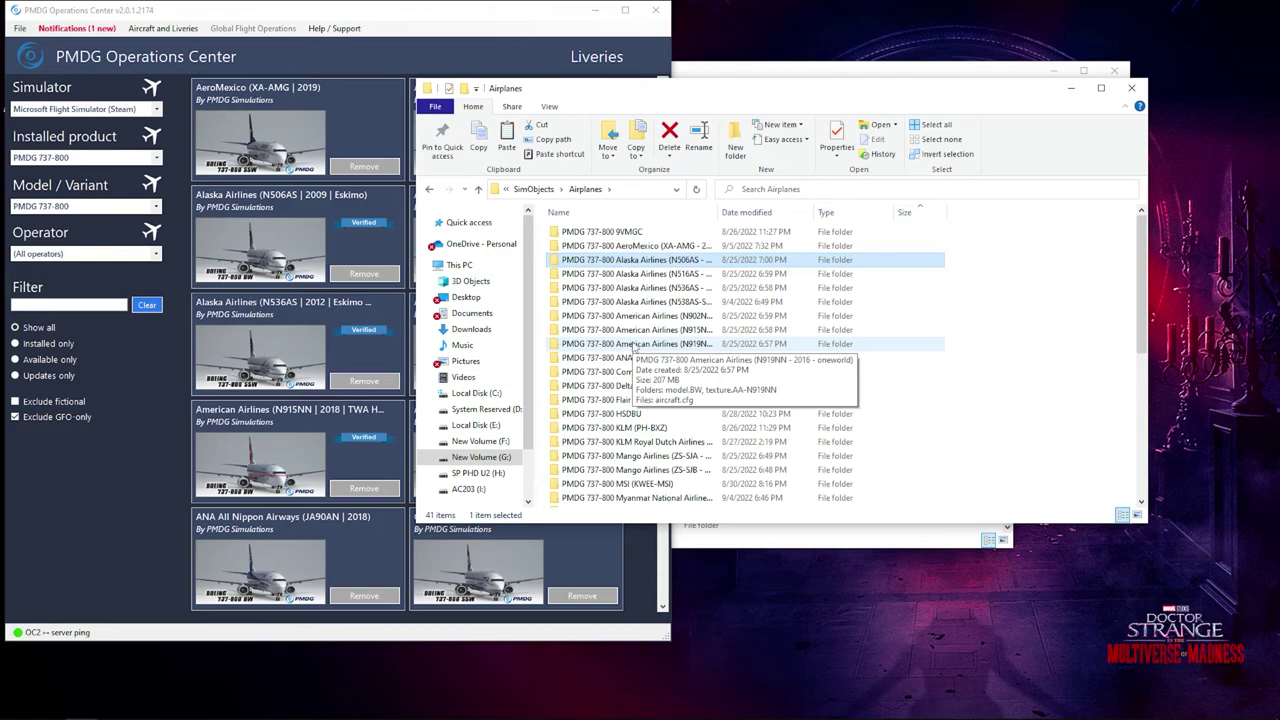
pyautogui.click(372, 164)
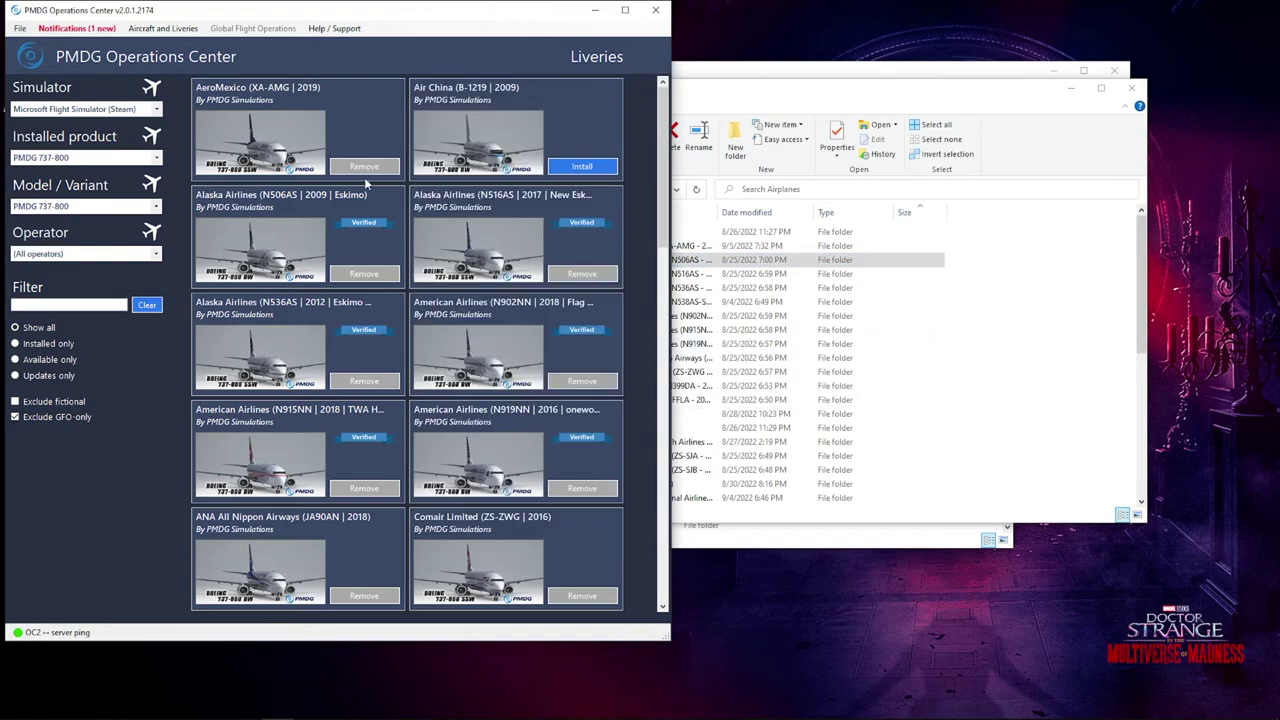
pyautogui.click(372, 166)
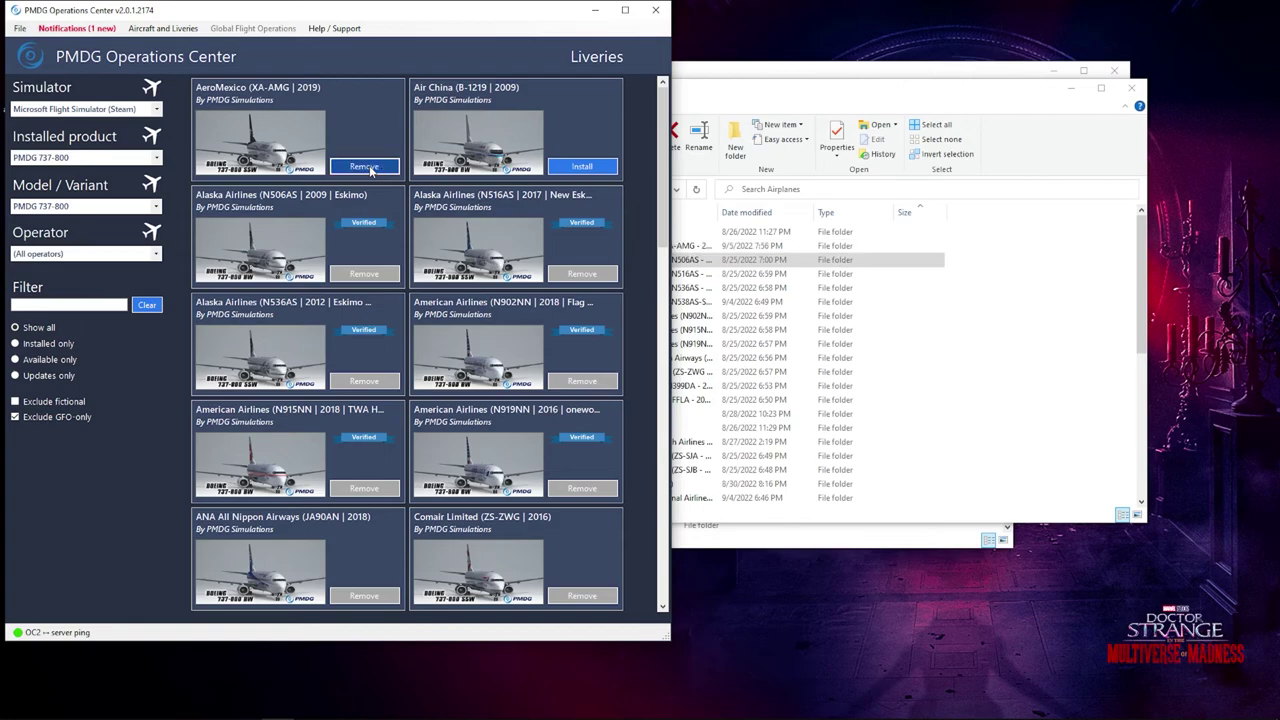
# Open the livery utilities and list the installed liveries for product PMDG 737-800, variant PMDG 737-800.
pyautogui.click(163, 28)
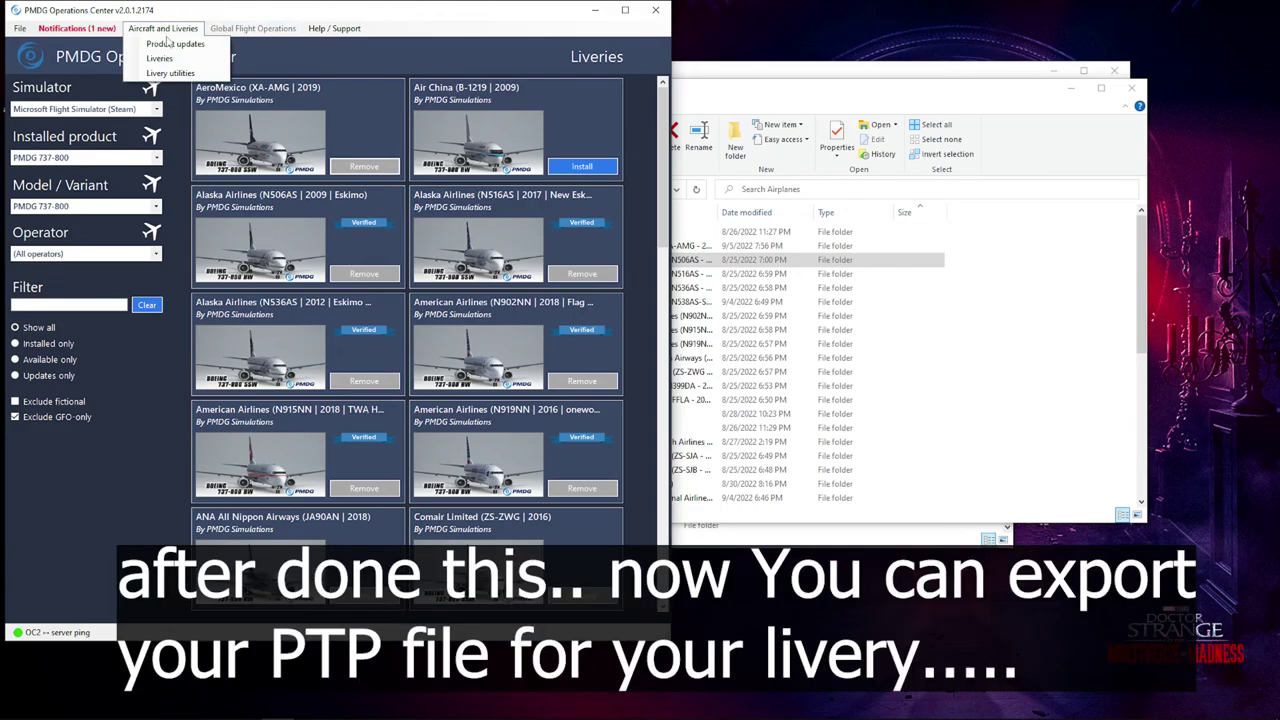
pyautogui.click(170, 73)
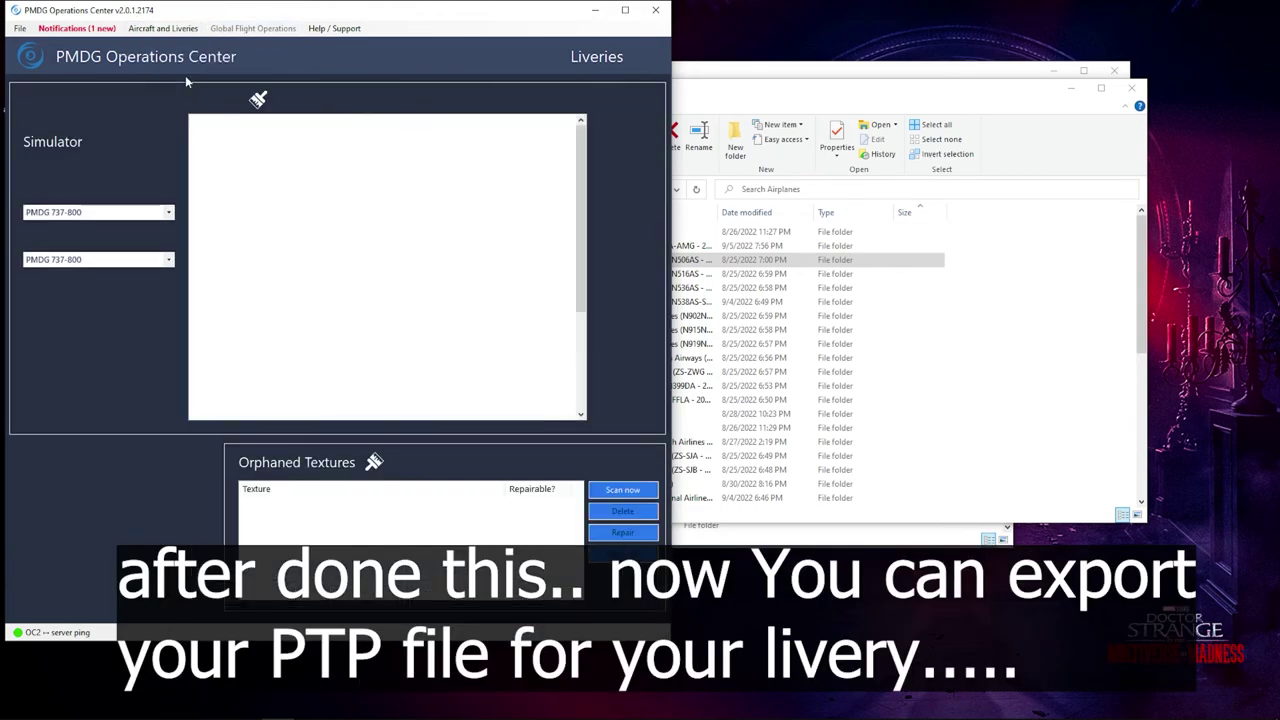
pyautogui.click(120, 212)
pyautogui.click(116, 227)
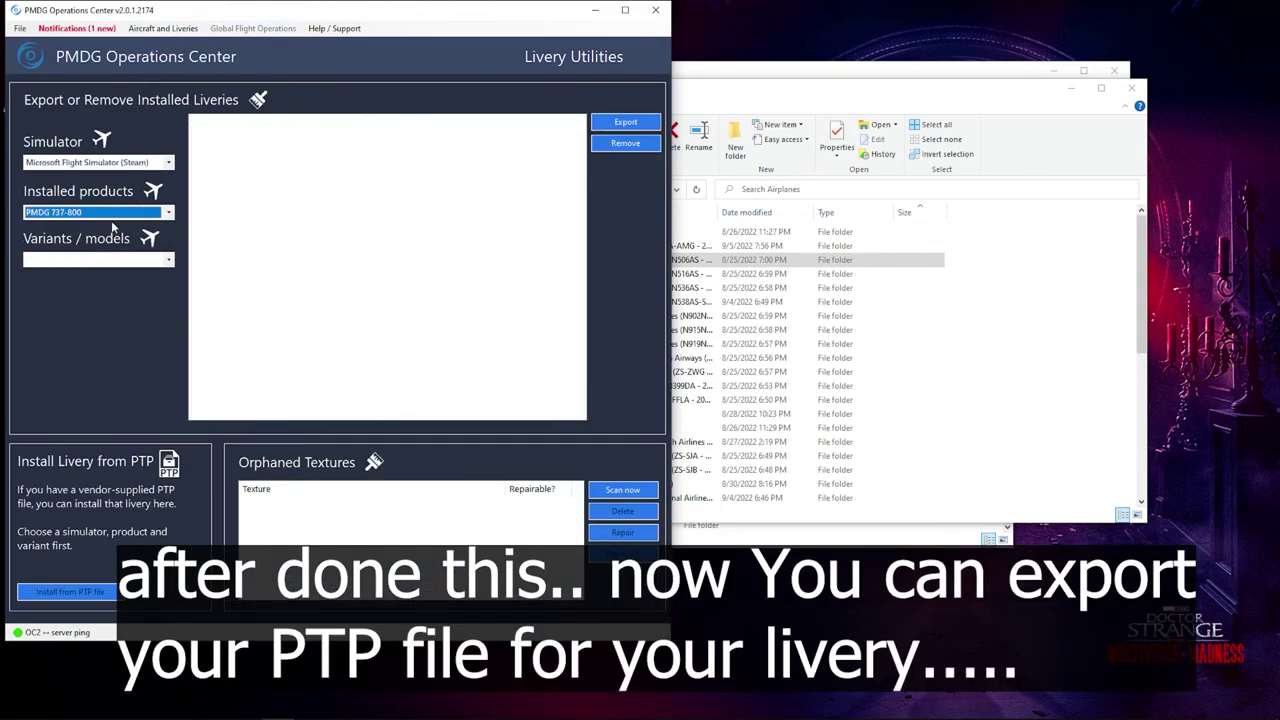
pyautogui.click(110, 262)
pyautogui.click(100, 276)
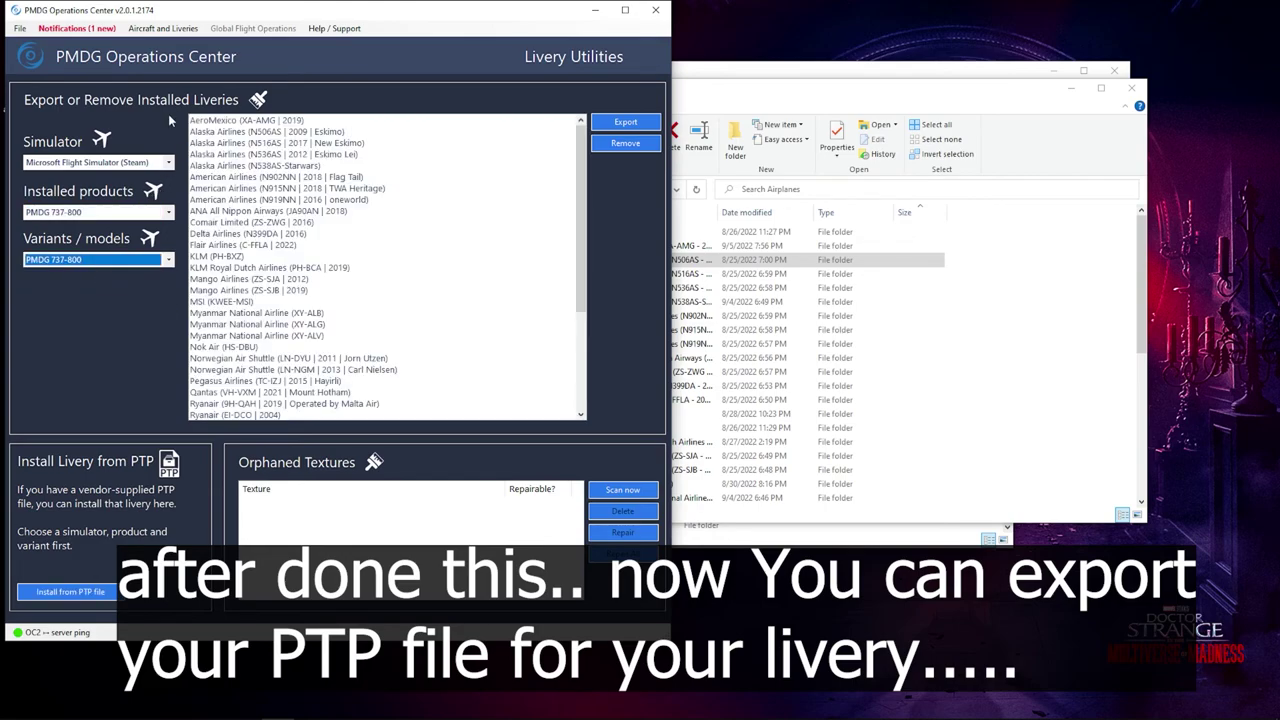
# Switch the livery variant to PMDG 737-800BBJ2 and back to PMDG 737-800.
pyautogui.click(127, 259)
pyautogui.click(86, 276)
pyautogui.click(105, 260)
pyautogui.click(100, 282)
pyautogui.click(103, 260)
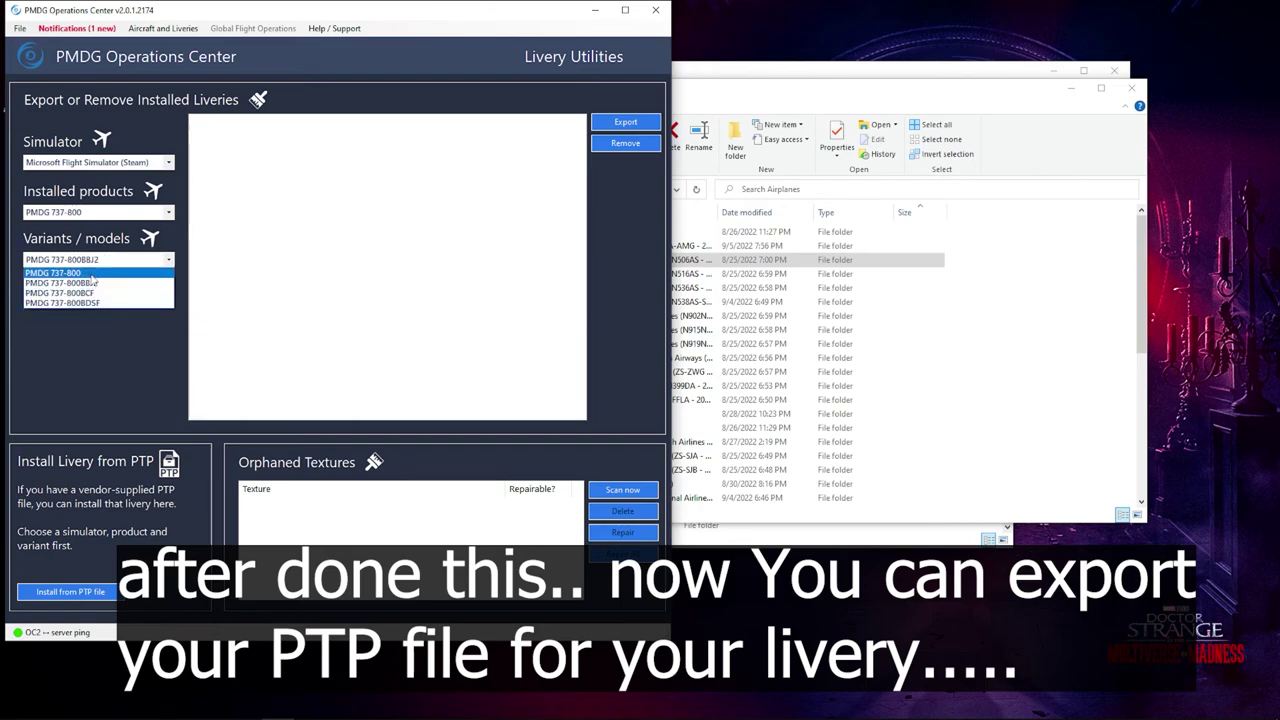
pyautogui.click(92, 272)
# Start exporting the S-A-W Test Airlines (SAW-69) livery and browse to MSFS PROJECTS > B738 livery paint tutorial on drive G.
pyautogui.scroll(-5, 410, 290)
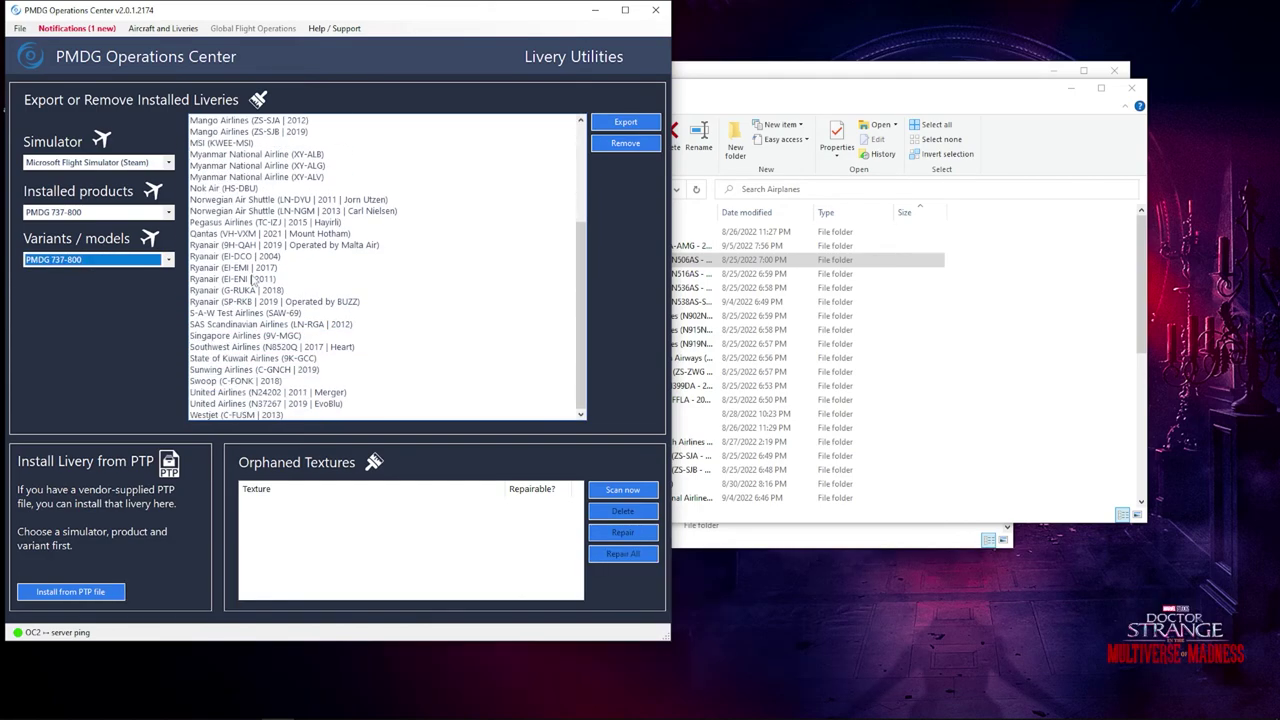
pyautogui.click(244, 315)
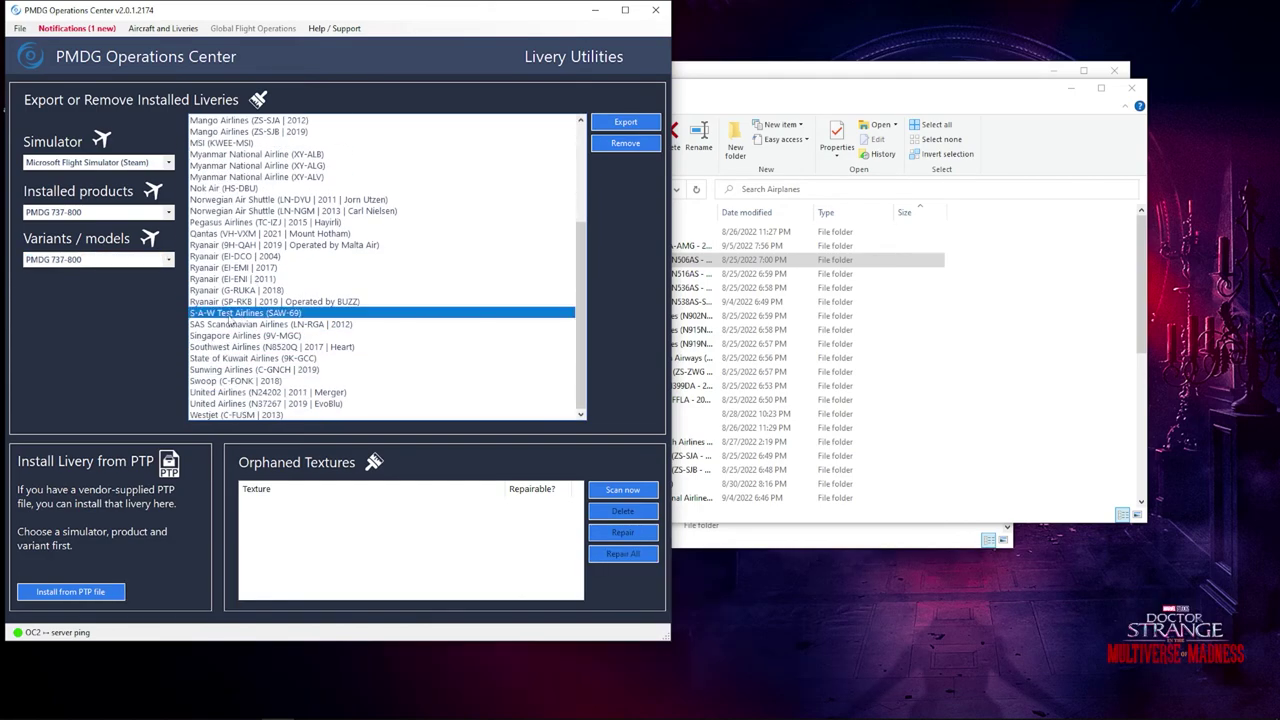
pyautogui.click(609, 126)
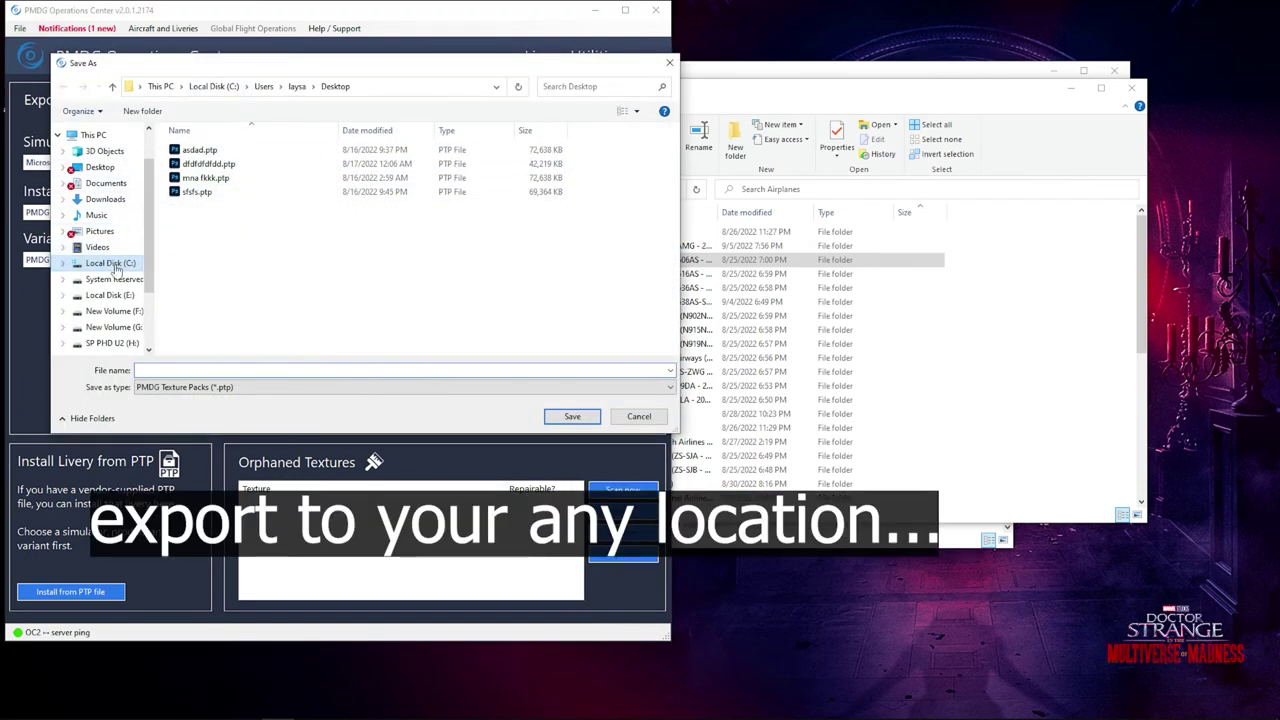
pyautogui.click(136, 327)
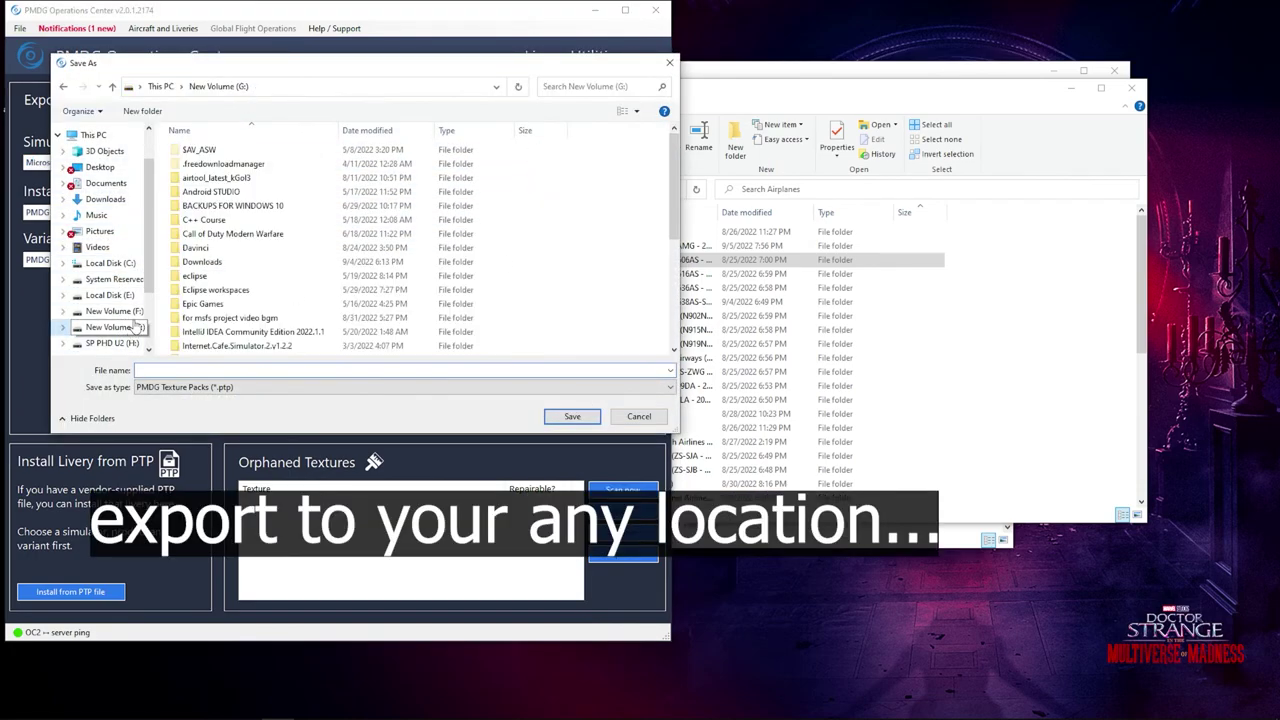
pyautogui.scroll(-4, 220, 285)
pyautogui.doubleClick(212, 278)
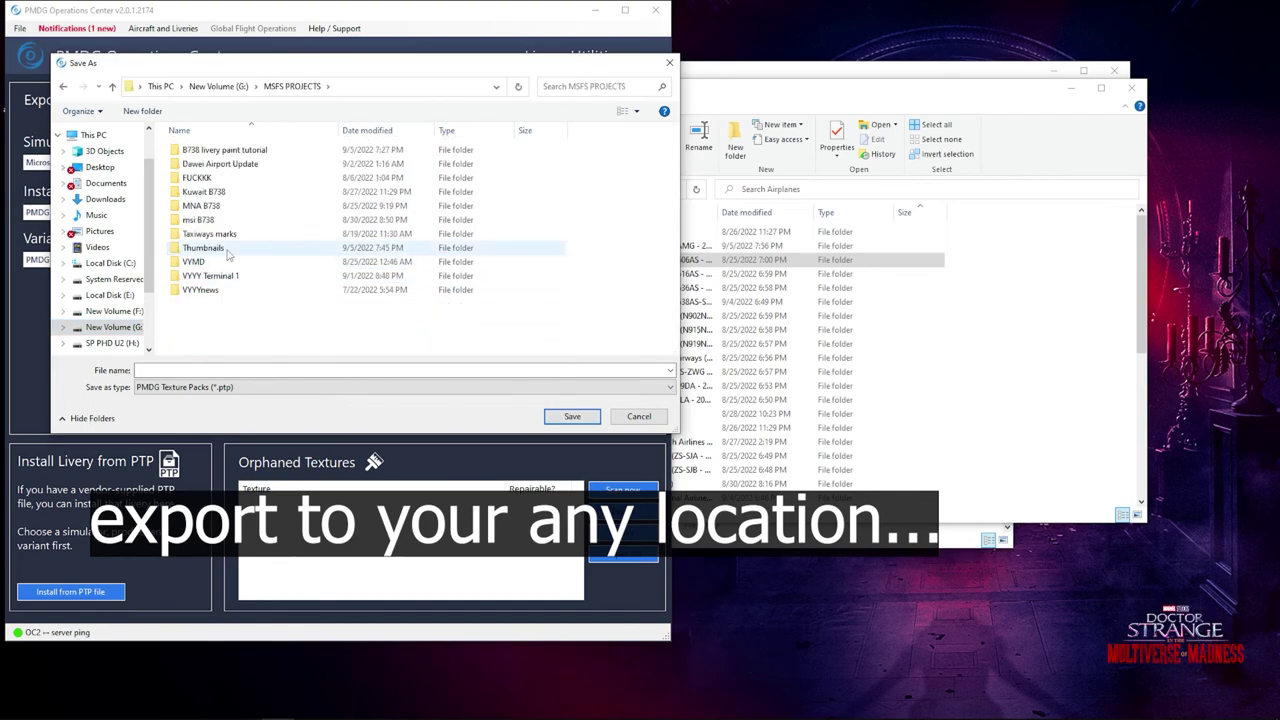
pyautogui.doubleClick(236, 151)
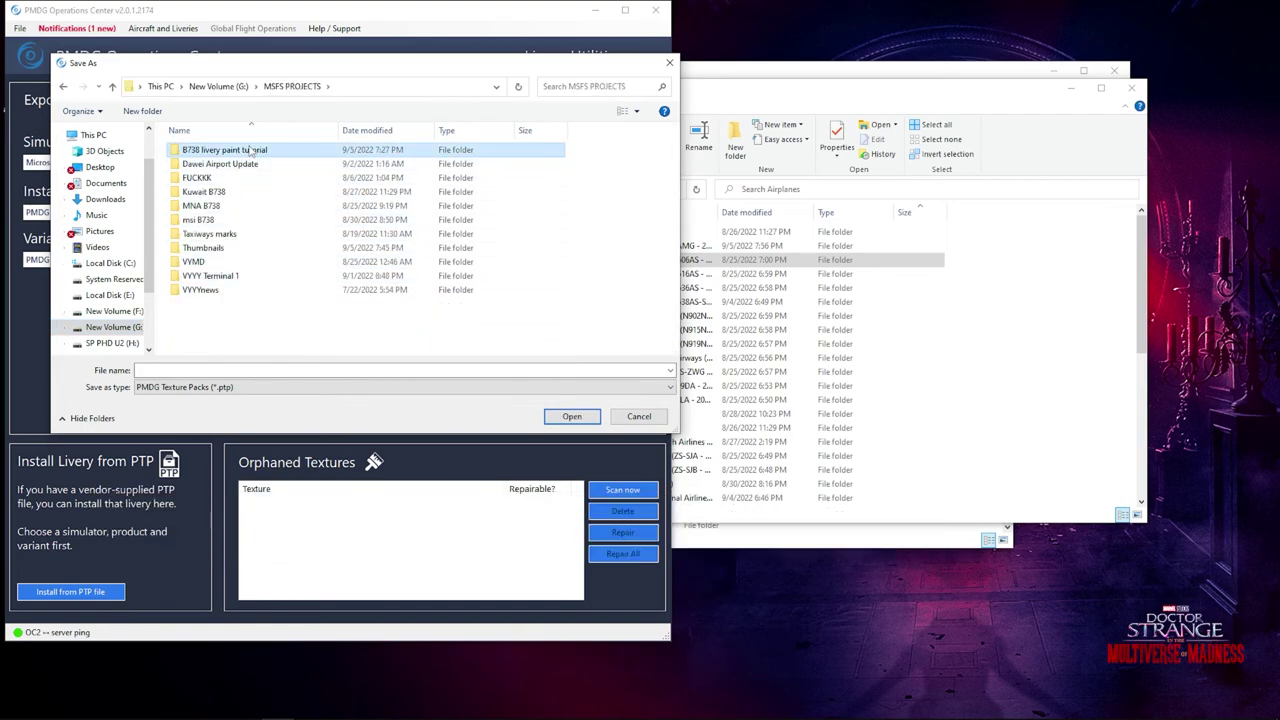
# Create a folder named DONE inside B738 livery paint tutorial and open it as the export location.
pyautogui.hotkey('ctrl', 'shift', 'n')
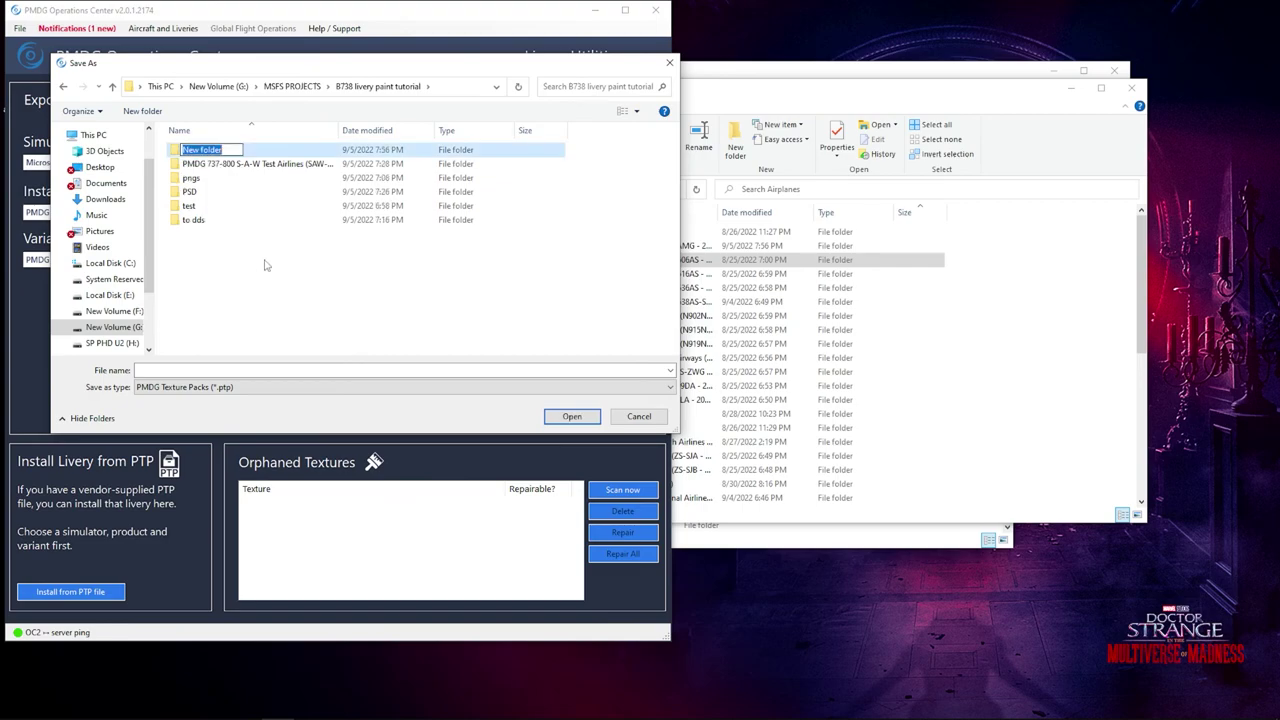
pyautogui.write('DONE')
pyautogui.press('Return')
pyautogui.press('Return')
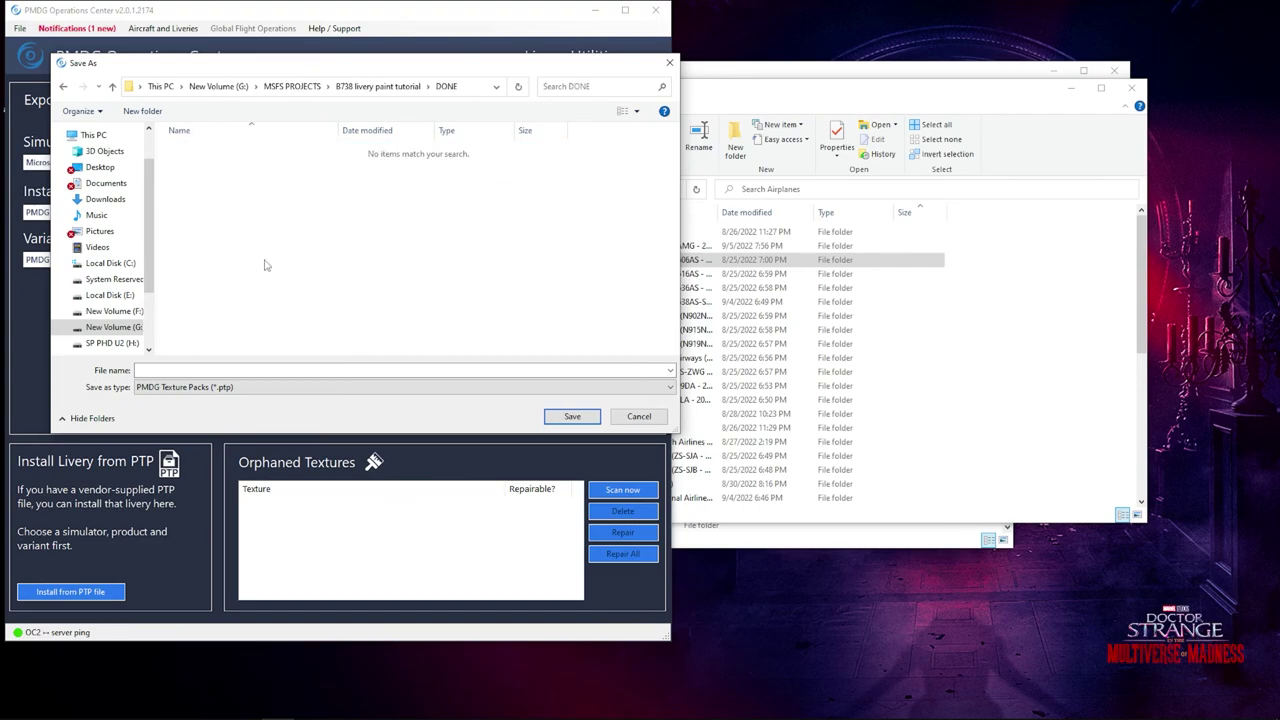
# Save the exported livery as the PMDG texture pack "testsaw 1.0" and dismiss the export results.
pyautogui.click(266, 370)
pyautogui.write('test')
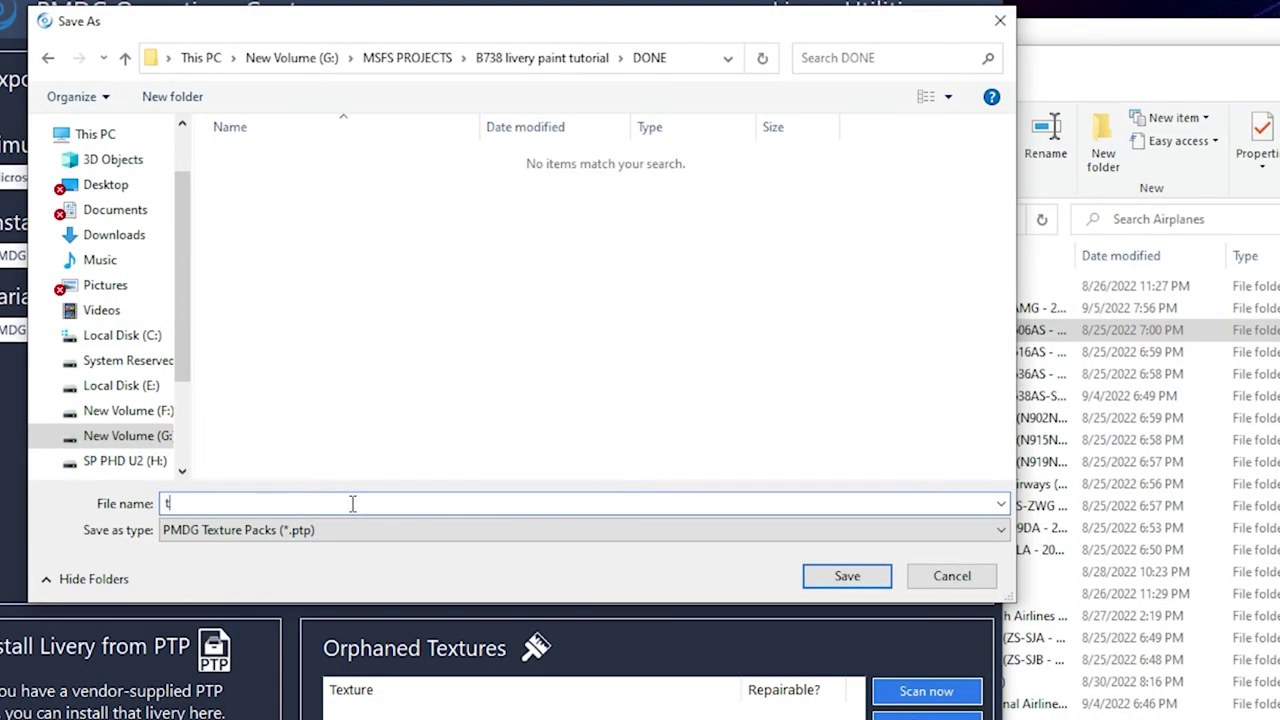
pyautogui.write('saw 1.0')
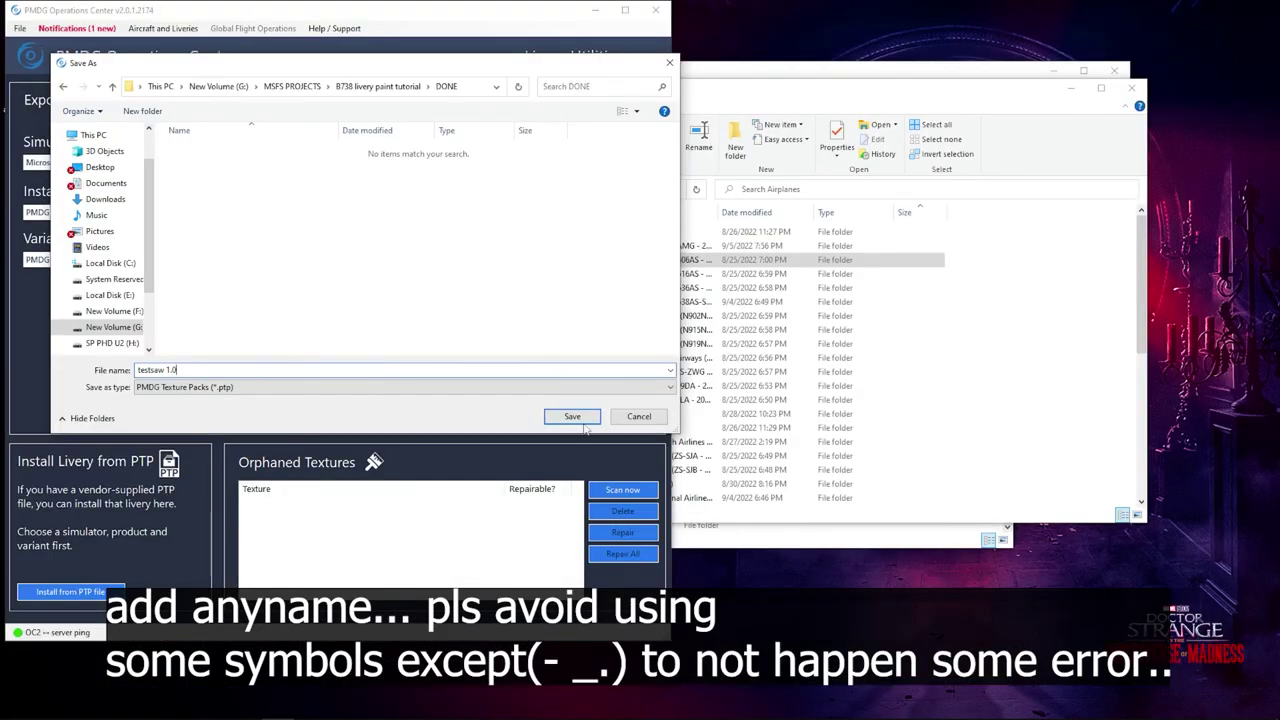
pyautogui.click(577, 421)
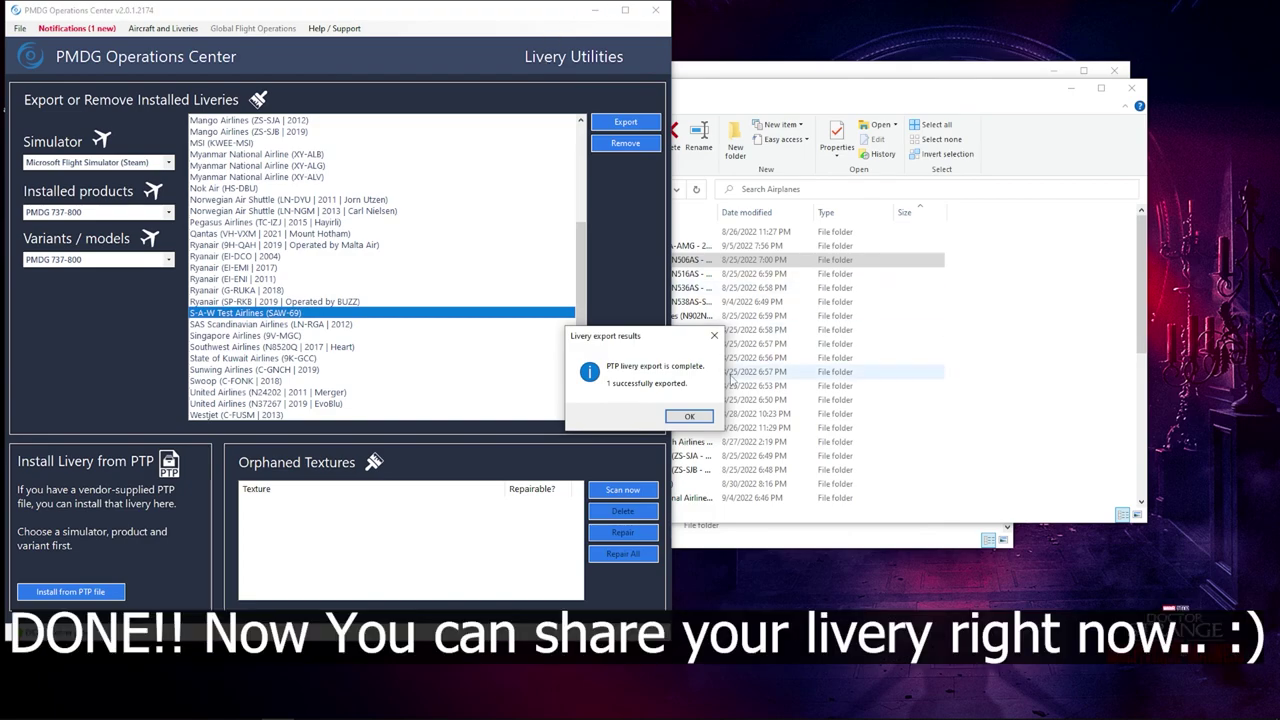
pyautogui.click(689, 416)
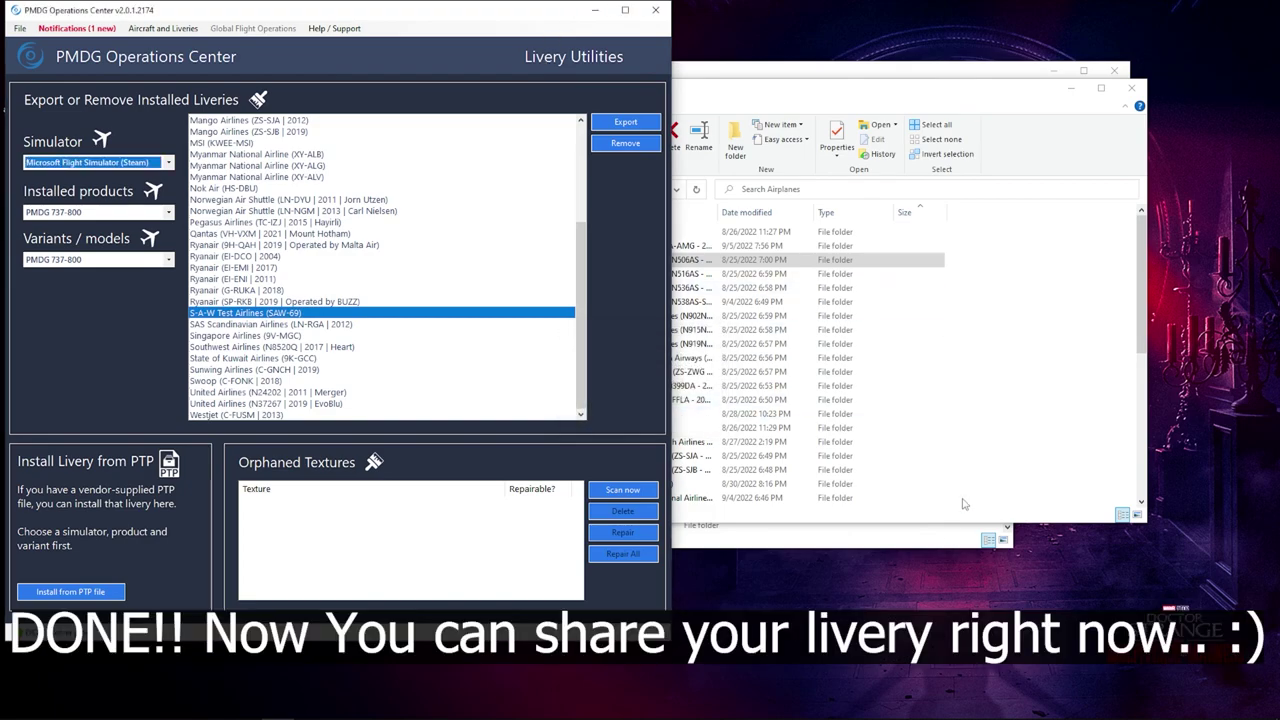
# Switch to File Explorer and open G: > MSFS PROJECTS > B738 livery paint tutorial > DONE to check the exported PTP file.
pyautogui.click(942, 519)
pyautogui.click(936, 540)
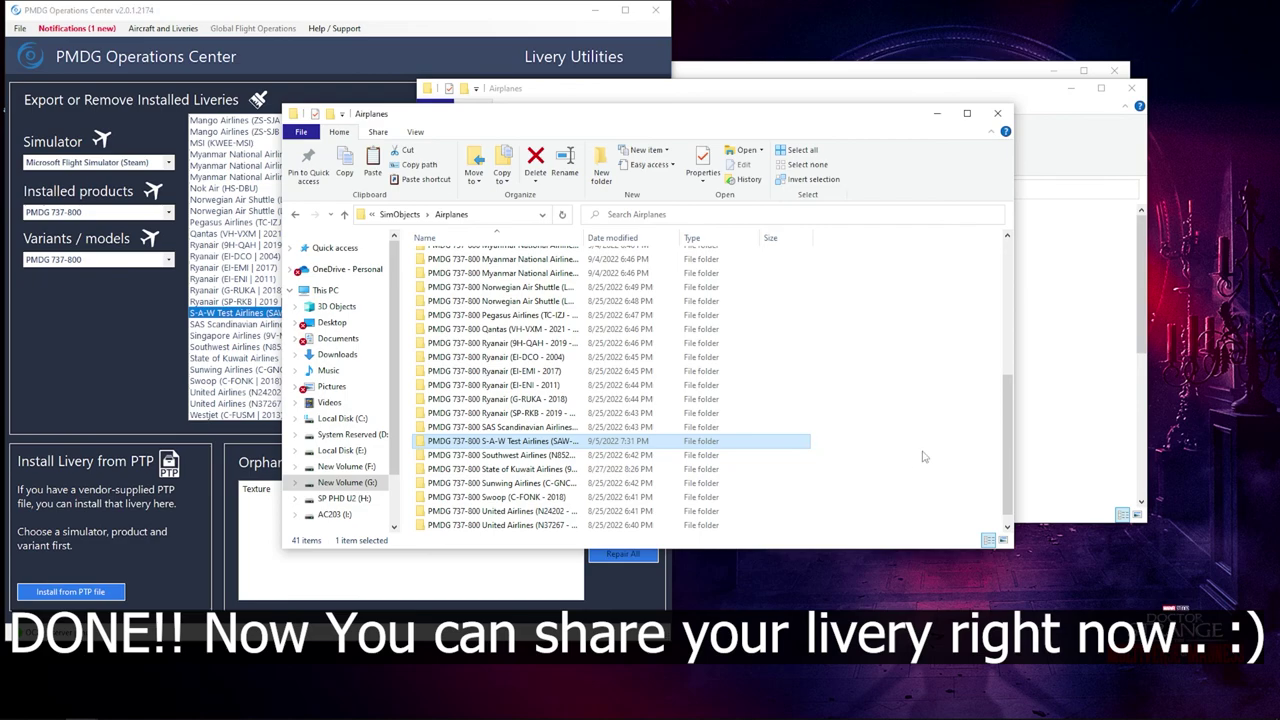
pyautogui.click(1028, 431)
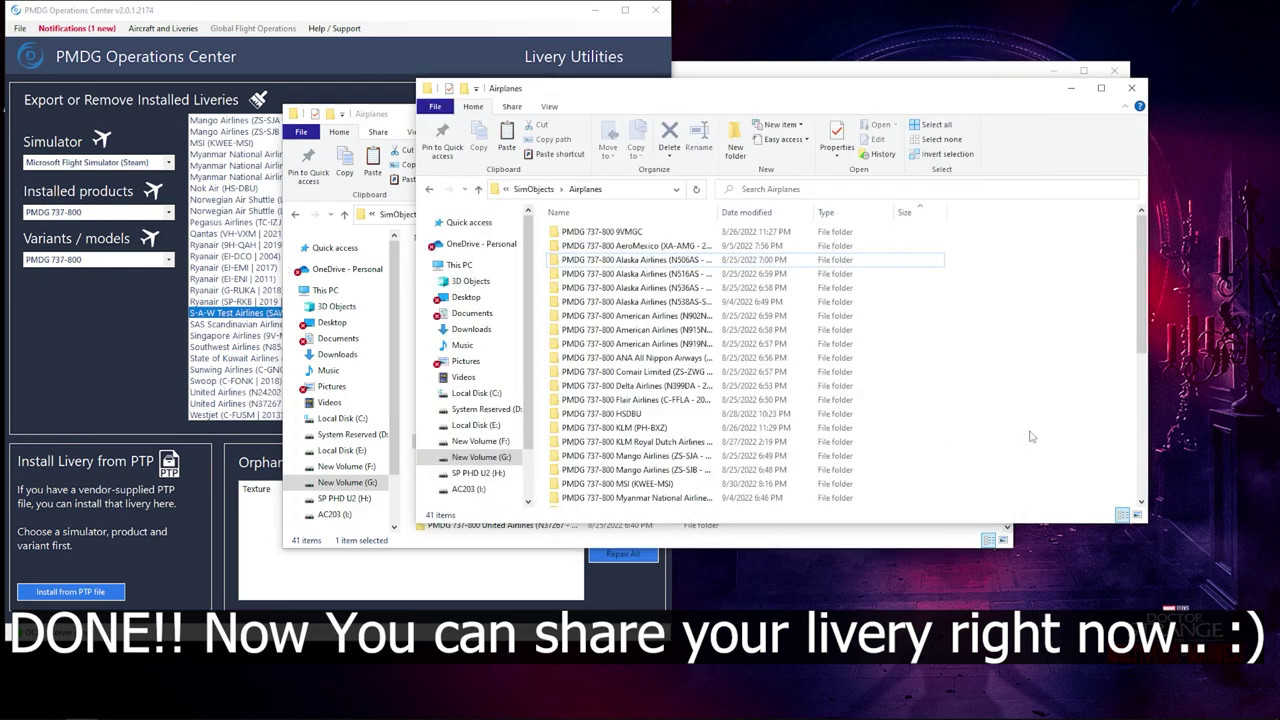
pyautogui.click(481, 457)
pyautogui.doubleClick(600, 458)
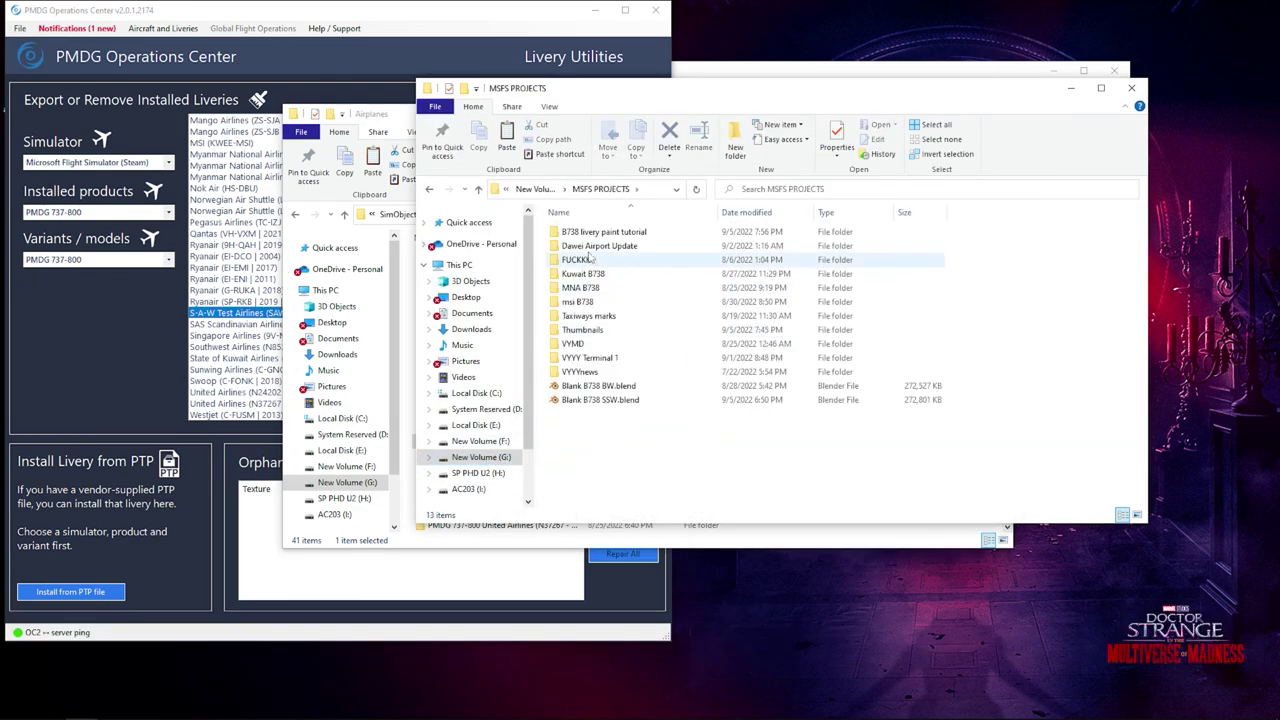
pyautogui.doubleClick(600, 234)
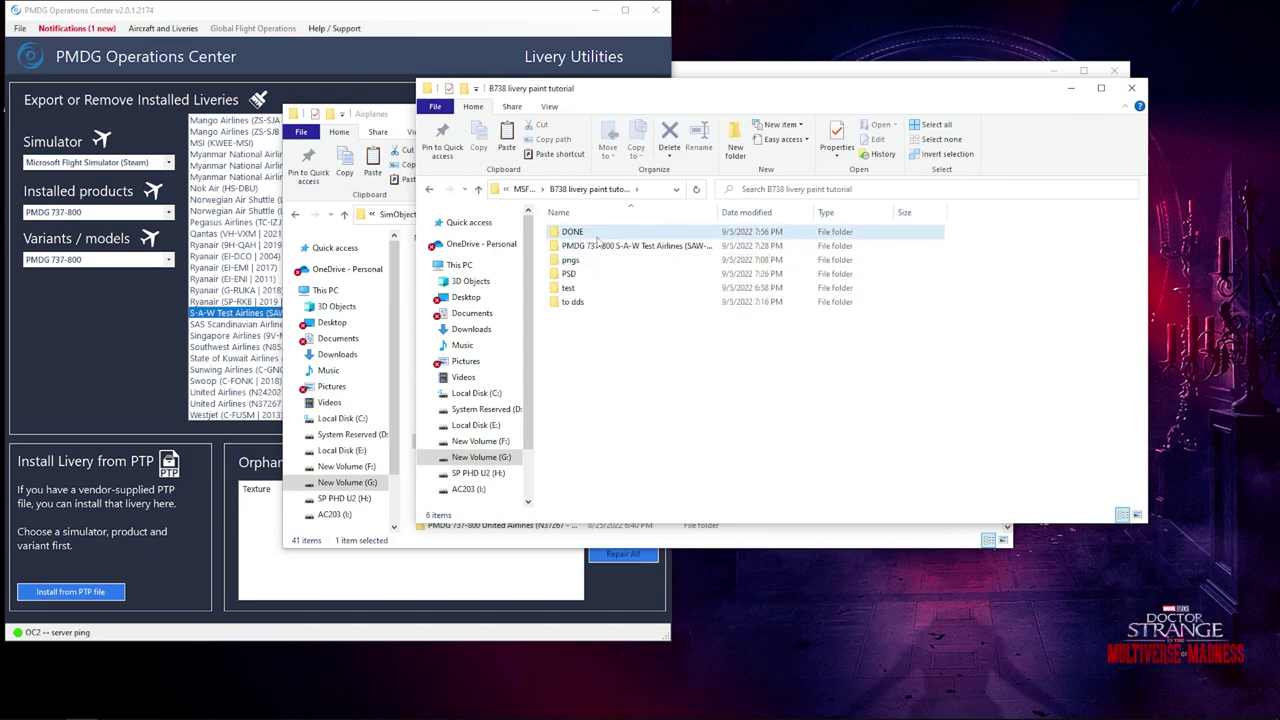
pyautogui.doubleClick(575, 231)
pyautogui.moveTo(616, 296); pyautogui.dragTo(588, 233)
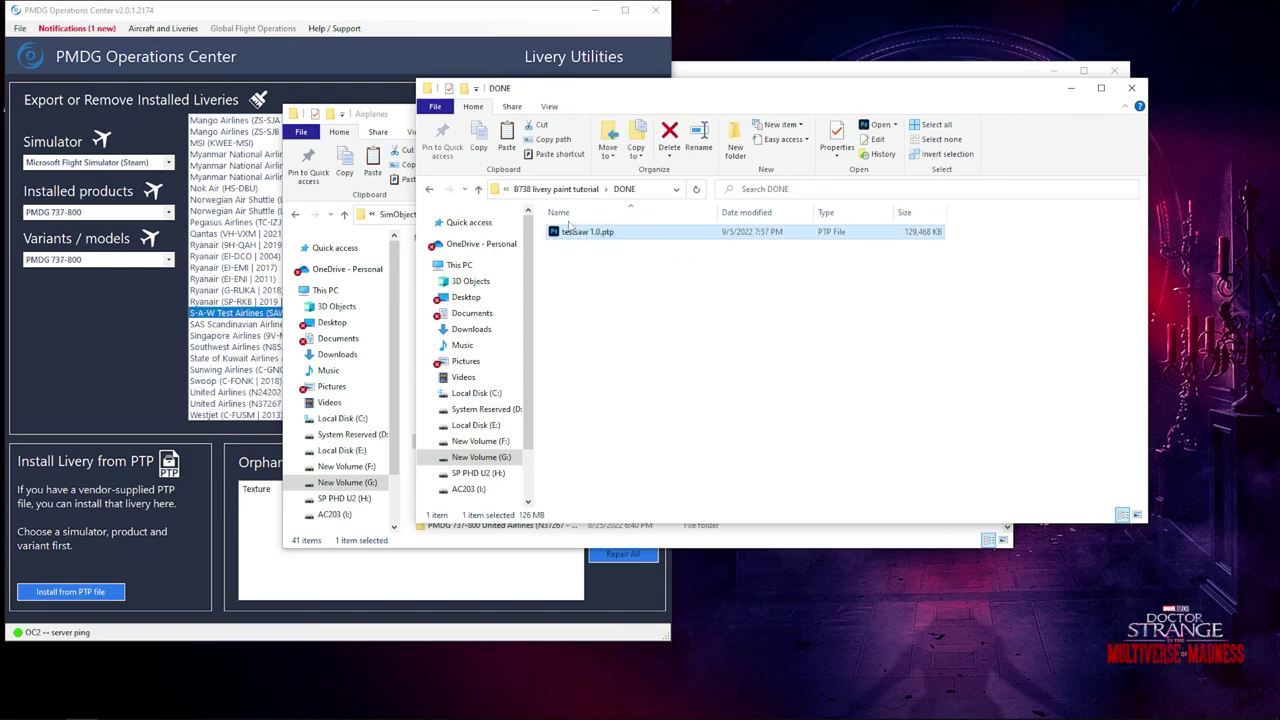
pyautogui.moveTo(661, 257); pyautogui.dragTo(590, 233)
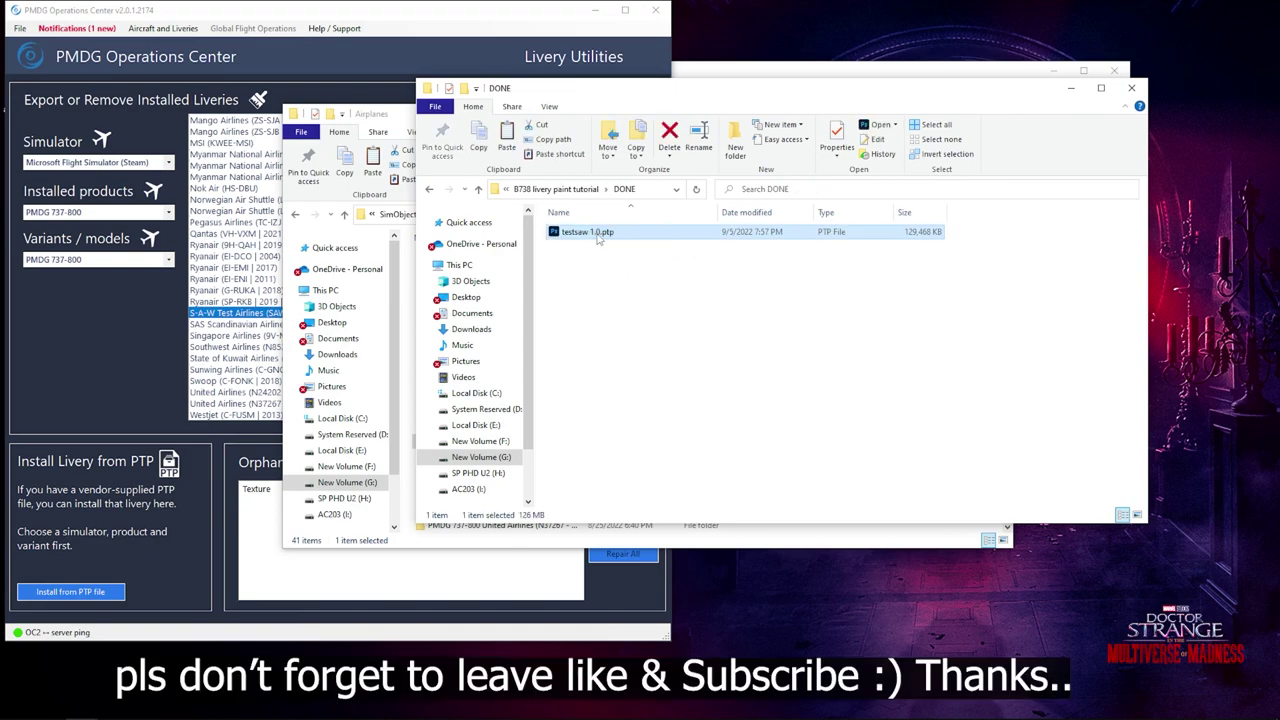
pyautogui.rightClick(599, 233)
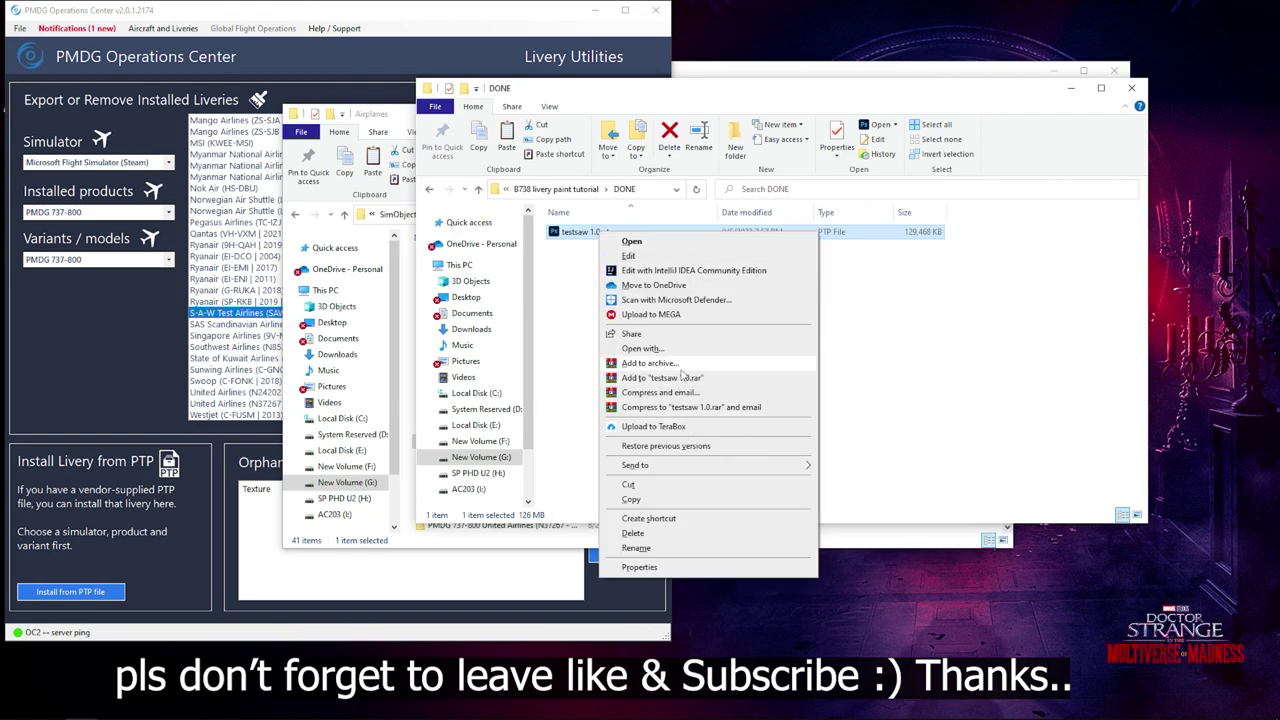
pyautogui.click(893, 377)
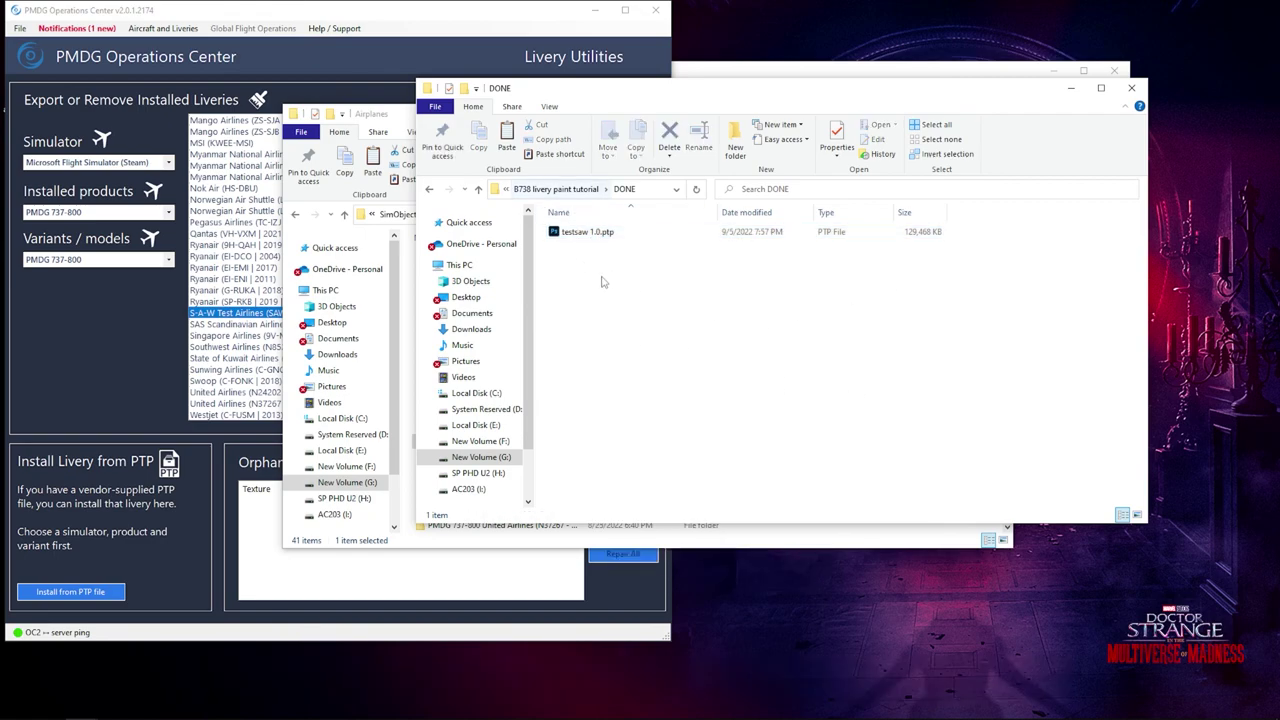
pyautogui.moveTo(602, 282); pyautogui.dragTo(581, 232)
pyautogui.click(637, 310)
pyautogui.moveTo(629, 345)
pyautogui.mouseDown()
pyautogui.moveTo(596, 238)
pyautogui.moveTo(626, 366)
pyautogui.mouseUp()
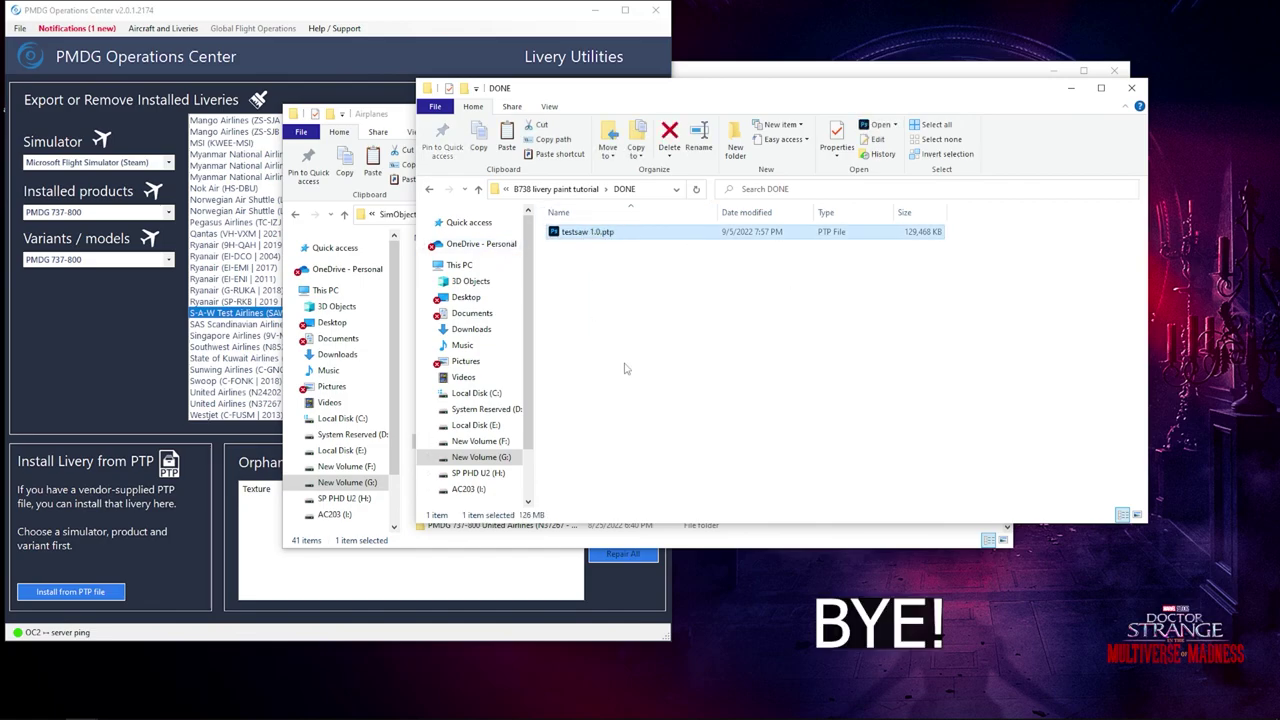